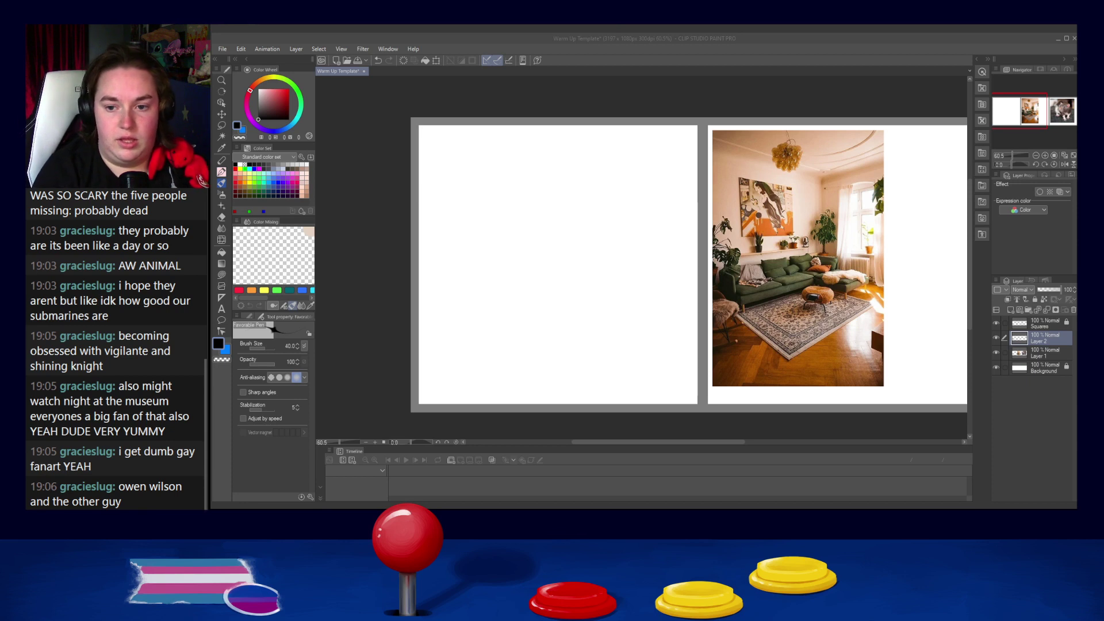
mouse_move(649, 294)
left_mouse_down()
mouse_move(653, 303)
mouse_move(601, 334)
mouse_move(609, 349)
left_mouse_up()
key("ctrl+z")
left_click_drag(531, 268, 518, 269)
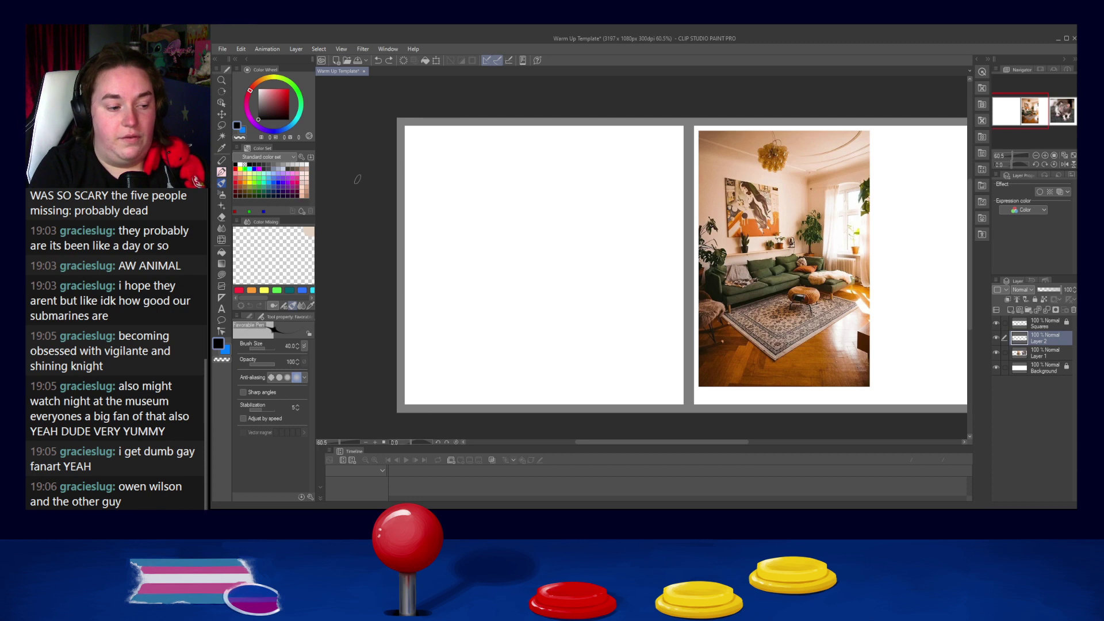
Step: Switch to the Paw Print Paint brush and make a test stroke on the blank square, removing it again
left_click(222, 184)
left_click(430, 238)
left_click_drag(446, 268, 498, 290)
key("ctrl+z")
scroll(425, 235, "up", 3)
scroll(424, 242, "down", 4)
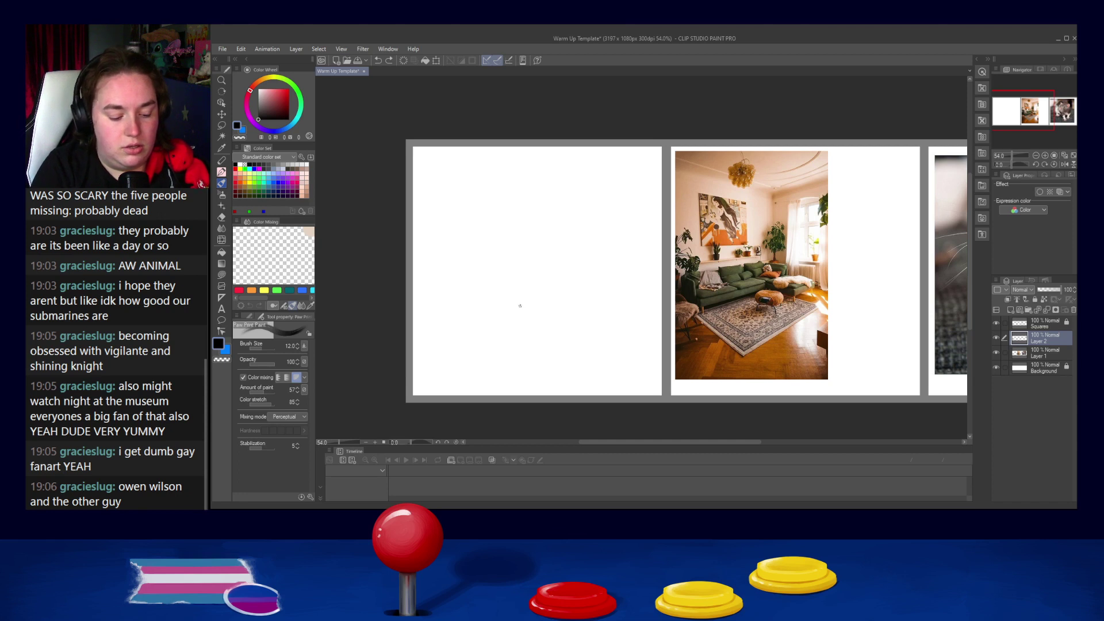
left_click_drag(517, 297, 511, 284)
Step: Sample the brown of the reference photo's wood floor and block in the floor across the blank square's lower half at brush size 100
key("bracketright")
key("bracketright")
key("bracketright")
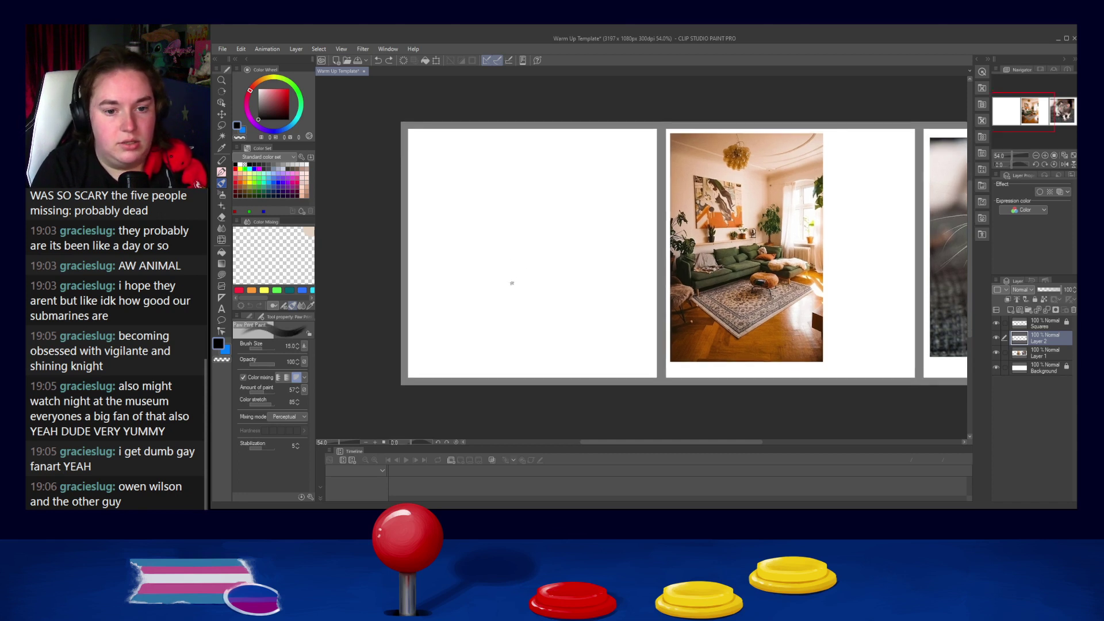
key("bracketright")
key("bracketright")
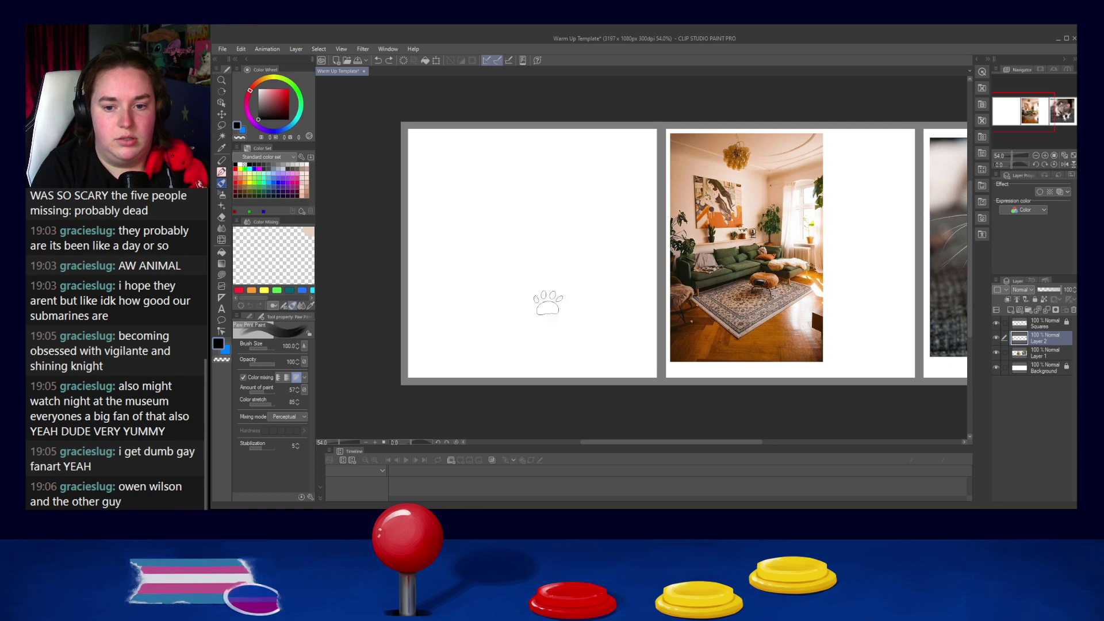
left_click(732, 348, "alt")
mouse_move(411, 306)
left_mouse_down()
mouse_move(509, 283)
mouse_move(397, 308)
left_mouse_up()
mouse_move(523, 279)
left_mouse_down()
mouse_move(420, 328)
mouse_move(424, 357)
mouse_move(411, 357)
mouse_move(555, 293)
mouse_move(415, 361)
mouse_move(573, 343)
left_mouse_up()
mouse_move(480, 364)
left_mouse_down()
mouse_move(587, 350)
mouse_move(506, 380)
mouse_move(642, 361)
mouse_move(622, 371)
mouse_move(649, 374)
left_mouse_up()
Step: Complete the floor shape at brush size 60, defining its back corner and filling the remaining white gap
key("bracketleft")
key("bracketleft")
key("bracketleft")
mouse_move(592, 263)
left_mouse_down()
mouse_move(517, 273)
mouse_move(574, 252)
mouse_move(649, 285)
left_mouse_up()
key("ctrl+z")
key("ctrl+z")
mouse_move(526, 270)
left_mouse_down()
mouse_move(606, 246)
mouse_move(655, 271)
mouse_move(569, 273)
mouse_move(530, 311)
mouse_move(633, 273)
mouse_move(542, 278)
left_mouse_up()
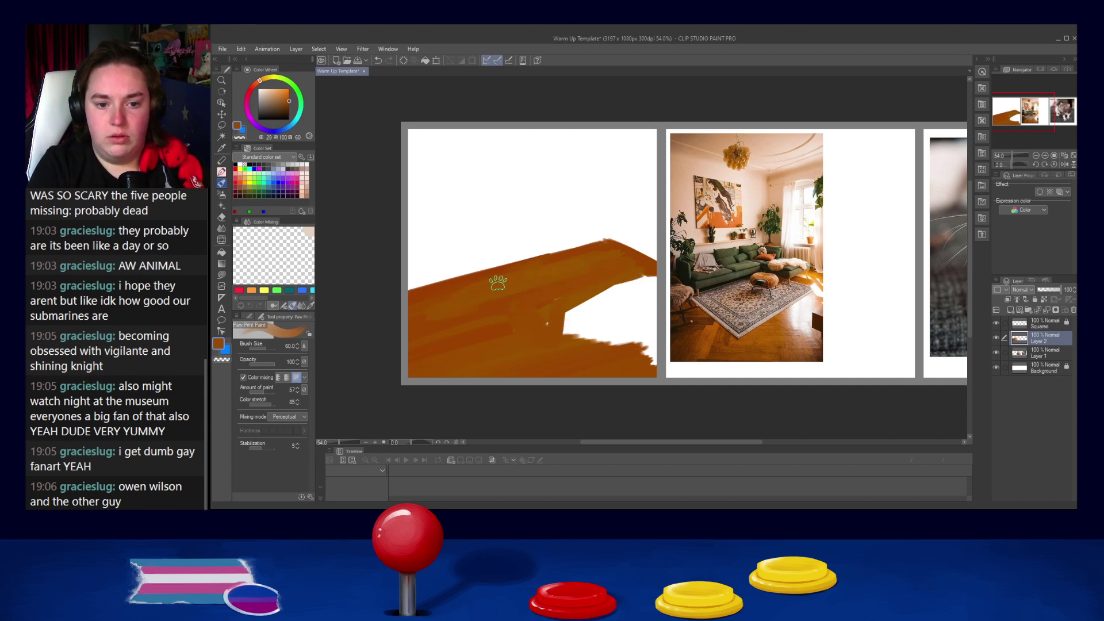
mouse_move(535, 296)
left_mouse_down()
mouse_move(570, 310)
mouse_move(514, 335)
mouse_move(567, 344)
mouse_move(500, 345)
mouse_move(498, 333)
mouse_move(432, 341)
mouse_move(490, 345)
mouse_move(608, 319)
mouse_move(622, 324)
mouse_move(586, 346)
mouse_move(667, 334)
mouse_move(636, 348)
mouse_move(656, 360)
mouse_move(608, 362)
mouse_move(628, 347)
mouse_move(624, 368)
mouse_move(631, 345)
mouse_move(561, 357)
mouse_move(654, 305)
mouse_move(653, 268)
mouse_move(639, 295)
left_mouse_up()
mouse_move(559, 295)
left_mouse_down()
mouse_move(413, 315)
mouse_move(500, 293)
mouse_move(432, 365)
mouse_move(477, 382)
mouse_move(563, 378)
mouse_move(629, 351)
mouse_move(450, 344)
mouse_move(552, 291)
mouse_move(509, 277)
left_mouse_up()
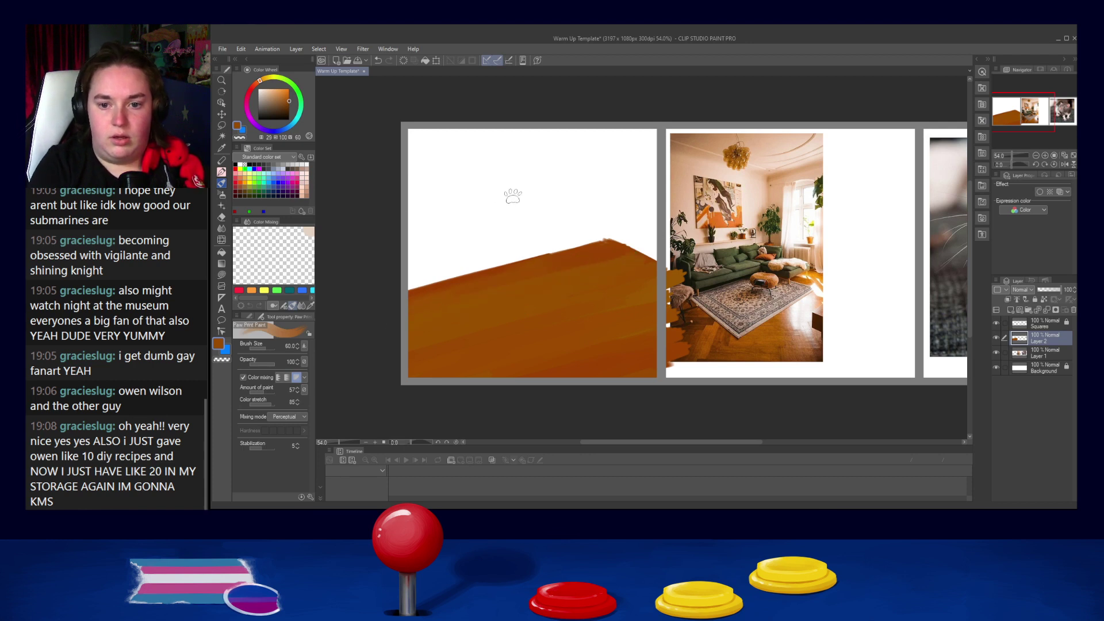
Step: Pick a pale cream and outline the left wall down the room's corner and along the floor's back edge
left_click_drag(273, 98, 264, 89)
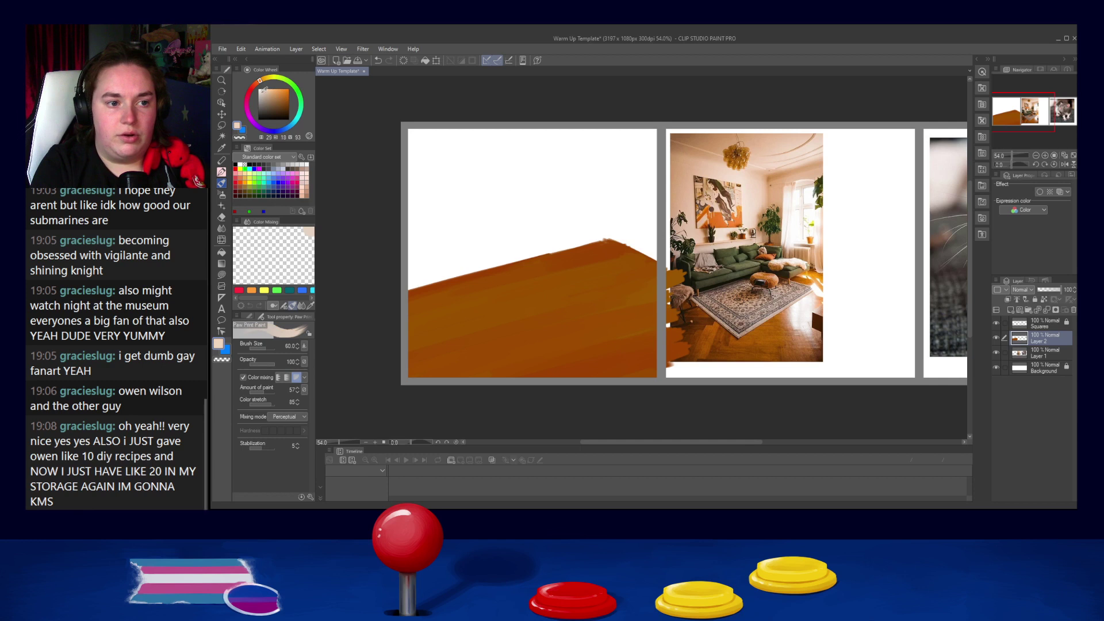
mouse_move(593, 135)
left_mouse_down()
mouse_move(593, 227)
mouse_move(592, 151)
mouse_move(598, 203)
mouse_move(460, 257)
left_mouse_up()
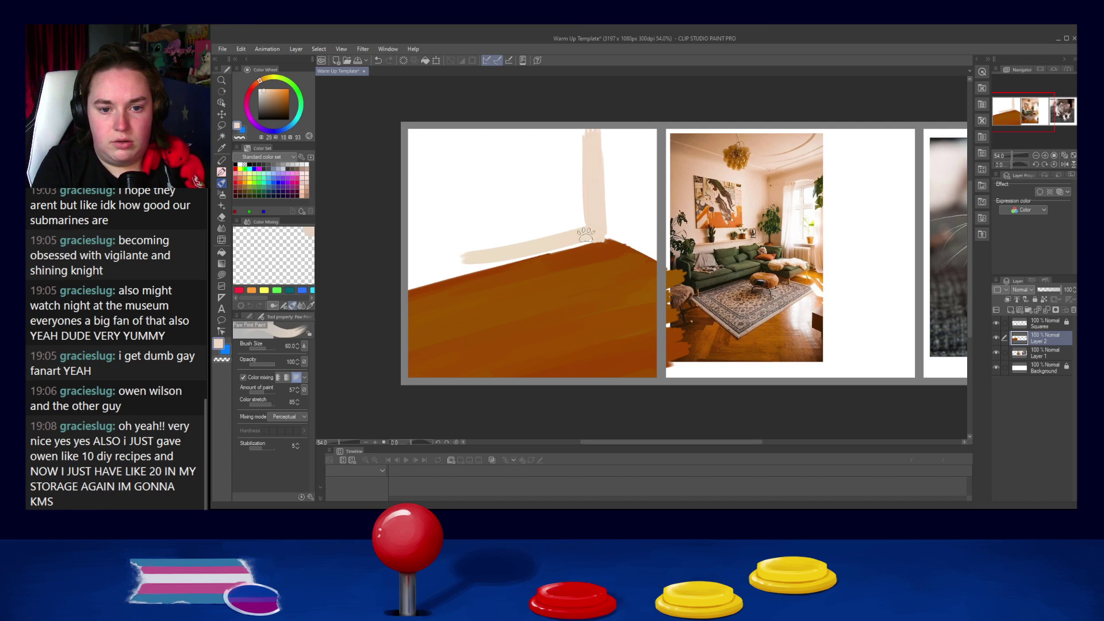
left_click_drag(586, 235, 436, 263)
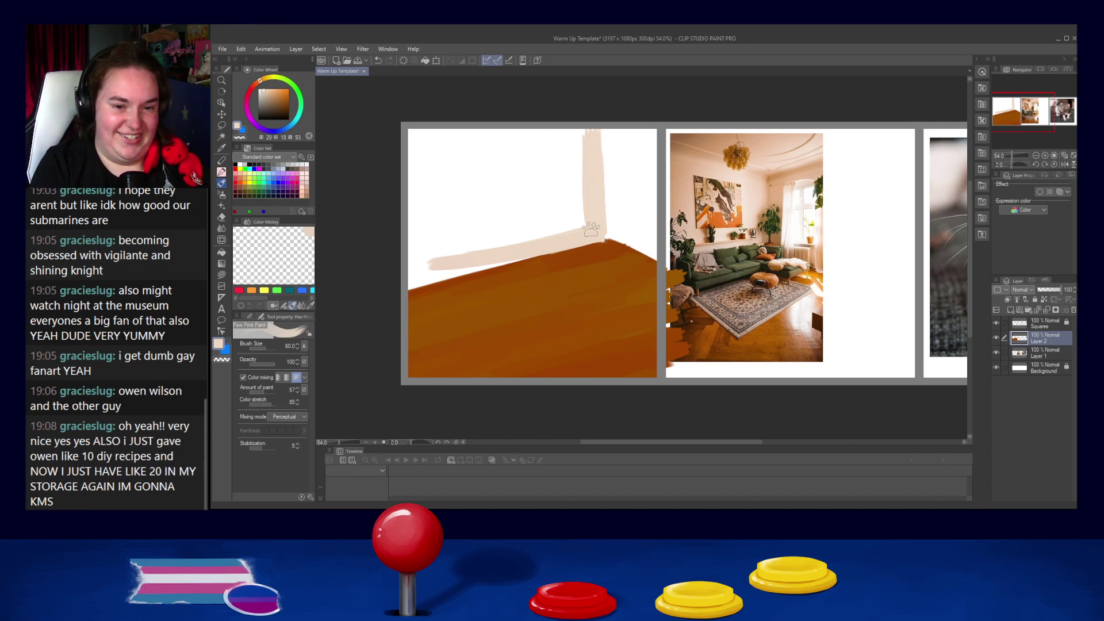
key("ctrl+z")
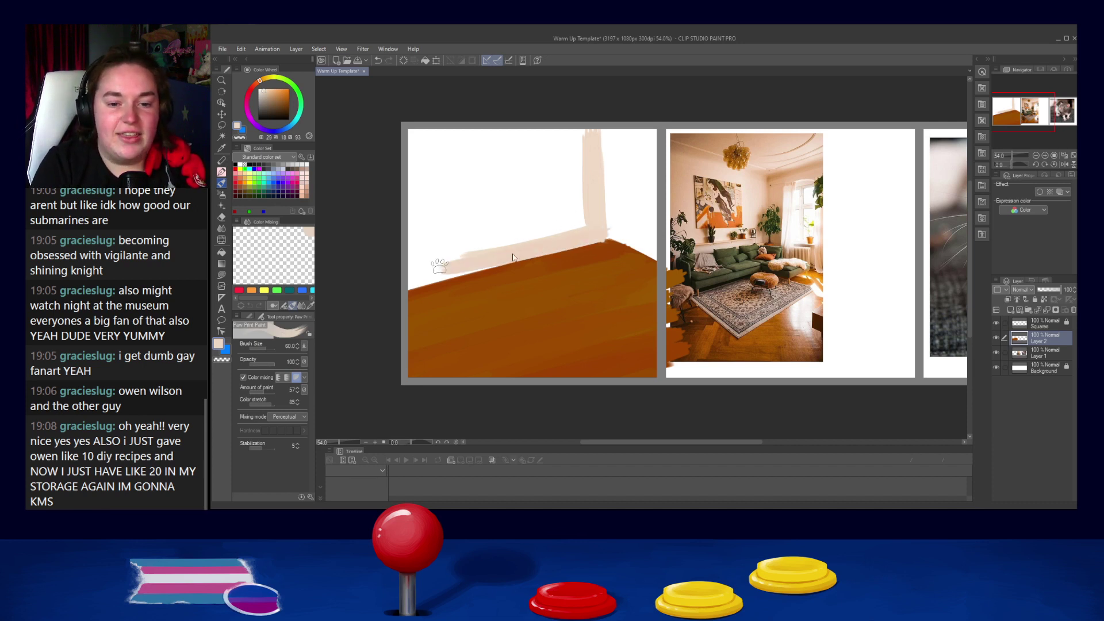
left_click_drag(589, 236, 379, 293)
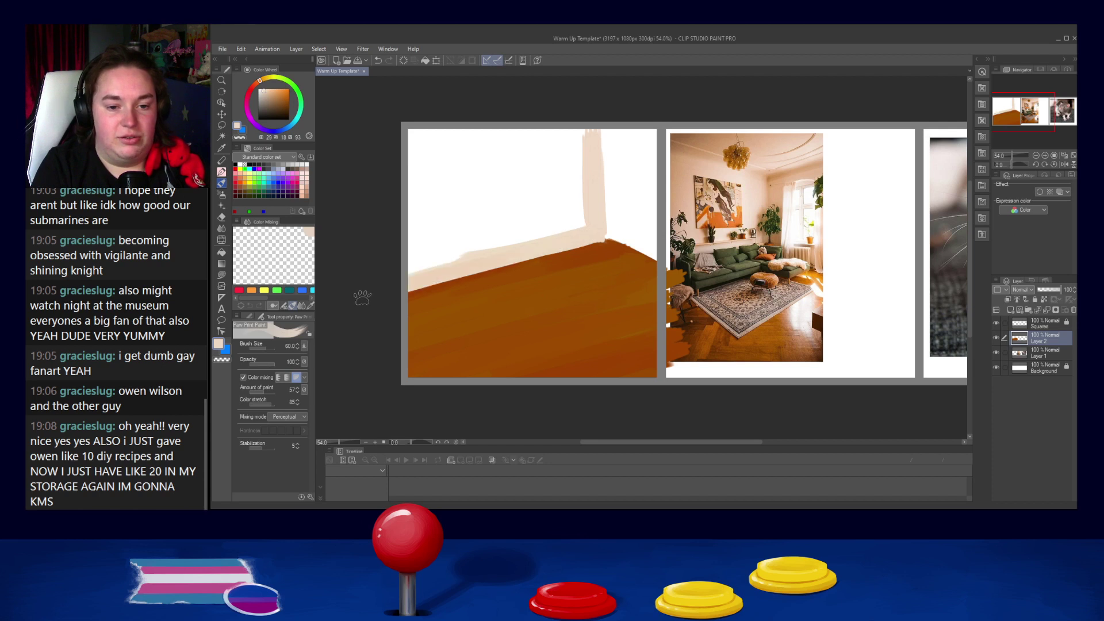
Step: Fill the whole left wall with the pale cream, up to the room's corner
left_click_drag(504, 252, 407, 269)
left_click_drag(540, 242, 407, 265)
left_click_drag(530, 243, 392, 262)
mouse_move(549, 236)
left_mouse_down()
mouse_move(401, 261)
mouse_move(538, 235)
mouse_move(410, 232)
left_mouse_up()
mouse_move(417, 184)
left_mouse_down()
mouse_move(417, 137)
mouse_move(414, 224)
mouse_move(430, 127)
mouse_move(455, 247)
mouse_move(473, 131)
mouse_move(487, 117)
mouse_move(508, 172)
mouse_move(521, 132)
mouse_move(537, 219)
mouse_move(549, 145)
mouse_move(556, 206)
left_mouse_up()
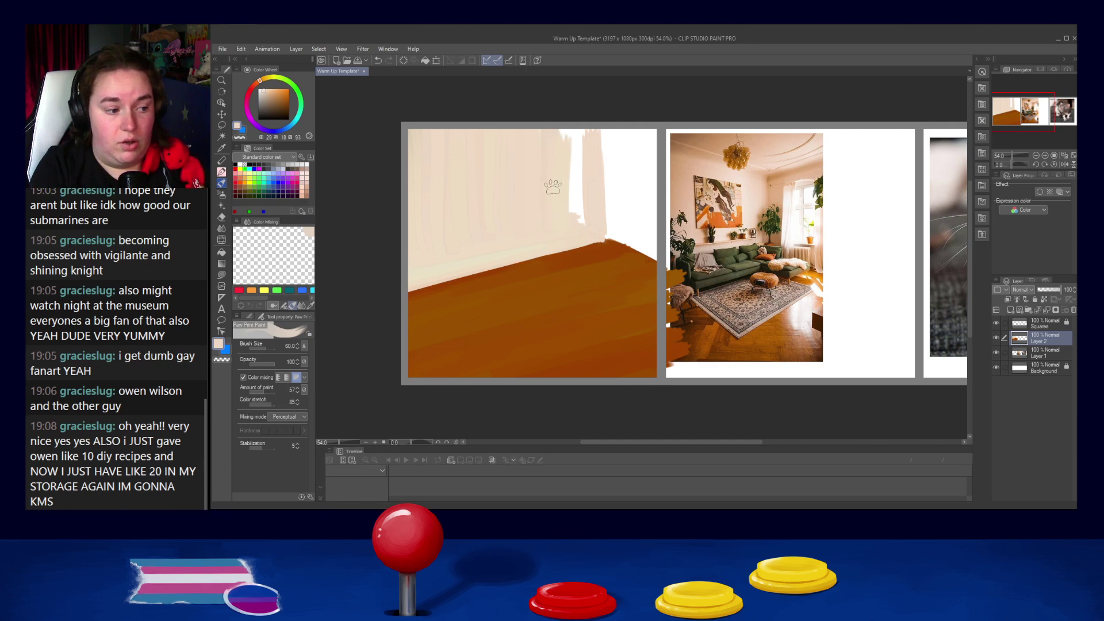
mouse_move(561, 137)
left_mouse_down()
mouse_move(554, 177)
mouse_move(538, 139)
mouse_move(558, 124)
mouse_move(572, 137)
mouse_move(582, 227)
mouse_move(588, 176)
left_mouse_up()
mouse_move(602, 121)
left_mouse_down()
mouse_move(595, 219)
mouse_move(596, 209)
left_mouse_up()
key("ctrl+z")
key("ctrl+z")
left_click_drag(602, 129, 597, 204)
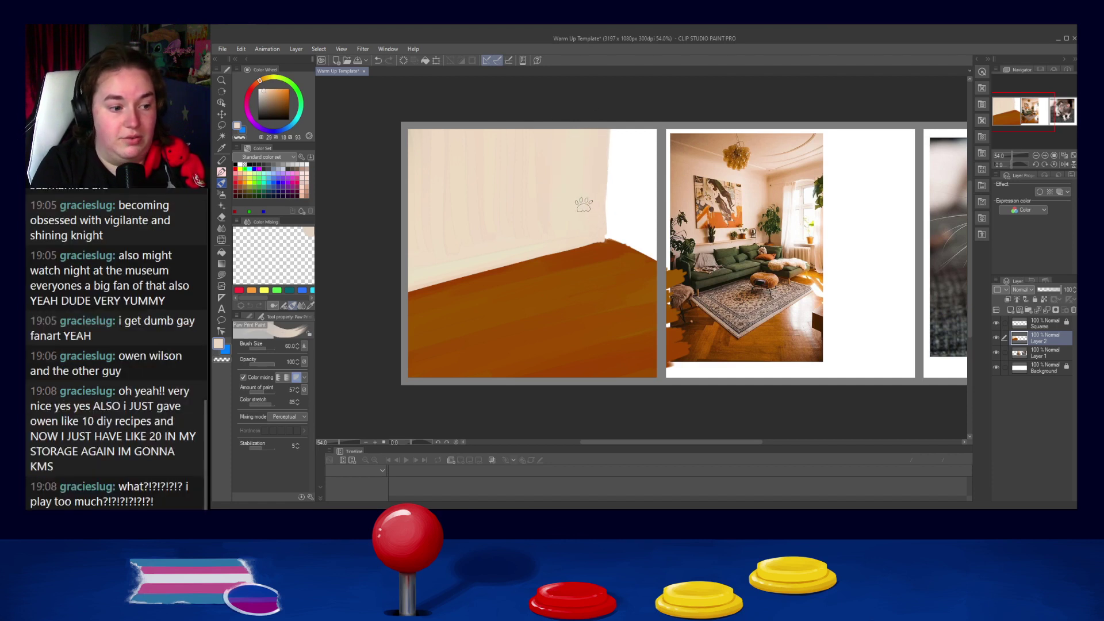
Step: Pick a darker beige and shade the outer edge of the left wall from the ceiling down to the floor
left_click(266, 96)
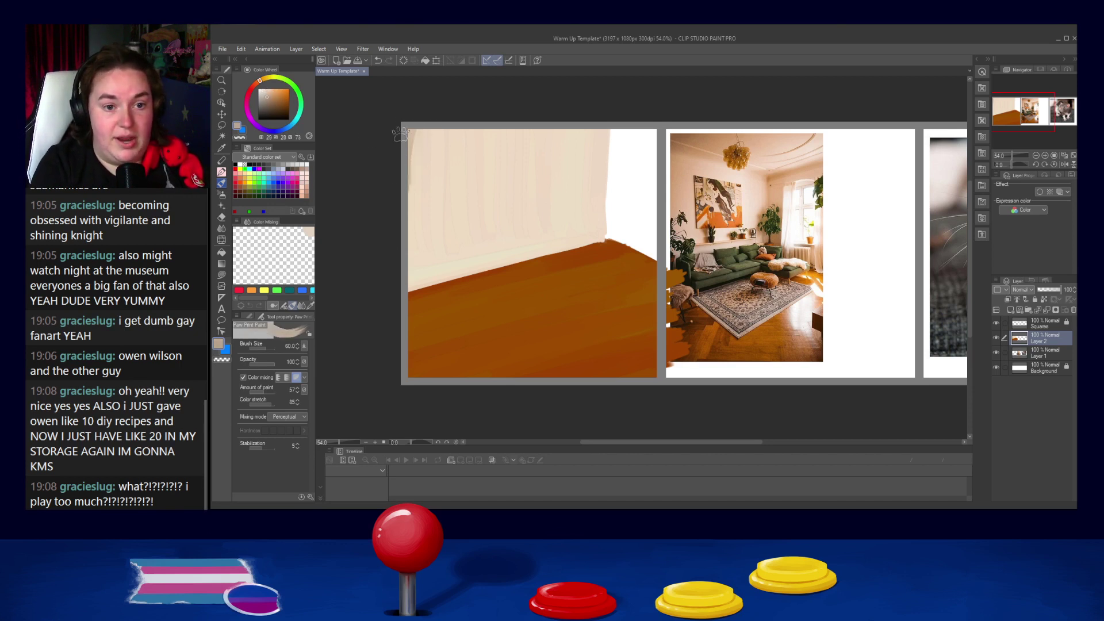
mouse_move(410, 131)
left_mouse_down()
mouse_move(409, 238)
mouse_move(417, 123)
mouse_move(426, 137)
left_mouse_up()
left_click_drag(397, 234, 413, 266)
left_click(432, 246, "alt")
left_click_drag(416, 223, 416, 259)
left_click_drag(418, 191, 416, 224)
mouse_move(426, 162)
left_mouse_down()
mouse_move(444, 124)
mouse_move(423, 203)
mouse_move(419, 165)
mouse_move(429, 135)
mouse_move(445, 128)
mouse_move(414, 234)
left_mouse_up()
Step: Blend the shaded edge of the left wall and its base into the cream using tones sampled from the wall
left_click(416, 193, "alt")
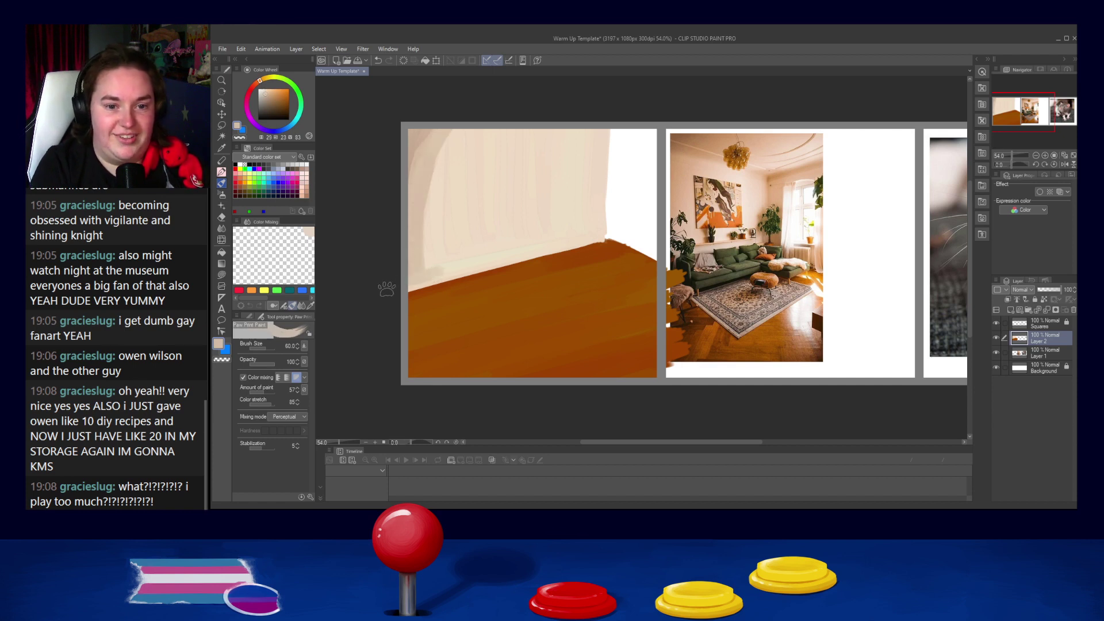
left_click(484, 253, "alt")
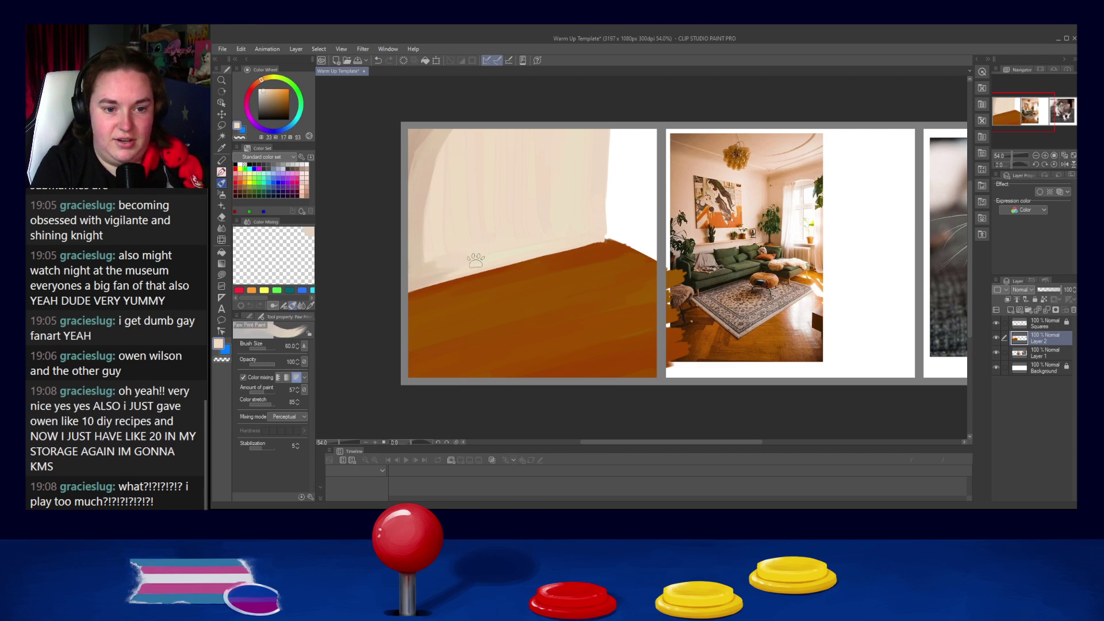
mouse_move(417, 273)
left_mouse_down()
mouse_move(426, 175)
mouse_move(426, 234)
mouse_move(452, 120)
mouse_move(415, 141)
mouse_move(437, 125)
mouse_move(413, 164)
mouse_move(416, 196)
mouse_move(433, 134)
mouse_move(427, 182)
mouse_move(458, 134)
mouse_move(427, 196)
mouse_move(432, 160)
left_mouse_up()
left_click(416, 141, "alt")
left_click(447, 153, "alt")
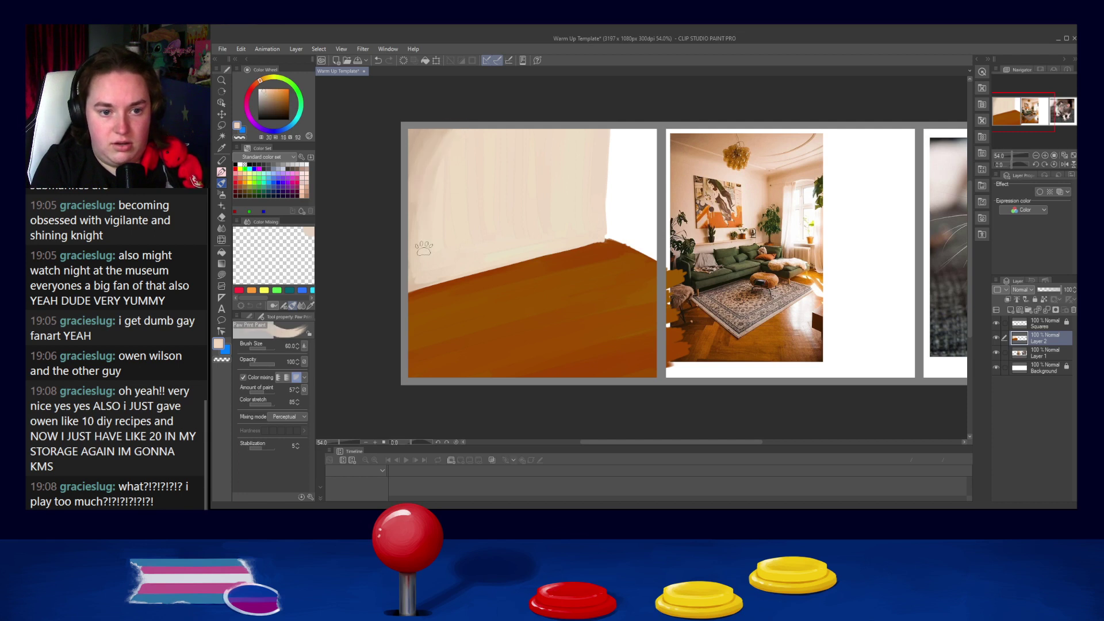
left_click(414, 283, "alt")
left_click_drag(418, 282, 468, 266)
left_click(456, 247, "alt")
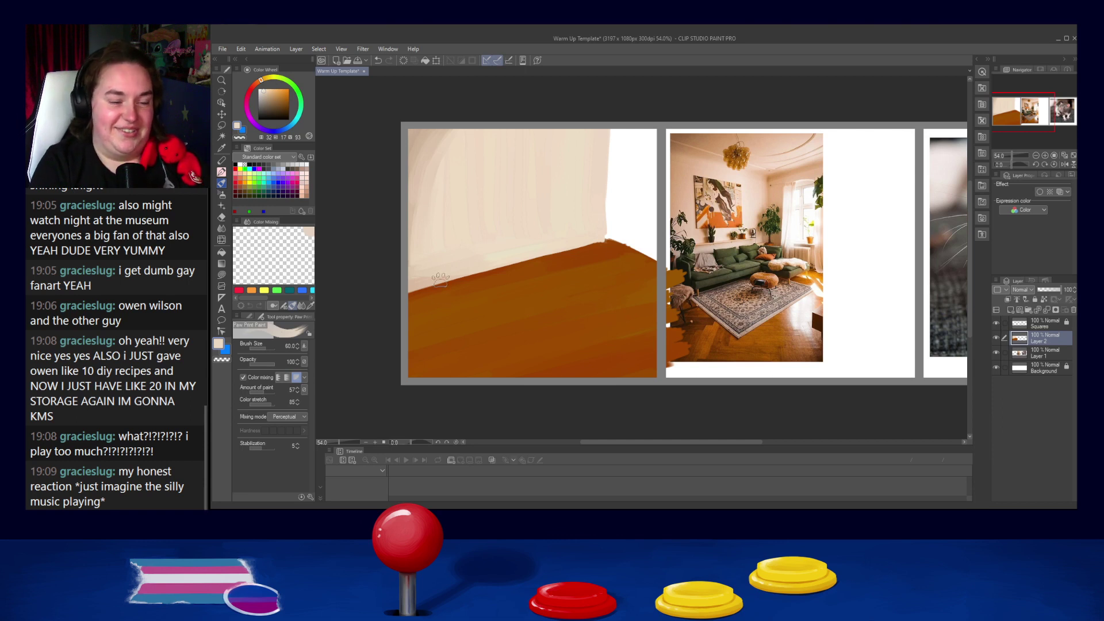
Step: Choose a darker tan and block in the narrow right wall between the room's corner and the square's edge
left_click(424, 134, "alt")
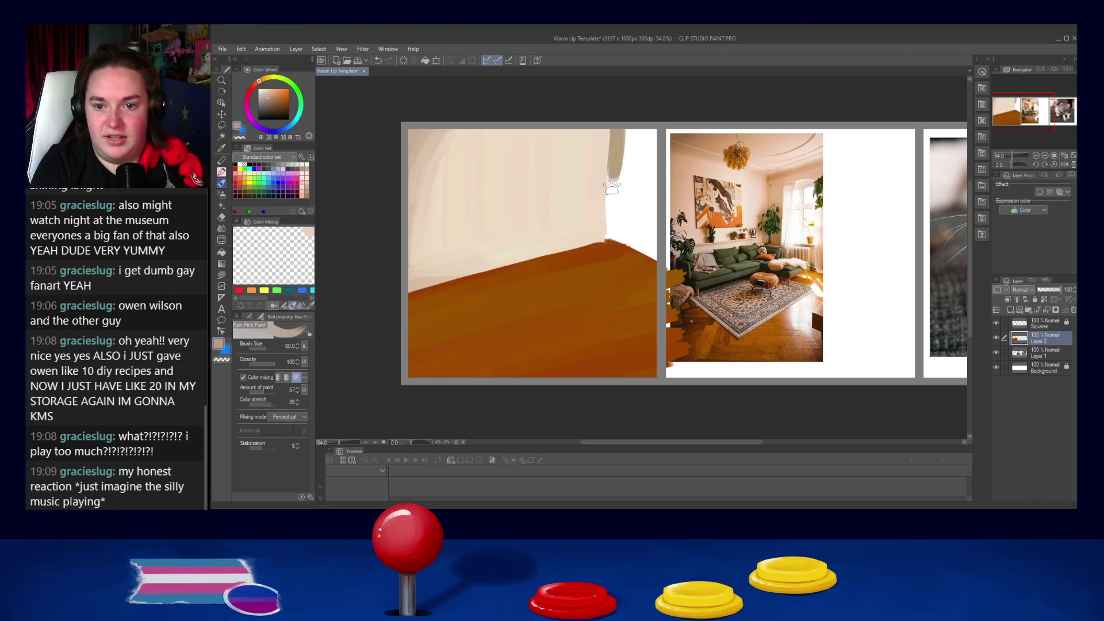
left_click_drag(613, 131, 613, 217)
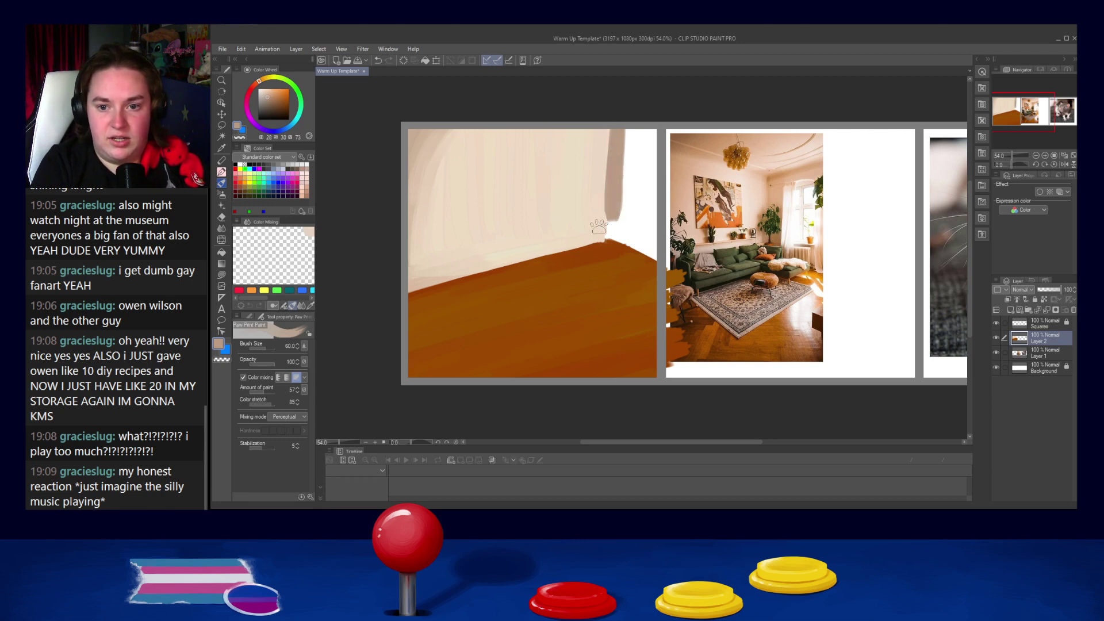
key("ctrl+z")
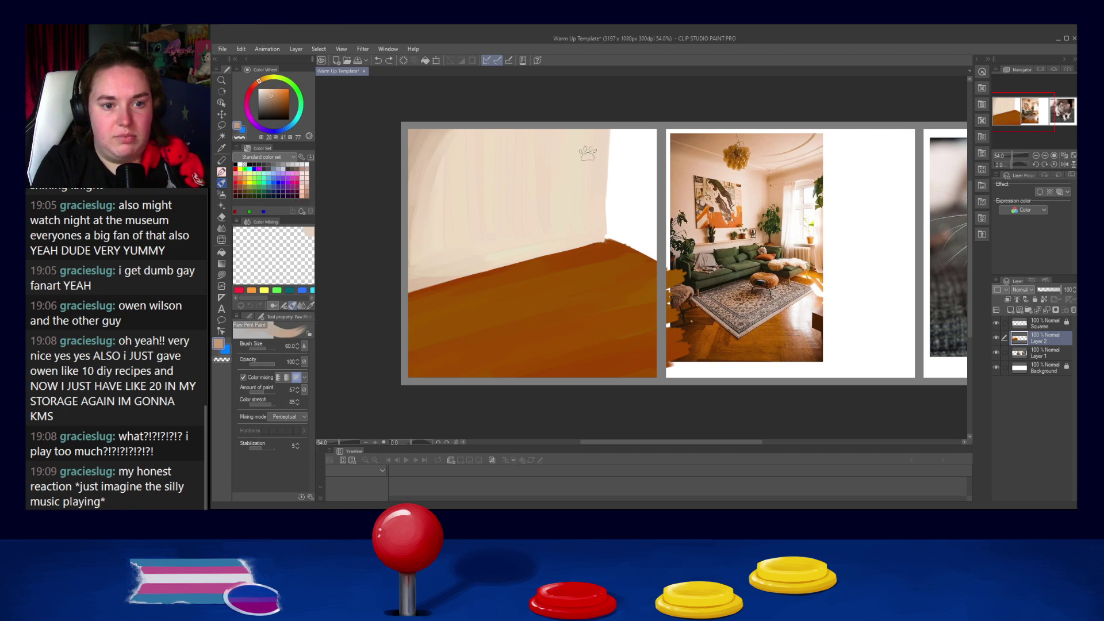
left_click_drag(615, 121, 617, 217)
key("ctrl+z")
mouse_move(615, 138)
left_mouse_down()
mouse_move(611, 238)
mouse_move(655, 256)
mouse_move(621, 156)
mouse_move(635, 118)
mouse_move(639, 210)
left_mouse_up()
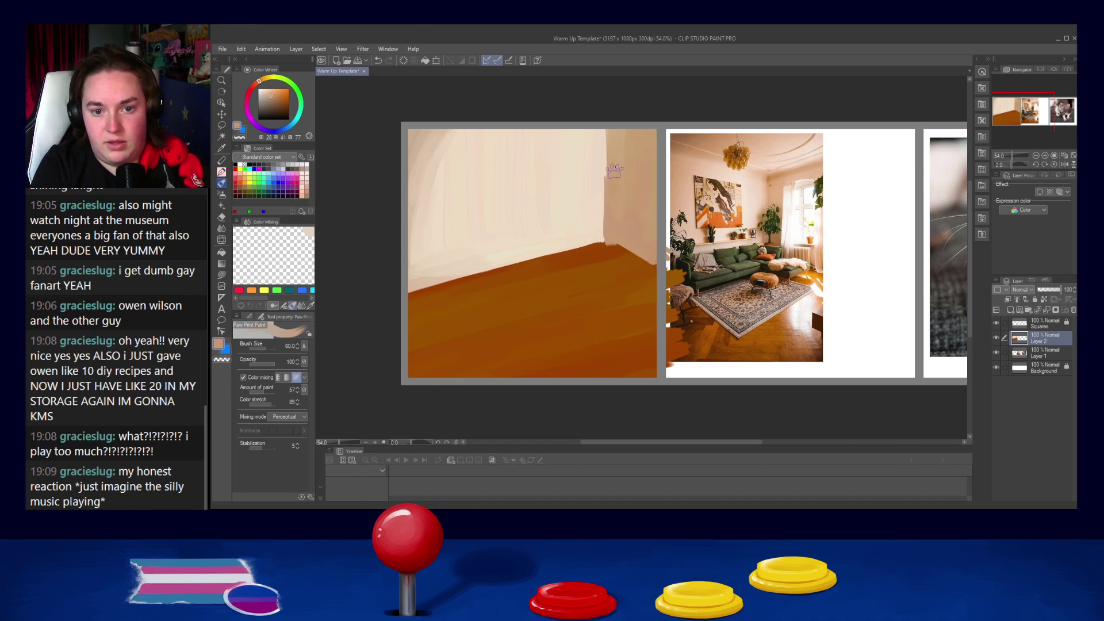
Step: Deepen the right wall's shading with a darker brown and blend it using tones sampled from the wall
left_click(273, 100)
mouse_move(637, 235)
left_mouse_down()
mouse_move(626, 238)
mouse_move(613, 190)
mouse_move(612, 230)
mouse_move(627, 218)
mouse_move(639, 245)
mouse_move(622, 244)
mouse_move(621, 234)
mouse_move(648, 244)
left_mouse_up()
left_click(620, 160, "alt")
mouse_move(621, 149)
left_mouse_down()
mouse_move(614, 190)
mouse_move(630, 200)
mouse_move(620, 225)
mouse_move(609, 213)
mouse_move(615, 135)
left_mouse_up()
left_click_drag(607, 173, 595, 164)
mouse_move(601, 123)
left_mouse_down()
mouse_move(604, 228)
mouse_move(625, 238)
mouse_move(618, 117)
mouse_move(621, 230)
mouse_move(623, 195)
mouse_move(632, 224)
mouse_move(644, 215)
mouse_move(639, 172)
mouse_move(657, 252)
mouse_move(625, 241)
left_mouse_up()
left_click(637, 153, "alt")
mouse_move(636, 153)
left_mouse_down()
mouse_move(624, 141)
mouse_move(614, 184)
mouse_move(637, 229)
mouse_move(626, 242)
mouse_move(618, 235)
mouse_move(647, 252)
left_mouse_up()
left_click_drag(624, 201, 621, 173)
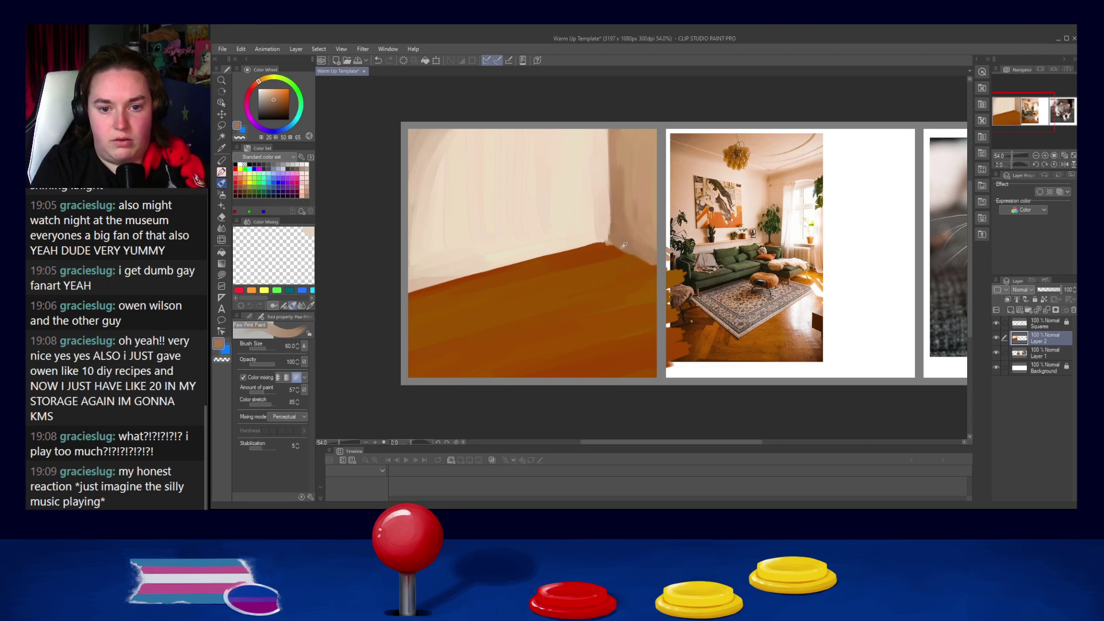
Step: Clean up the floor's edge beneath the right wall with sampled floor brown at brush size 20
key("bracketleft")
key("bracketleft")
key("bracketleft")
key("bracketleft")
key("bracketleft")
left_click_drag(611, 246, 656, 267)
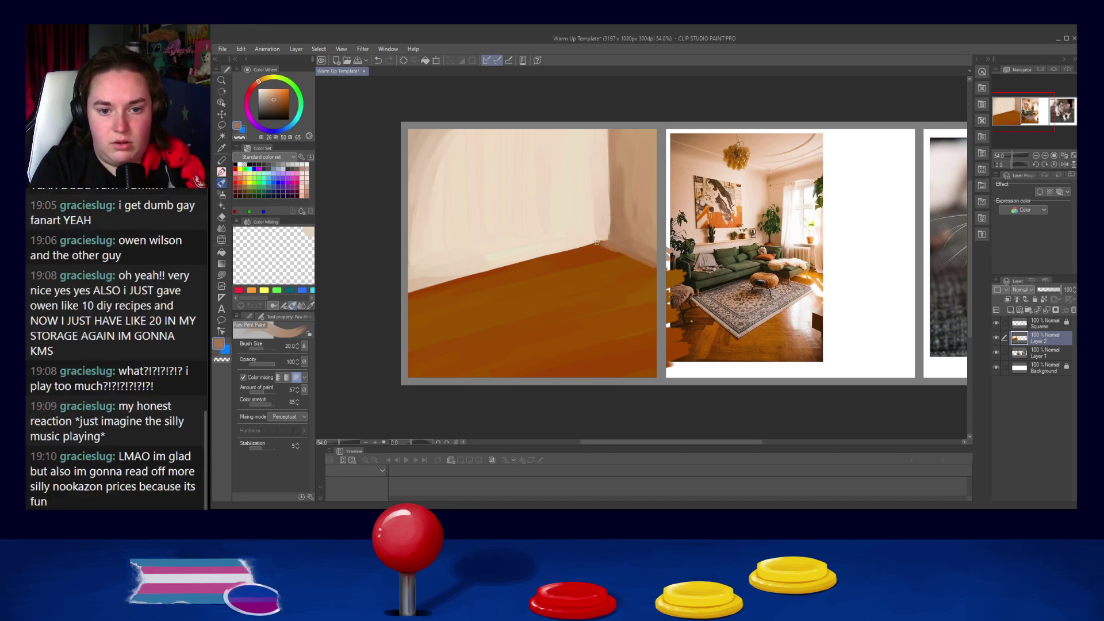
key("ctrl+z")
left_click(610, 255, "alt")
left_click_drag(622, 253, 602, 256)
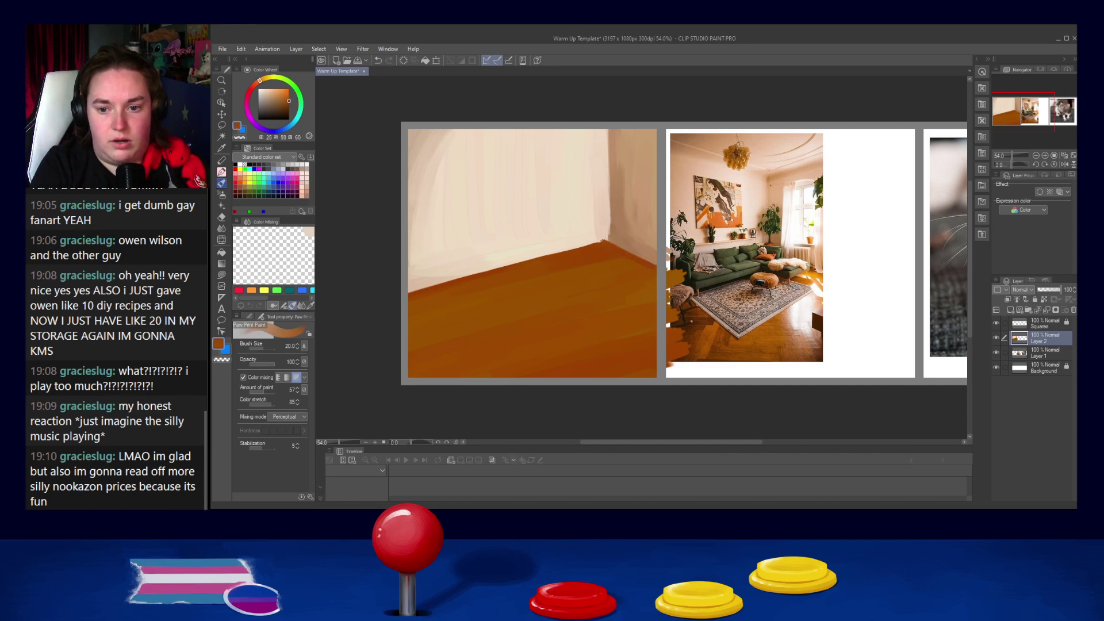
Step: Sample the golden sunlit floor from the reference photo and paint a sunlight patch on the floor below the right wall with an enlarged brush
left_click(816, 278, "alt")
key("bracketright")
key("bracketright")
key("bracketright")
key("bracketright")
key("bracketright")
key("bracketright")
key("bracketright")
key("bracketright")
mouse_move(614, 253)
left_mouse_down()
mouse_move(651, 276)
mouse_move(637, 270)
mouse_move(650, 278)
mouse_move(625, 284)
mouse_move(658, 308)
left_mouse_up()
Step: Rework the floor brown around the golden patch and redraw the reddish-brown floor edge at the room's corner with brush size 17
left_click(588, 269, "alt")
mouse_move(595, 261)
left_mouse_down()
mouse_move(591, 290)
mouse_move(607, 256)
mouse_move(605, 288)
mouse_move(633, 265)
left_mouse_up()
key("bracketleft")
key("bracketleft")
key("bracketleft")
key("ctrl+z")
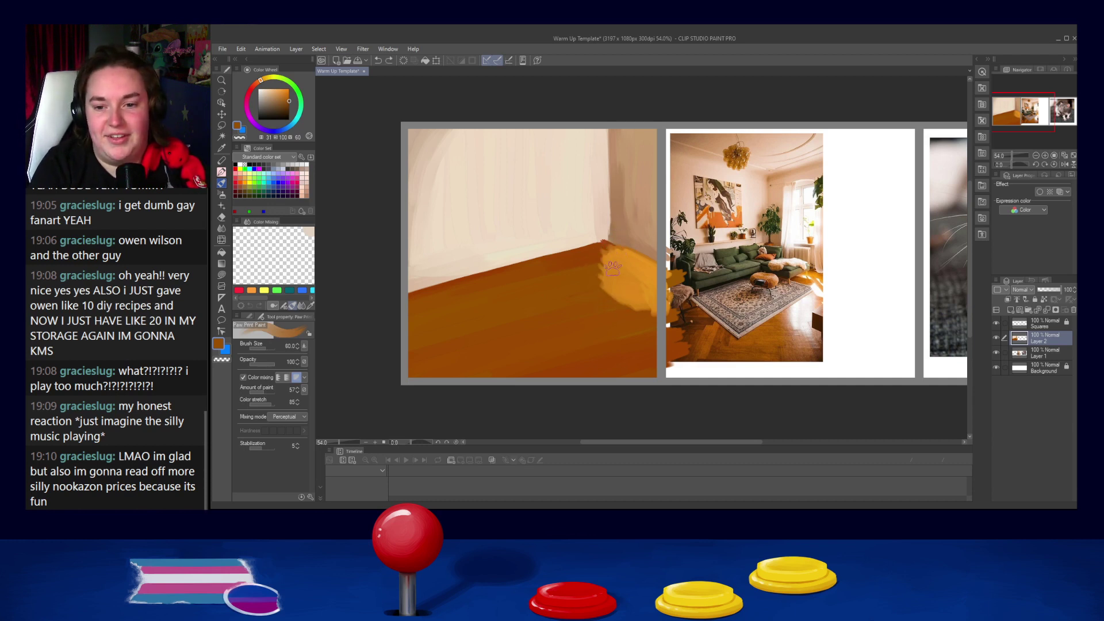
key("bracketleft")
key("bracketleft")
key("bracketleft")
key("bracketleft")
left_click(610, 247, "alt")
left_click(605, 241, "alt")
mouse_move(605, 243)
left_mouse_down()
mouse_move(644, 255)
mouse_move(630, 252)
left_mouse_up()
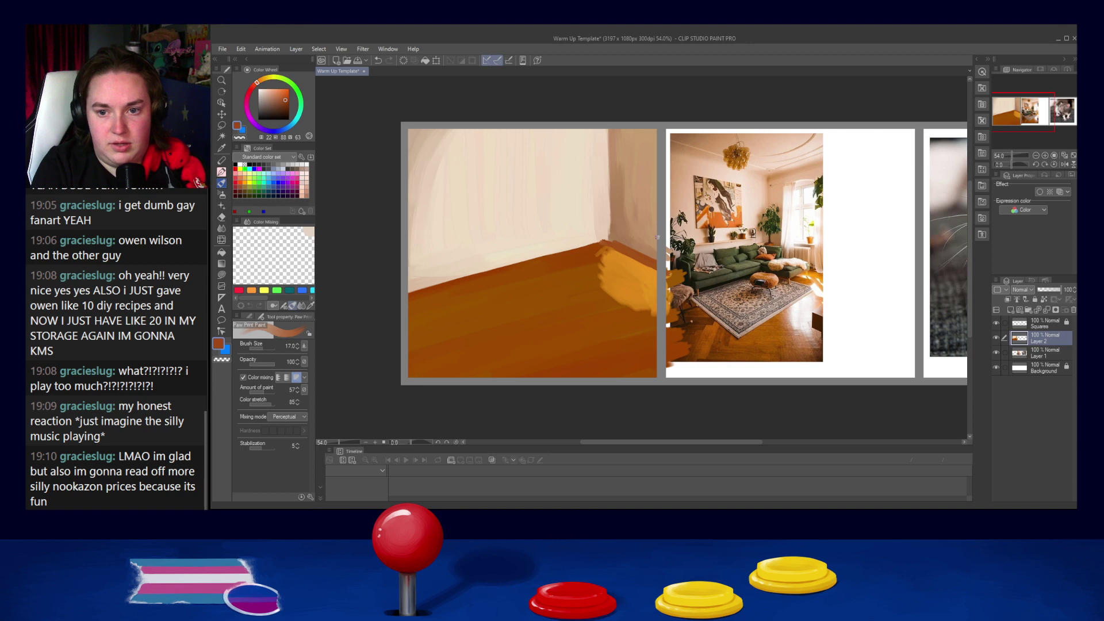
Step: Pick a very pale cream and paint vertical curtain strokes down the outer part of the right wall
left_click(263, 91)
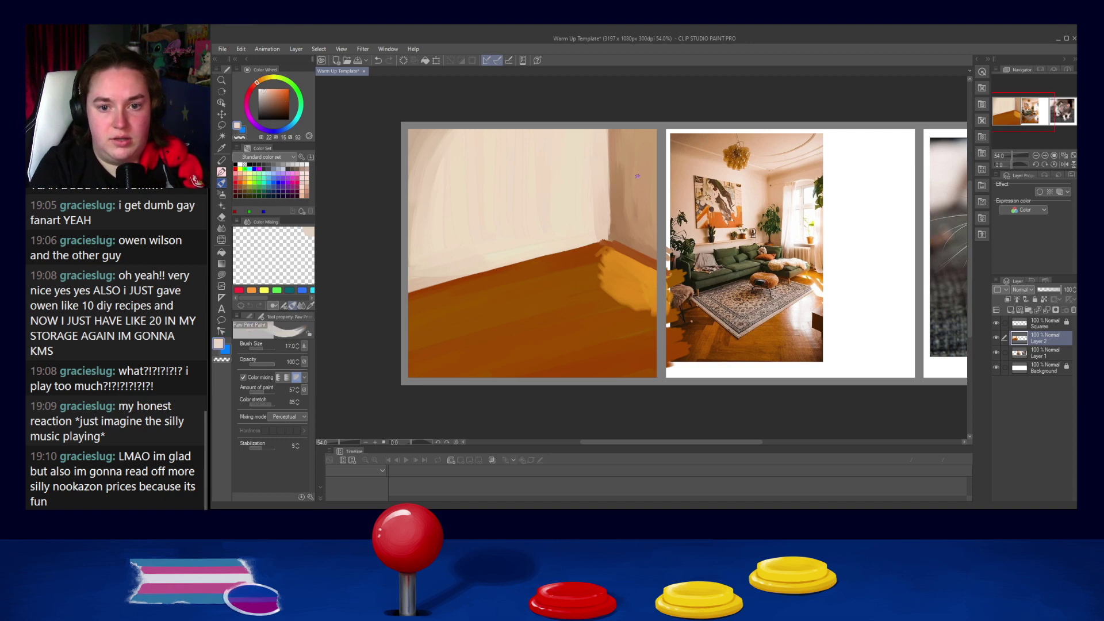
key("bracketright")
key("bracketright")
key("bracketright")
left_click_drag(650, 132, 650, 197)
left_click(263, 88)
mouse_move(645, 126)
left_mouse_down()
mouse_move(656, 203)
mouse_move(645, 207)
mouse_move(641, 193)
mouse_move(640, 205)
left_mouse_up()
Step: Widen the curtain toward the room's corner with vertical strokes in cream sampled from the left wall
left_click(555, 192, "alt")
key("bracketleft")
key("bracketleft")
key("bracketleft")
left_click_drag(631, 131, 626, 234)
key("bracketright")
mouse_move(641, 142)
left_mouse_down()
mouse_move(637, 237)
mouse_move(629, 200)
mouse_move(623, 240)
mouse_move(658, 244)
mouse_move(633, 229)
left_mouse_up()
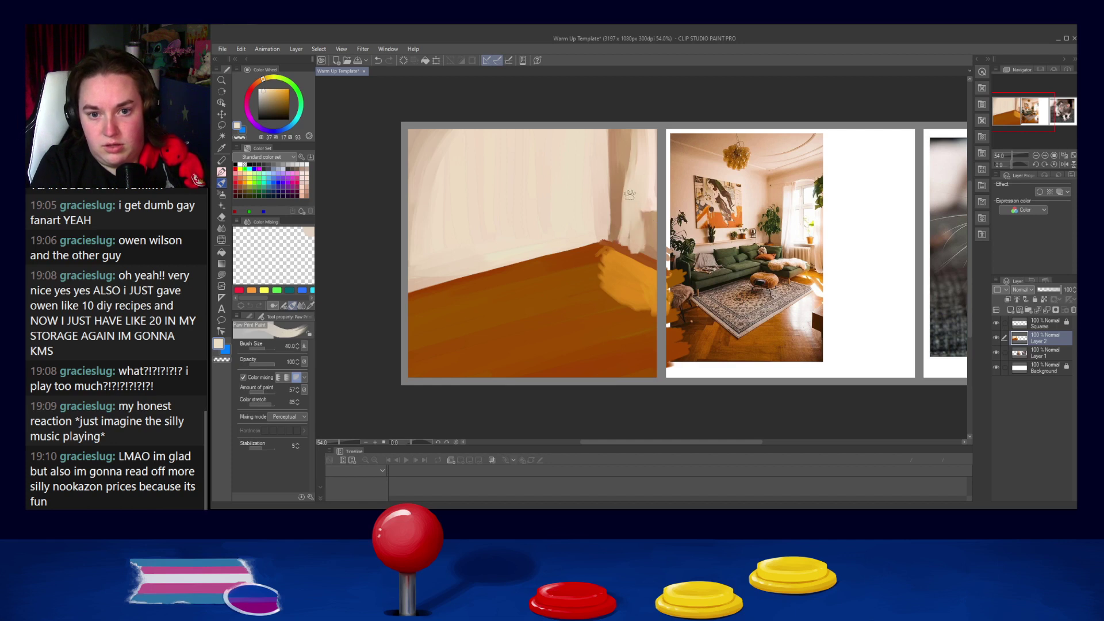
Step: Refine the curtain's folds with sampled tan at brush size 12 and sampled cream at brush size 40
key("[")
key("[")
key("[")
key("[")
key("[")
key("[")
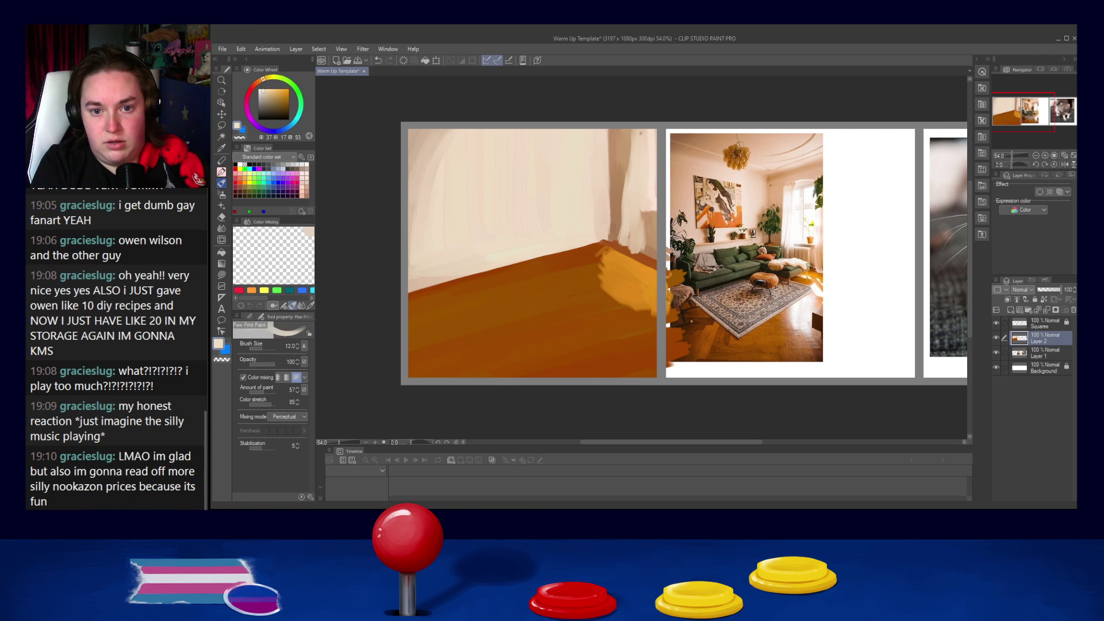
left_click(644, 226, "alt")
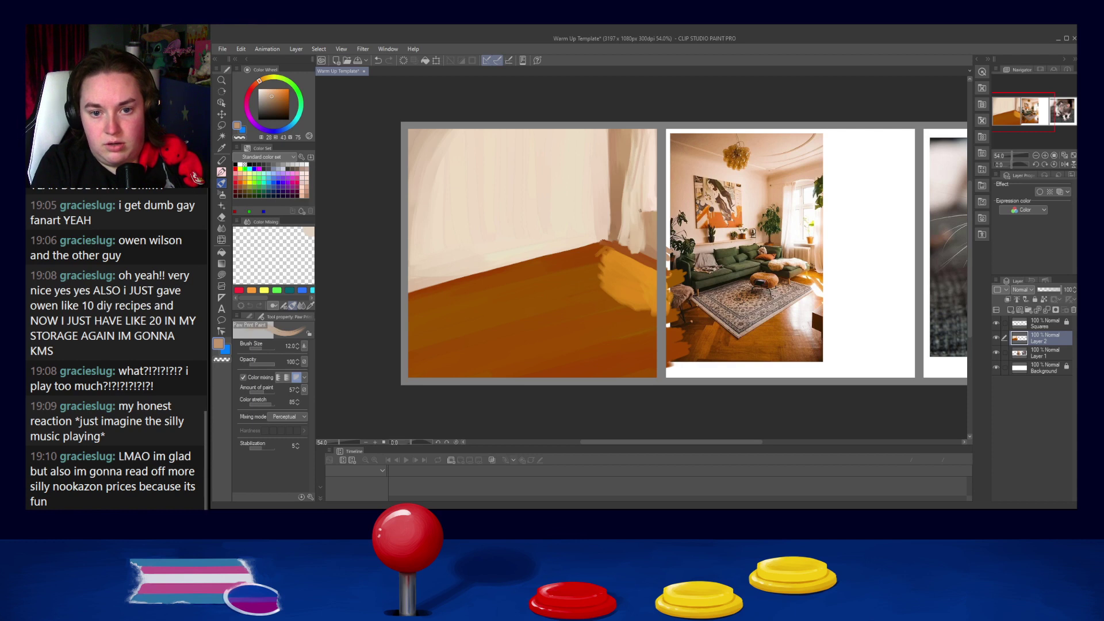
left_click(627, 218, "alt")
key("]")
key("]")
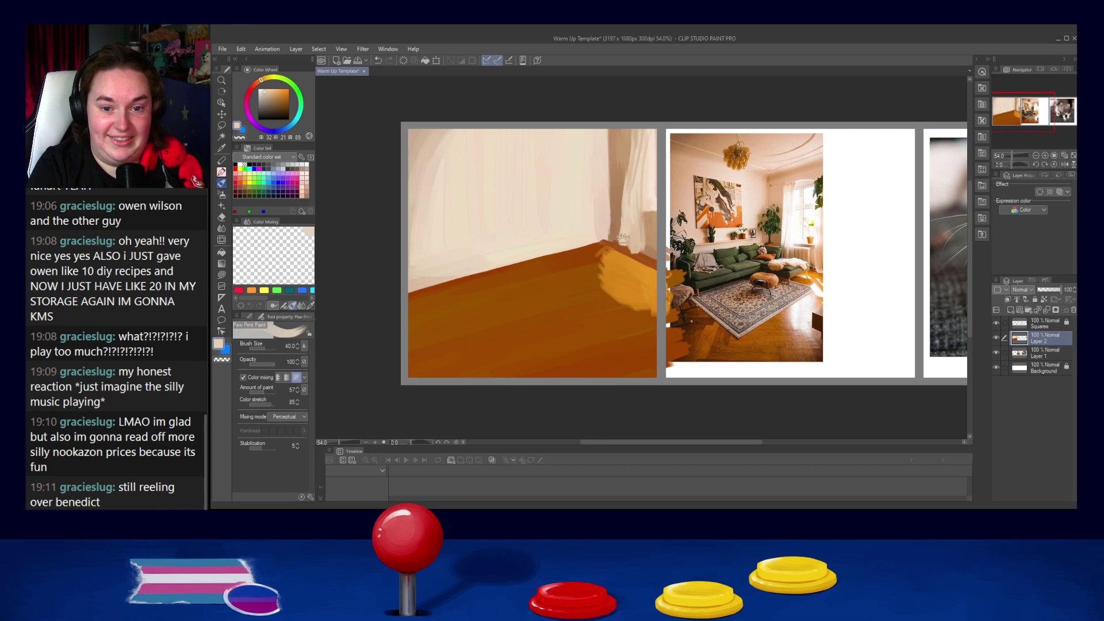
Step: Define the curtain's lower hem and the floor edge beside the room's corner with sampled tan and brown at brush size 10
key("alt+[")
left_click(631, 188, "alt")
key("[")
key("[")
key("[")
key("[")
key("[")
key("[")
key("[")
left_click(648, 232, "alt")
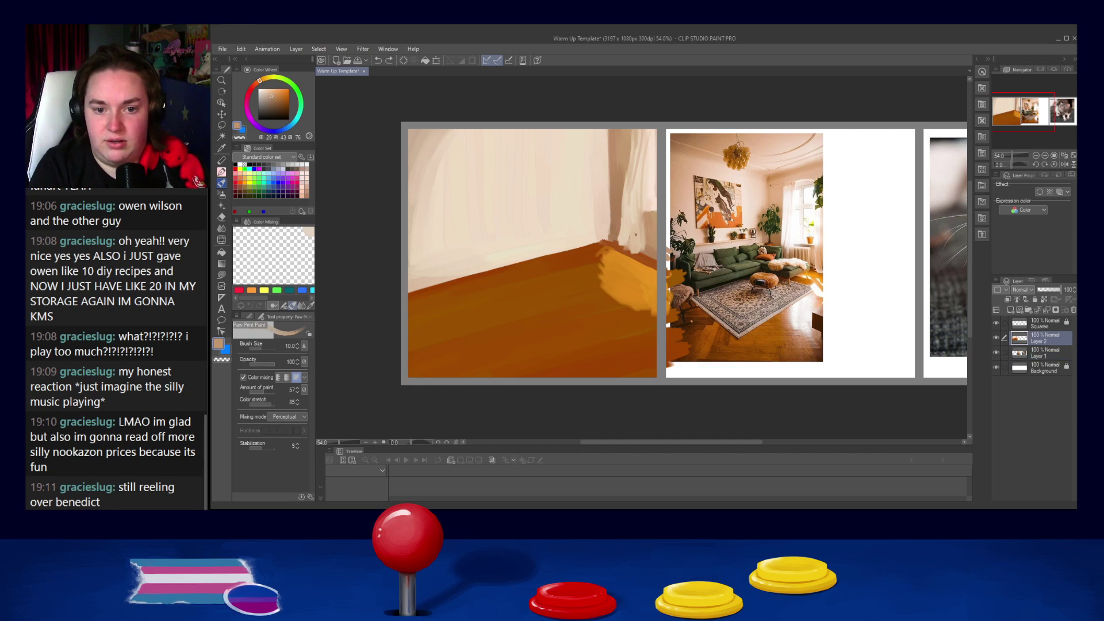
left_click(623, 242, "alt")
left_click(624, 252, "alt")
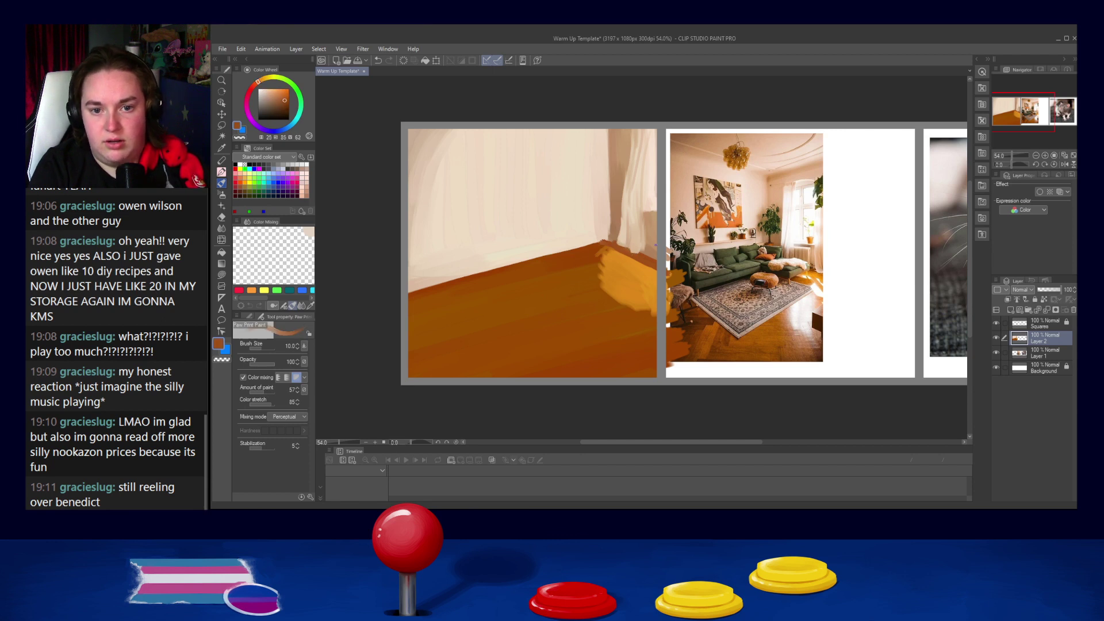
Step: Brighten the curtain's folds and upper part with sampled pale creams at brush size 20
left_click(638, 183, "alt")
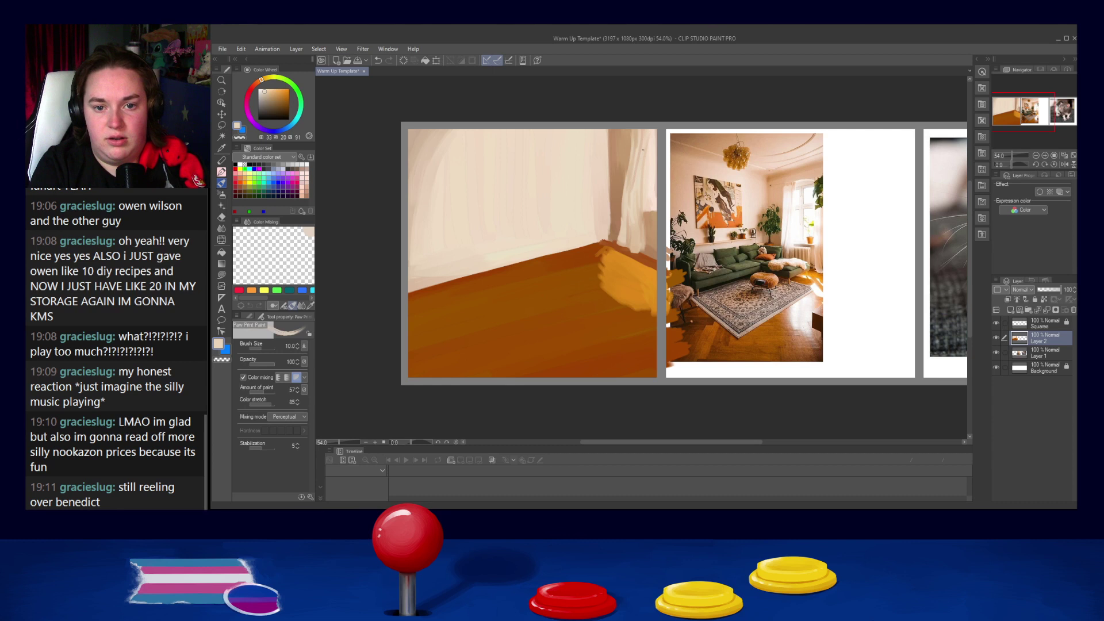
key("]")
key("]")
key("]")
key("]")
left_click(644, 175, "alt")
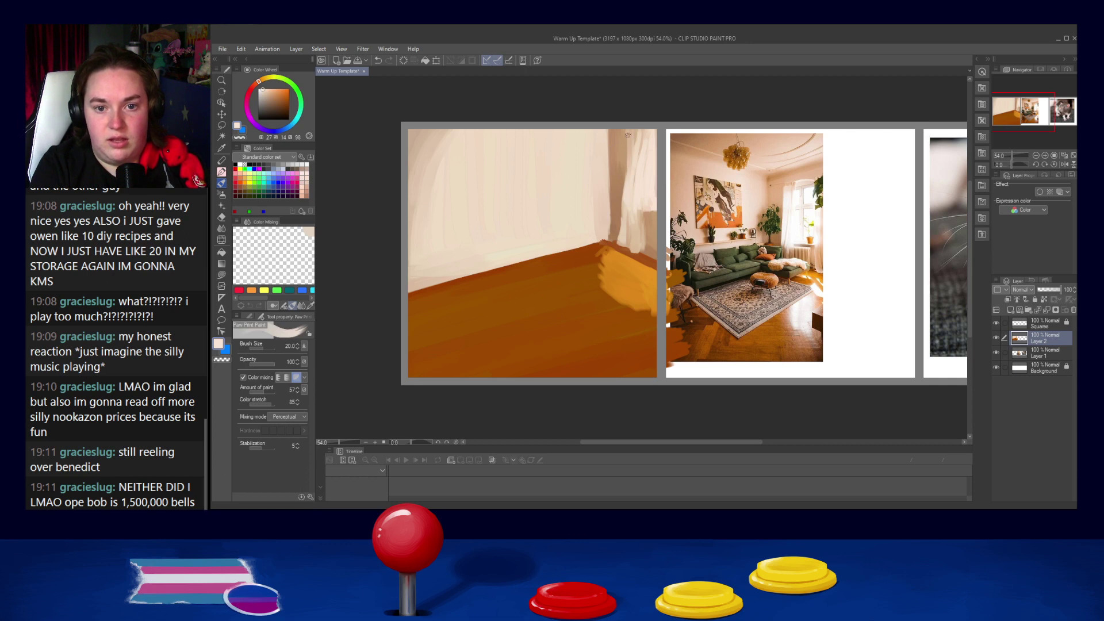
left_click(649, 132, "alt")
Step: Paint the window detail at the painting's outer edge beside the curtain with sampled cream and tan at brush size 17
key("[")
left_click(650, 189, "alt")
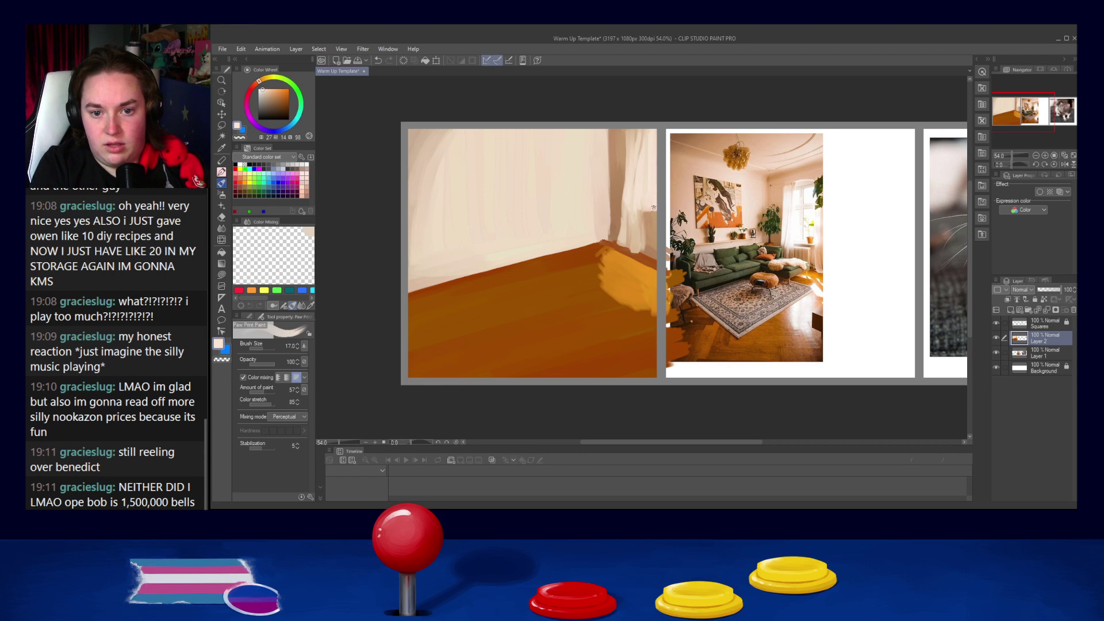
left_click(653, 215, "alt")
left_click(649, 250, "alt")
left_click(656, 210, "alt")
left_click(642, 166, "alt")
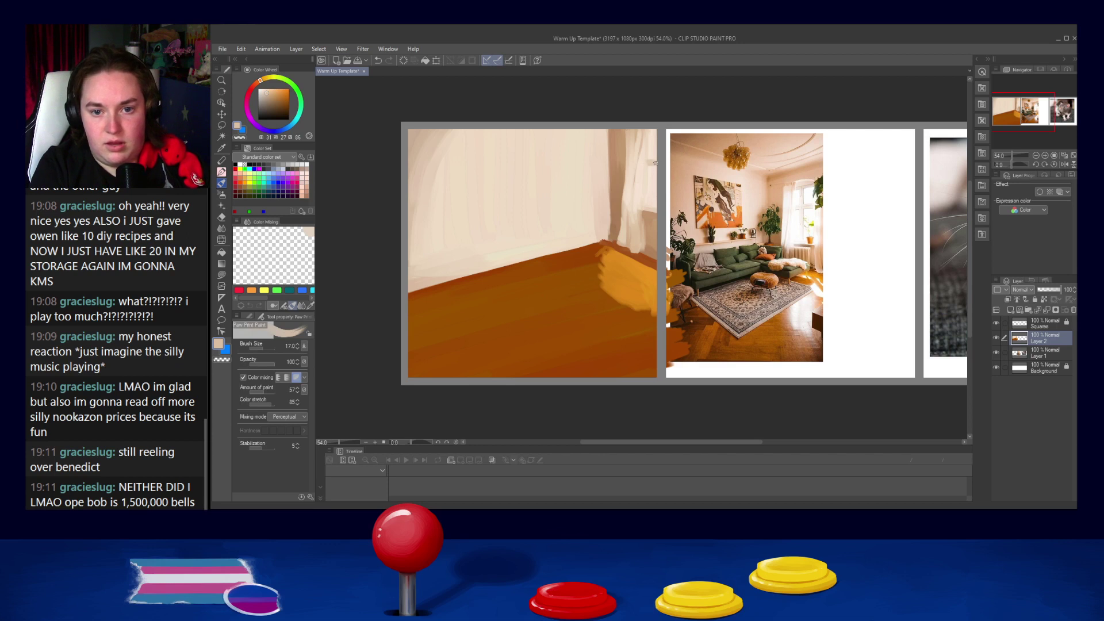
left_click(639, 207, "alt")
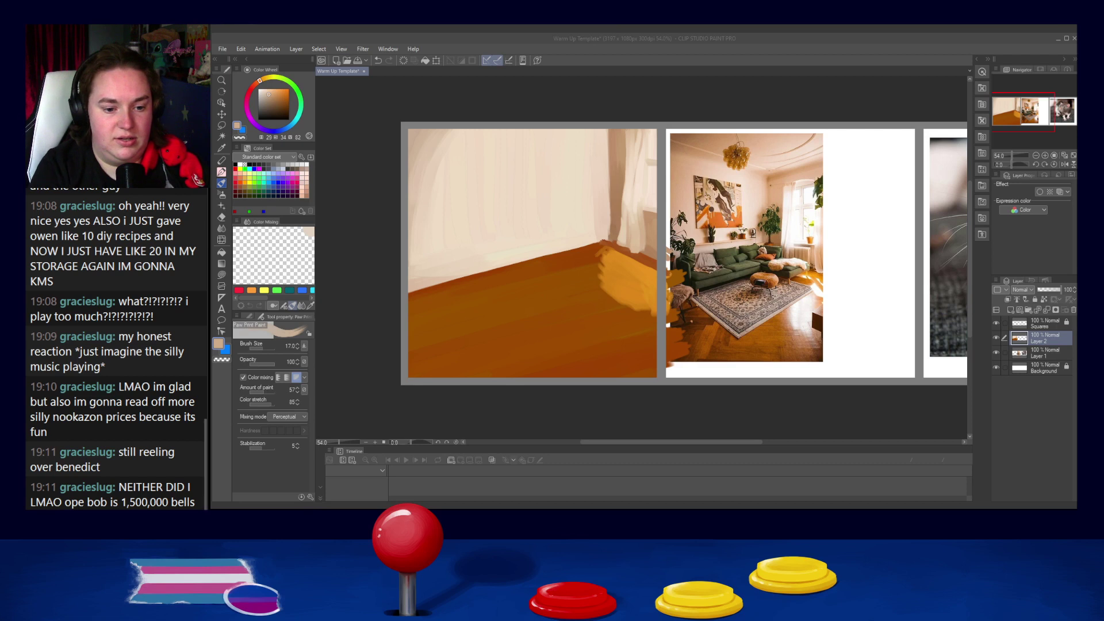
left_click(1038, 46)
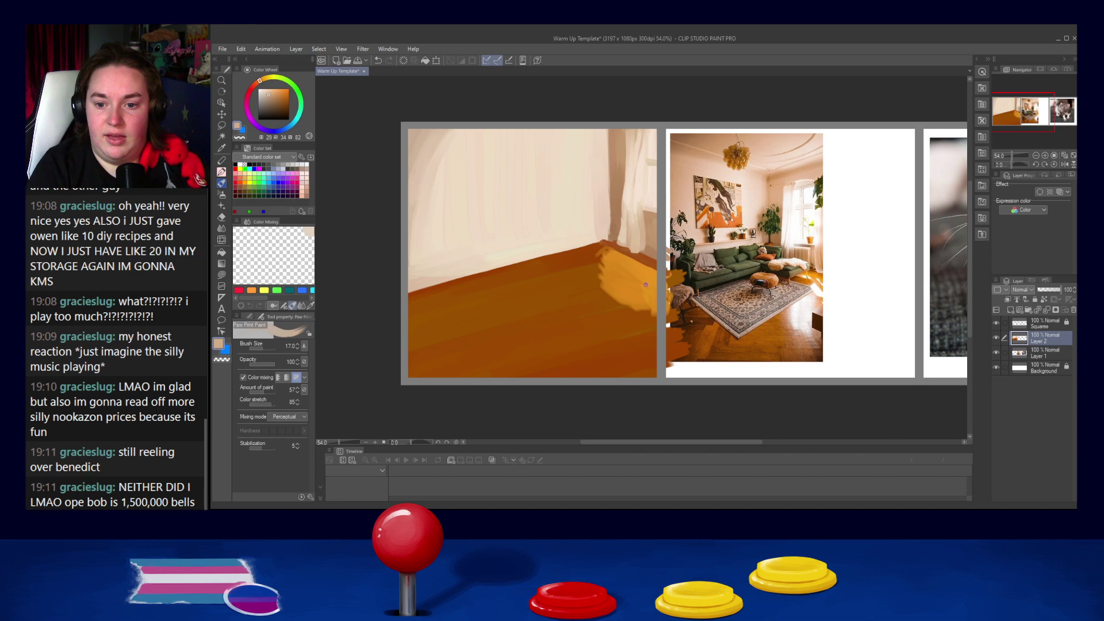
Step: Sample the window's pale cream and paint a bright sunlight streak over the golden floor patch
left_click(652, 204, "alt")
key("]")
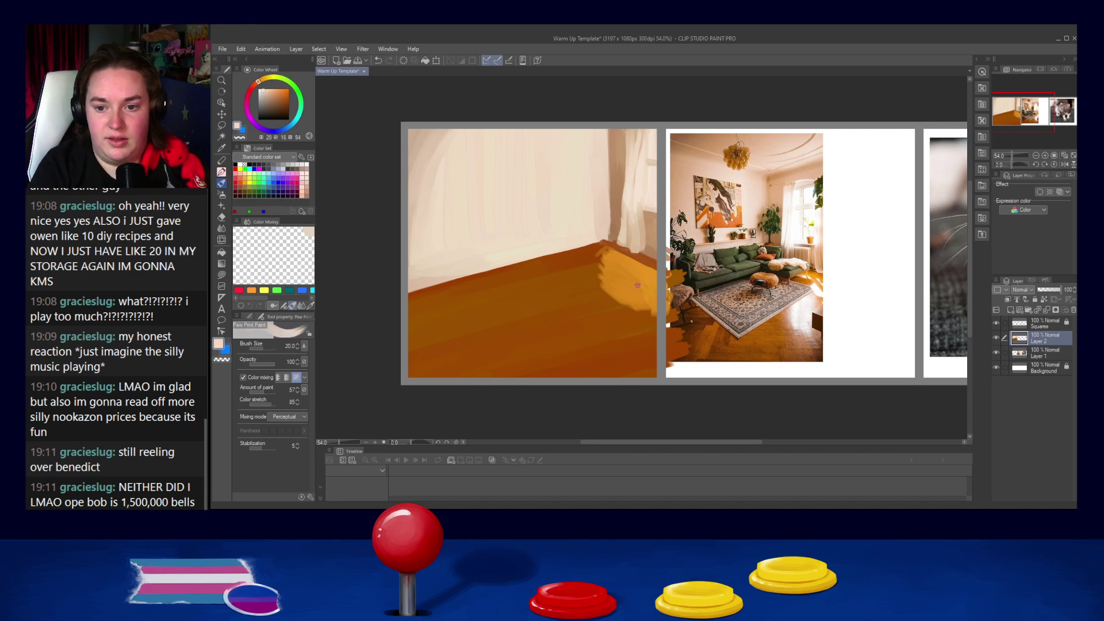
mouse_move(633, 271)
left_mouse_down()
mouse_move(638, 305)
mouse_move(634, 268)
left_mouse_up()
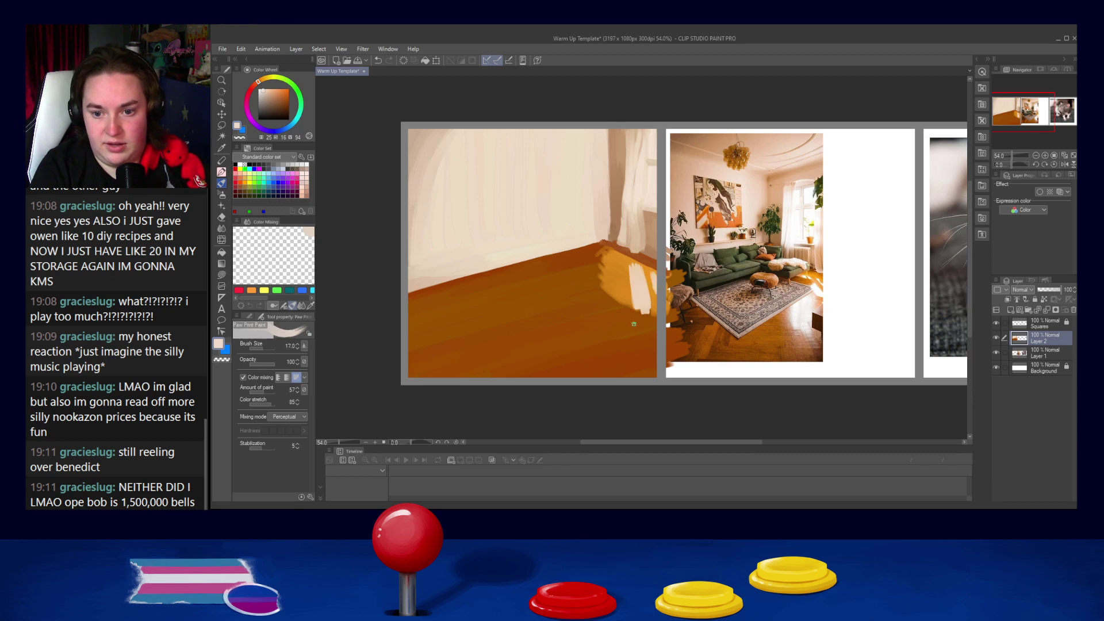
Step: Paint a large pale cream light patch on the floor below the streak at brush size 70 and lighten it with sampled white
mouse_move(631, 324)
left_mouse_down()
mouse_move(607, 332)
mouse_move(598, 350)
mouse_move(622, 341)
mouse_move(627, 326)
mouse_move(607, 307)
mouse_move(631, 322)
mouse_move(608, 321)
mouse_move(602, 307)
mouse_move(621, 315)
left_mouse_up()
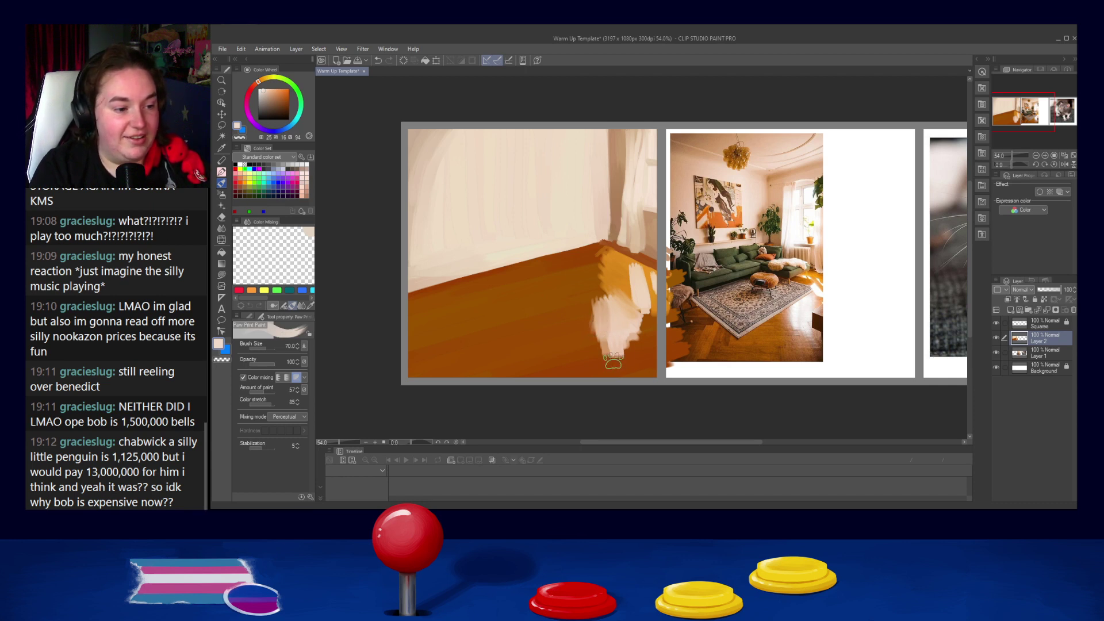
mouse_move(600, 292)
left_mouse_down()
mouse_move(595, 339)
mouse_move(611, 357)
mouse_move(629, 352)
left_mouse_up()
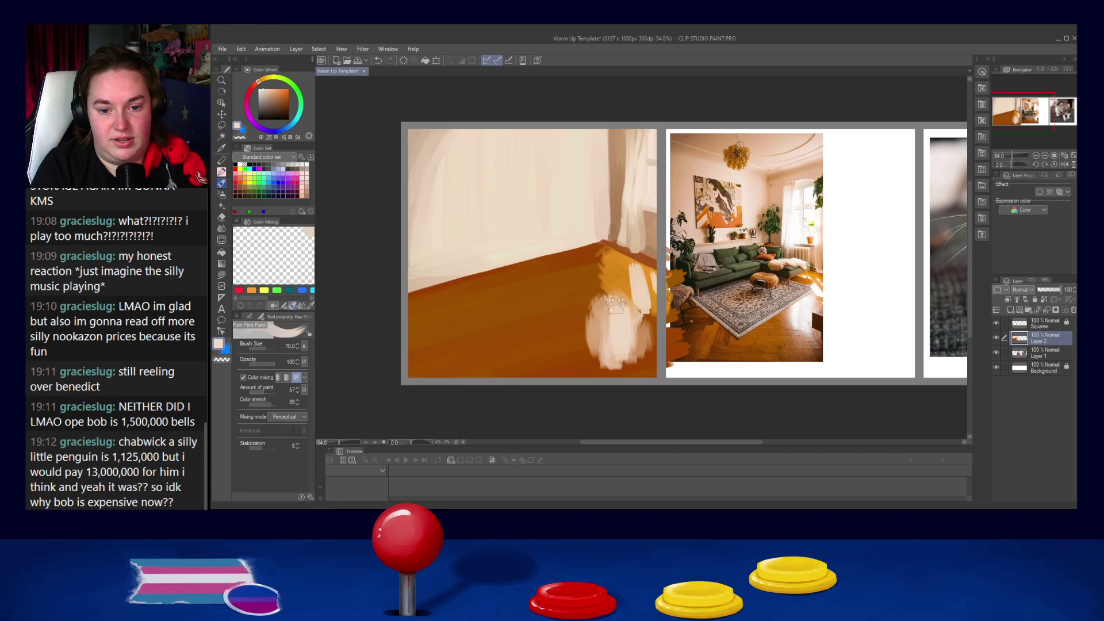
mouse_move(618, 304)
left_mouse_down()
mouse_move(605, 321)
mouse_move(612, 362)
mouse_move(635, 341)
mouse_move(617, 309)
left_mouse_up()
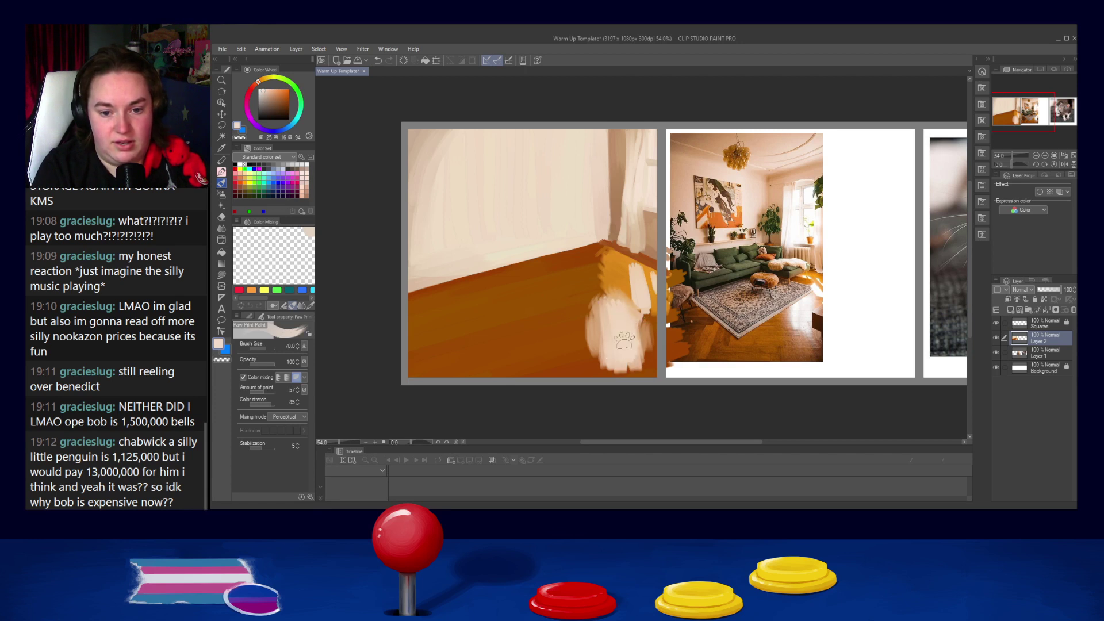
left_click(839, 336, "alt")
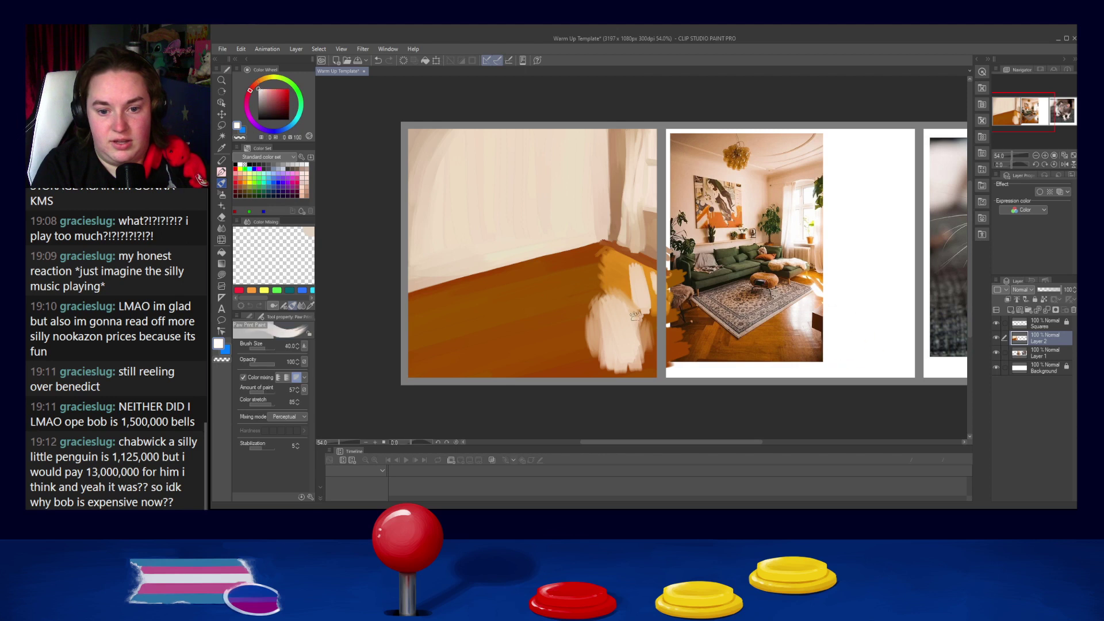
mouse_move(620, 322)
left_mouse_down()
mouse_move(623, 354)
mouse_move(610, 345)
mouse_move(637, 328)
mouse_move(638, 371)
left_mouse_up()
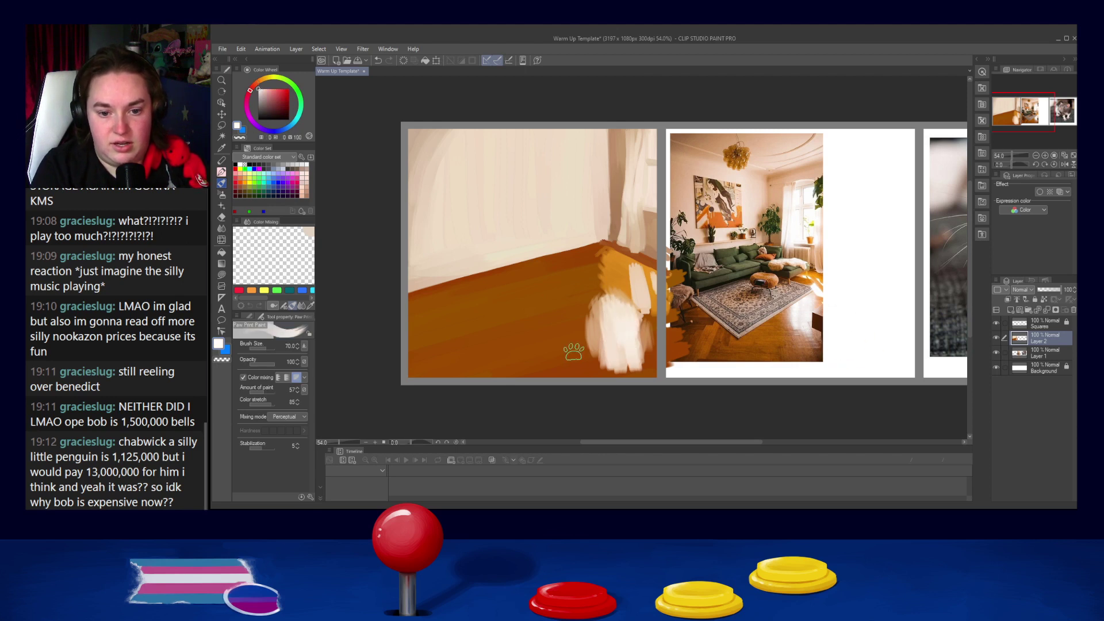
Step: Undo the trial stroke in sampled brown on the white floor patch and shade the patch with sampled tan at brush size 15
left_click(583, 369, "alt")
key("[")
key("[")
key("[")
key("[")
key("[")
key("[")
key("[")
key("[")
left_click_drag(615, 313, 602, 355)
key("ctrl+z")
key("ctrl+z")
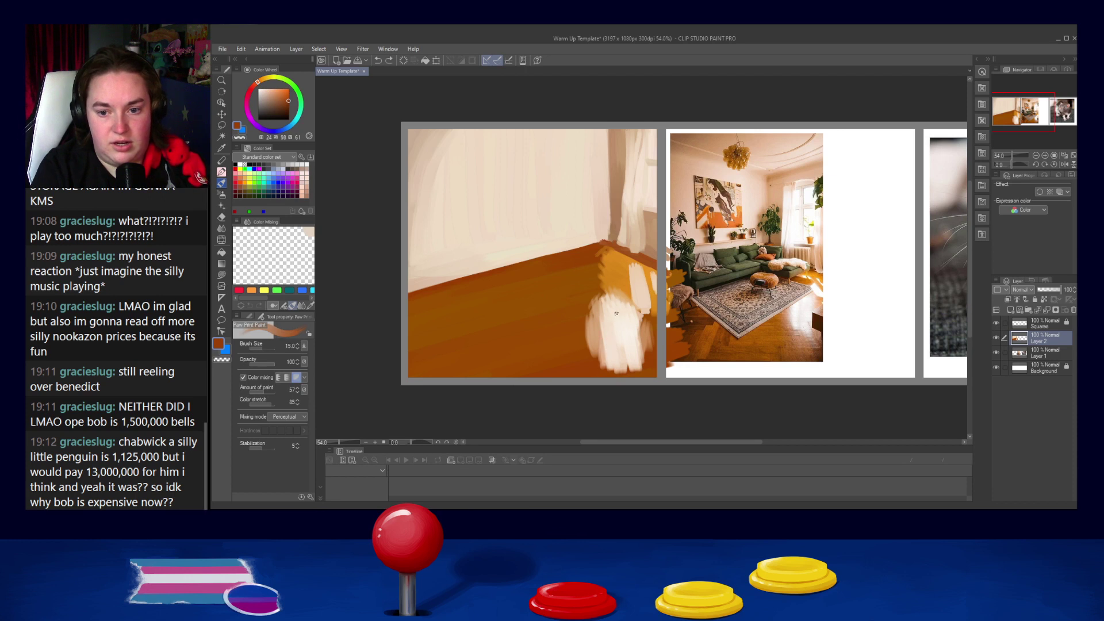
key("ctrl+z")
key("ctrl+z")
left_click(597, 336, "alt")
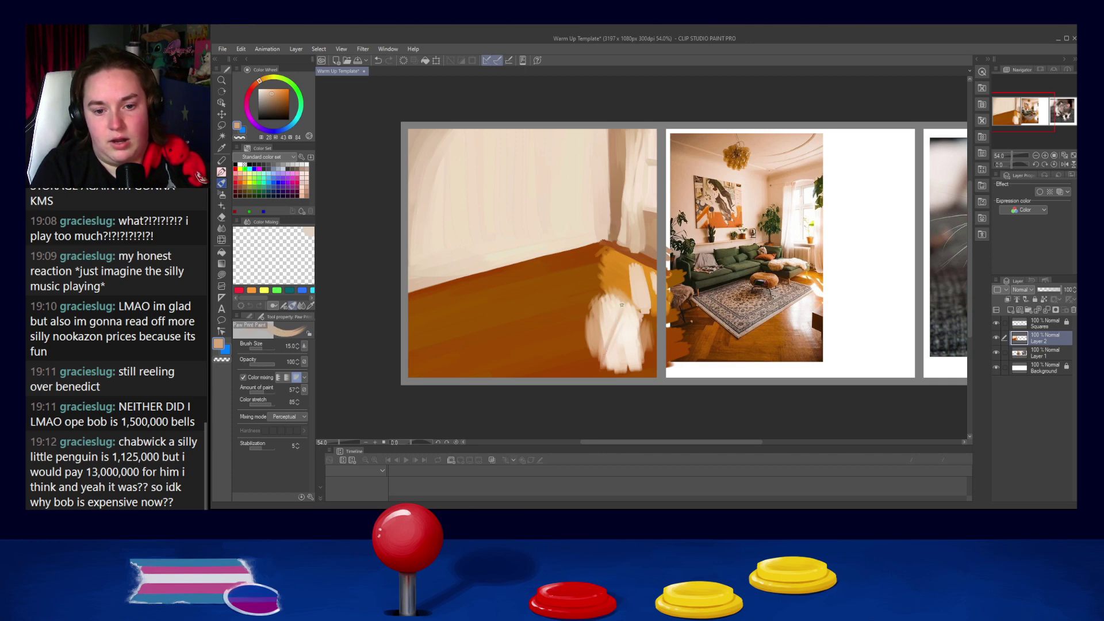
Step: Pick a darker saturated brown and paint a broad shadow band around the floor's outer edges and along the wall base into the corner
left_click(486, 341, "alt")
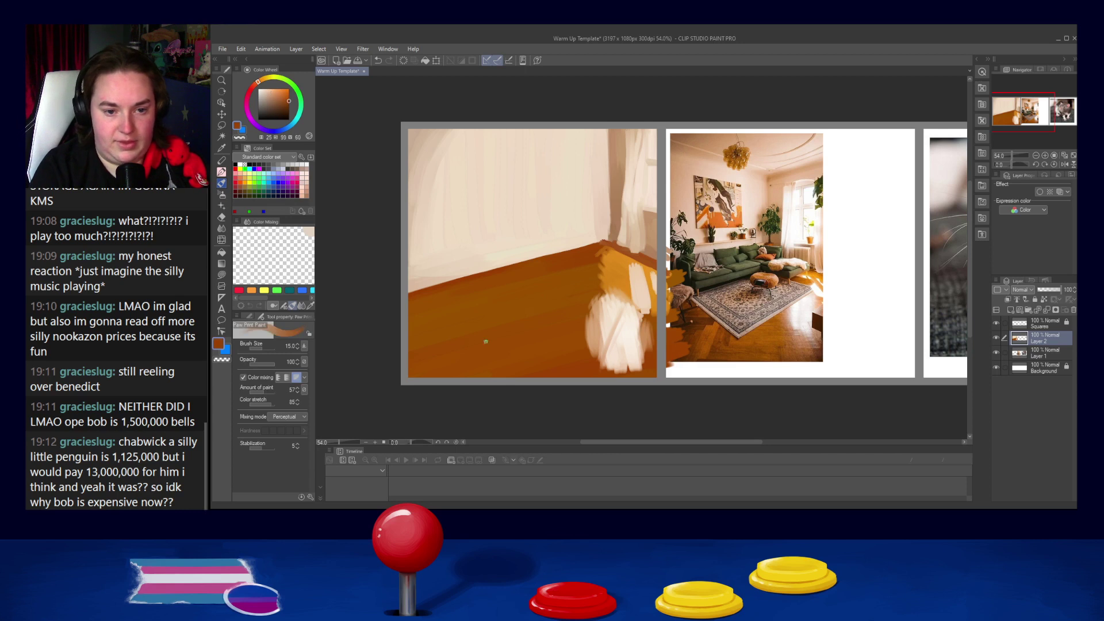
left_click(290, 105)
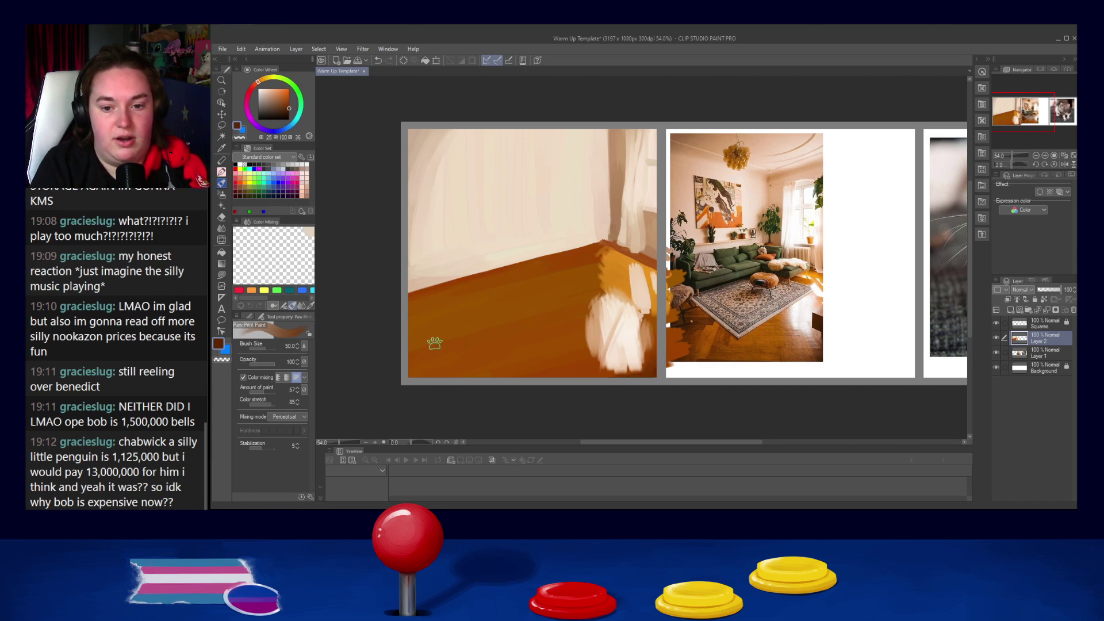
mouse_move(395, 330)
left_mouse_down()
mouse_move(419, 326)
mouse_move(406, 361)
mouse_move(419, 380)
mouse_move(399, 377)
mouse_move(540, 377)
left_mouse_up()
left_click_drag(441, 365, 416, 360)
mouse_move(414, 320)
left_mouse_down()
mouse_move(500, 278)
mouse_move(479, 291)
mouse_move(525, 281)
mouse_move(484, 299)
mouse_move(553, 278)
mouse_move(621, 282)
mouse_move(597, 282)
mouse_move(598, 268)
mouse_move(628, 282)
mouse_move(541, 279)
mouse_move(575, 267)
mouse_move(564, 264)
mouse_move(430, 296)
mouse_move(510, 278)
left_mouse_up()
key("bracketright")
key("bracketright")
key("bracketright")
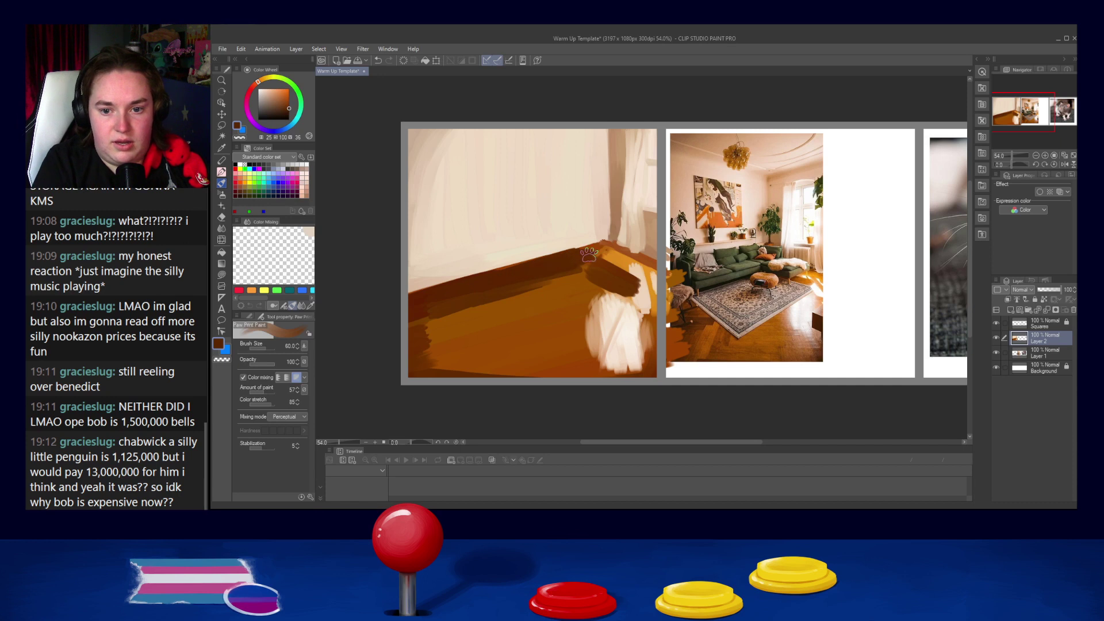
mouse_move(578, 262)
left_mouse_down()
mouse_move(604, 255)
mouse_move(618, 285)
mouse_move(608, 301)
left_mouse_up()
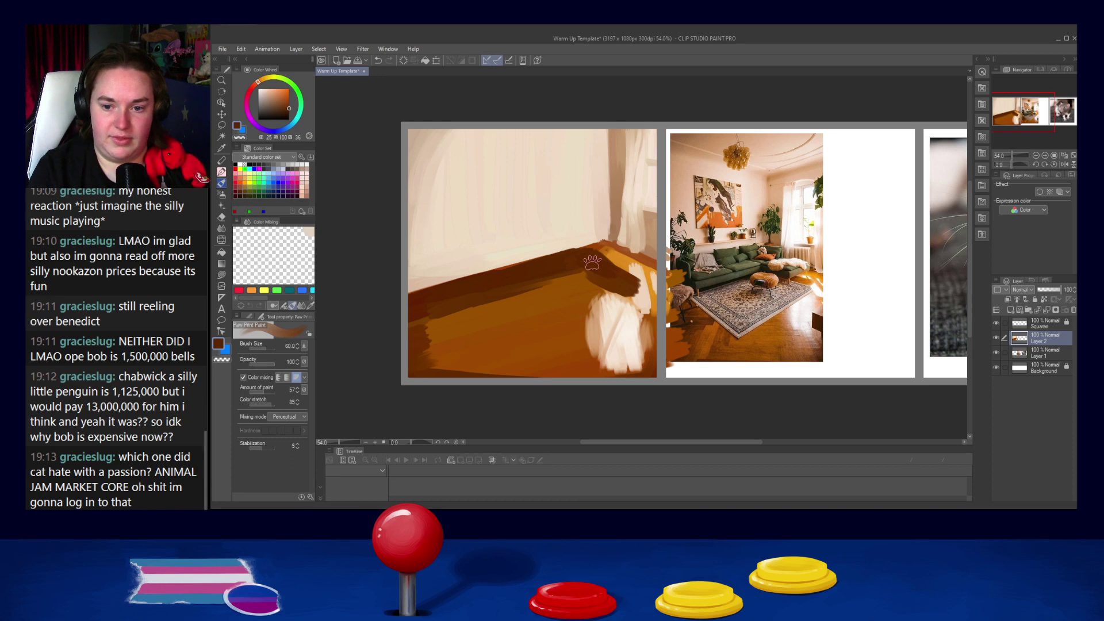
Step: Blend the shadow band near the corner and along the wall base with sampled mid and dark browns at brush size 60
left_click(575, 311, "alt")
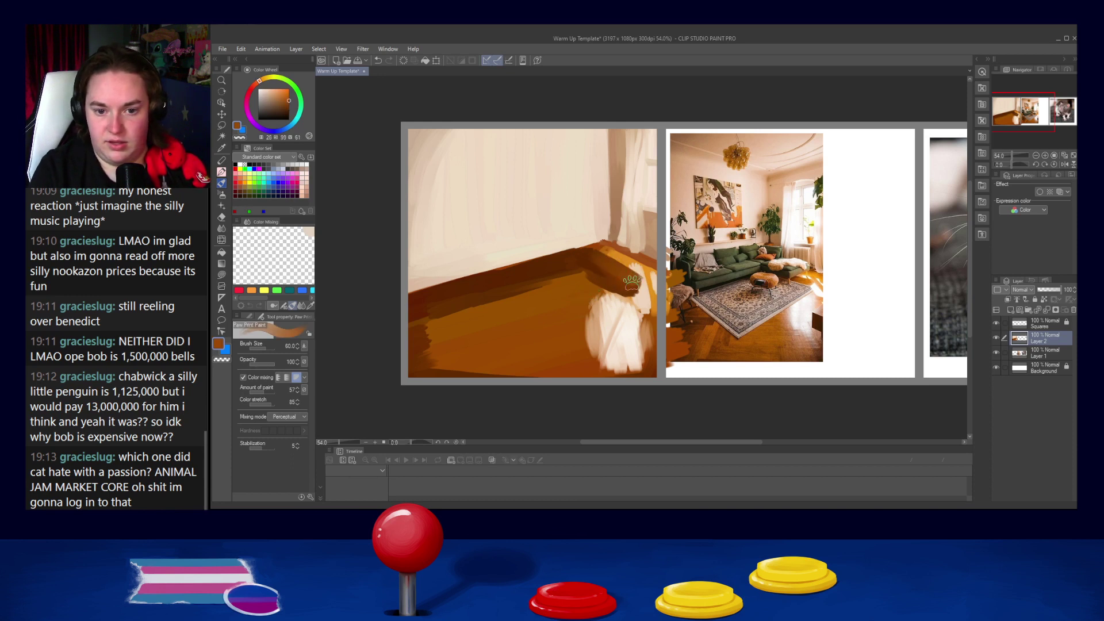
left_click(635, 280, "alt")
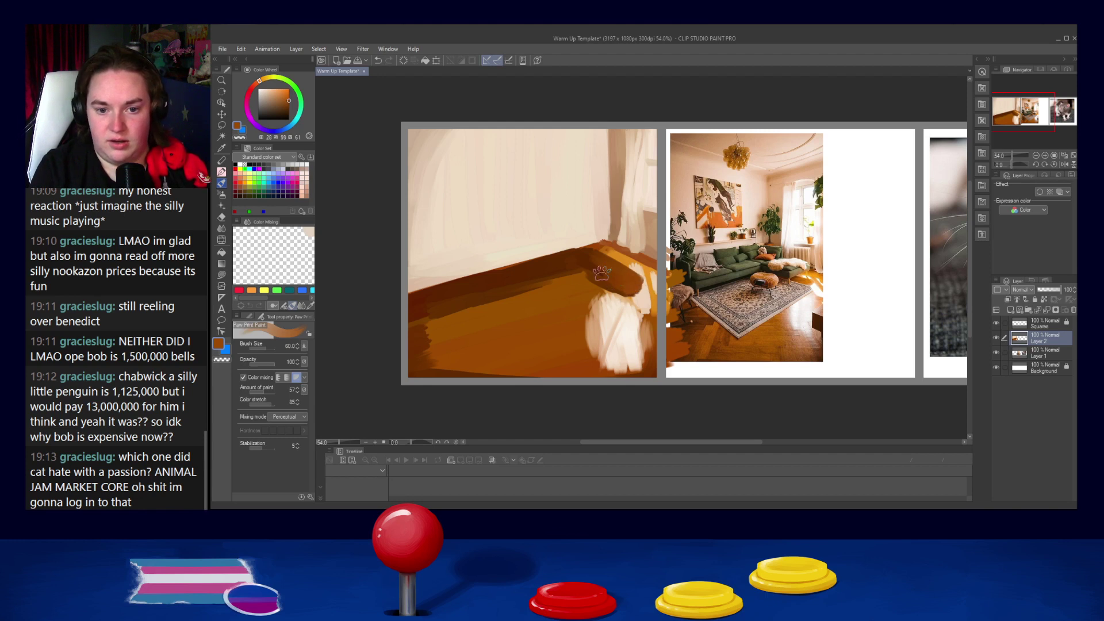
left_click(569, 264, "alt")
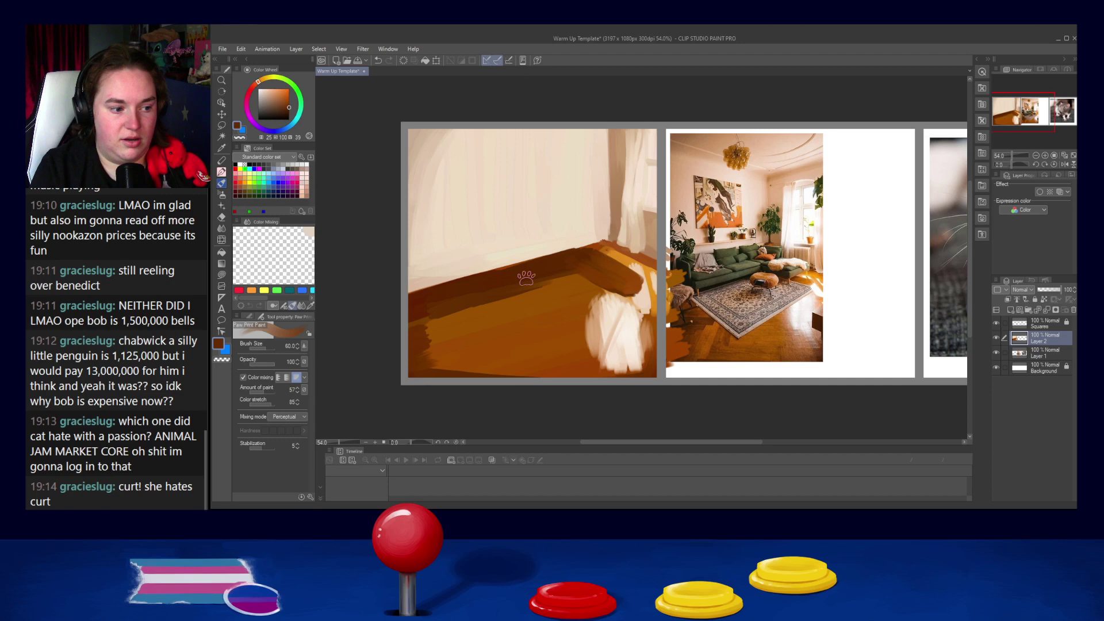
left_click_drag(587, 268, 443, 311)
left_click(464, 288, "alt")
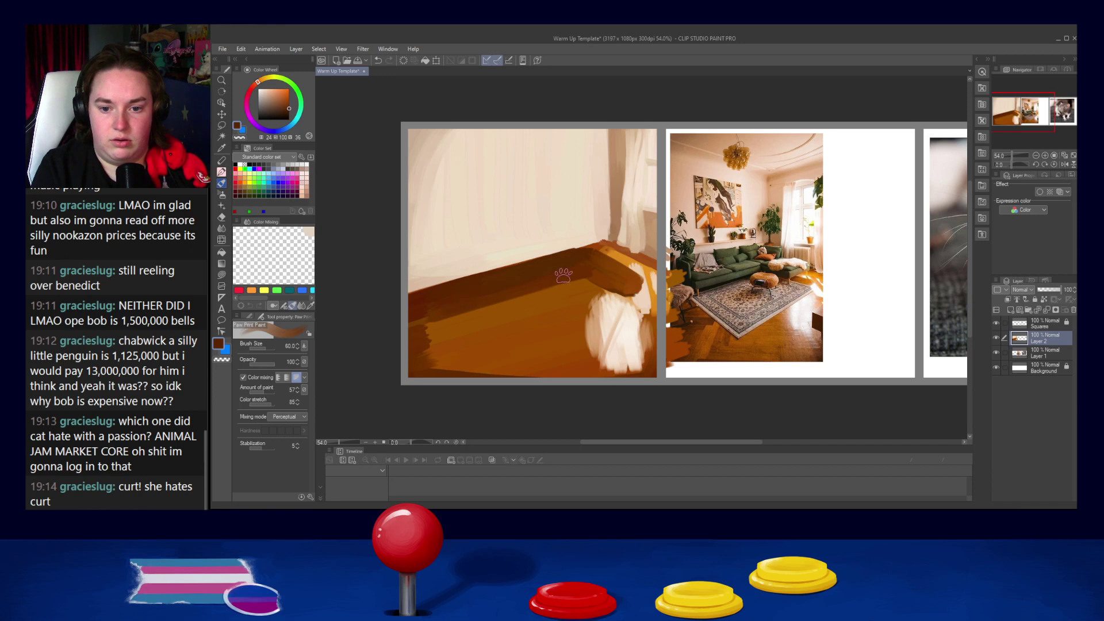
Step: Smooth the rough shadow strokes along the floor's outer and near edges with sampled browns at brush size 60
left_click(418, 351, "alt")
mouse_move(417, 358)
left_mouse_down()
mouse_move(461, 373)
mouse_move(509, 370)
mouse_move(425, 365)
left_mouse_up()
left_click(499, 368, "alt")
left_click(417, 335, "alt")
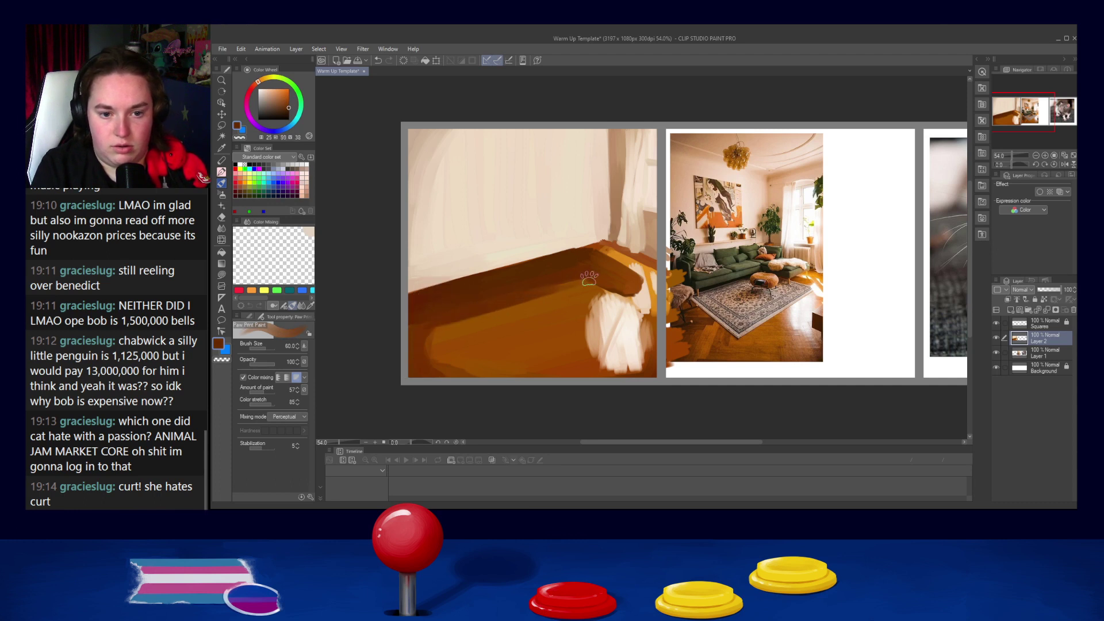
left_click(446, 330, "alt")
left_click(433, 315, "alt")
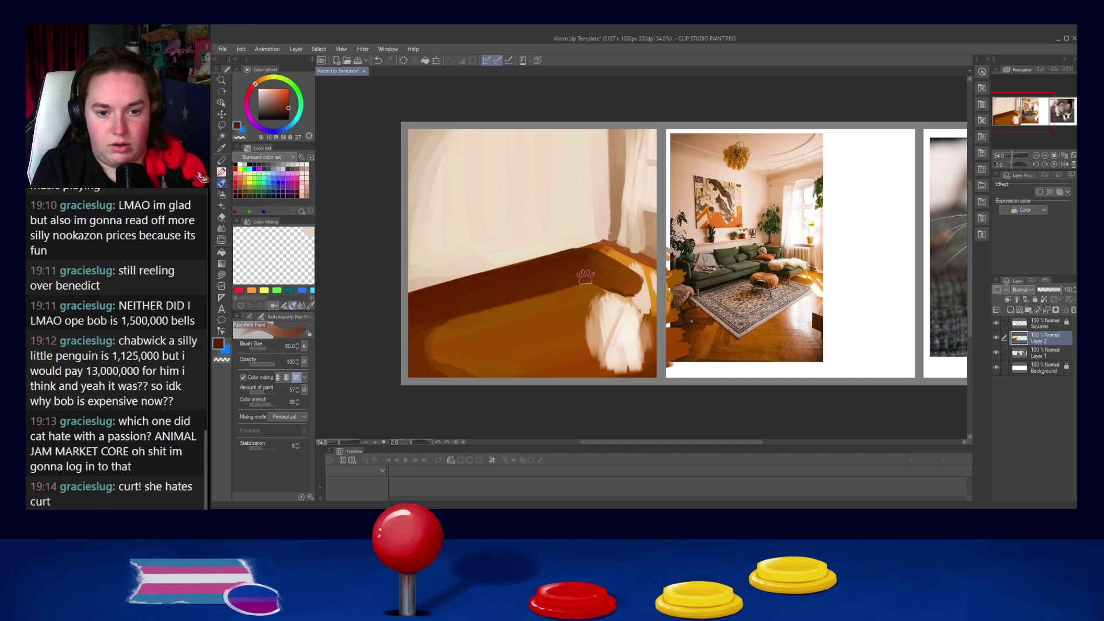
Step: Blend the shadow beside the sunlit patch with sampled brown and refine the corner's floor edge in dark brown at brush size 15
left_click(611, 275, "alt")
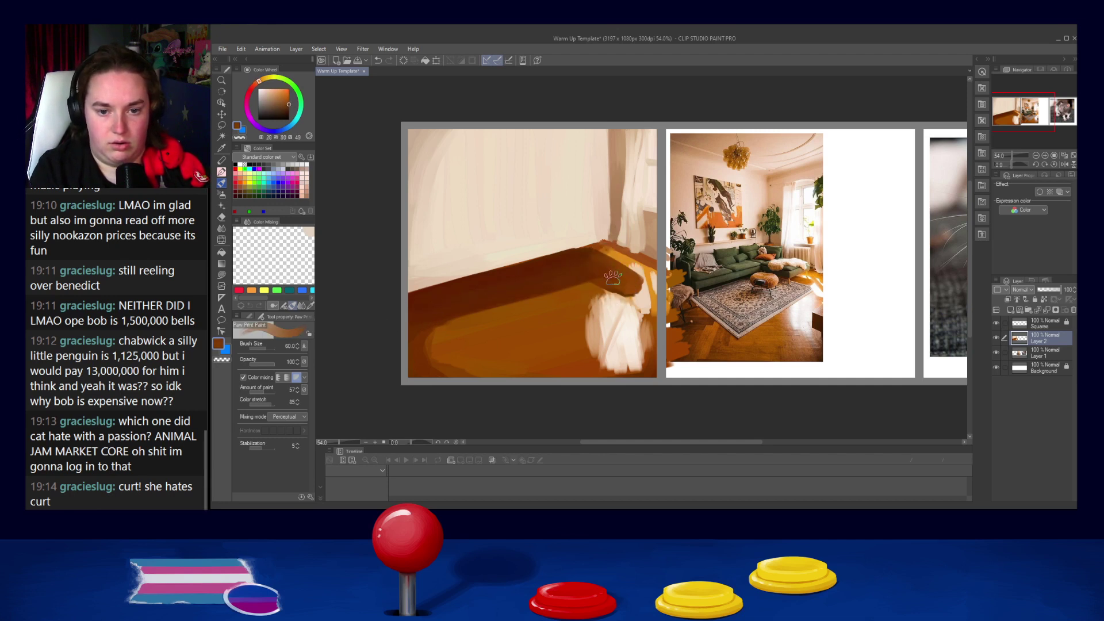
left_click(612, 274, "alt")
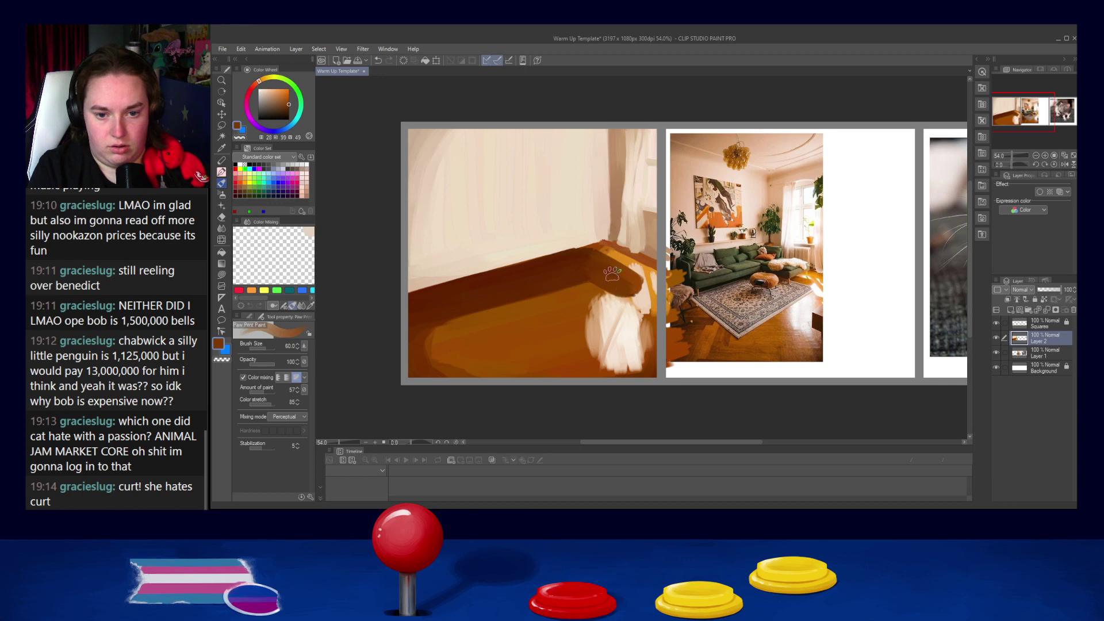
left_click(580, 252, "alt")
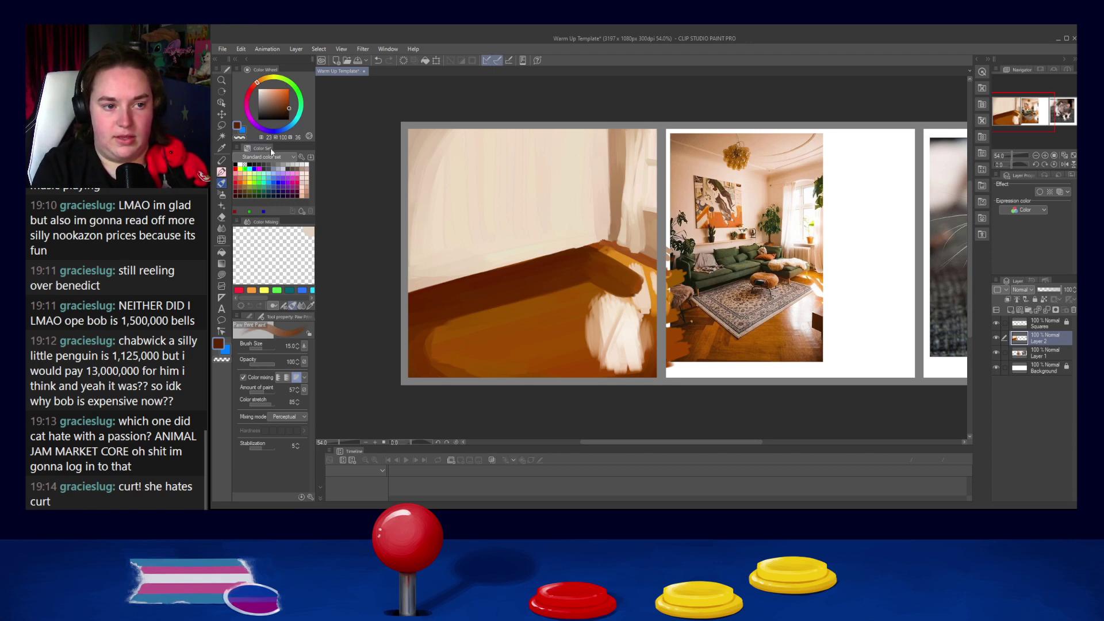
left_click(262, 104)
mouse_move(459, 307)
left_mouse_down()
mouse_move(528, 295)
mouse_move(464, 322)
left_mouse_up()
key("ctrl+z")
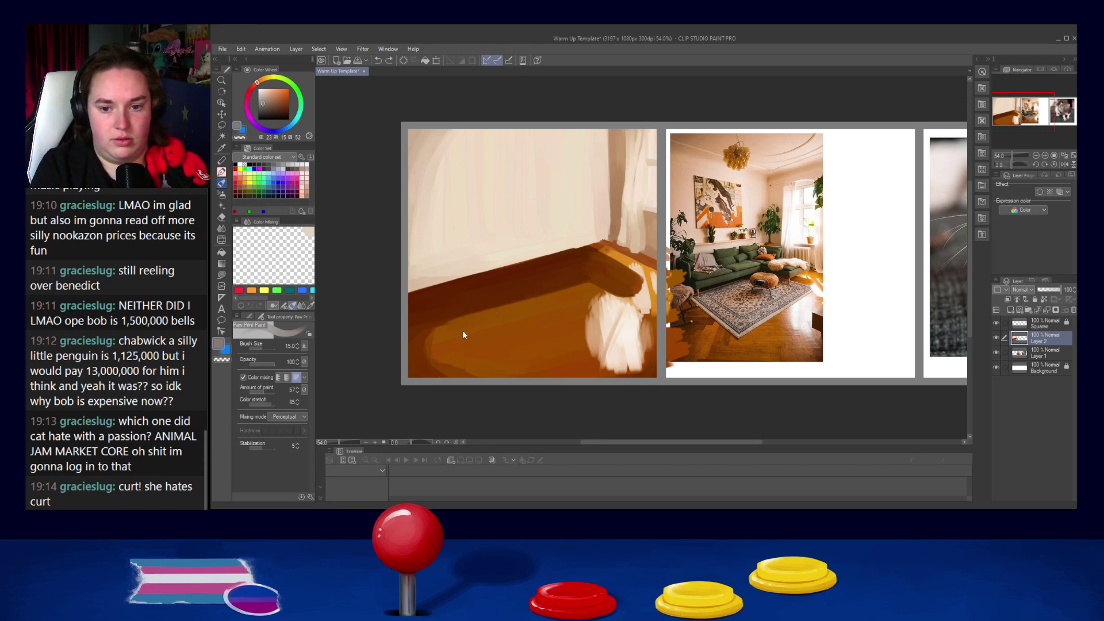
Step: Pick a light greyish beige and outline the rug's far and outer edges on the floor at brush size 50
left_click(262, 98)
key("bracketright")
key("bracketright")
key("bracketright")
key("bracketright")
key("bracketright")
key("bracketright")
mouse_move(528, 316)
left_mouse_down()
mouse_move(457, 325)
mouse_move(564, 298)
left_mouse_up()
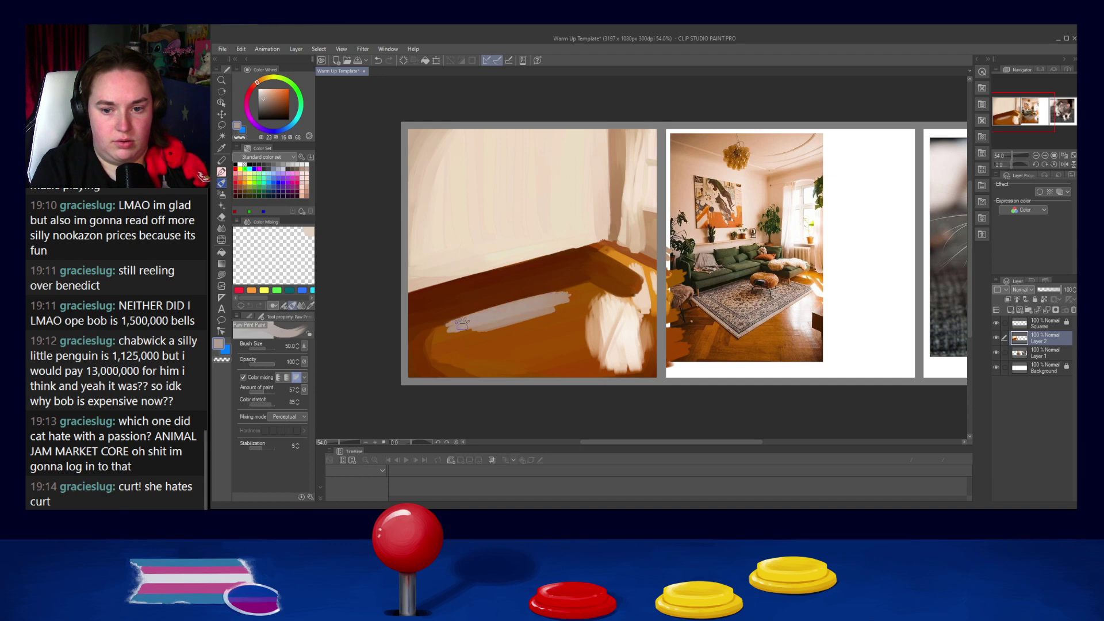
left_click_drag(444, 332, 462, 348)
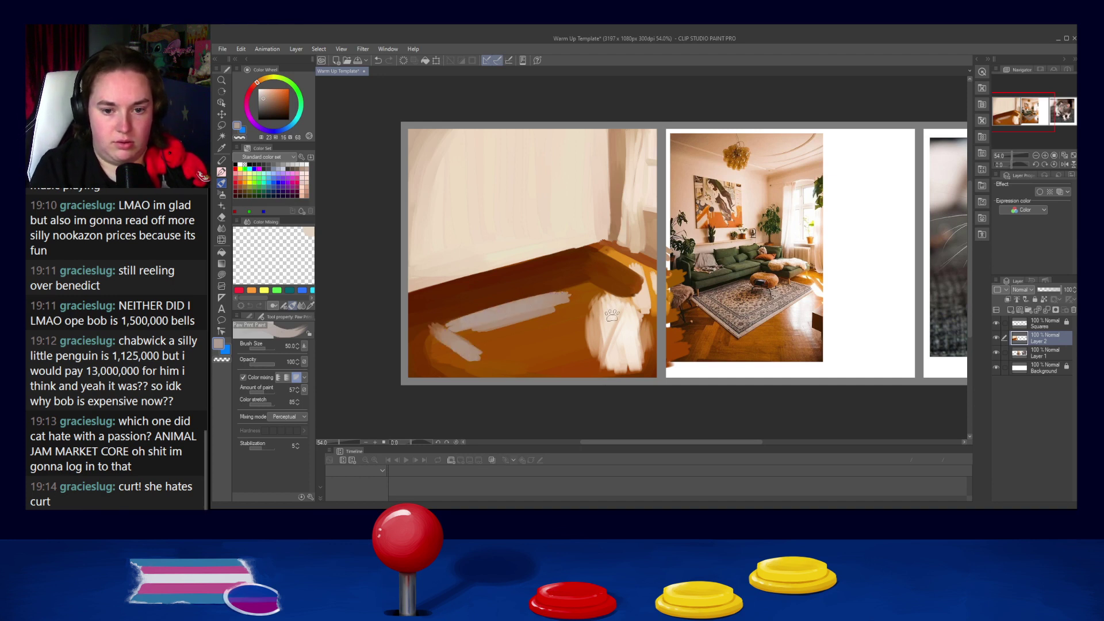
Step: Complete the rug outline along its near edge and the edge toward the window, and reduce the brush size to 15
left_click_drag(631, 311, 482, 365)
left_click_drag(467, 324, 437, 329)
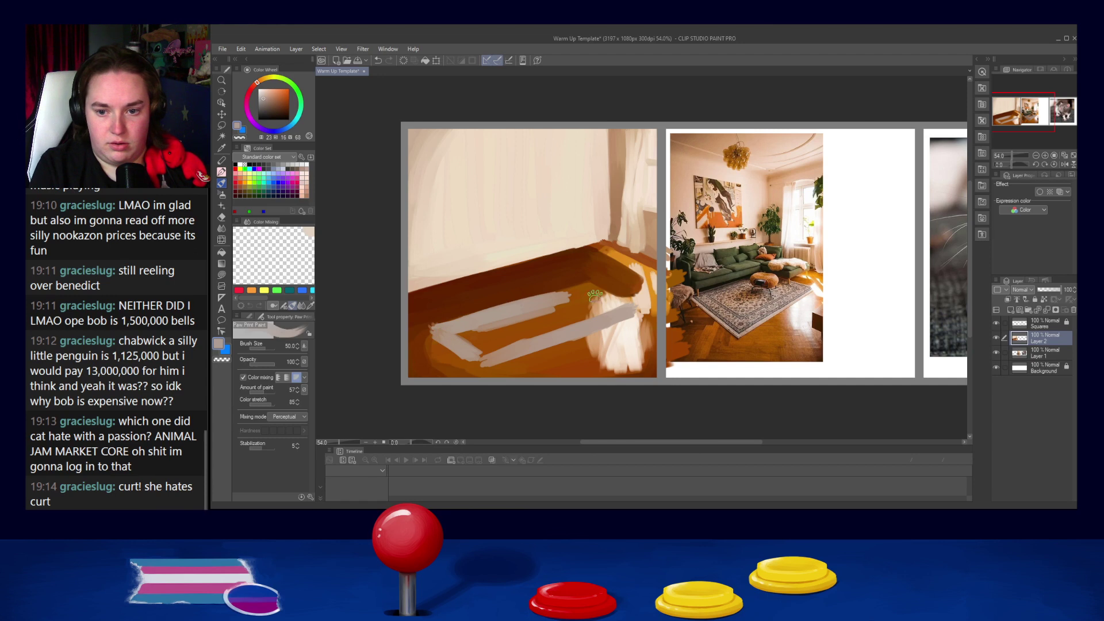
mouse_move(589, 283)
left_mouse_down()
mouse_move(611, 294)
mouse_move(596, 280)
mouse_move(636, 306)
left_mouse_up()
key("bracketleft")
key("bracketleft")
key("bracketleft")
key("bracketleft")
key("bracketleft")
key("bracketleft")
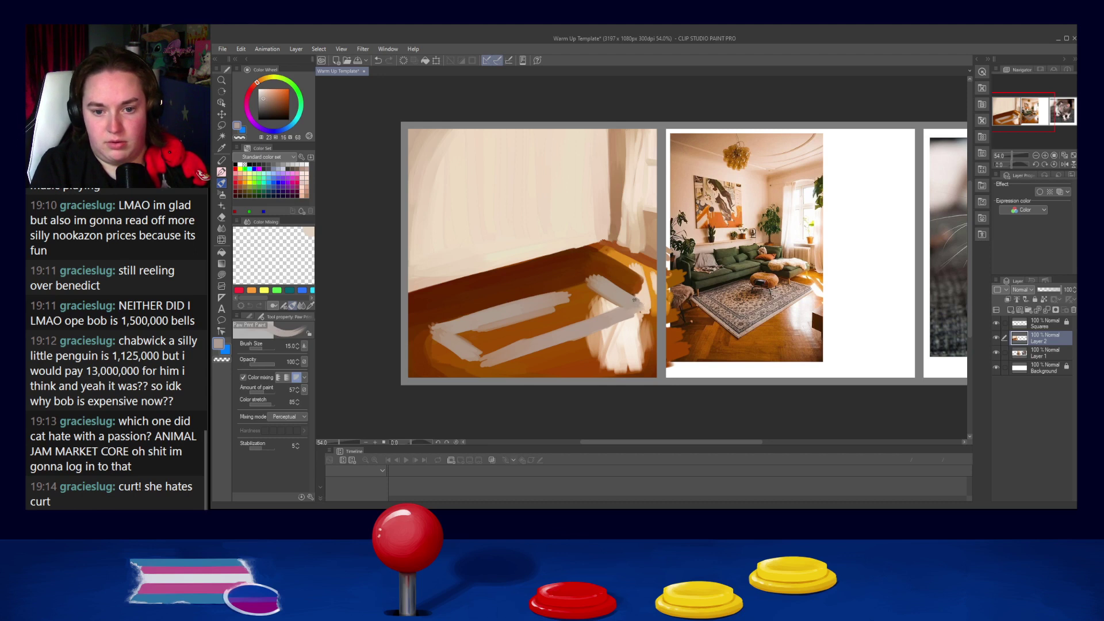
Step: Fill the rug's interior with the sampled light greyish beige at brush size 25, and touch up its outer corner at size 15
left_click(639, 298, "alt")
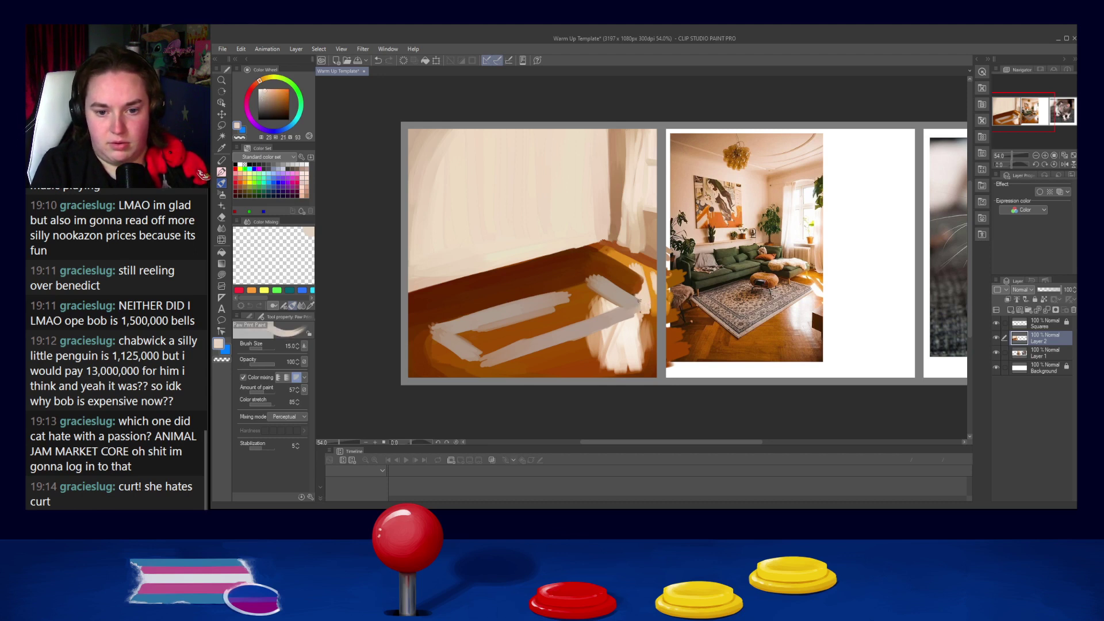
left_click(620, 304, "alt")
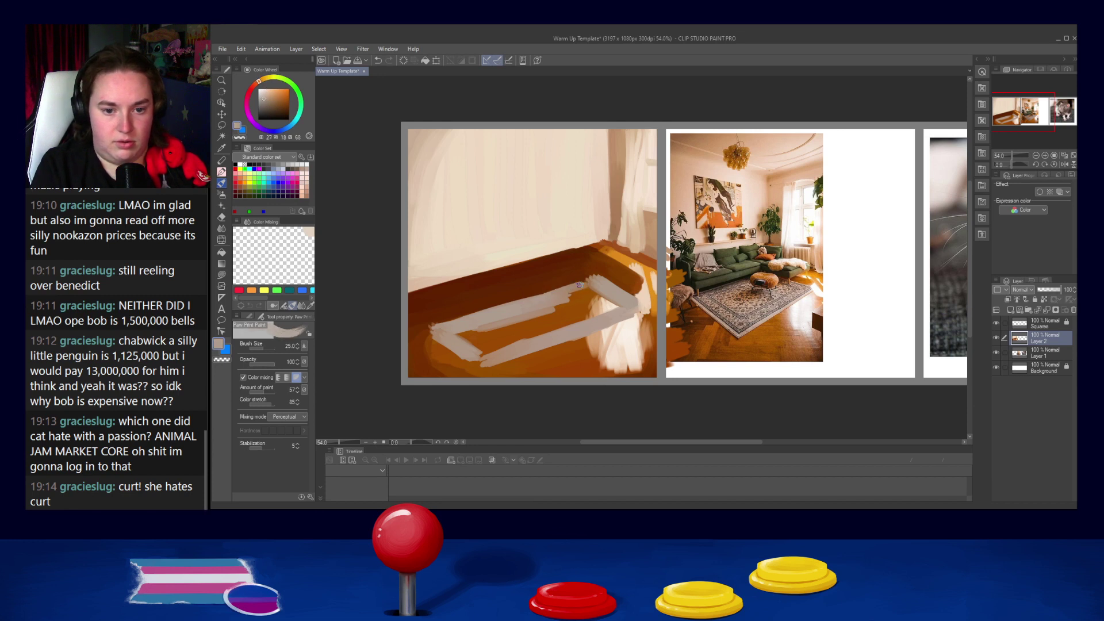
mouse_move(485, 323)
left_mouse_down()
mouse_move(580, 297)
mouse_move(491, 339)
mouse_move(566, 316)
left_mouse_up()
left_click_drag(460, 330, 477, 345)
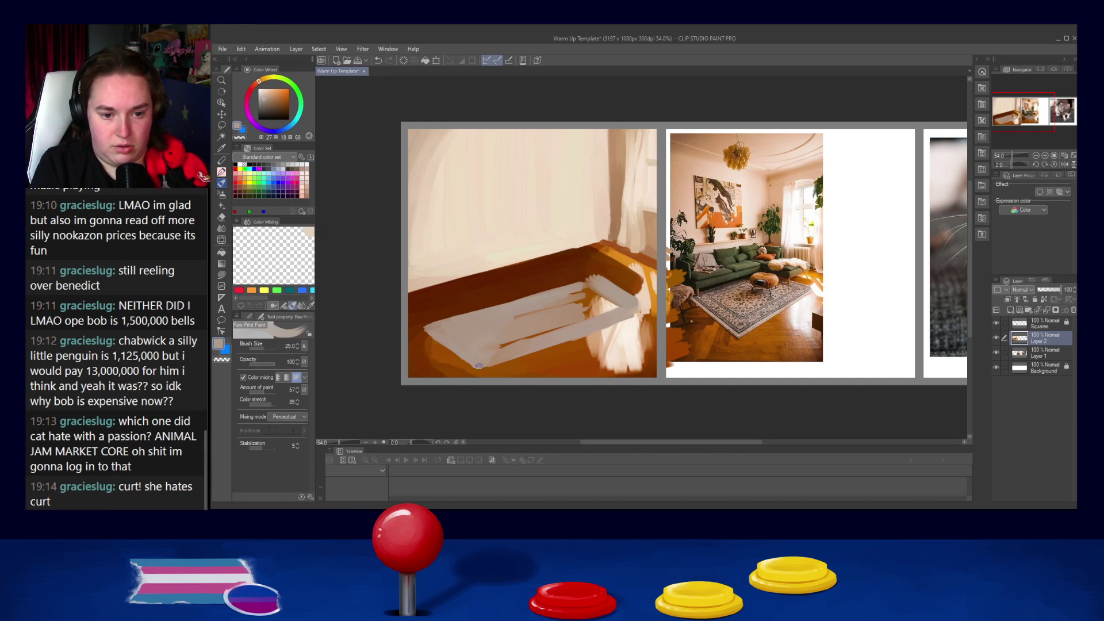
left_click_drag(555, 334, 578, 322)
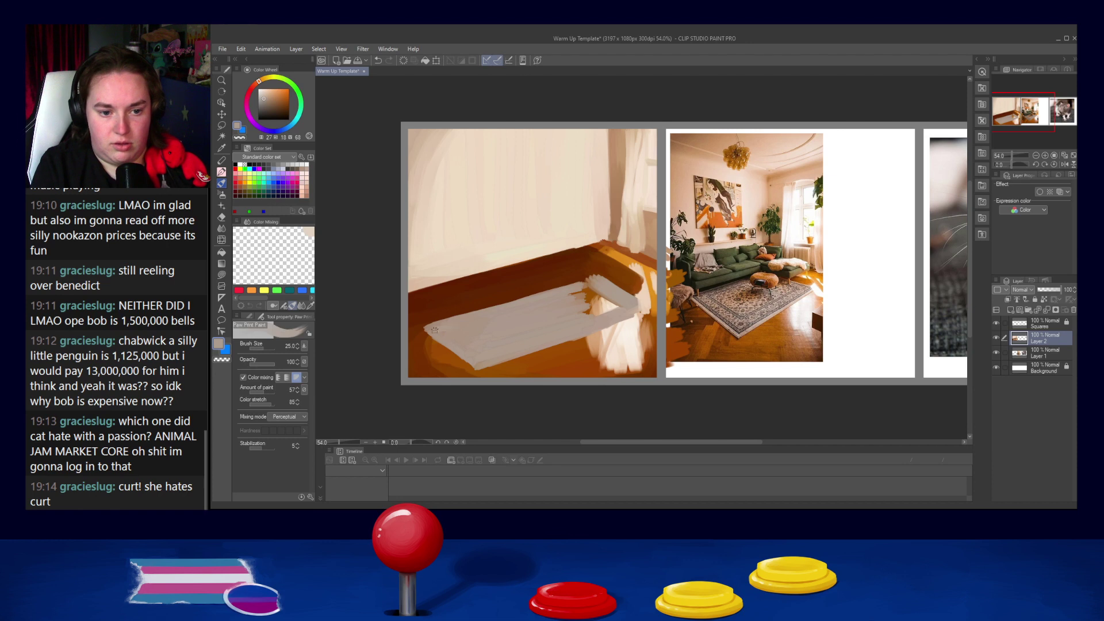
key("[")
key("[")
key("[")
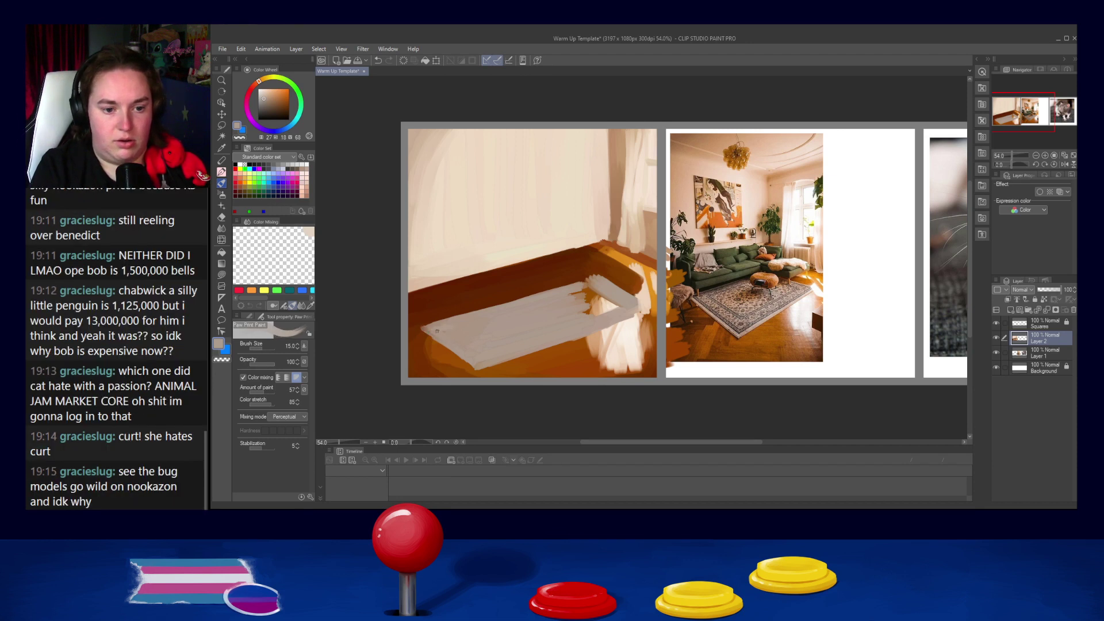
key("ctrl+z")
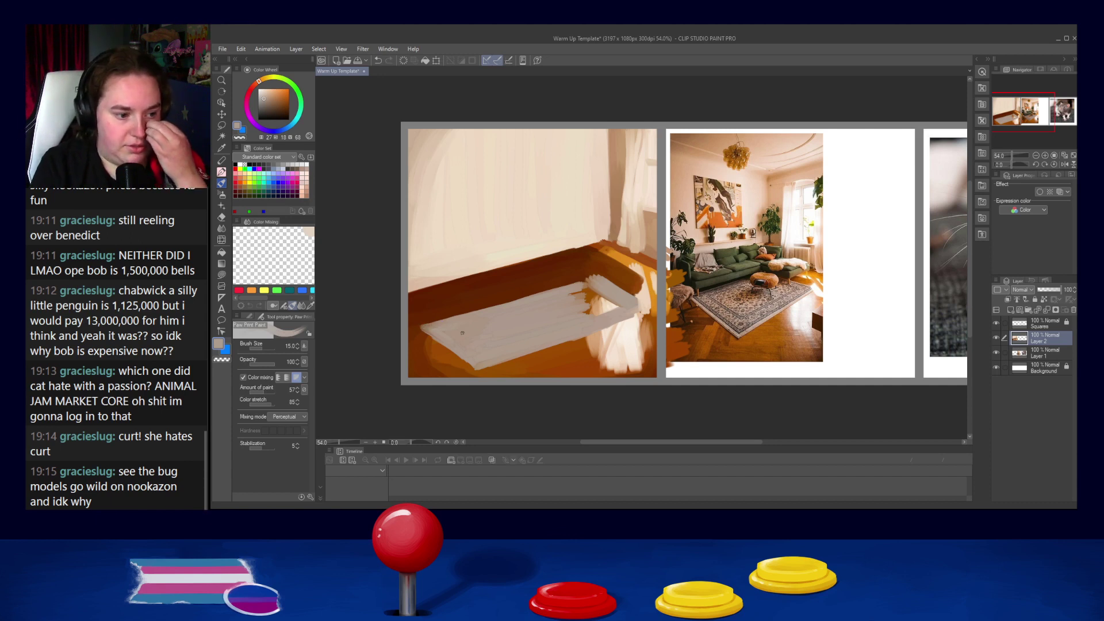
Step: Cover the remaining gaps at the rug's window end and straighten its far edge at brush size 25
key("bracketright")
key("bracketright")
key("bracketright")
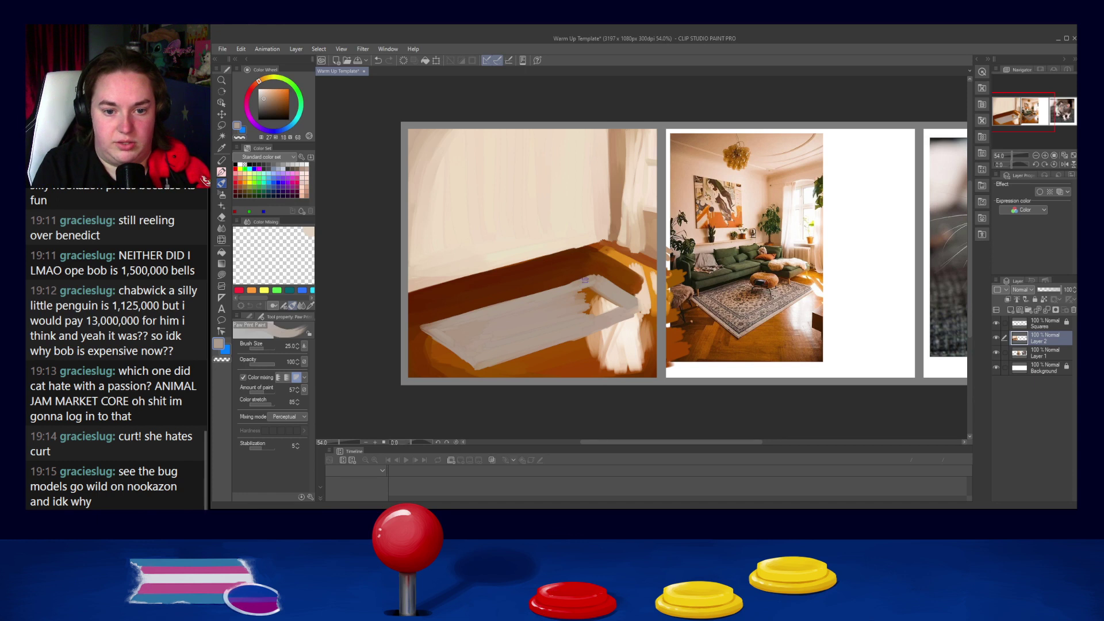
left_click_drag(428, 326, 559, 285)
left_click_drag(503, 307, 593, 277)
mouse_move(531, 296)
left_mouse_down()
mouse_move(590, 278)
mouse_move(598, 299)
mouse_move(612, 299)
mouse_move(608, 311)
left_mouse_up()
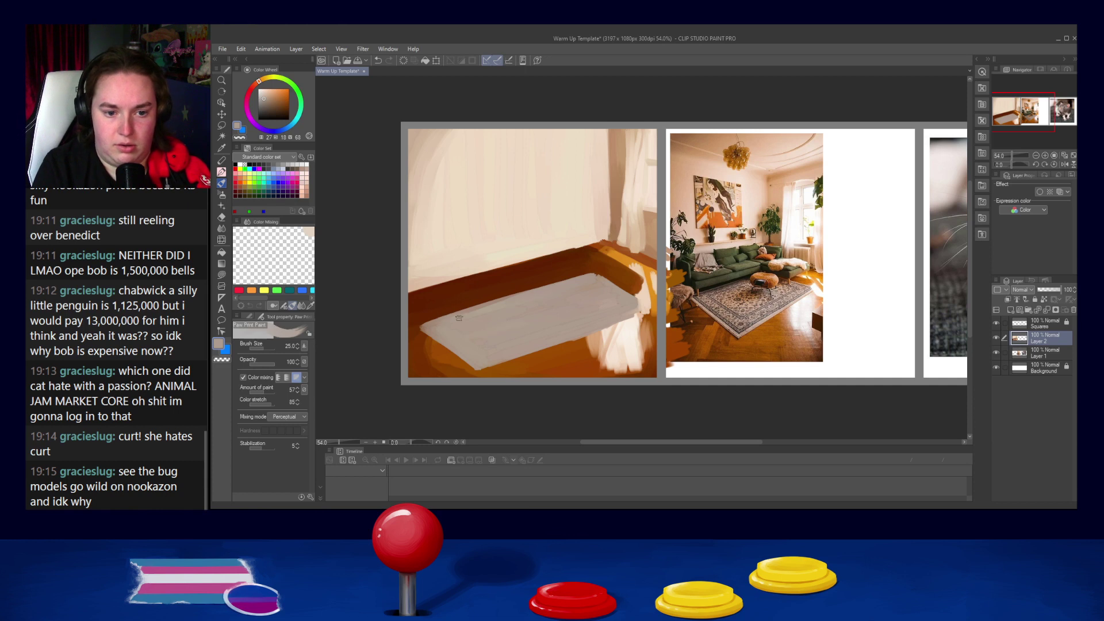
Step: Brighten the sunlight beside the rug's window end with sampled white at brush size 15, and undo the accidental layer shift
key("bracketleft")
key("bracketleft")
key("bracketleft")
left_click(640, 310, "alt")
left_click(807, 282, "alt")
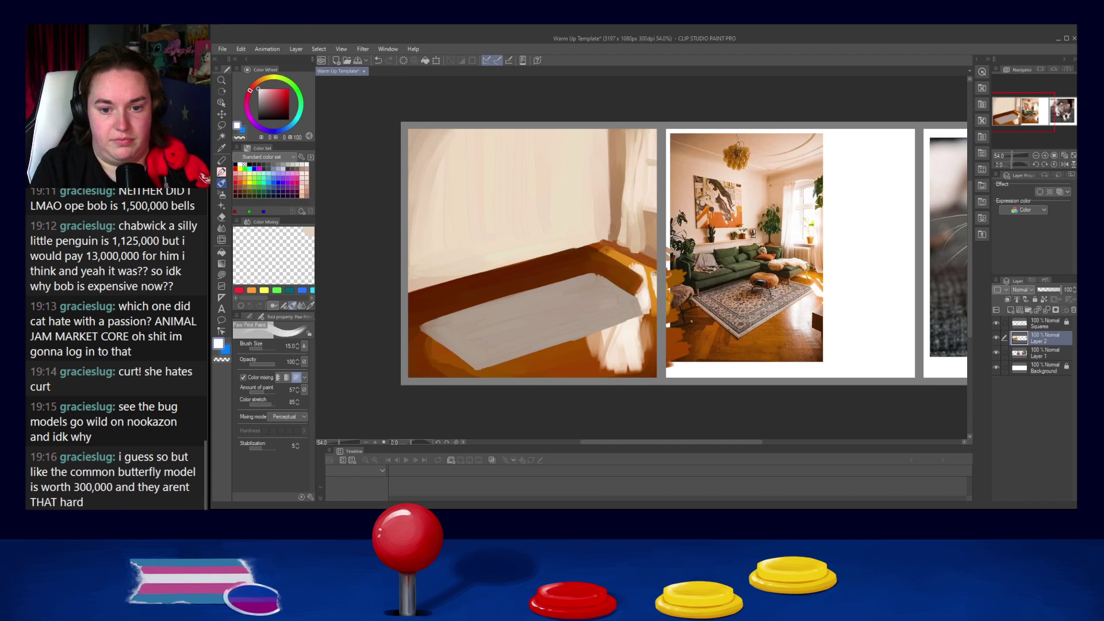
left_click_drag(652, 272, 655, 299)
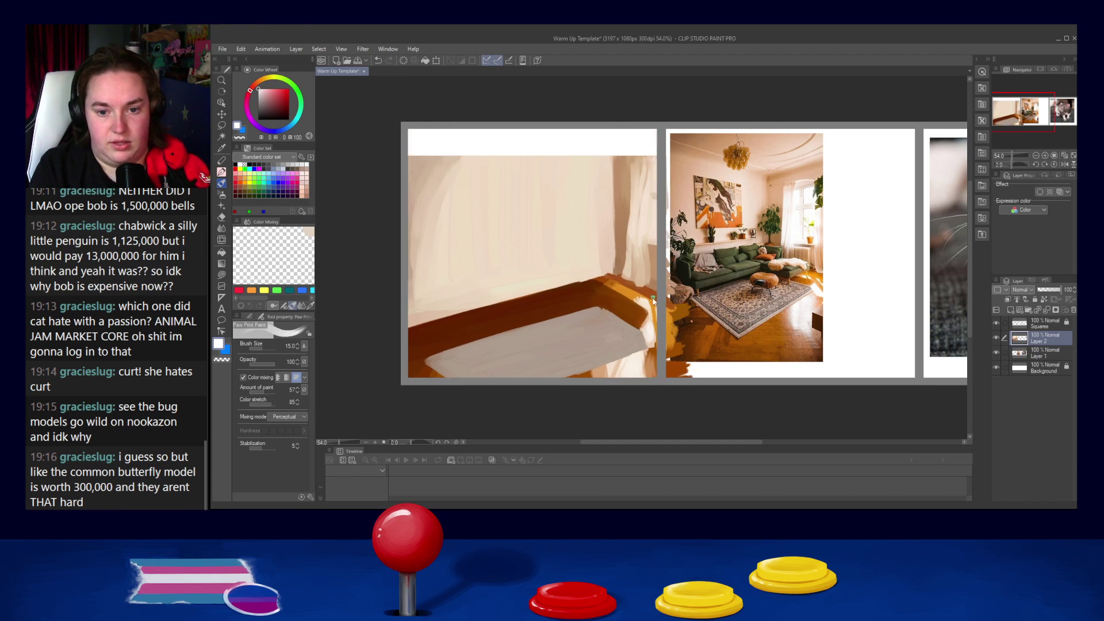
key("ctrl+z")
left_click(647, 270, "alt")
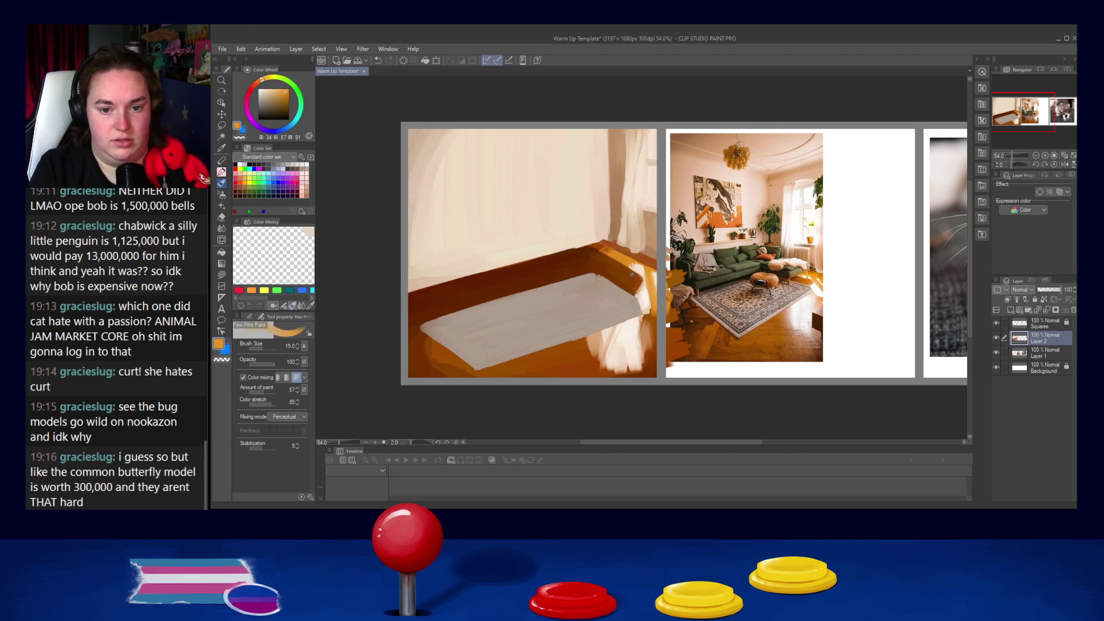
Step: Mix a darker greyish brown from the rug colour and paint shading at the rug's far end and centre at brush size 30
left_click(601, 290, "alt")
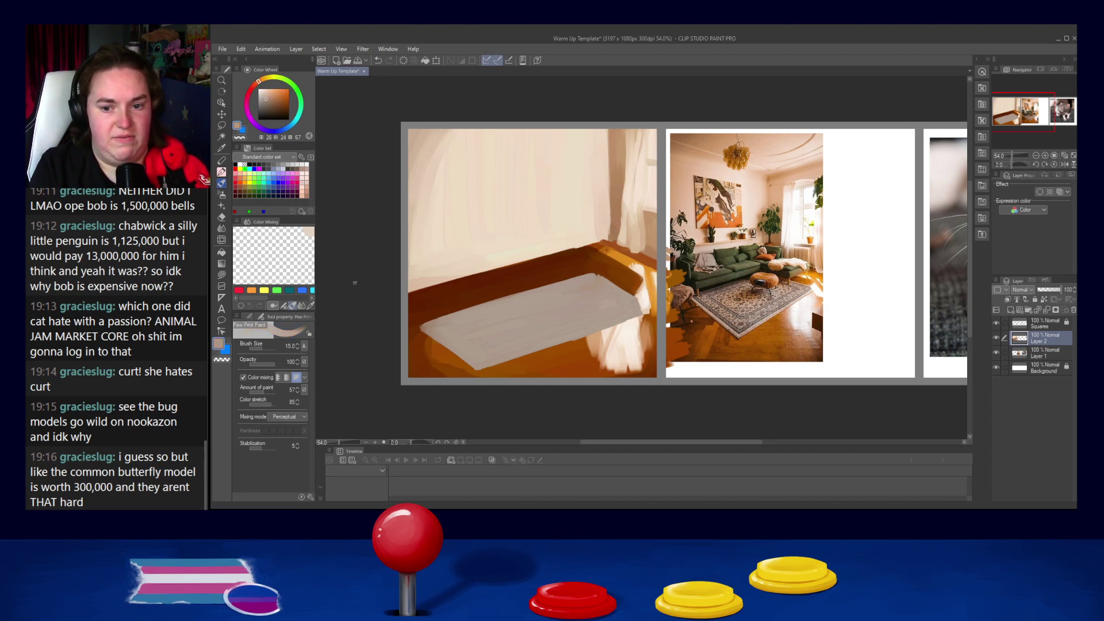
left_click(272, 101)
left_click(271, 102)
key("]")
key("]")
key("]")
key("]")
mouse_move(601, 282)
left_mouse_down()
mouse_move(567, 285)
mouse_move(608, 285)
left_mouse_up()
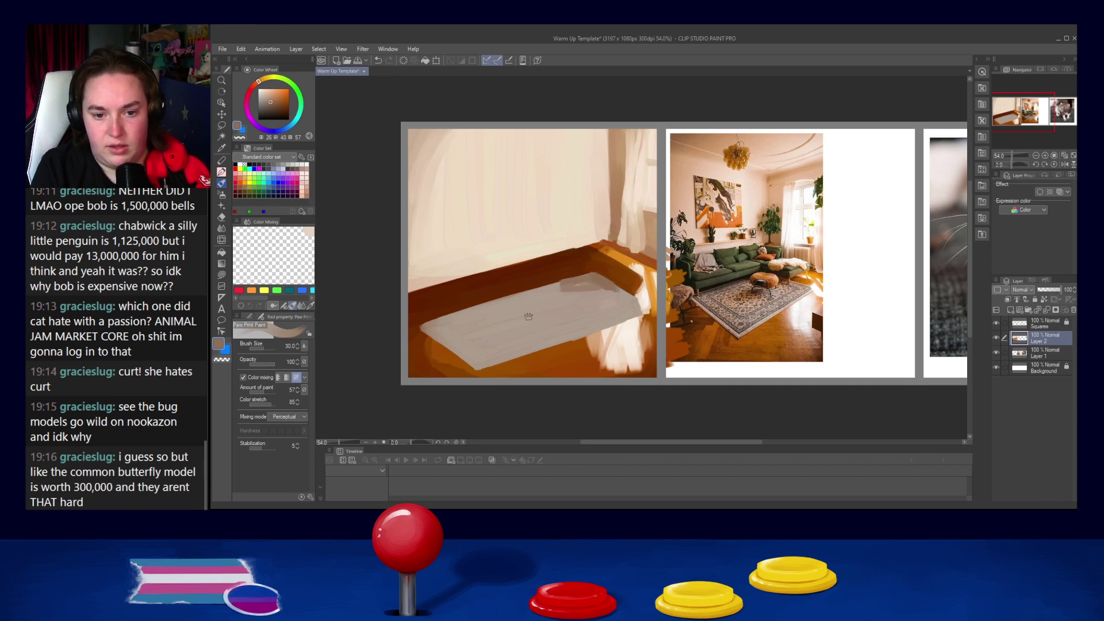
mouse_move(526, 322)
left_mouse_down()
mouse_move(549, 322)
mouse_move(522, 306)
left_mouse_up()
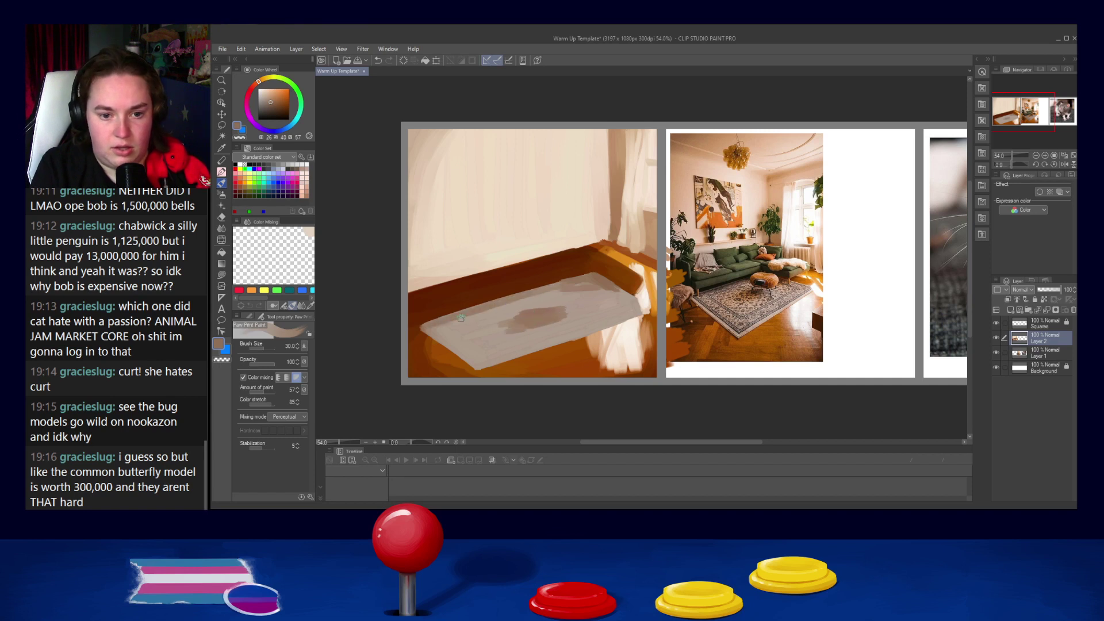
Step: Blend the rug's central brown patch into the surrounding beige with tones sampled from the rug
left_click(550, 302, "alt")
mouse_move(550, 299)
left_mouse_down()
mouse_move(481, 316)
mouse_move(477, 327)
mouse_move(532, 312)
mouse_move(522, 309)
mouse_move(496, 331)
mouse_move(565, 320)
mouse_move(483, 327)
mouse_move(509, 333)
mouse_move(504, 342)
mouse_move(552, 320)
mouse_move(539, 314)
mouse_move(549, 304)
mouse_move(538, 308)
mouse_move(561, 308)
mouse_move(543, 335)
left_mouse_up()
left_click(532, 310, "alt")
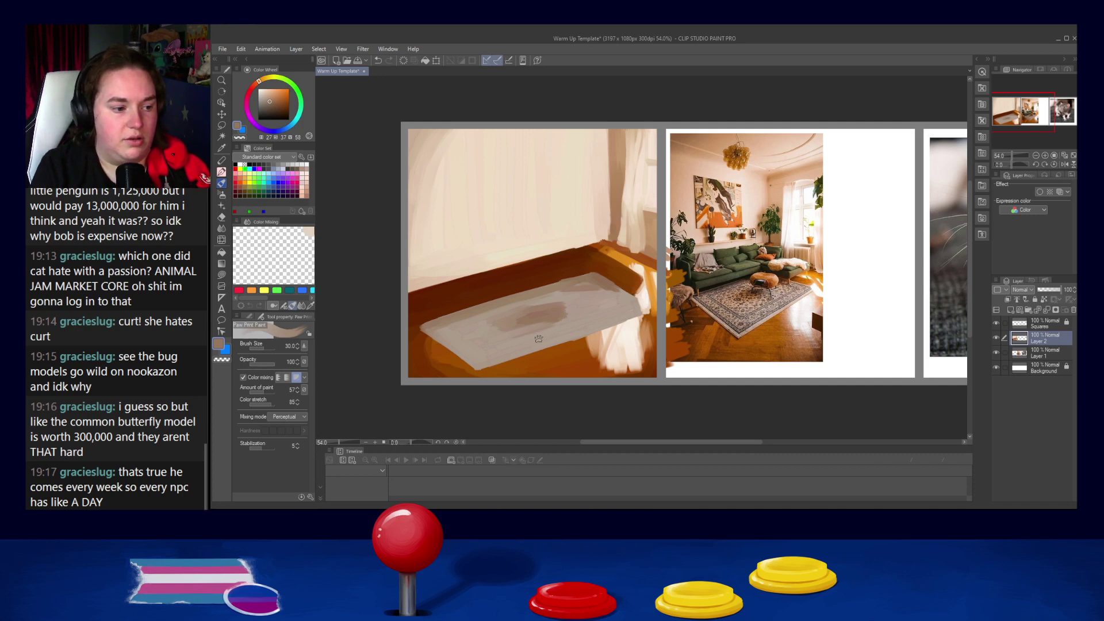
left_click(580, 303, "alt")
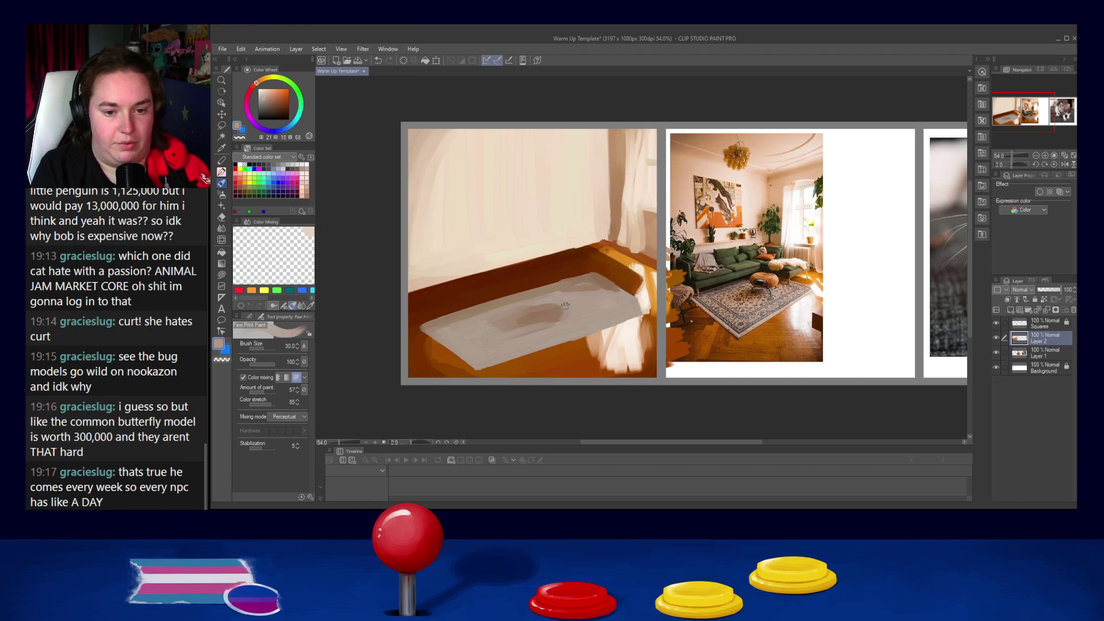
left_click(536, 311, "alt")
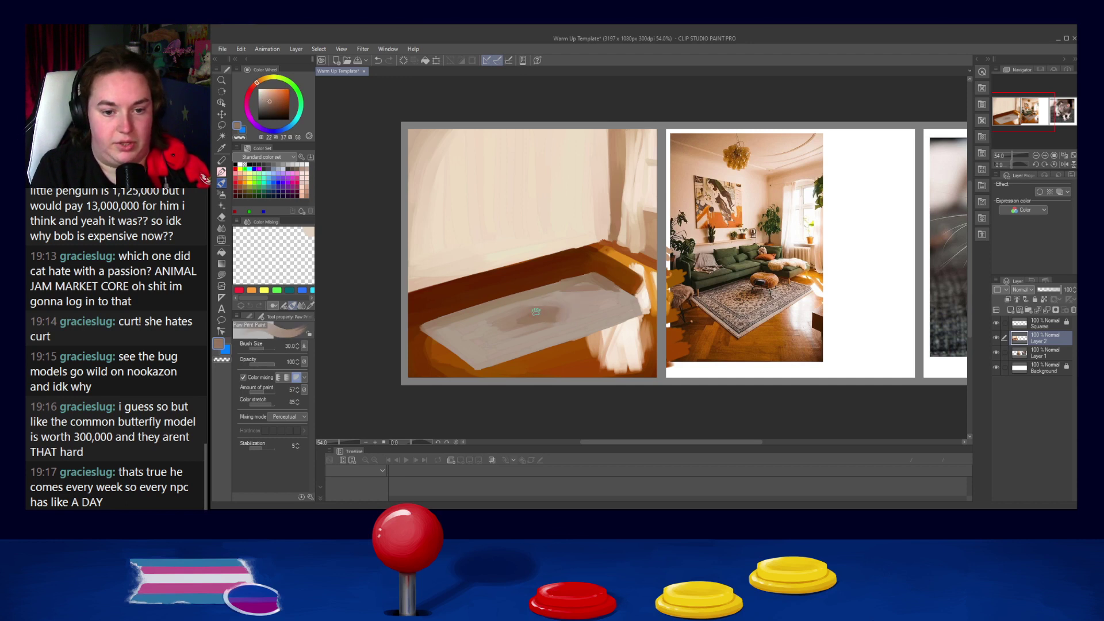
left_click(503, 340, "alt")
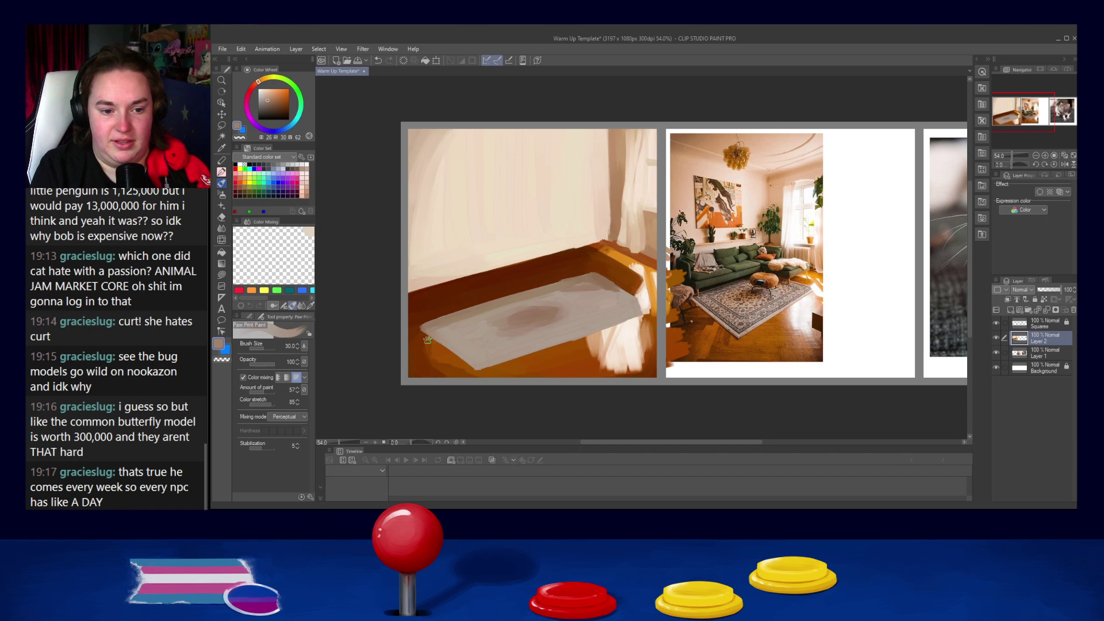
Step: Line the rug's near edge with a thin shadow in sampled dark brown at brush size 7
left_click(414, 326, "alt")
key("[")
key("[")
key("[")
key("[")
key("[")
key("[")
key("[")
key("[")
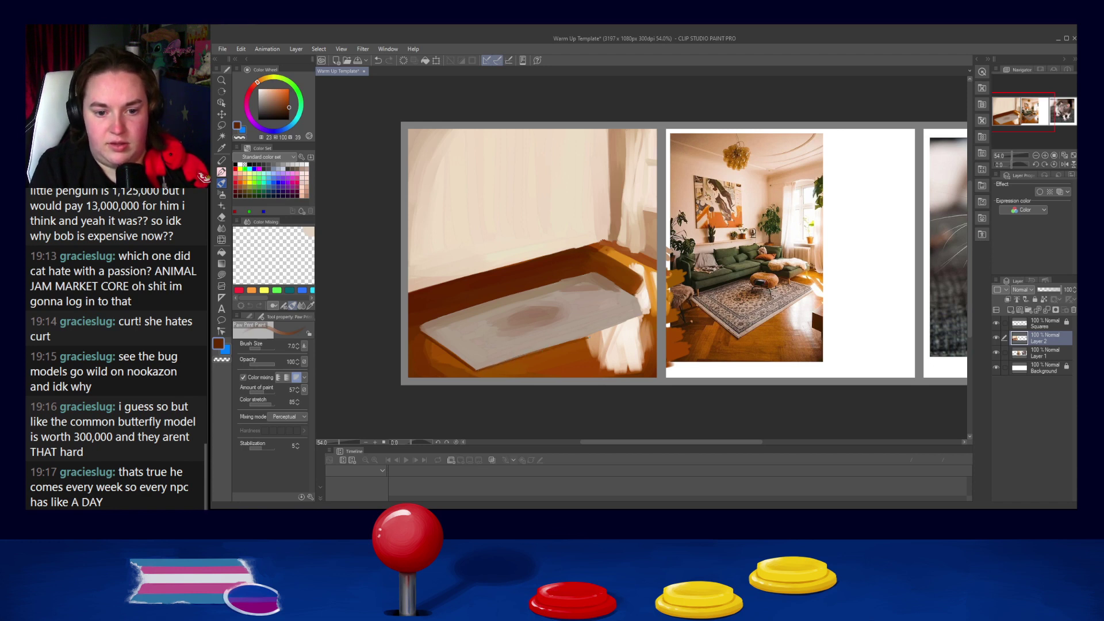
left_click_drag(629, 321, 562, 342)
key("ctrl+z")
key("ctrl+z")
key("ctrl+z")
left_click_drag(637, 318, 556, 345)
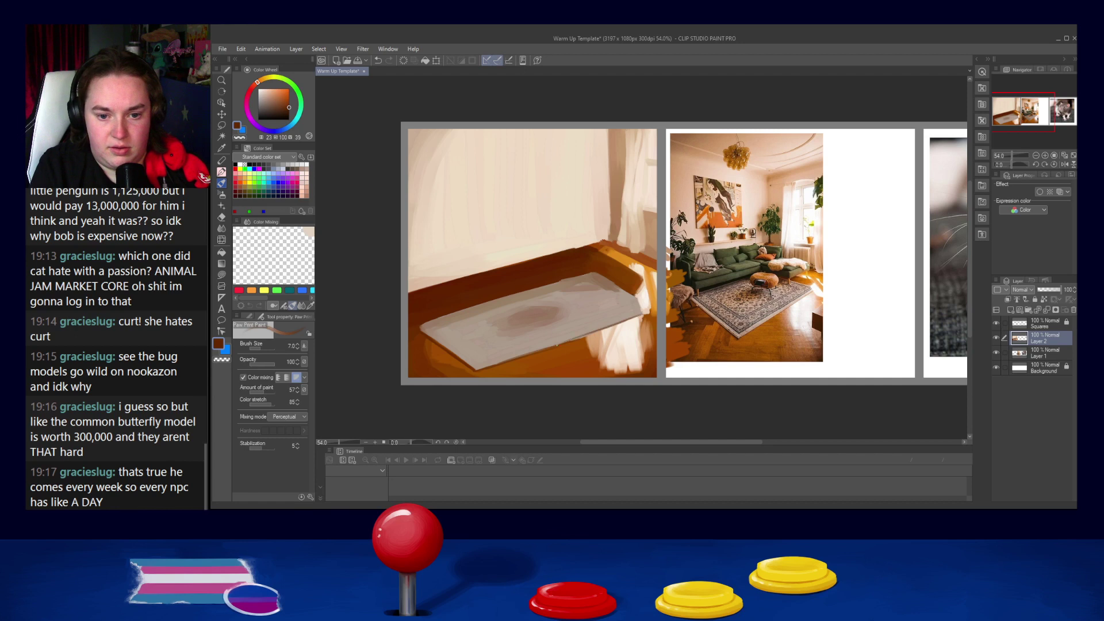
left_click(574, 341, "alt")
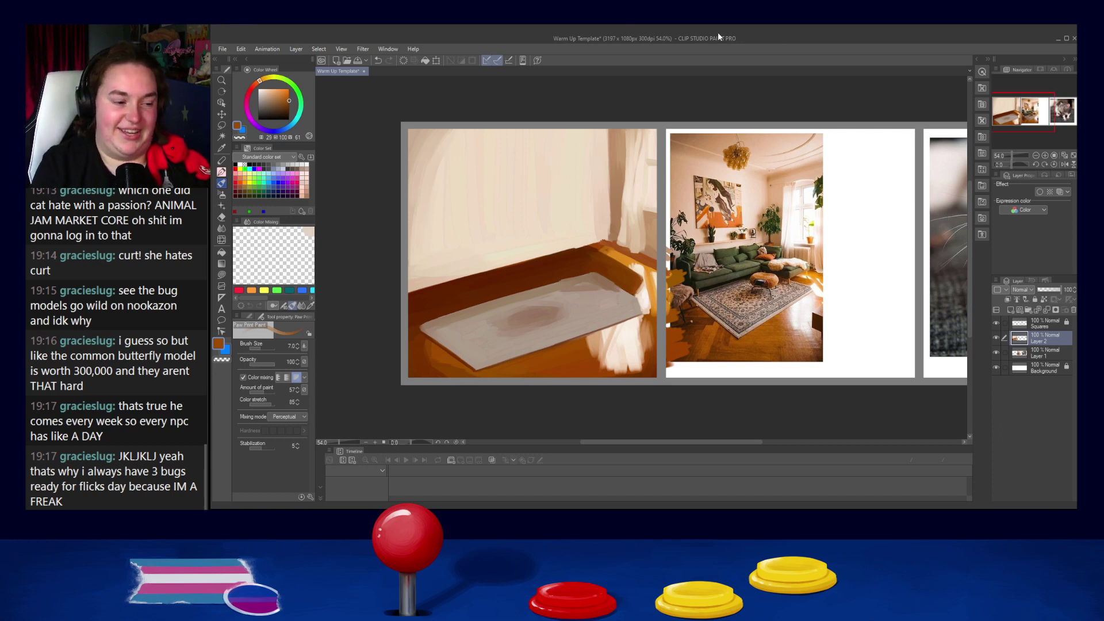
Step: Shade the rug's window end and far edge with sampled greyish browns, using brush sizes 40 and 15
key("bracketright")
key("bracketright")
key("bracketright")
key("bracketright")
key("bracketright")
key("bracketright")
key("bracketright")
key("bracketright")
key("bracketright")
left_click(584, 300, "alt")
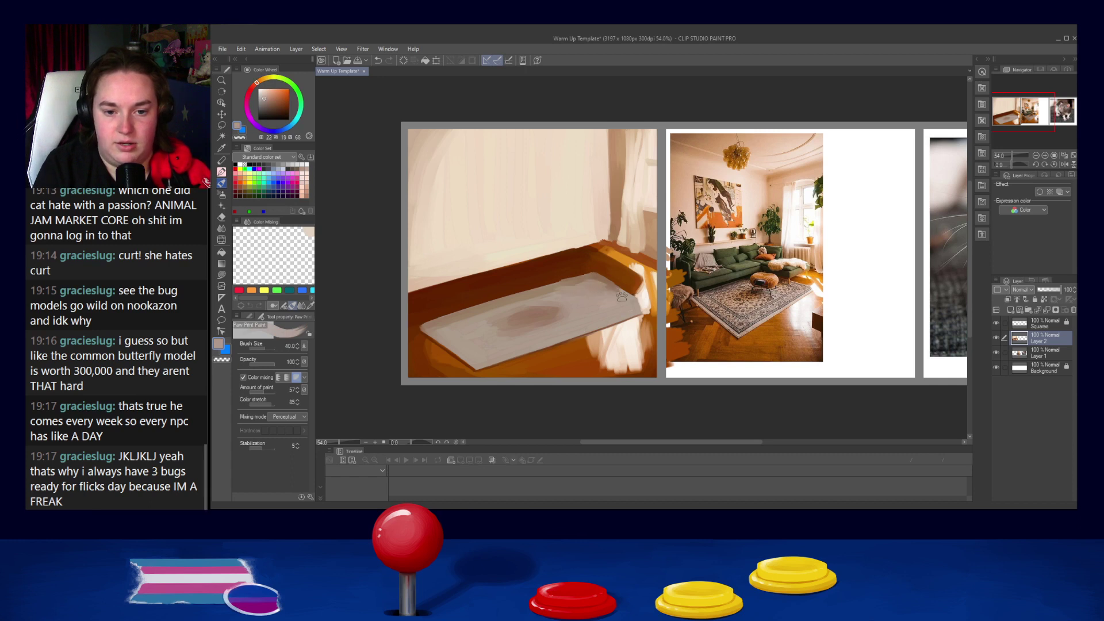
left_click(599, 279, "alt")
key("bracketleft")
key("bracketleft")
key("bracketleft")
key("bracketleft")
key("bracketleft")
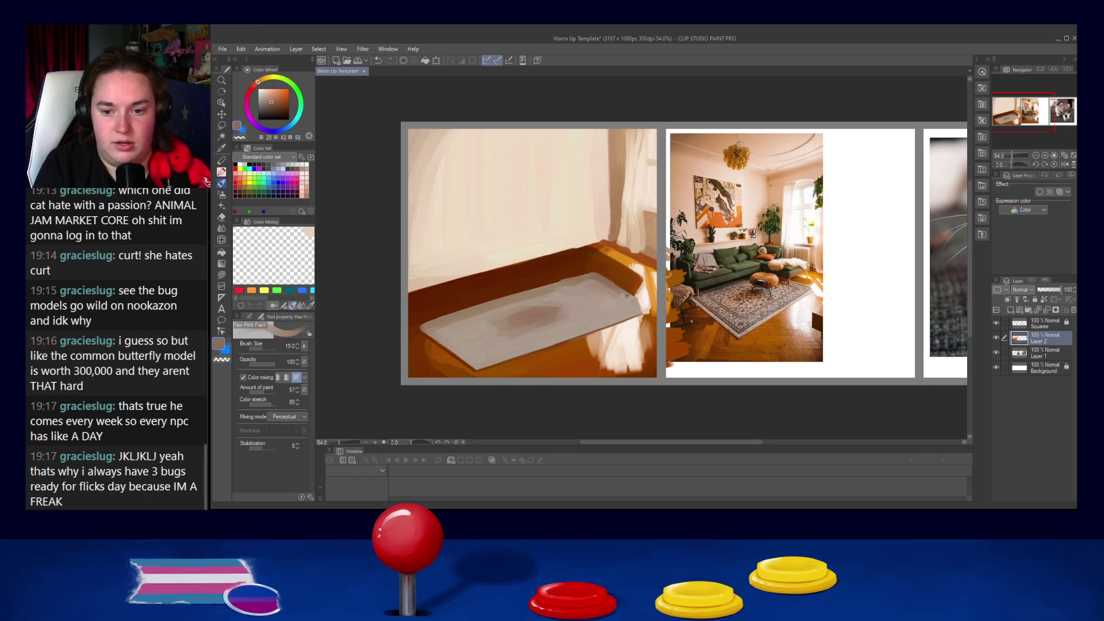
left_click(566, 283, "alt")
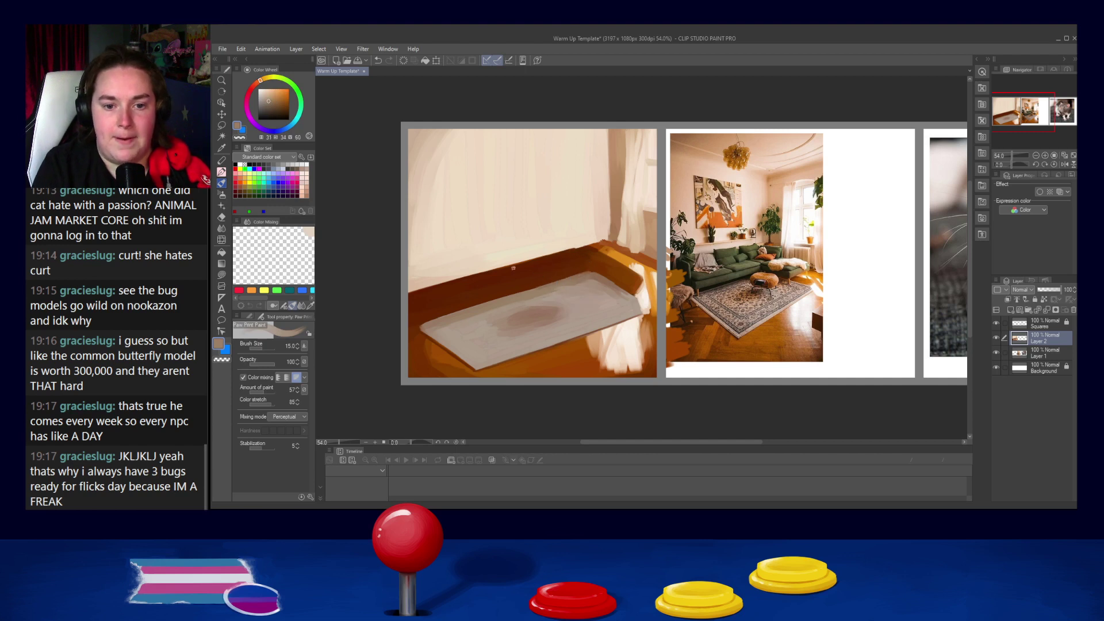
left_click(293, 95)
left_click(277, 109)
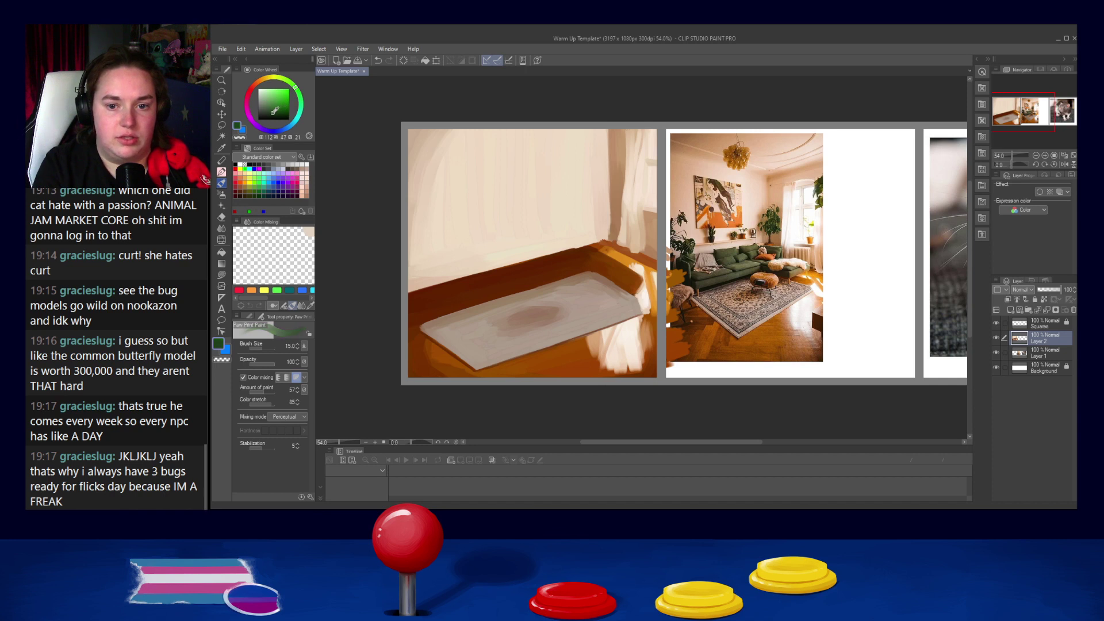
key("bracketright")
key("bracketright")
key("bracketright")
key("bracketright")
key("bracketright")
key("bracketright")
key("bracketright")
mouse_move(412, 257)
left_mouse_down()
mouse_move(417, 275)
mouse_move(416, 249)
mouse_move(419, 280)
left_mouse_up()
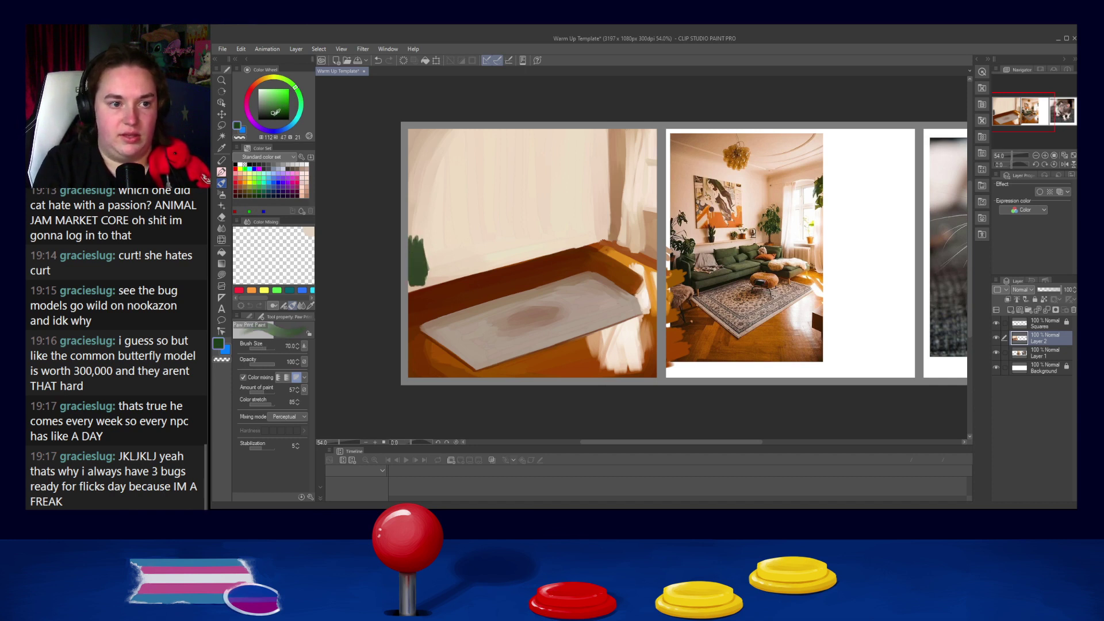
key("bracketleft")
key("bracketleft")
key("bracketleft")
key("bracketleft")
key("bracketleft")
left_click_drag(423, 308, 522, 280)
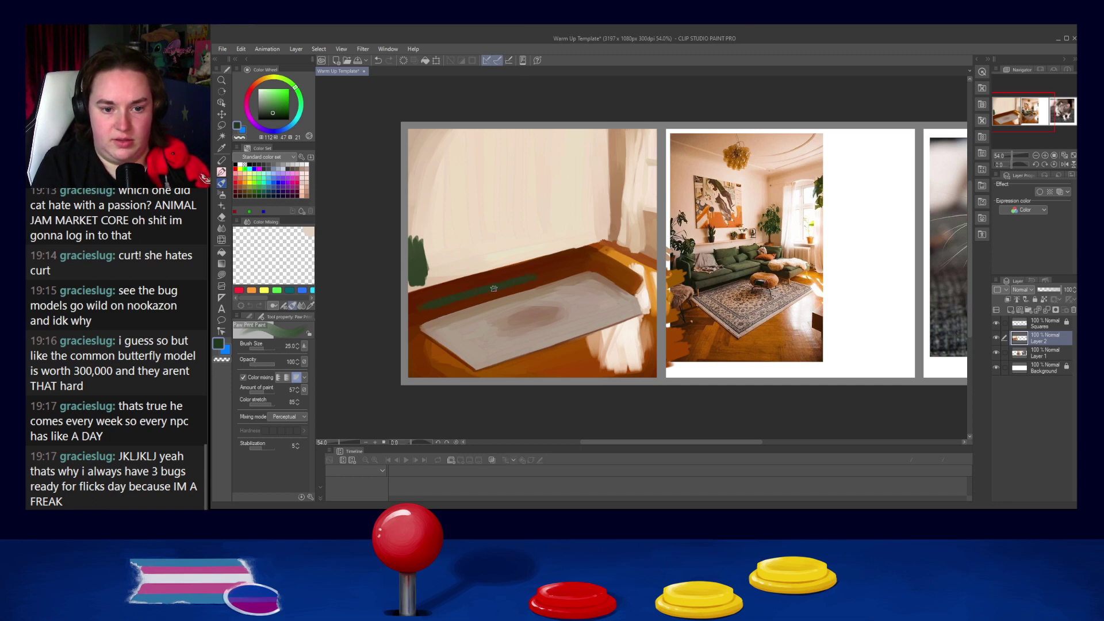
key("ctrl+z")
key("ctrl+z")
key("ctrl+z")
Step: Paint a very dark brown shadow on the floor between the wall and the rug at brush size 25
left_click(467, 291, "alt")
left_click(289, 110)
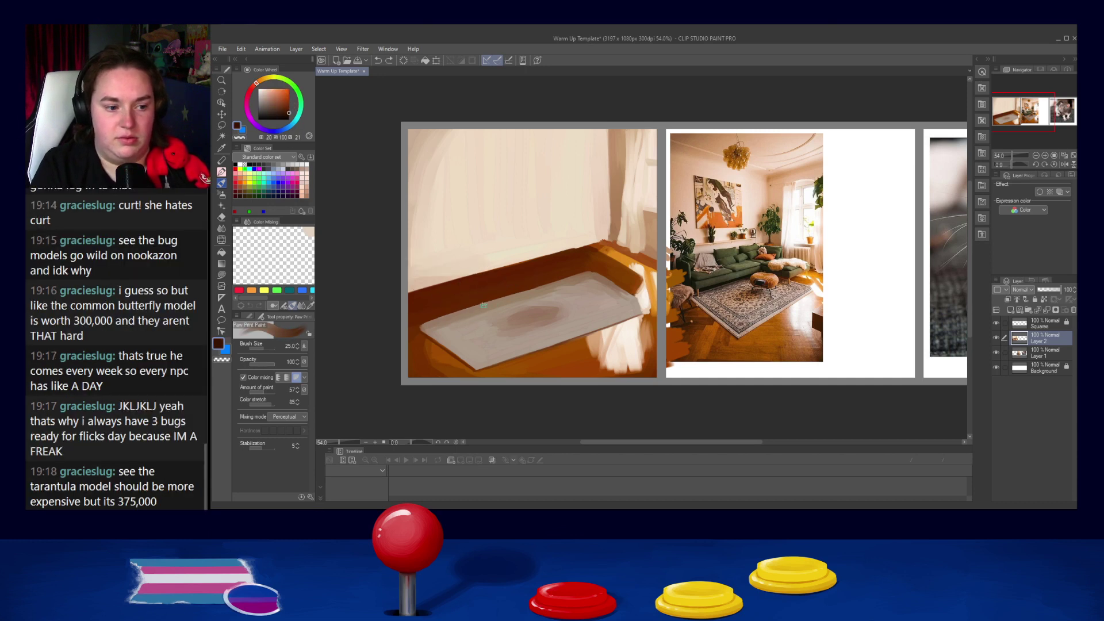
mouse_move(431, 304)
left_mouse_down()
mouse_move(540, 277)
mouse_move(424, 319)
mouse_move(497, 295)
mouse_move(449, 318)
left_mouse_up()
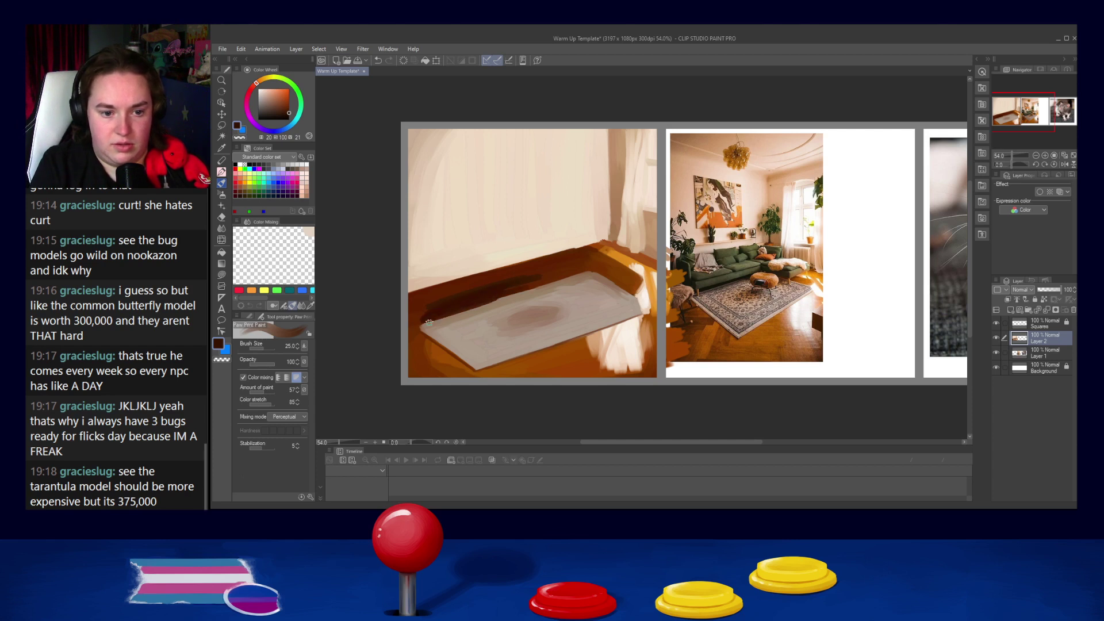
mouse_move(514, 284)
left_mouse_down()
mouse_move(436, 306)
mouse_move(620, 267)
mouse_move(563, 253)
mouse_move(426, 296)
mouse_move(558, 266)
mouse_move(526, 279)
mouse_move(574, 272)
left_mouse_up()
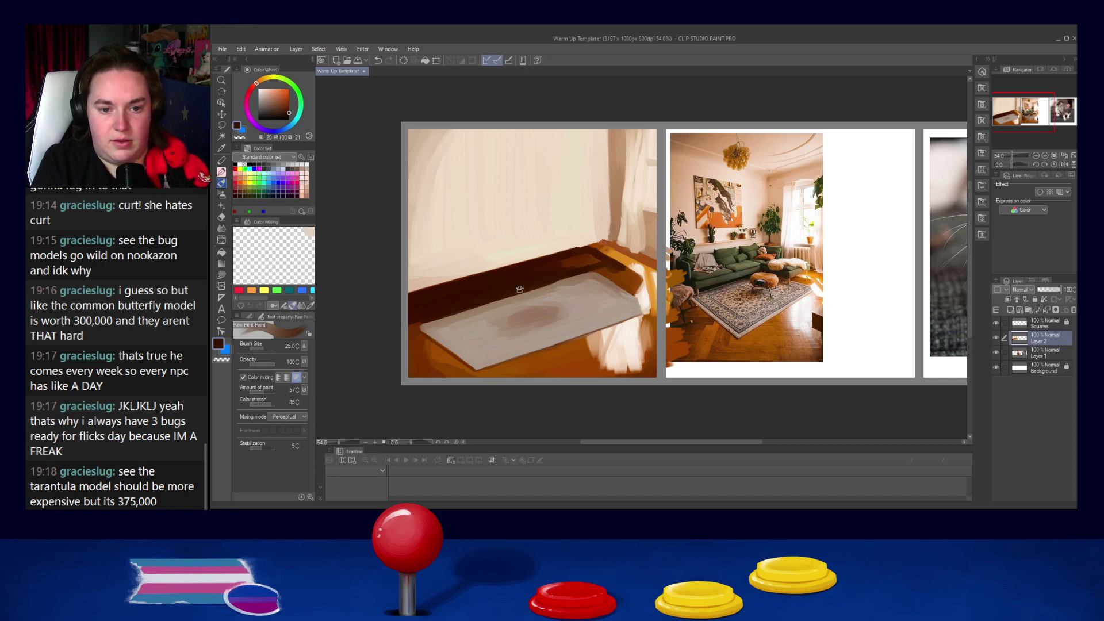
mouse_move(580, 263)
left_mouse_down()
mouse_move(557, 262)
mouse_move(597, 259)
left_mouse_up()
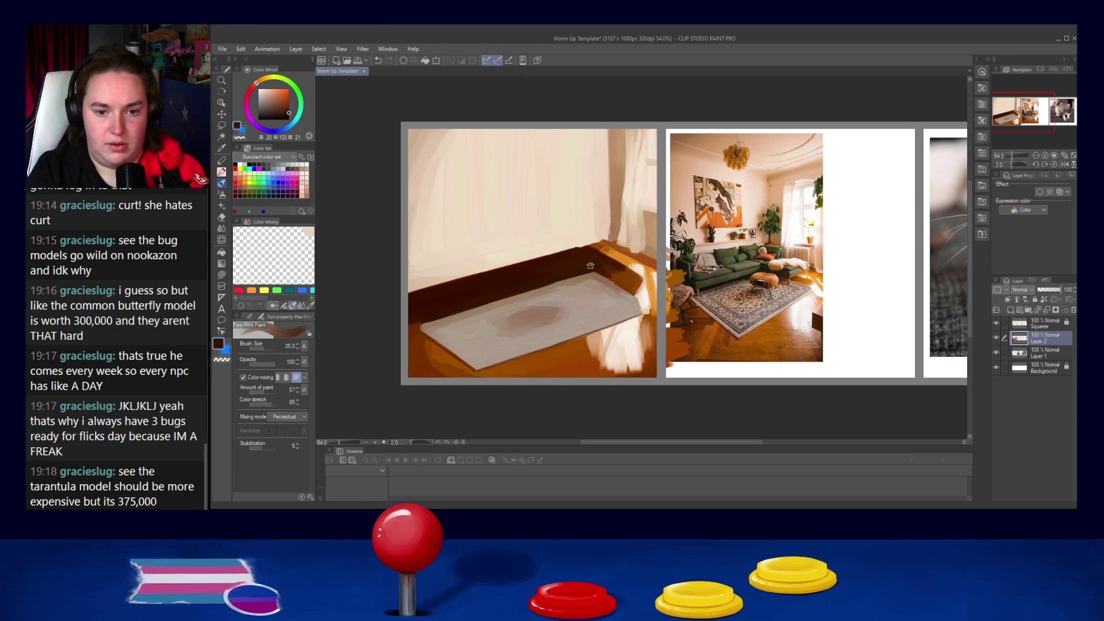
Step: Blend the floor between the dark wall shadow and the window side with sampled warm browns
left_click(605, 267, "alt")
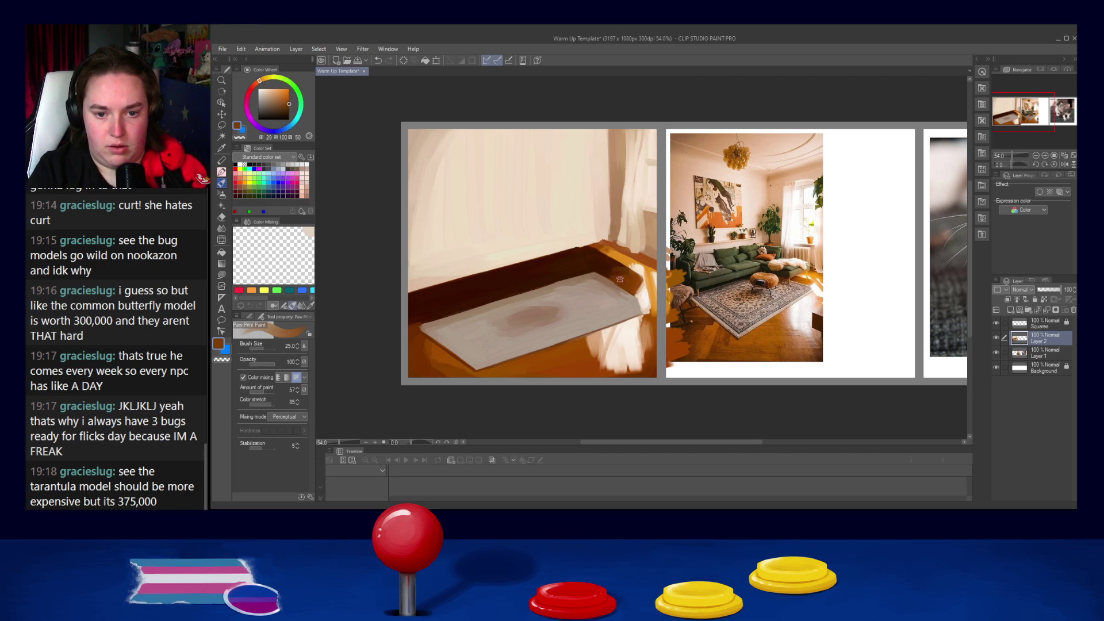
left_click(604, 267, "alt")
left_click(637, 277, "alt")
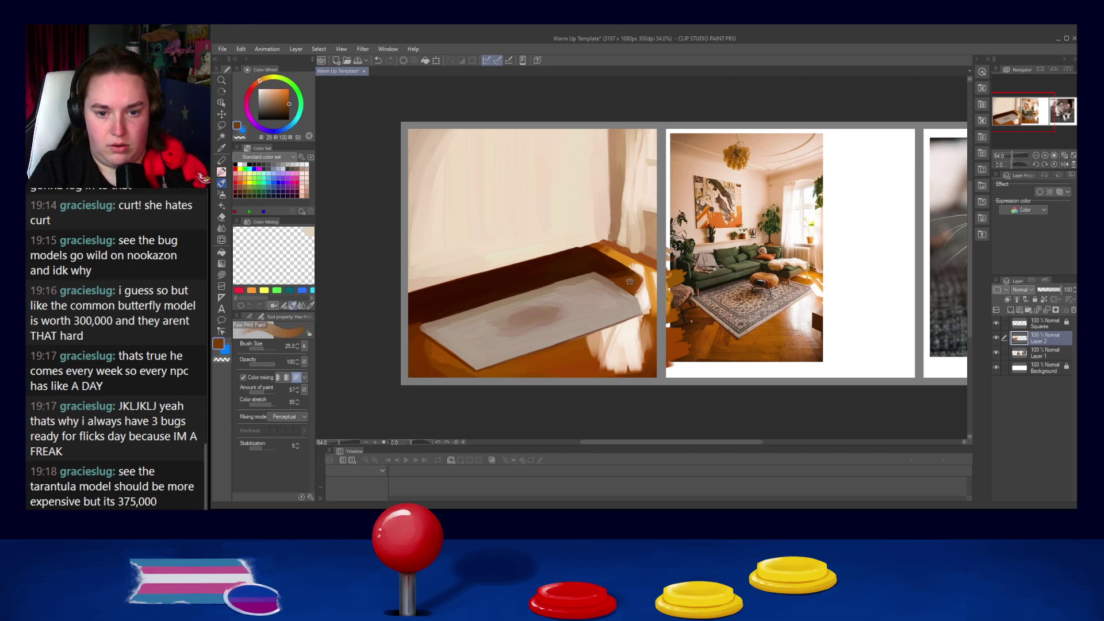
left_click(615, 266, "alt")
left_click_drag(615, 272, 639, 276)
Step: Touch up the floor beside the rug's window-side corner with sampled light beige and warm brown tones at brush size 8
left_click(638, 269, "alt")
key("[")
key("[")
key("[")
key("[")
key("[")
key("[")
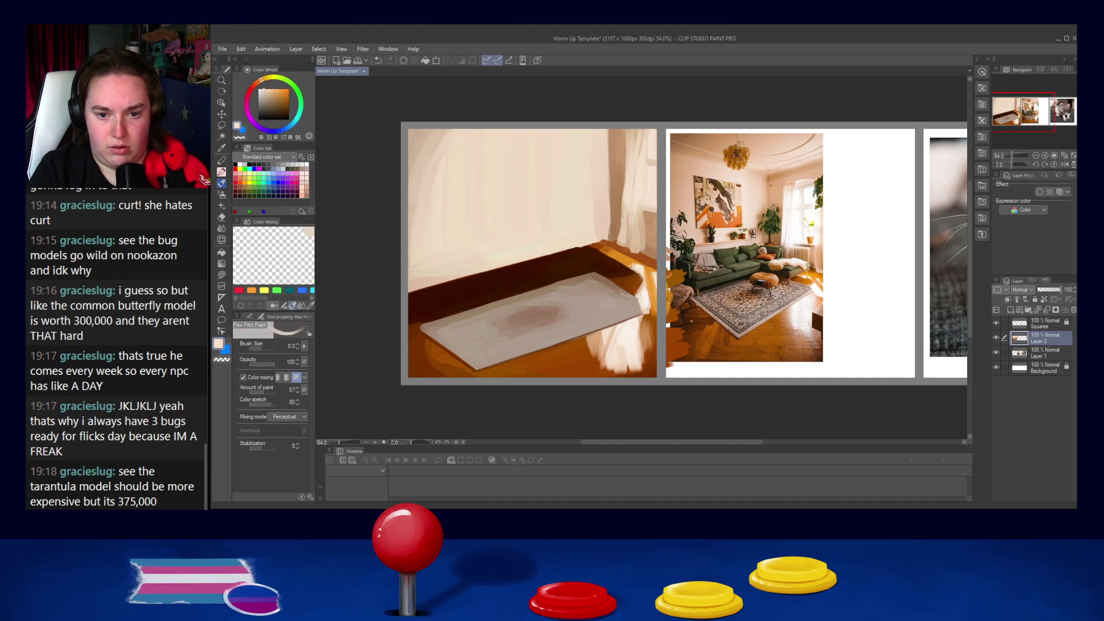
left_click(621, 276, "alt")
left_click(632, 279, "alt")
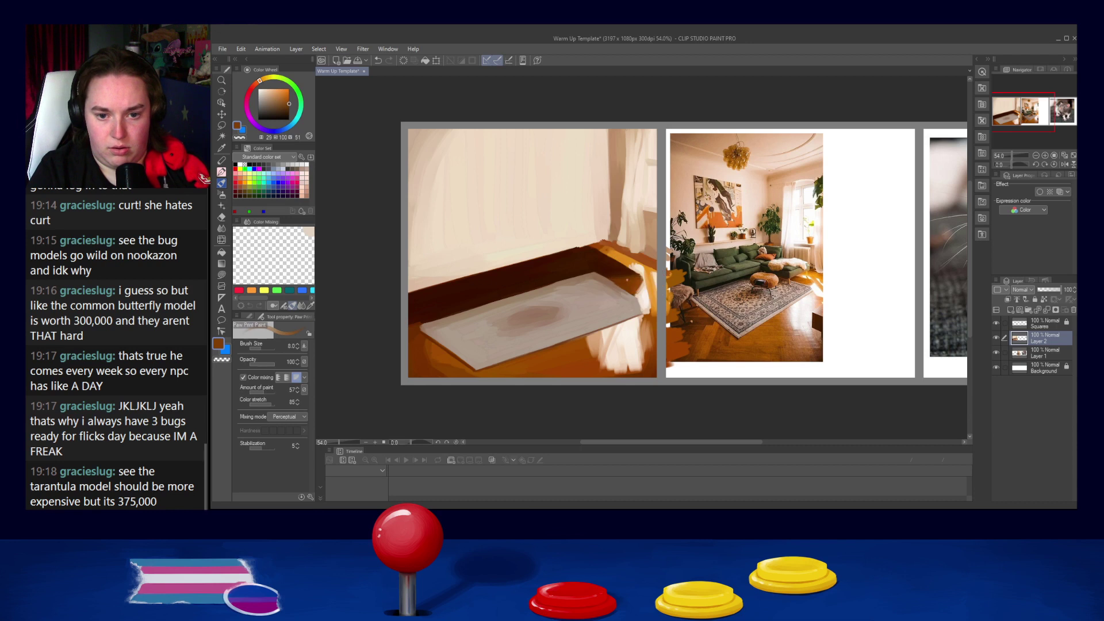
left_click(615, 282, "alt")
key("ctrl+z")
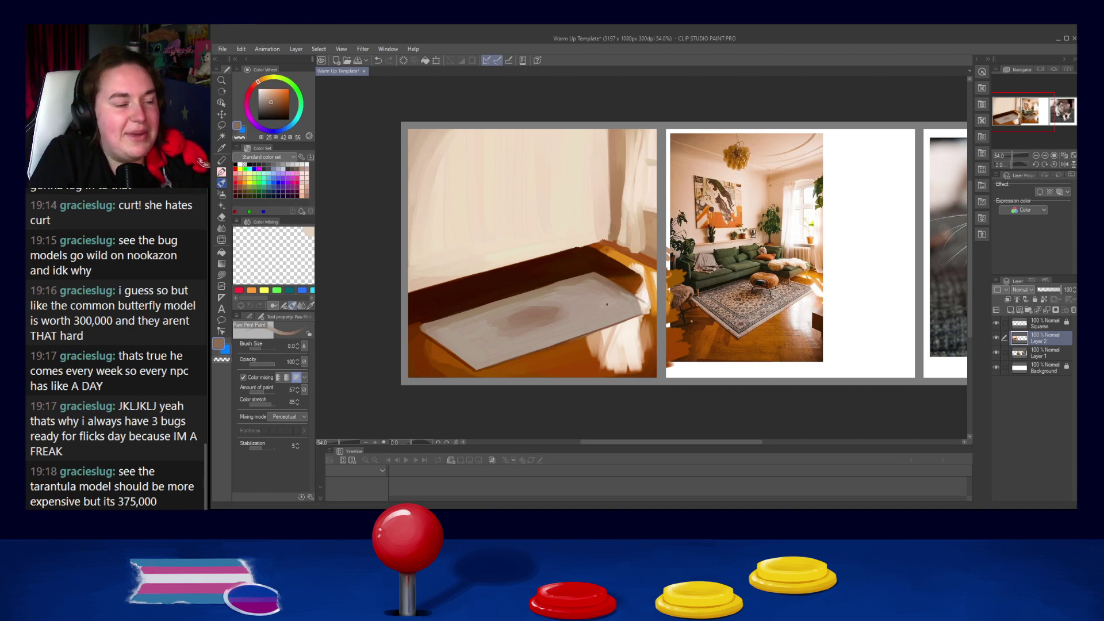
Step: Reshape the rug's corner farthest from the window with sampled dark brown and greyish-brown tones, using brush sizes 25 and 10
key("bracketright")
key("bracketright")
key("bracketright")
key("bracketright")
key("bracketright")
key("bracketright")
left_click(430, 312, "alt")
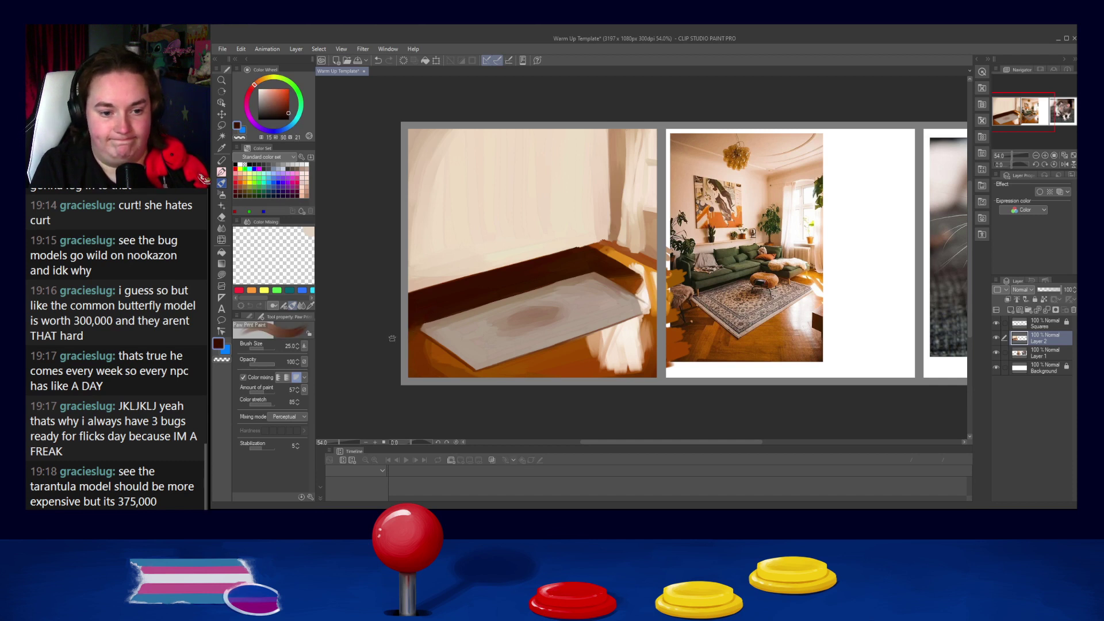
left_click(425, 325, "alt")
key("bracketleft")
key("bracketleft")
key("bracketleft")
key("bracketleft")
key("bracketleft")
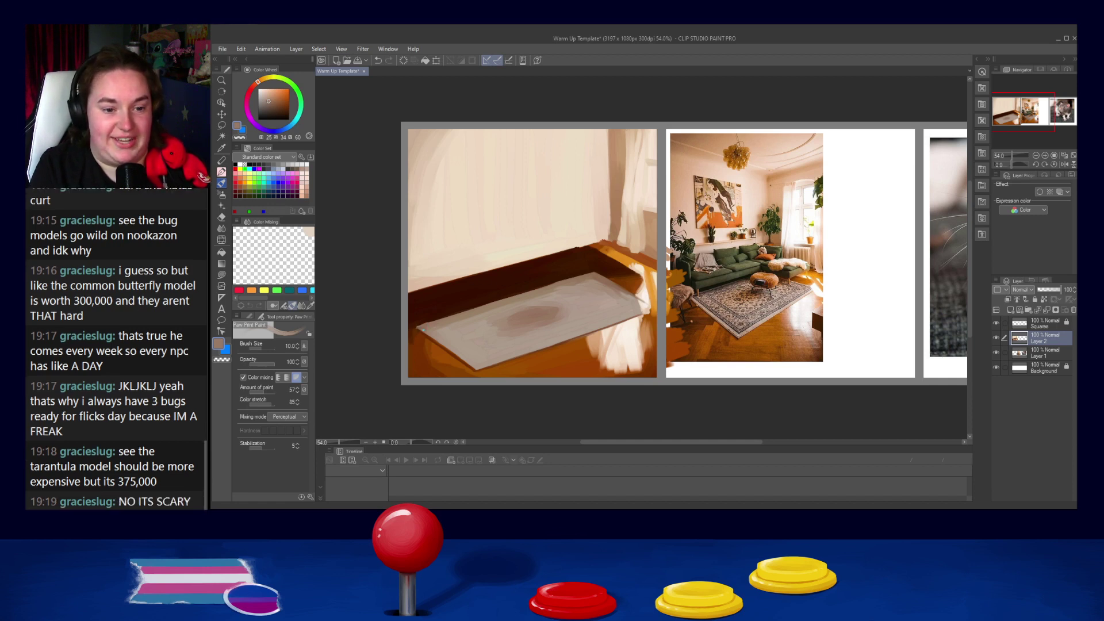
Step: Clean up the rug's far edge against the dark floor with sampled dark brown and greyish brown at brush size 10
left_click(423, 322, "alt")
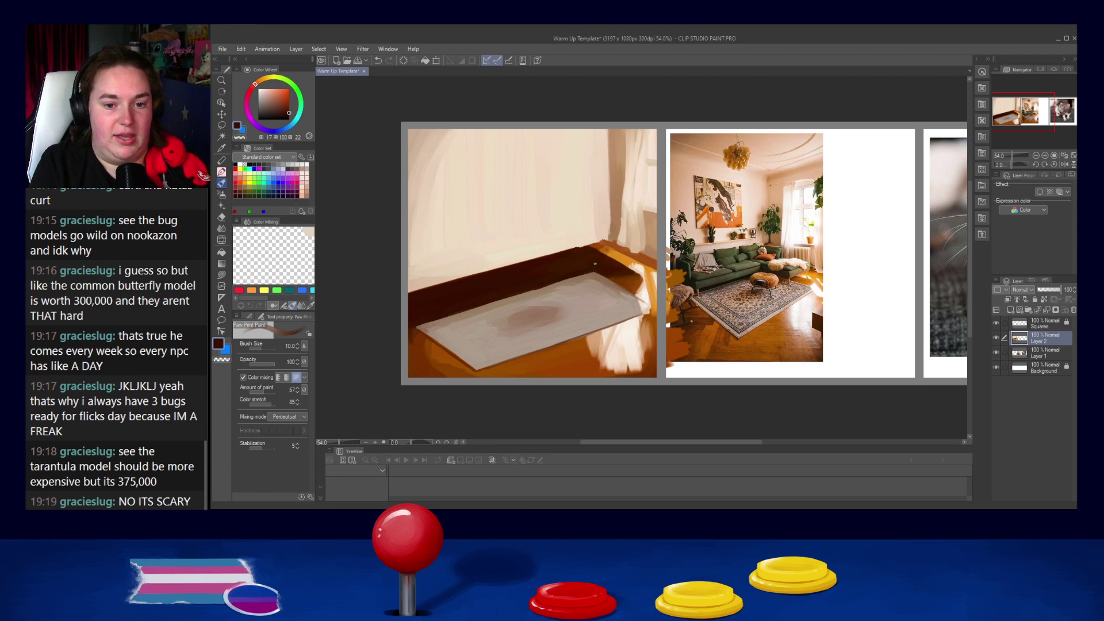
left_click(566, 282, "alt")
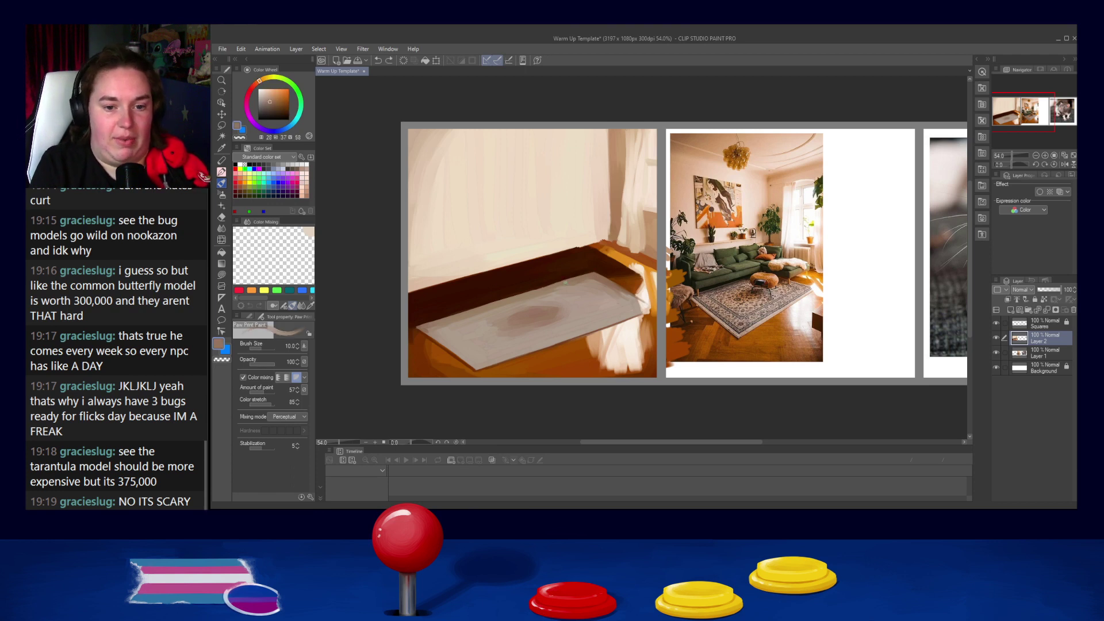
left_click_drag(516, 295, 584, 279)
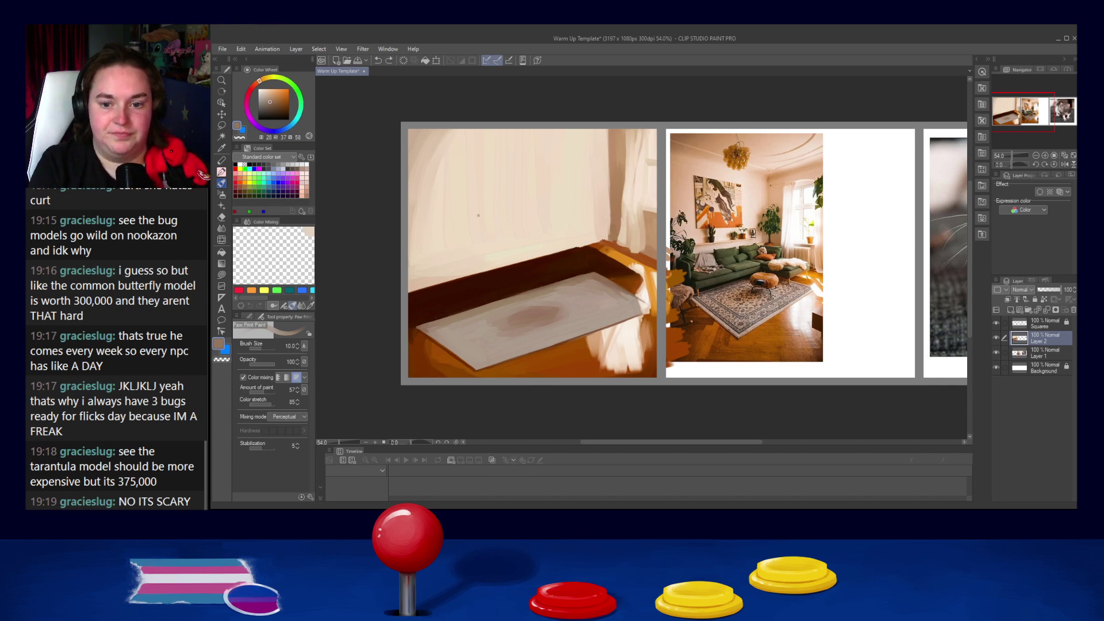
Step: Choose a muted green, set the brush size to 25 and try a stroke where the wall meets the floor
left_click(295, 86)
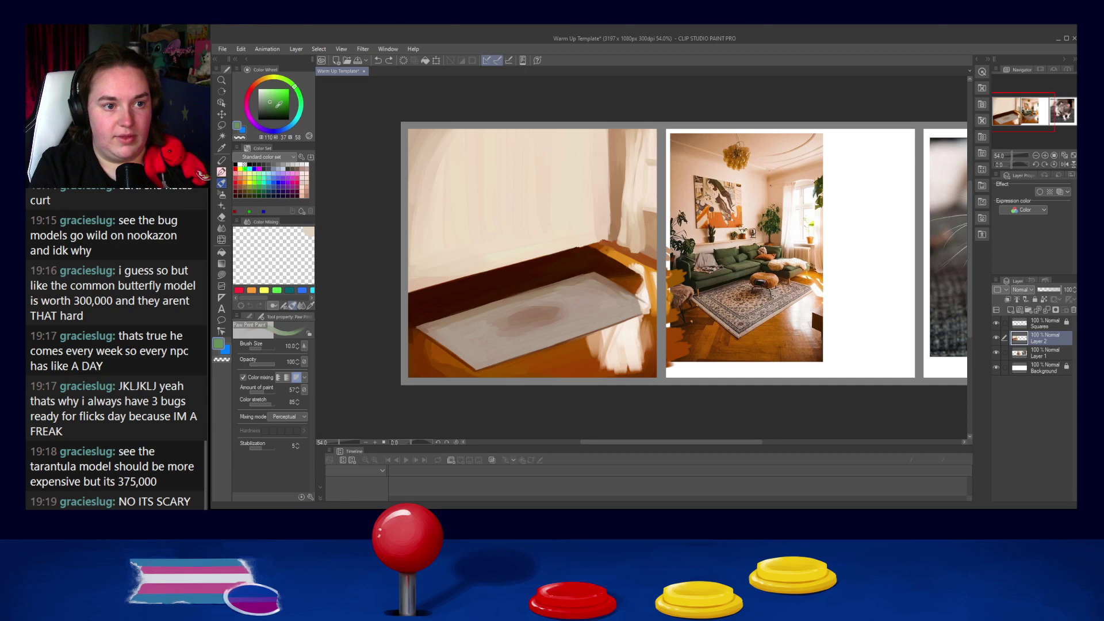
key("bracketright")
key("bracketright")
key("bracketright")
key("bracketright")
key("bracketright")
mouse_move(473, 257)
left_mouse_down()
mouse_move(509, 249)
mouse_move(481, 265)
left_mouse_up()
key("ctrl+z")
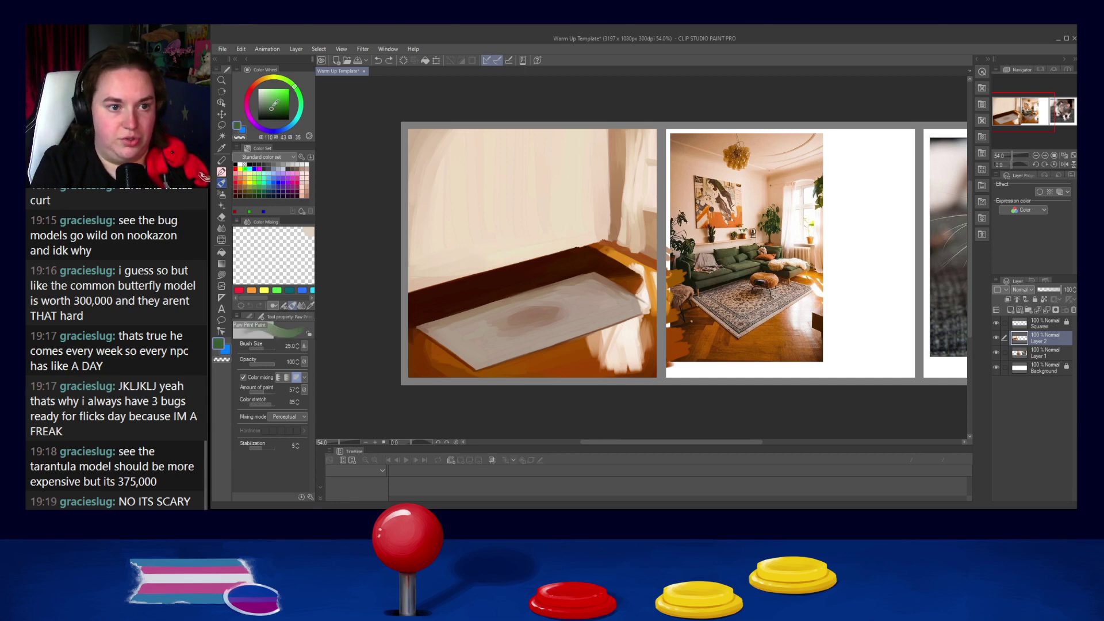
Step: Try progressively yellower muted greens as test strokes on the dark floor behind the rug
left_click_drag(293, 89, 290, 83)
left_click_drag(467, 295, 536, 277)
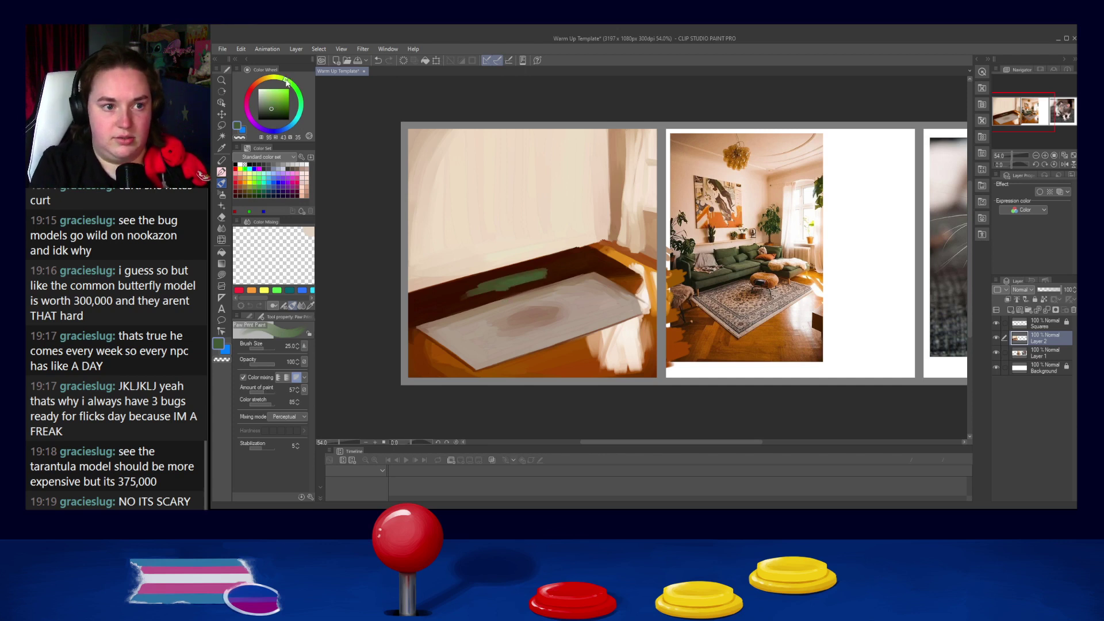
key("ctrl+z")
mouse_move(514, 284)
left_mouse_down()
mouse_move(545, 275)
mouse_move(467, 294)
left_mouse_up()
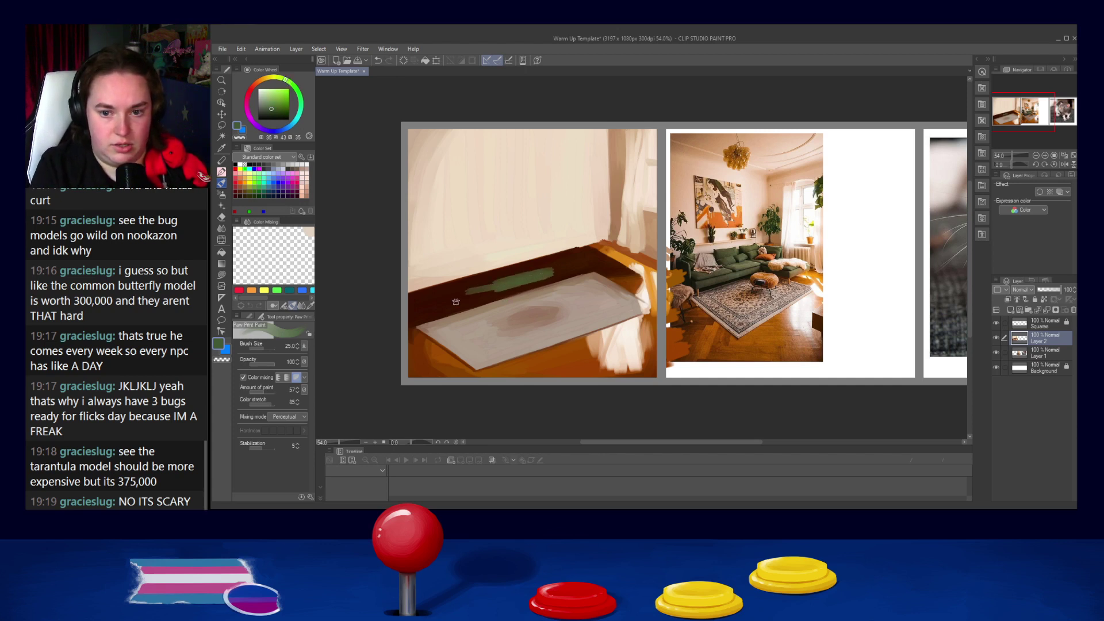
left_click_drag(285, 80, 278, 77)
key("ctrl+z")
left_click_drag(537, 272, 465, 298)
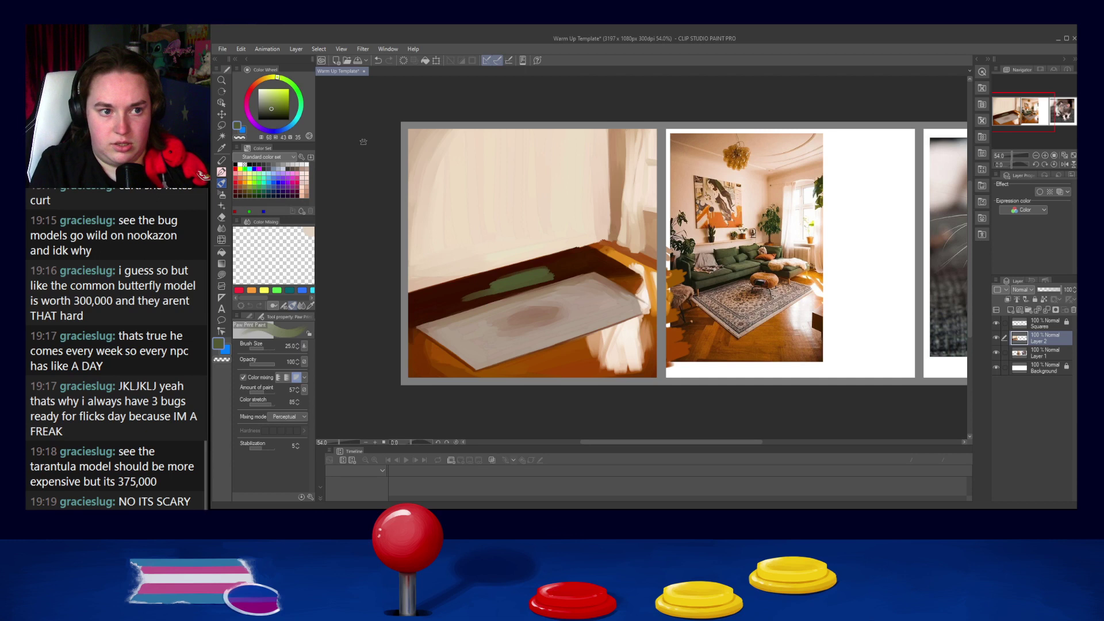
left_click_drag(277, 77, 270, 77)
key("ctrl+z")
left_click_drag(522, 273, 473, 292)
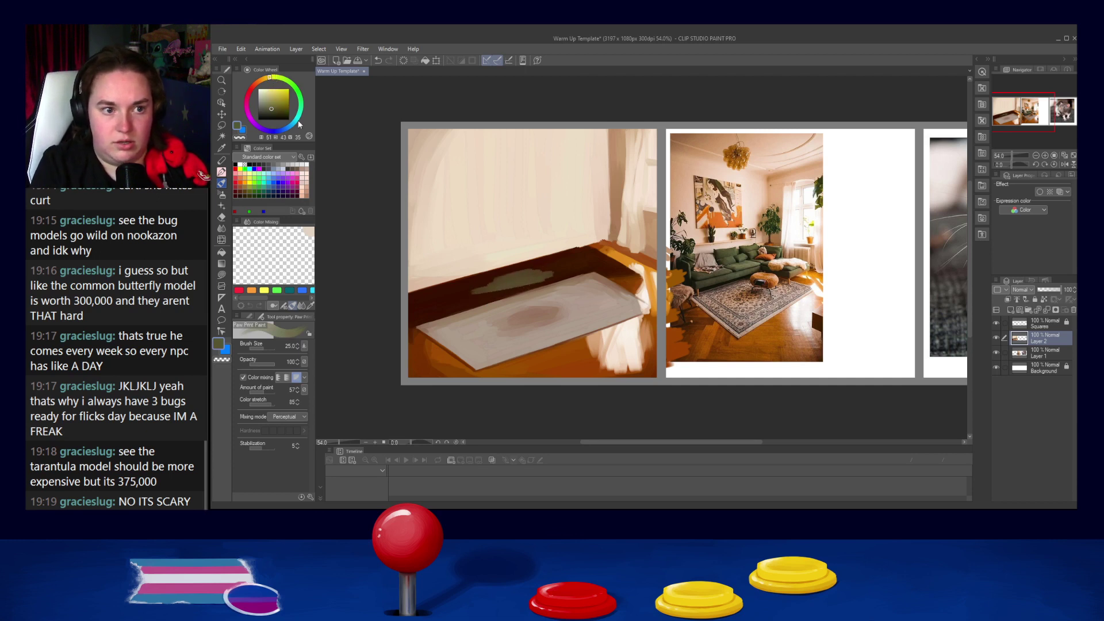
left_click(273, 105)
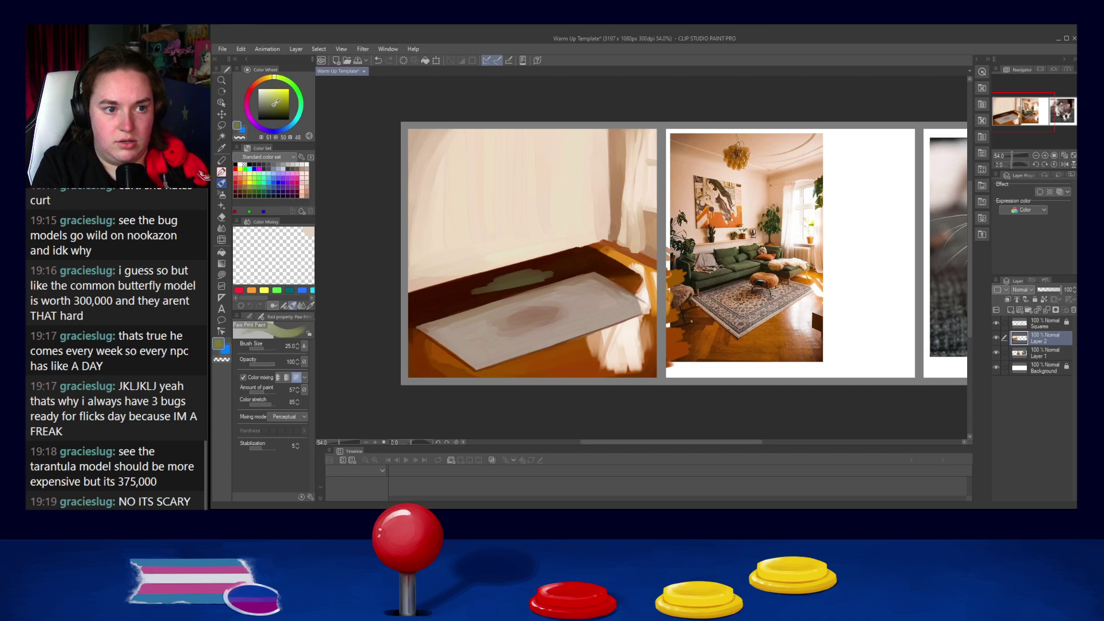
left_click_drag(512, 276, 472, 297)
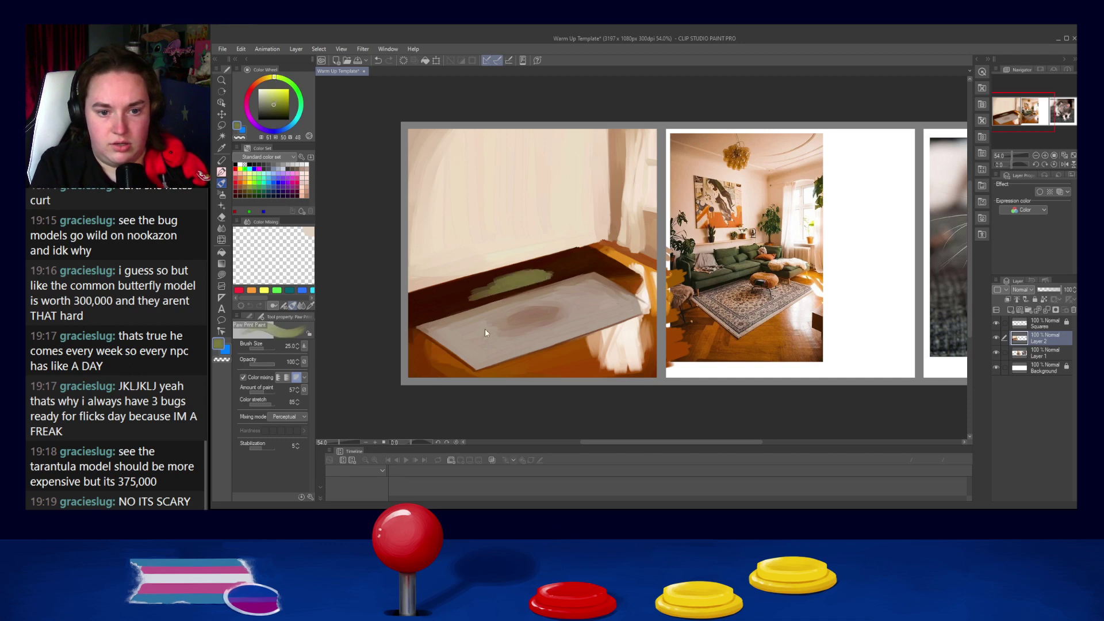
key("ctrl+z")
key("ctrl+z")
Step: Rough in the sofa's seat, near end and start of its back with green sampled from the reference photo's sofa
left_click(745, 264, "alt")
mouse_move(549, 271)
left_mouse_down()
mouse_move(477, 291)
mouse_move(544, 265)
mouse_move(504, 277)
left_mouse_up()
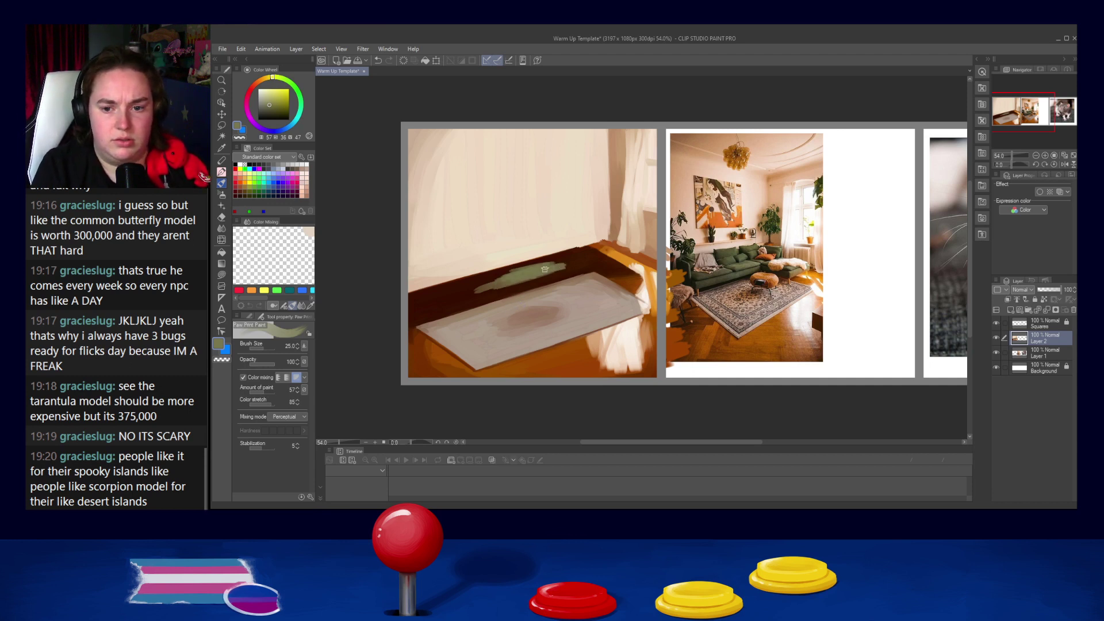
mouse_move(563, 265)
left_mouse_down()
mouse_move(590, 257)
mouse_move(454, 302)
mouse_move(495, 290)
mouse_move(454, 301)
mouse_move(413, 296)
mouse_move(423, 308)
left_mouse_up()
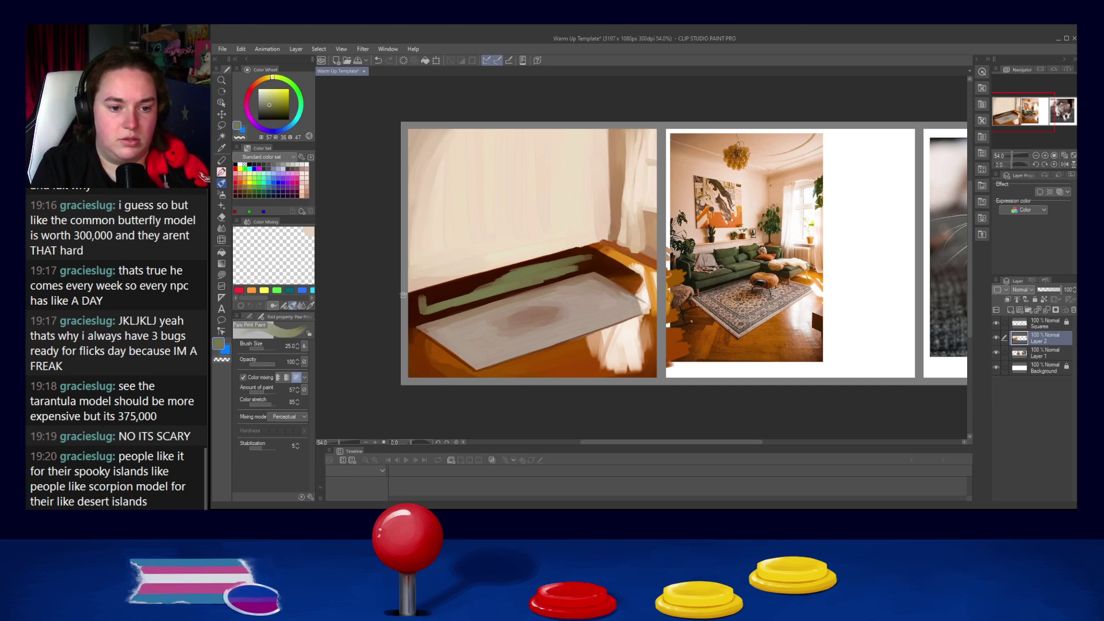
mouse_move(423, 295)
left_mouse_down()
mouse_move(451, 288)
mouse_move(421, 292)
mouse_move(476, 279)
mouse_move(417, 290)
mouse_move(457, 247)
mouse_move(435, 255)
left_mouse_up()
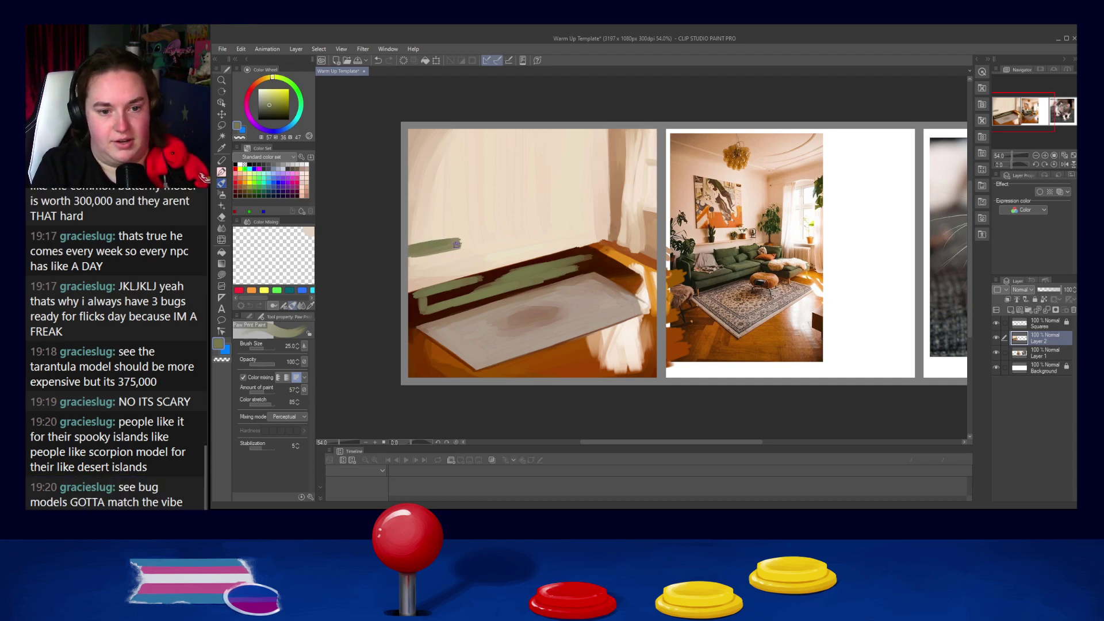
Step: Outline the sofa's two back cushions and mark its seat line in the sampled green at brush size 15
key("bracketleft")
key("bracketleft")
key("bracketleft")
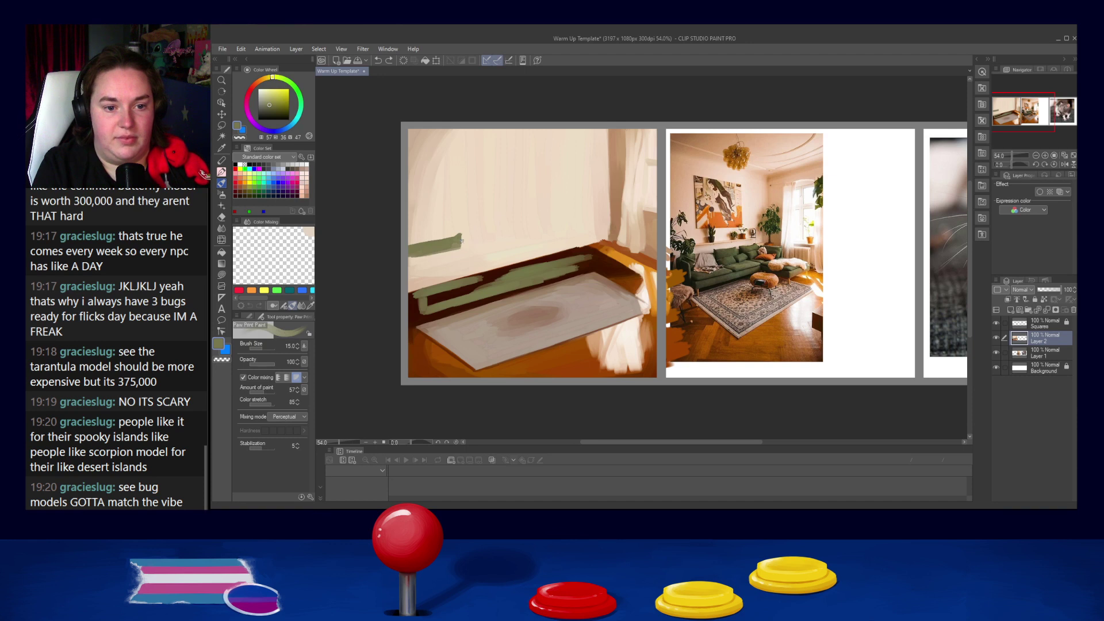
key("ctrl+s")
left_click(457, 234)
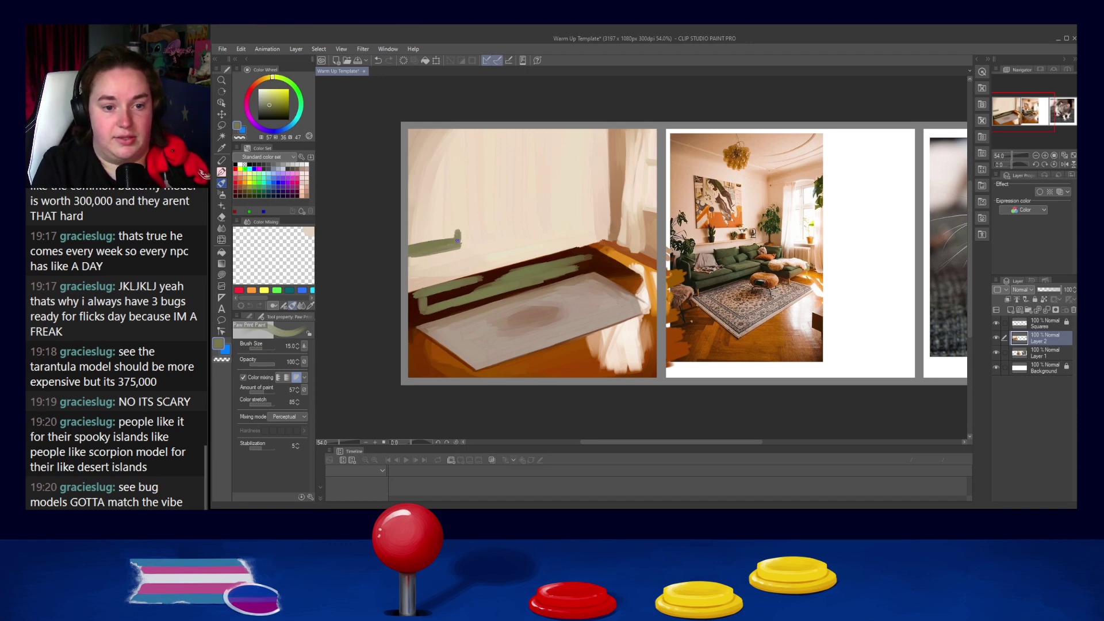
mouse_move(492, 230)
left_mouse_down()
mouse_move(519, 220)
mouse_move(535, 260)
left_mouse_up()
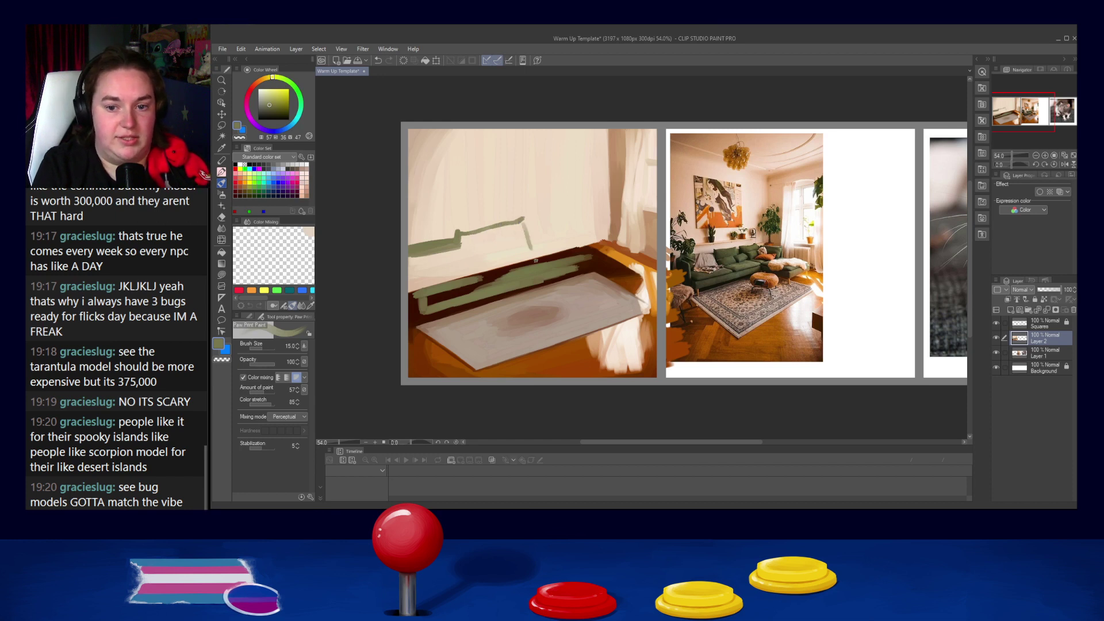
mouse_move(522, 219)
left_mouse_down()
mouse_move(525, 250)
mouse_move(471, 266)
mouse_move(503, 266)
left_mouse_up()
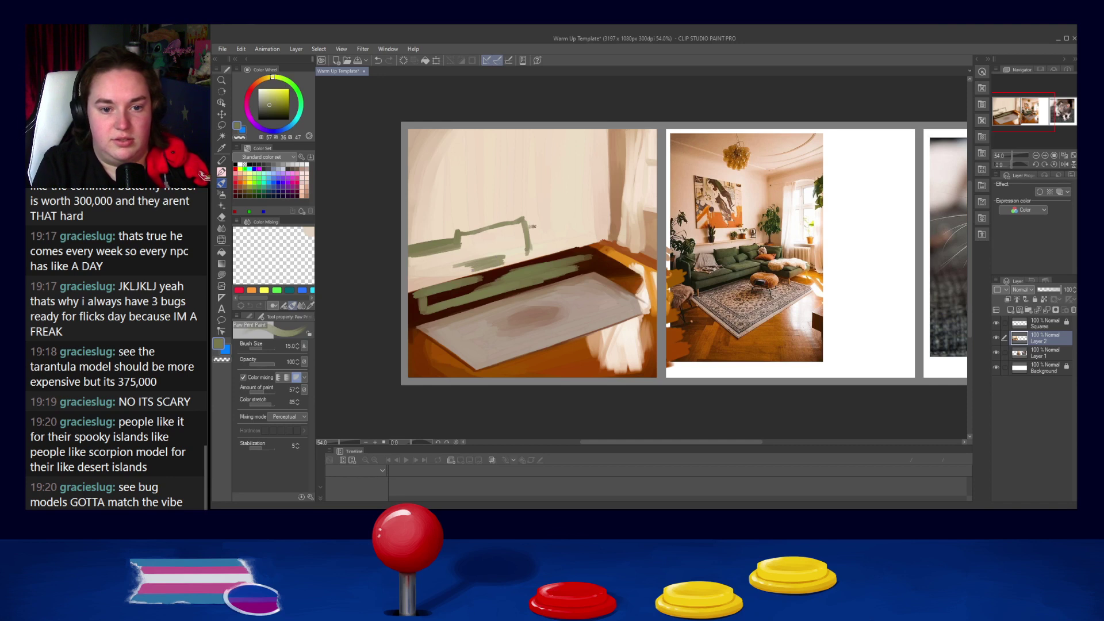
mouse_move(537, 224)
left_mouse_down()
mouse_move(544, 242)
mouse_move(536, 218)
mouse_move(547, 224)
left_mouse_up()
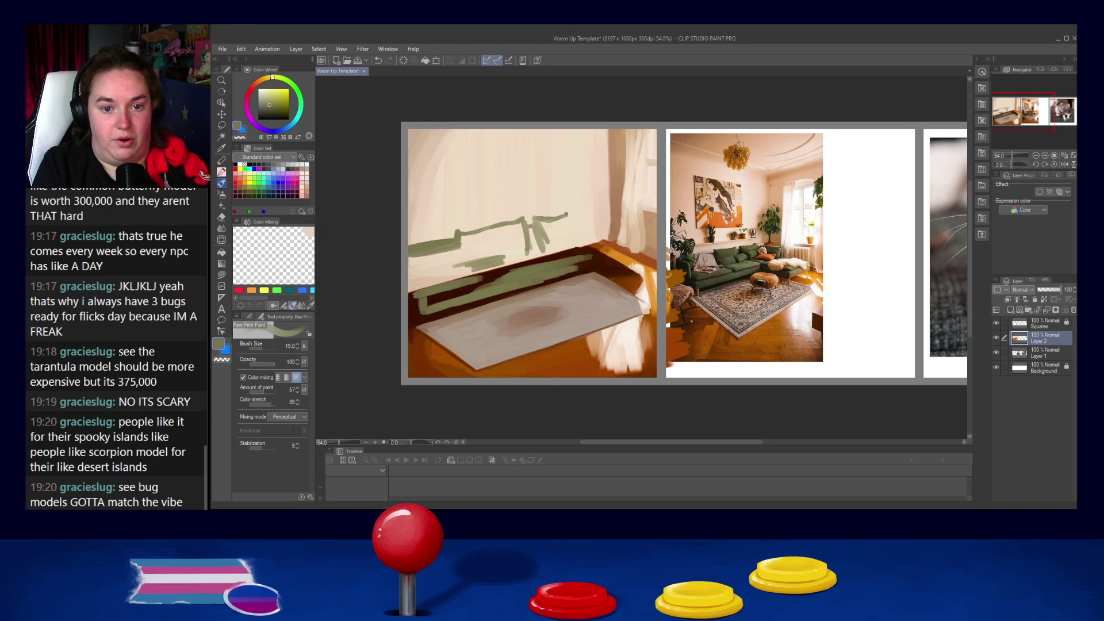
left_click_drag(580, 211, 585, 230)
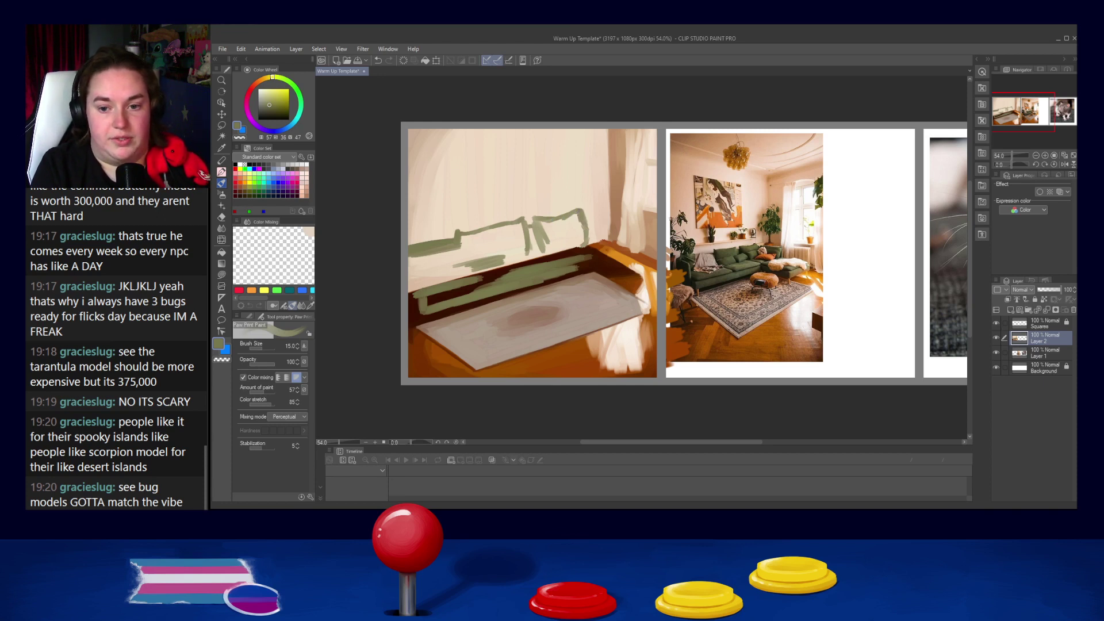
Step: Outline the sofa's window-end armrest in the same green, from the last cushion across to the curtain
left_click_drag(585, 225, 611, 225)
key("ctrl+z")
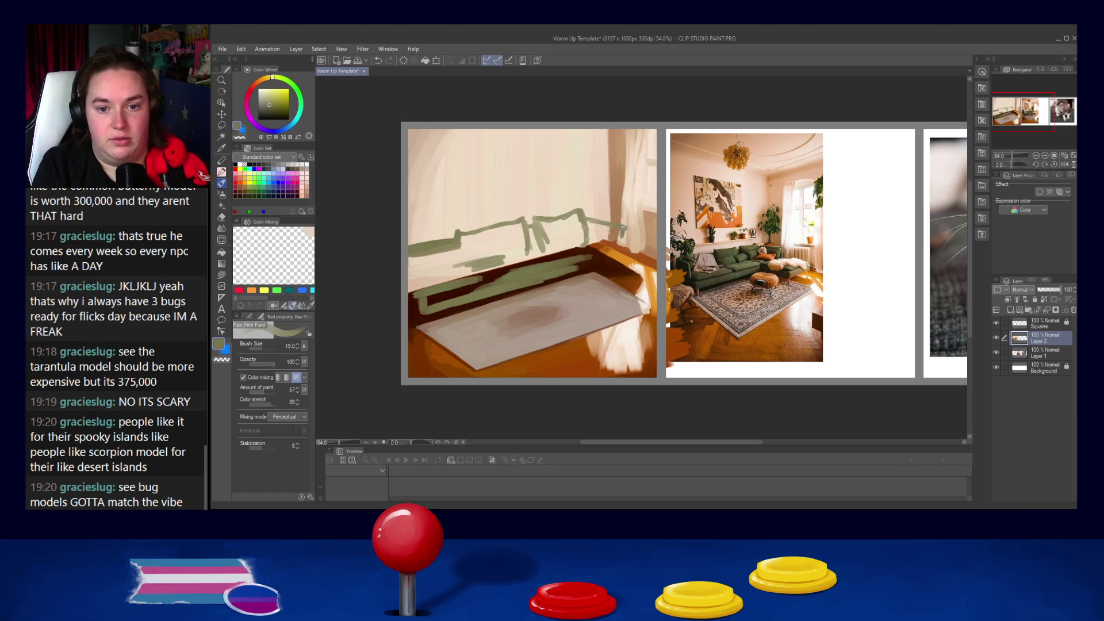
left_click_drag(623, 231, 622, 236)
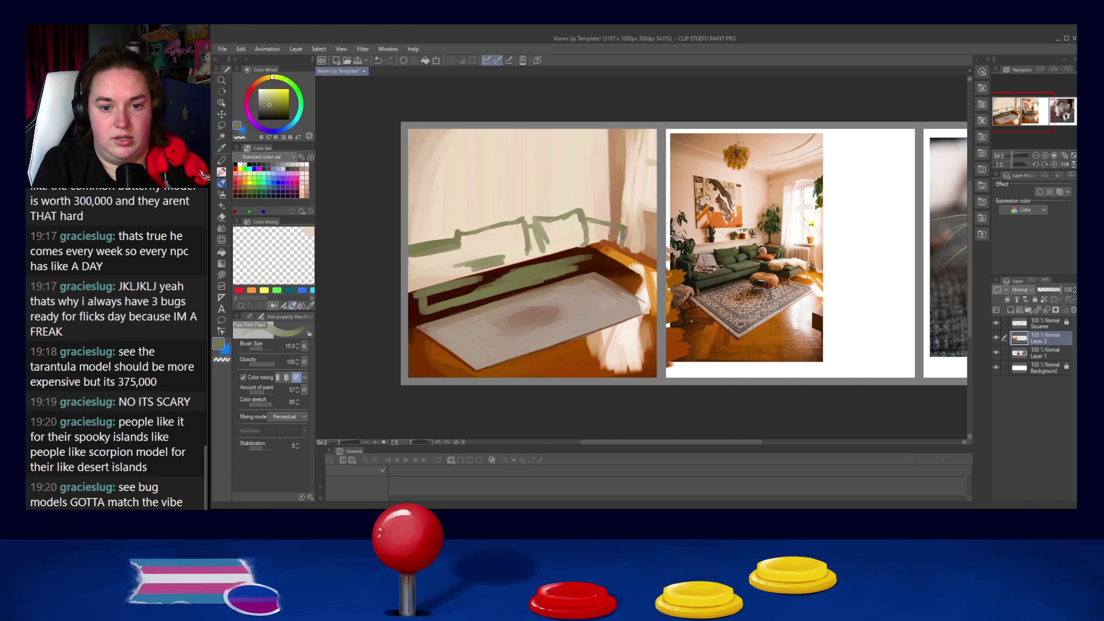
Step: Refine the curtain's edge against the wall with vertical strokes of sampled curtain brown and cream wall tones at brush size 15
left_click(612, 173, "alt")
mouse_move(606, 131)
left_mouse_down()
mouse_move(603, 216)
mouse_move(607, 170)
left_mouse_up()
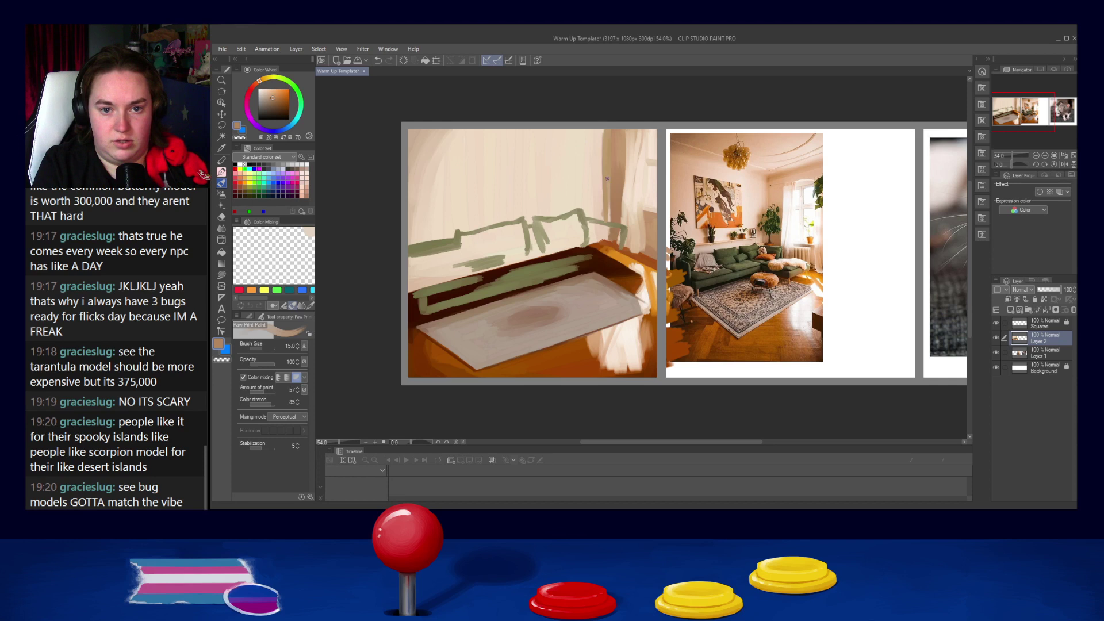
left_click(619, 192, "alt")
mouse_move(609, 208)
left_mouse_down()
mouse_move(605, 119)
mouse_move(602, 217)
left_mouse_up()
left_click(593, 132, "alt")
left_click_drag(603, 149, 601, 217)
key("ctrl+z")
left_click_drag(601, 130, 600, 216)
left_click_drag(600, 155, 599, 218)
left_click(612, 213, "alt")
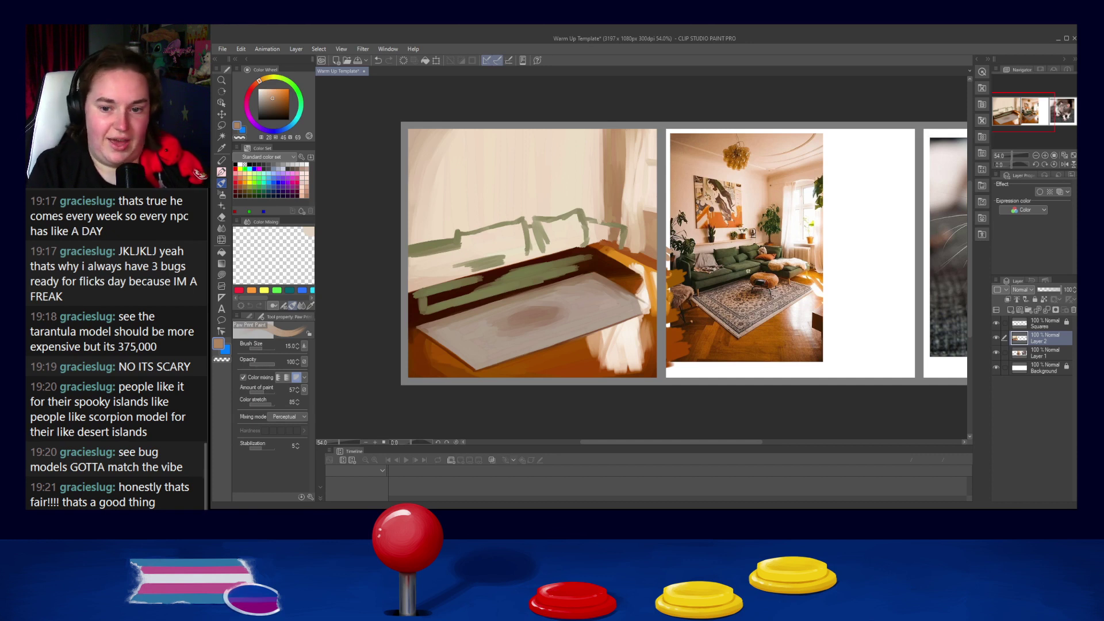
Step: Outline the sofa's window-end seat over the sunlit floor with green resampled from the reference photo's sofa
left_click(747, 269, "alt")
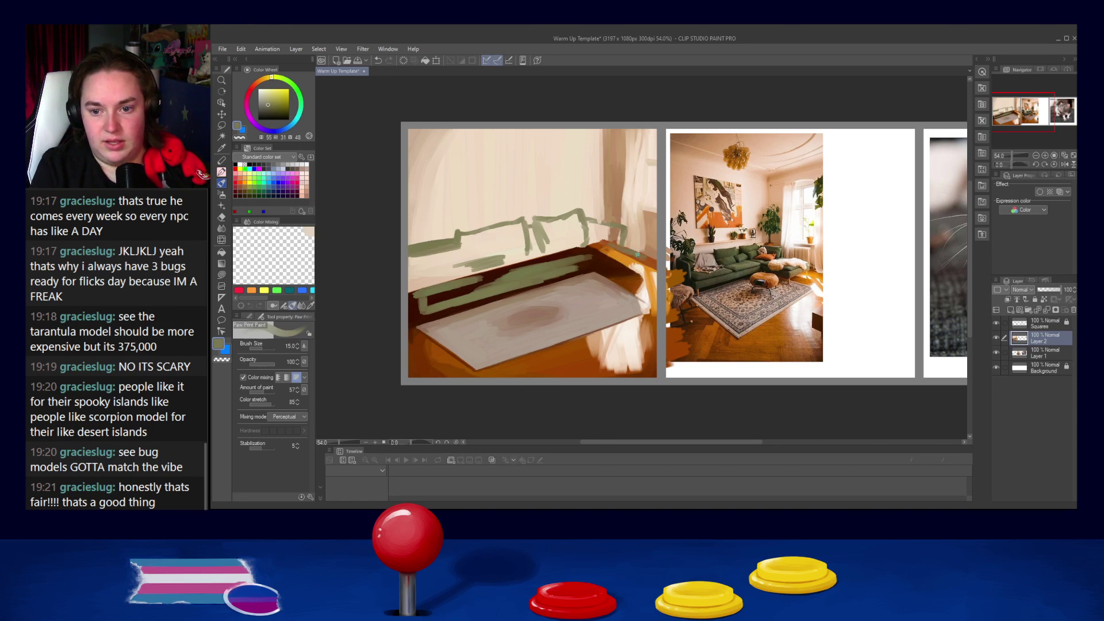
left_click_drag(645, 260, 618, 269)
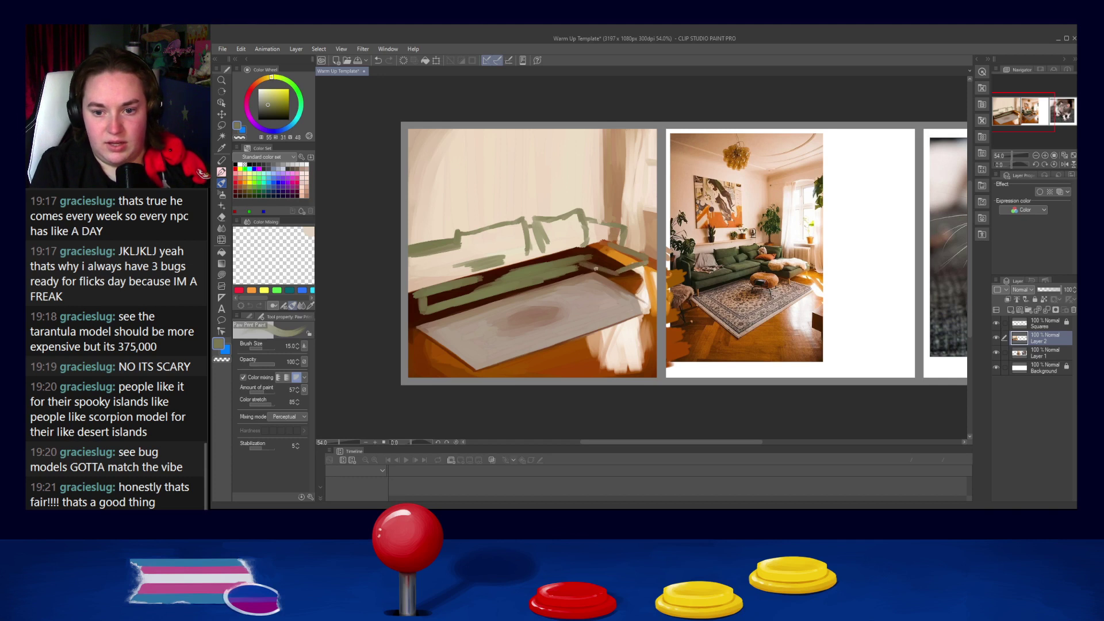
mouse_move(586, 263)
left_mouse_down()
mouse_move(615, 275)
mouse_move(620, 265)
mouse_move(607, 265)
left_mouse_up()
Step: Fill in the sofa's back, seat and front down to the rug with the sampled green at brush size 60
key("]")
key("]")
key("]")
key("]")
key("]")
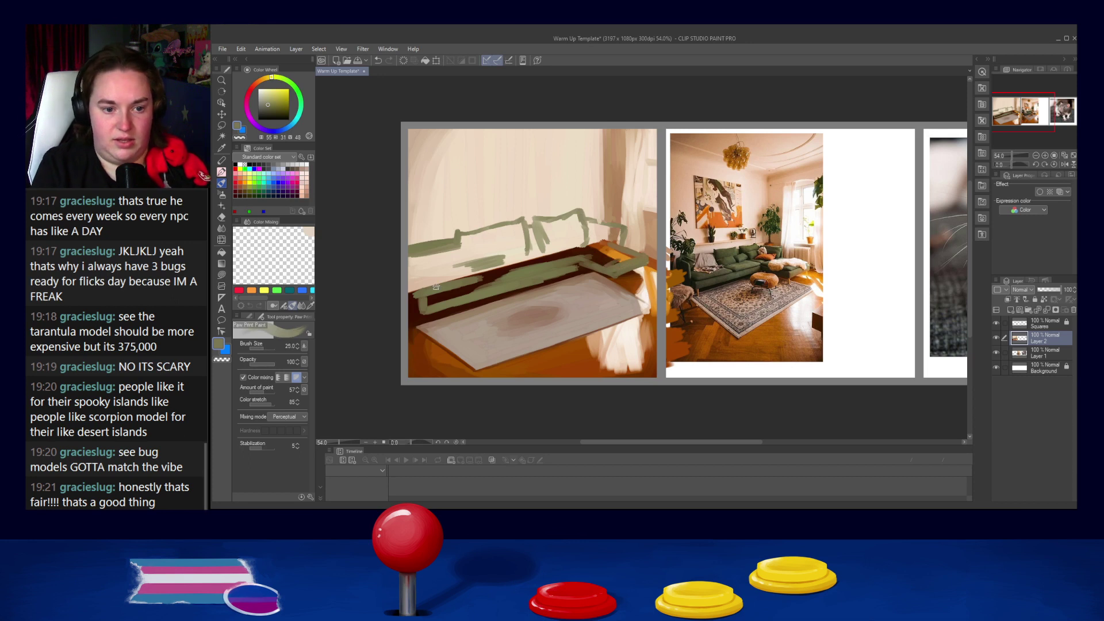
key("]")
key("]")
mouse_move(419, 299)
left_mouse_down()
mouse_move(424, 305)
mouse_move(439, 259)
mouse_move(472, 277)
mouse_move(520, 269)
mouse_move(455, 287)
mouse_move(474, 290)
mouse_move(409, 285)
mouse_move(479, 245)
mouse_move(509, 265)
mouse_move(555, 255)
mouse_move(512, 275)
left_mouse_up()
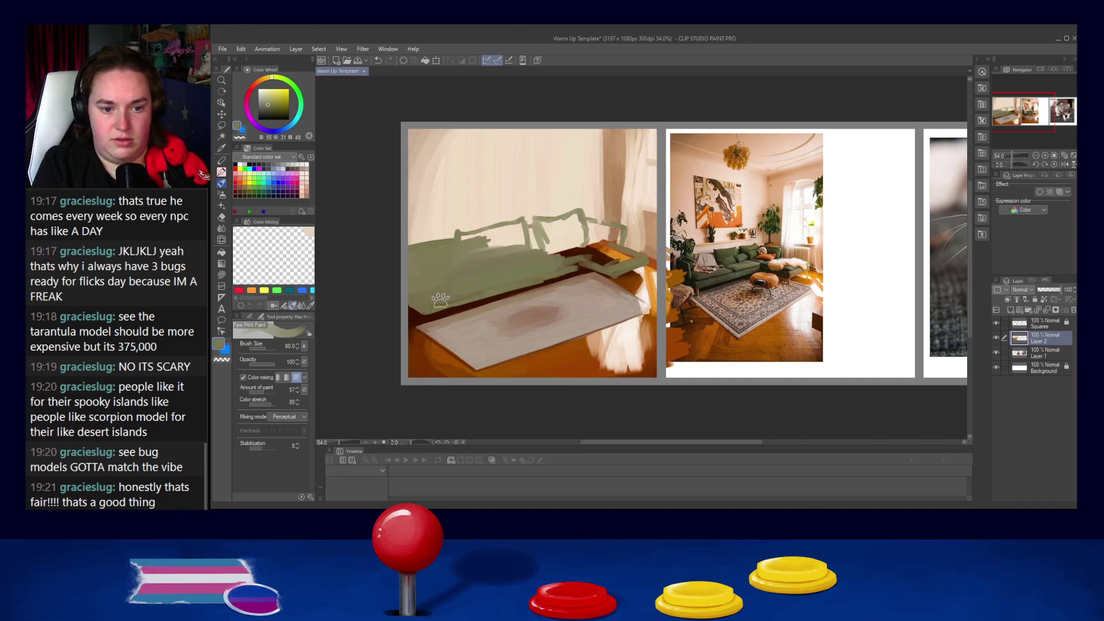
mouse_move(445, 299)
left_mouse_down()
mouse_move(572, 263)
mouse_move(552, 272)
mouse_move(528, 279)
mouse_move(564, 263)
mouse_move(530, 260)
mouse_move(579, 245)
mouse_move(465, 264)
left_mouse_up()
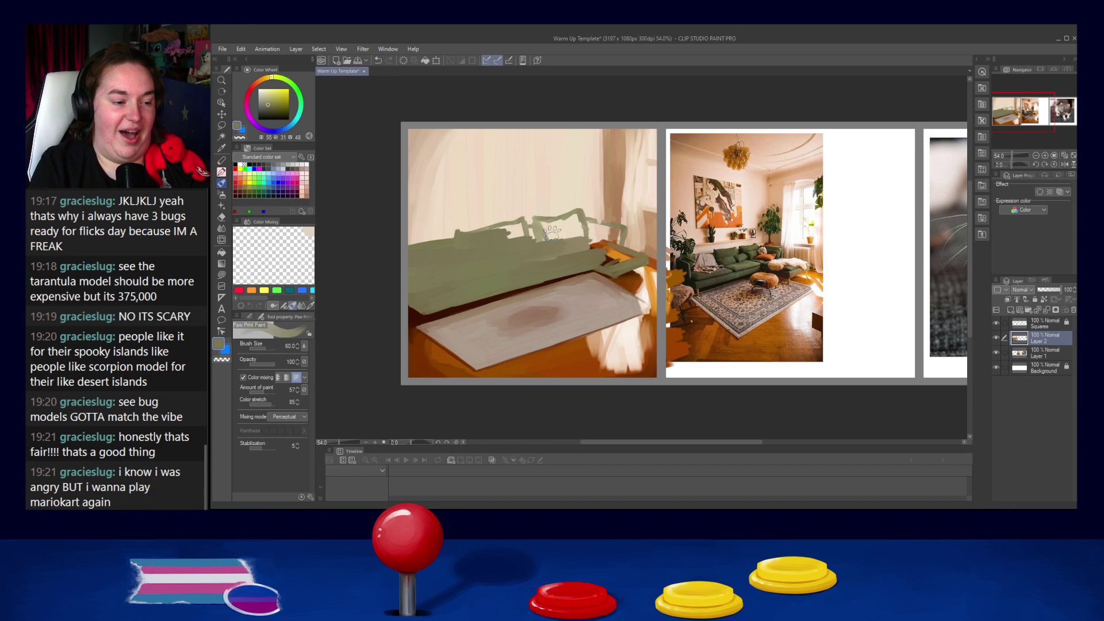
Step: Fill in the outlined back cushions, window-end seat and armrest with the sofa green at brush sizes 15 and 30
key("bracketleft")
key("bracketleft")
key("bracketleft")
key("bracketleft")
key("bracketleft")
key("bracketleft")
key("bracketleft")
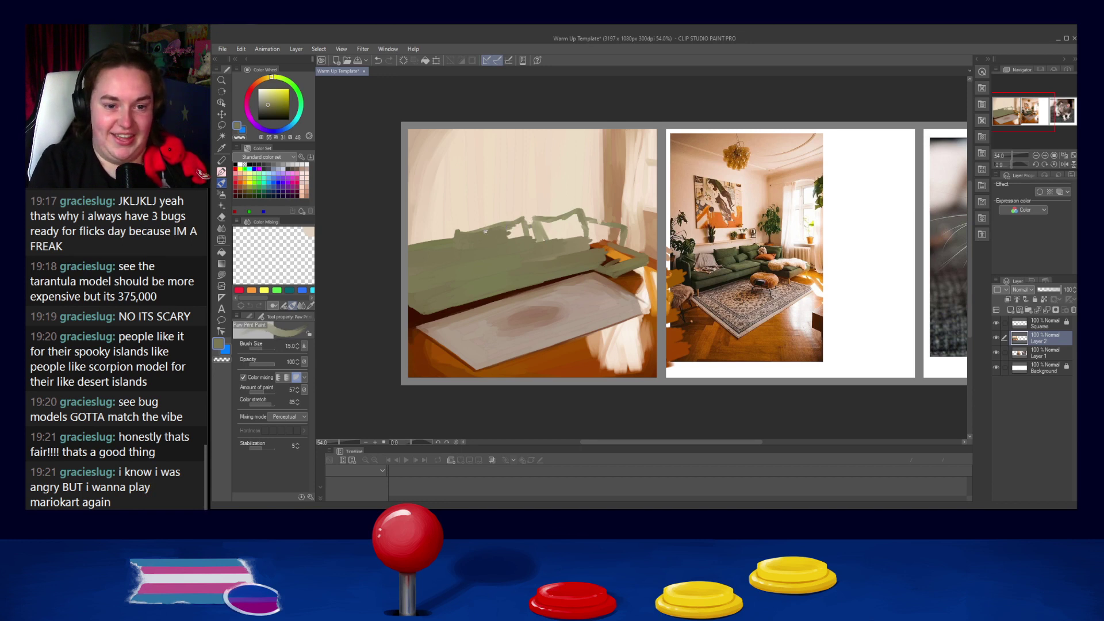
key("bracketright")
key("bracketright")
key("bracketright")
key("bracketright")
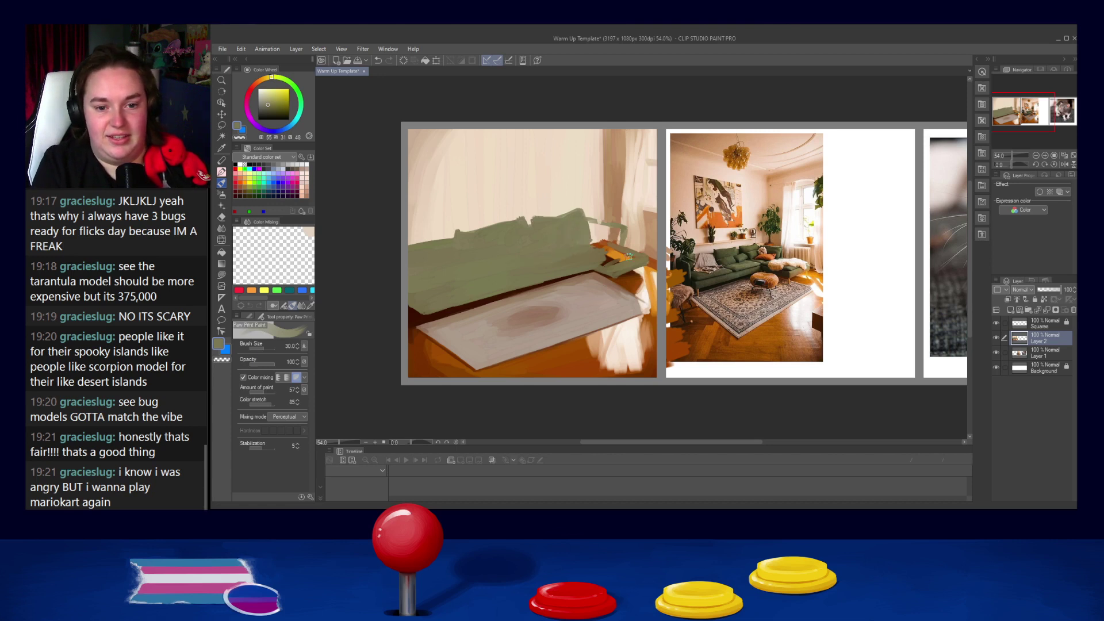
mouse_move(627, 264)
left_mouse_down()
mouse_move(633, 256)
mouse_move(608, 259)
left_mouse_up()
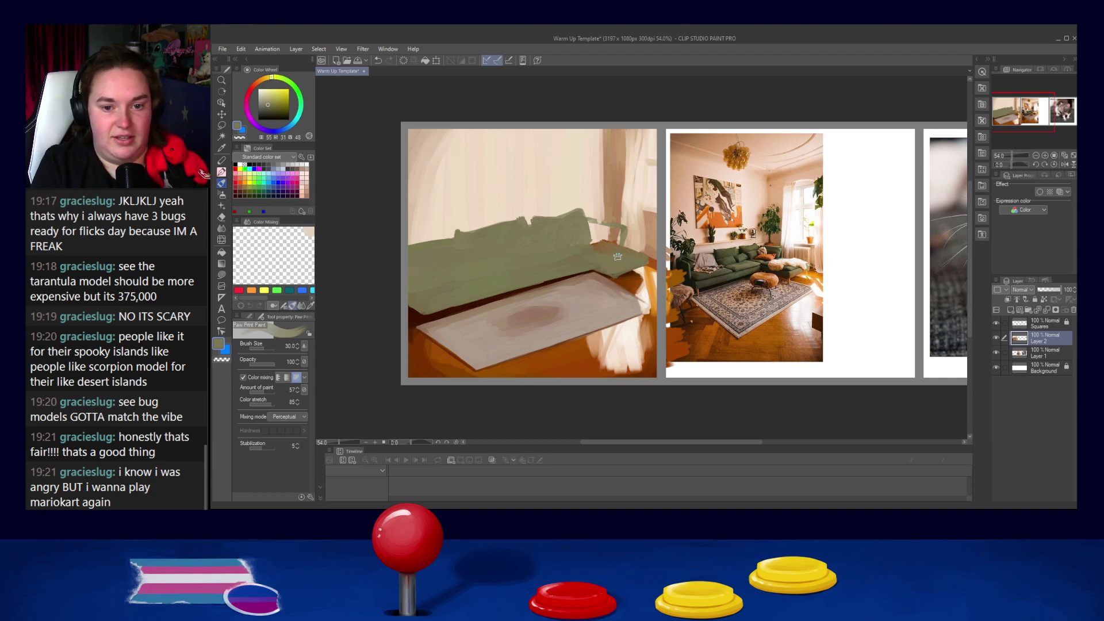
mouse_move(596, 242)
left_mouse_down()
mouse_move(606, 253)
mouse_move(617, 242)
mouse_move(579, 219)
mouse_move(623, 229)
mouse_move(611, 256)
mouse_move(599, 241)
mouse_move(621, 249)
left_mouse_up()
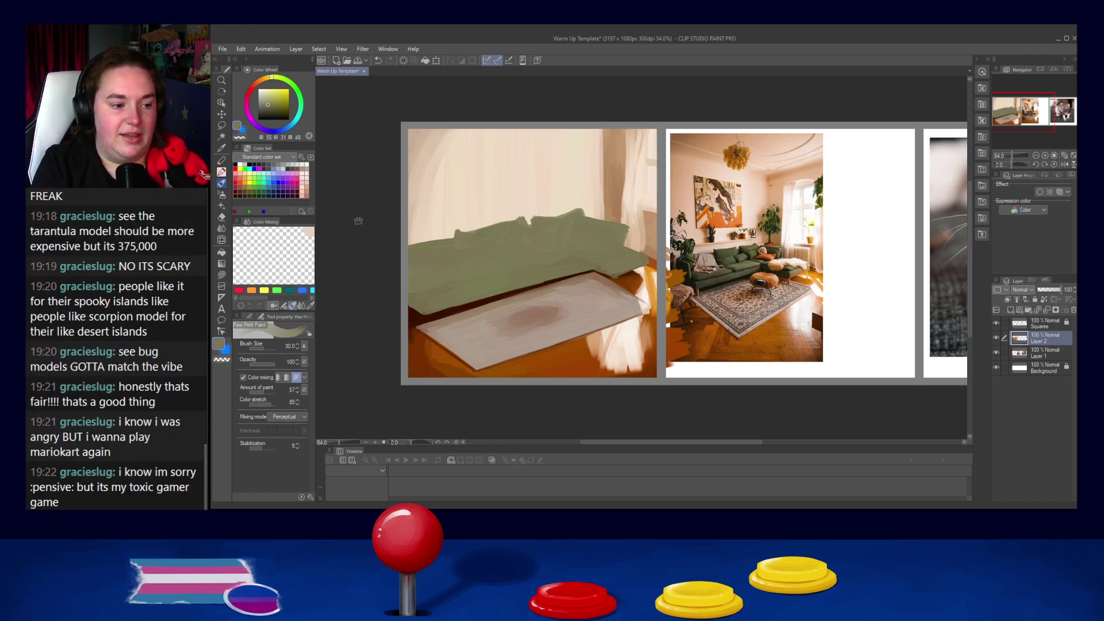
Step: Block in dark shading on the sofa's near end and lower front with darker greens sampled from the reference photo's sofa
left_click(718, 277, "alt")
mouse_move(455, 301)
left_mouse_down()
mouse_move(427, 311)
mouse_move(483, 294)
left_mouse_up()
key("ctrl+z")
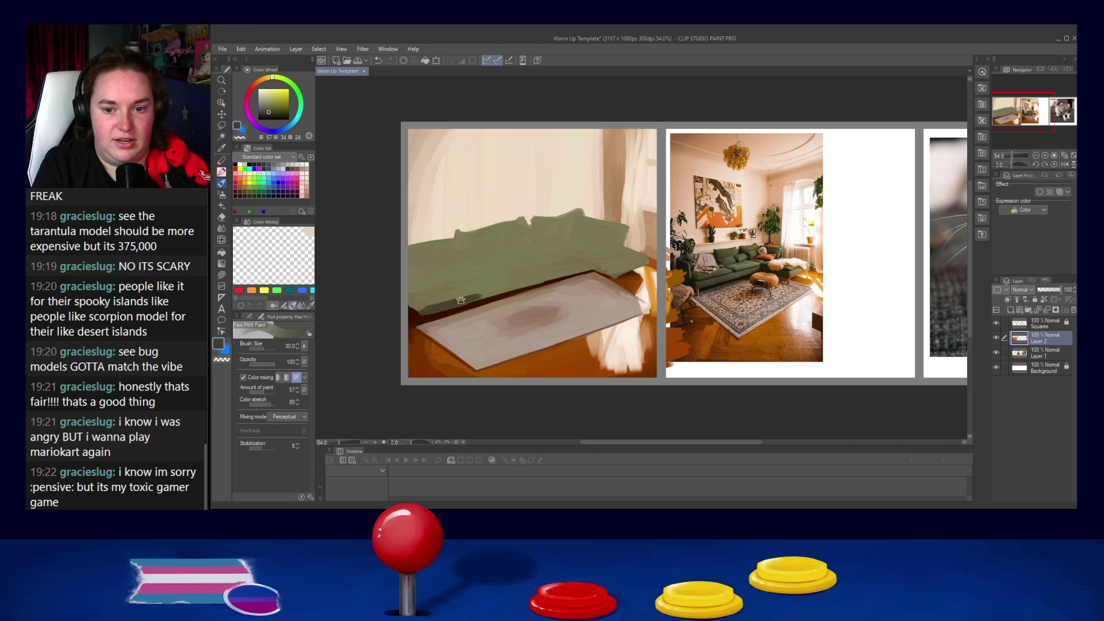
left_click(687, 280, "alt")
mouse_move(402, 260)
left_mouse_down()
mouse_move(421, 265)
mouse_move(412, 297)
mouse_move(409, 279)
mouse_move(421, 312)
left_mouse_up()
key("ctrl+z")
key("ctrl+z")
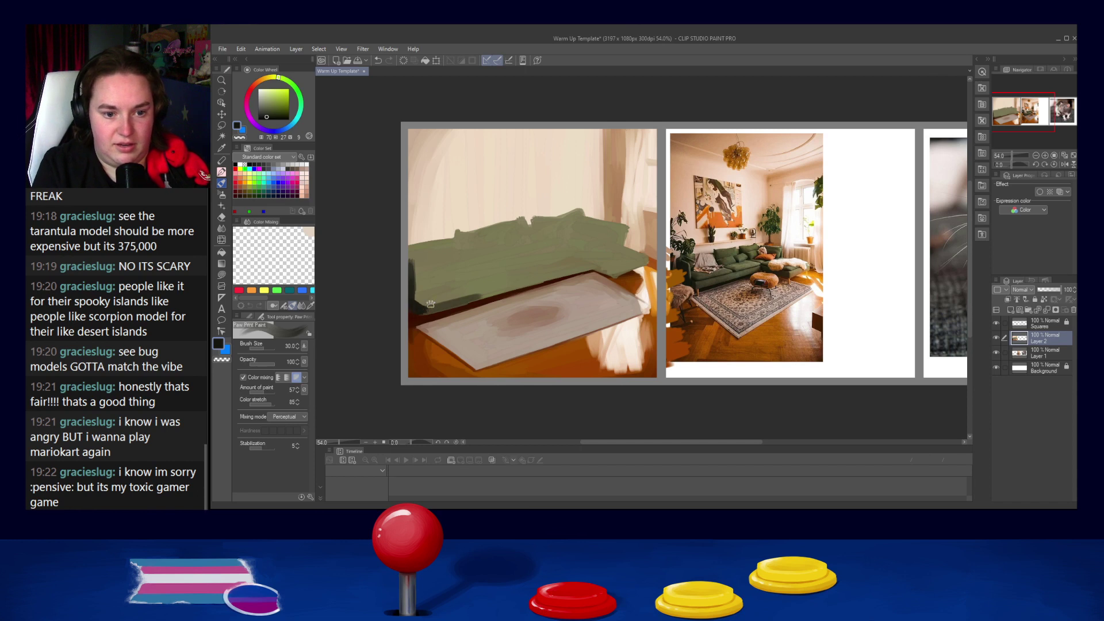
Step: Refine the lower edge of the sofa's near-end front with greens sampled from the painting at brush size 10
left_click(438, 305, "alt")
key("bracketleft")
key("bracketleft")
key("bracketleft")
key("bracketleft")
key("bracketleft")
key("bracketleft")
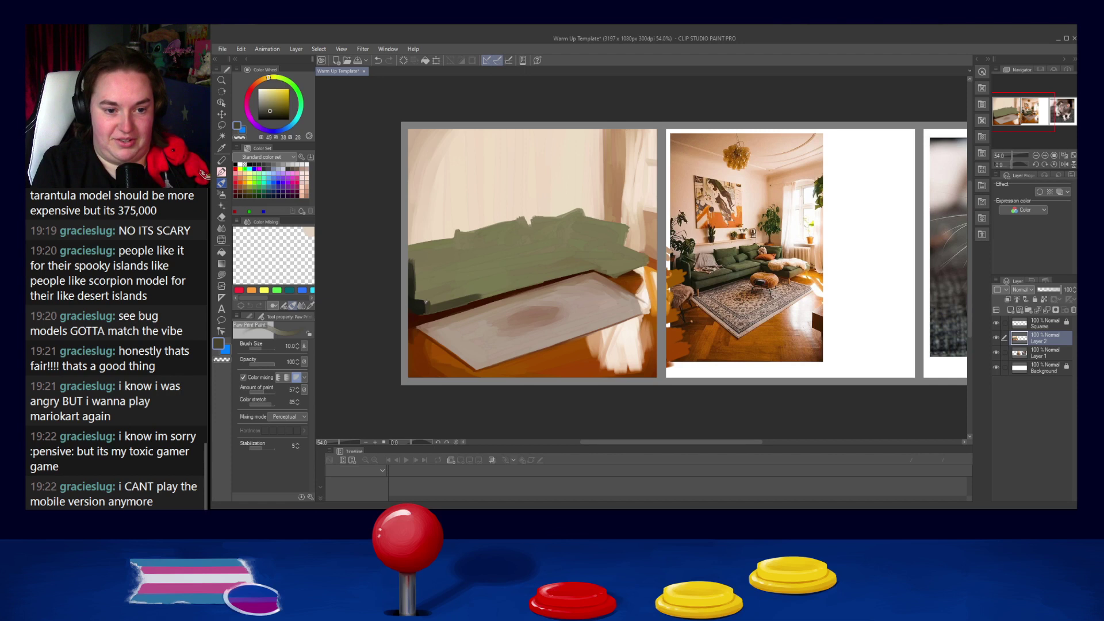
left_click(421, 304, "alt")
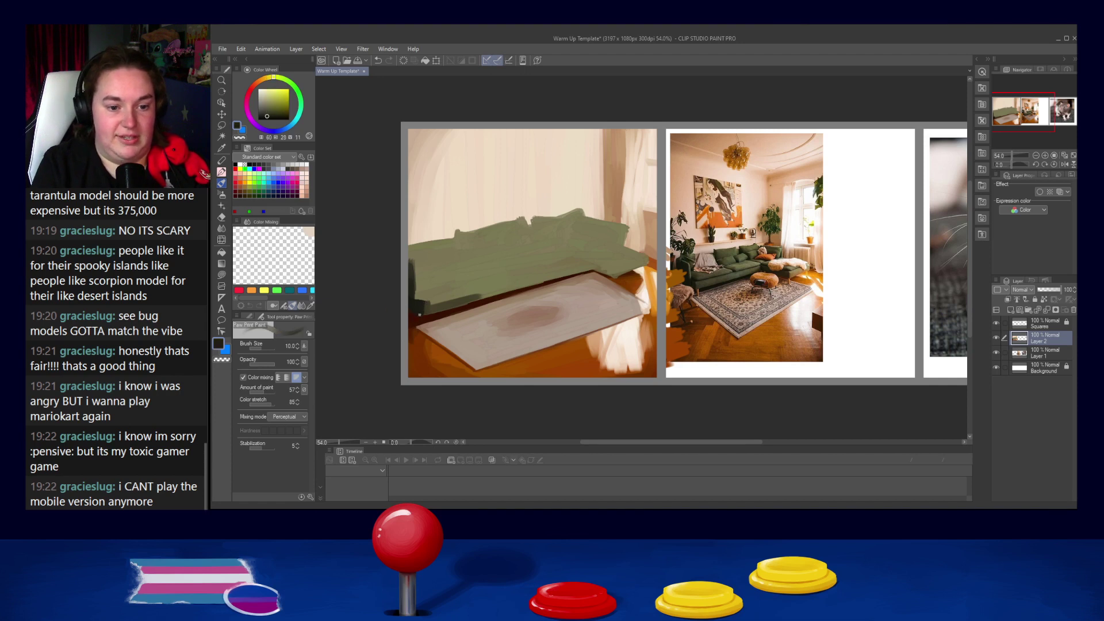
left_click(421, 310, "alt")
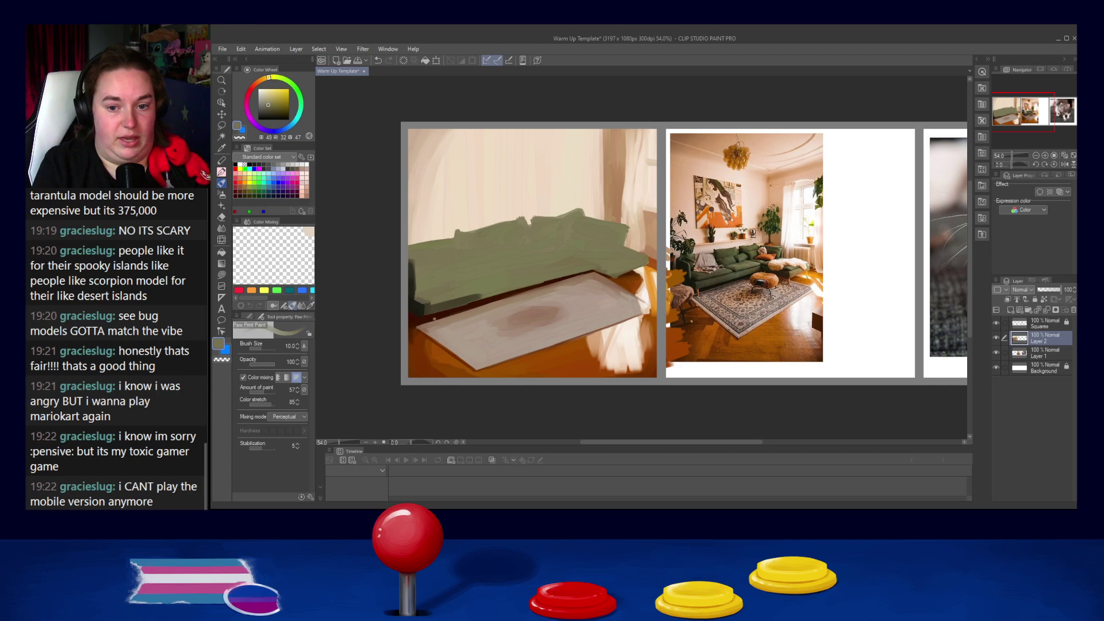
left_click(435, 309, "alt")
mouse_move(430, 306)
left_mouse_down()
mouse_move(553, 276)
mouse_move(505, 286)
left_mouse_up()
Step: Blend the shading along the sofa's front toward the window end with sampled greens at brush size 25
key("bracketright")
key("bracketright")
key("bracketright")
key("bracketright")
key("bracketright")
left_click(575, 267, "alt")
left_click(493, 285, "alt")
left_click_drag(568, 270, 541, 279)
left_click_drag(463, 303, 566, 275)
left_click(446, 291, "alt")
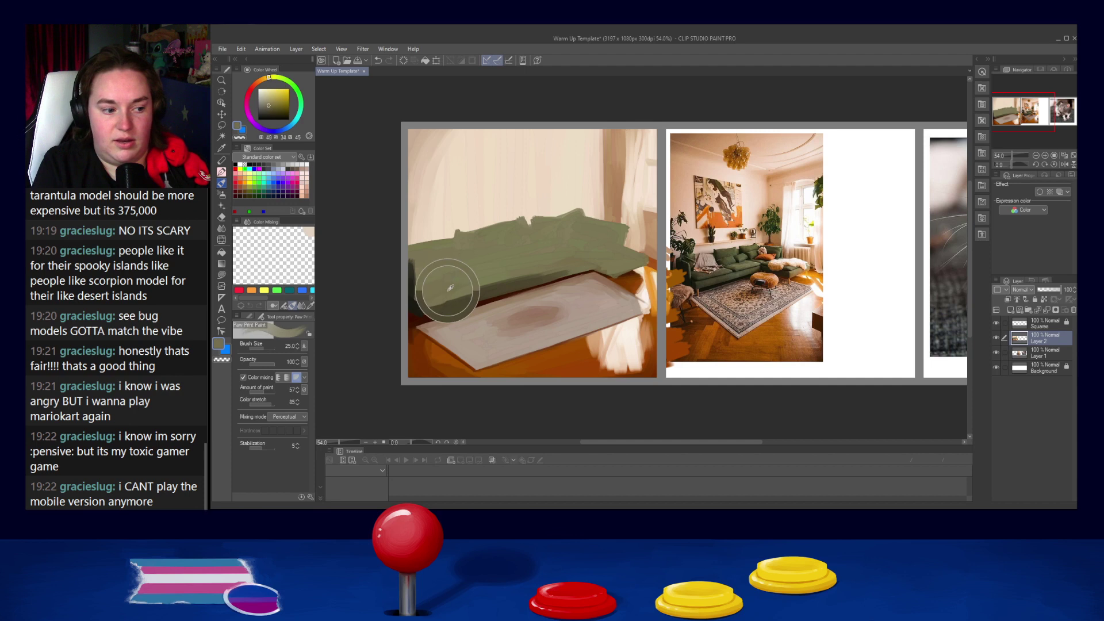
left_click_drag(427, 301, 511, 279)
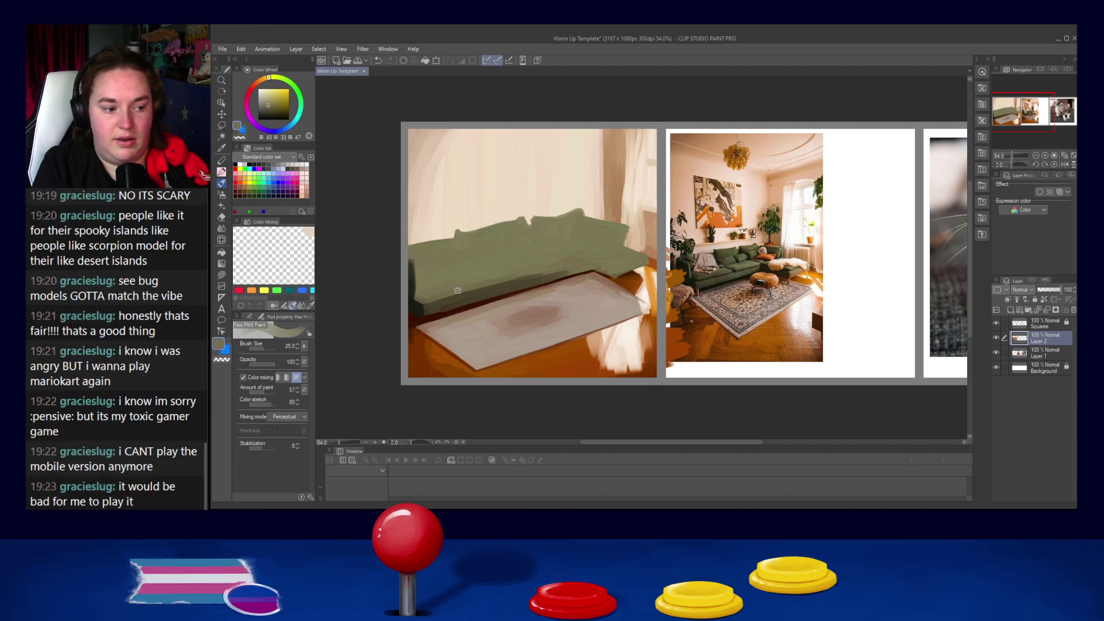
Step: Draw a dark seam under the seat cushions from the near end toward the window at brush size 7
left_click(419, 312, "alt")
key("[")
key("[")
key("[")
key("[")
key("[")
key("[")
mouse_move(424, 302)
left_mouse_down()
mouse_move(511, 279)
mouse_move(505, 268)
mouse_move(475, 264)
mouse_move(512, 277)
left_mouse_up()
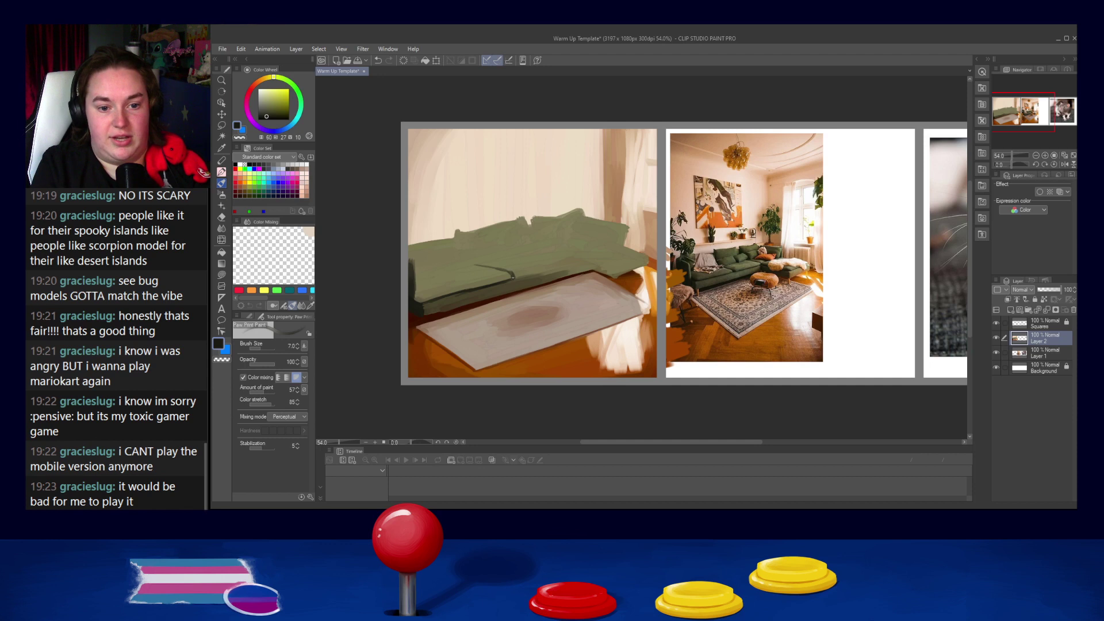
mouse_move(522, 277)
left_mouse_down()
mouse_move(577, 261)
mouse_move(569, 269)
left_mouse_up()
Step: Shade the sofa's front panel below the seat with sampled mid-dark green at brush sizes 20 and 12
left_click(547, 278, "alt")
key("bracketright")
key("bracketright")
key("bracketright")
key("bracketright")
key("bracketright")
key("bracketright")
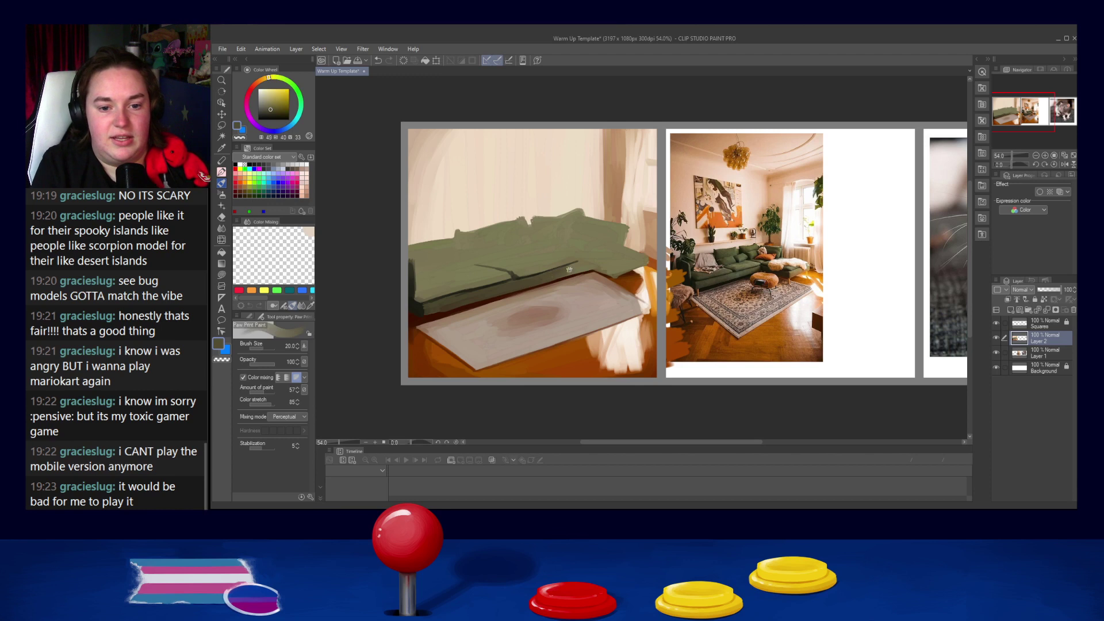
left_click(516, 278, "alt")
key("bracketleft")
key("bracketleft")
key("bracketleft")
left_click(515, 284, "alt")
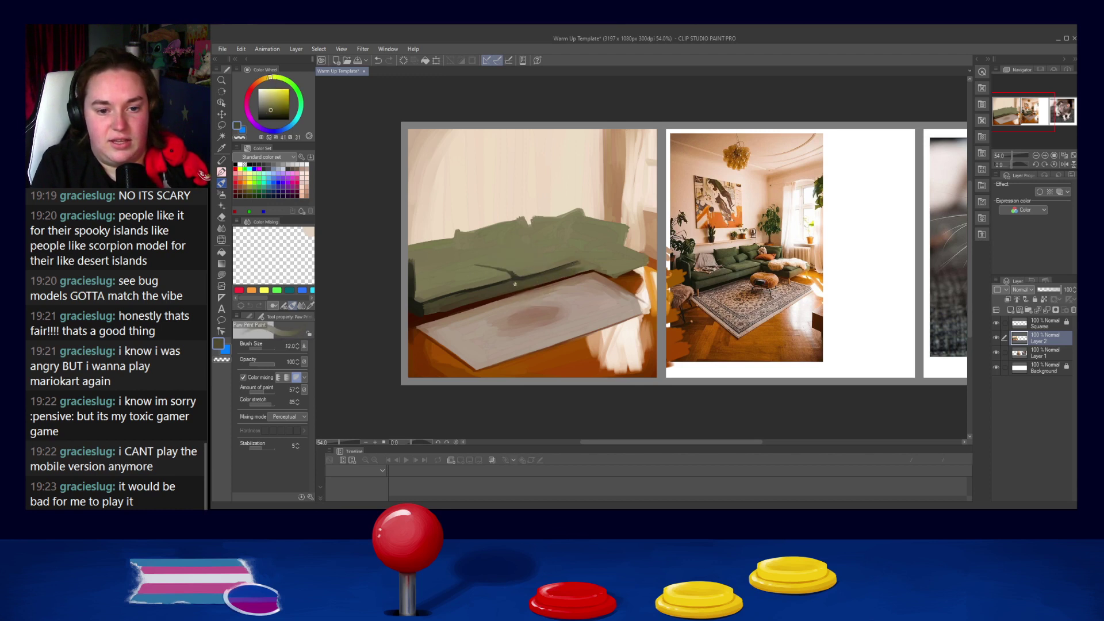
Step: Shade the inner corner and front side of the window-end seat with dark green at brush size 25
key("bracketright")
key("bracketright")
key("bracketright")
key("bracketright")
left_click(586, 264, "alt")
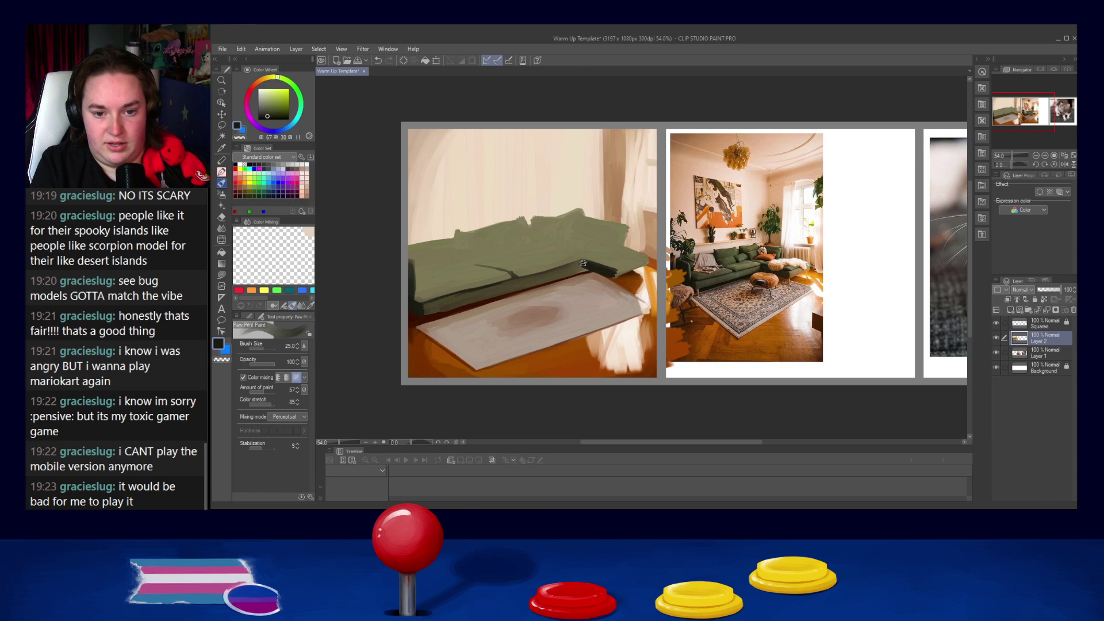
left_click(580, 267, "alt")
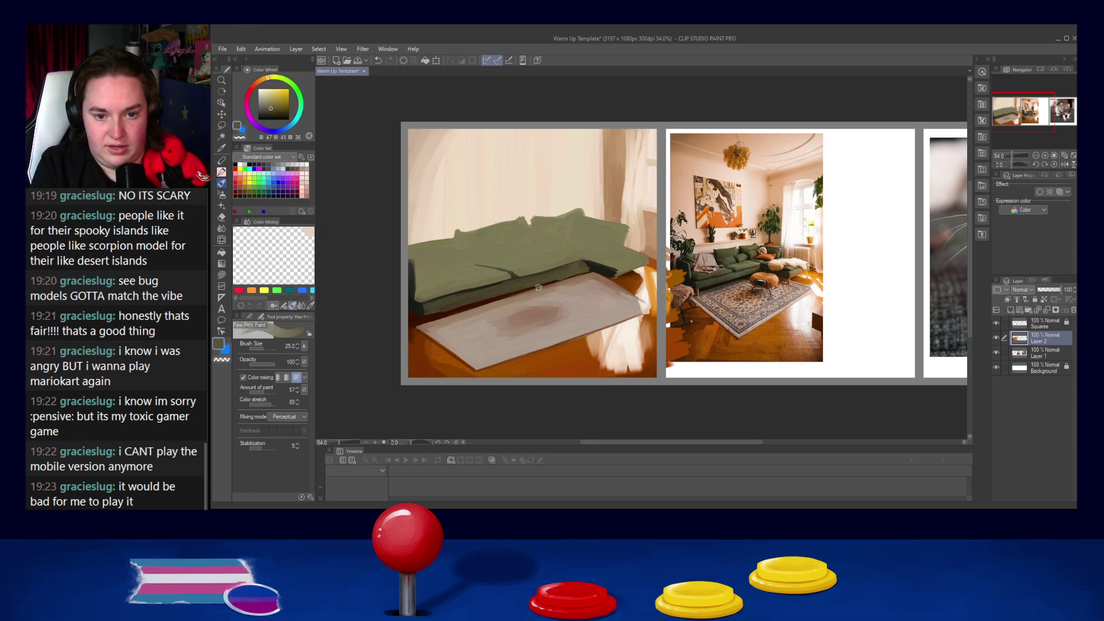
Step: Paint a dark brown floor shadow along the sofa's bottom edge with sampled shadow brown at brush size 12
key("bracketleft")
key("bracketleft")
left_click(489, 302, "alt")
left_click_drag(508, 292, 590, 271)
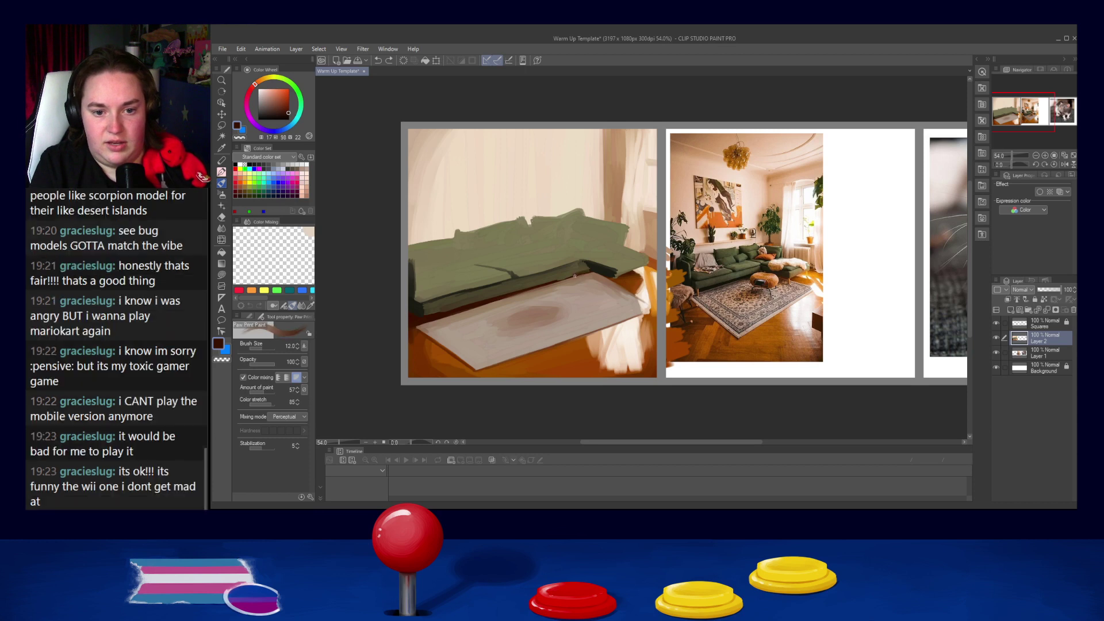
key("bracketleft")
key("bracketleft")
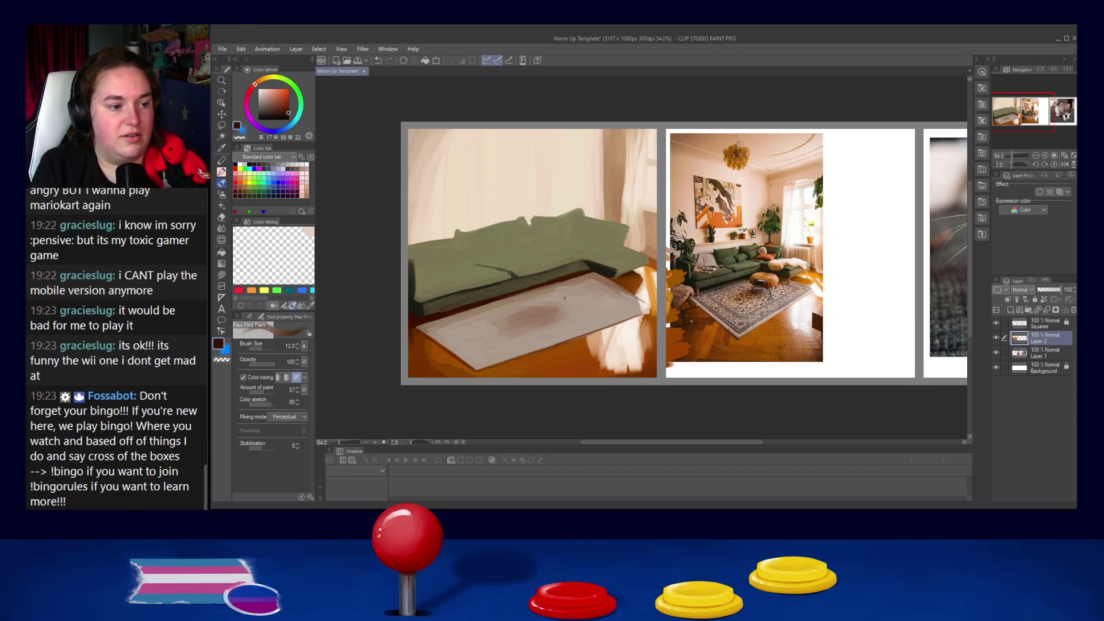
key("ctrl+z")
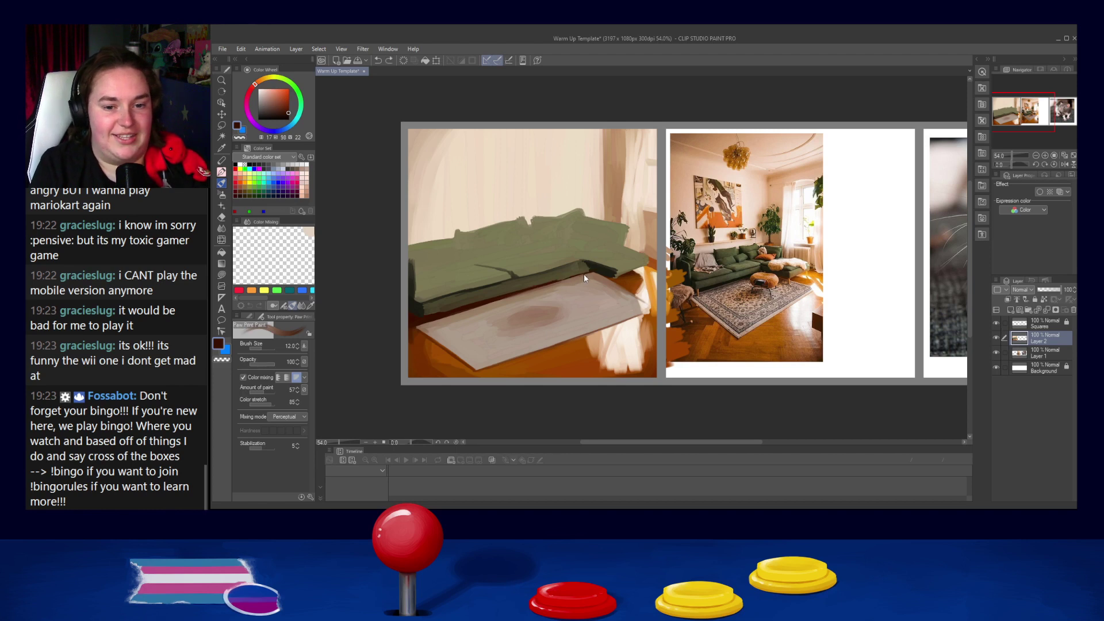
left_click_drag(591, 270, 501, 298)
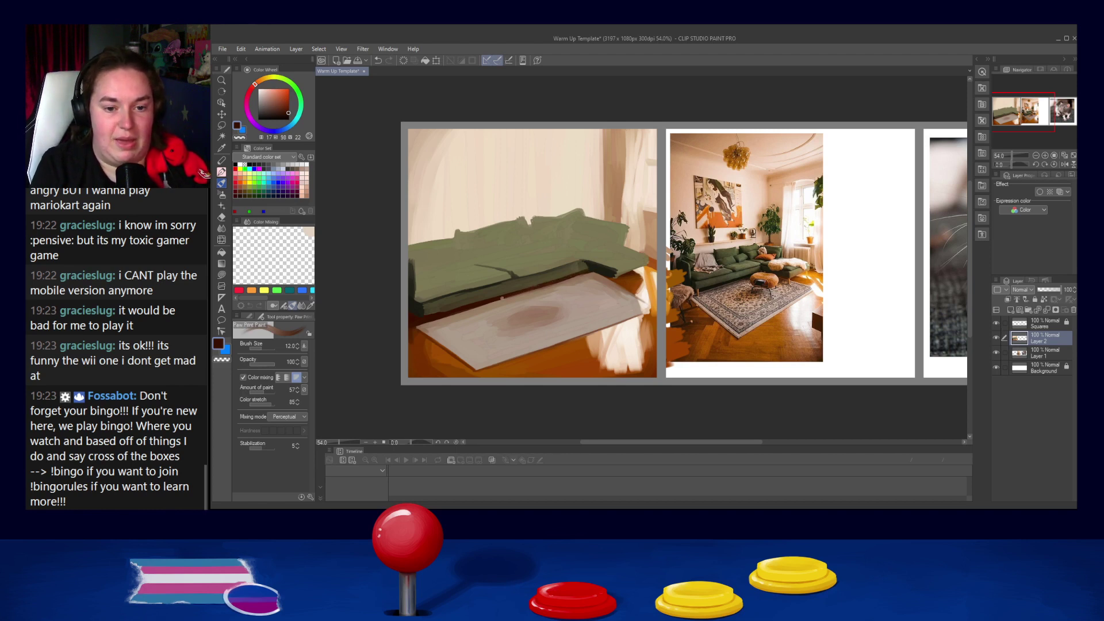
Step: Touch up the sofa's front panel beside the window-end seat corner with sampled greens at brush size 12
left_click(582, 266, "alt")
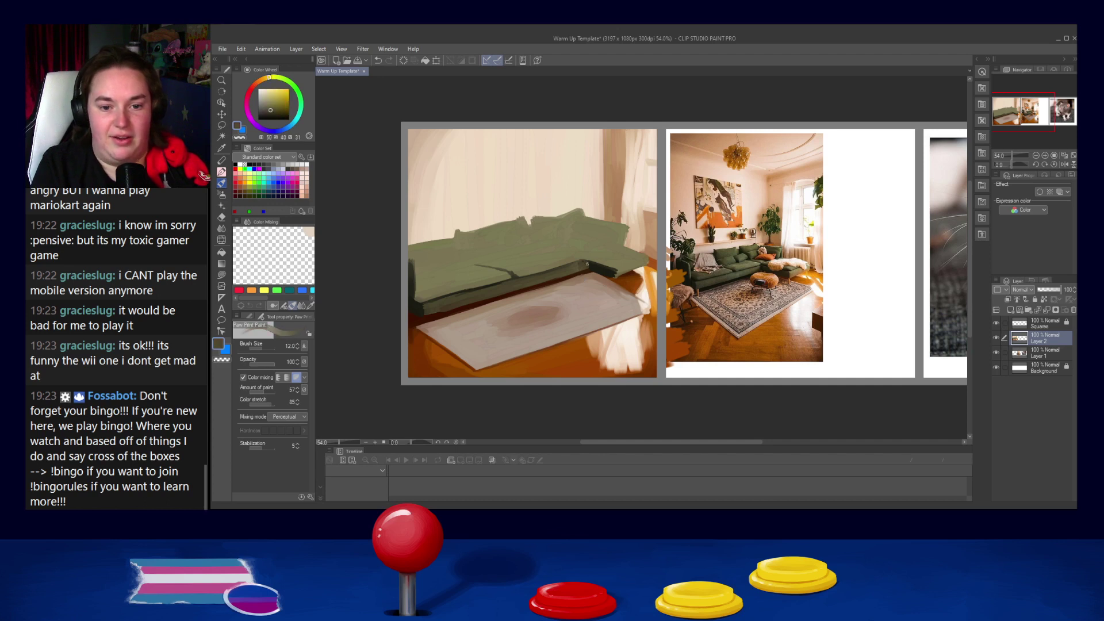
left_click(587, 255, "alt")
left_click(582, 264, "alt")
left_click(564, 274, "alt")
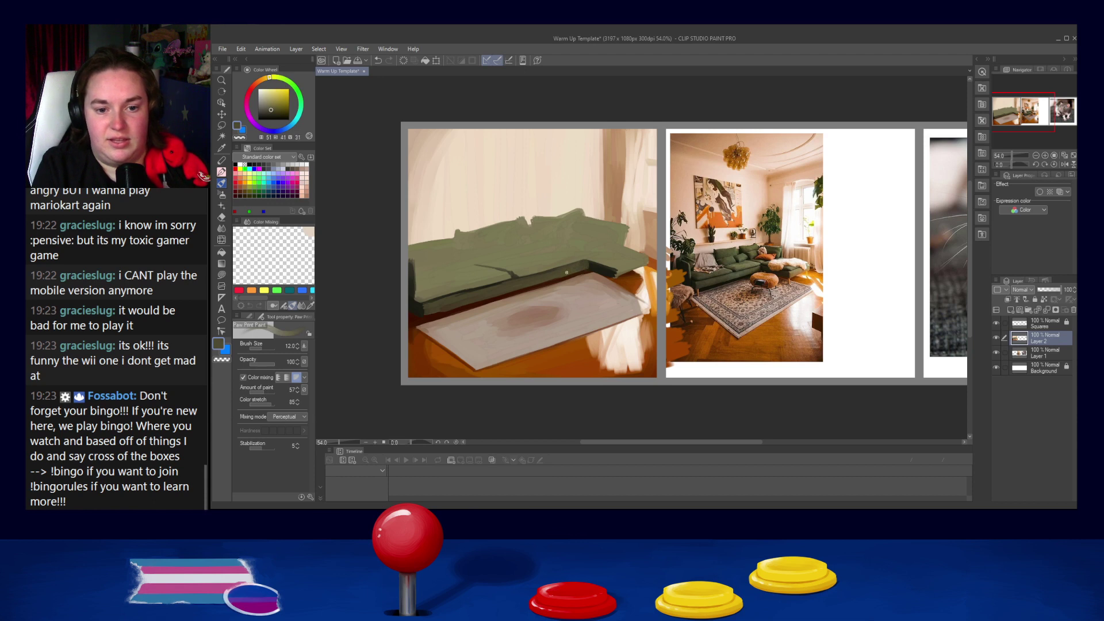
Step: Paint a near-black green shadow line under the window-side seat cushion, from the seat corner toward the sofa's middle, at brush size 10
left_click(606, 270, "alt")
key("[")
key("[")
key("[")
key("[")
key("[")
left_click_drag(556, 248, 577, 256)
key("ctrl+z")
key("bracketright")
key("bracketright")
key("bracketright")
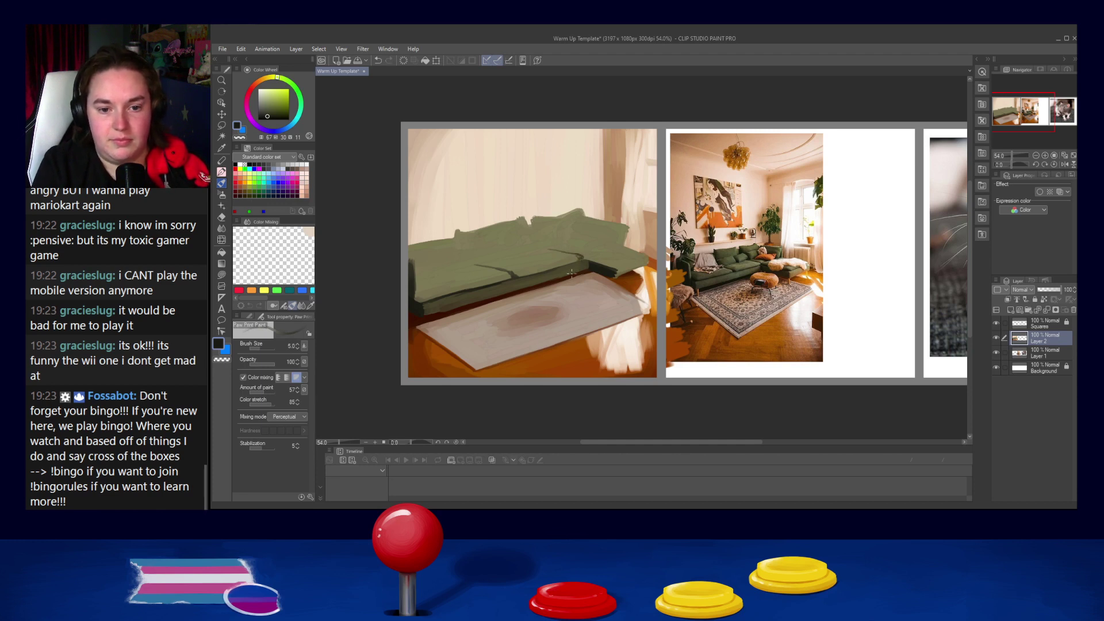
left_click_drag(578, 259, 518, 275)
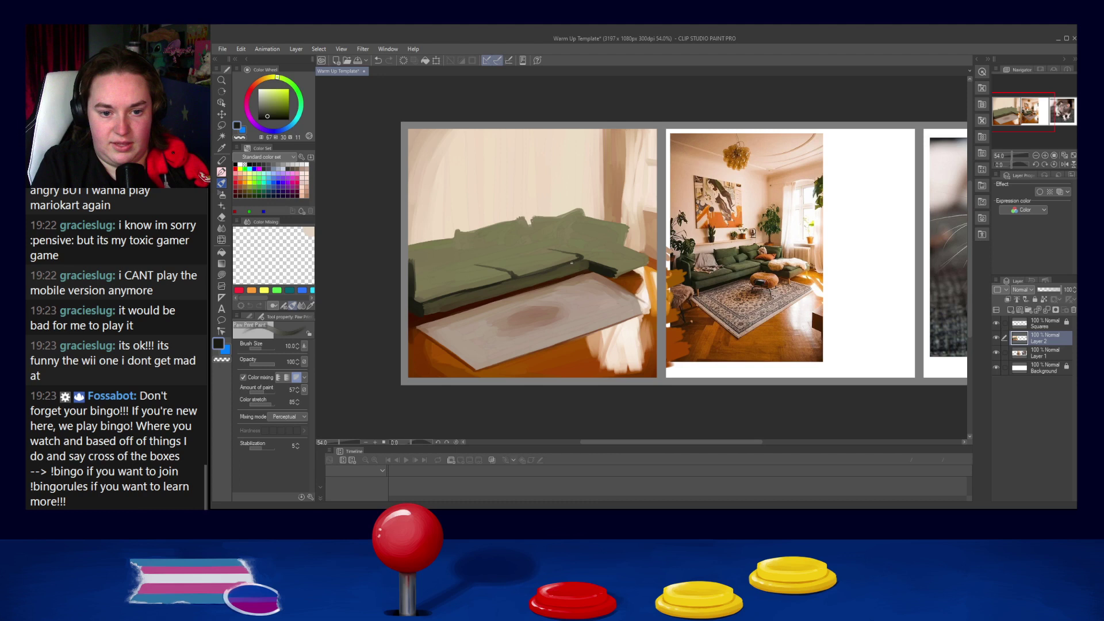
Step: Soften the seat seam and the near-end front panel with sampled greens at brush size 10
left_click(545, 272, "alt")
left_click(473, 287, "alt")
left_click(484, 284, "alt")
left_click(432, 307, "alt")
key("ctrl+z")
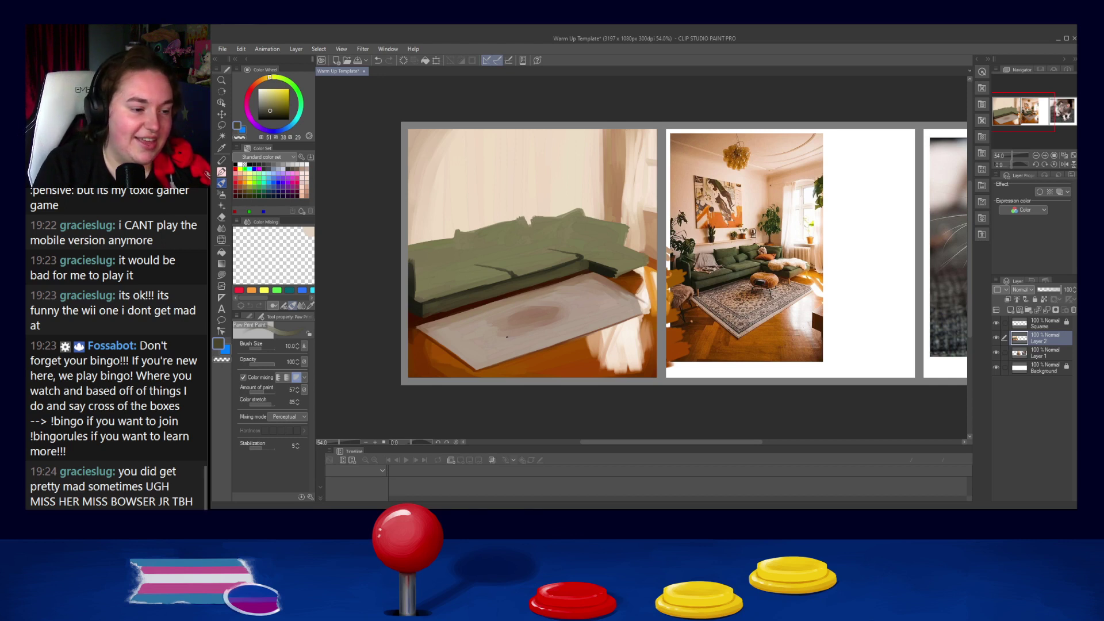
left_click(430, 310, "alt")
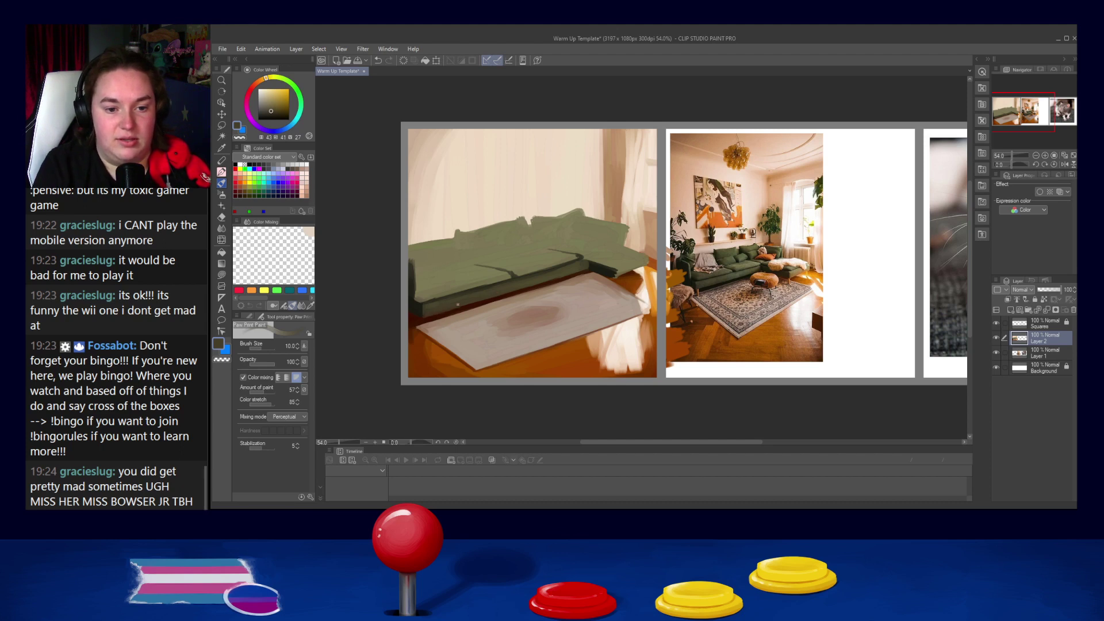
Step: Clean up the window-end seat's edges with sampled dark green, floor brown and sofa green at brush size 10
left_click(614, 278, "alt")
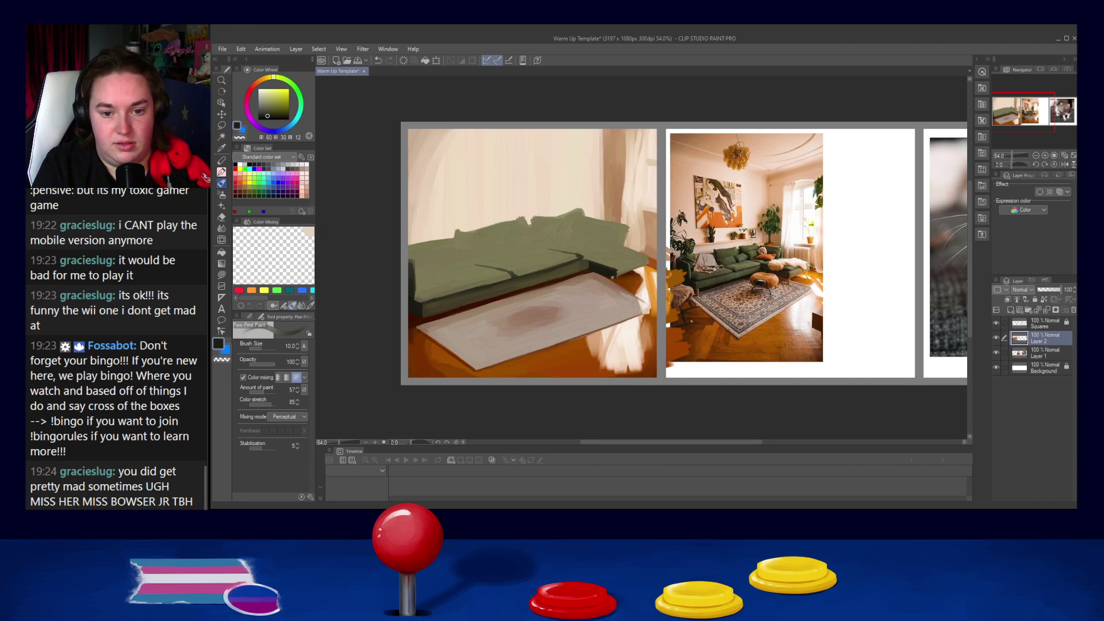
left_click(650, 276, "alt")
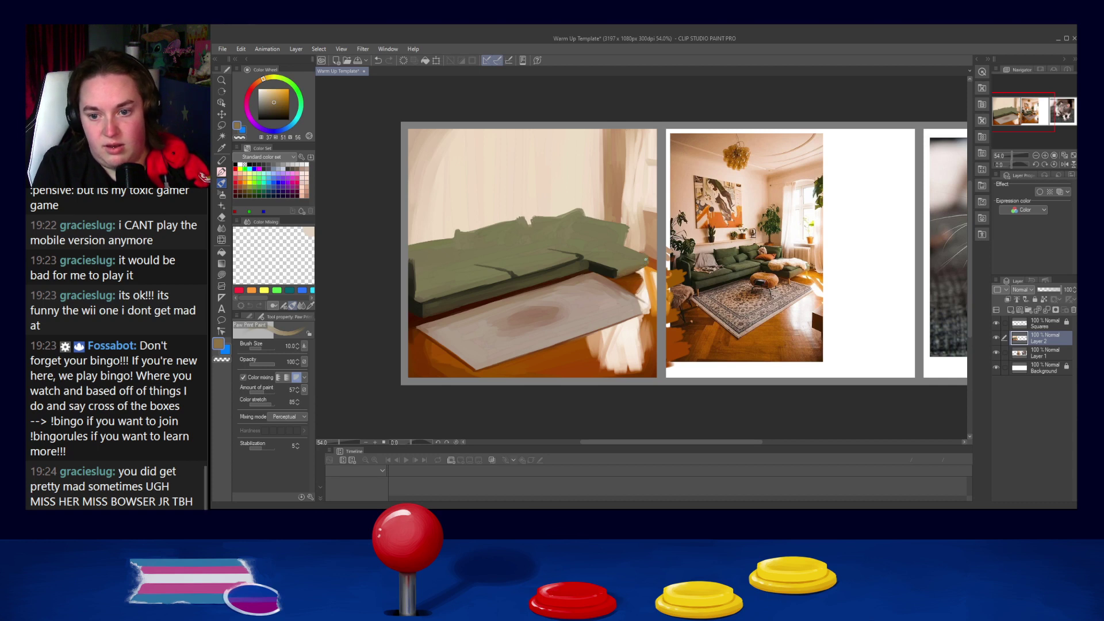
left_click(611, 274, "alt")
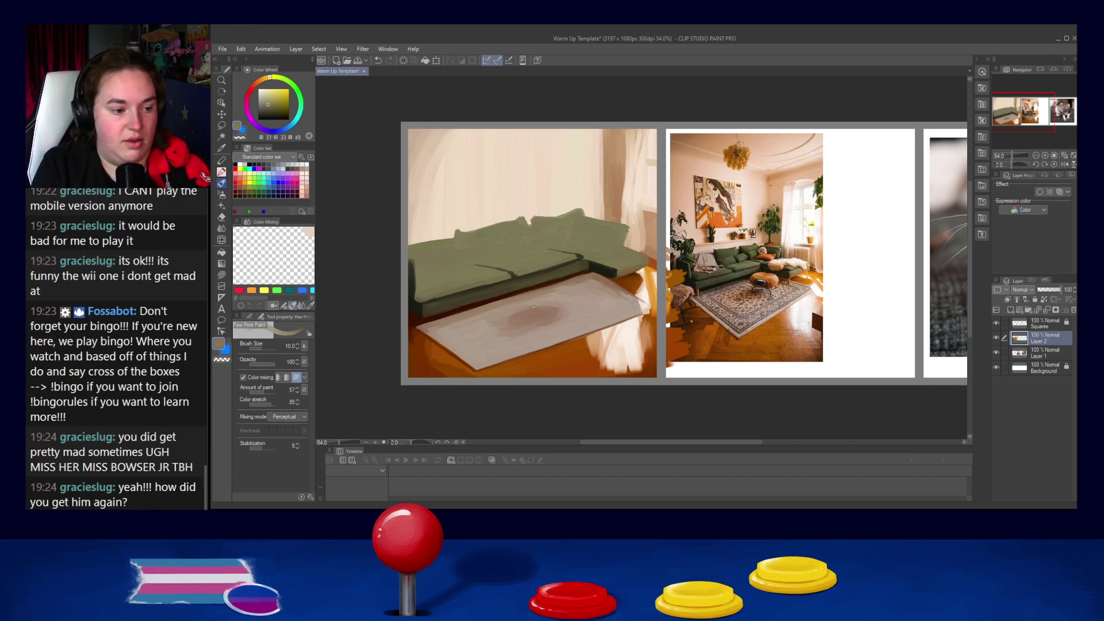
left_click(634, 264, "alt")
left_click_drag(588, 257, 618, 267)
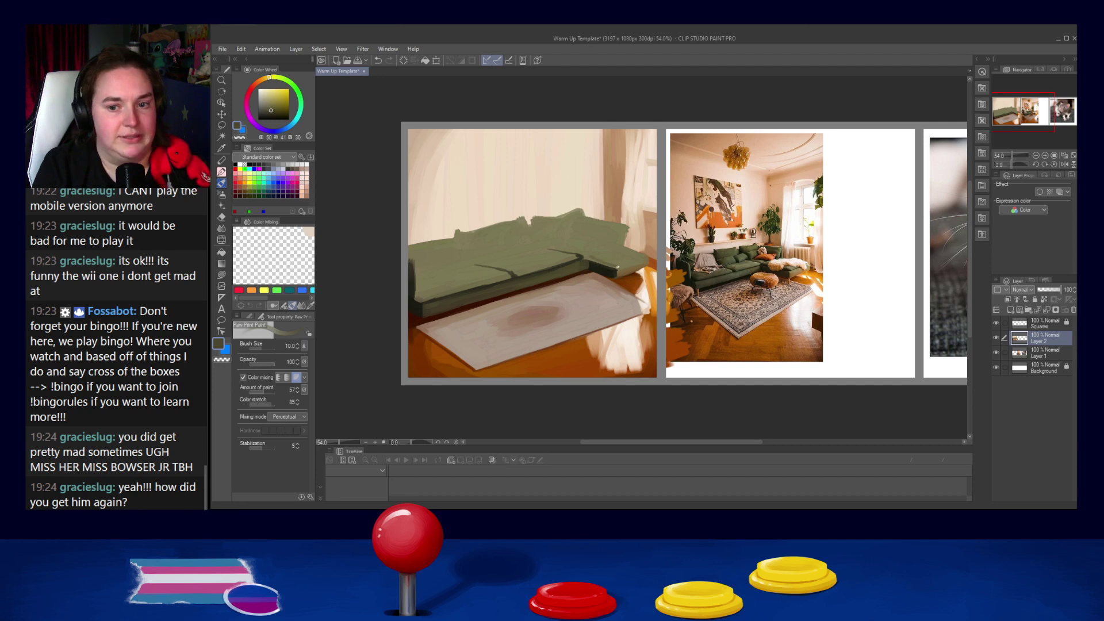
left_click(588, 267, "alt")
left_click_drag(586, 257, 617, 265)
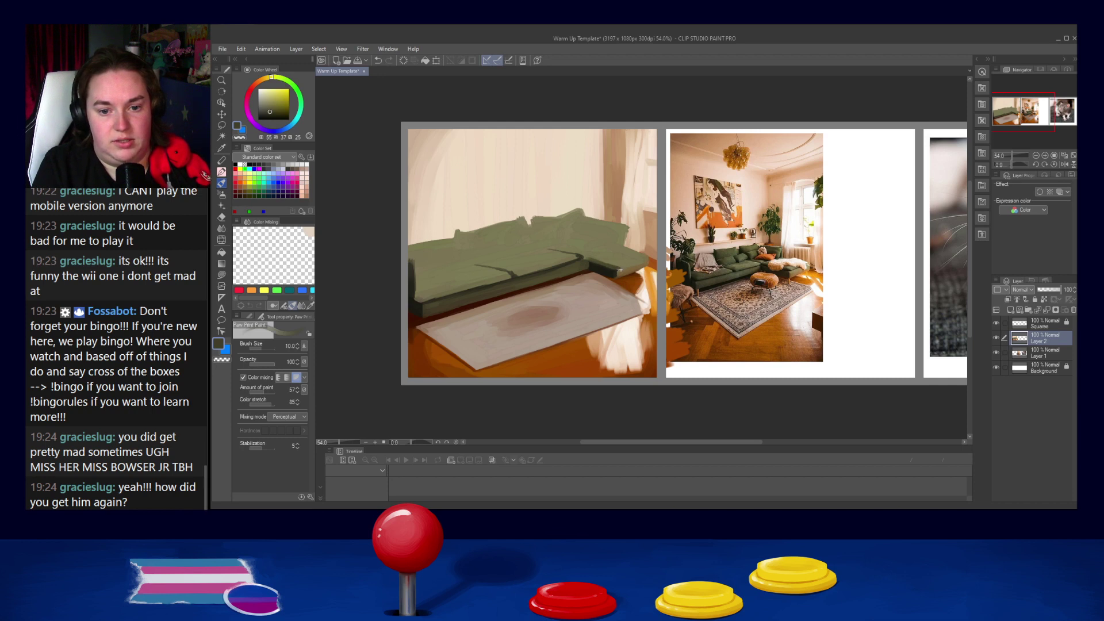
Step: Add thin dark green detail along the window-end seat's front edge at brush size 3
left_click(609, 274, "alt")
key("bracketleft")
key("bracketleft")
key("bracketleft")
key("bracketleft")
key("bracketleft")
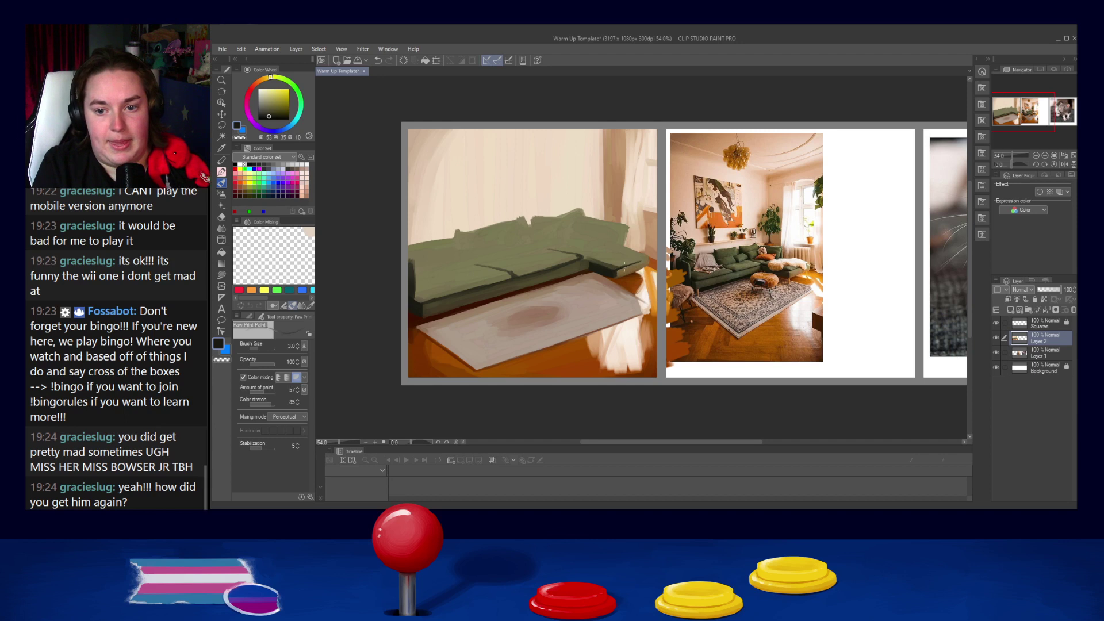
Step: Paint a pale throw over the window-end seat with off-white sampled from the reference photo's throw, enlarging the brush to size 17
left_click(266, 91)
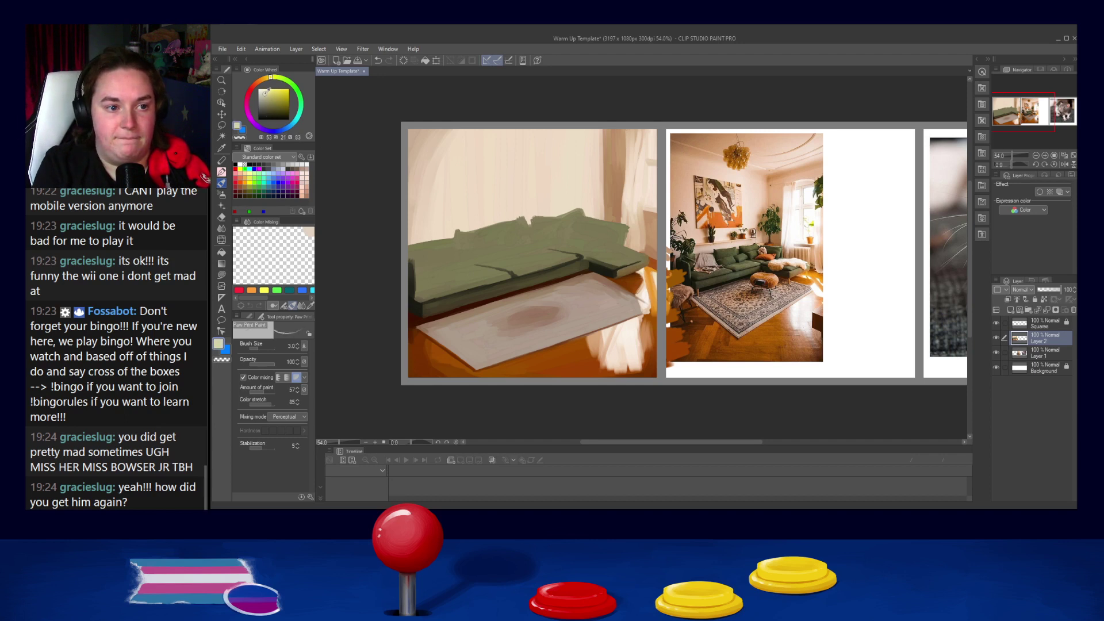
left_click(795, 261, "alt")
key("bracketright")
key("bracketright")
key("bracketright")
key("bracketright")
key("bracketright")
key("bracketright")
key("bracketright")
left_click_drag(615, 246, 638, 259)
key("bracketright")
key("bracketright")
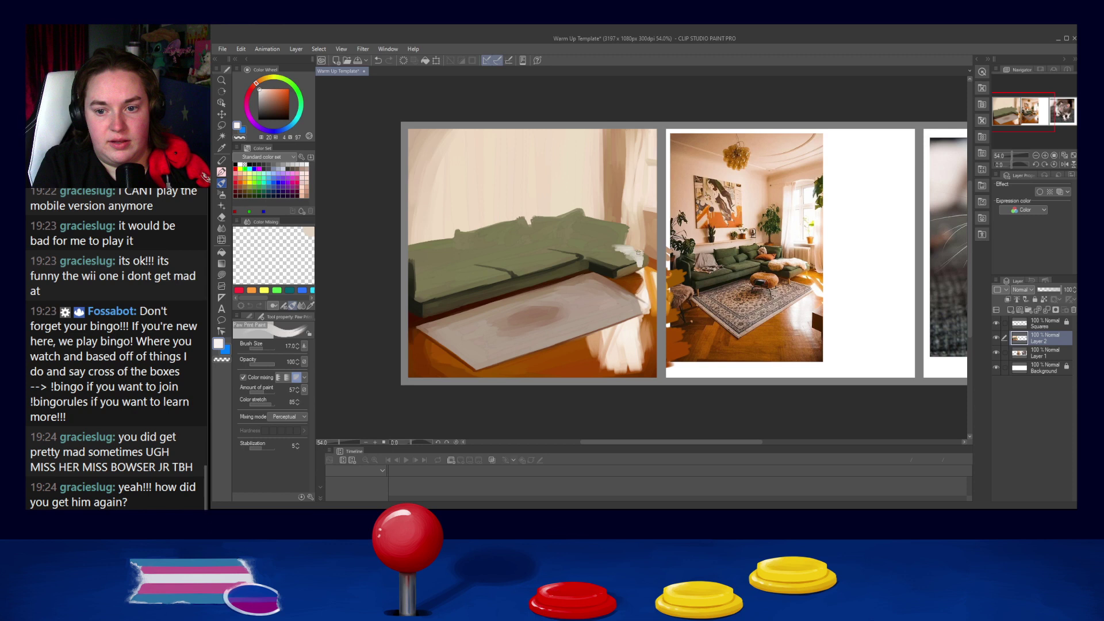
left_click_drag(627, 246, 633, 248)
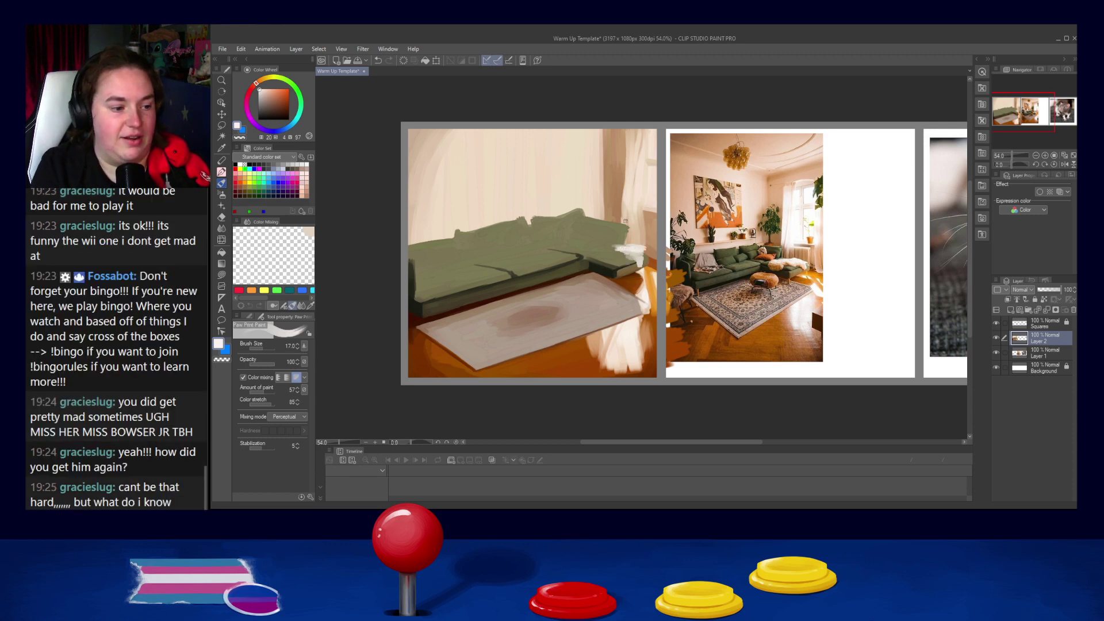
Step: Fill out the throw over the window-end seat with off-white, and shade its lower folds with tan sampled from the reference at brush size 12
mouse_move(627, 249)
left_mouse_down()
mouse_move(634, 255)
mouse_move(596, 256)
mouse_move(612, 257)
left_mouse_up()
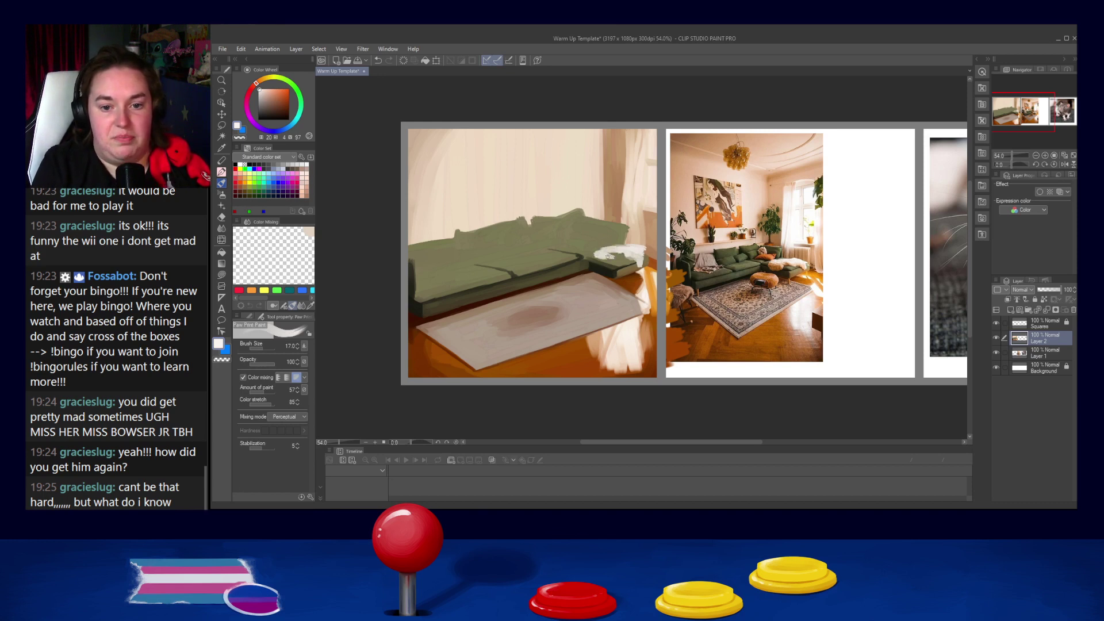
left_click_drag(617, 246, 592, 255)
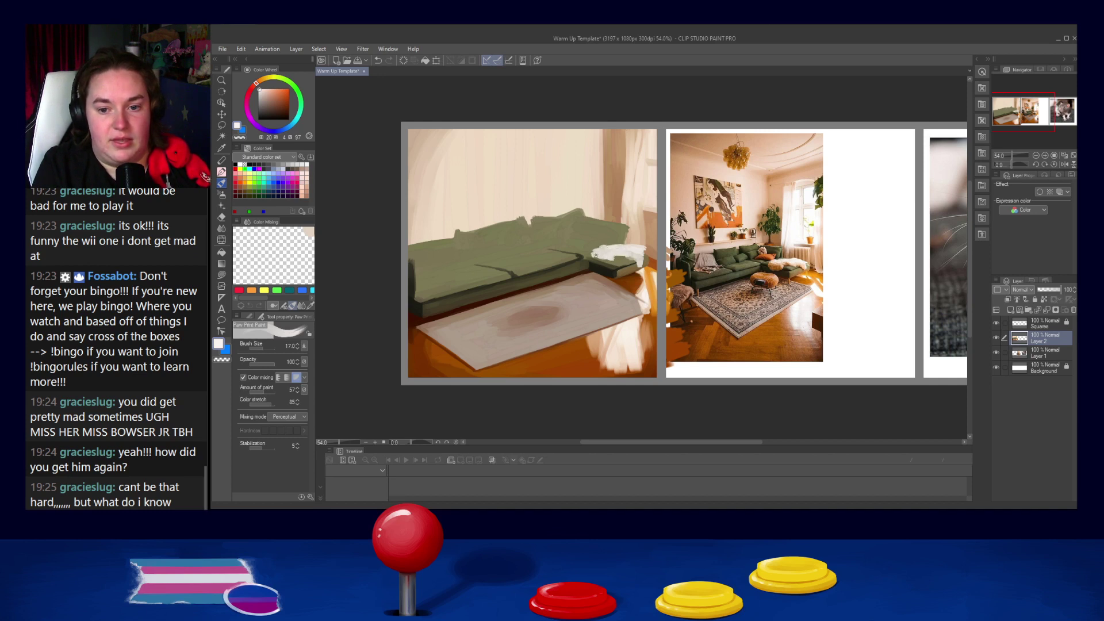
left_click(639, 275, "alt")
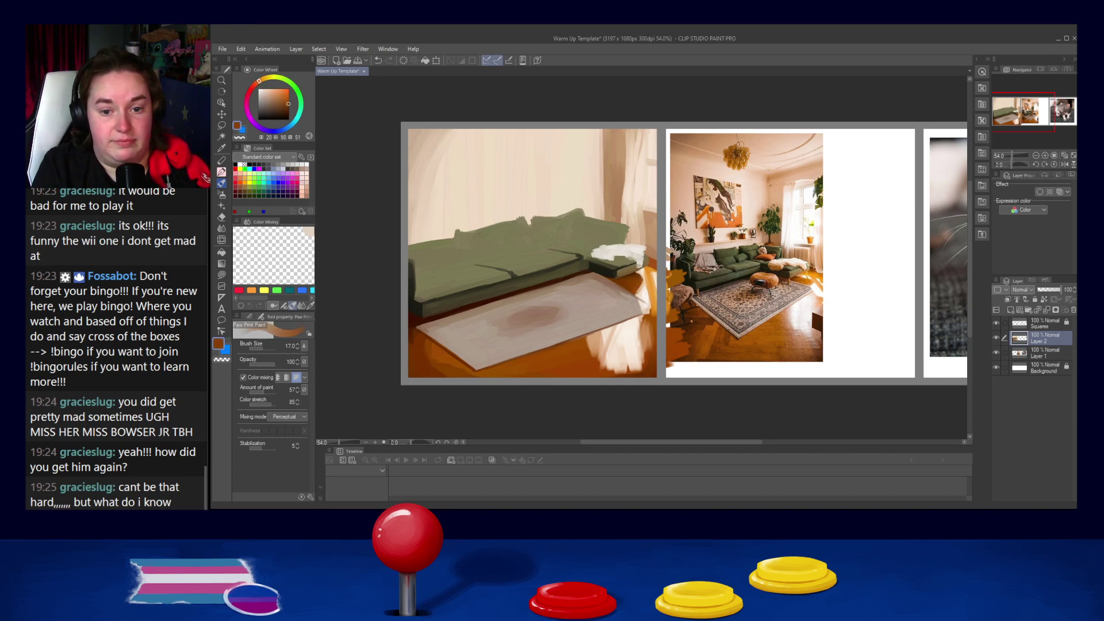
key("bracketleft")
key("bracketleft")
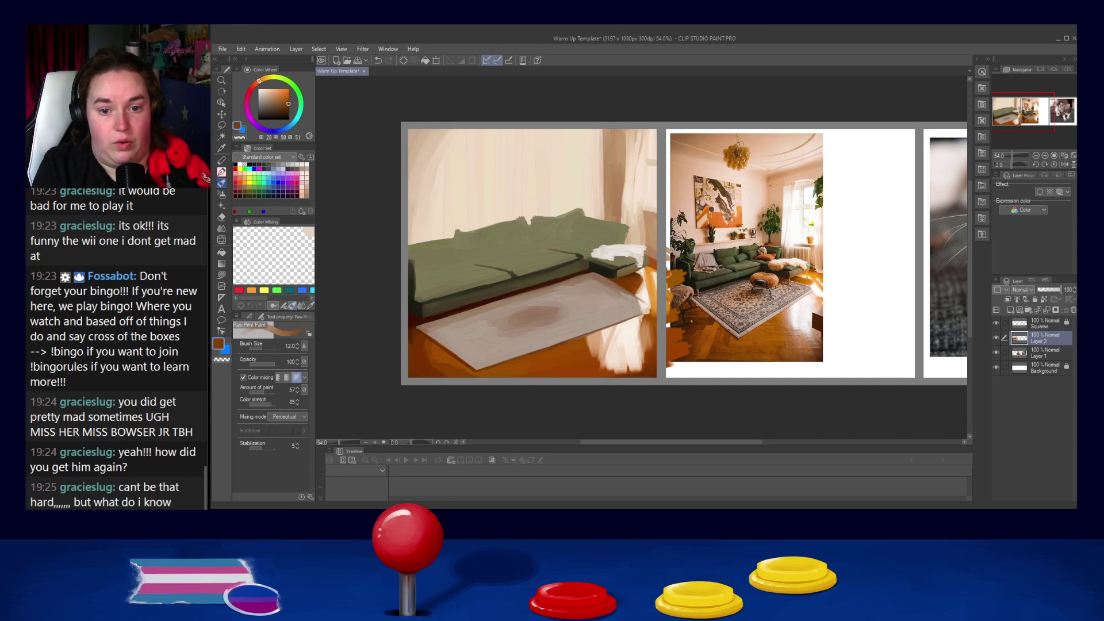
left_click(787, 262, "alt")
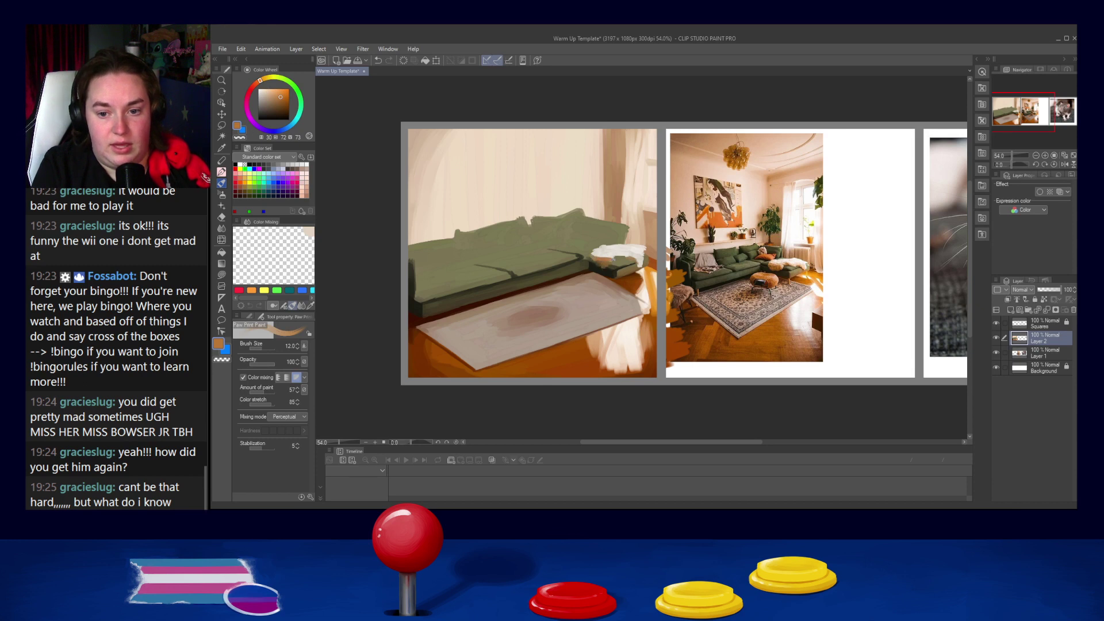
left_click(596, 254, "alt")
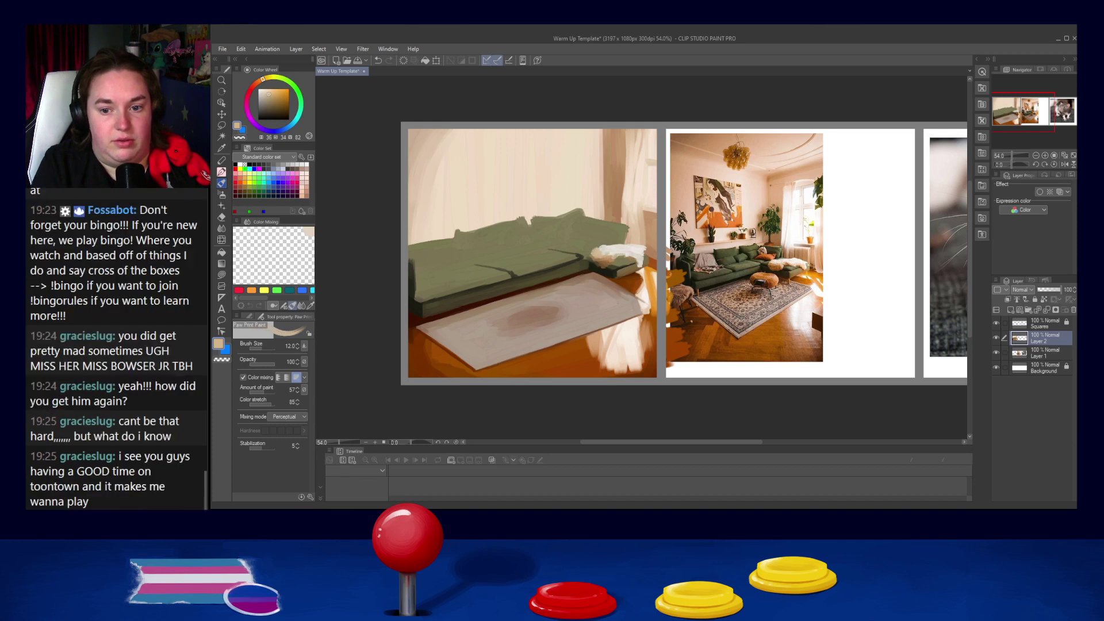
left_click(607, 265, "alt")
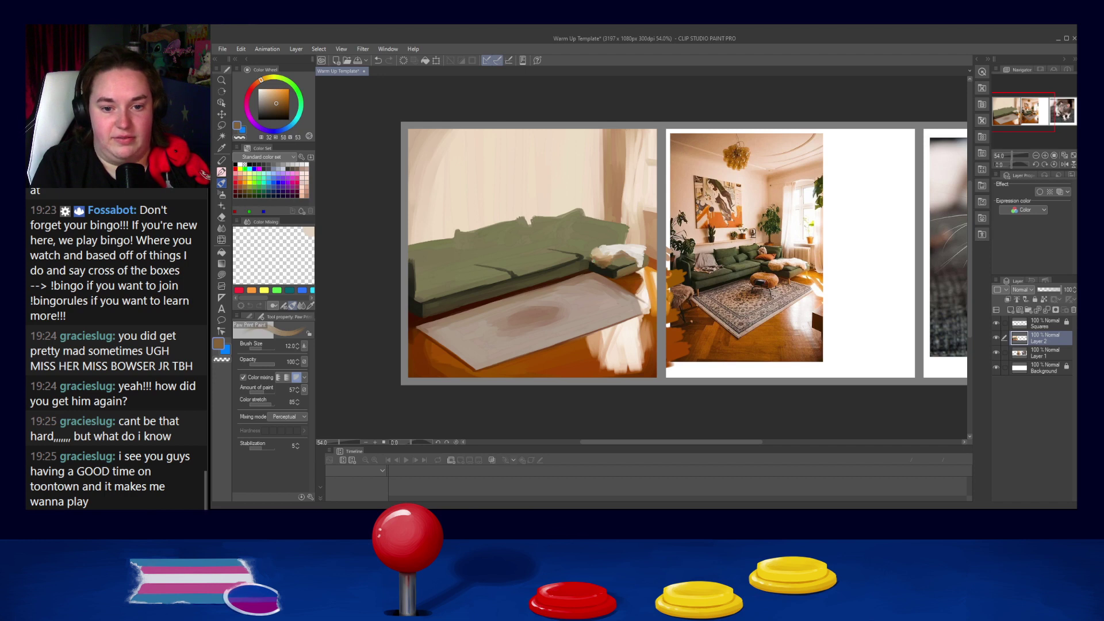
Step: Blend the throw's near folds by alternating sampled tan, brown and off-white at brush size 12
left_click(597, 252, "alt")
left_click(599, 259, "alt")
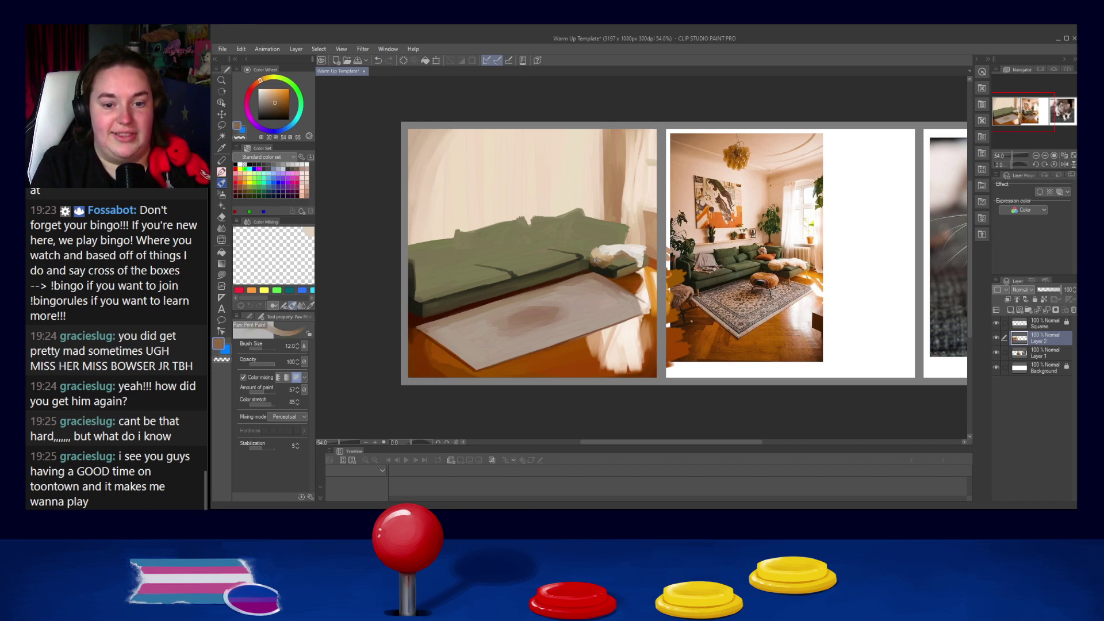
left_click(599, 256, "alt")
left_click(600, 252, "alt")
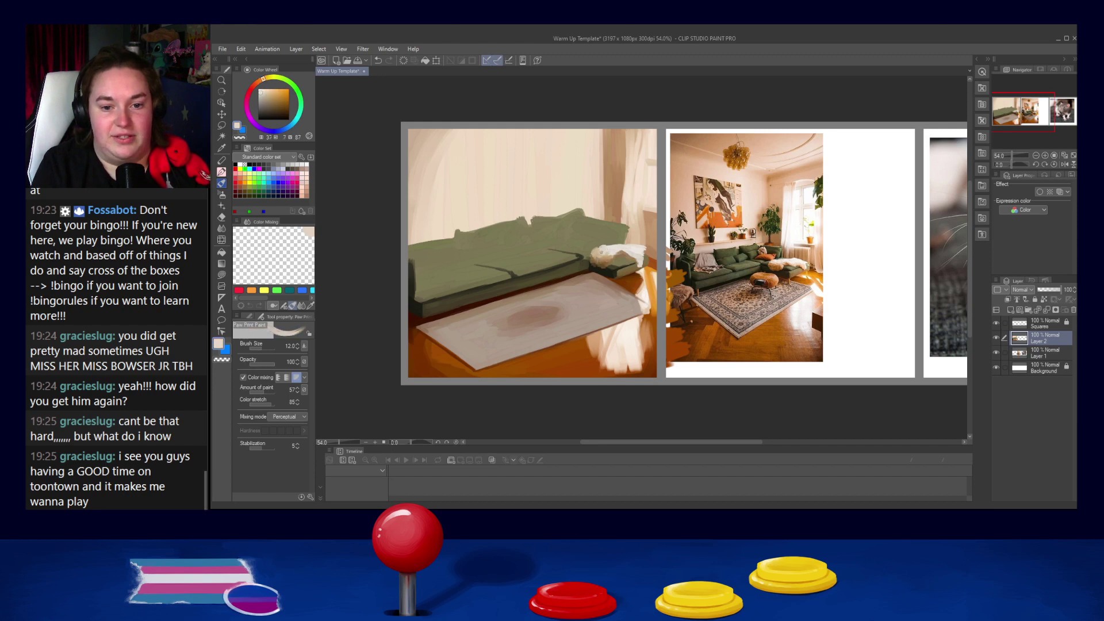
left_click(618, 253, "alt")
left_click(611, 251, "alt")
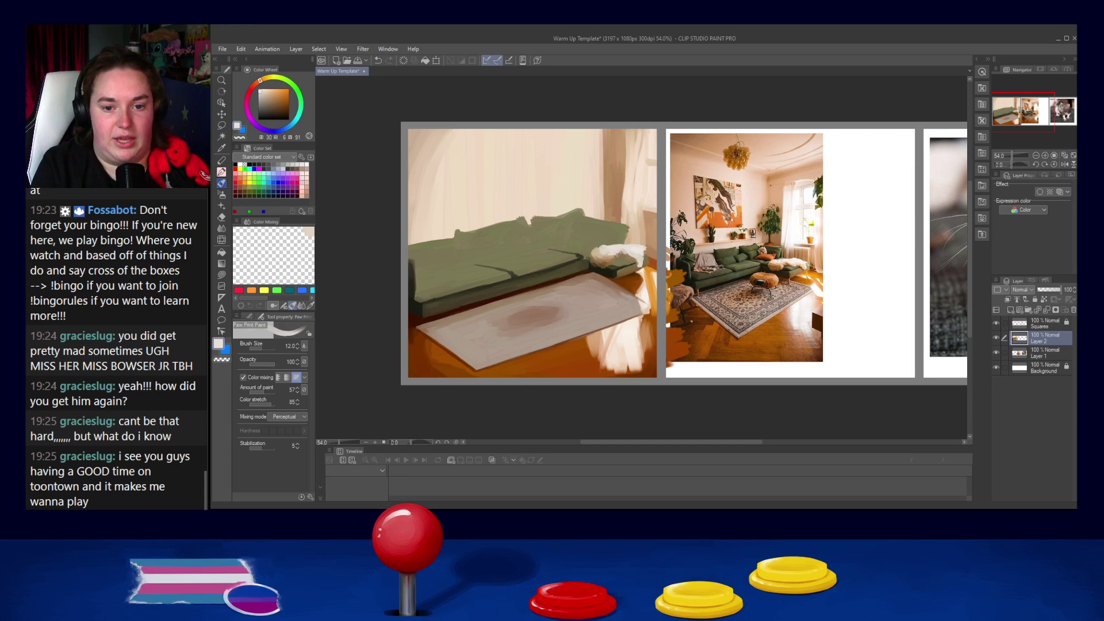
Step: Model the window-side folds of the throw with sampled warm shadow tones and off-white
left_click(628, 259, "alt")
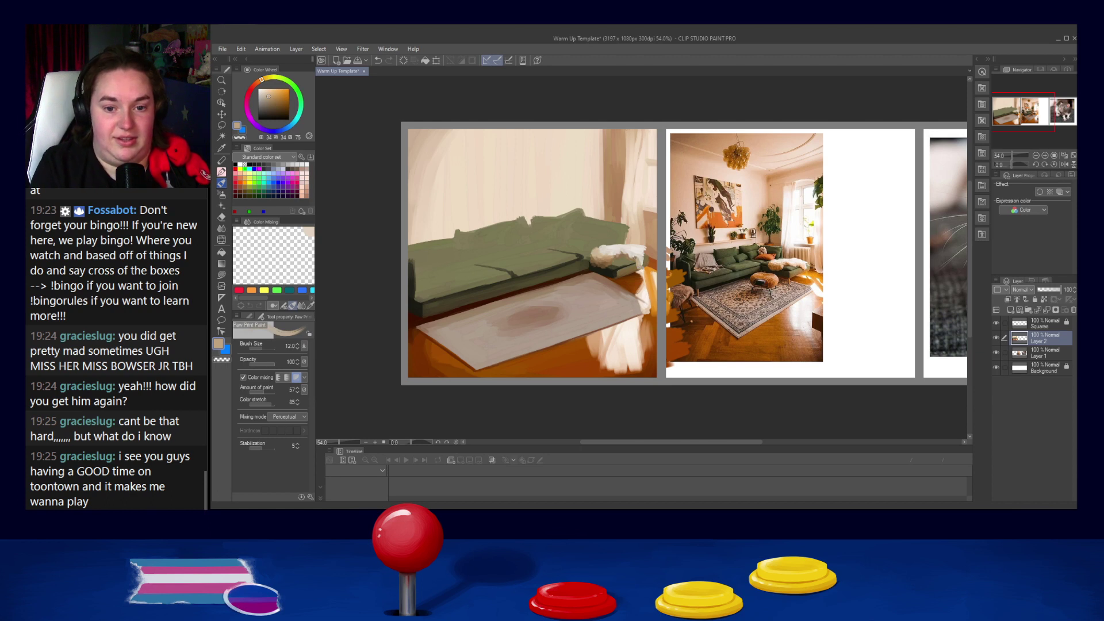
left_click(634, 249, "alt")
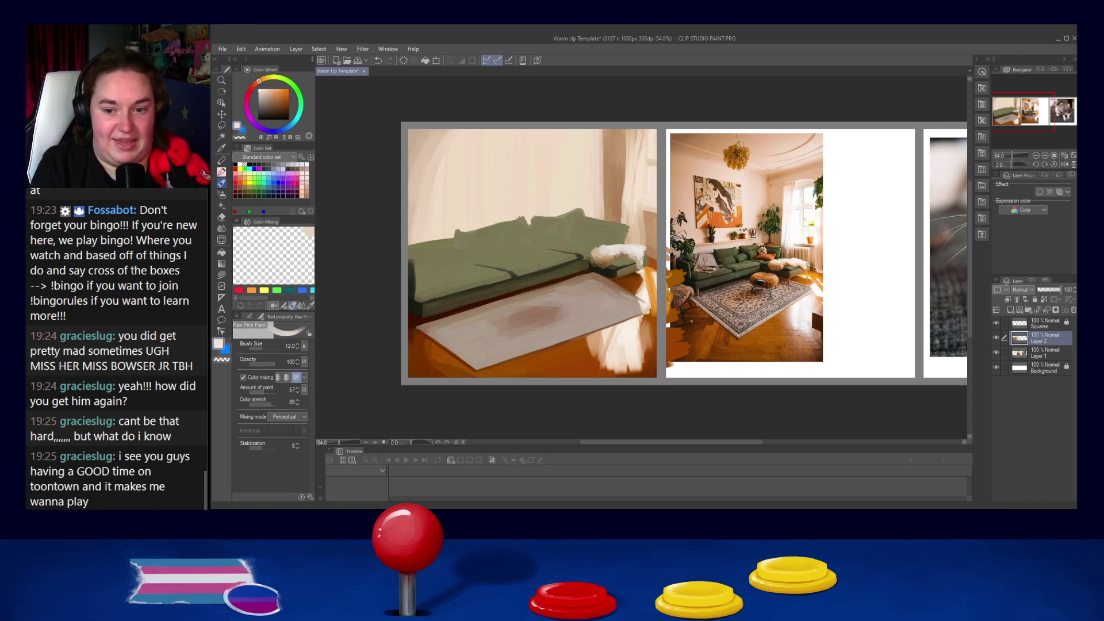
left_click(645, 247, "alt")
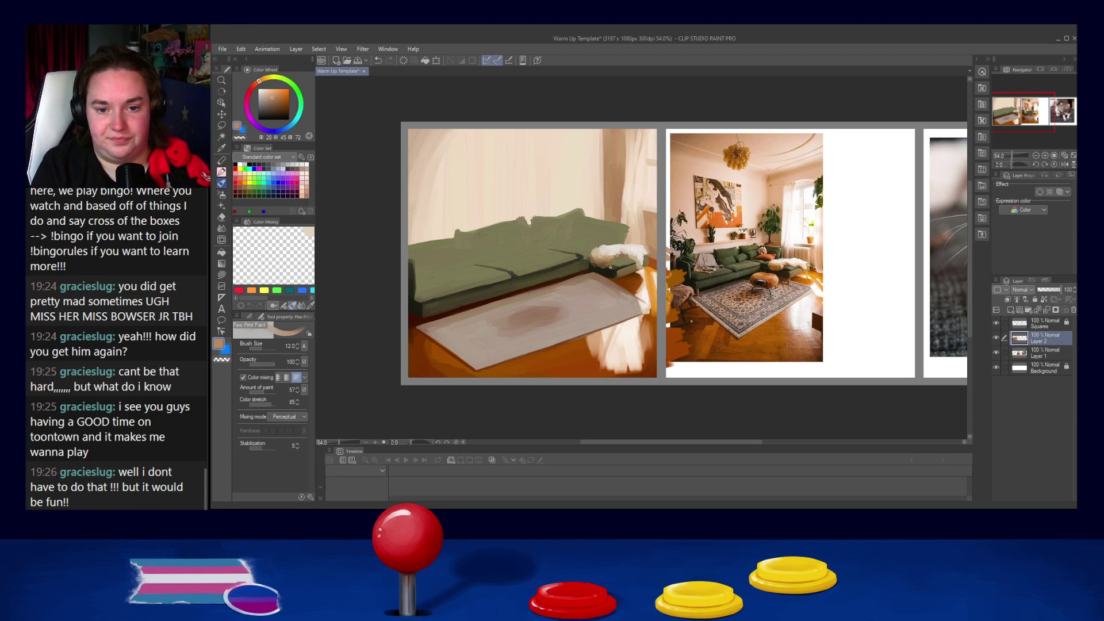
left_click(607, 251, "alt")
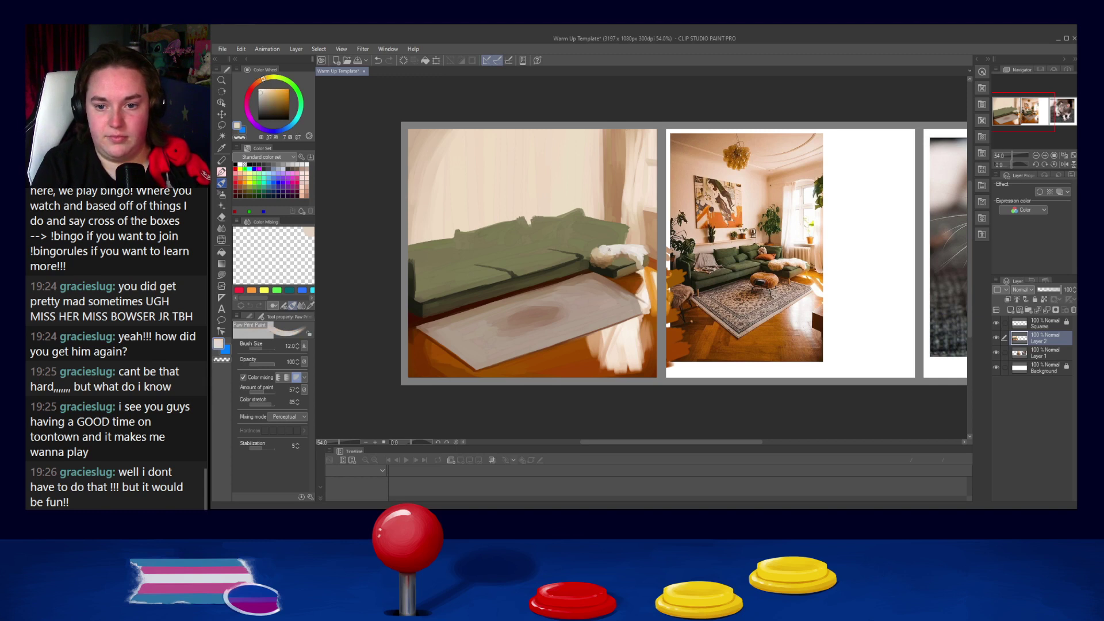
Step: Block in dark green shadow on the sofa's window-end back corner, enlarging the brush to size 17 and up to 30
left_click(576, 268, "alt")
key("bracketright")
key("bracketright")
left_click_drag(588, 235, 605, 239)
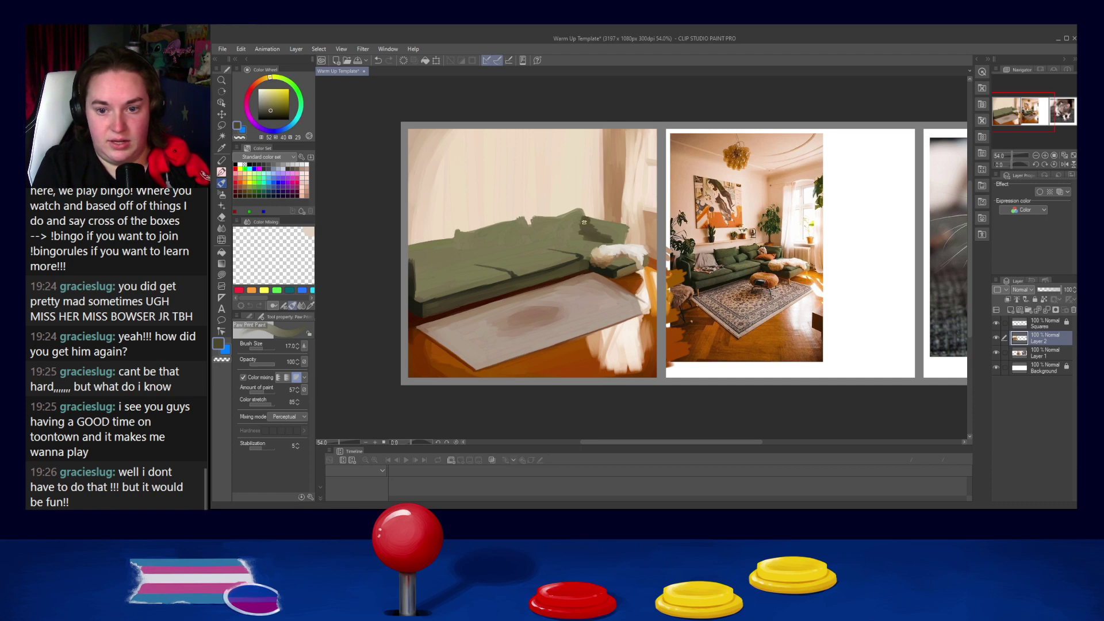
key("bracketright")
key("bracketright")
left_click_drag(593, 223, 610, 237)
left_click(622, 234, "alt")
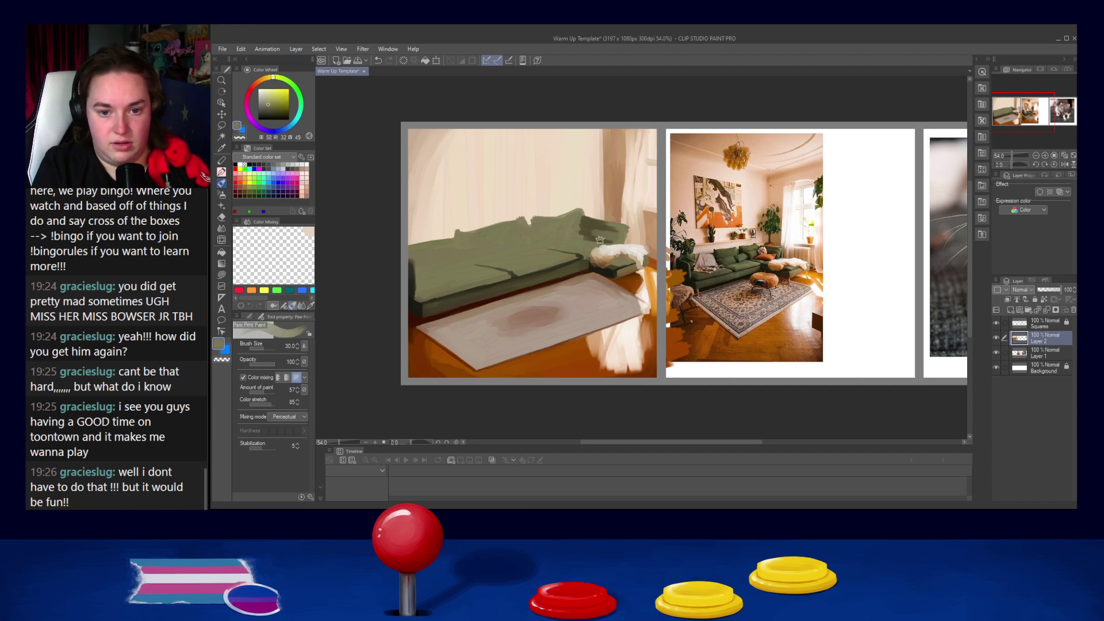
Step: Refine the shaded back corner and window-end arm by blending sampled dark and mid greens at brush size 15
left_click(593, 239, "alt")
key("bracketleft")
key("bracketleft")
key("bracketleft")
key("bracketleft")
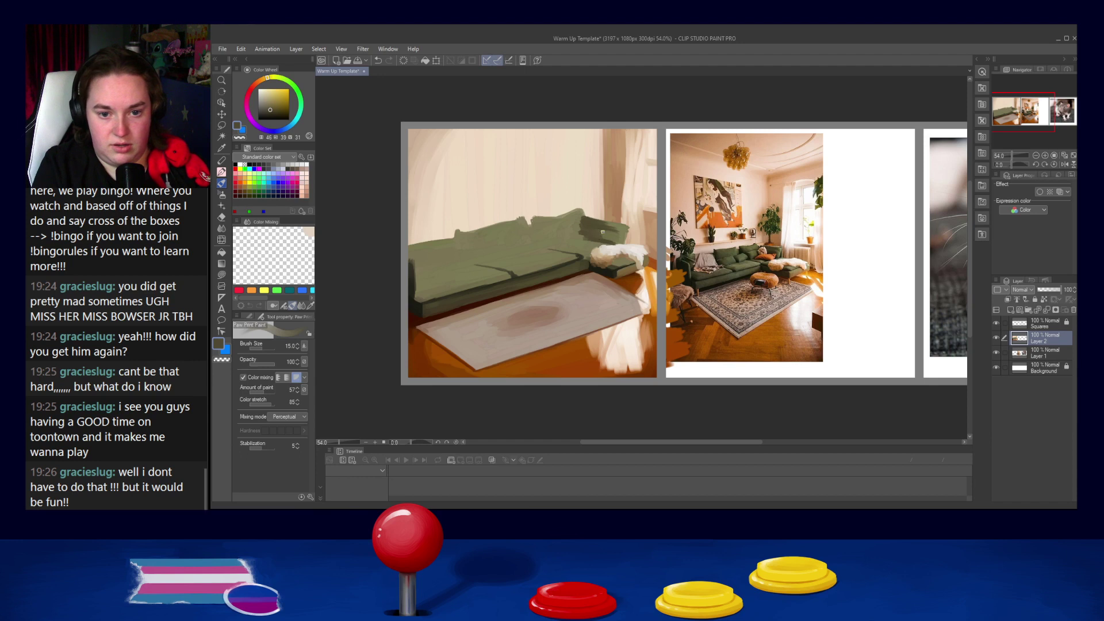
left_click(608, 233, "alt")
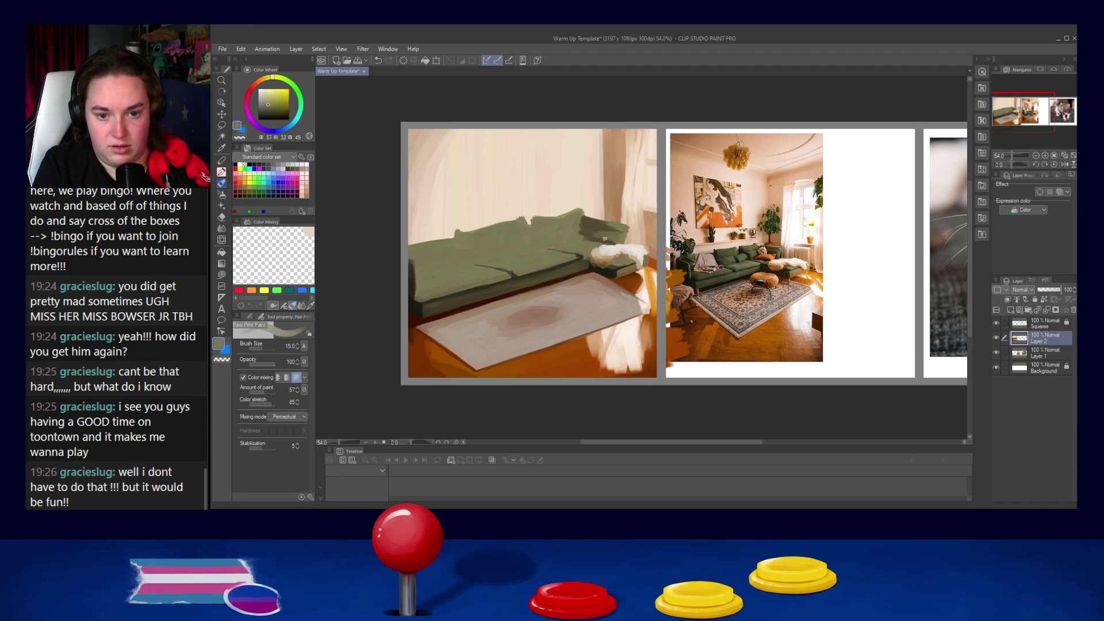
left_click(583, 233, "alt")
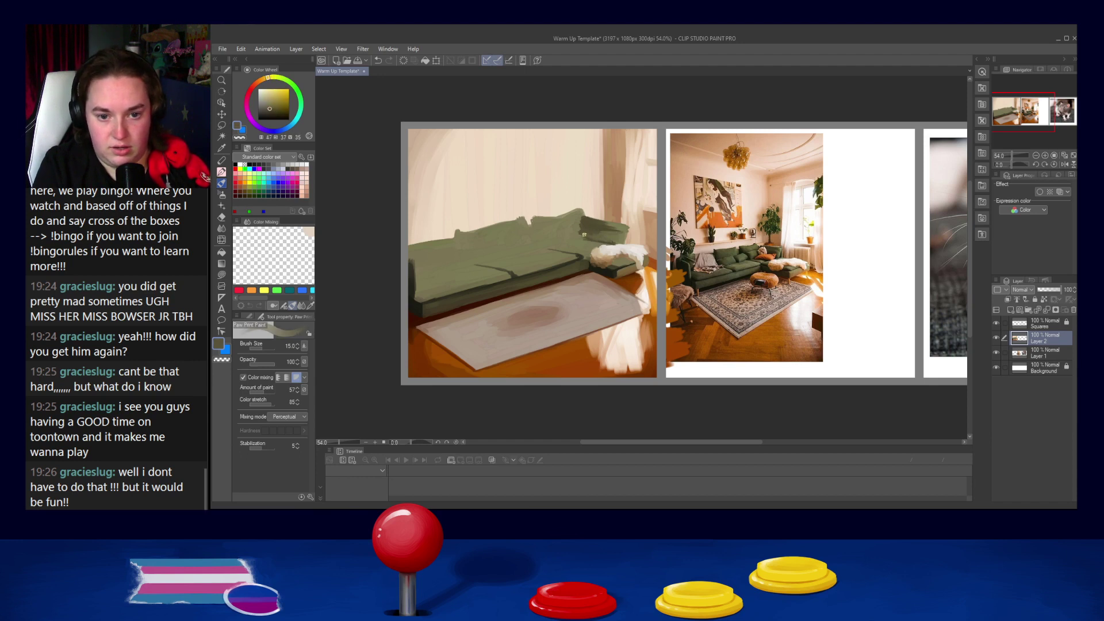
left_click(617, 227, "alt")
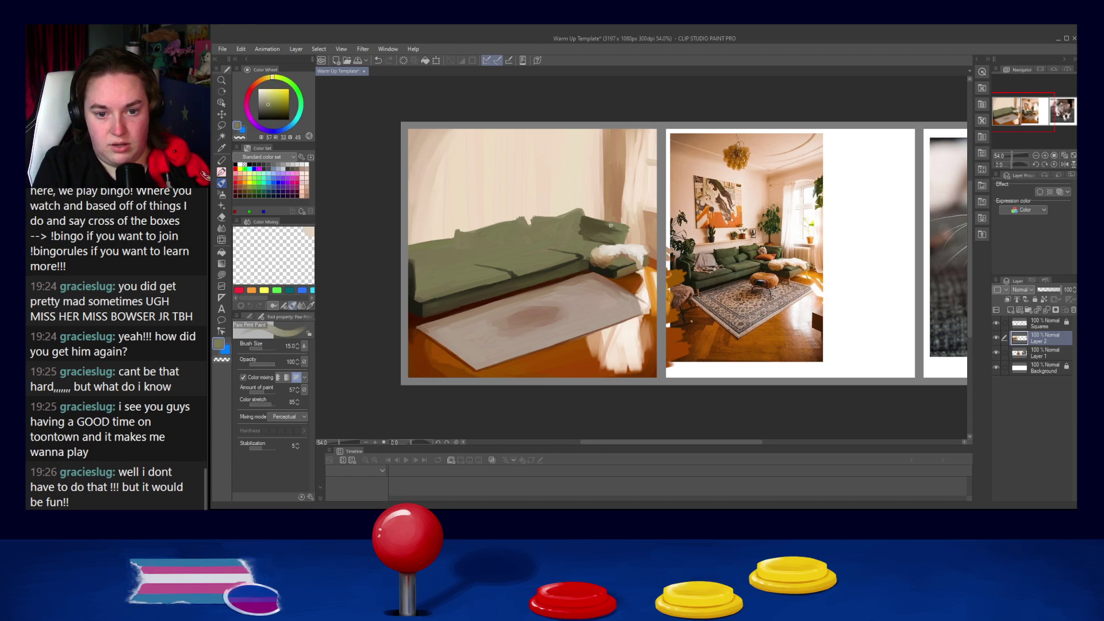
left_click(627, 237, "alt")
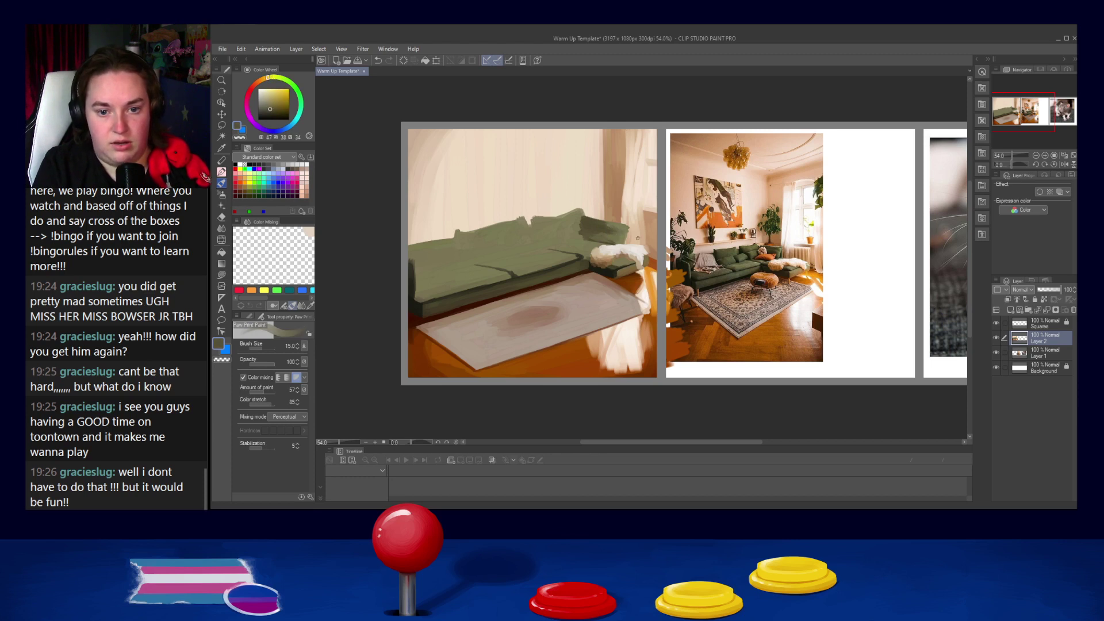
Step: Add thin darker green detail to the window-end arm at brush size 7, and undo the last mid-green stroke
left_click(579, 264, "alt")
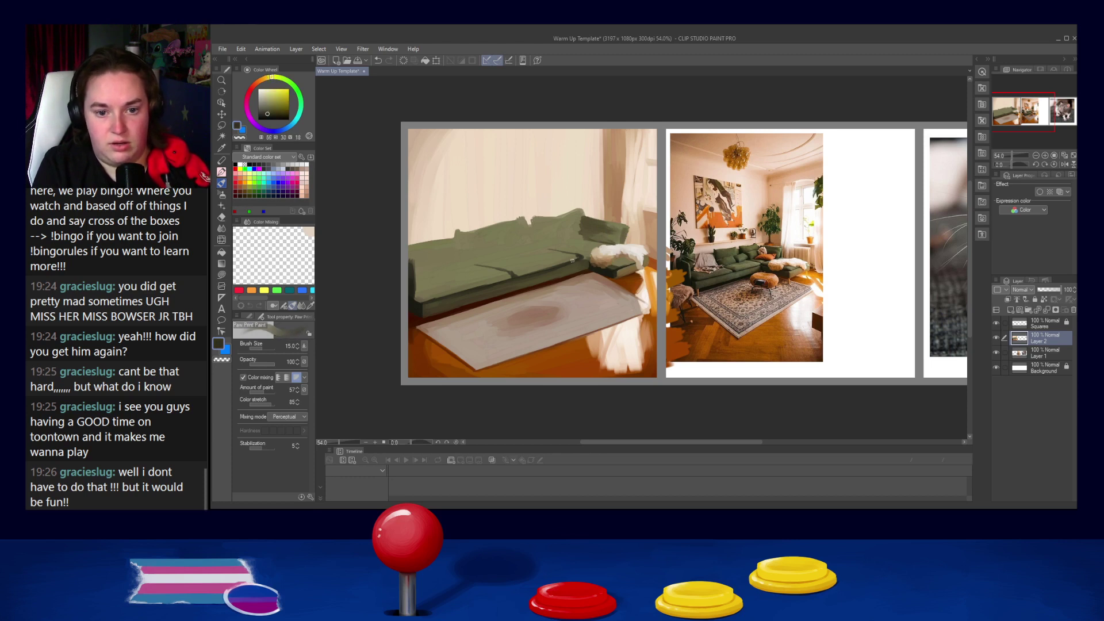
key("[")
key("[")
key("[")
key("[")
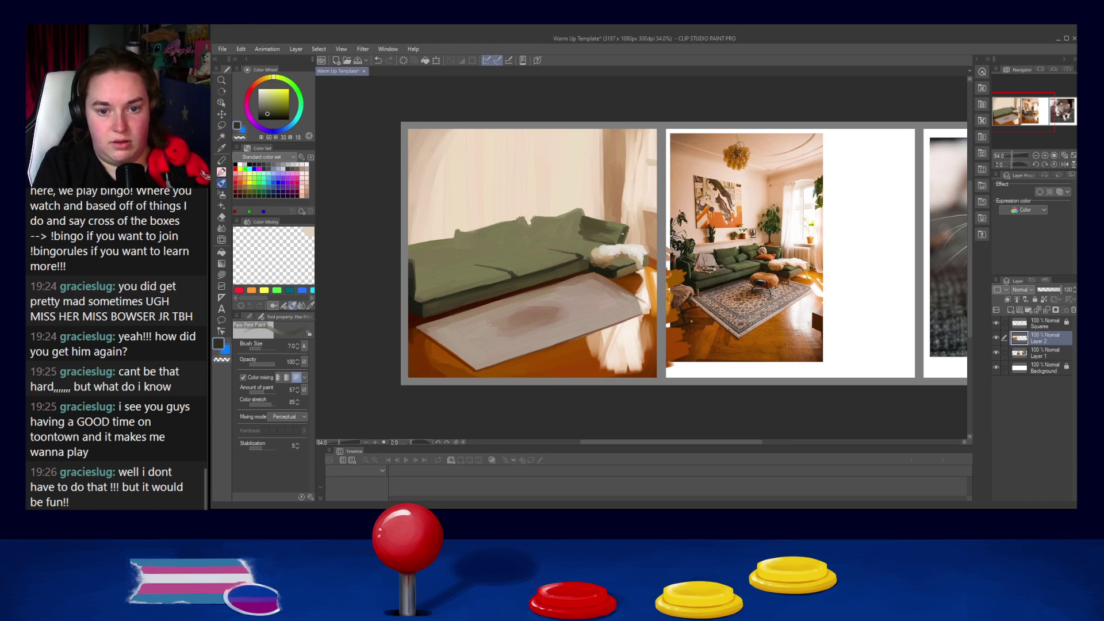
left_click(622, 230, "alt")
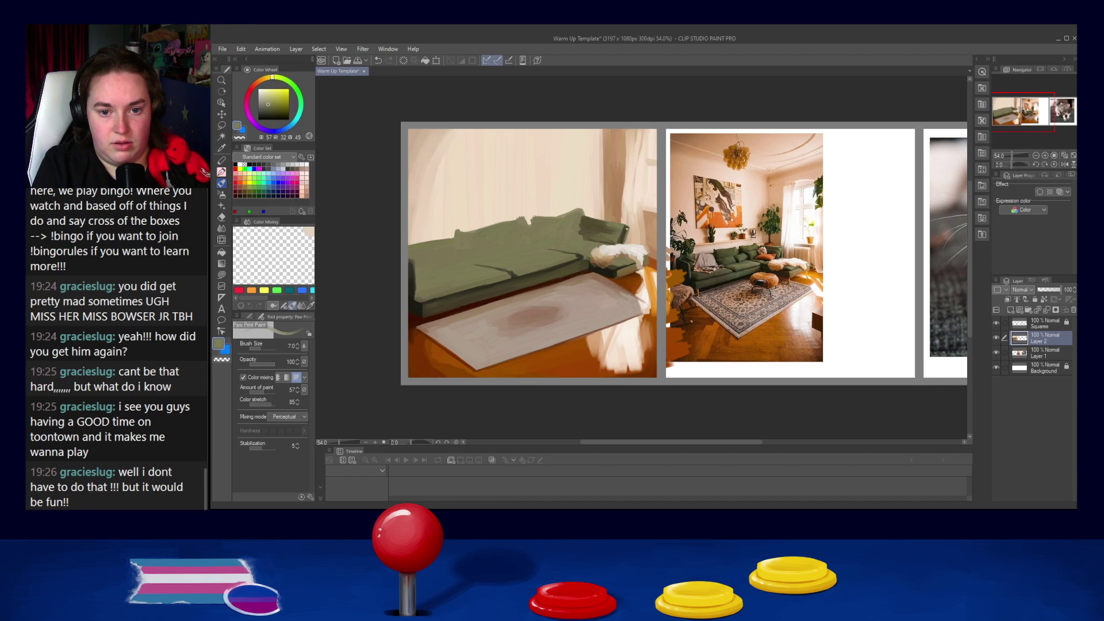
key("ctrl+z")
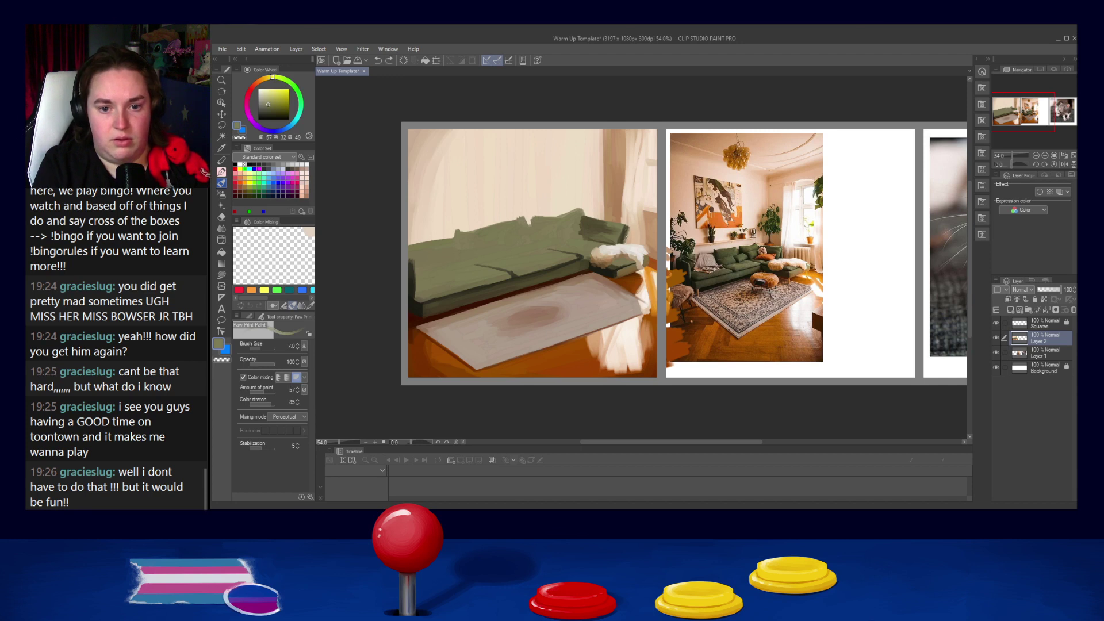
Step: Trim the outer edge of the window-end arm with the sampled beige beside it at brush size 7
left_click(631, 230, "alt")
left_click_drag(629, 226, 626, 237)
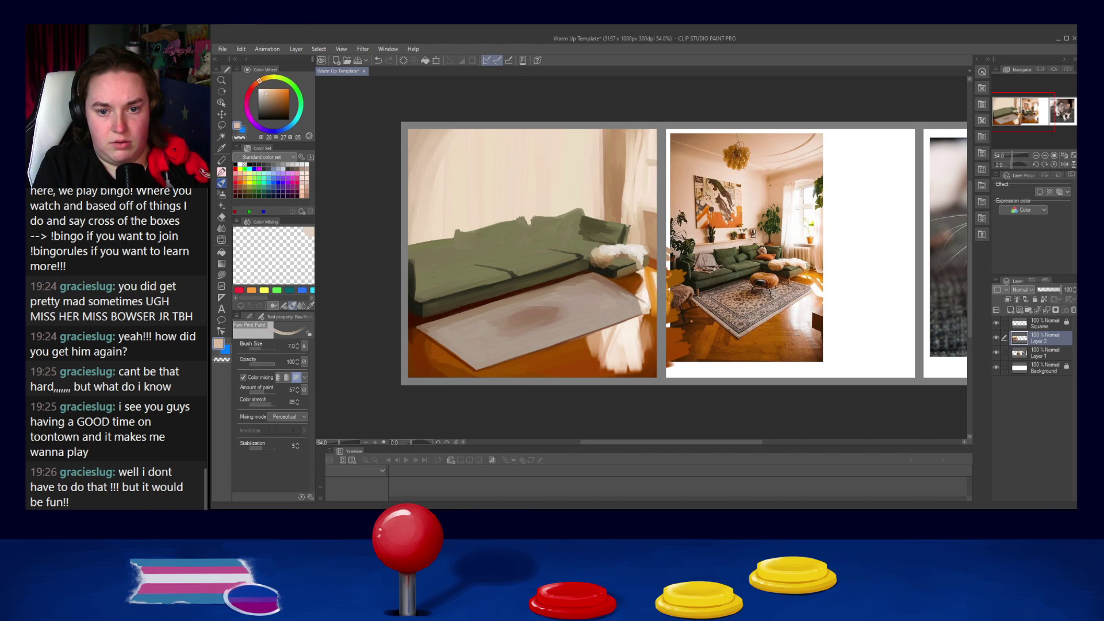
left_click(625, 231, "alt")
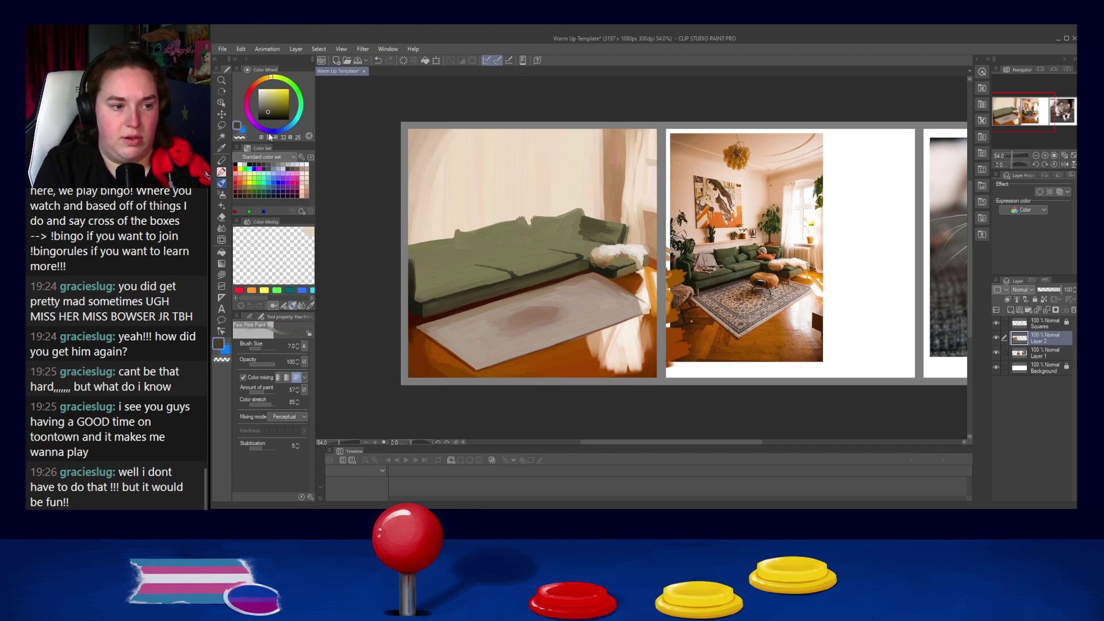
Step: Paint an orange pillow in the sofa's window-end corner with orange sampled from the reference at brush size 17
left_click(770, 255, "alt")
key("bracketright")
key("bracketright")
key("bracketright")
key("bracketright")
key("bracketright")
mouse_move(577, 242)
left_mouse_down()
mouse_move(592, 240)
mouse_move(580, 237)
left_mouse_up()
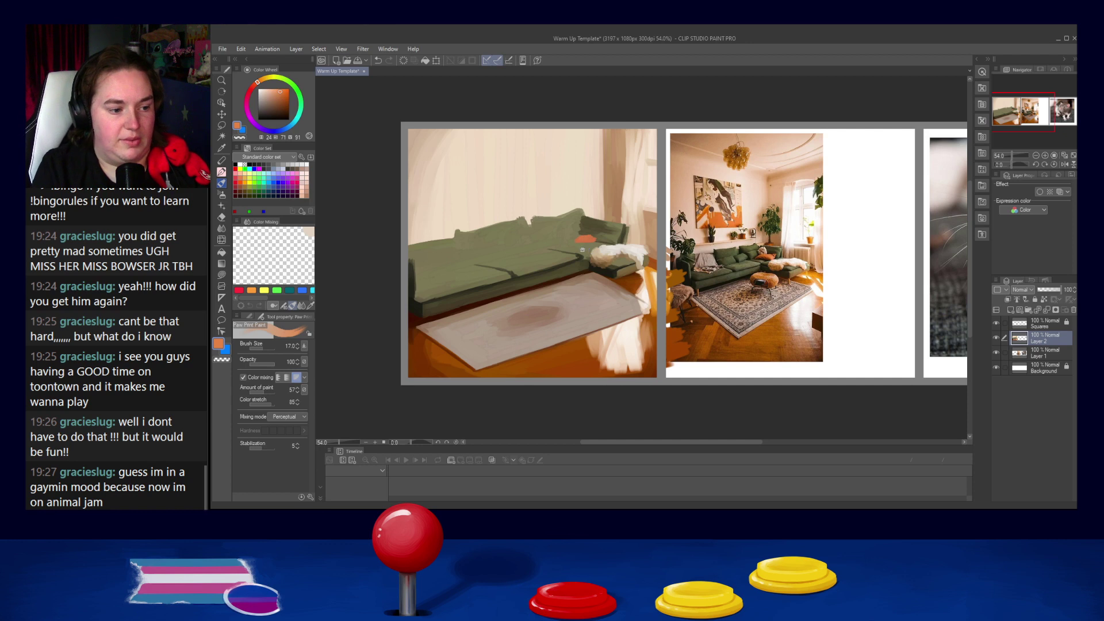
left_click_drag(599, 238, 590, 239)
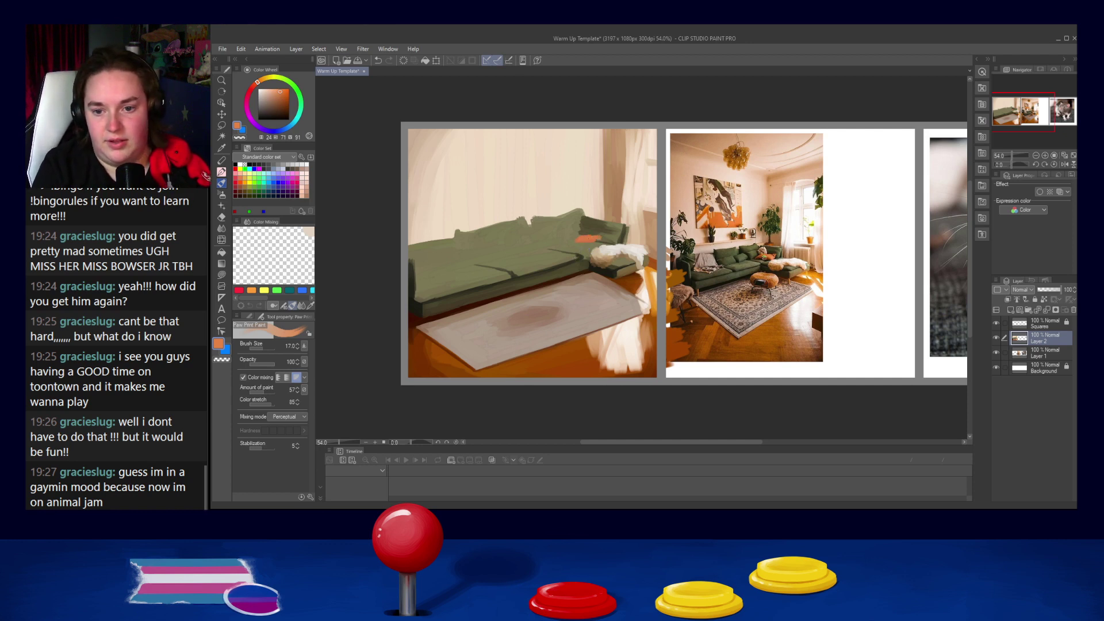
Step: Paint a dark red-brown shadow along the orange pillow's underside with color sampled from the reference at brush size 8
left_click(766, 257, "alt")
key("bracketleft")
key("bracketleft")
key("bracketleft")
left_click_drag(571, 244, 595, 245)
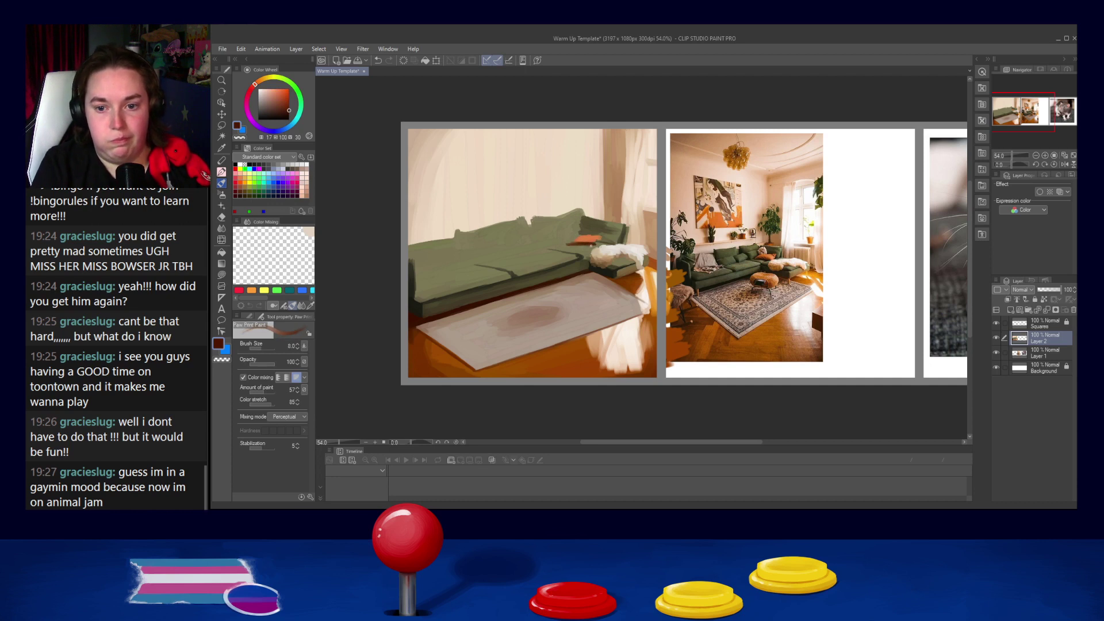
Step: Soften and shape the orange pillow's lower edge and near corner with sampled oranges and browns at brush size 8
left_click(584, 238, "alt")
left_click(580, 243, "alt")
left_click_drag(573, 242, 598, 241)
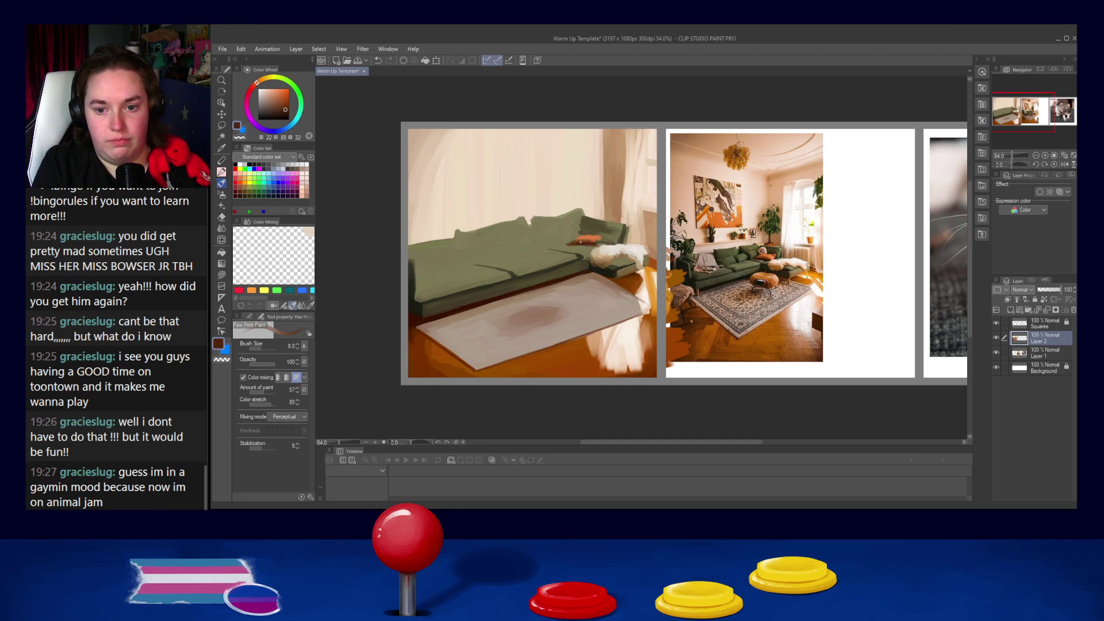
left_click(576, 237, "alt")
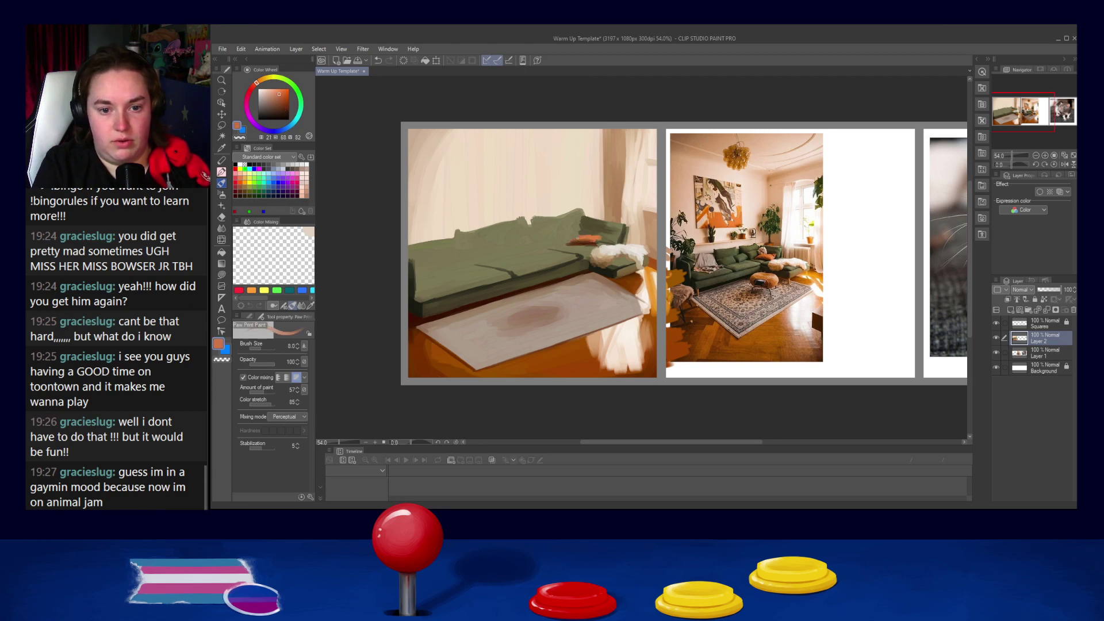
left_click(569, 242, "alt")
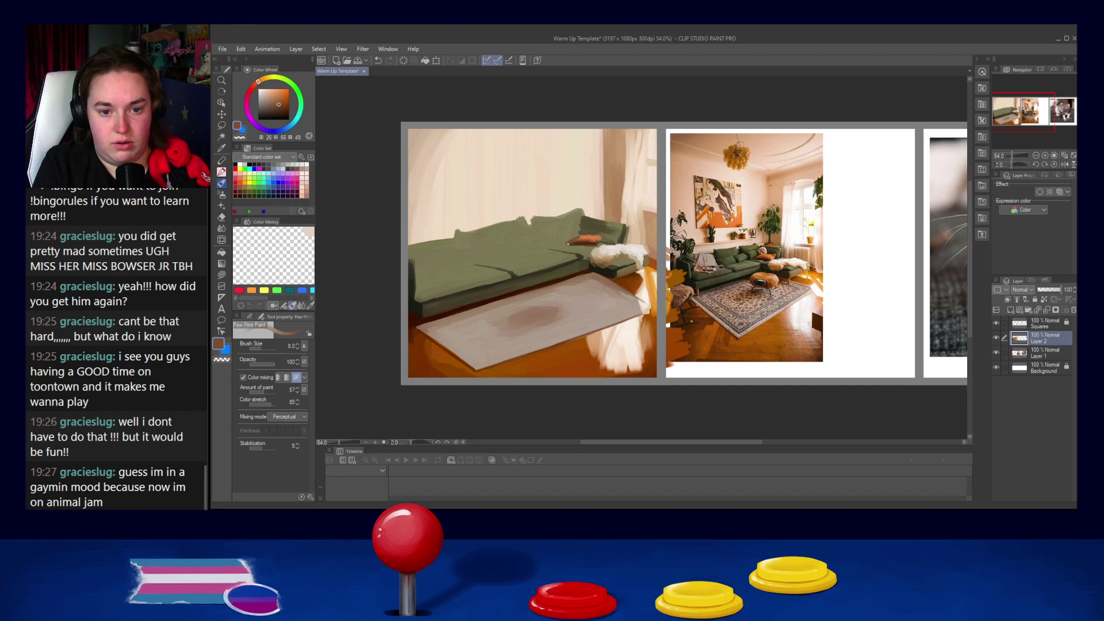
left_click(575, 239, "alt")
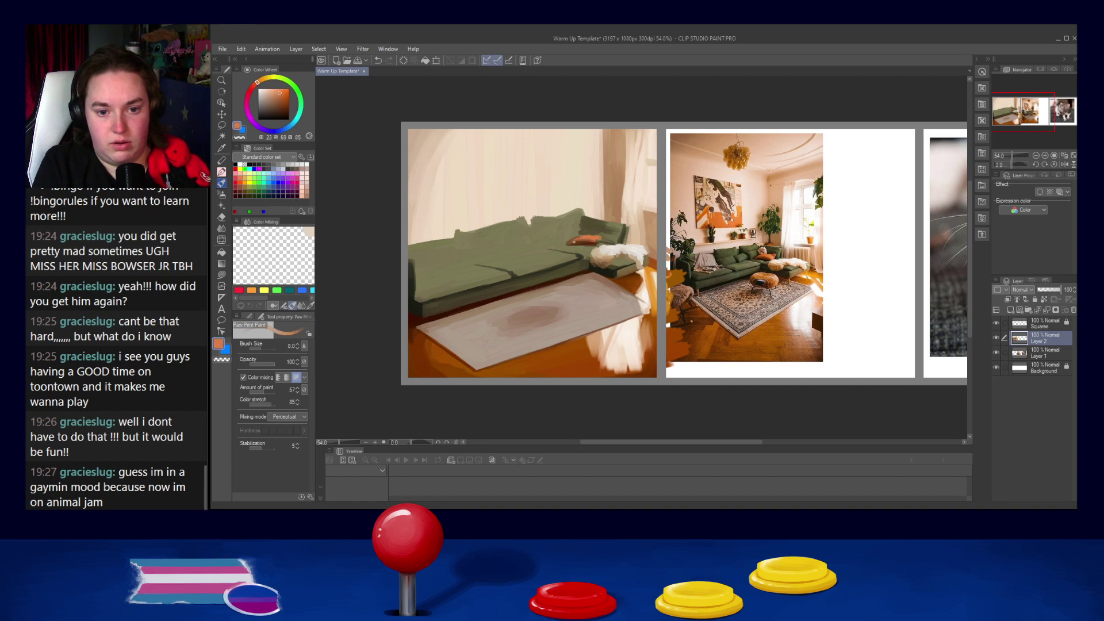
left_click(572, 242, "alt")
left_click(581, 243, "alt")
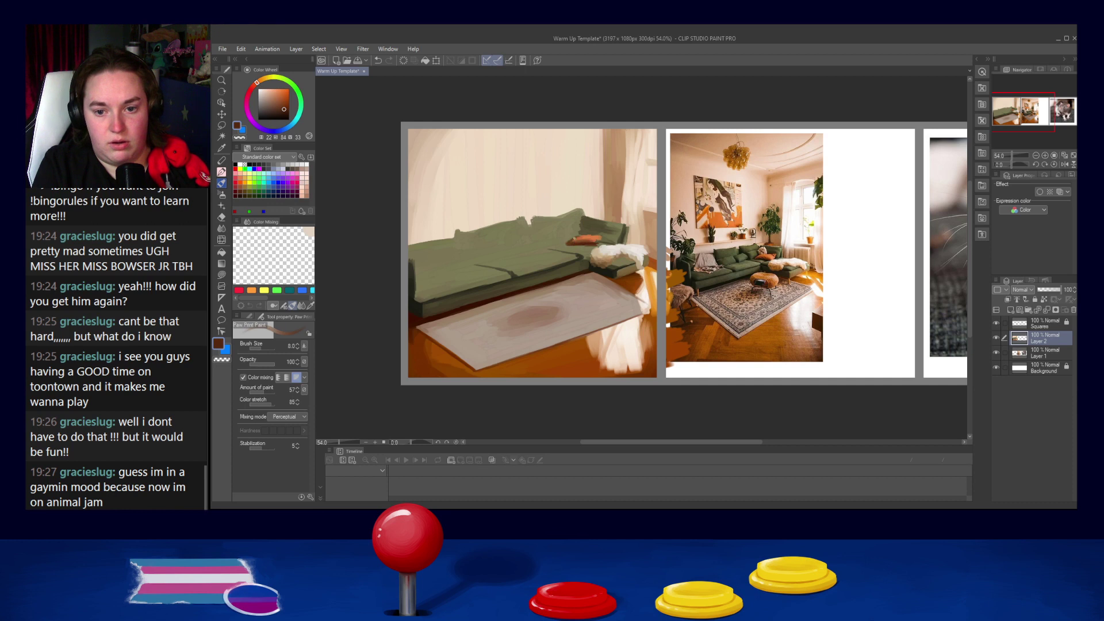
Step: Refine the orange pillow's surface and side edges with oranges and browns sampled from the pillow at brush size 8
left_click(579, 238, "alt")
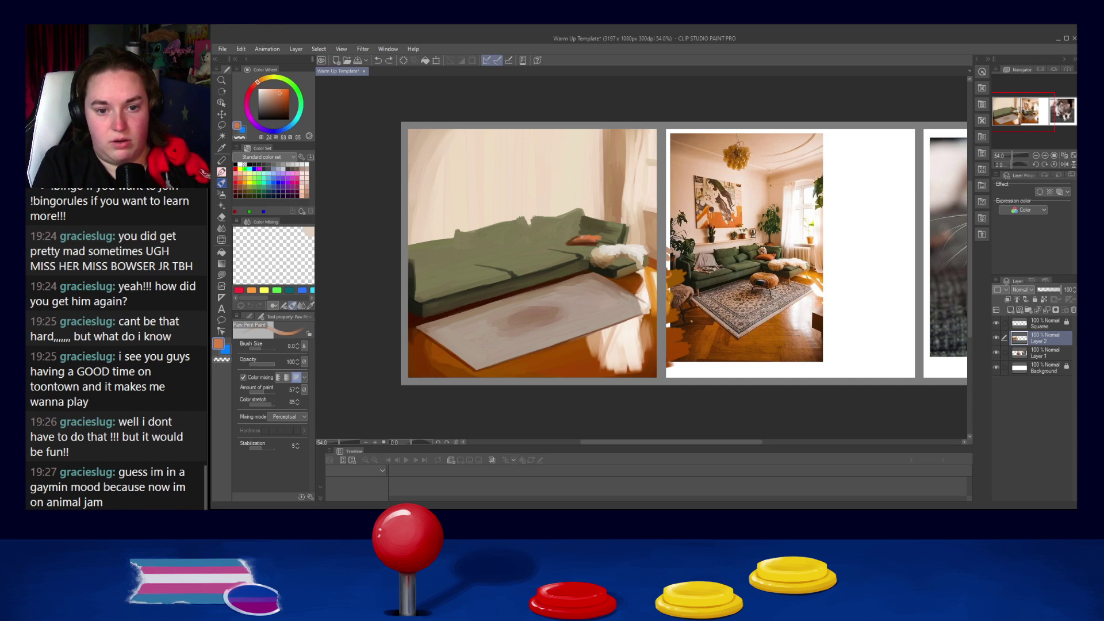
left_click(568, 242, "alt")
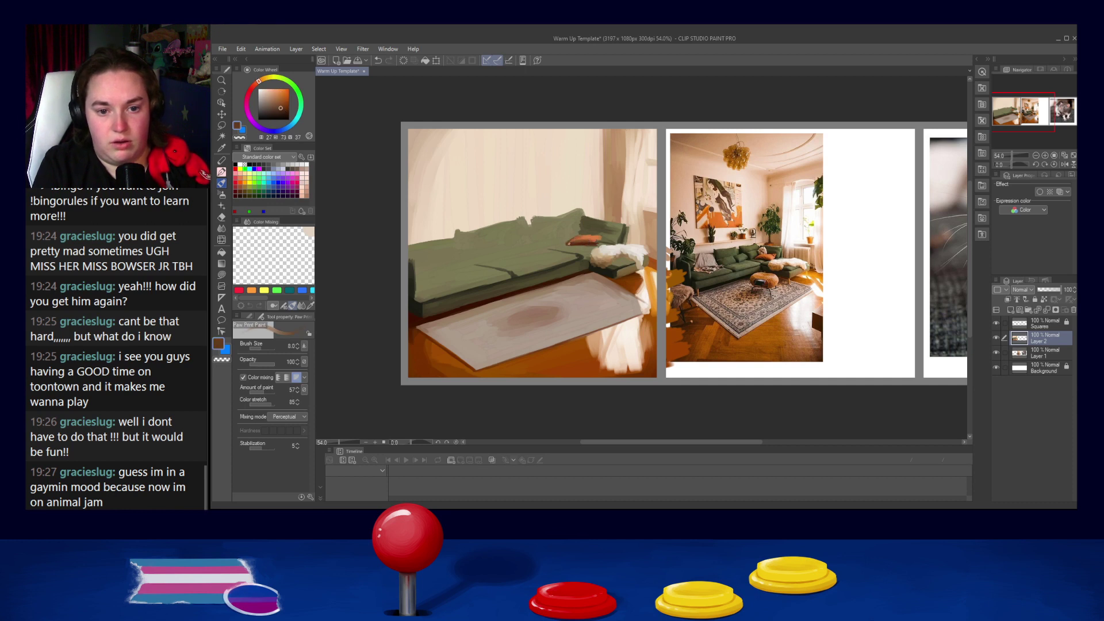
left_click(584, 237, "alt")
left_click(595, 241, "alt")
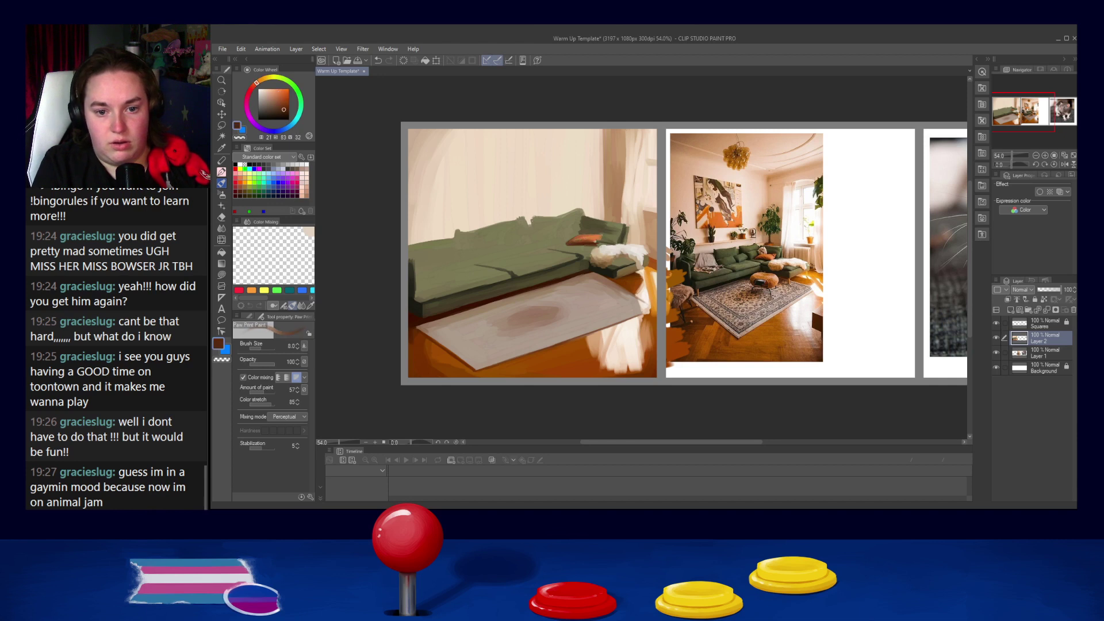
left_click(600, 237, "alt")
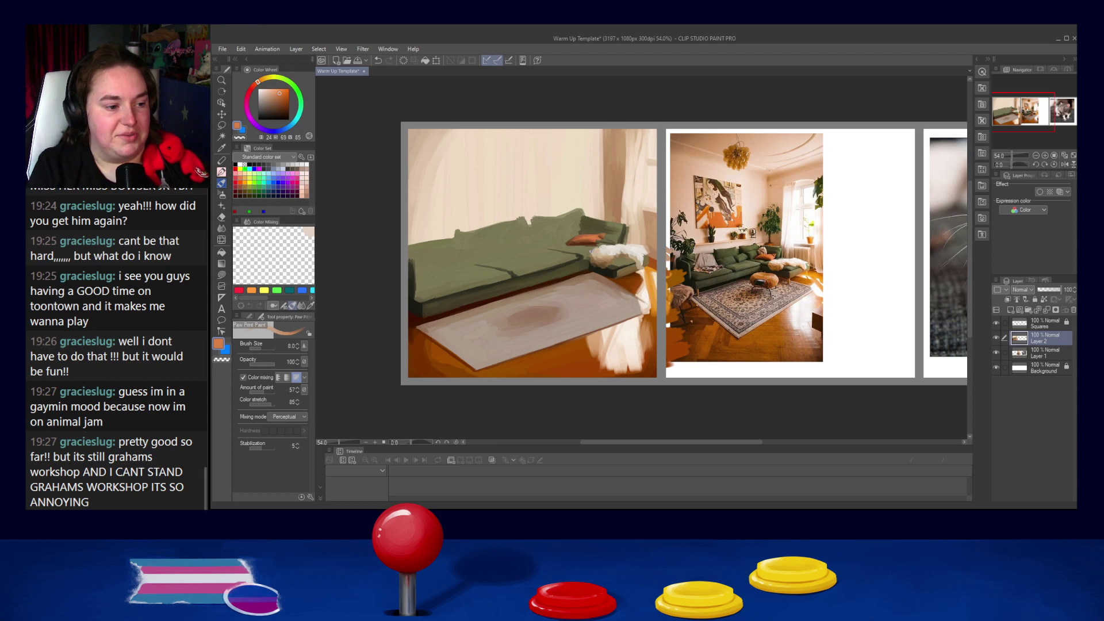
Step: Reshape the orange pillow's underside with sampled orange, red-brown and adjacent sofa green at brush size 8
left_click(593, 237, "alt")
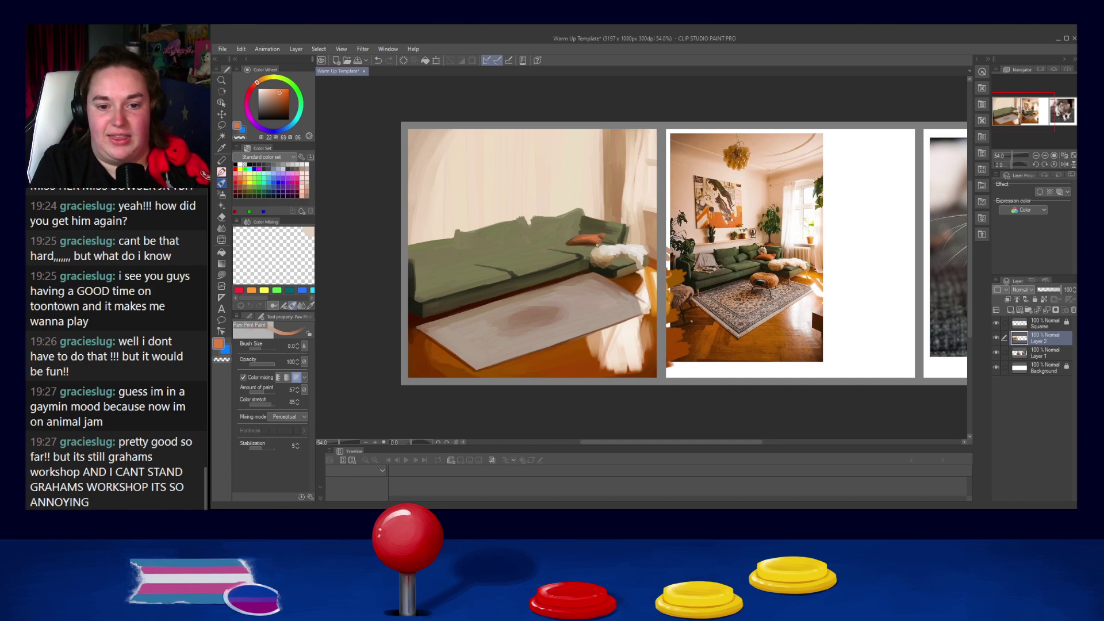
left_click(591, 245, "alt")
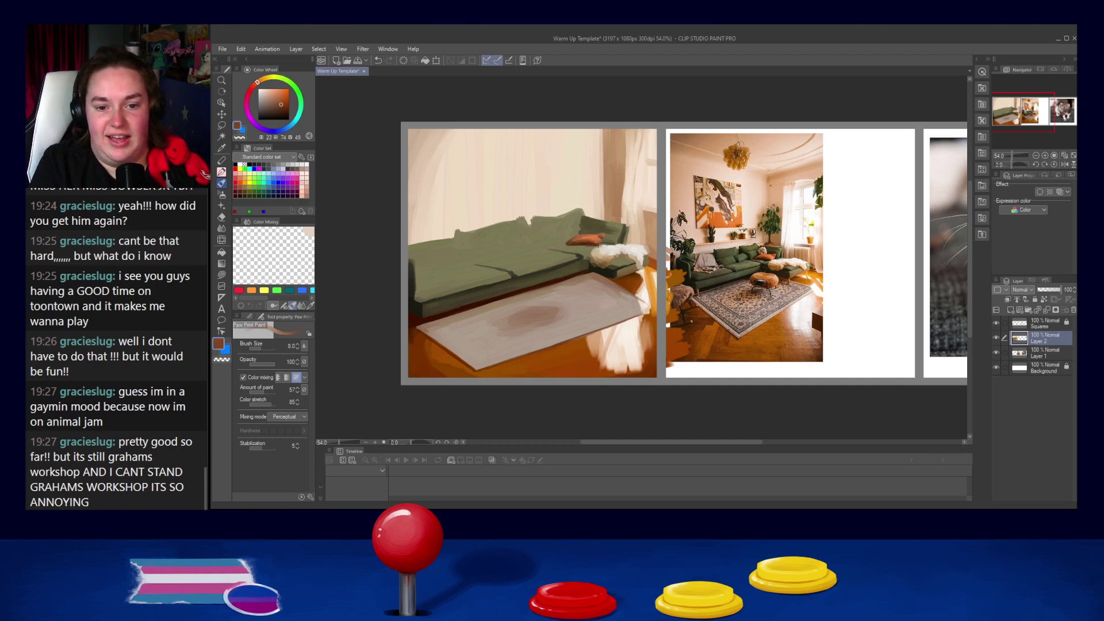
left_click(581, 249, "alt")
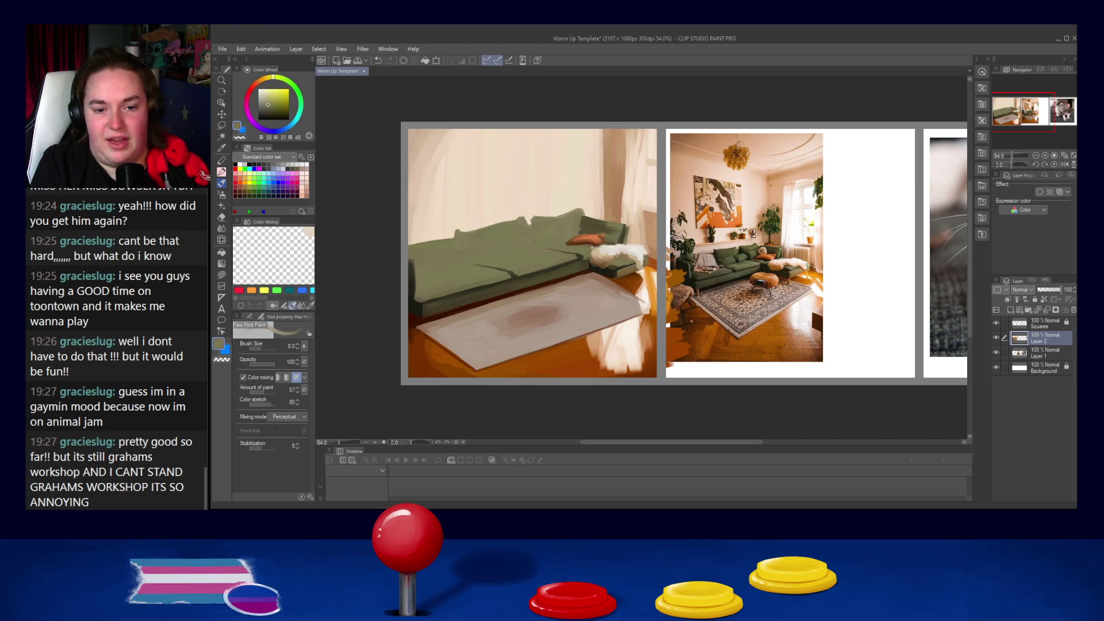
left_click(591, 240, "alt")
left_click(594, 245, "alt")
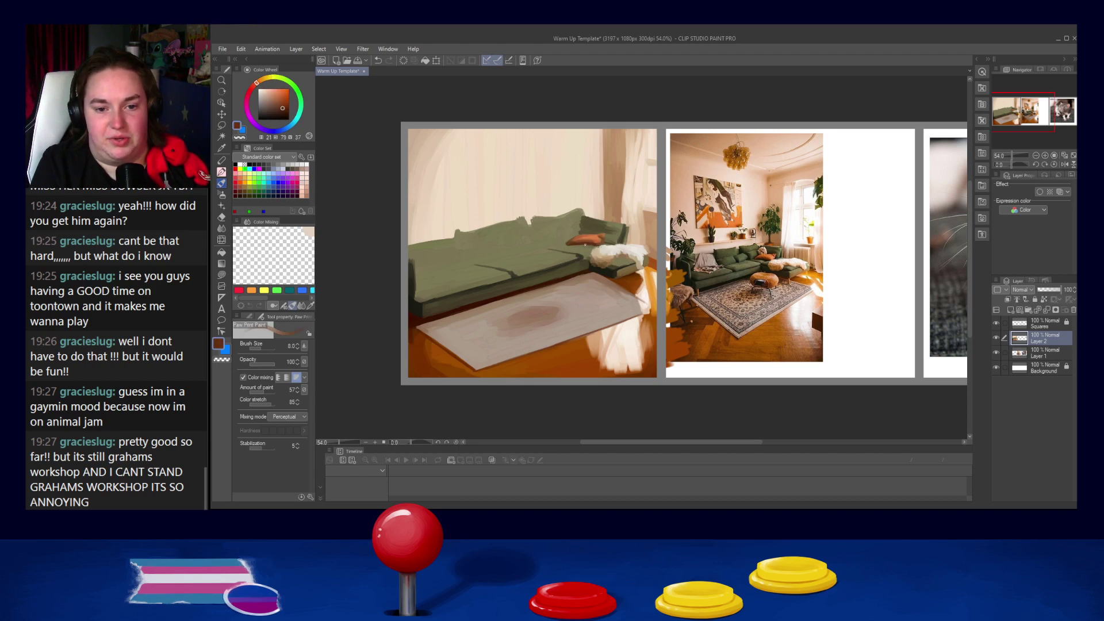
Step: Paint a very dark green contact shadow beneath the orange pillow at brush size 10, working in red-brown sampled from its underside
left_click(604, 274, "alt")
key("]")
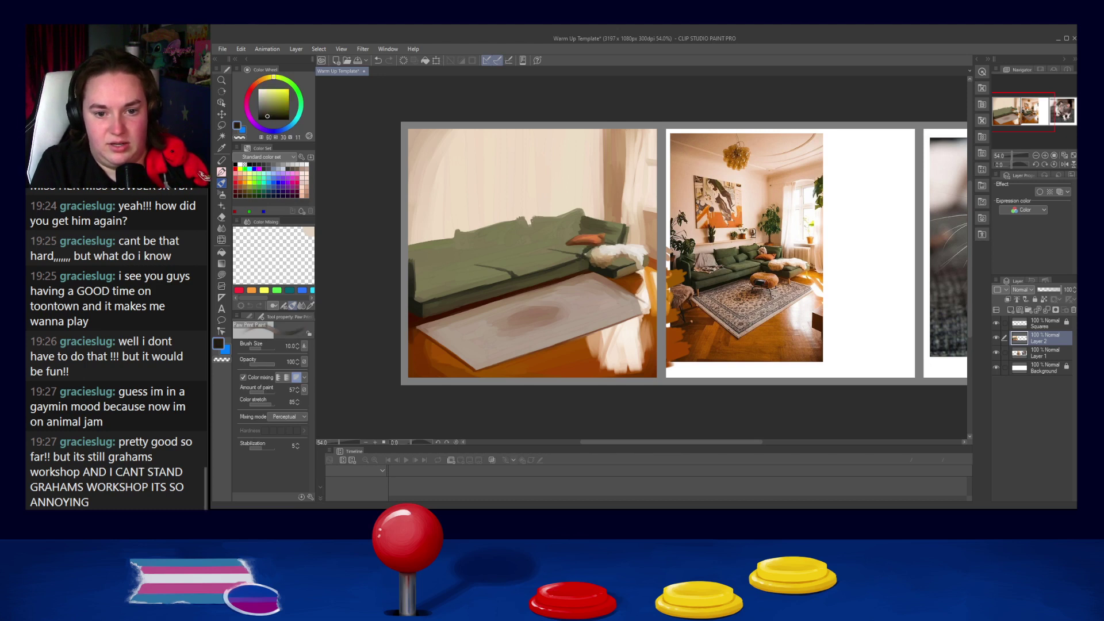
mouse_move(584, 246)
left_mouse_down()
mouse_move(569, 248)
mouse_move(592, 244)
left_mouse_up()
left_click(585, 245, "alt")
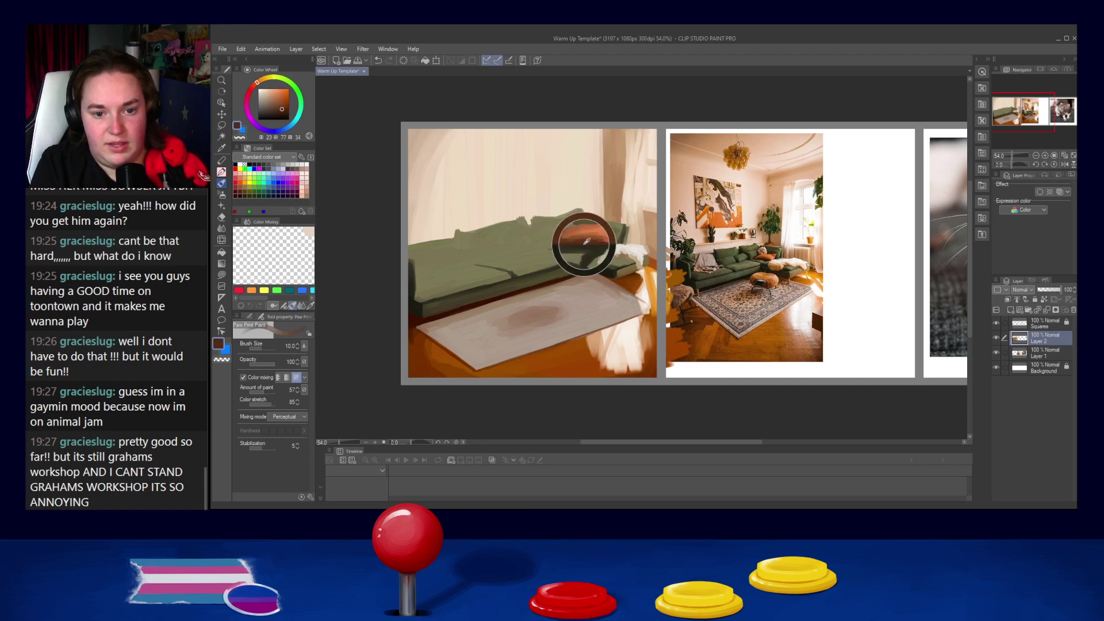
left_click(583, 248, "alt")
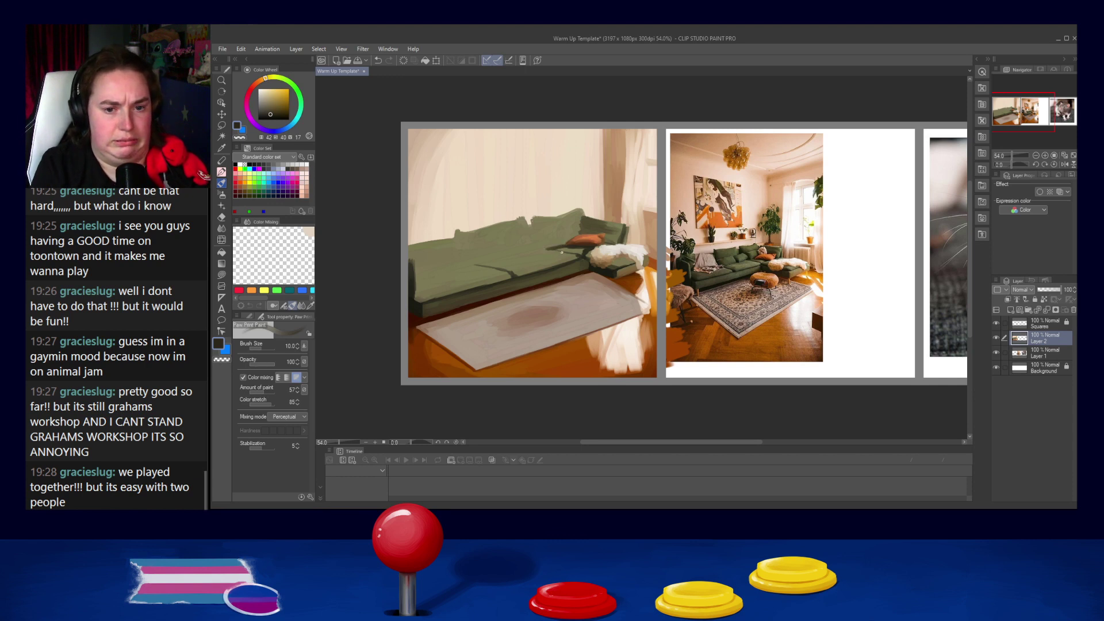
Step: Blend the shadow under the orange pillow into the sofa seat with sampled light and dark greens at brush size 10
left_click(573, 252, "alt")
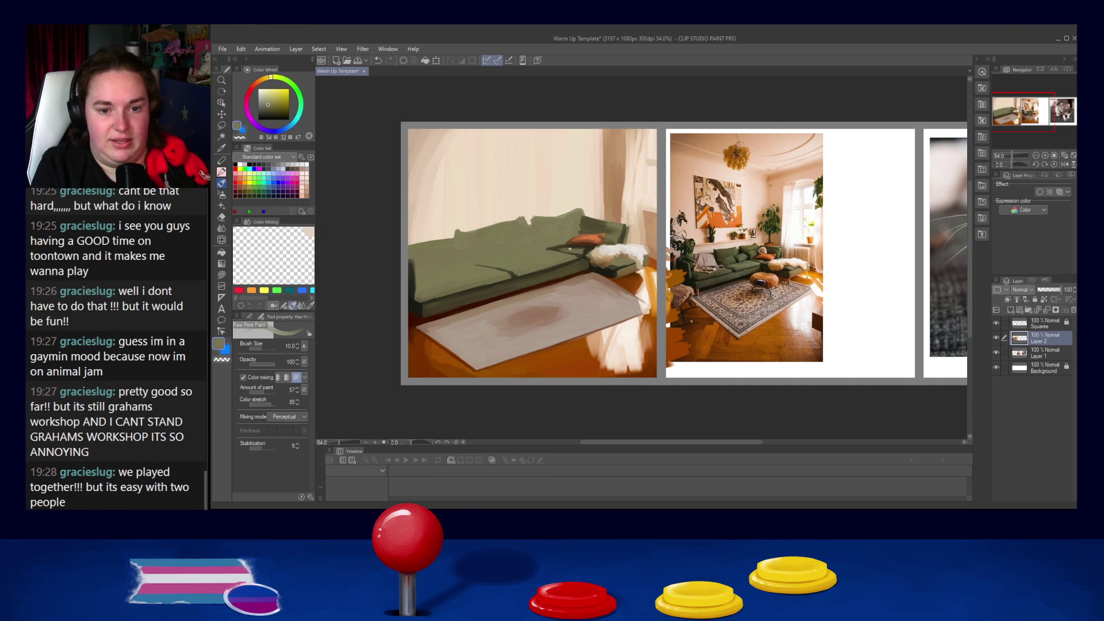
left_click(555, 251, "alt")
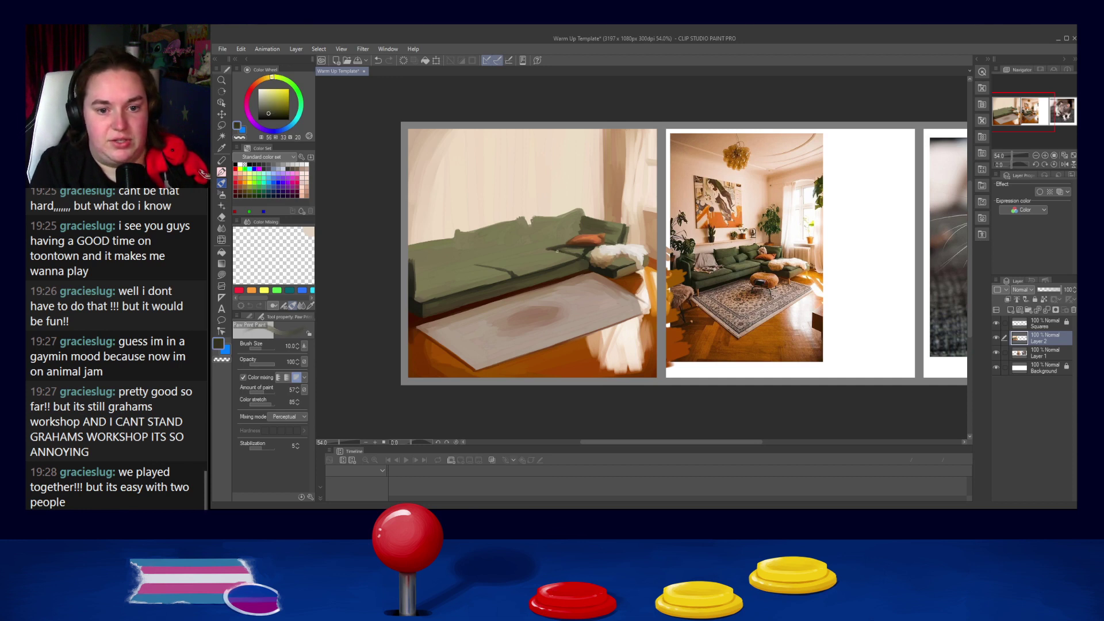
left_click(582, 250, "alt")
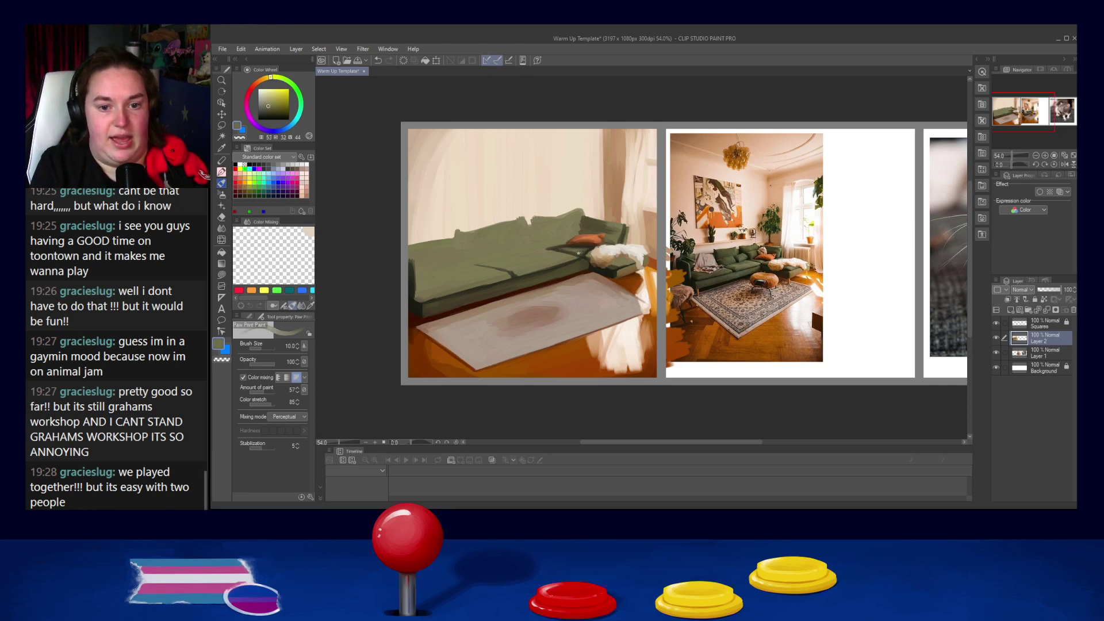
Step: Outline the green back cushion beside the orange pillow with sampled dark green, narrowing the brush to size 2.5
left_click(556, 250, "alt")
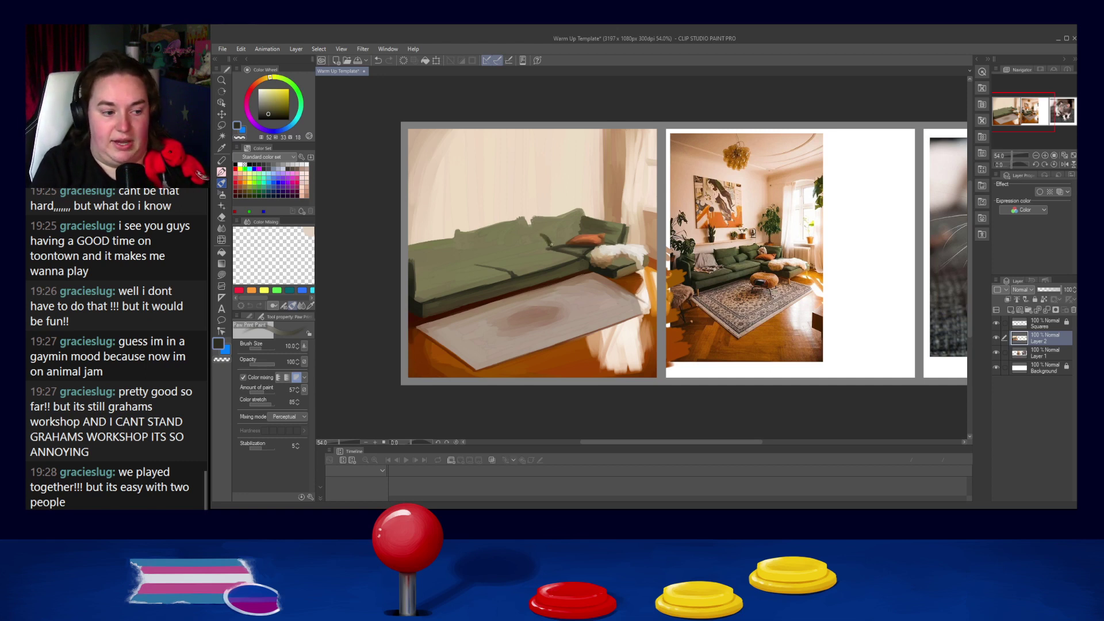
key("[")
key("[")
key("[")
key("[")
key("[")
key("[")
key("[")
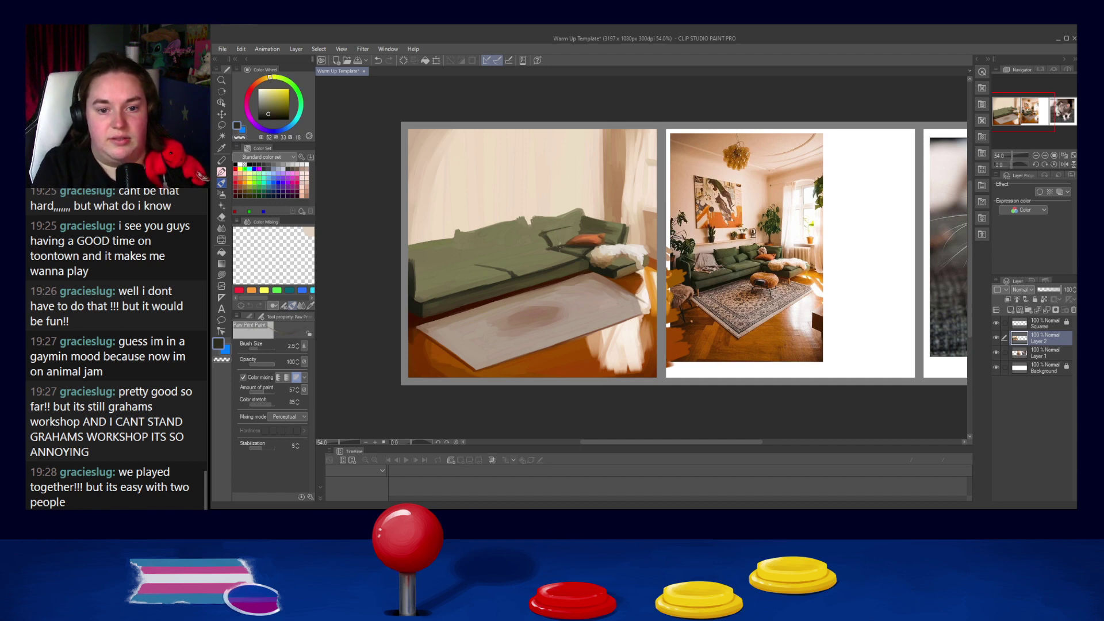
Step: Fill the shaded face of the green back cushion with sampled dark green, enlarging the brush to size 20
left_click(549, 239, "alt")
key("]")
key("]")
key("]")
key("]")
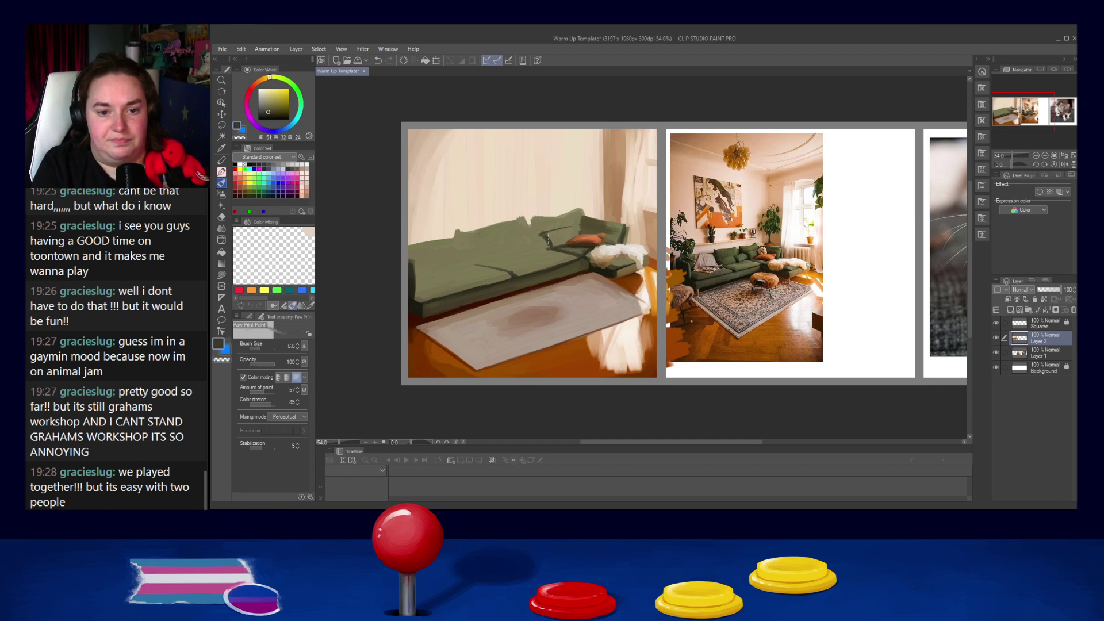
key("bracketright")
key("bracketright")
key("bracketright")
key("bracketright")
key("bracketright")
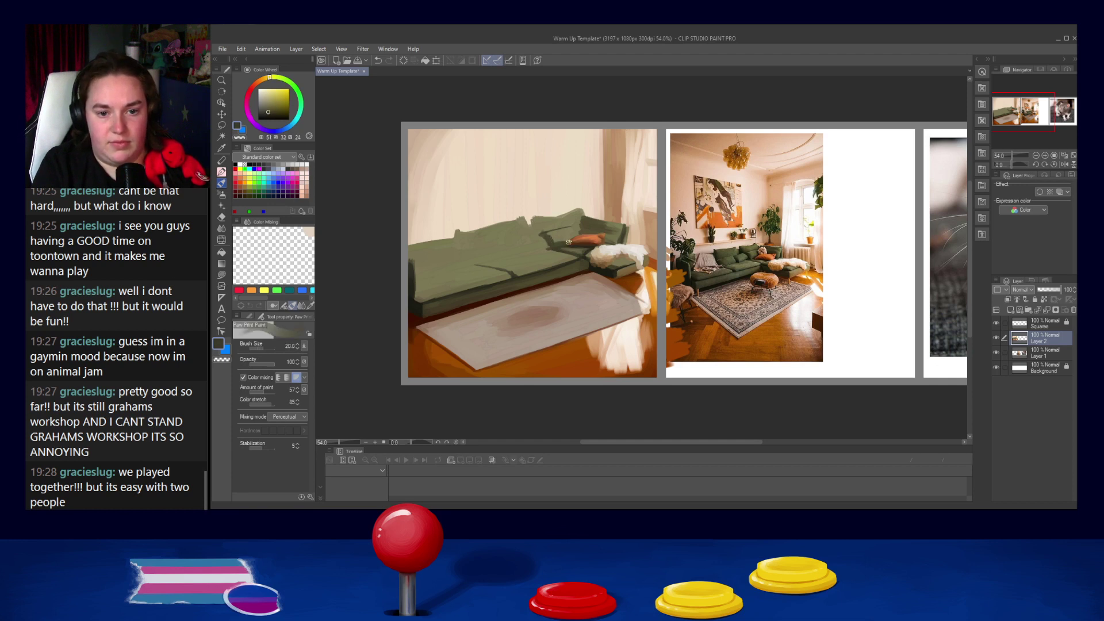
Step: Model the green back cushion's shading with sampled dark and light greens at brush sizes 10 and 12
left_click(560, 240, "alt")
key("bracketleft")
key("bracketleft")
key("bracketleft")
key("bracketleft")
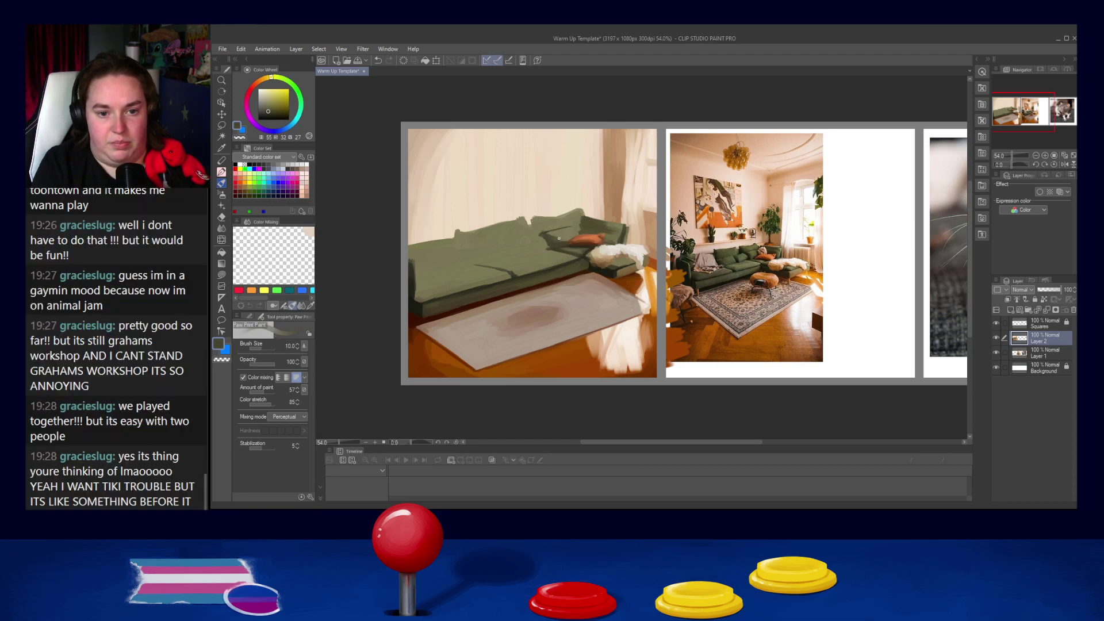
left_click(560, 231, "alt")
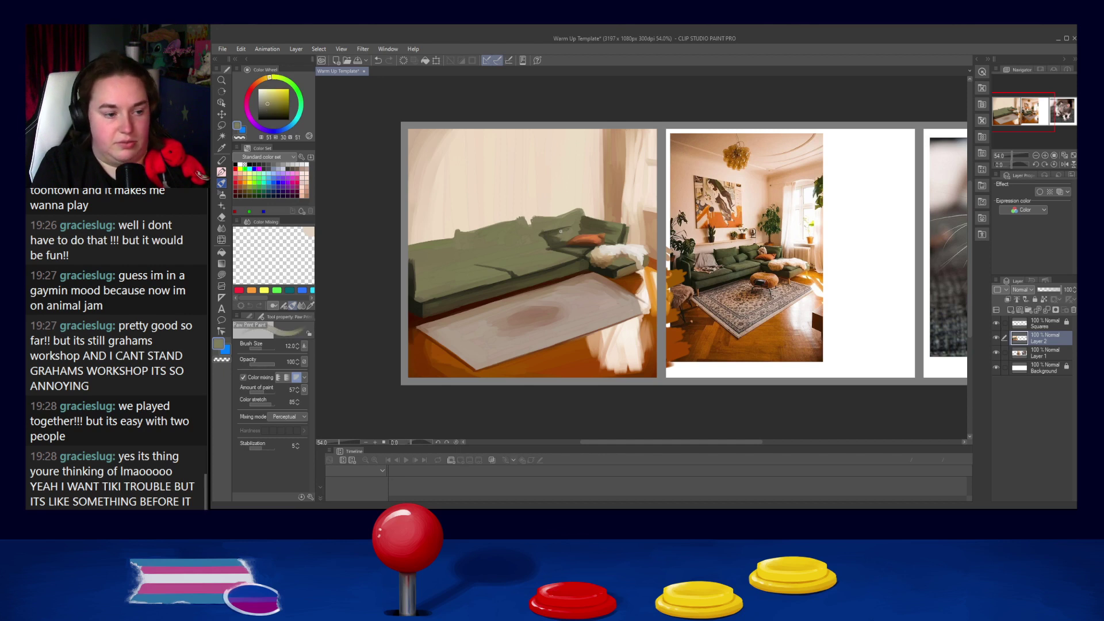
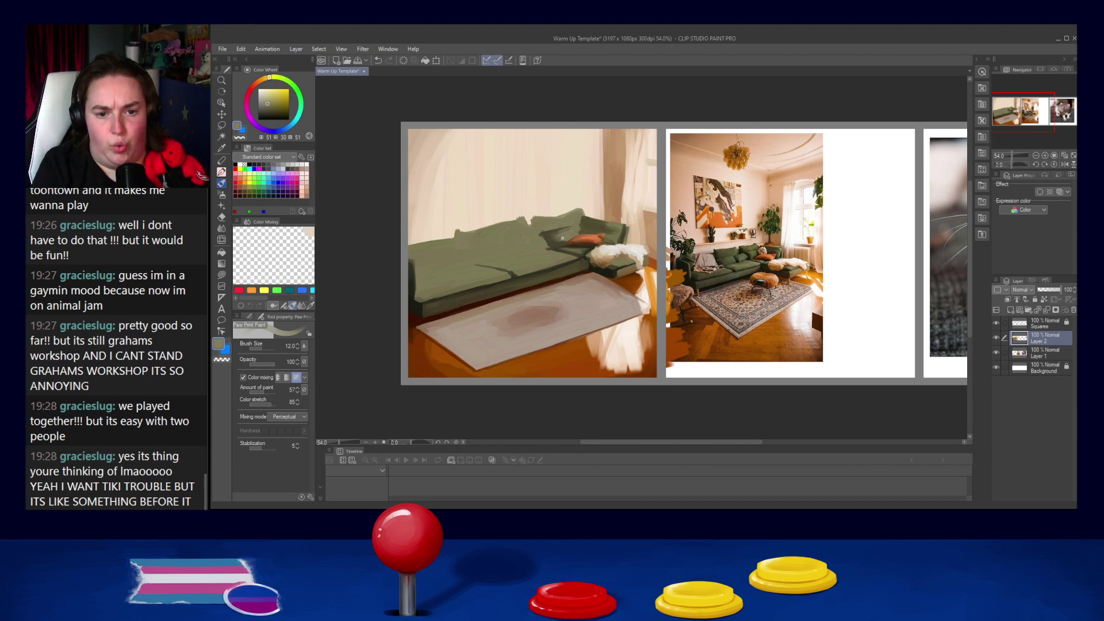
Step: Sharpen the back cushion's edges around the orange pillow with dark and lighter greens at brush sizes 7 and 6
left_click(560, 242, "alt")
key("bracketleft")
key("bracketleft")
key("bracketleft")
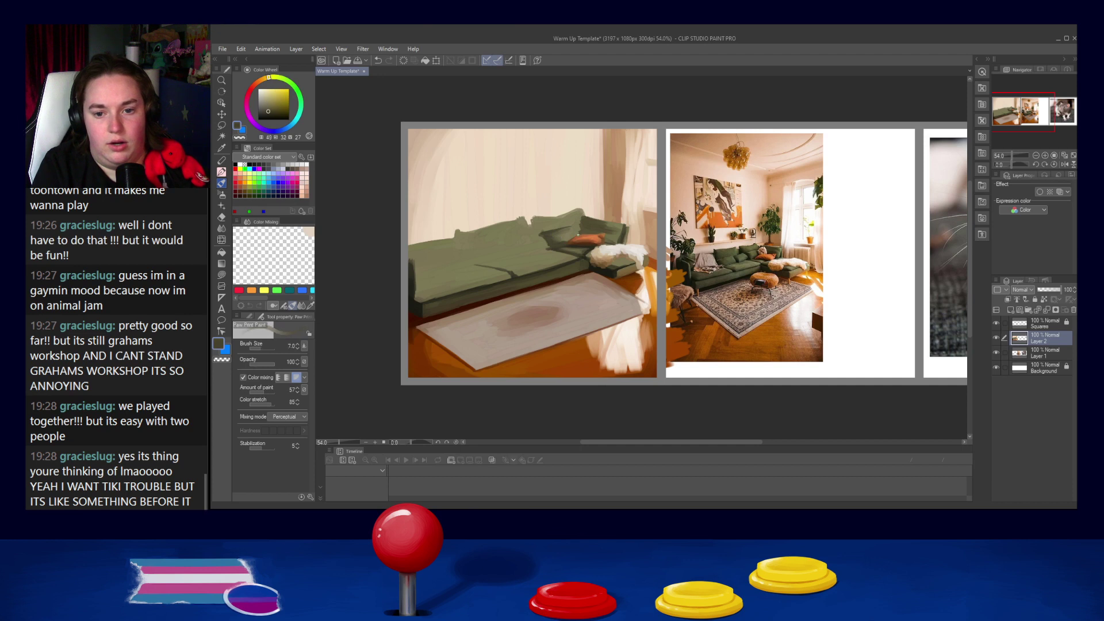
left_click(575, 234, "alt")
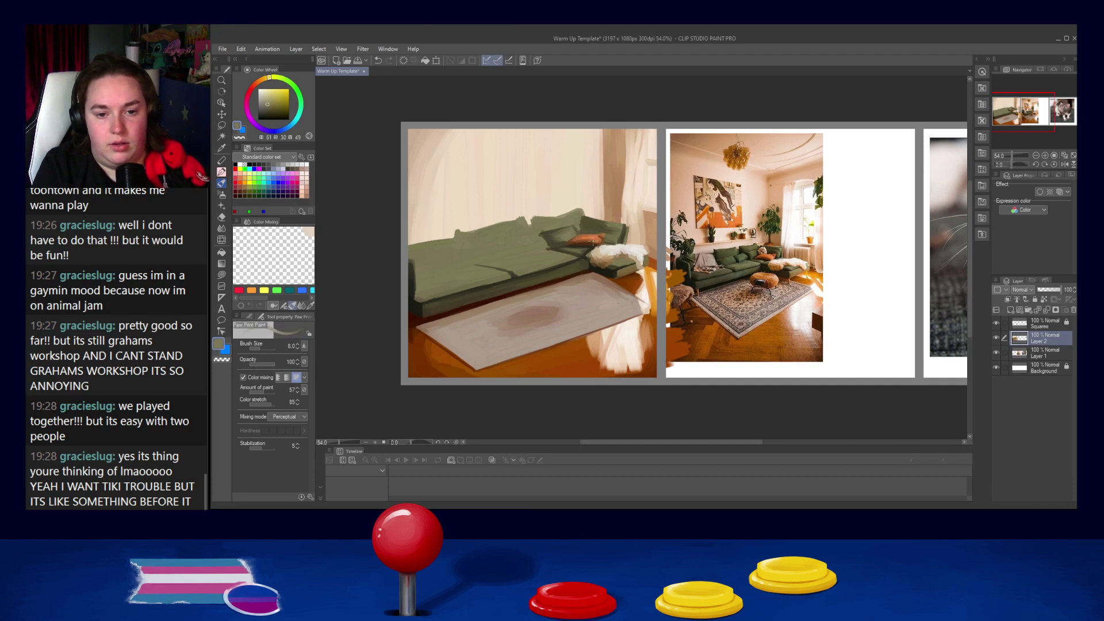
left_click(266, 97)
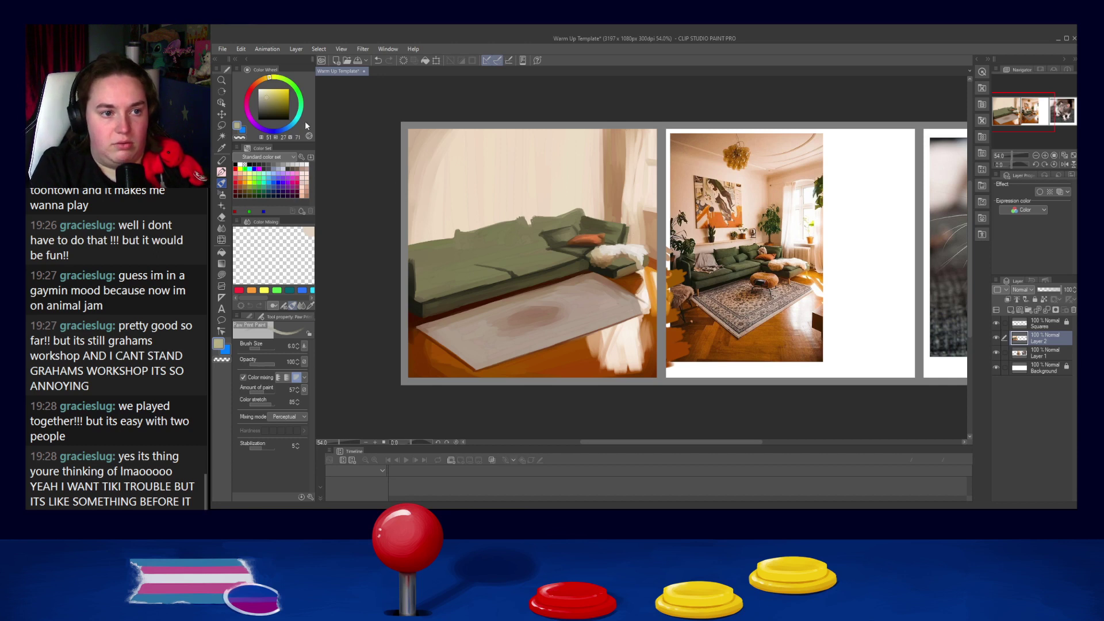
Step: Paint a small peach pillow behind the orange pillow with peach and tan sampled from the reference at brush size 15
left_click(765, 255, "alt")
key("bracketright")
key("bracketright")
key("bracketright")
key("bracketright")
key("bracketright")
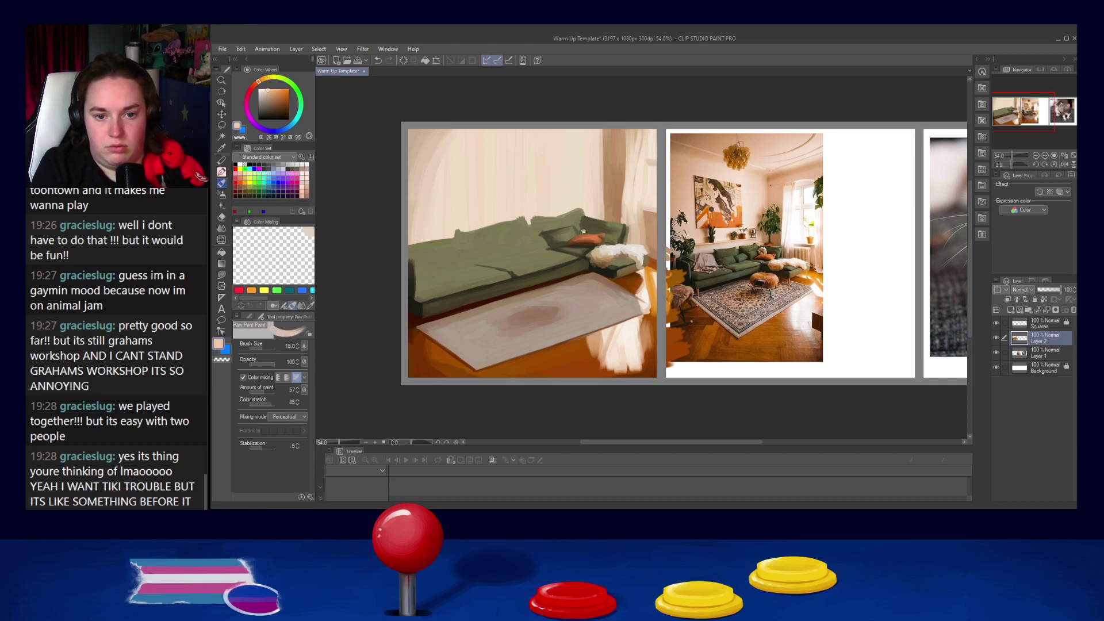
left_click_drag(579, 230, 585, 231)
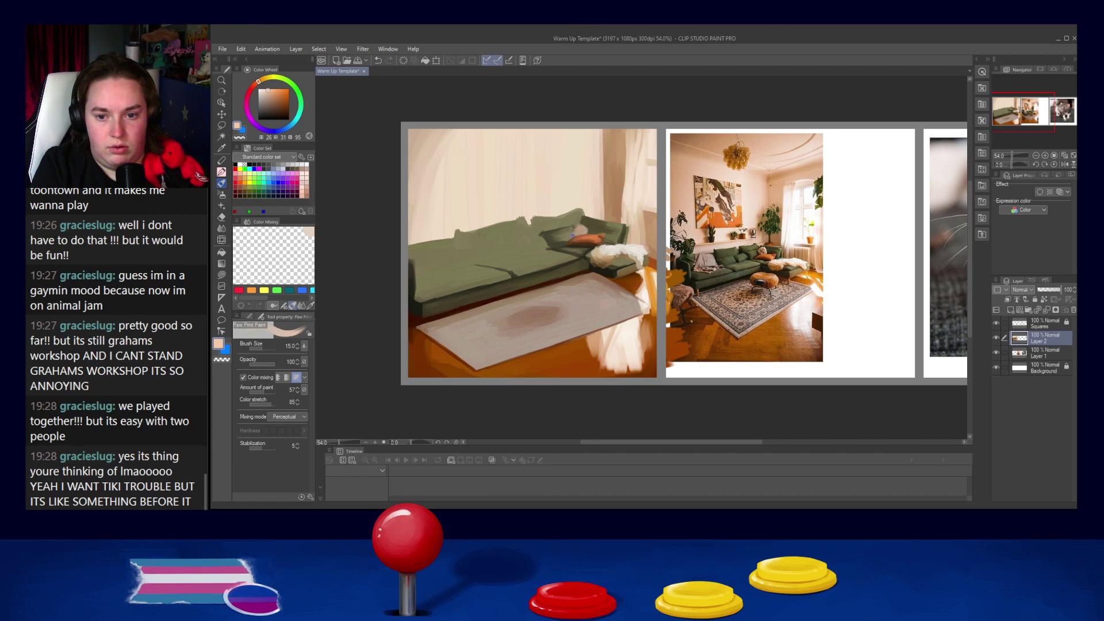
left_click(760, 250, "alt")
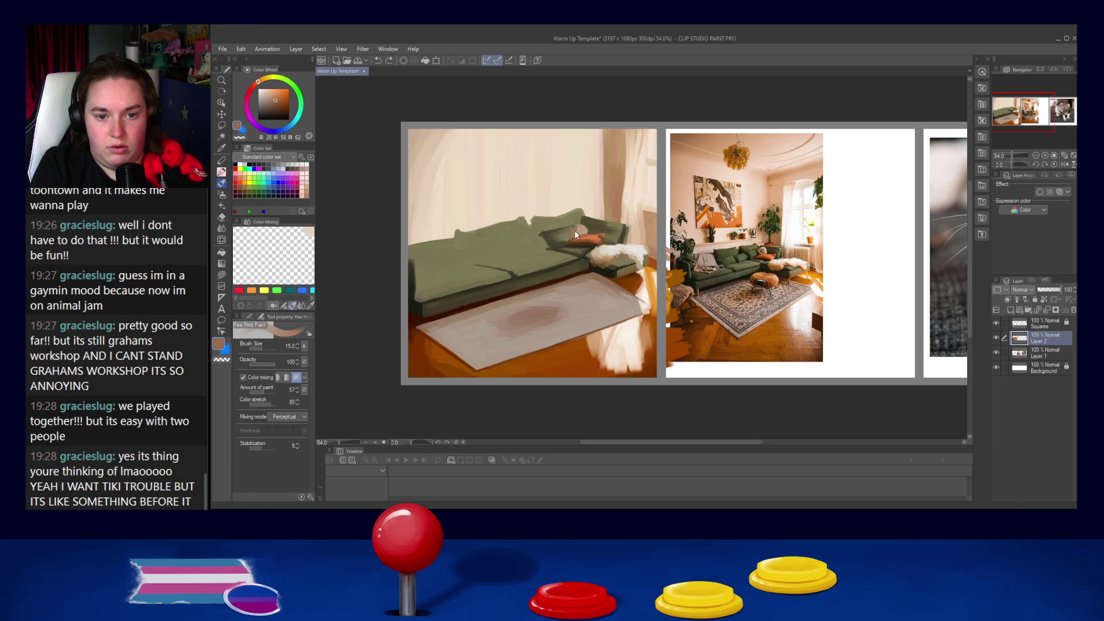
left_click(580, 231, "alt")
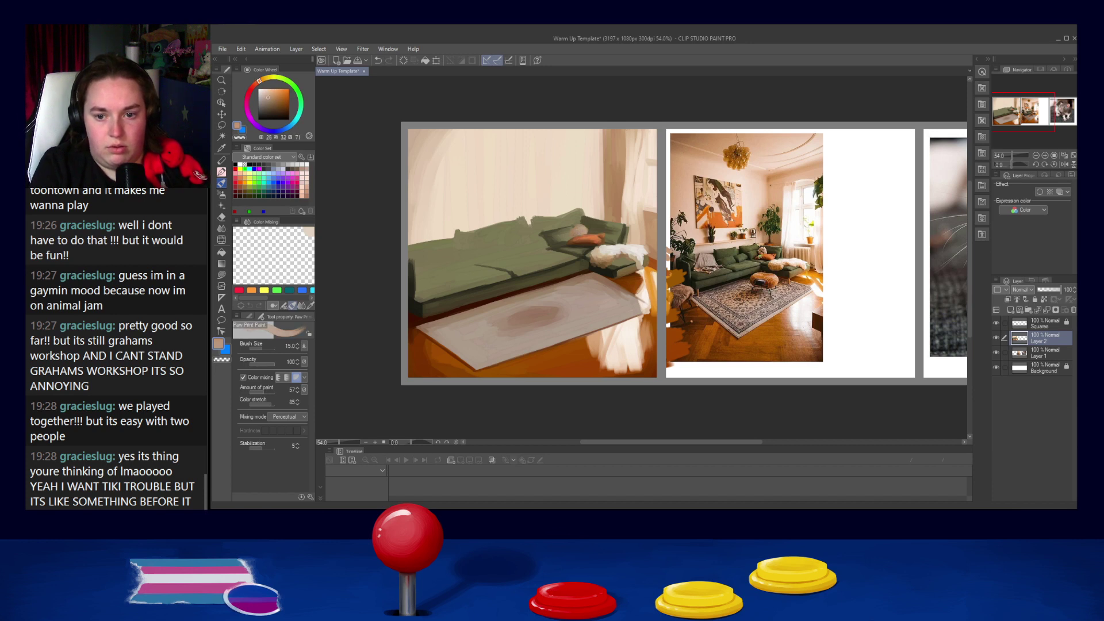
Step: Shade and tidy the peach pillow's edges with dark brown from the reference and sampled tan at brush size 6
left_click(763, 252, "alt")
key("[")
key("[")
key("[")
key("[")
key("[")
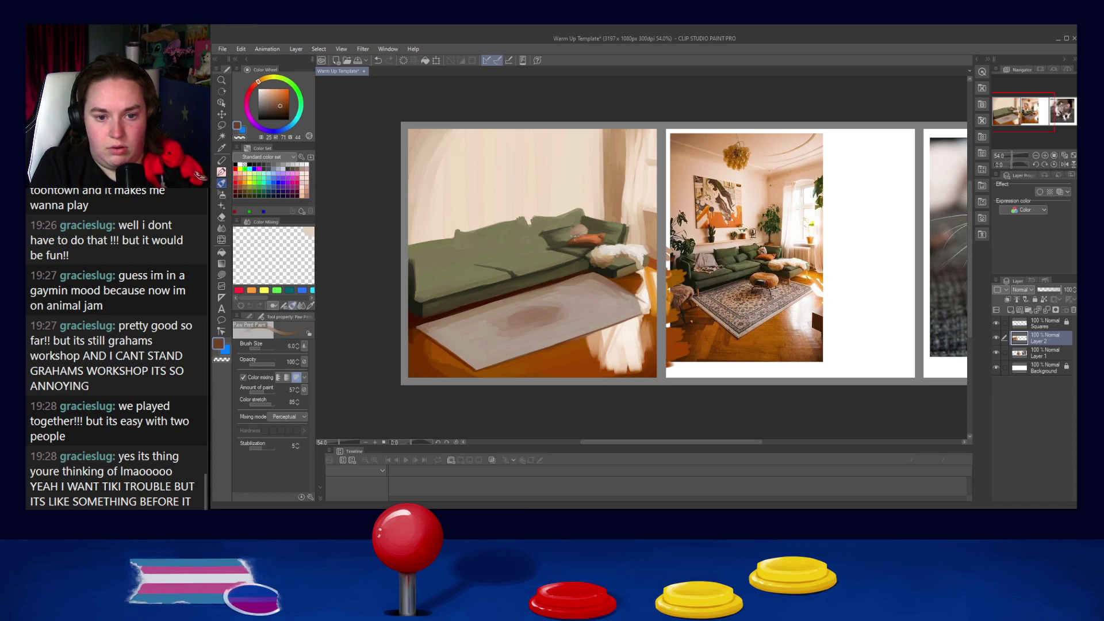
left_click(578, 229, "alt")
left_click_drag(570, 232, 574, 234)
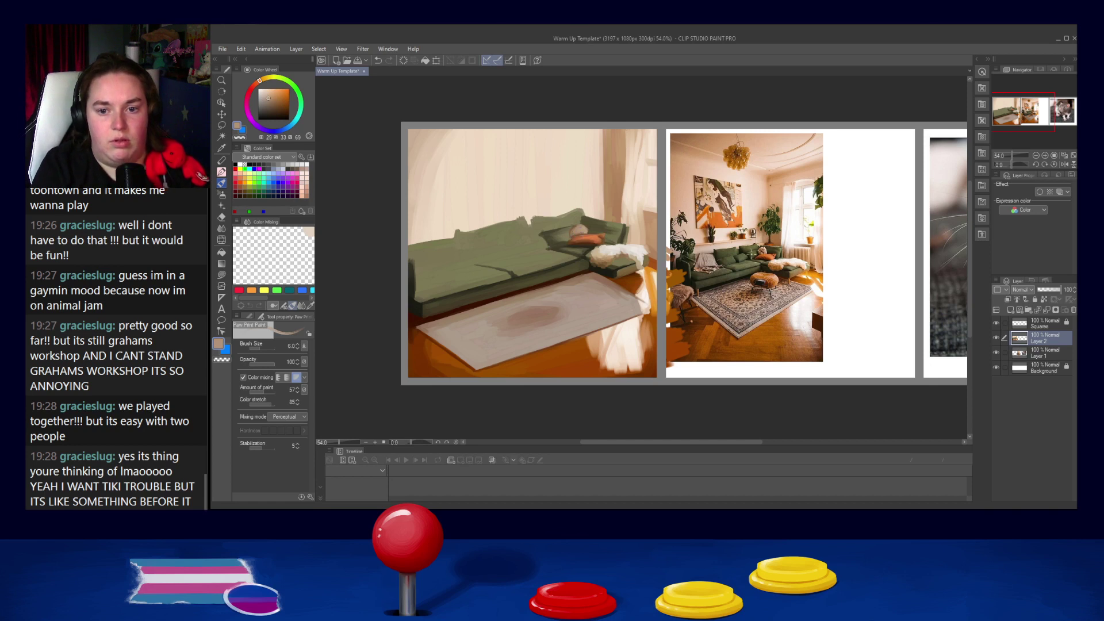
Step: Paint a dark green shadow down the far side of the raised back cushion at brush size 17
left_click(585, 301, "alt")
key("bracketright")
key("bracketright")
key("bracketright")
key("bracketright")
key("bracketright")
key("bracketright")
left_click_drag(532, 218, 536, 231)
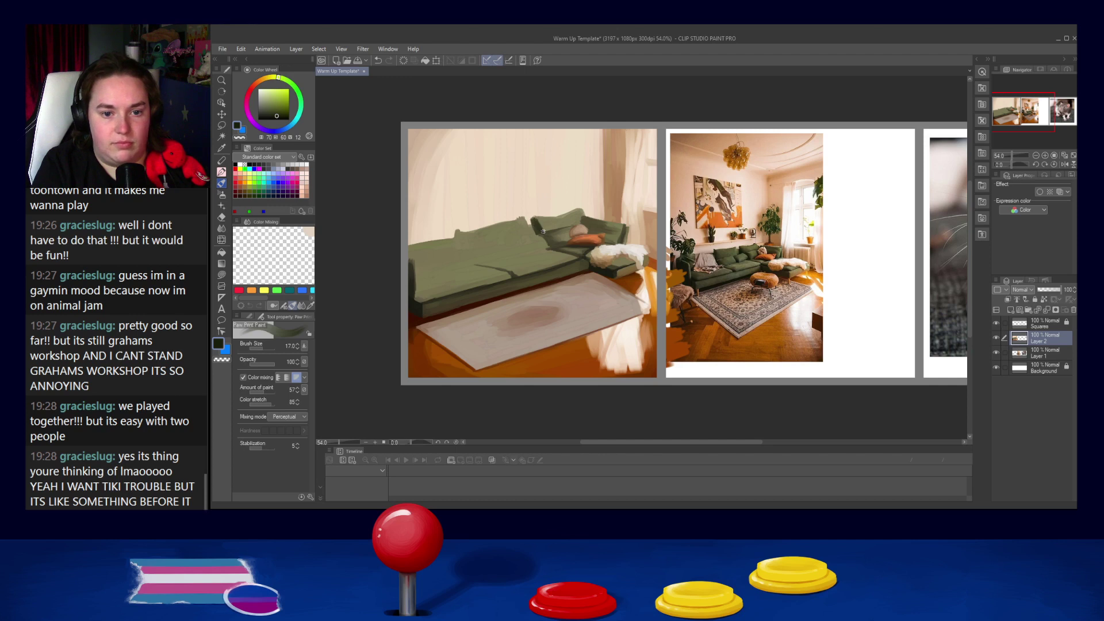
Step: Define the raised back cushion's folds with thin dark green strokes at brush size 4
key("bracketleft")
key("bracketleft")
key("bracketleft")
key("bracketleft")
key("bracketleft")
key("bracketleft")
key("bracketleft")
key("bracketleft")
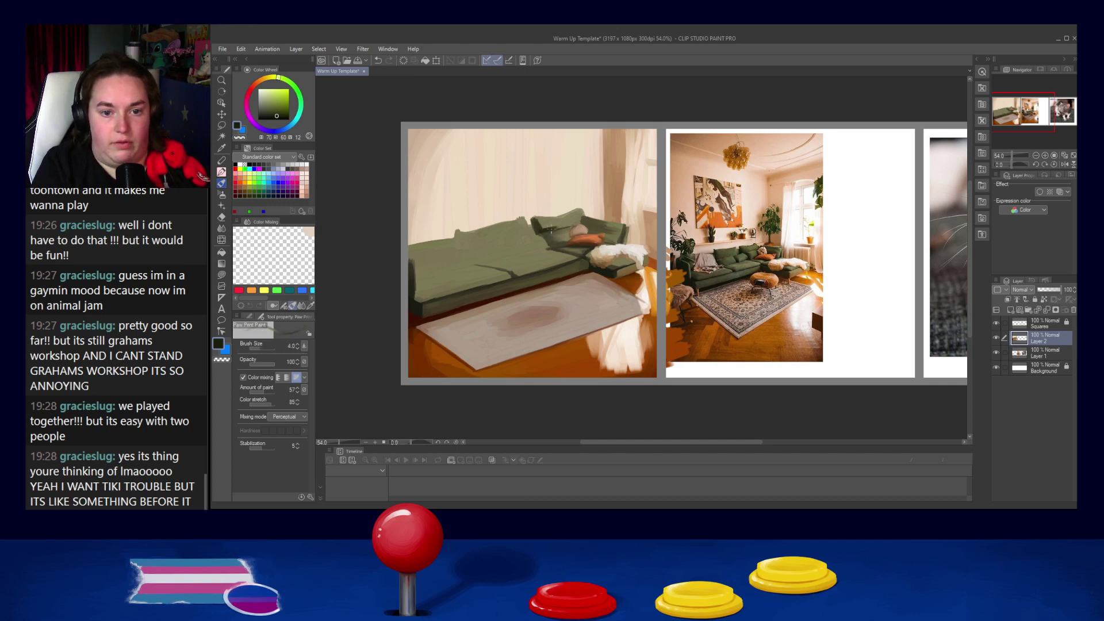
Step: Broaden the shadow along the raised back cushion's side with the same dark green at brush size 15
key("bracketright")
key("bracketright")
key("bracketright")
key("bracketright")
key("bracketright")
key("bracketright")
key("bracketright")
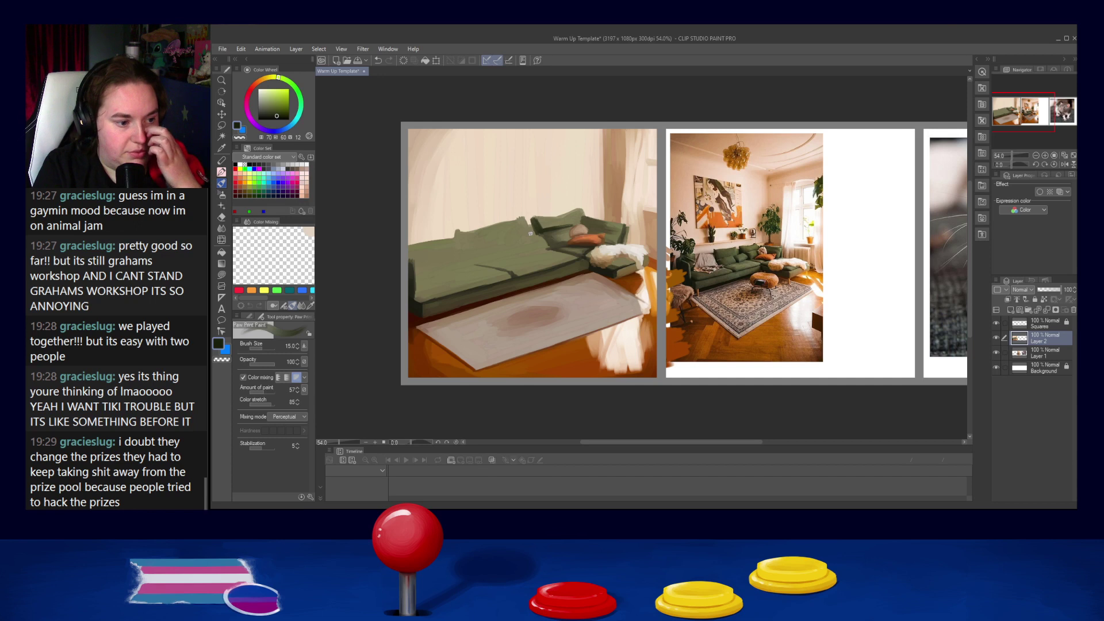
Step: Blend the raised back cushion's shadow and top face with sampled sofa greens at brush size 20
left_click(538, 228, "alt")
key("bracketright")
key("bracketright")
key("bracketright")
left_click(554, 232, "alt")
key("bracketleft")
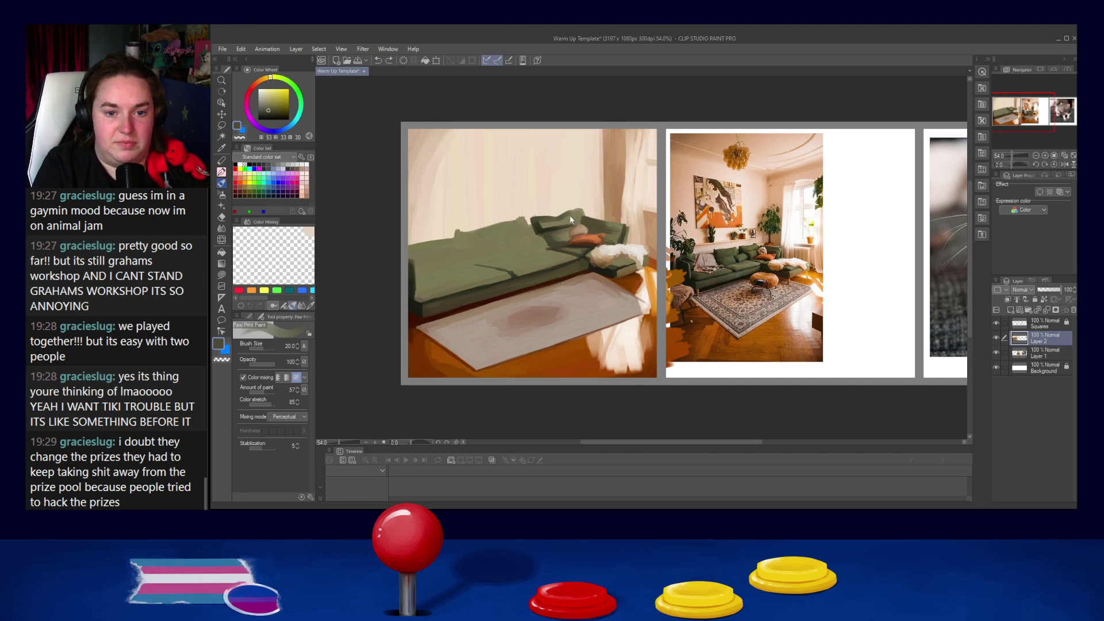
left_click(565, 218, "alt")
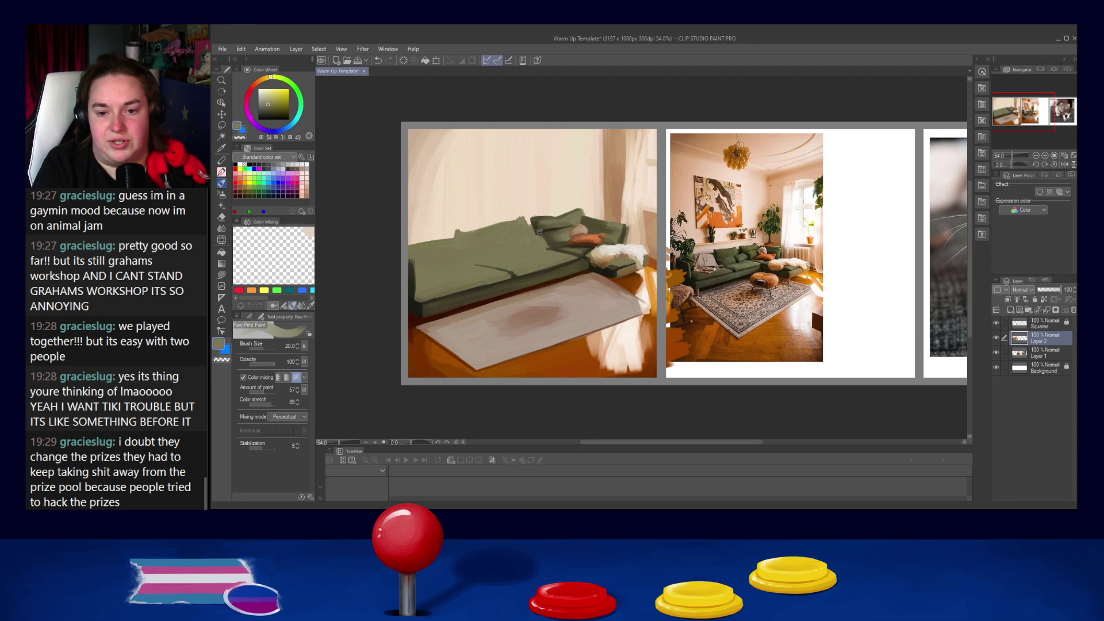
Step: Paint a dark green edge for a small pillow beside the raised back cushion at brush size 12
left_click(534, 250, "alt")
key("bracketleft")
key("bracketleft")
key("bracketleft")
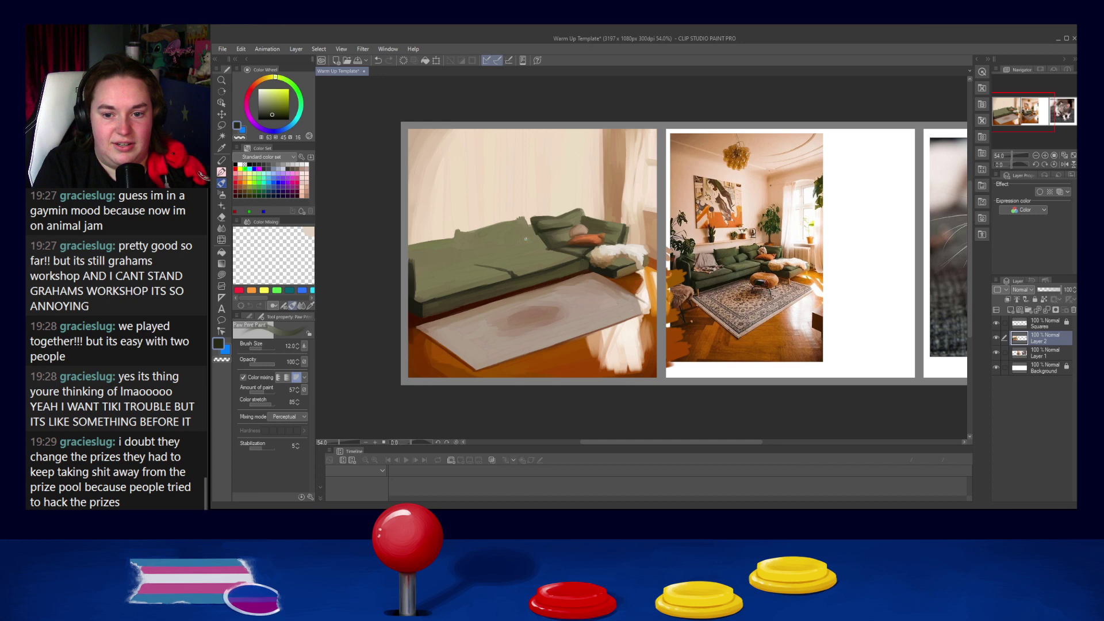
left_click_drag(511, 249, 520, 255)
Step: Outline the small pillow's upper and near edges with sampled dark green at brush size 6
key("bracketleft")
key("bracketleft")
key("bracketleft")
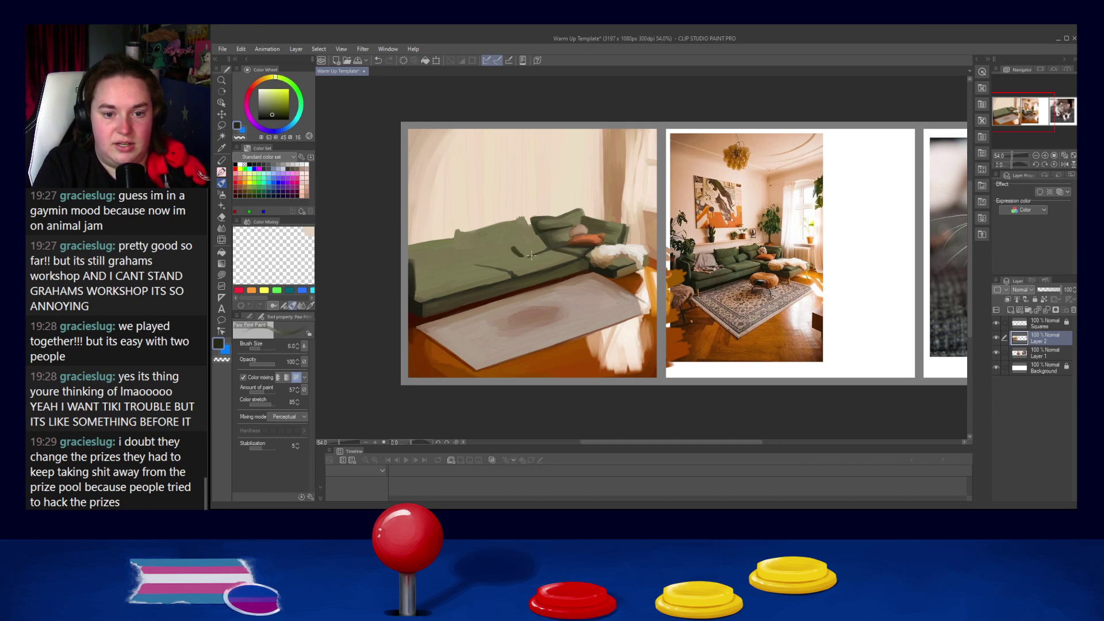
left_click(550, 242, "alt")
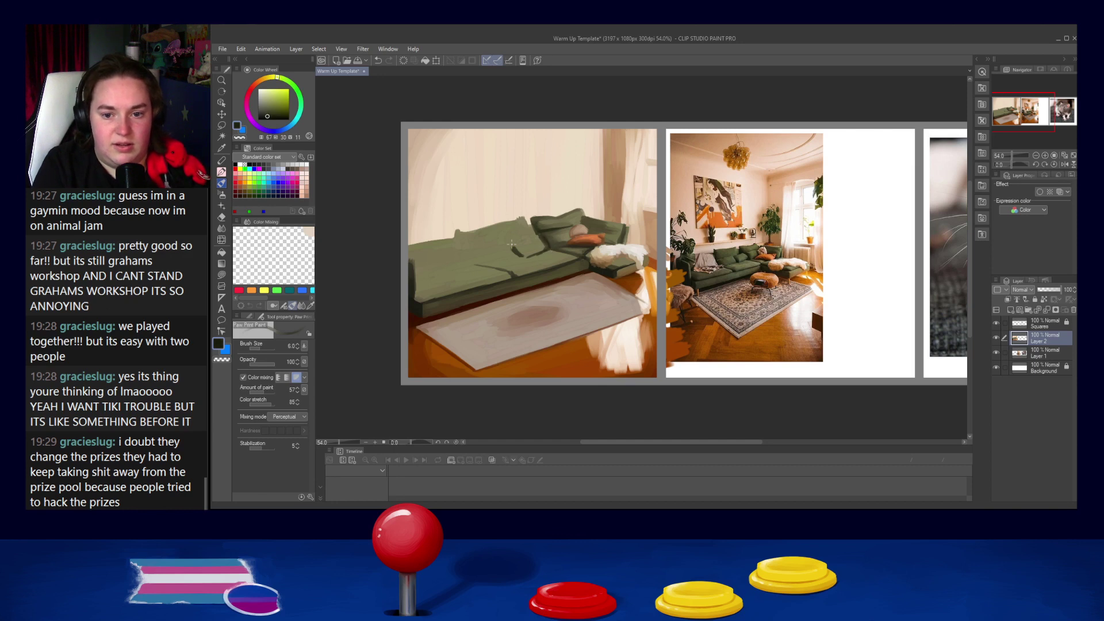
left_click_drag(536, 235, 514, 247)
Step: Shade and blend the small pillow's side and face with sampled sofa greens at brush sizes 10 and 15
left_click(510, 247, "alt")
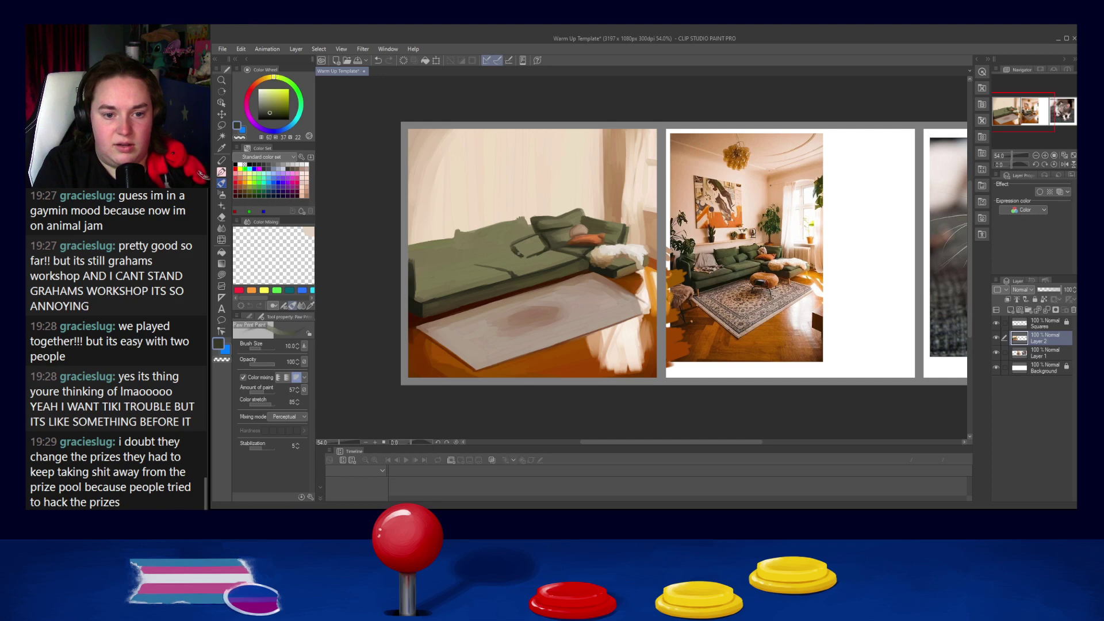
key("bracketright")
key("bracketright")
left_click_drag(514, 248, 527, 256)
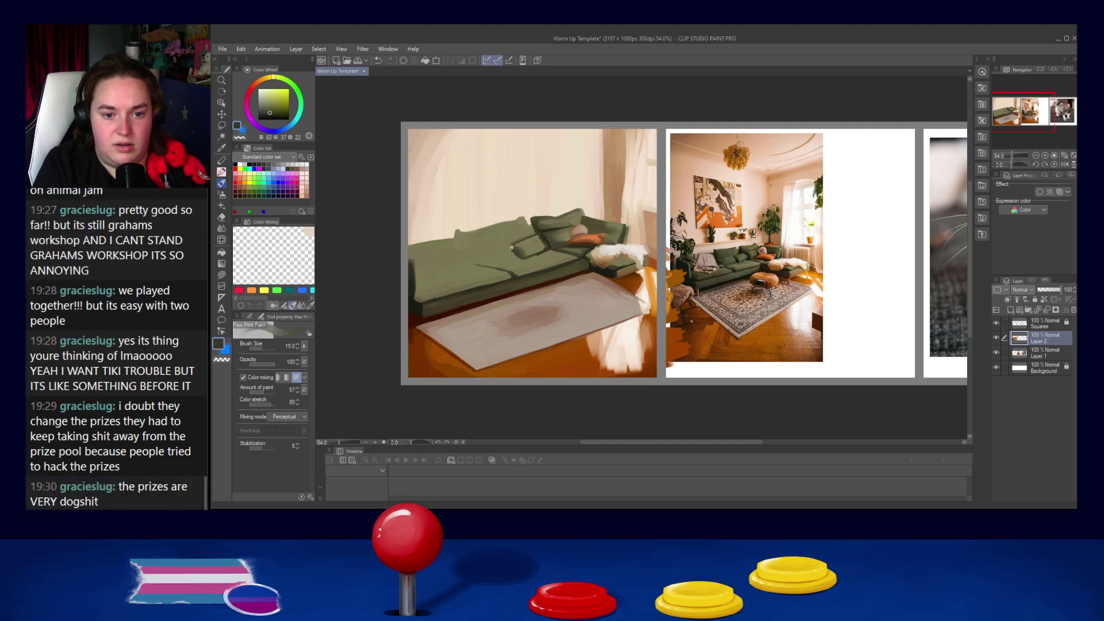
left_click(519, 246, "alt")
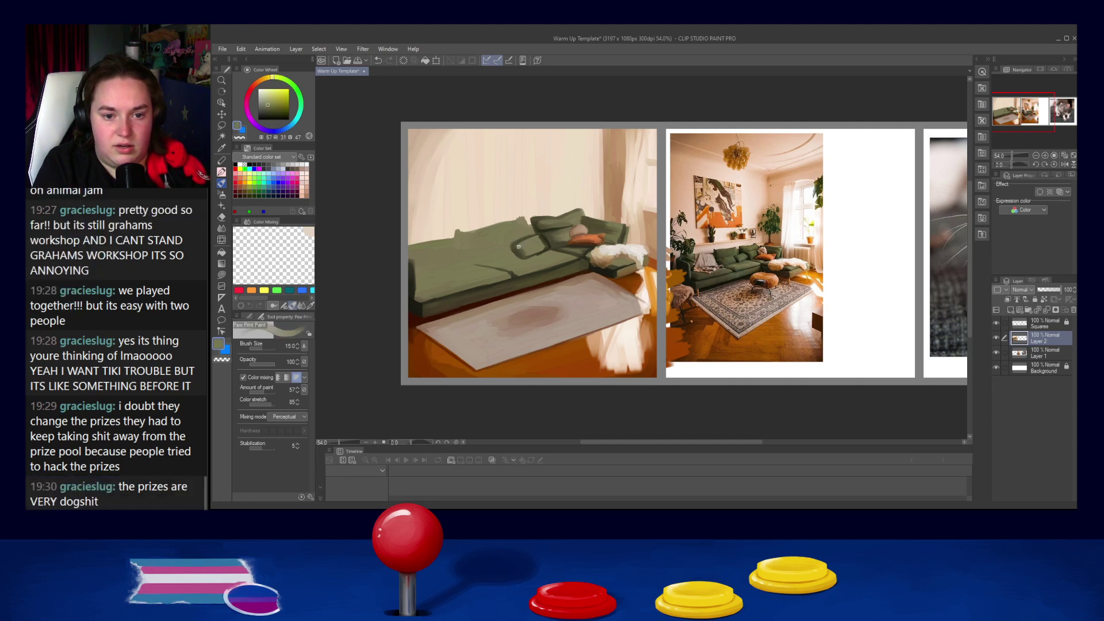
left_click(548, 250, "alt")
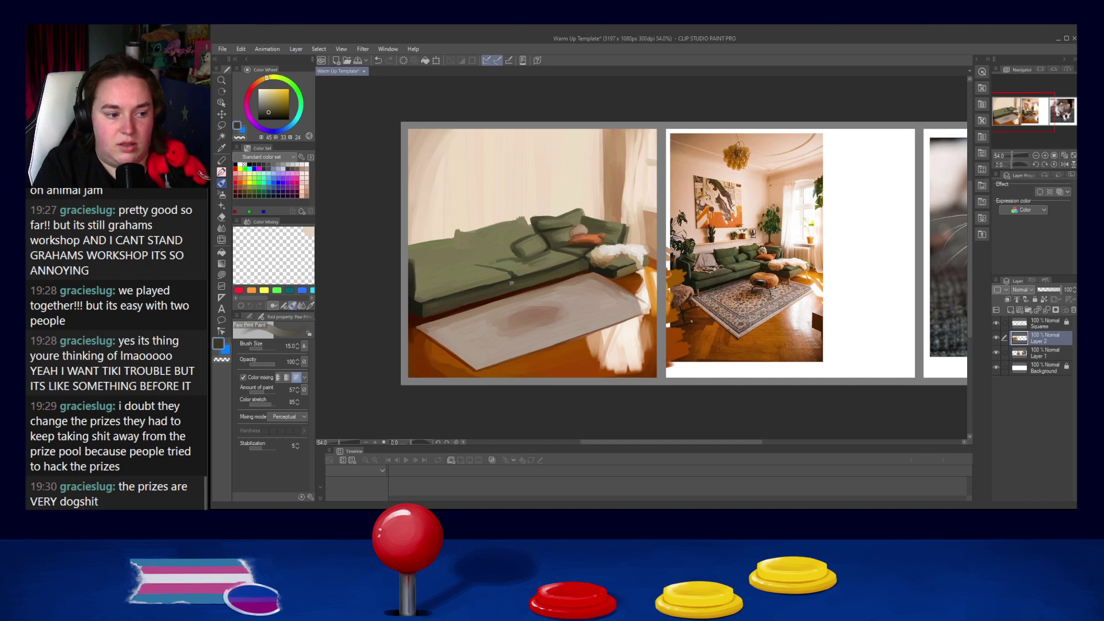
Step: Paint the small pillow's cast shadow on the sofa seat with sampled greens at brush size 20
key("]")
left_click_drag(484, 266, 516, 260)
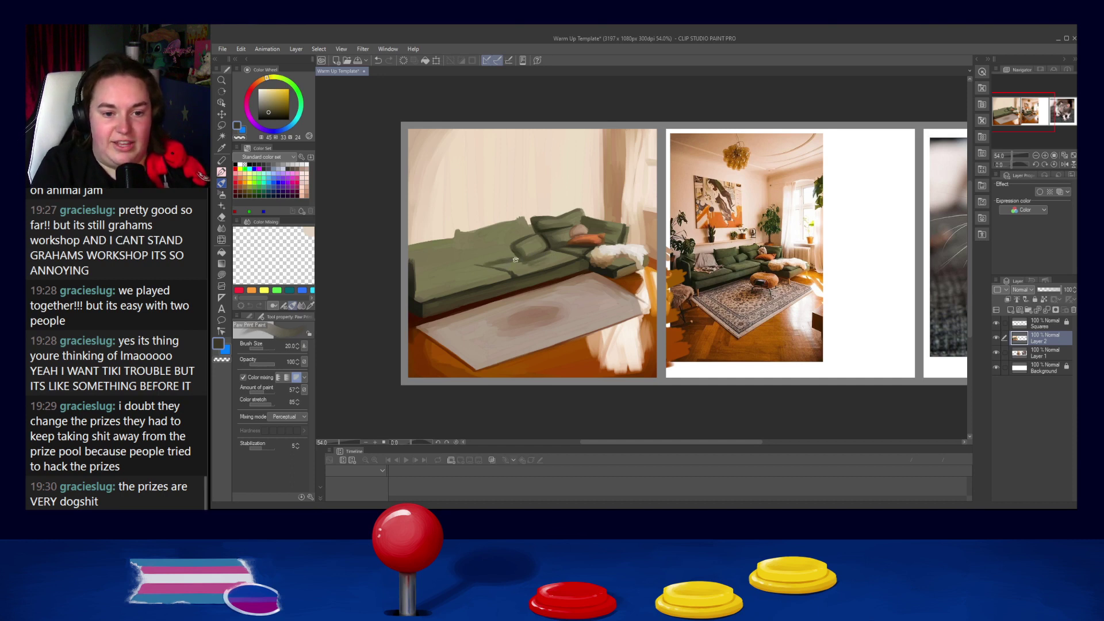
left_click(510, 266, "alt")
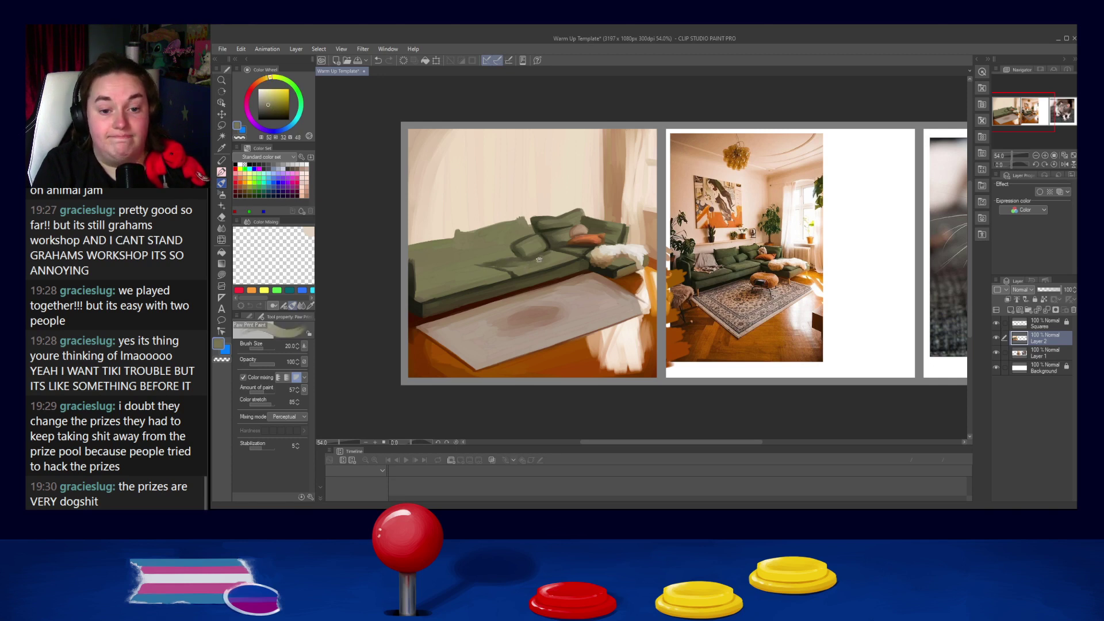
left_click(493, 266, "alt")
left_click(516, 271, "alt")
Step: Sharpen the seat shadow, cushion seam and small pillow's lower edge with very dark green, using brush sizes between 17 and 6
left_click(607, 273, "alt")
key("bracketleft")
left_click_drag(510, 272, 504, 270)
key("bracketleft")
key("bracketleft")
key("bracketleft")
key("bracketleft")
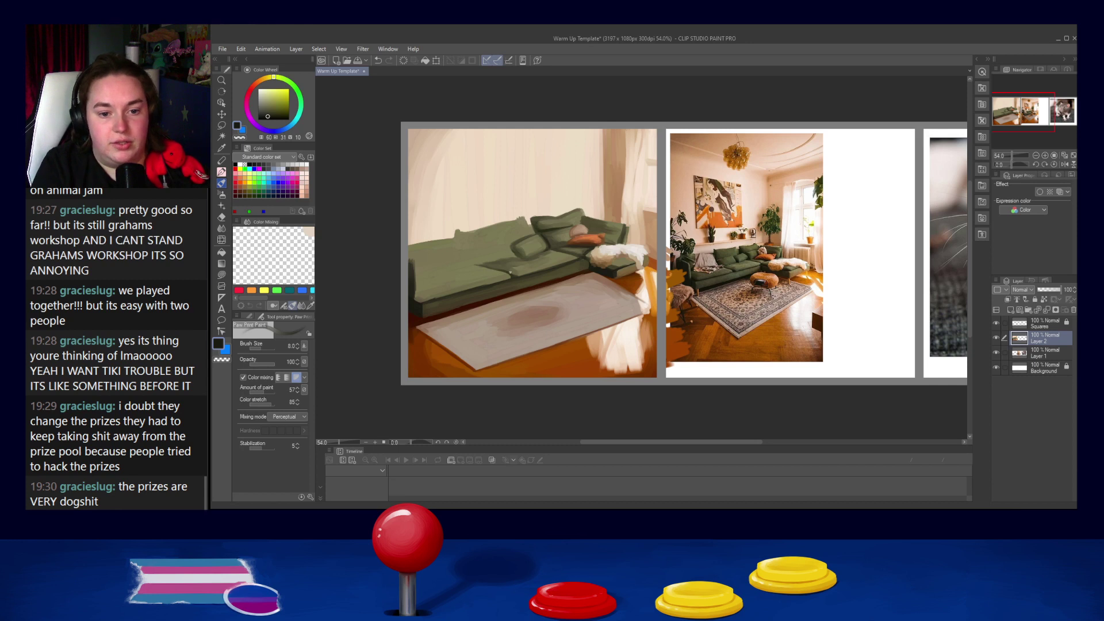
left_click_drag(540, 271, 516, 275)
key("bracketleft")
key("bracketleft")
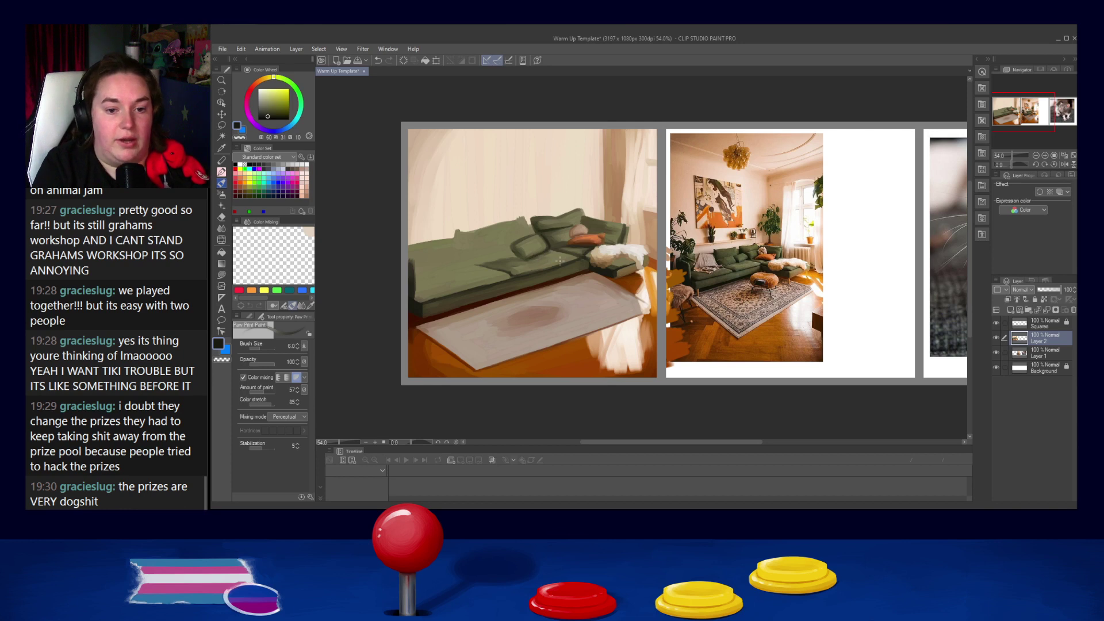
key("bracketright")
key("bracketright")
key("bracketright")
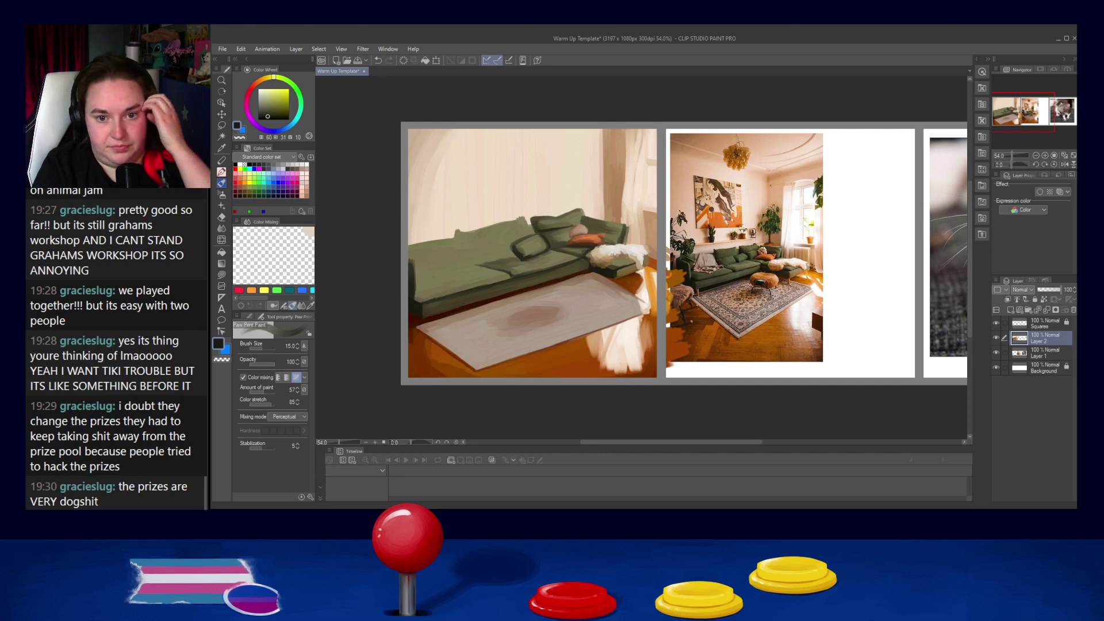
Step: Choose white and brighten the window light at the curtain's outer edge at brush size 30
left_click(240, 164)
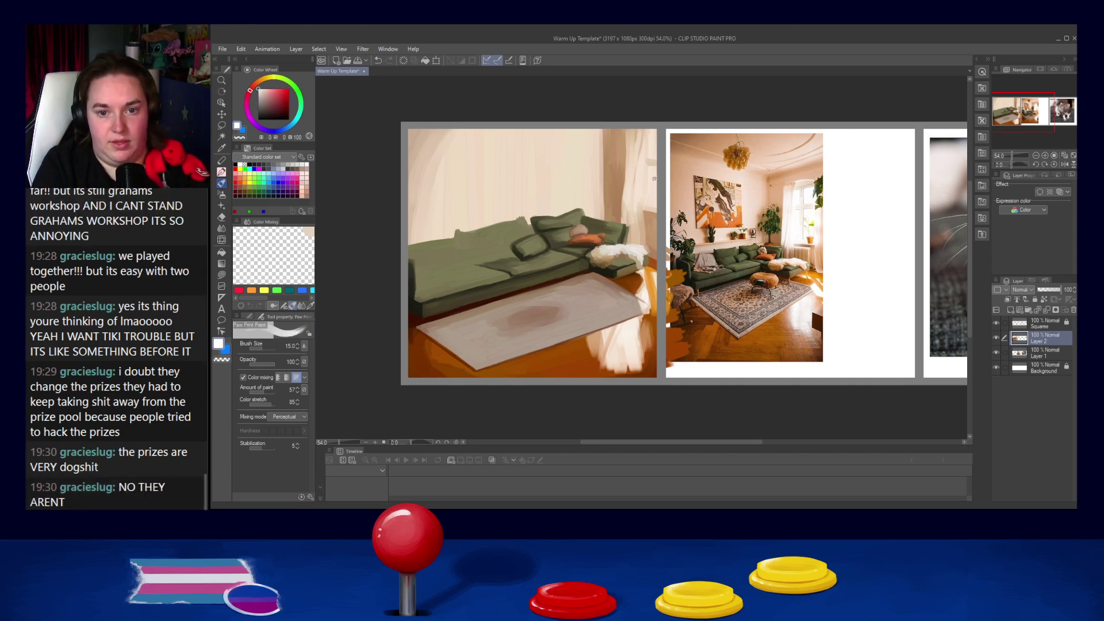
key("bracketright")
key("bracketright")
key("bracketright")
key("bracketright")
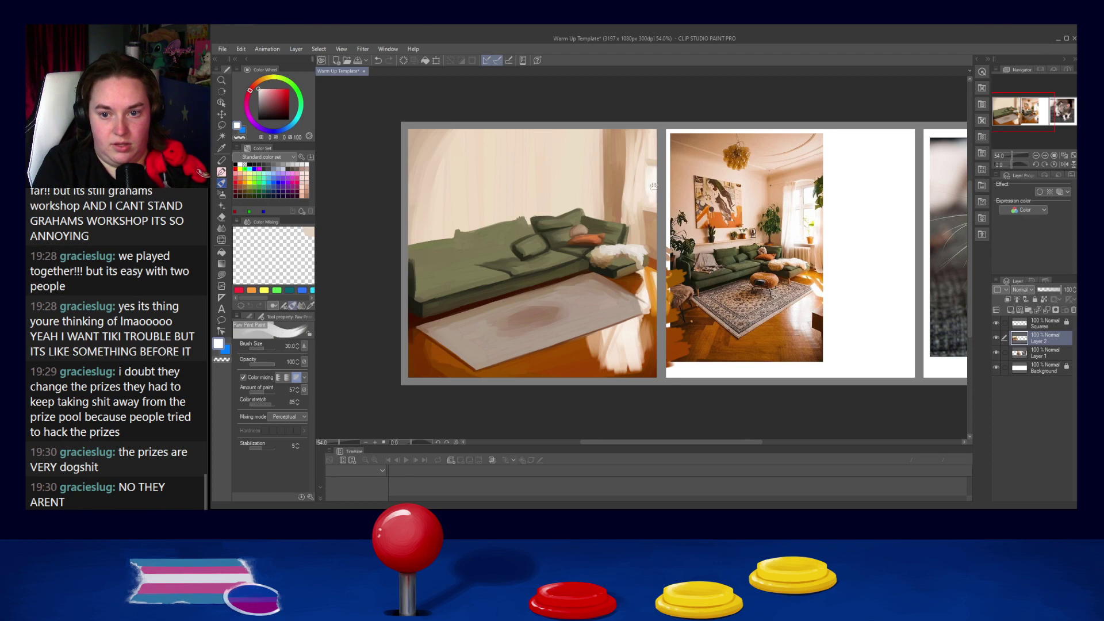
Step: Refine the white window highlights along the curtain at brush sizes 12 and 17
key("bracketleft")
key("bracketleft")
key("bracketleft")
key("bracketleft")
key("bracketleft")
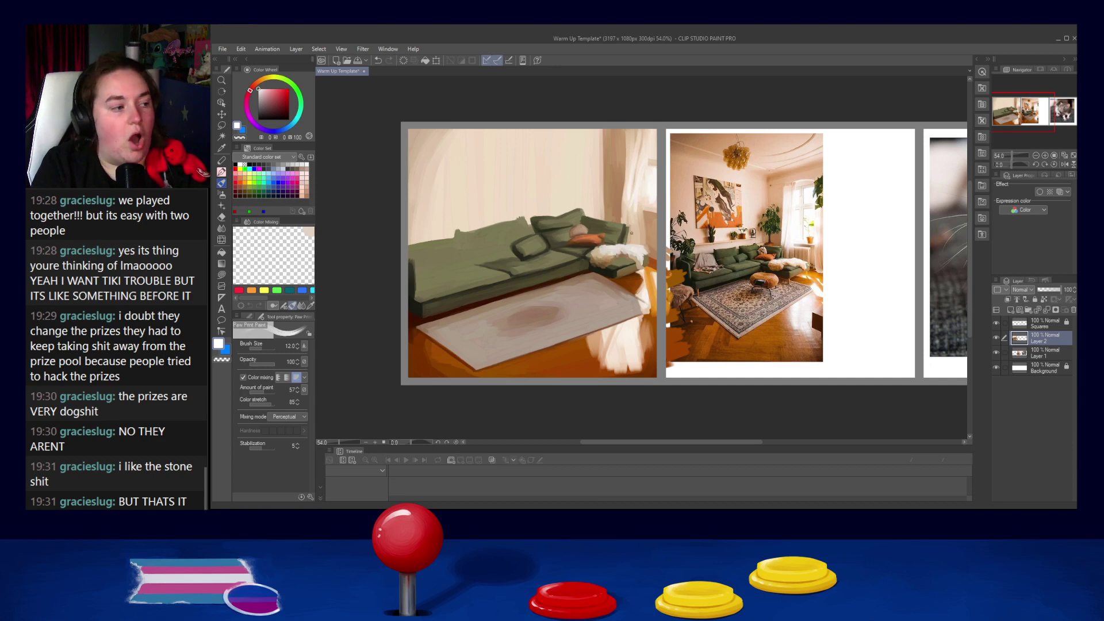
key("bracketright")
key("bracketright")
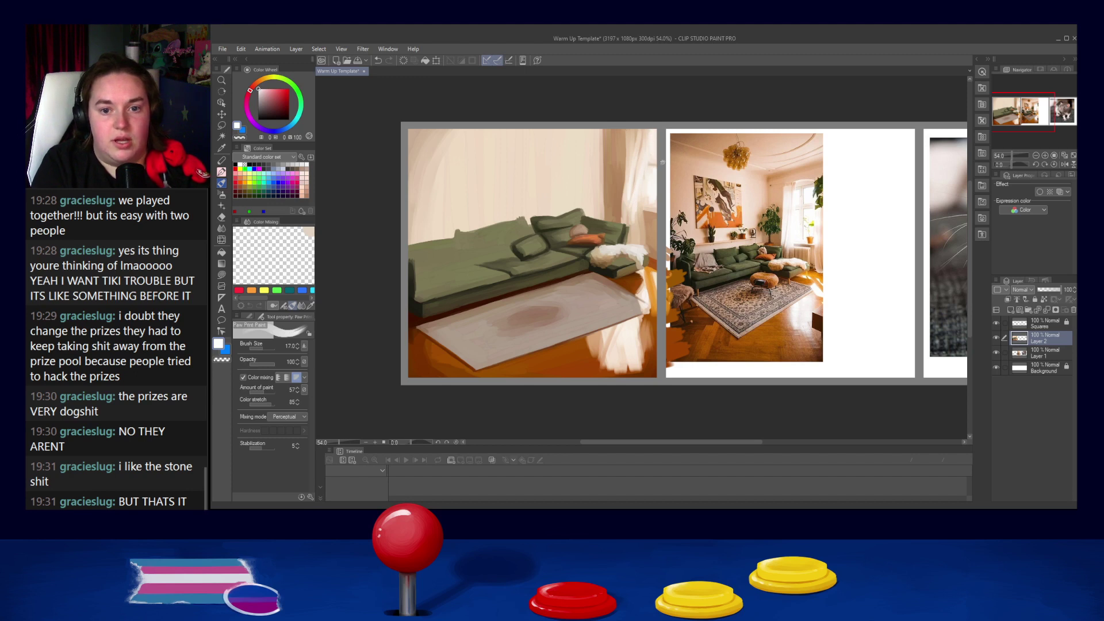
Step: Paint thin curtain folds beside the window with sampled warm beiges at brush size 8
left_click(654, 162, "alt")
key("bracketleft")
key("bracketleft")
key("bracketleft")
key("bracketleft")
left_click(651, 163, "alt")
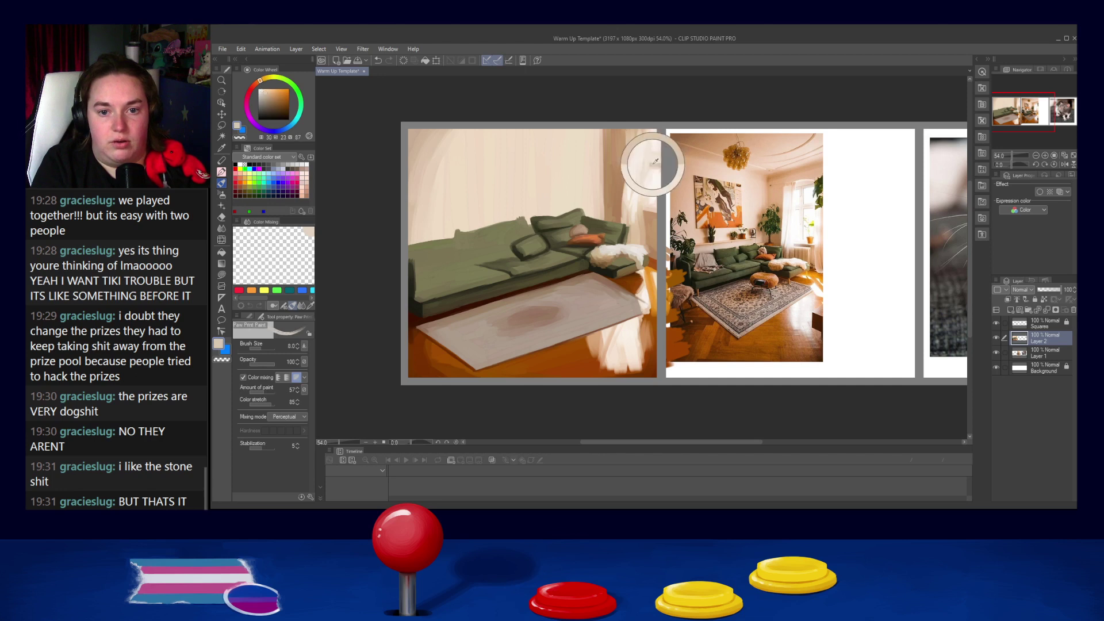
key("ctrl+z")
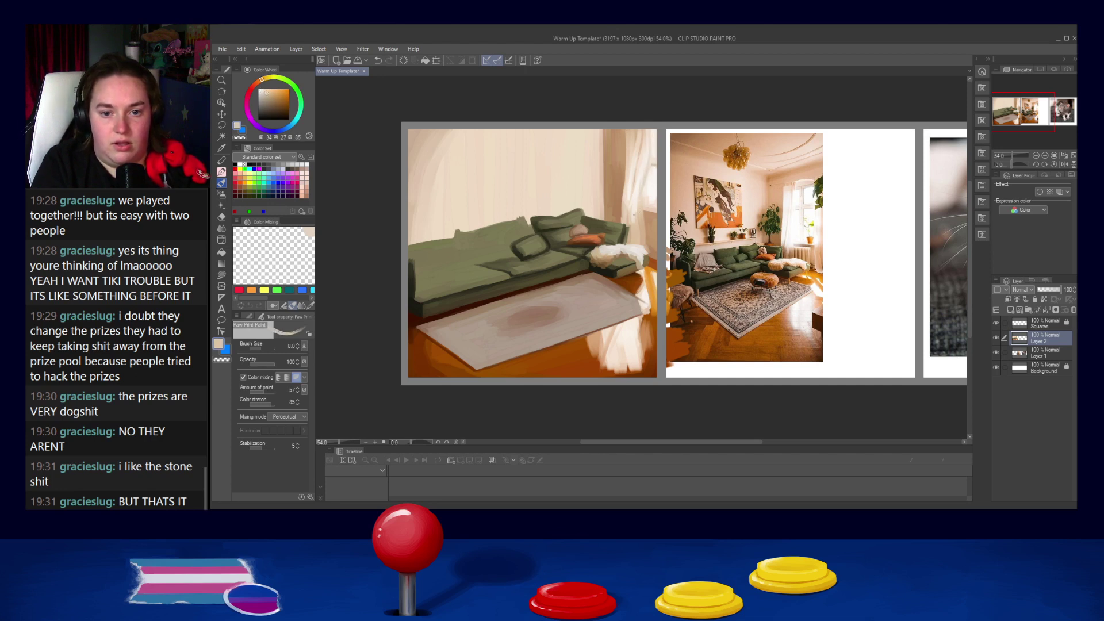
left_click(636, 223, "alt")
left_click(643, 192)
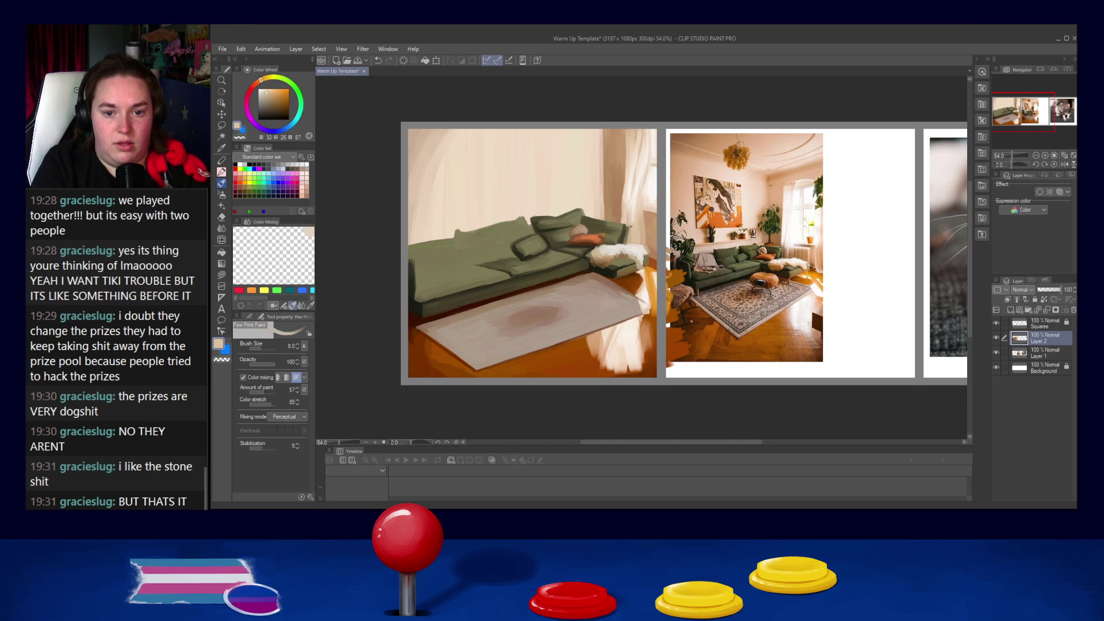
left_click(641, 170, "alt")
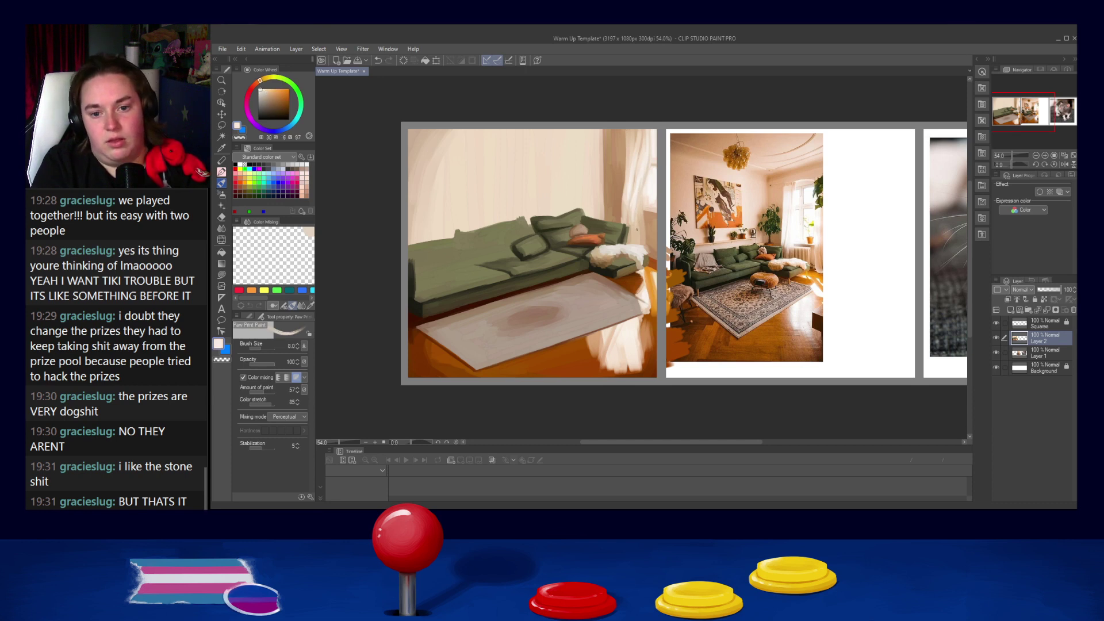
Step: Brighten the lower curtain beside the window with sampled near-white at brush size 17
left_click(656, 184, "alt")
key("]")
key("]")
key("]")
key("]")
left_click_drag(646, 215, 655, 222)
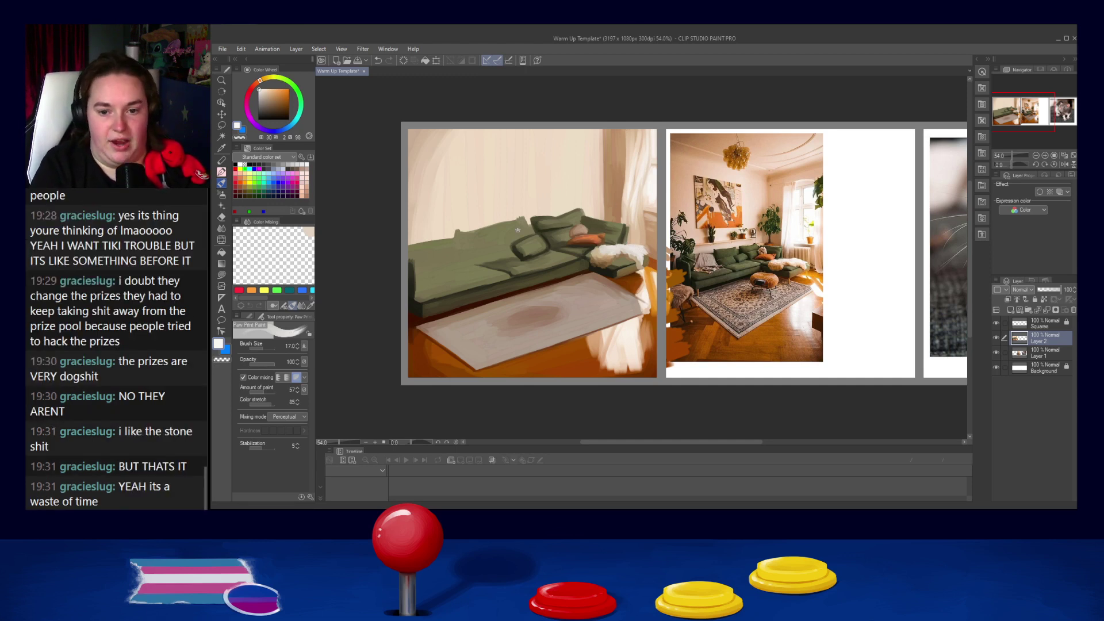
Step: Soften the small pillow's edge with sampled greens at brush size 17 and outline a second pillow and the middle back cushion in dark green at size 6
left_click(520, 249, "alt")
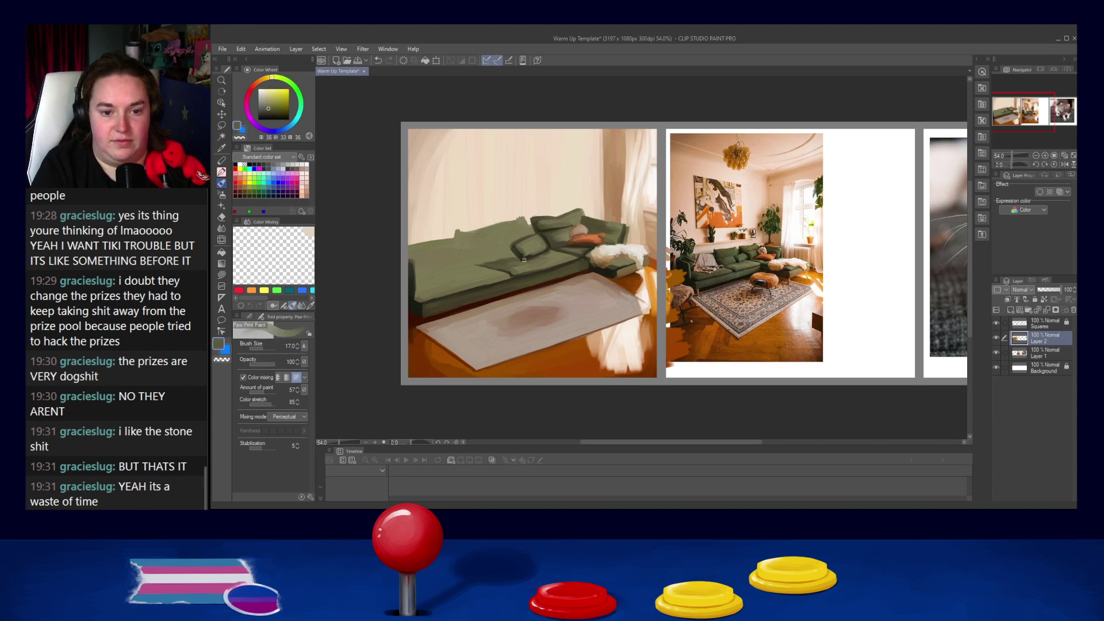
left_click(530, 248, "alt")
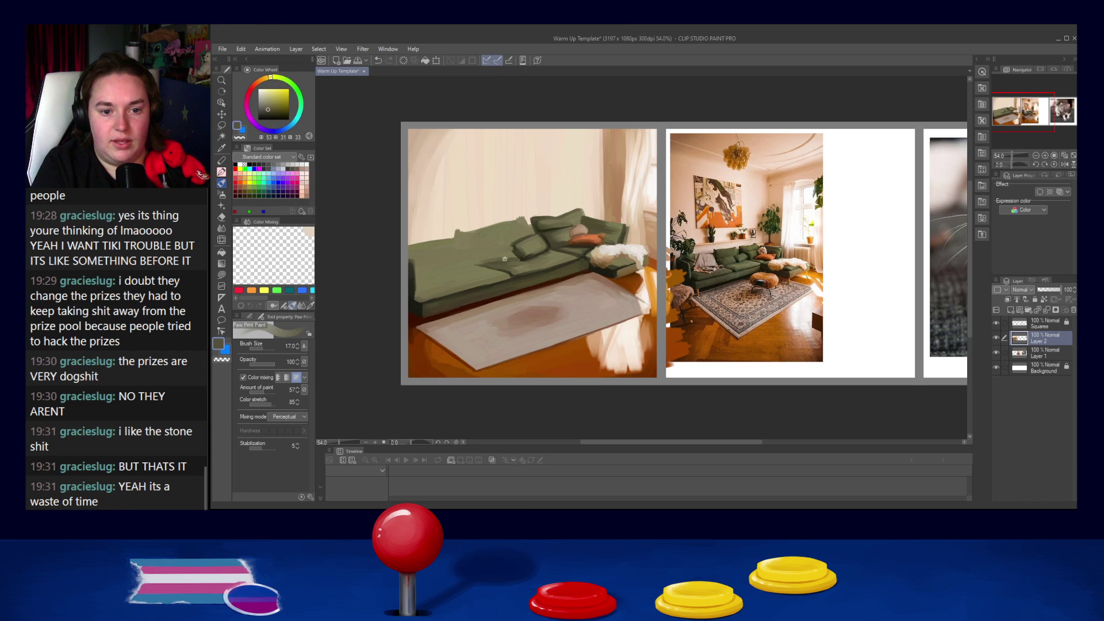
left_click(511, 261, "alt")
key("[")
key("[")
key("[")
key("[")
key("[")
key("[")
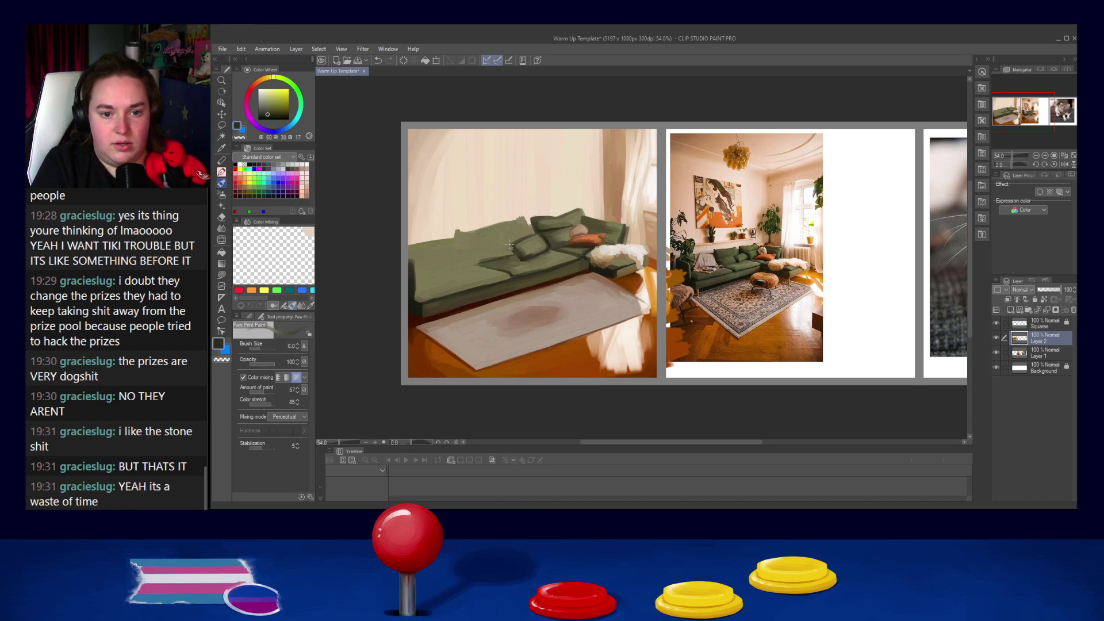
mouse_move(470, 253)
left_mouse_down()
mouse_move(505, 239)
mouse_move(470, 249)
mouse_move(480, 262)
mouse_move(472, 249)
mouse_move(489, 242)
mouse_move(460, 231)
mouse_move(475, 244)
mouse_move(494, 239)
left_mouse_up()
Step: Shade the middle back cushion and second pillow with sampled mid green, using brush sizes 20 down to 12
key("]")
key("]")
key("]")
key("]")
key("]")
key("]")
key("]")
left_click(473, 242, "alt")
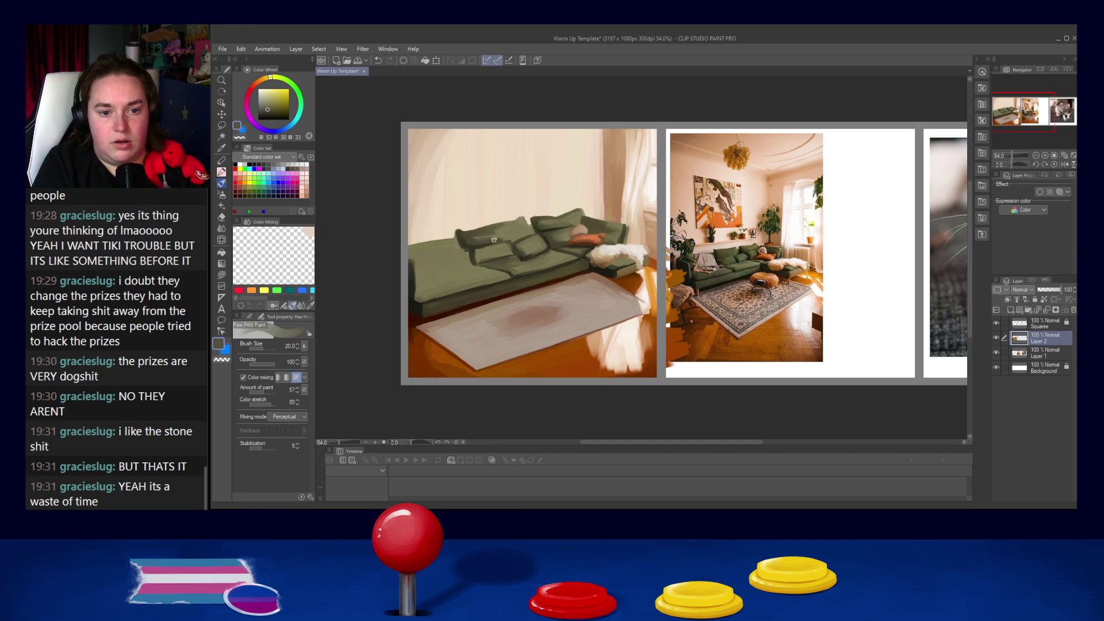
key("[")
key("[")
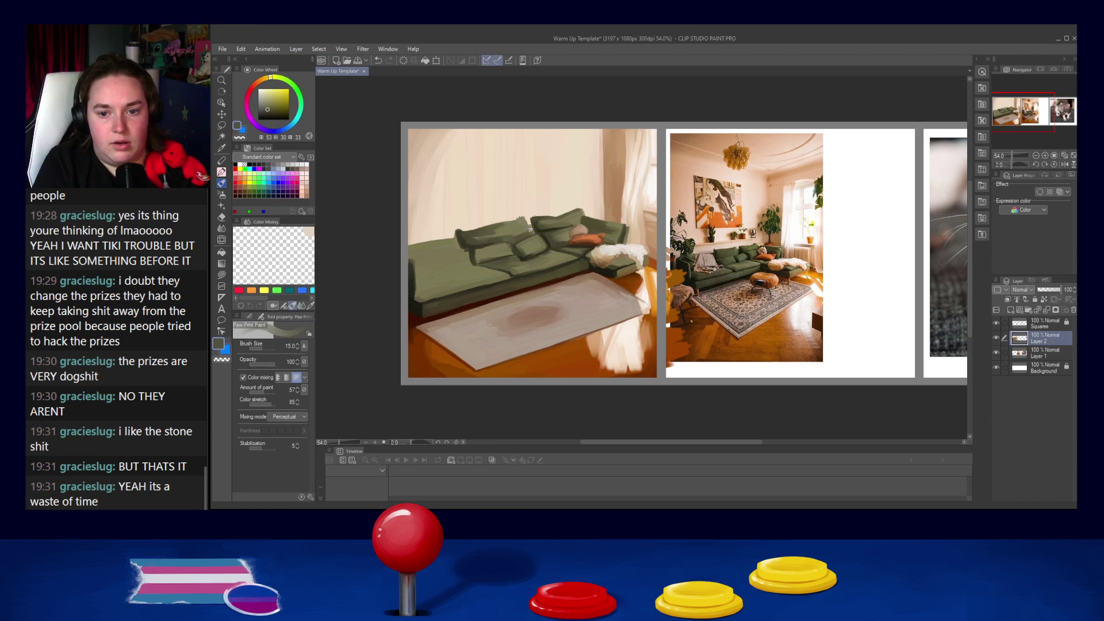
key("bracketleft")
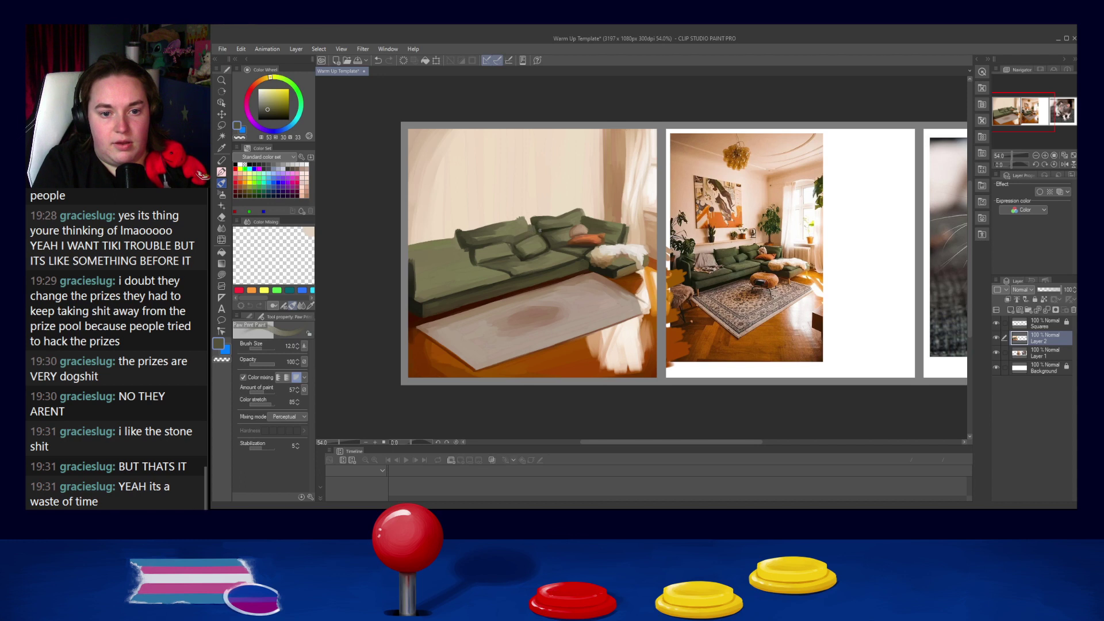
Step: Reinforce the dark creases around the back cushions and pillows with sampled dark green at brush sizes 12 and 5
left_click(535, 227, "alt")
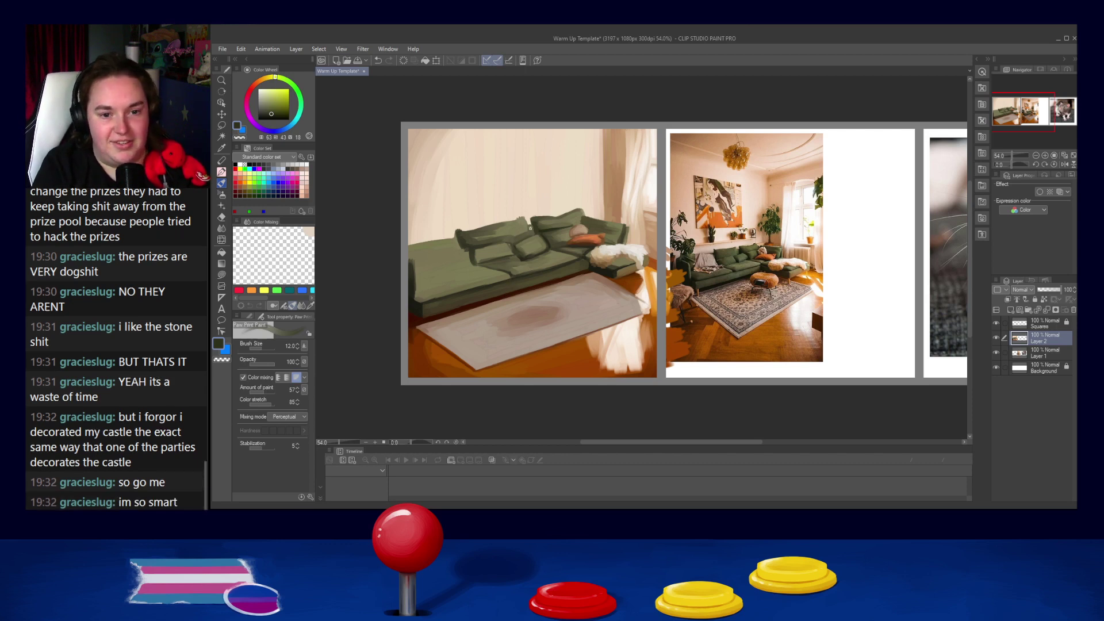
key("bracketleft")
key("bracketleft")
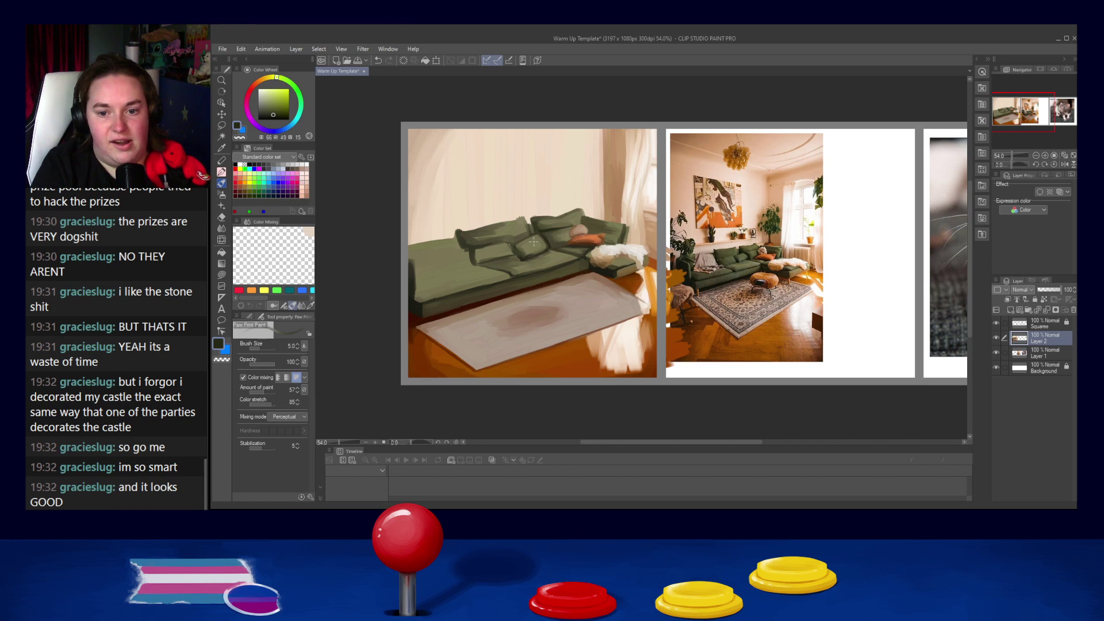
Step: Blend lighter olive greens sampled from the sofa over the middle back cushion's face at brush size 20
key("bracketright")
key("bracketright")
key("bracketright")
key("bracketright")
key("bracketright")
key("bracketright")
key("bracketright")
key("bracketright")
left_click(520, 233, "alt")
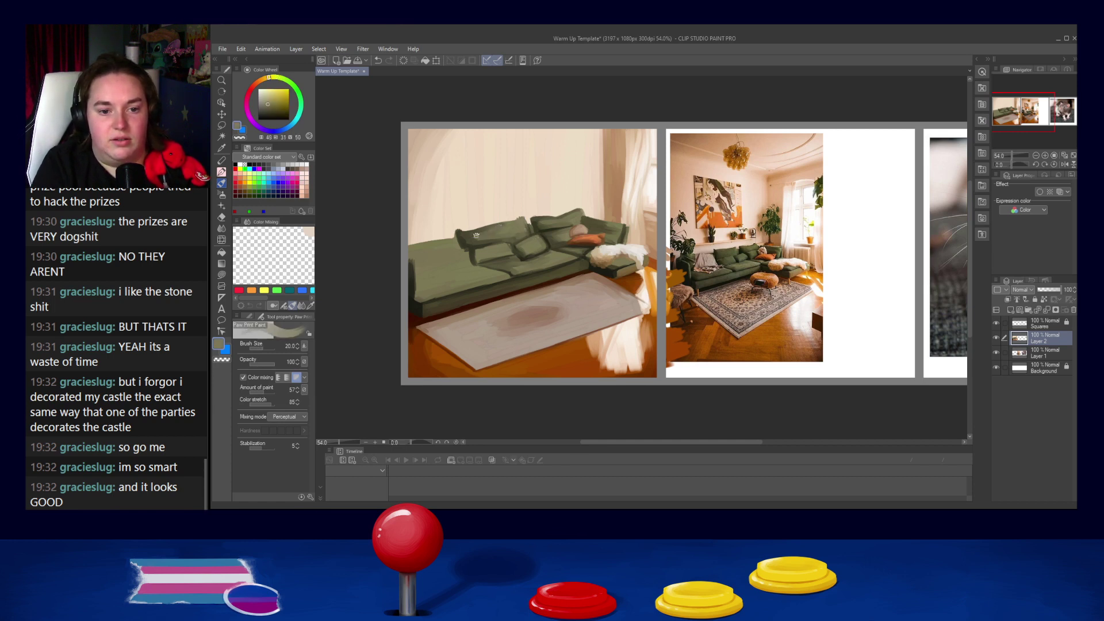
left_click(508, 229, "alt")
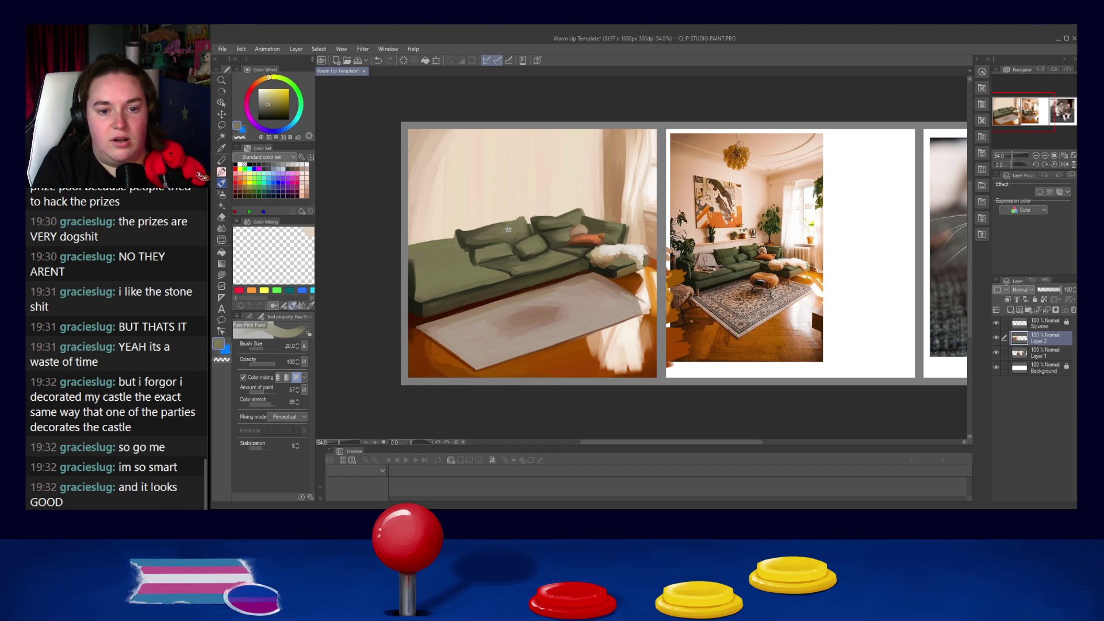
Step: Blend the shadow beneath the middle back cushion and around the second pillow with sampled greens at brush size 20
left_click(465, 248, "alt")
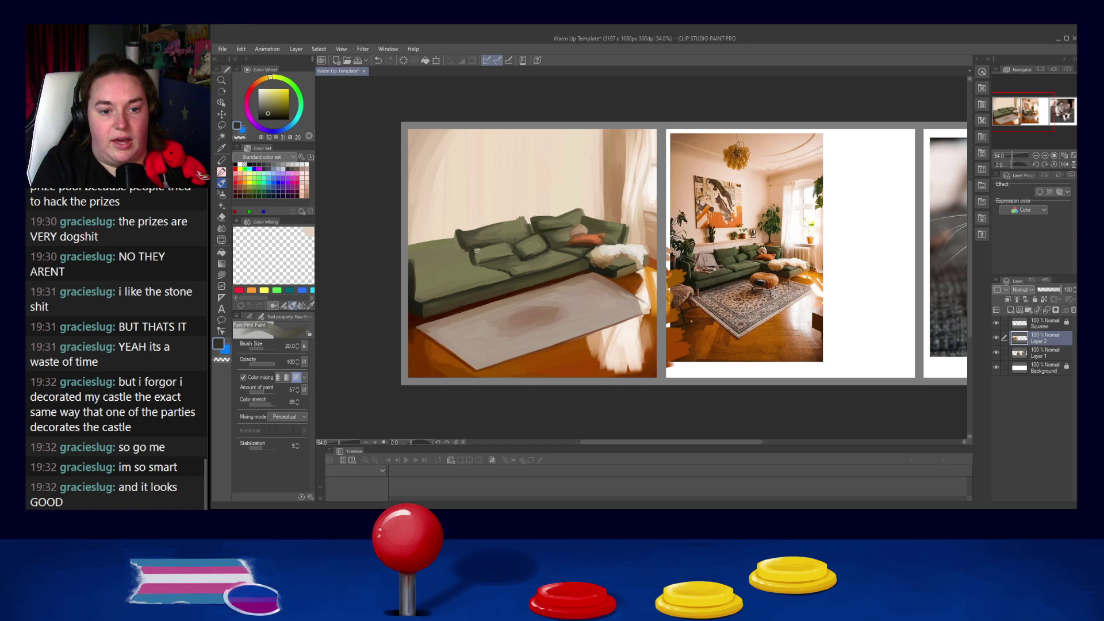
left_click(475, 253, "alt")
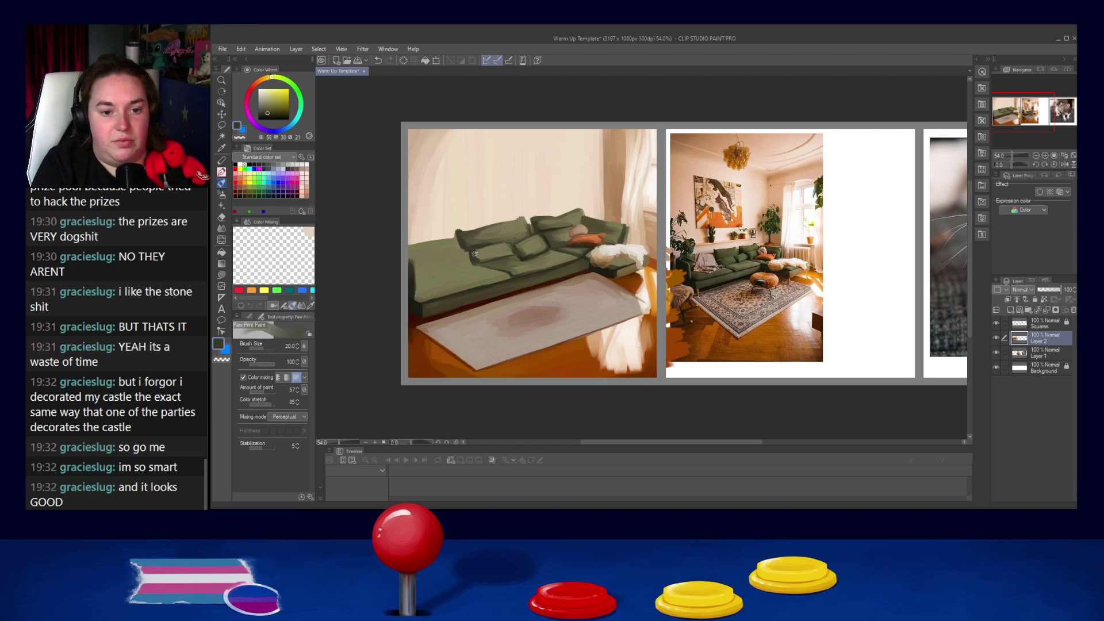
left_click(476, 255, "alt")
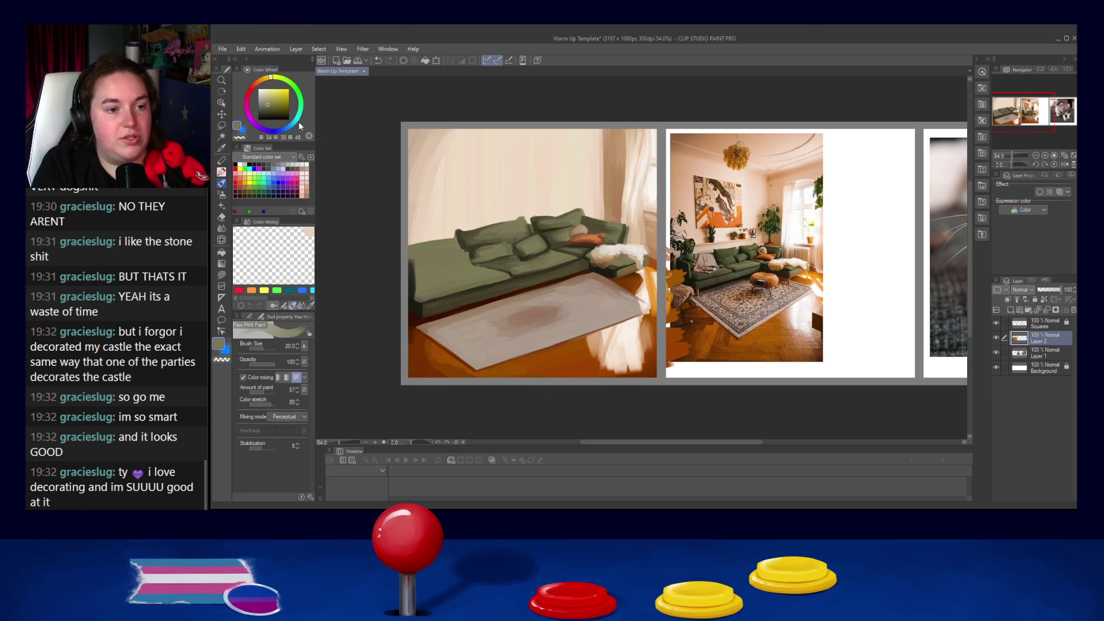
Step: Start a throw blanket over the sofa's left back cushion using beige sampled from the reference photo at brush size 20
left_click(265, 95)
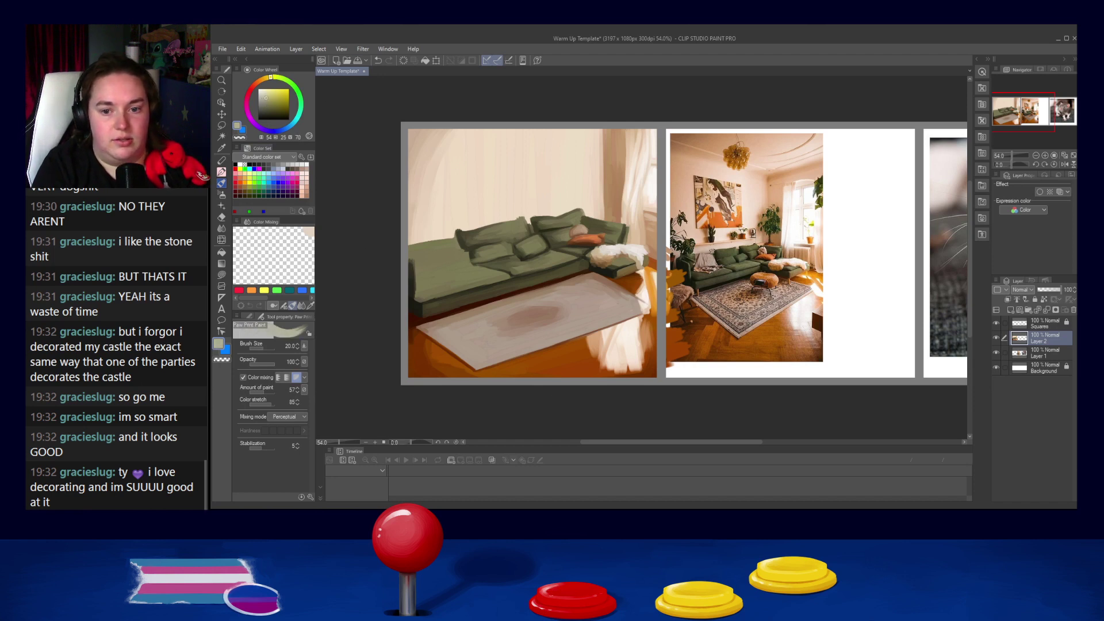
left_click(707, 258, "alt")
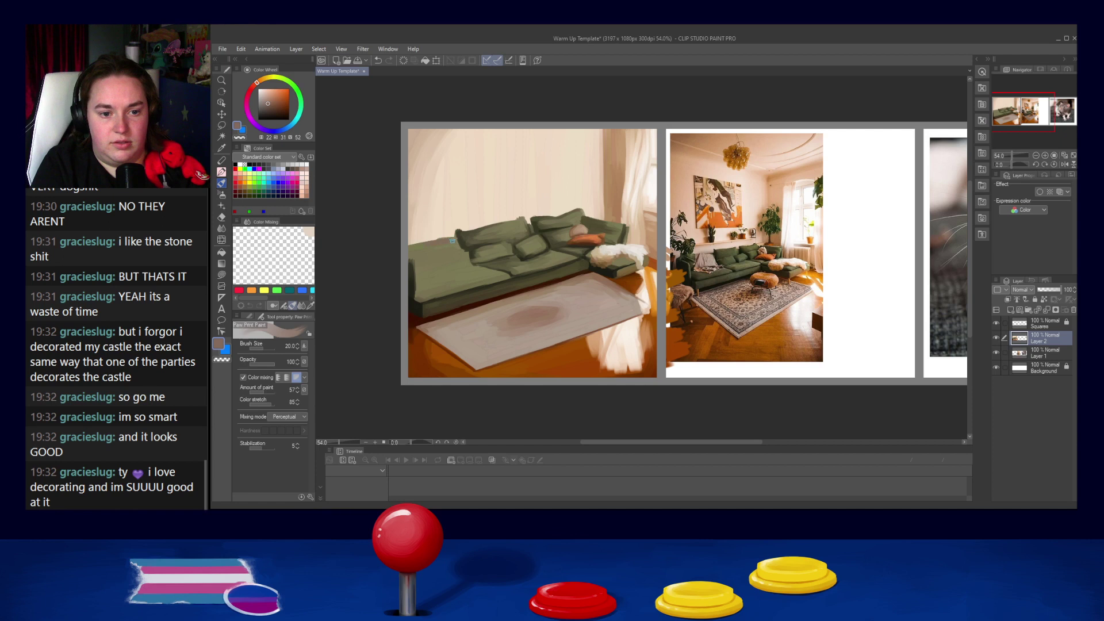
left_click(711, 263, "alt")
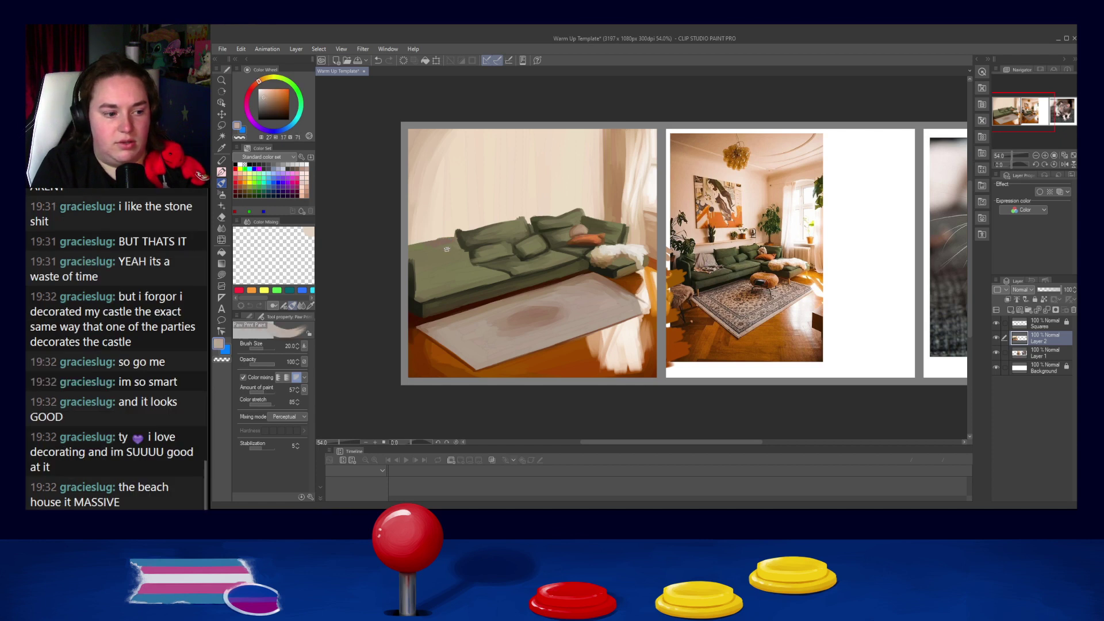
mouse_move(450, 246)
left_mouse_down()
mouse_move(432, 242)
mouse_move(453, 240)
mouse_move(444, 240)
left_mouse_up()
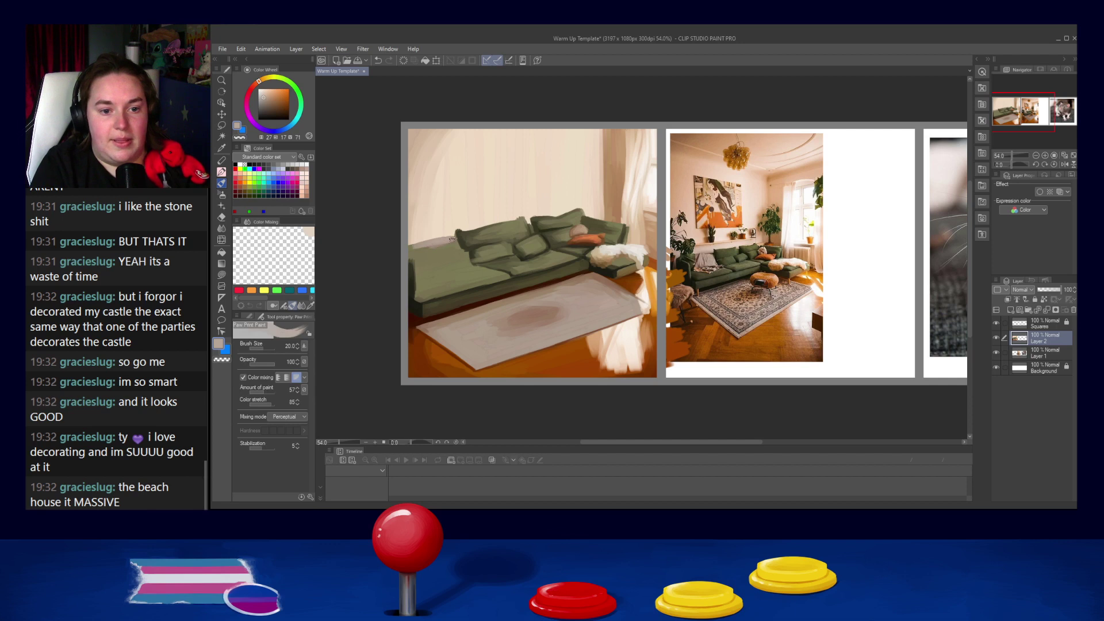
mouse_move(456, 250)
left_mouse_down()
mouse_move(444, 259)
mouse_move(469, 250)
mouse_move(471, 259)
mouse_move(458, 264)
mouse_move(439, 247)
left_mouse_up()
Step: Fill in the blanket's shape over the left back cushion with sampled beige, reducing the brush size to 15
left_click(469, 258, "alt")
left_click(459, 249, "alt")
key("]")
key("]")
key("]")
key("]")
key("bracketleft")
key("bracketleft")
key("bracketleft")
key("bracketleft")
key("bracketleft")
key("bracketleft")
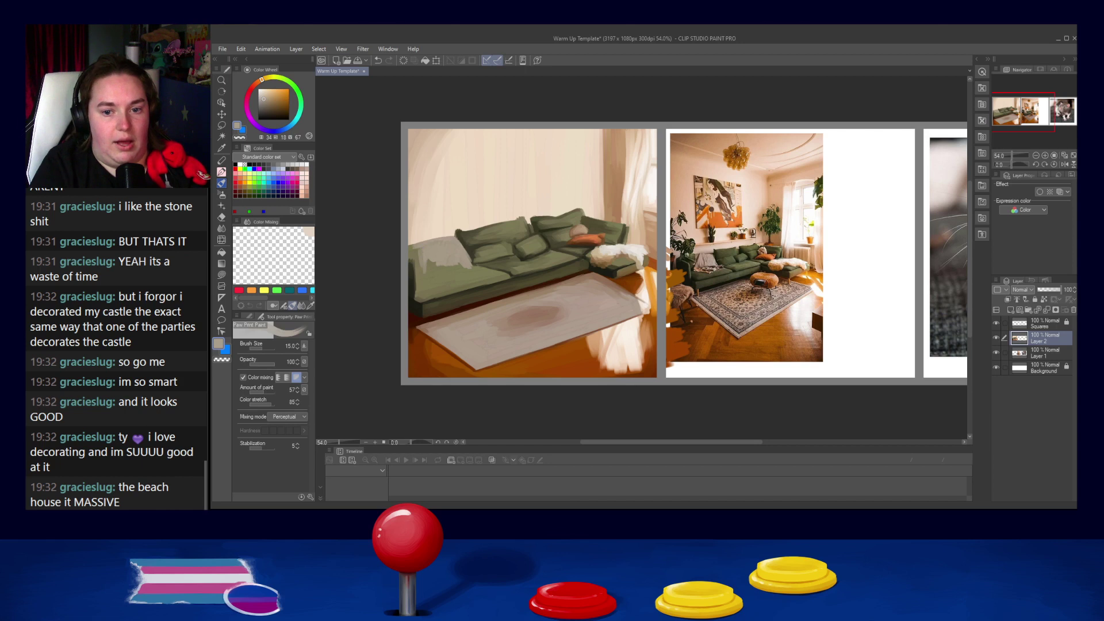
Step: Paint the blanket's folds with beige tones sampled from the reference and the blanket at brush size 8
left_click(697, 257, "alt")
key("bracketleft")
key("bracketleft")
key("bracketleft")
left_click_drag(423, 243, 424, 275)
left_click(432, 245, "alt")
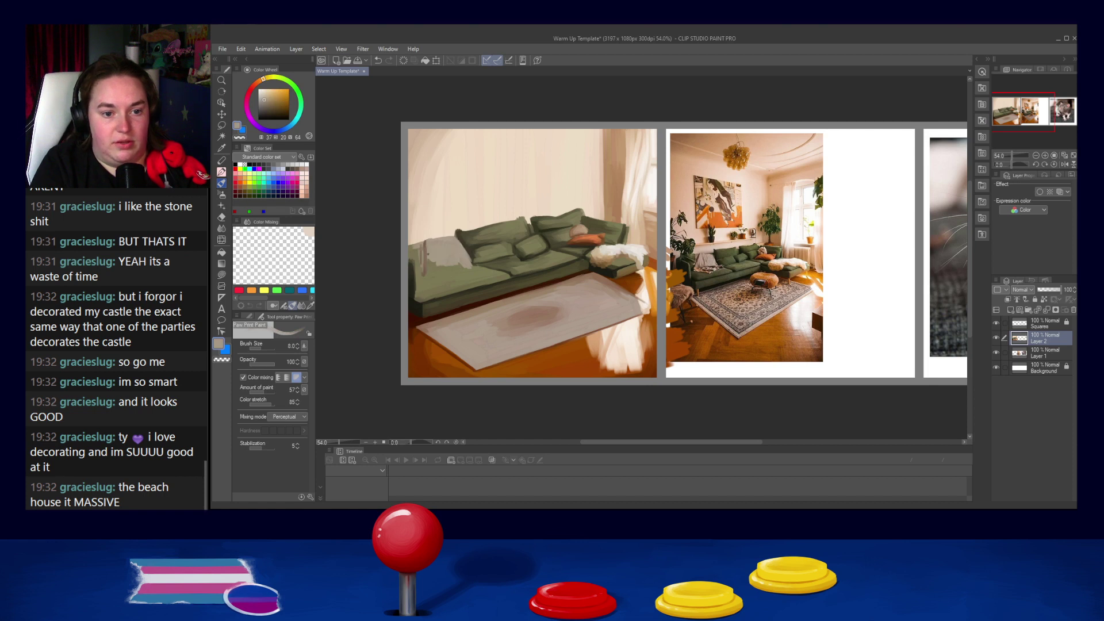
left_click(424, 244, "alt")
mouse_move(435, 246)
left_mouse_down()
mouse_move(456, 273)
mouse_move(435, 242)
left_mouse_up()
left_click(430, 255, "alt")
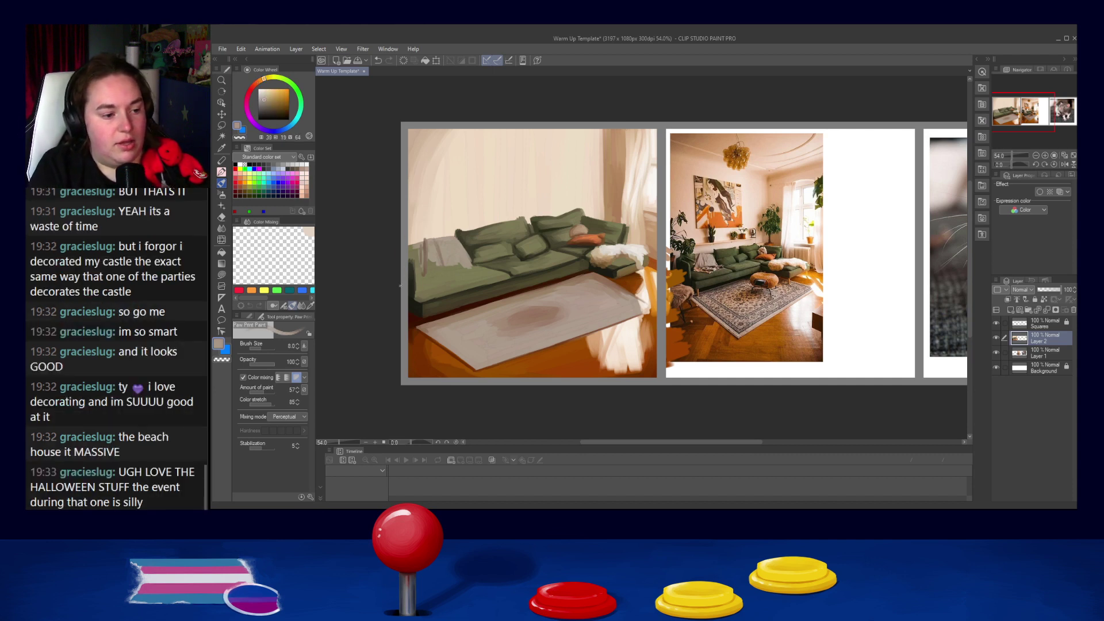
Step: Blend the blanket's face and left fold with sampled beige at brush sizes 17 and 12
key("bracketright")
key("bracketright")
key("bracketright")
key("bracketright")
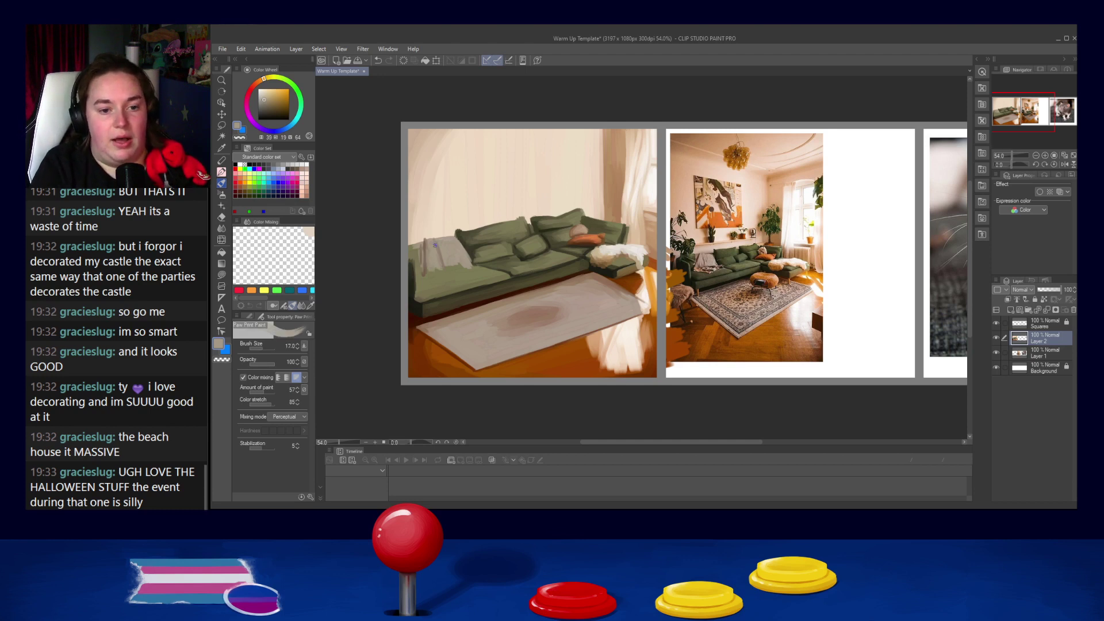
left_click(451, 262, "alt")
key("bracketleft")
key("bracketleft")
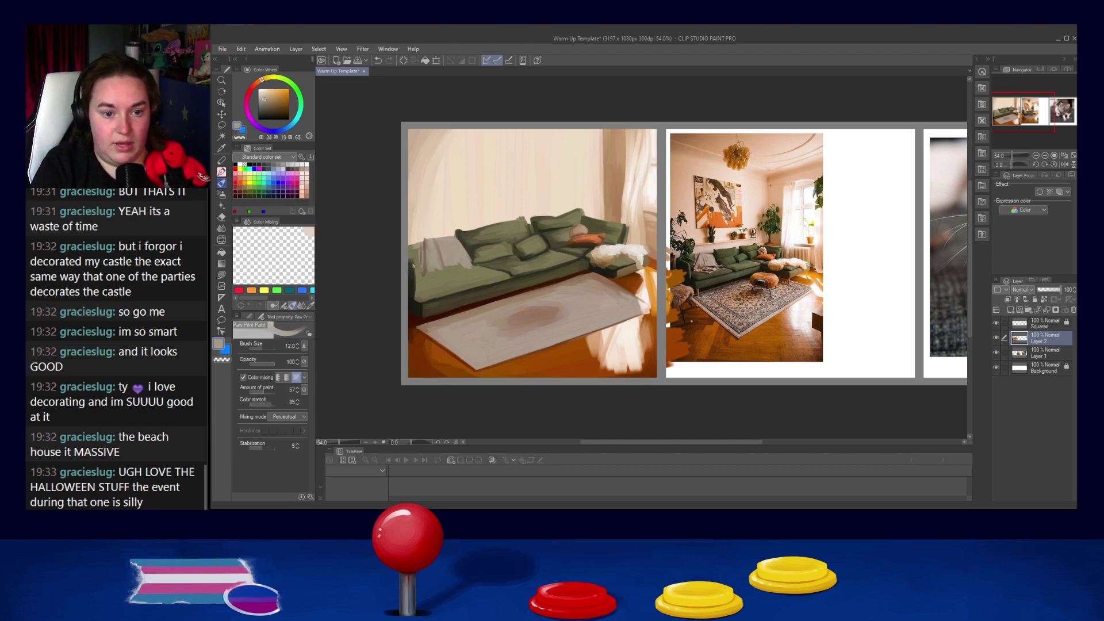
left_click_drag(426, 243, 423, 264)
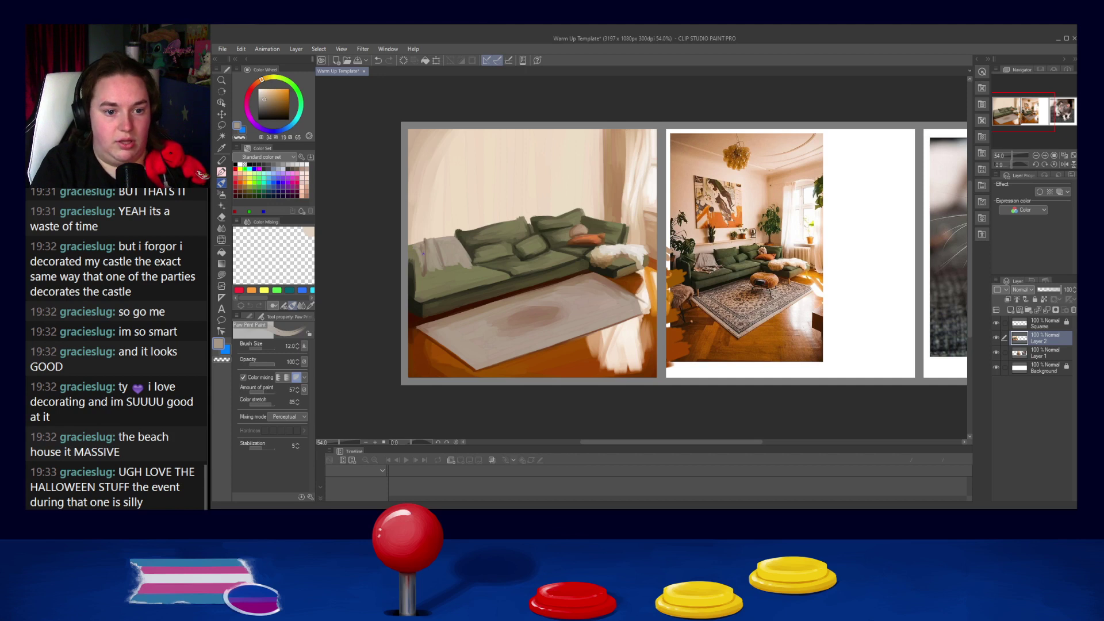
Step: Refine the blanket's left edge with tones sampled from the blanket and sofa, using brush sizes 12 and 8
left_click(424, 262, "alt")
left_click(418, 252, "alt")
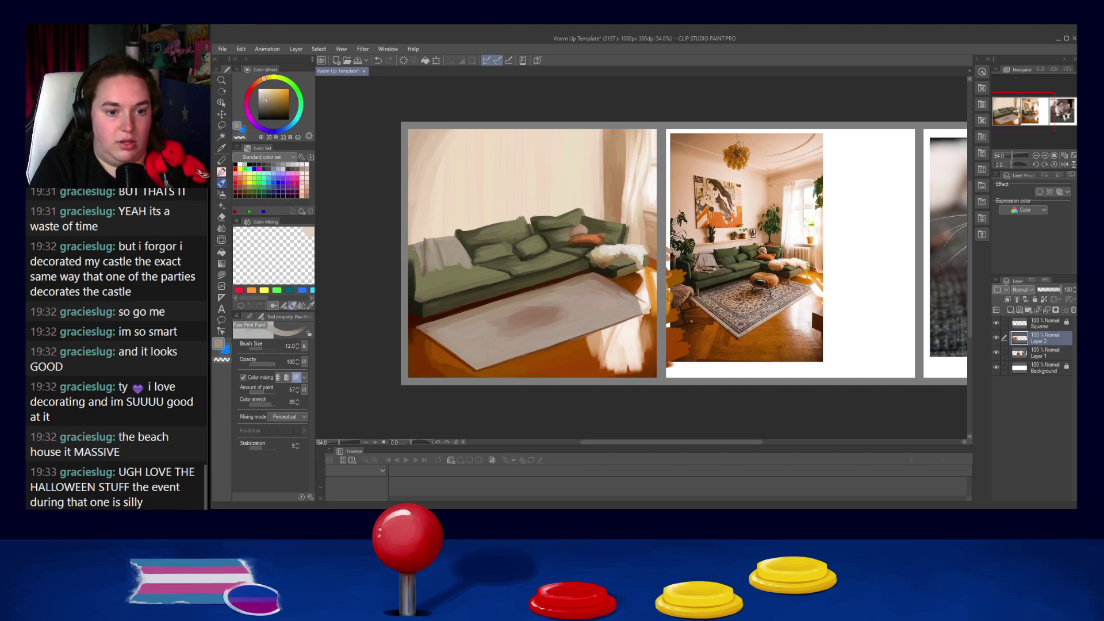
left_click(412, 253, "alt")
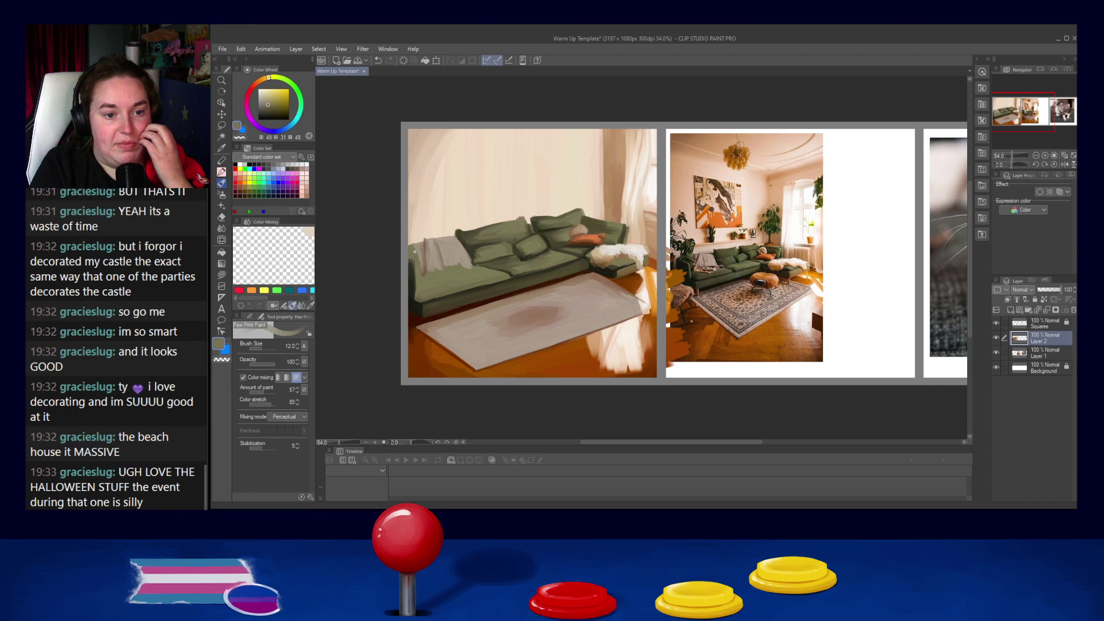
left_click(419, 282, "alt")
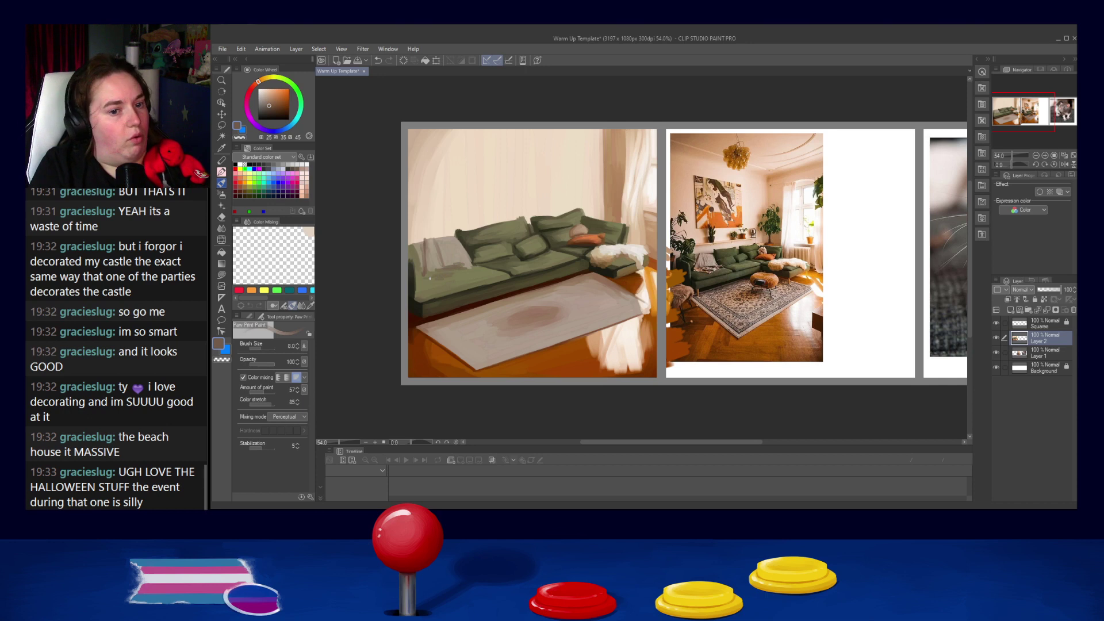
Step: Extend the blanket's lower hem onto the seat cushion with sampled beige at brush size 8
left_click(469, 265, "alt")
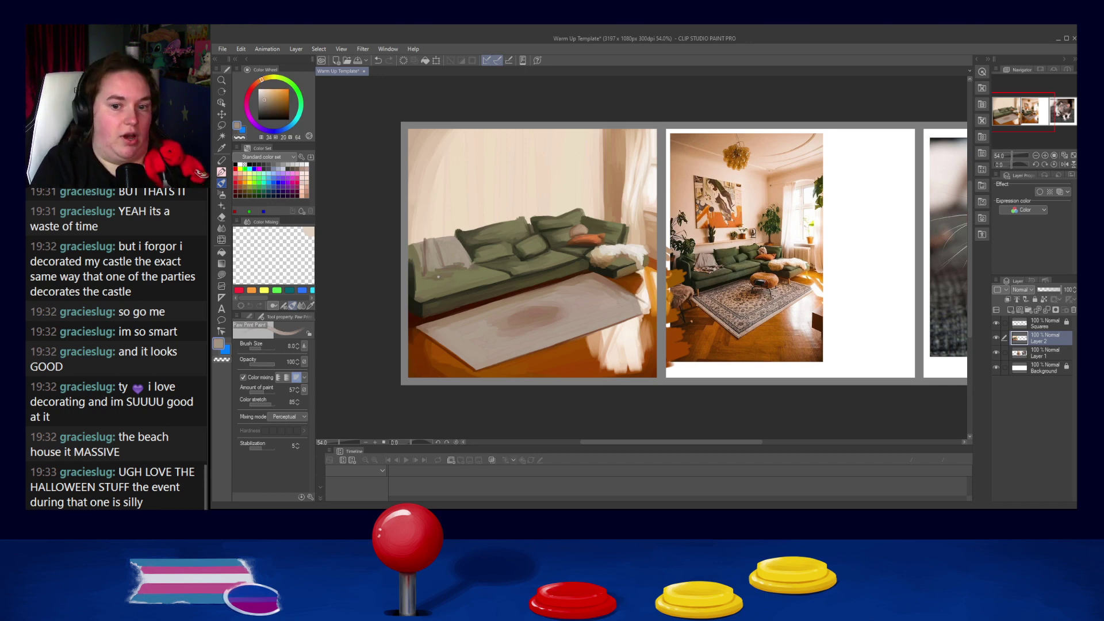
left_click_drag(463, 272, 446, 271)
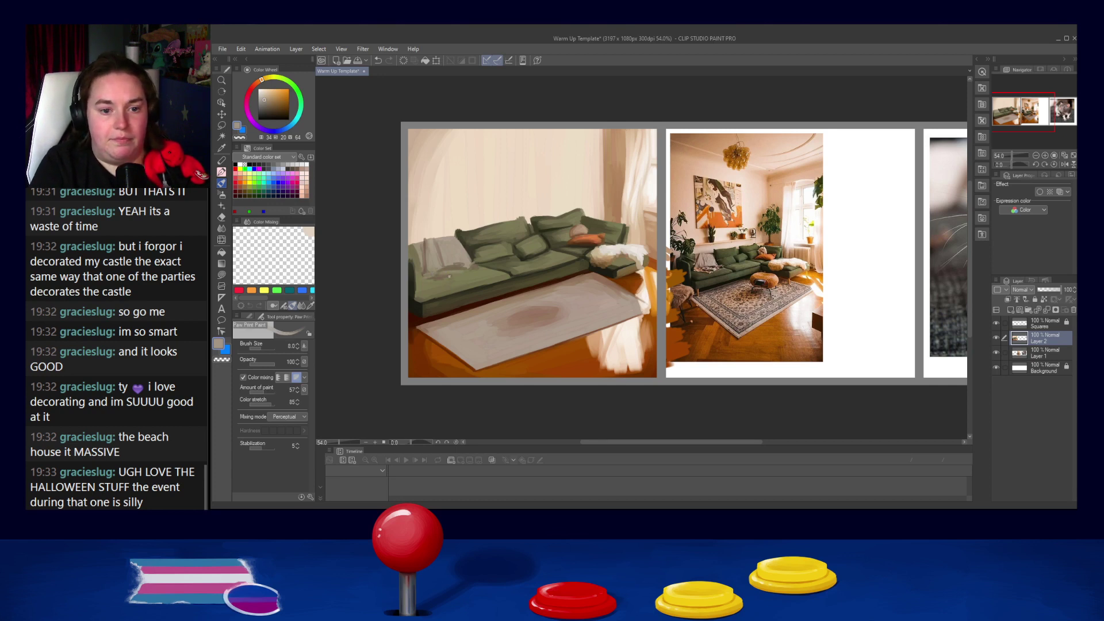
left_click_drag(452, 273, 438, 273)
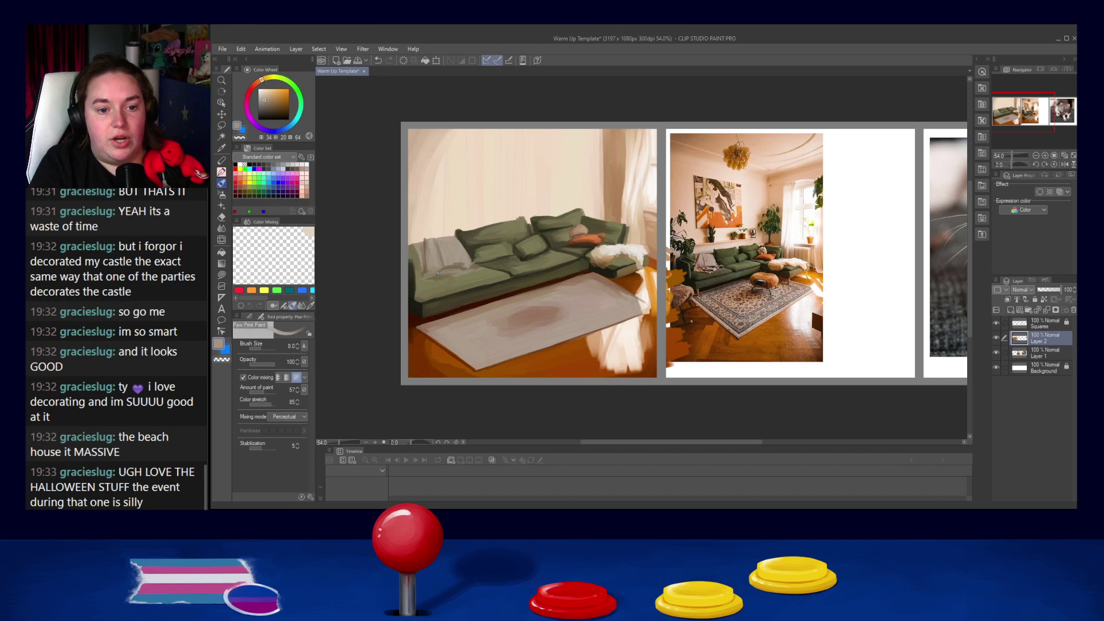
left_click_drag(470, 265, 480, 265)
Step: Draw dark fold lines on the blanket and its hem with sampled dark brown, using brush sizes 3 and 6
left_click(470, 269, "alt")
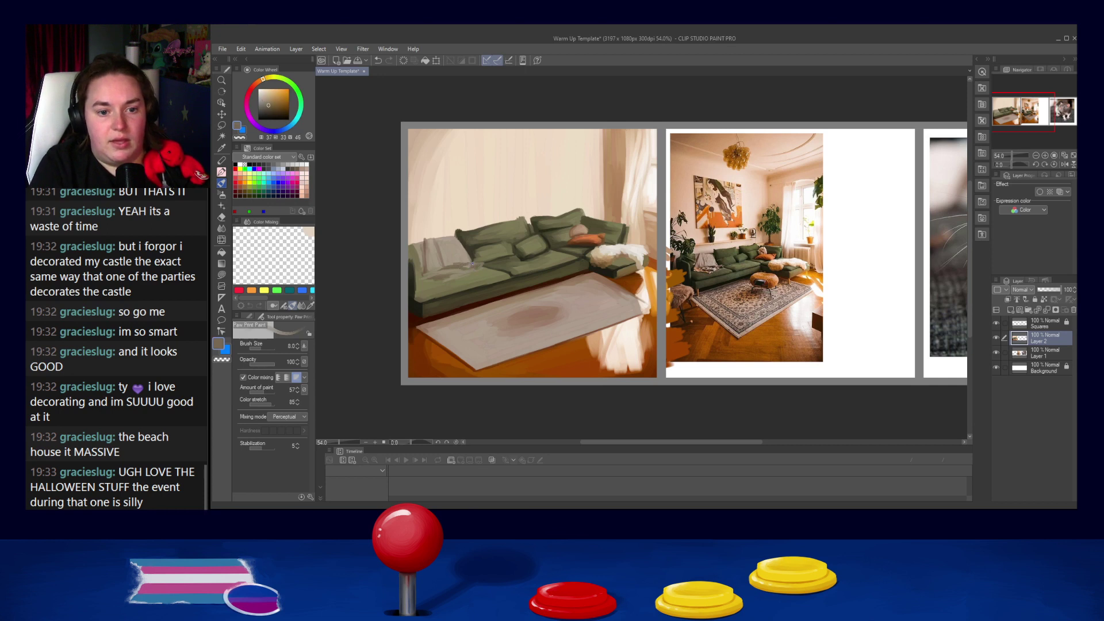
left_click(465, 237, "alt")
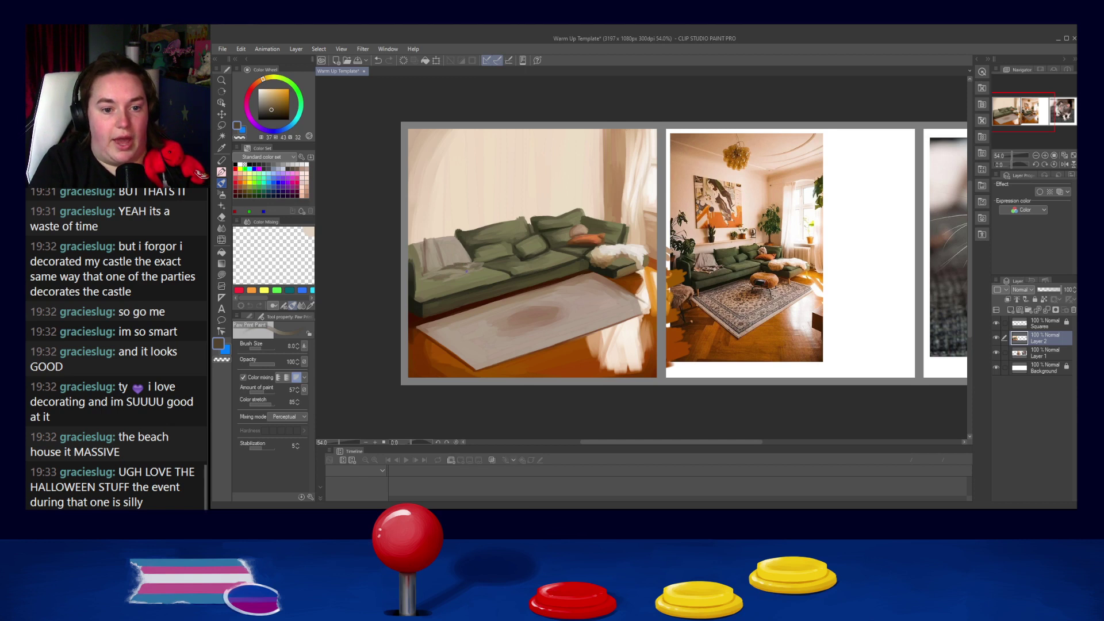
key("bracketleft")
key("bracketleft")
key("bracketleft")
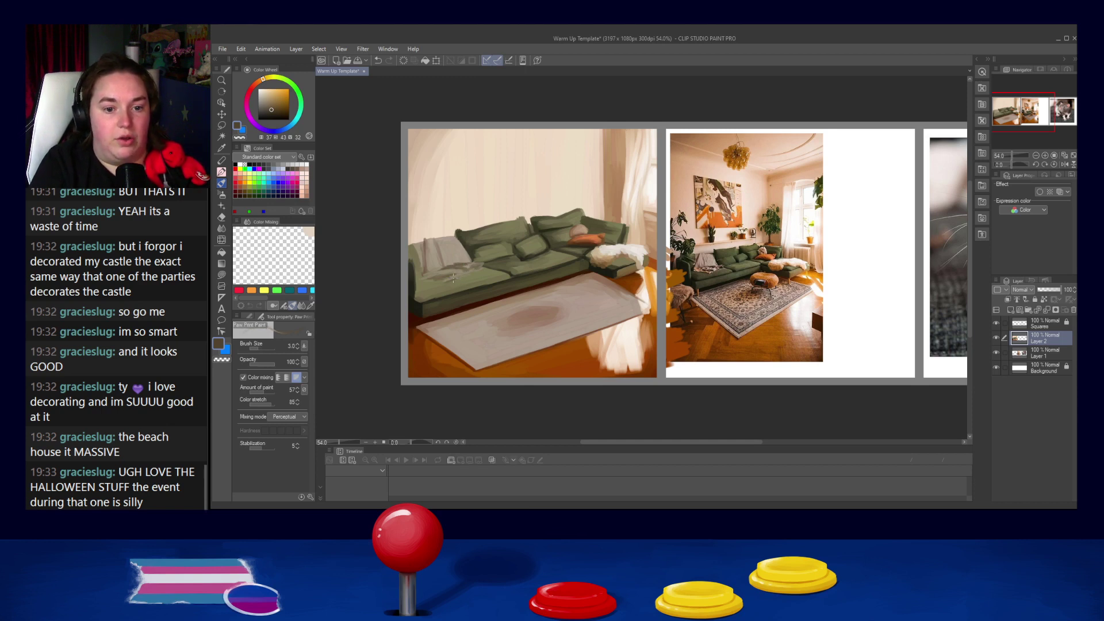
key("bracketright")
key("bracketright")
key("bracketright")
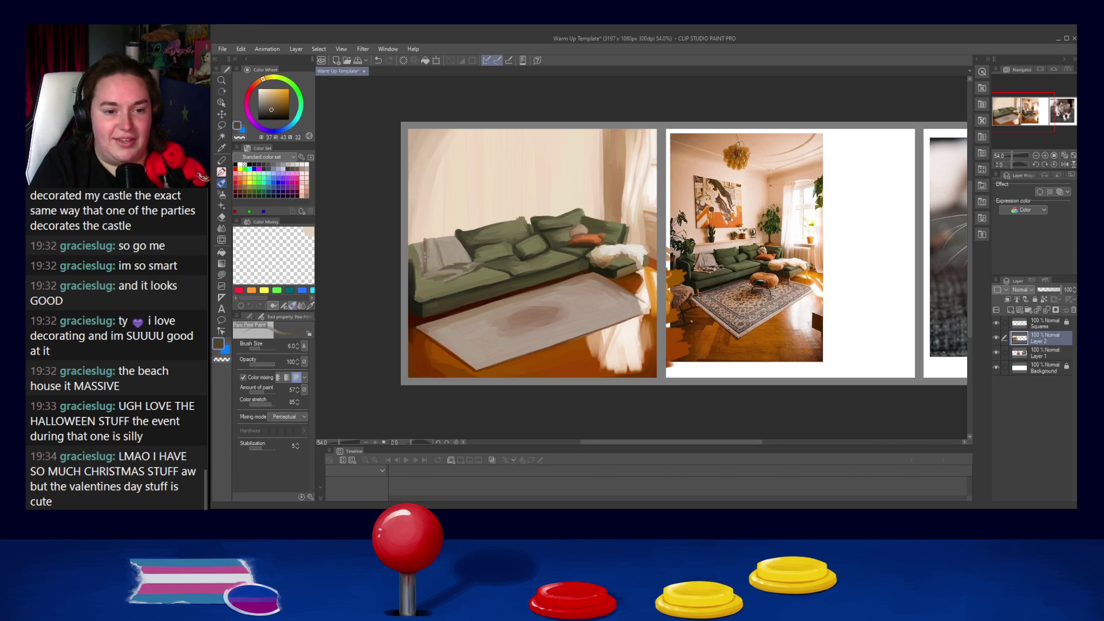
mouse_move(436, 250)
left_mouse_down()
mouse_move(455, 275)
mouse_move(423, 277)
mouse_move(453, 277)
left_mouse_up()
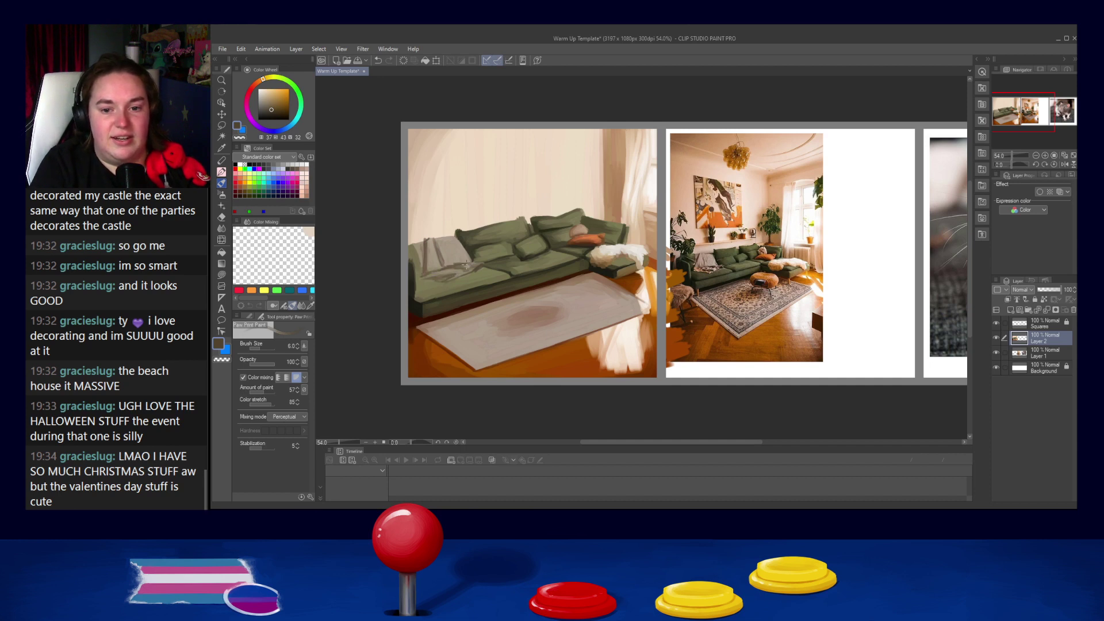
Step: Blend light beige sampled from the blanket over its lower part at brush size 17
left_click(462, 262, "alt")
left_click(440, 249, "alt")
key("bracketright")
key("bracketright")
key("bracketright")
key("bracketright")
key("bracketright")
key("bracketright")
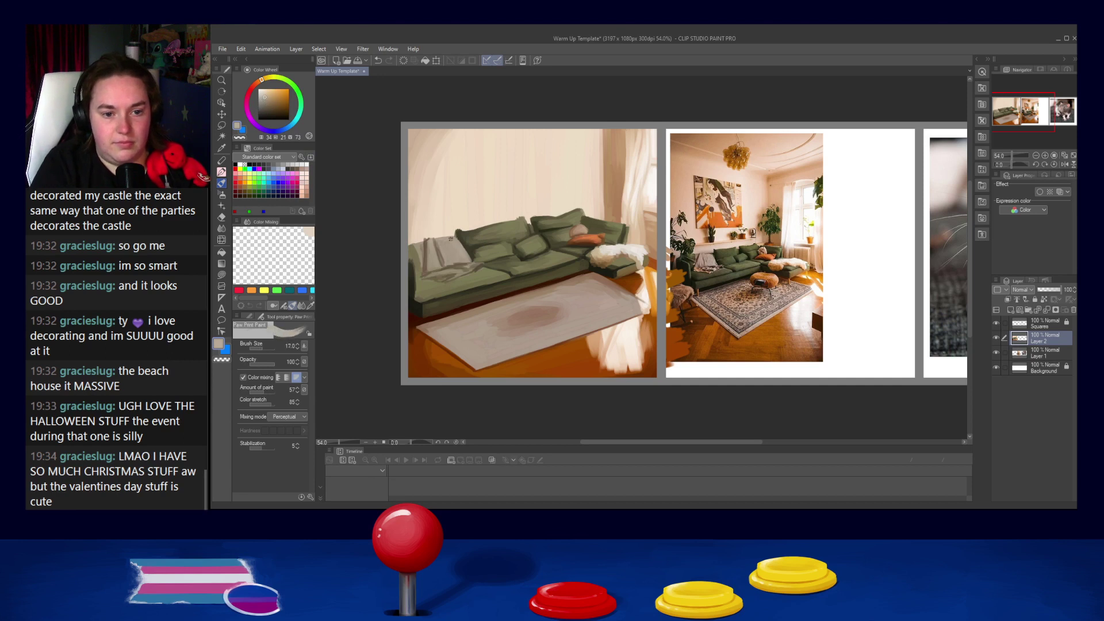
left_click_drag(454, 270, 439, 273)
Step: Add thin light beige strokes to the blanket's lower folds at brush size 5, undoing the last one
key("bracketleft")
key("bracketleft")
key("bracketleft")
key("bracketleft")
key("bracketleft")
key("bracketleft")
key("bracketleft")
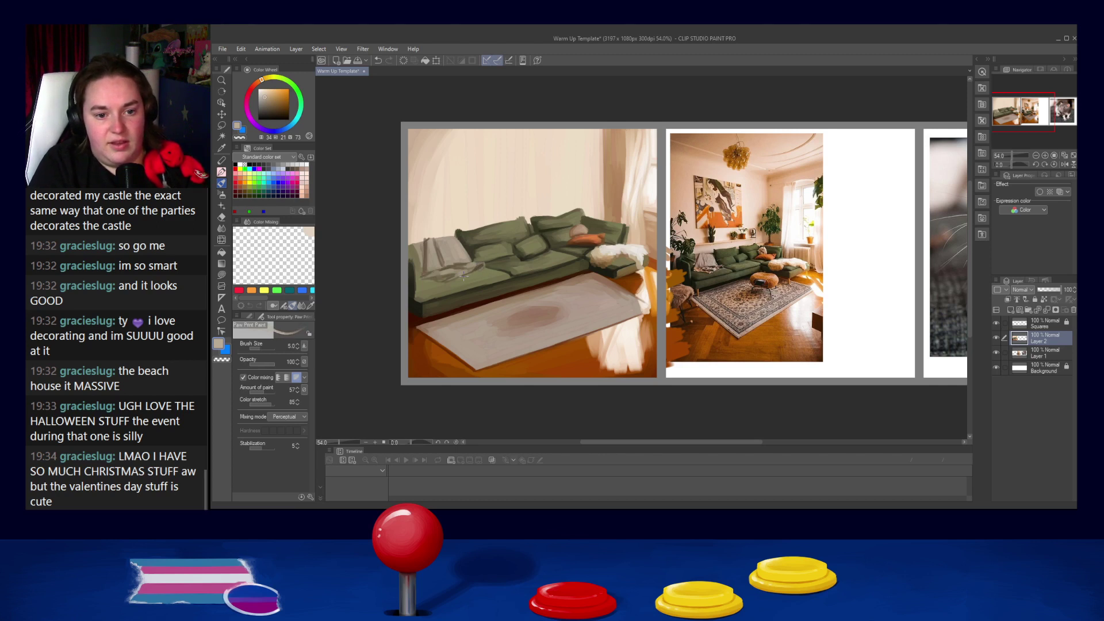
key("ctrl+z")
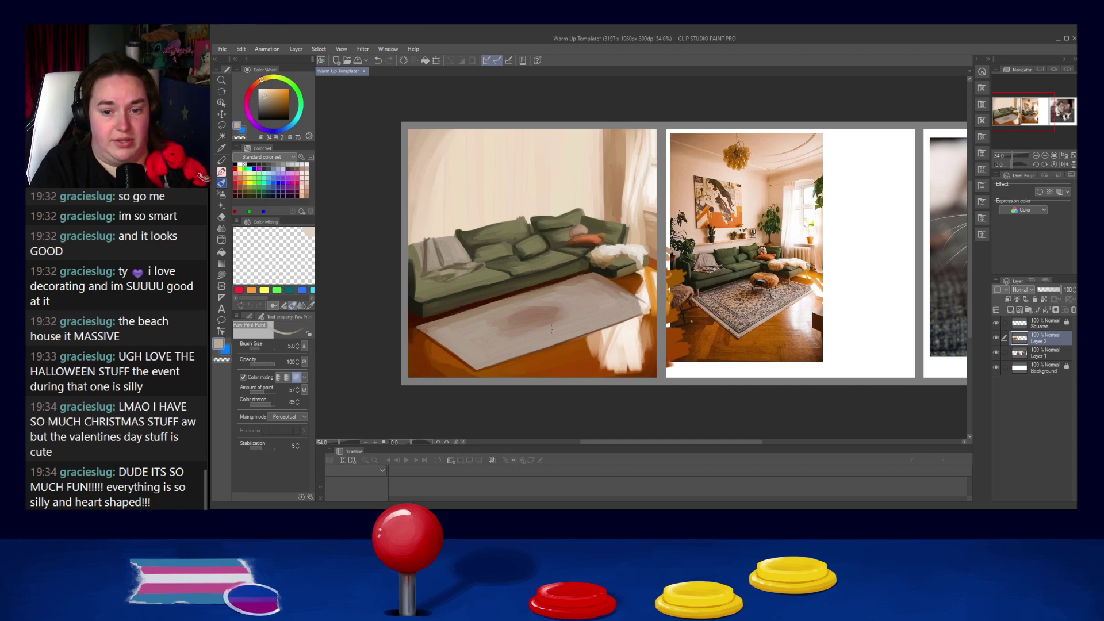
Step: Paint the sofa's legs with colour sampled from the reference photo, raising the brush size to 10
left_click(701, 286, "alt")
left_click(701, 286, "alt")
left_click(700, 286, "alt")
left_click(701, 287, "alt")
key("bracketright")
key("bracketright")
key("bracketright")
key("bracketright")
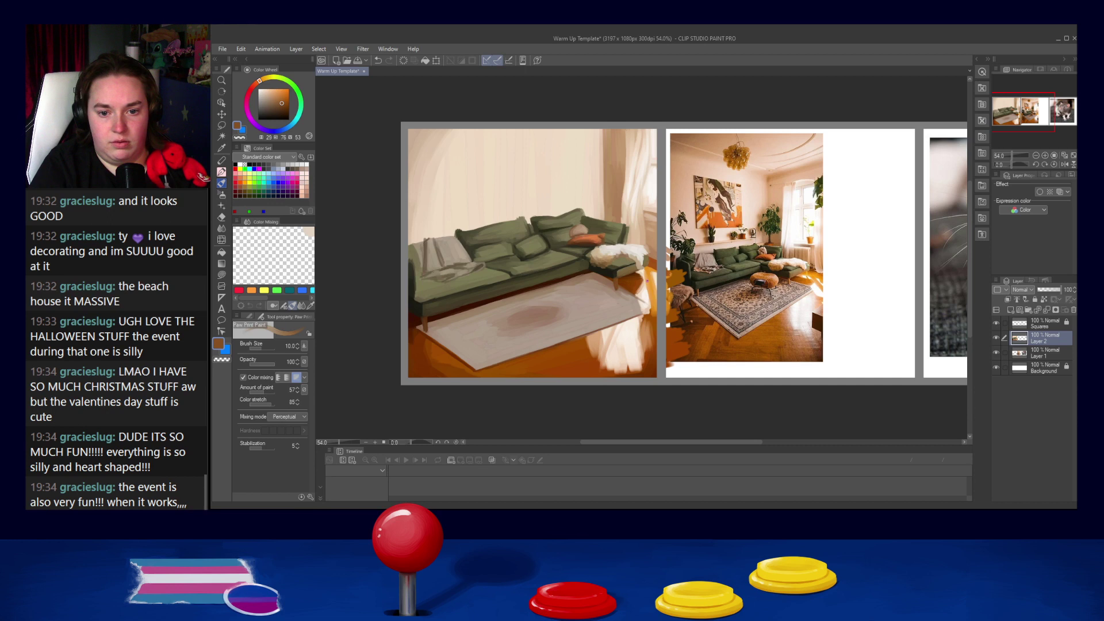
Step: Touch up the floor beneath the white throw with sampled orange and brown at brush sizes 8 and 6, undoing unwanted strokes
left_click(648, 281, "alt")
key("bracketleft")
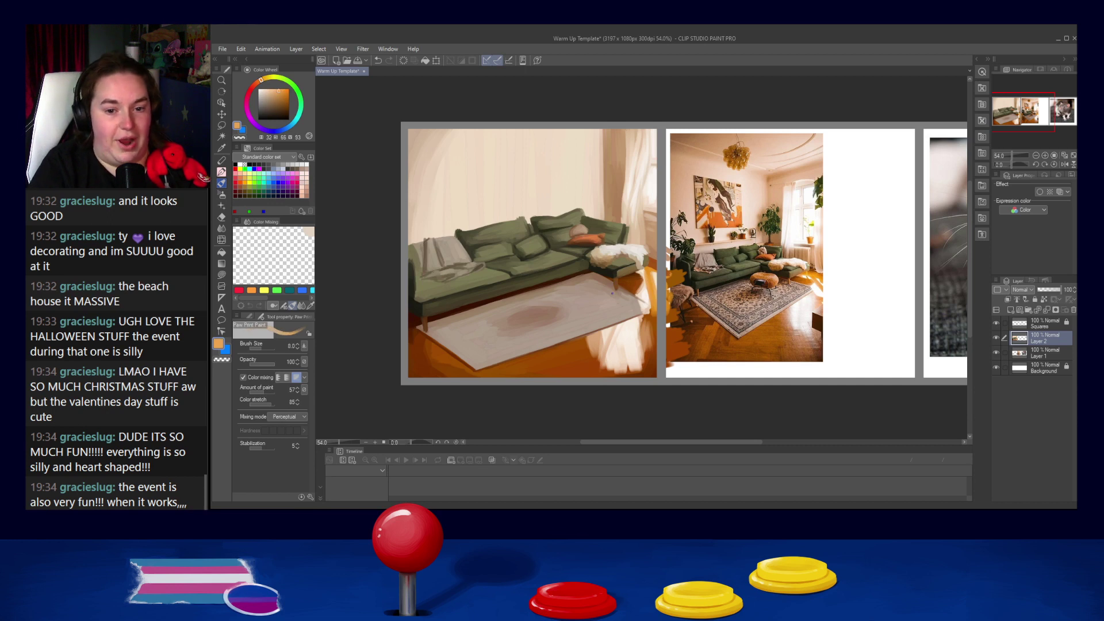
left_click(614, 282, "alt")
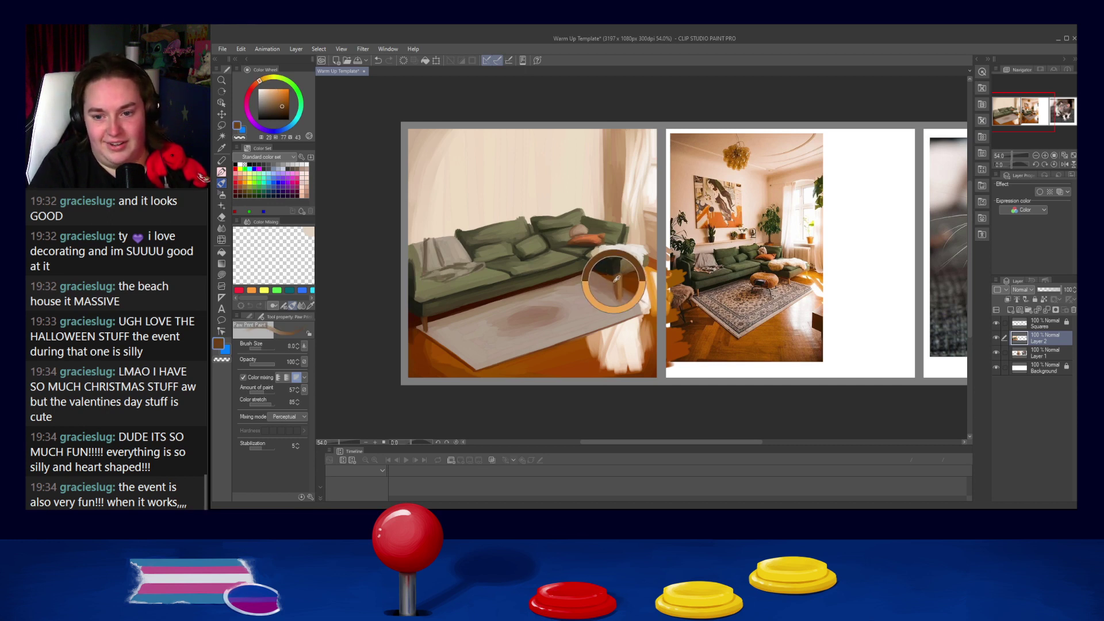
left_click(645, 279, "alt")
key("bracketleft")
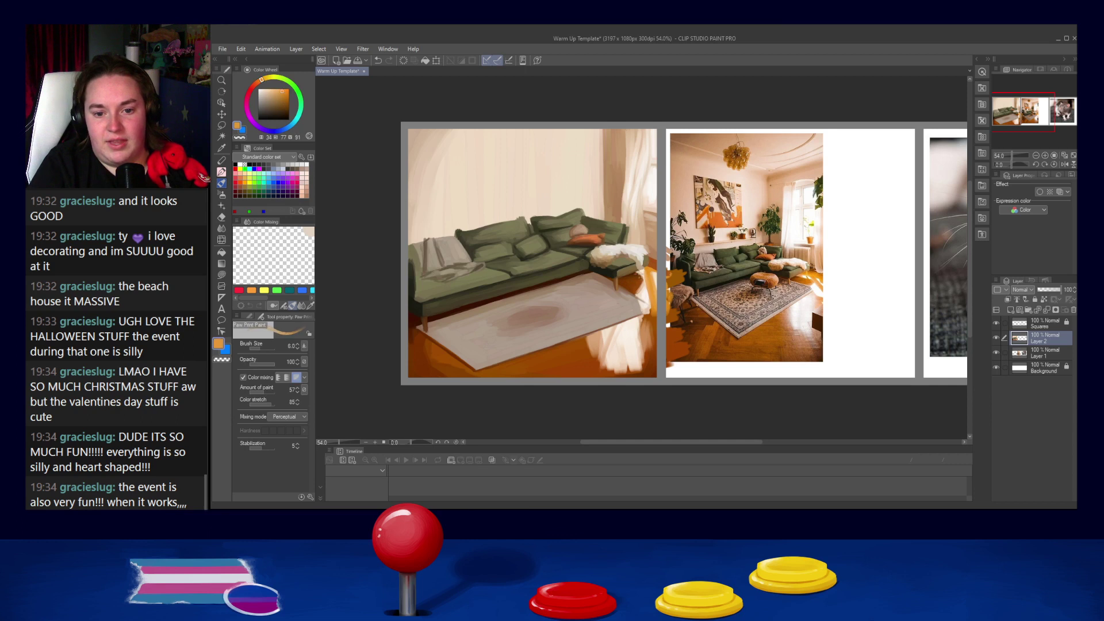
key("ctrl+z")
left_click_drag(643, 268, 639, 279)
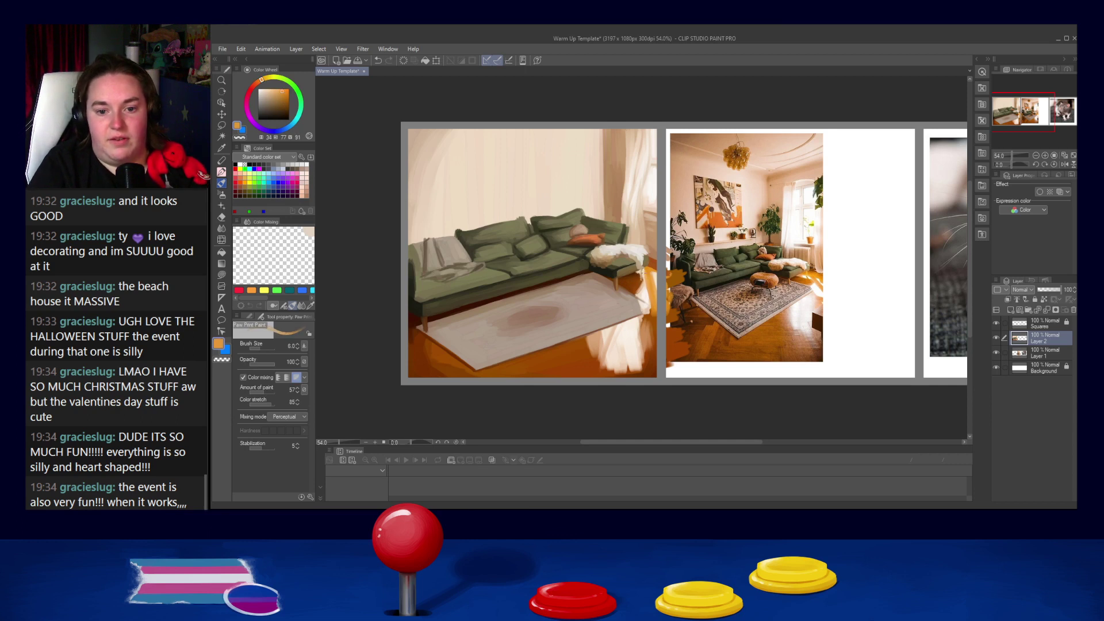
key("ctrl+z")
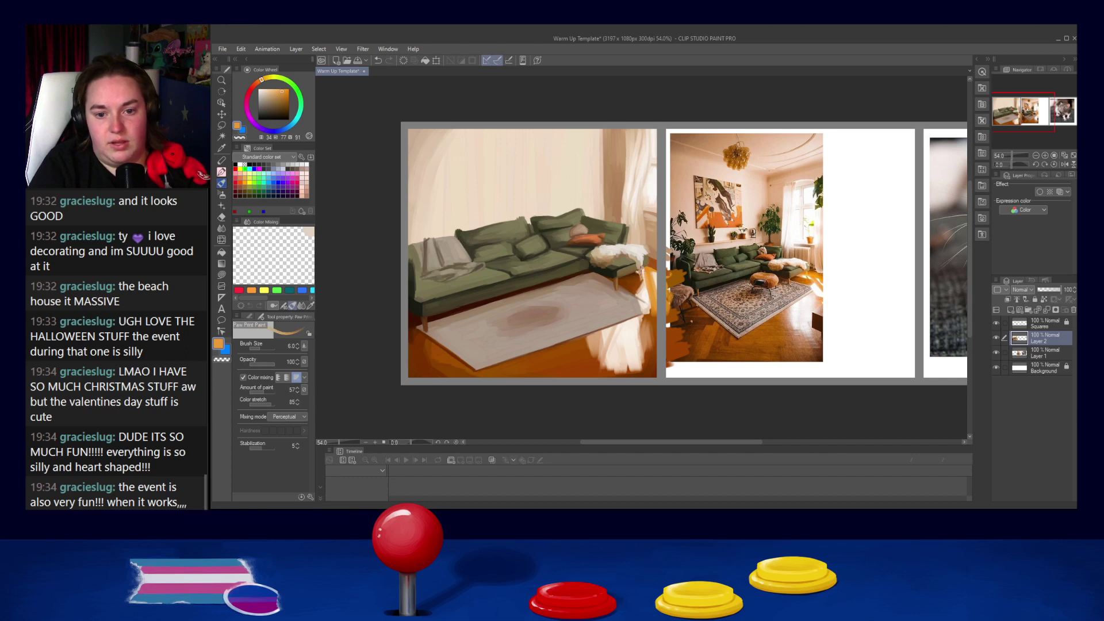
Step: Try fine details on the floor beneath the white throw with sampled brown and light peach at brush sizes 2 and 3
left_click(636, 269, "alt")
left_click(631, 281, "alt")
key("bracketleft")
key("bracketleft")
key("bracketleft")
key("bracketleft")
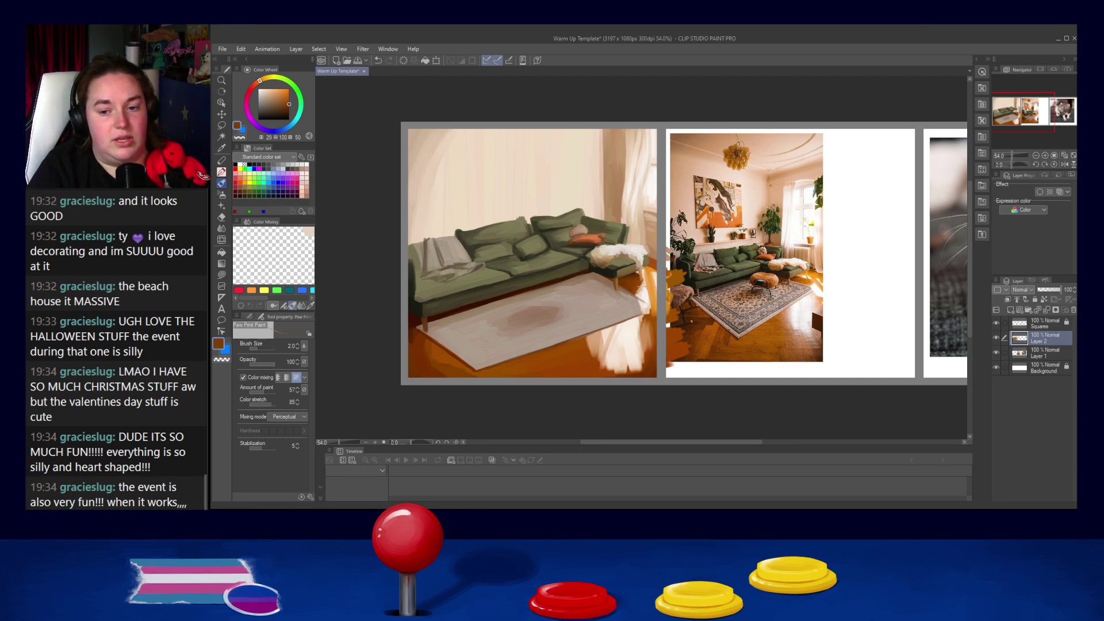
left_click(645, 288, "alt")
key("bracketright")
key("ctrl+z")
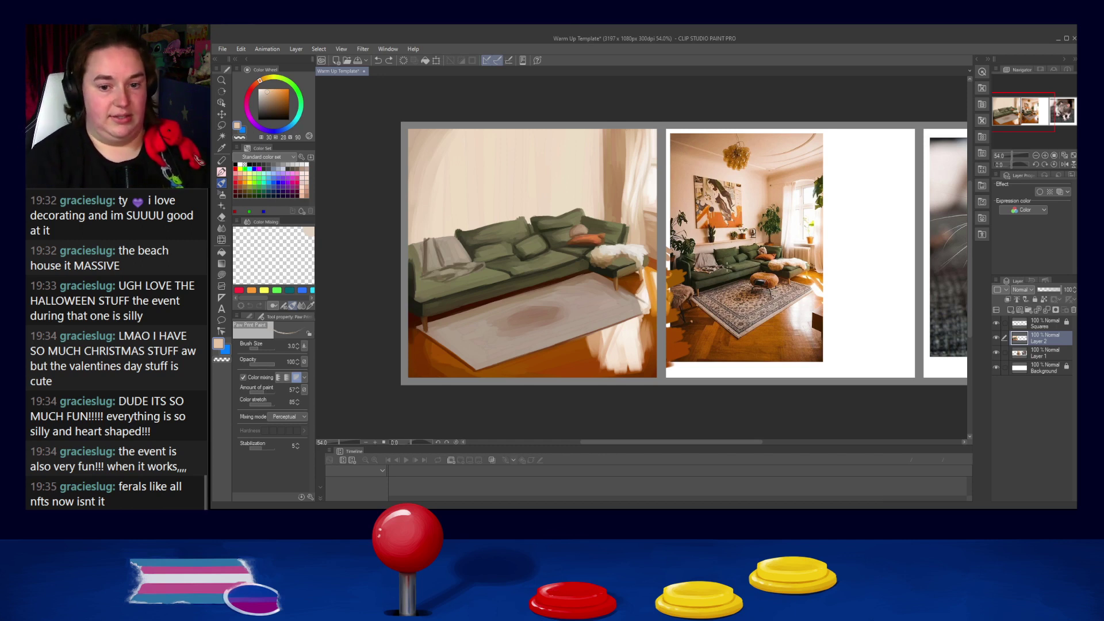
Step: Darken the sofa's lower front near the white throw with sampled dark green at brush size 15
key("]")
key("]")
key("]")
key("]")
key("]")
key("]")
key("]")
key("]")
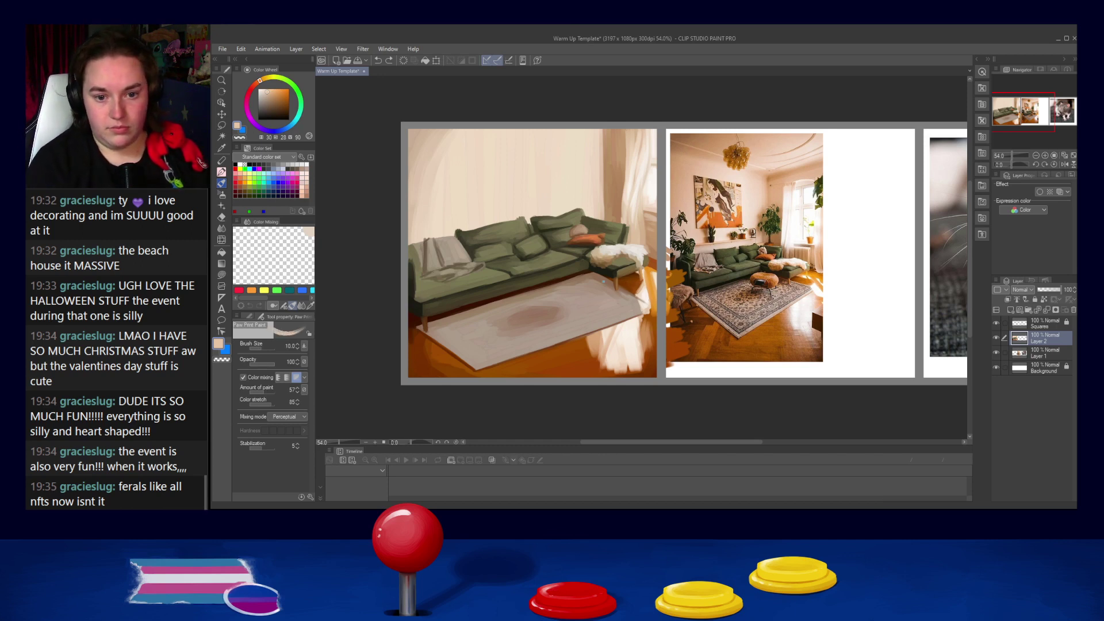
left_click(580, 267, "alt")
left_click_drag(583, 262, 581, 264)
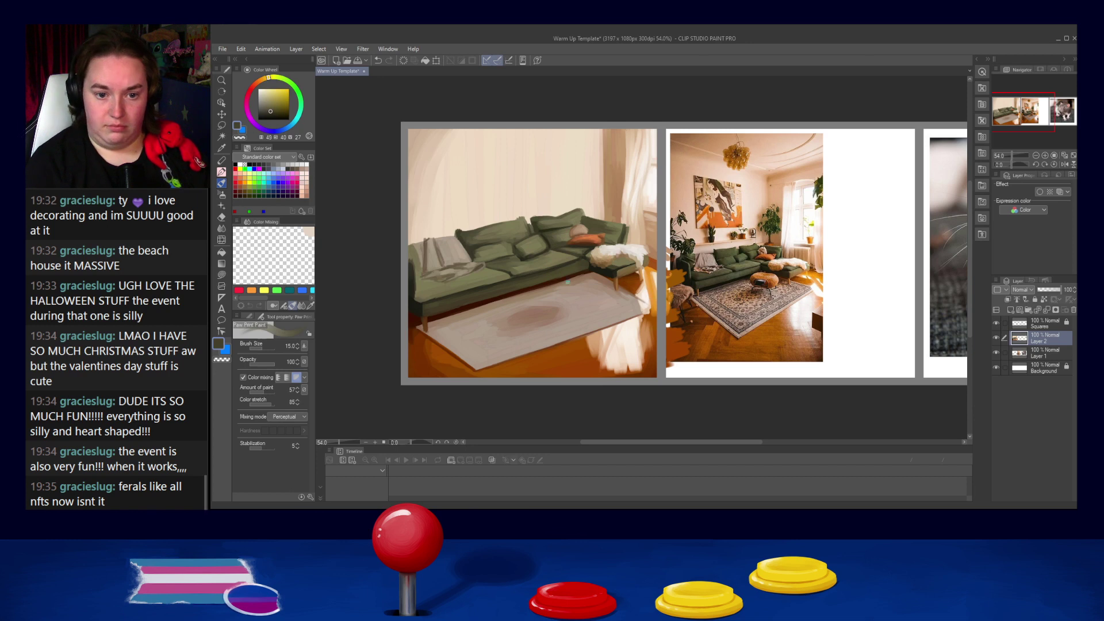
Step: Touch up the floor beneath the sofa and white throw with sampled browns and oranges at brush size 12
left_click(582, 274, "alt")
key("bracketleft")
key("bracketleft")
key("bracketleft")
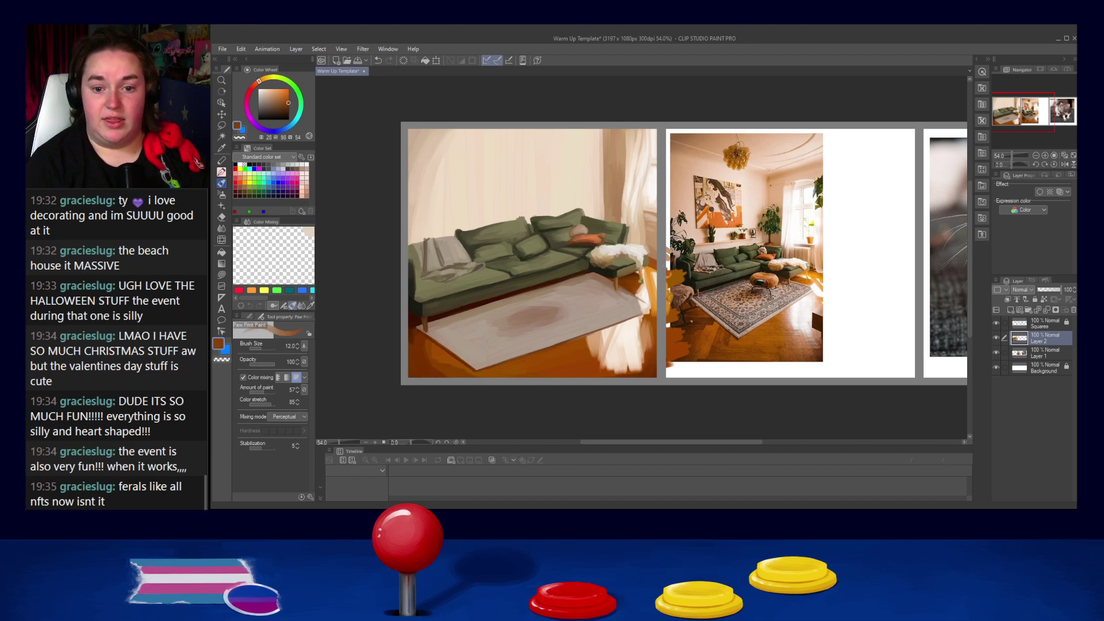
left_click(645, 280, "alt")
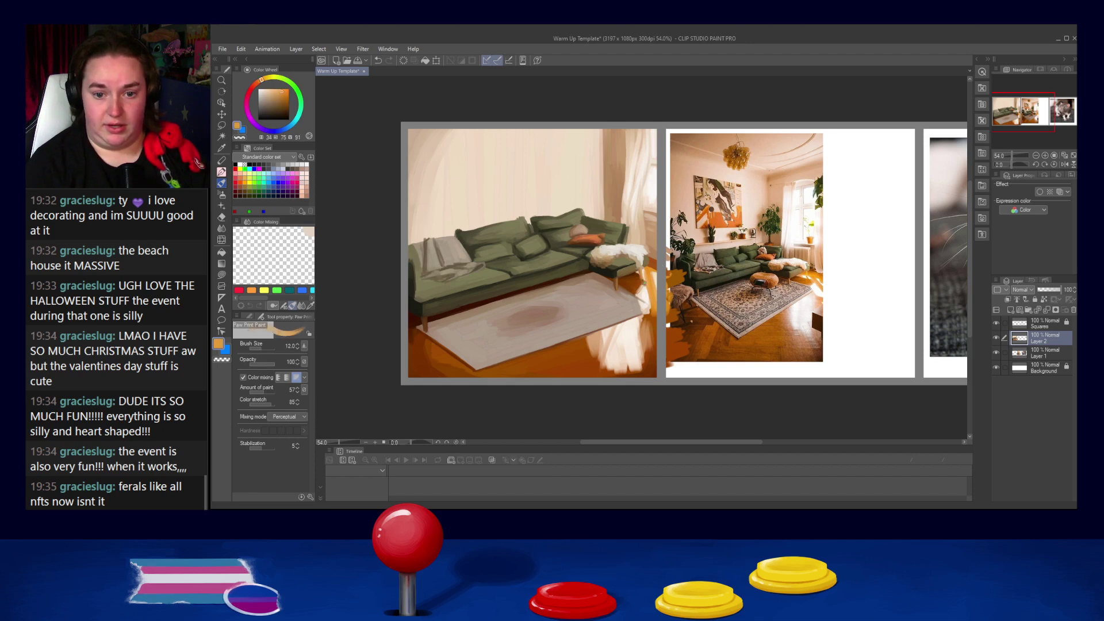
left_click(634, 288, "alt")
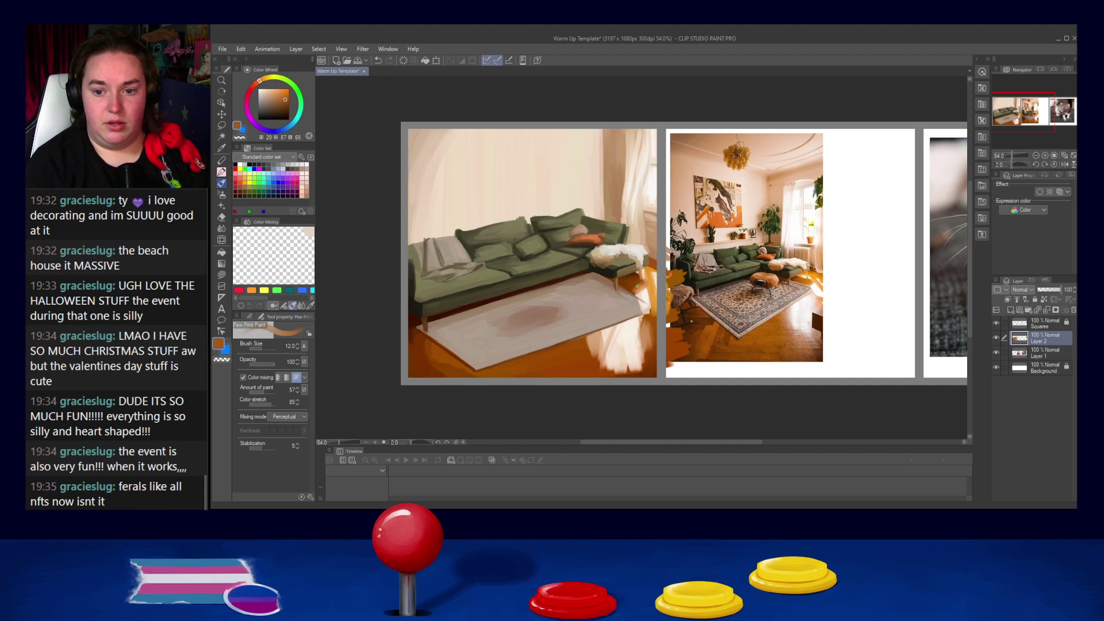
left_click(637, 287, "alt")
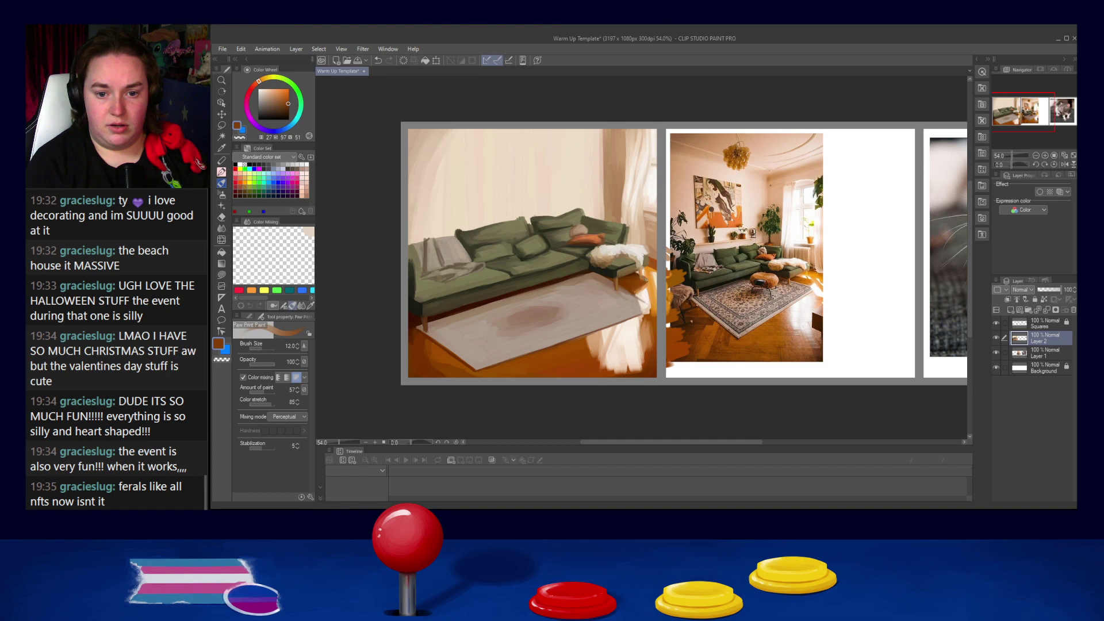
Step: Add thin details to the floor below the white throw with sampled brown and tan at brush size 2
key("[")
key("[")
key("[")
key("[")
key("[")
key("[")
key("[")
key("[")
key("[")
left_click(641, 273, "alt")
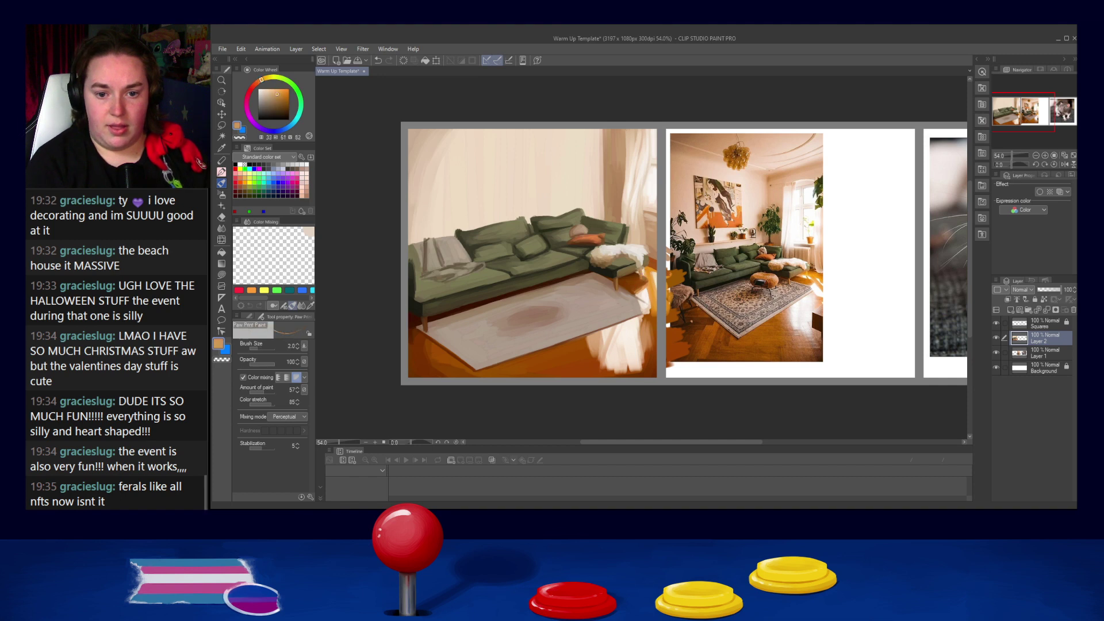
Step: Touch up the floor highlight below the white throw with sampled cream and orange at brush size 6, undoing the last stroke
left_click(644, 272, "alt")
key("bracketright")
key("bracketright")
key("bracketright")
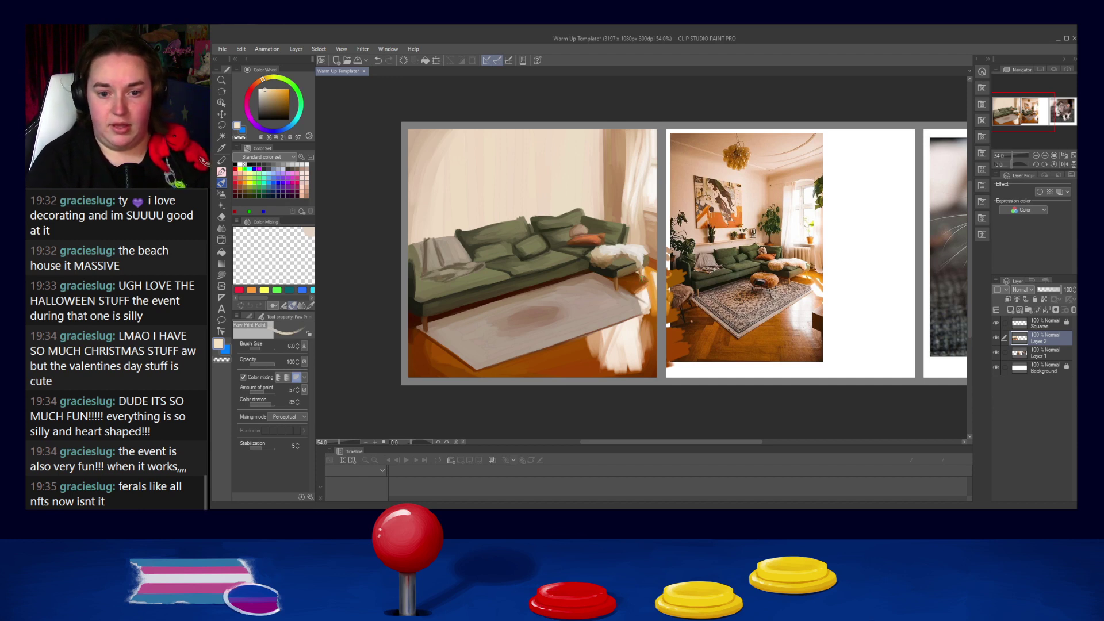
left_click(642, 280, "alt")
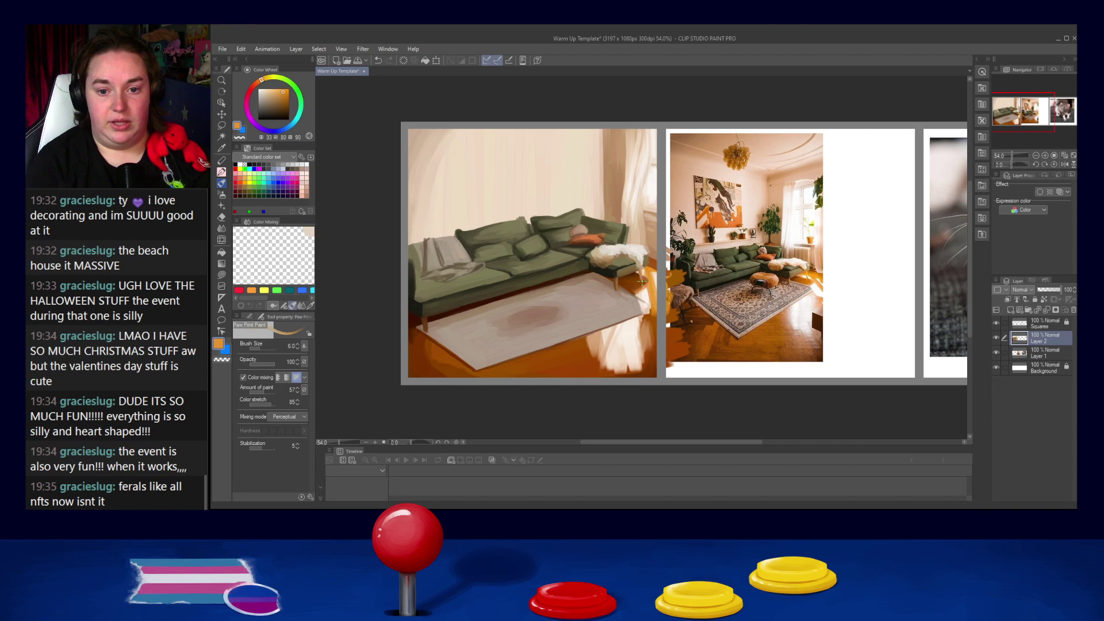
key("ctrl+z")
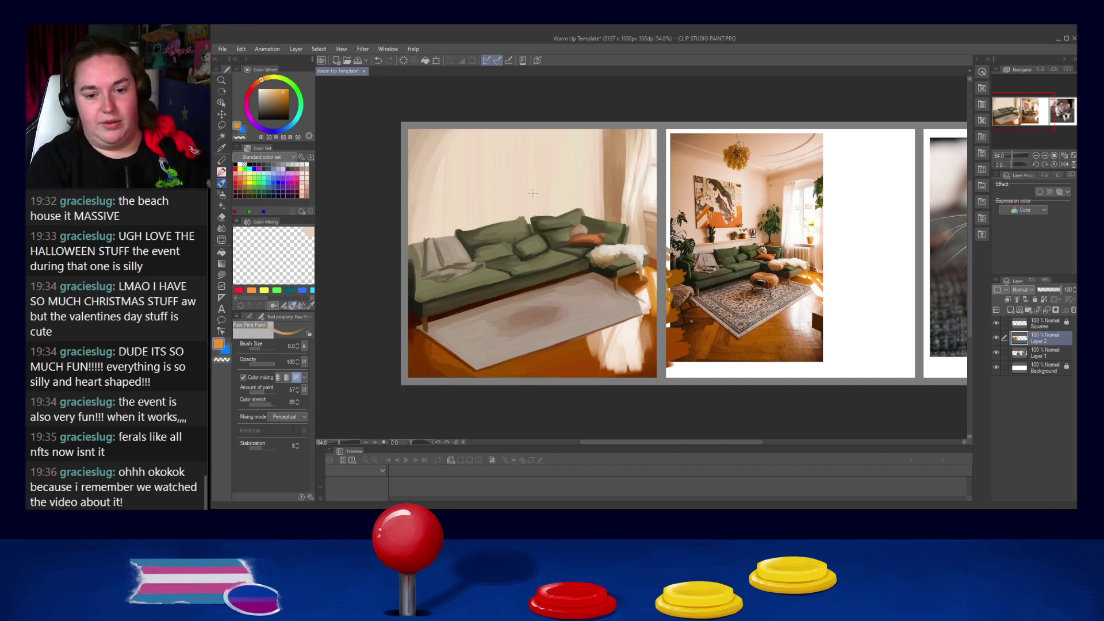
Step: Repaint the pale reflection on the floor in front of the rug with sampled oranges, browns and peach at brush size 40
key("]")
key("]")
key("]")
key("]")
key("]")
key("]")
key("]")
key("]")
key("]")
key("]")
left_click(649, 349, "alt")
mouse_move(647, 359)
left_mouse_down()
mouse_move(593, 348)
mouse_move(611, 366)
mouse_move(636, 365)
mouse_move(642, 334)
mouse_move(622, 366)
mouse_move(594, 339)
mouse_move(604, 370)
mouse_move(585, 338)
mouse_move(618, 375)
mouse_move(601, 371)
mouse_move(625, 380)
mouse_move(649, 367)
mouse_move(623, 375)
left_mouse_up()
left_click(590, 359, "alt")
left_click(641, 338, "alt")
left_click(585, 352, "alt")
left_click(647, 371, "alt")
left_click(632, 364, "alt")
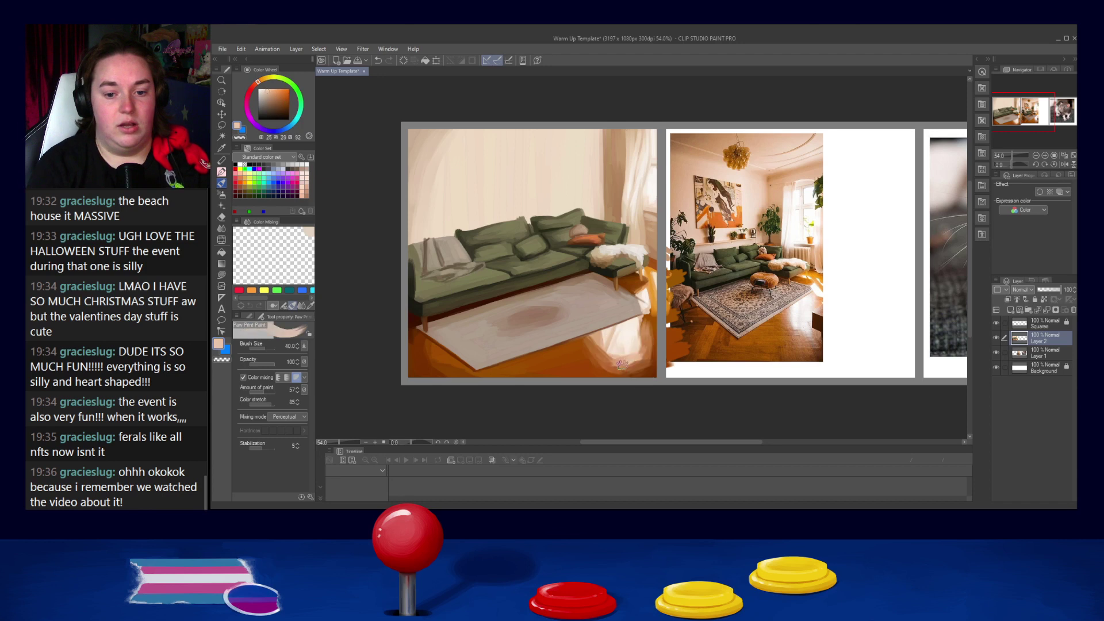
Step: Blend the floor between the rug's far corner and the canvas edge with sampled oranges, browns and peach at brush size 40
left_click(648, 324, "alt")
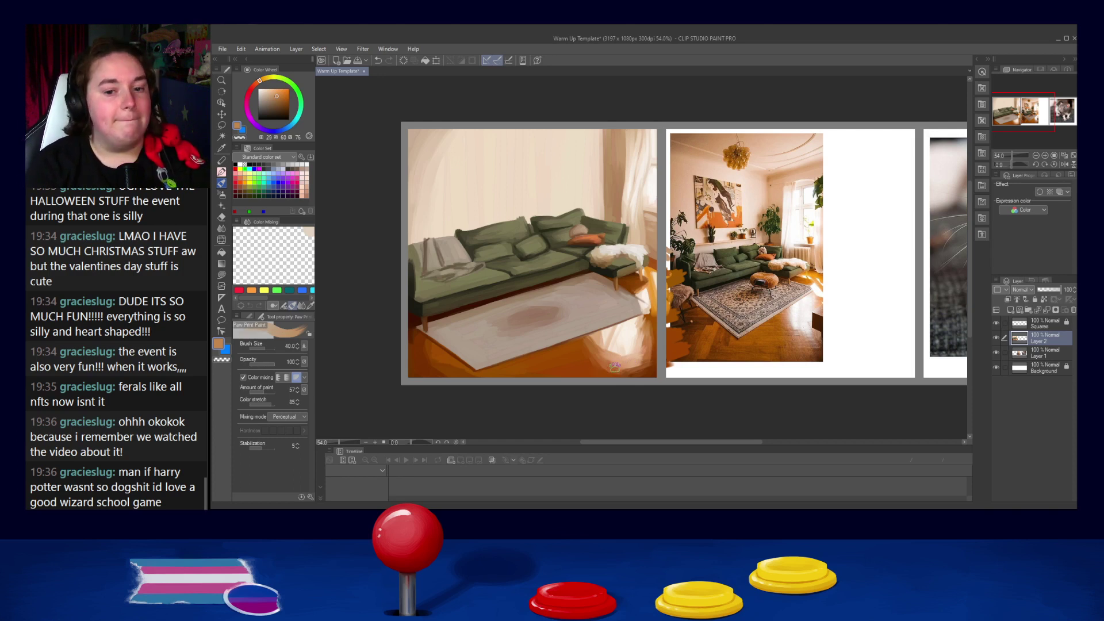
left_click(647, 324, "alt")
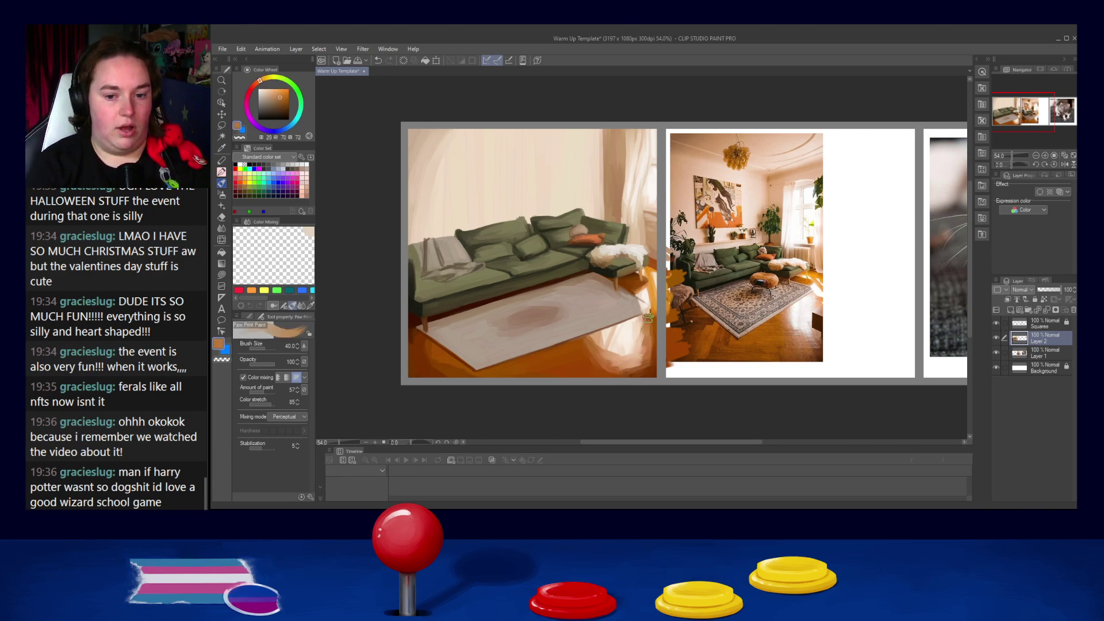
left_click(650, 325, "alt")
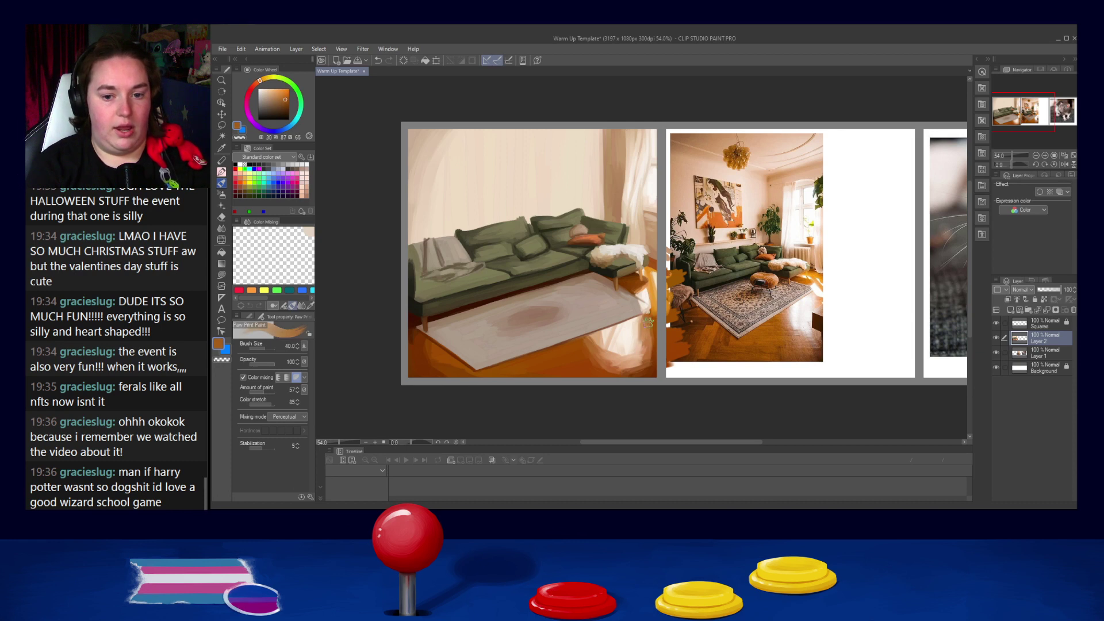
left_click(648, 323, "alt")
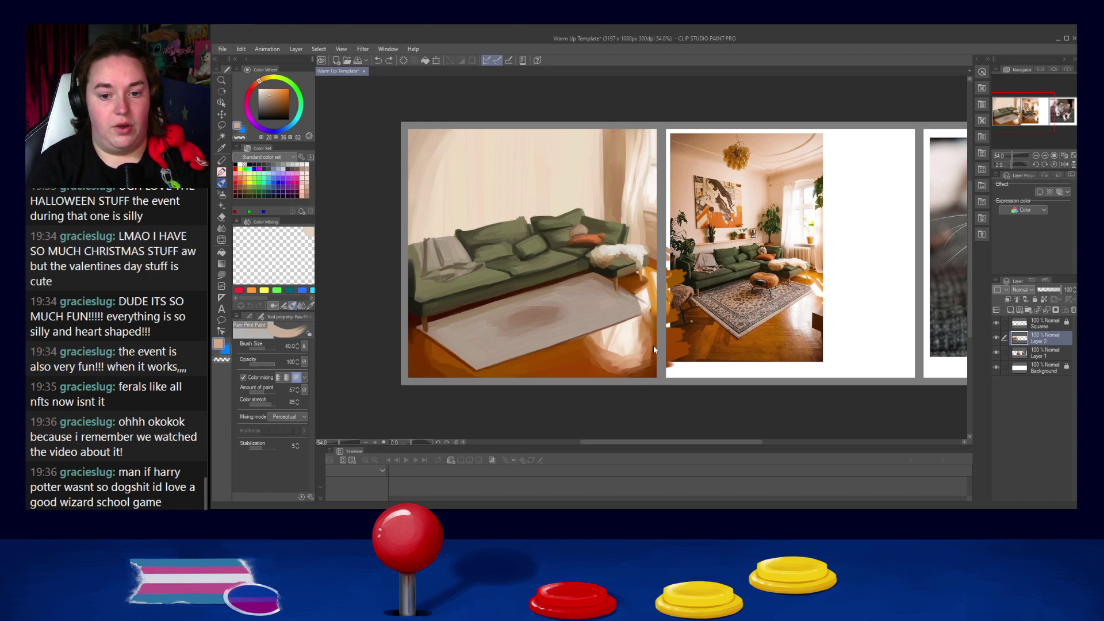
left_click(653, 333, "alt")
left_click_drag(654, 334, 647, 325)
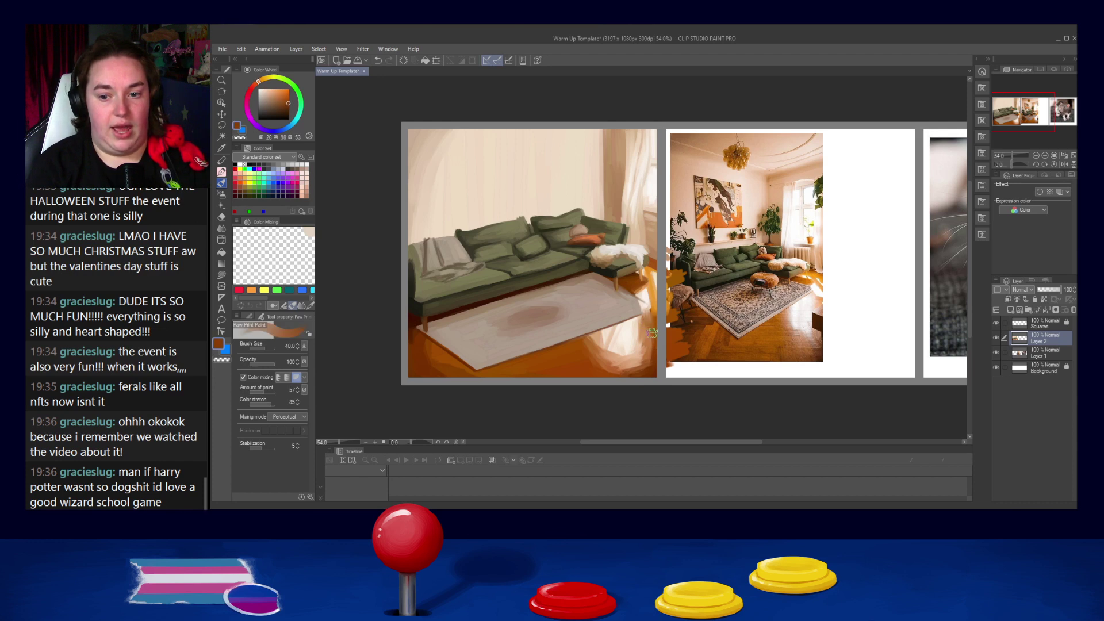
left_click(648, 313, "alt")
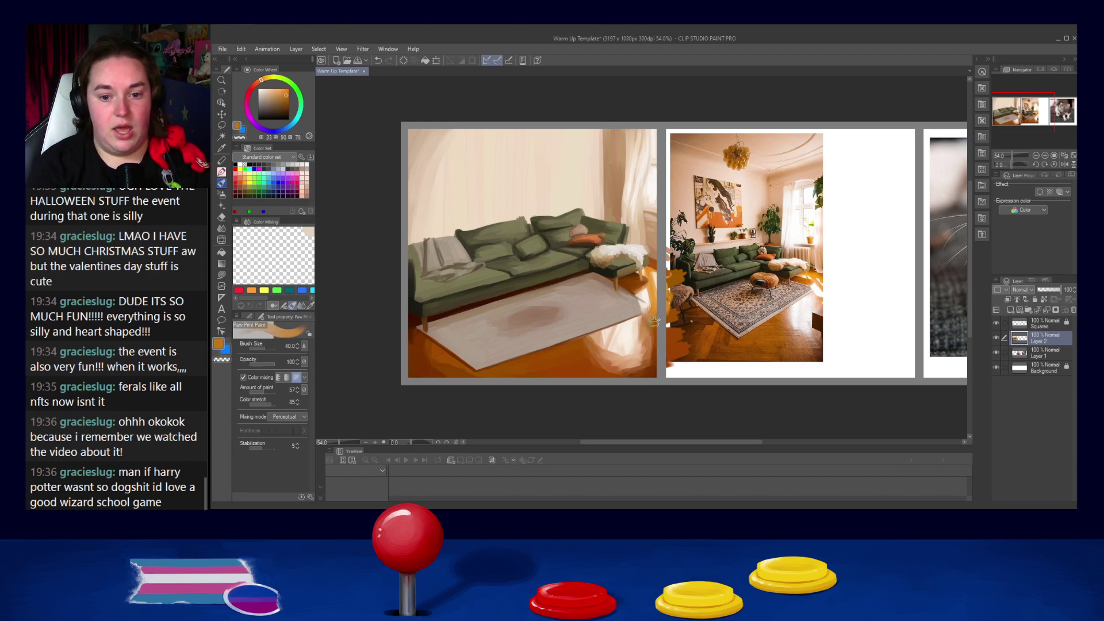
Step: Refine the floor highlight beside the rug's far corner with sampled off-white and neighbouring floor colours at brush size 8
left_click(645, 307, "alt")
key("[")
key("[")
key("[")
key("[")
key("[")
key("[")
key("[")
key("[")
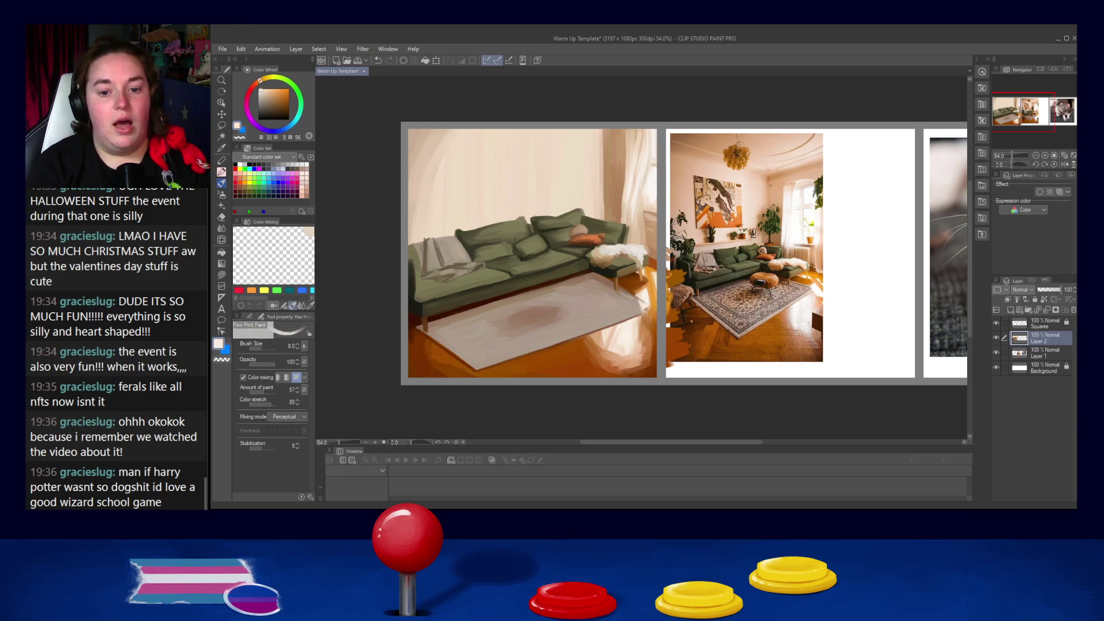
left_click(646, 311, "alt")
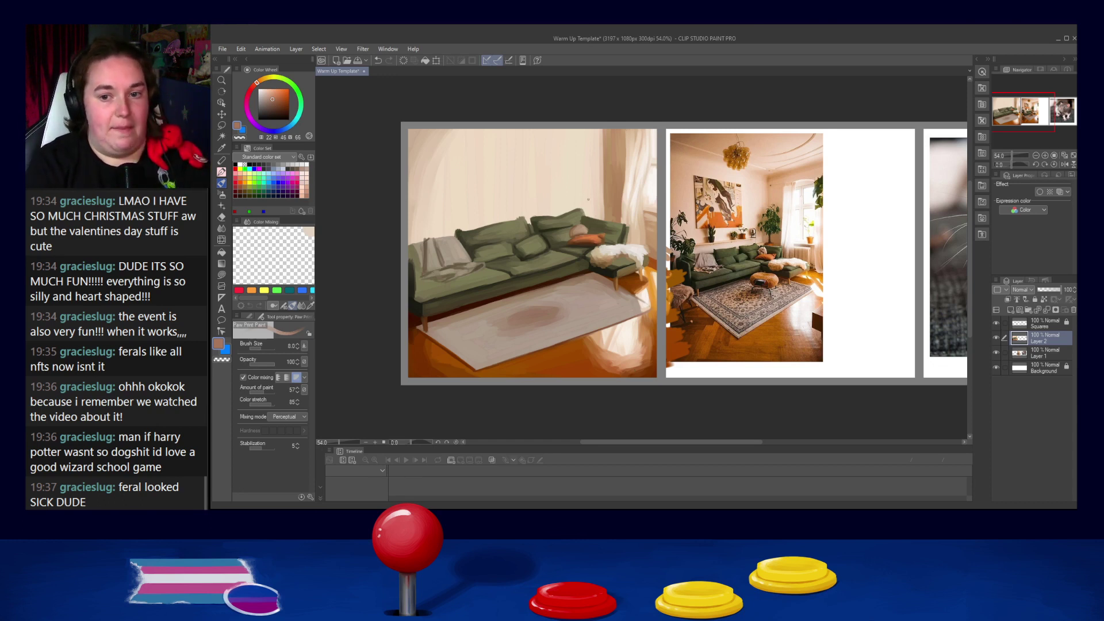
Step: Change the painting colour's hue to green, with hue 113, saturation 45 and value 55
left_click(294, 93)
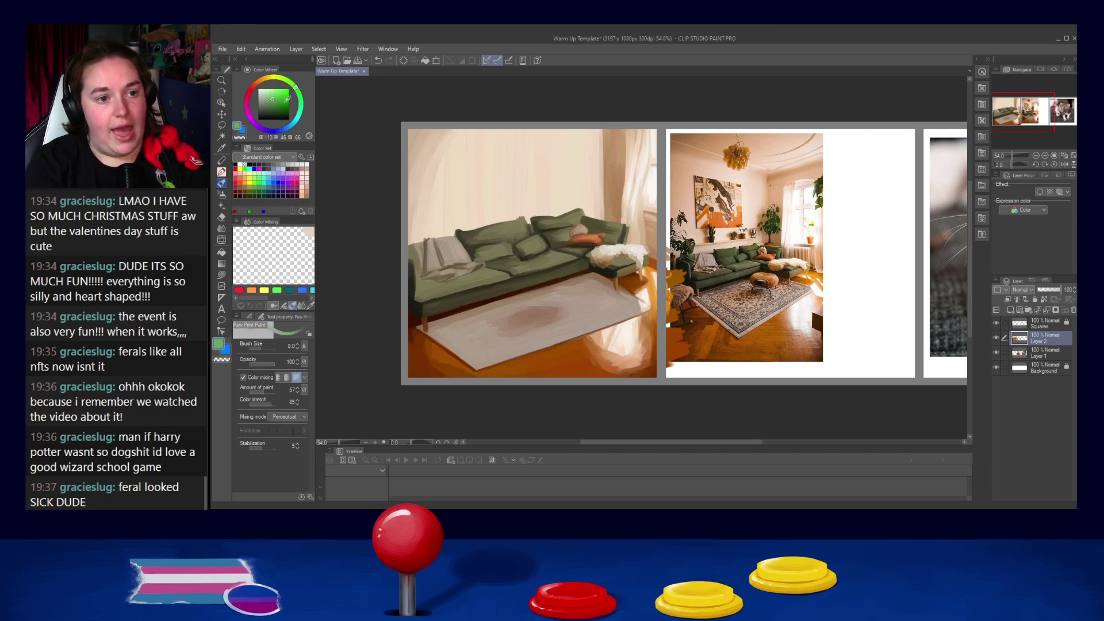
left_click(277, 109)
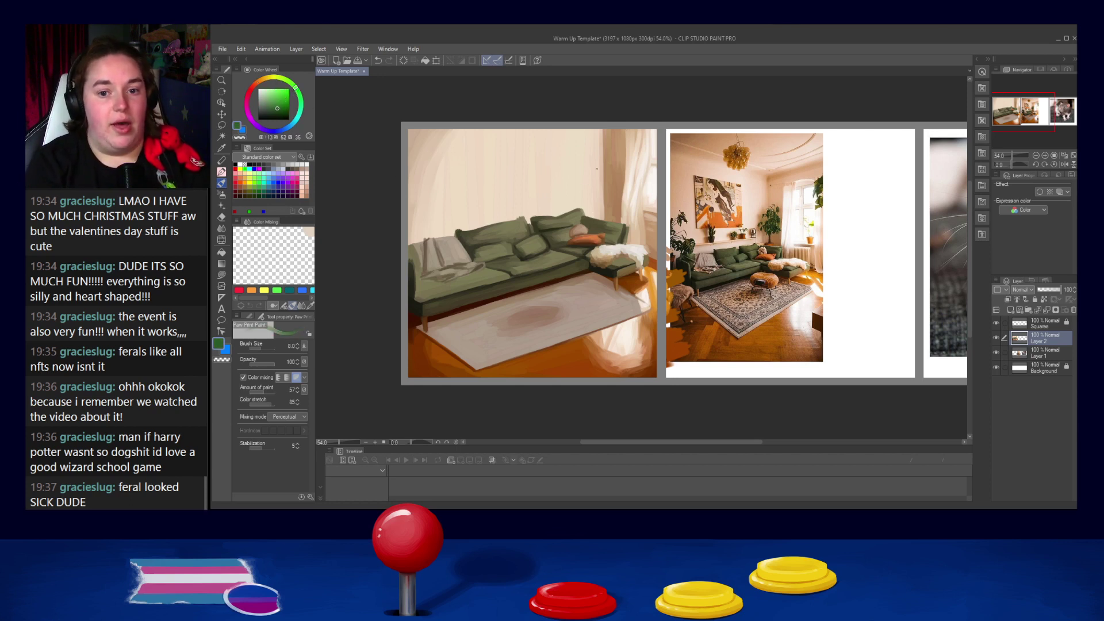
left_click_drag(588, 165, 585, 174)
key("ctrl+z")
key("ctrl+z")
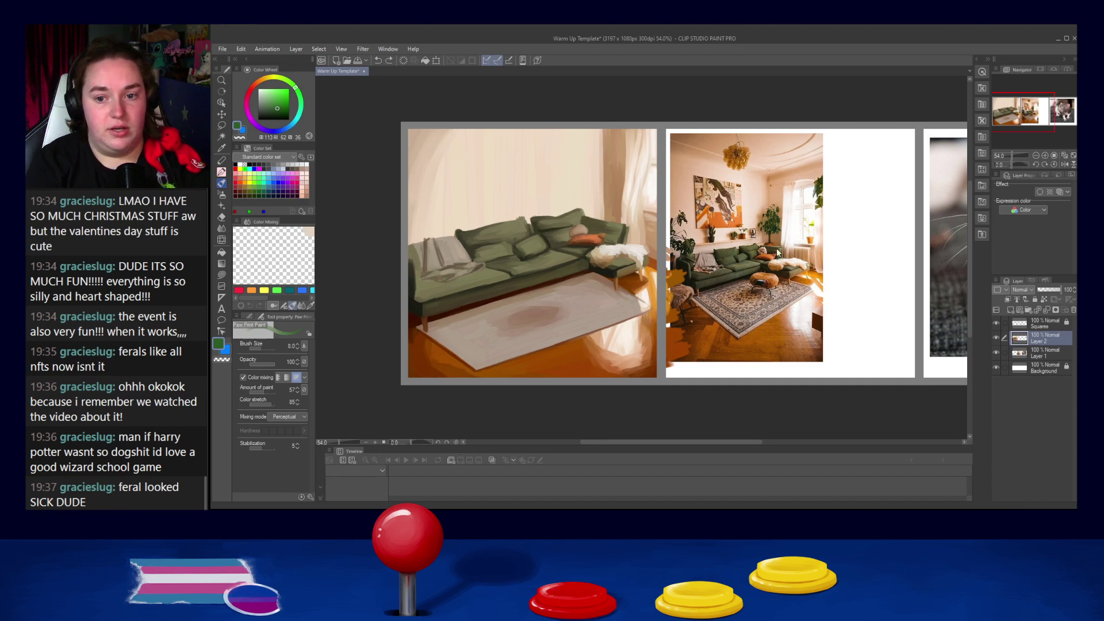
Step: Sample a dark green from the sofa and paint the first plant leaves on the wall behind its right end, enlarging the brush to 12
left_click(576, 266, "alt")
left_click_drag(585, 173, 575, 186)
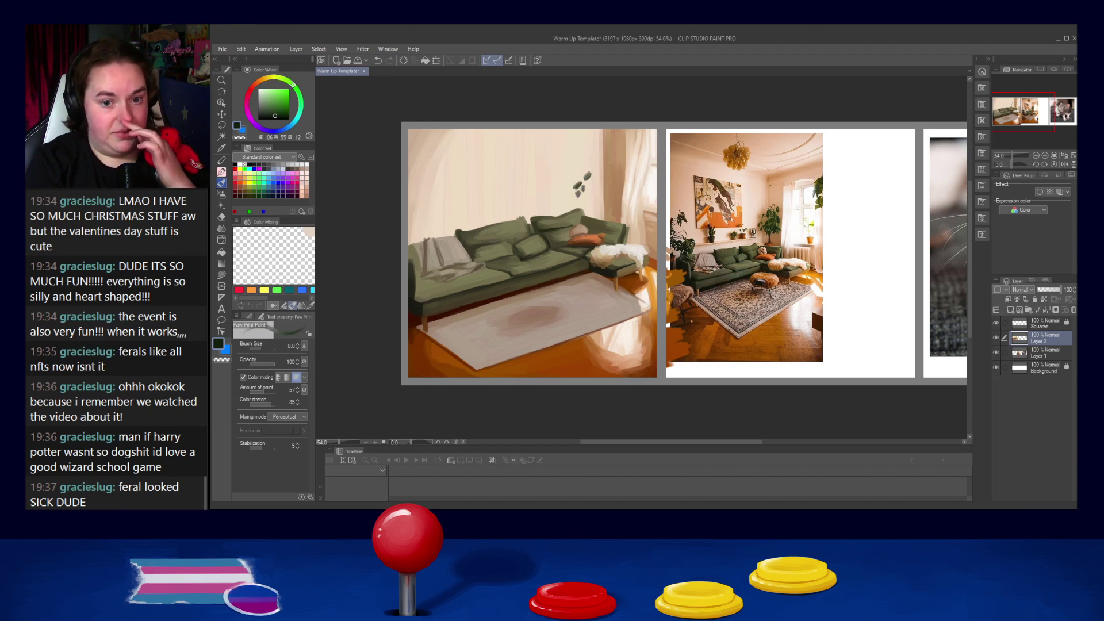
key("bracketright")
key("bracketright")
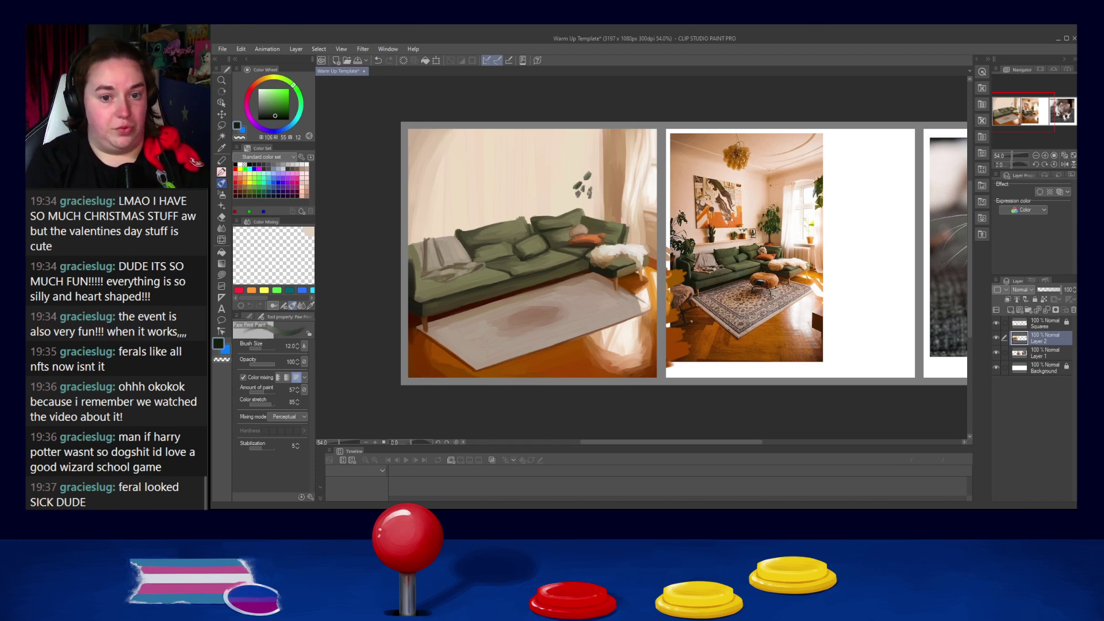
left_click_drag(586, 195, 587, 197)
Step: Build up the lower foliage behind the sofa into a fuller cluster of dark green leaves at brush size 12
key("bracketleft")
key("bracketleft")
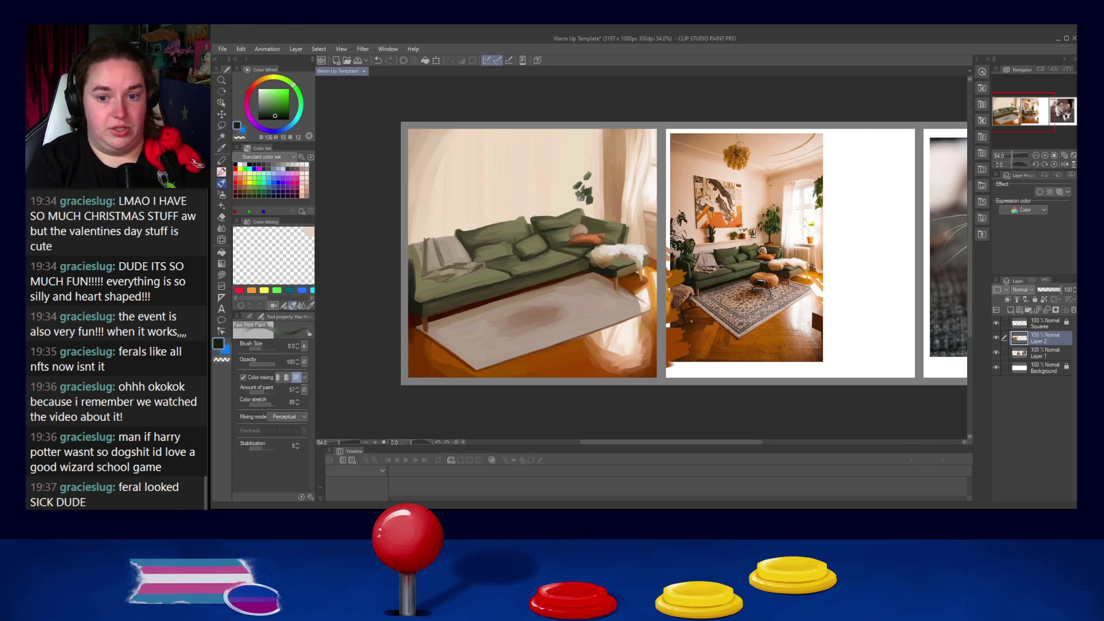
key("bracketright")
key("bracketright")
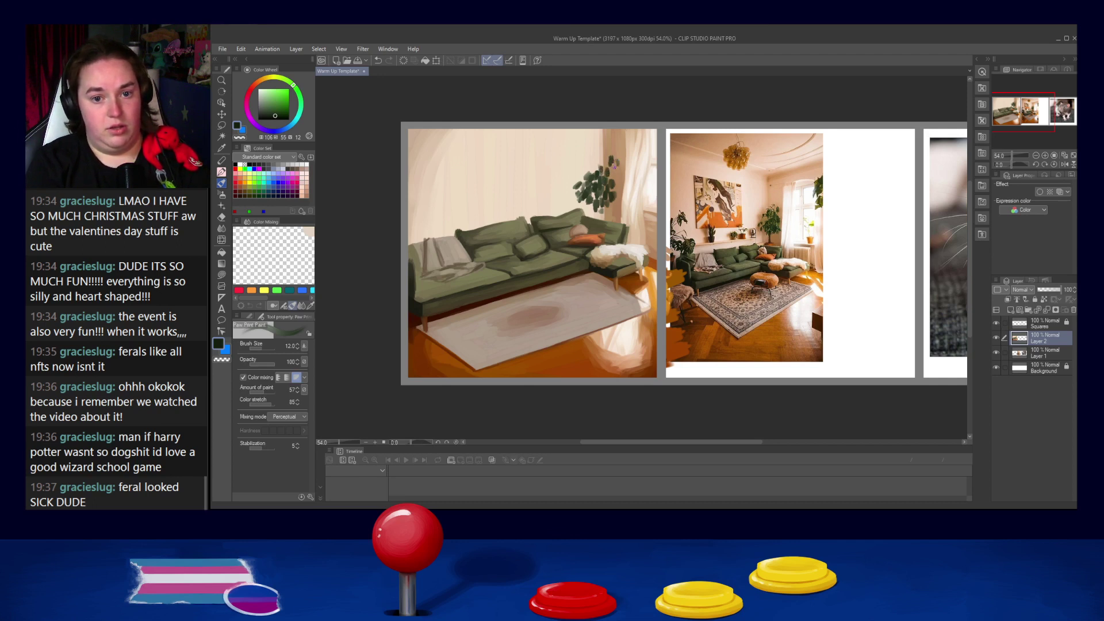
Step: Extend the plant upward with dark green leaves, varying the brush size and returning it to 12
key("[")
key("[")
key("[")
key("[")
key("[")
key("bracketright")
key("bracketright")
key("bracketright")
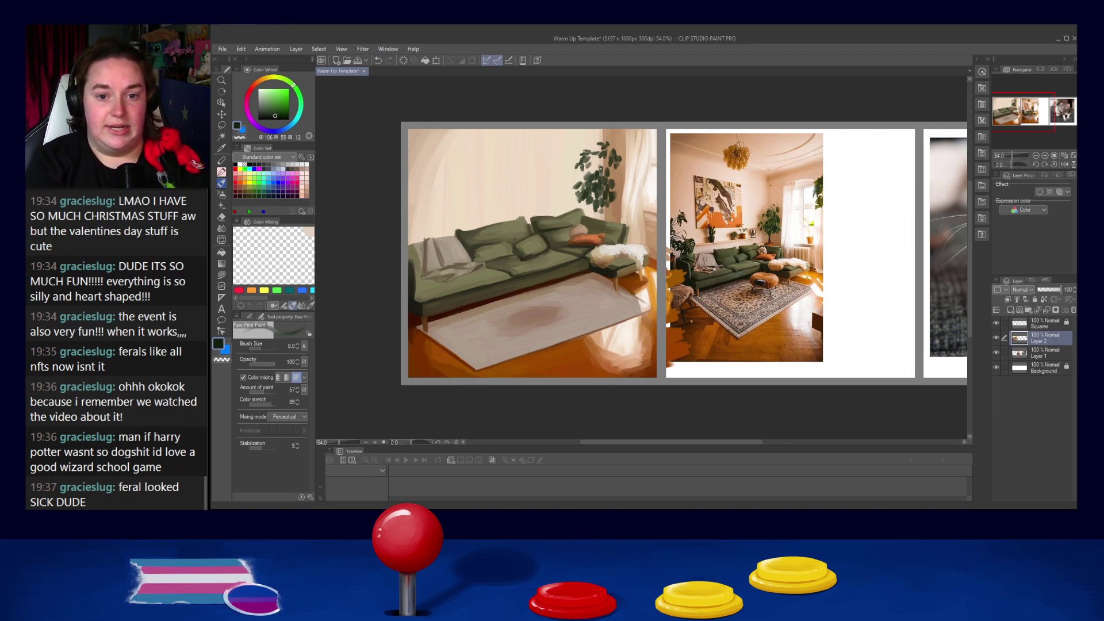
Step: Fill gaps in the plant's foliage with brush sizes 12 and 10, and sample olive green from the reference photo's plant
key("bracketright")
key("bracketright")
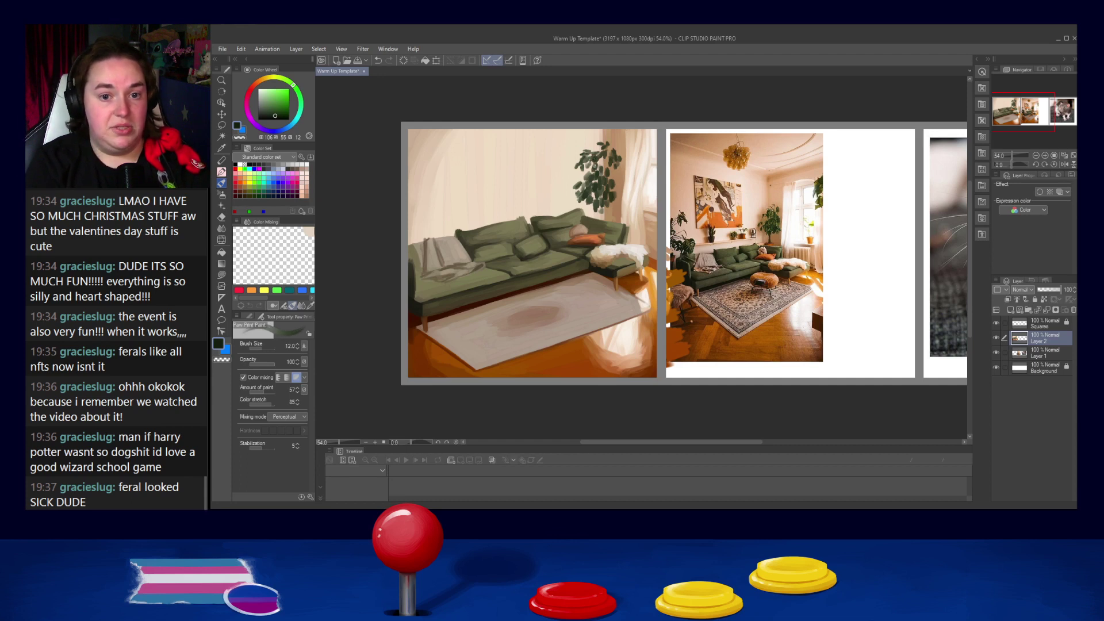
left_click_drag(602, 163, 605, 163)
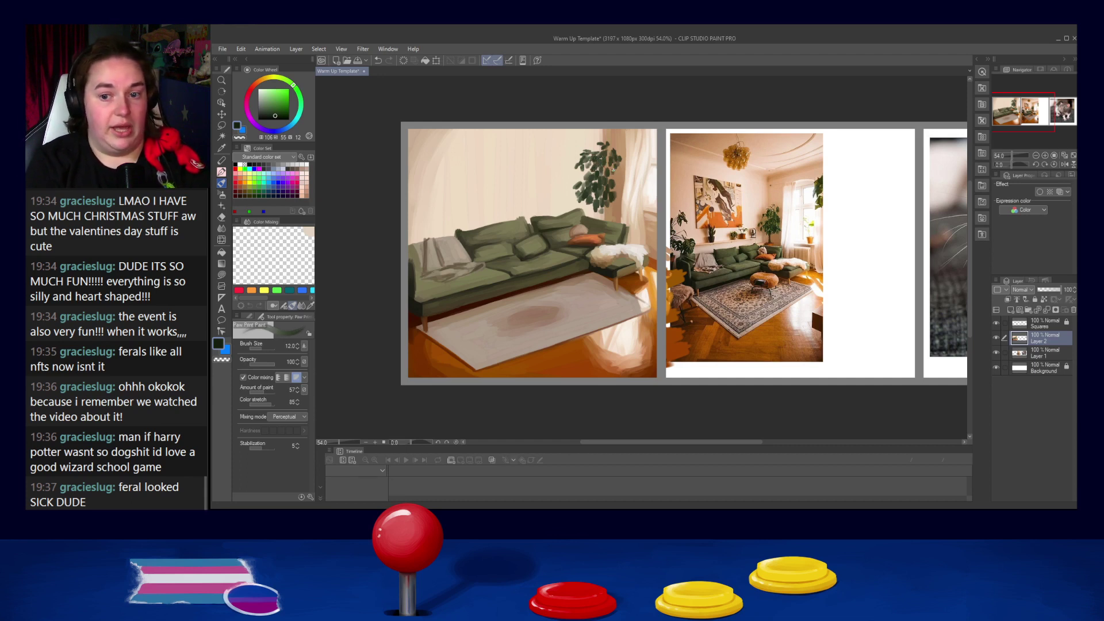
key("bracketleft")
key("bracketleft")
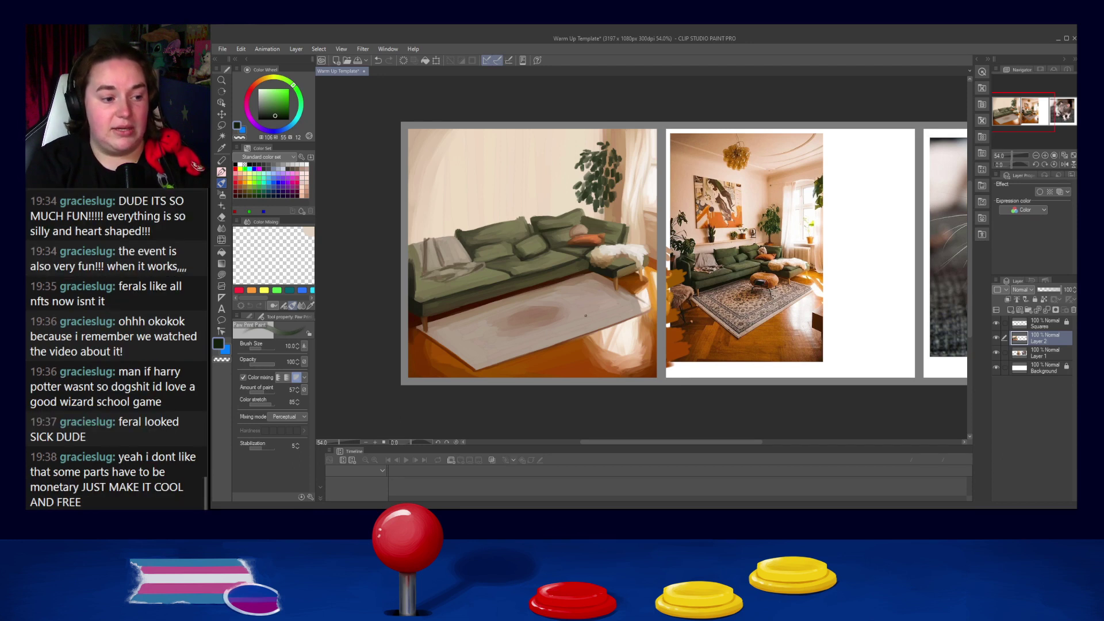
left_click(778, 230, "alt")
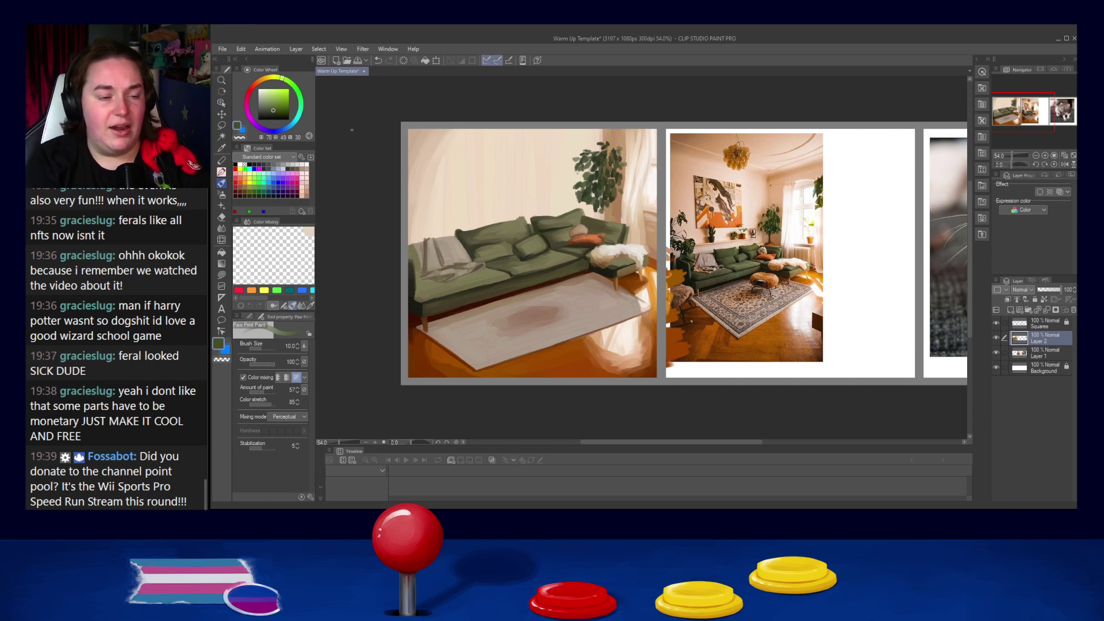
left_click(255, 84)
left_click_drag(276, 97, 278, 101)
left_click(279, 103)
left_click(769, 240, "alt")
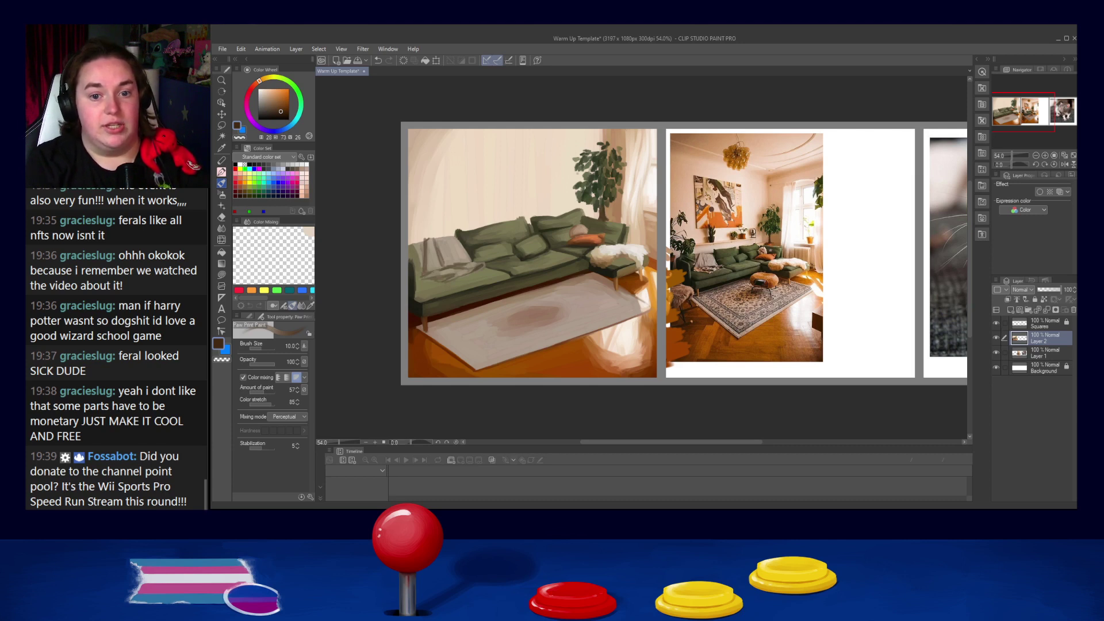
left_click(771, 245, "alt")
key("bracketleft")
key("bracketleft")
key("bracketleft")
key("bracketleft")
key("bracketleft")
key("bracketleft")
key("ctrl+z")
Step: Set the brush size to 7, sample dark olive from the painted plant and add small leaves along its left side
key("bracketright")
key("bracketright")
key("bracketright")
key("bracketright")
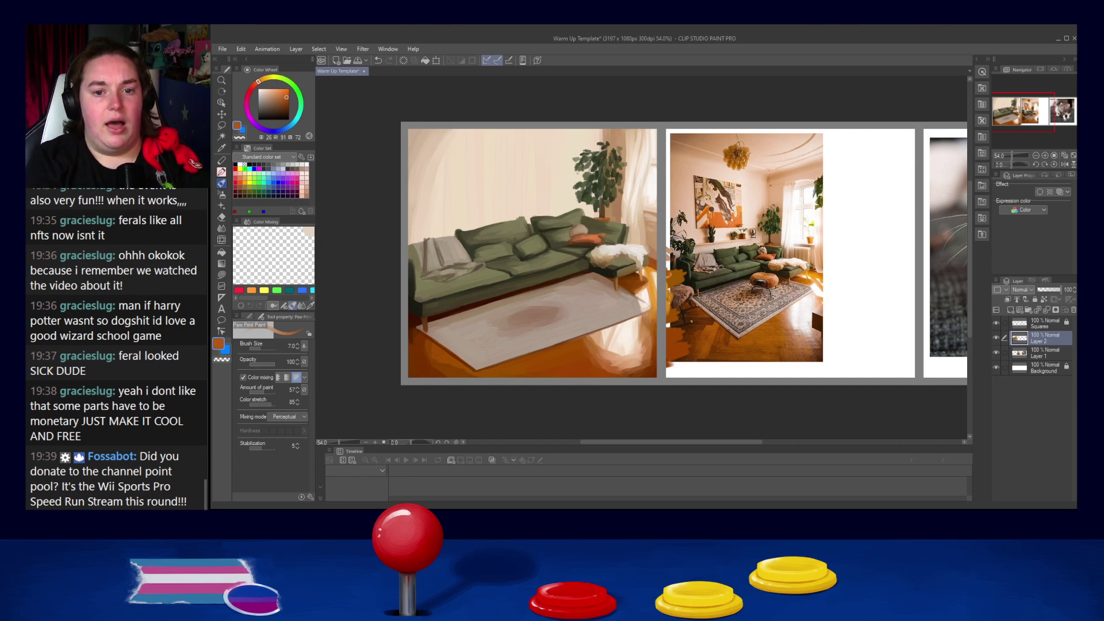
left_click(612, 174, "alt")
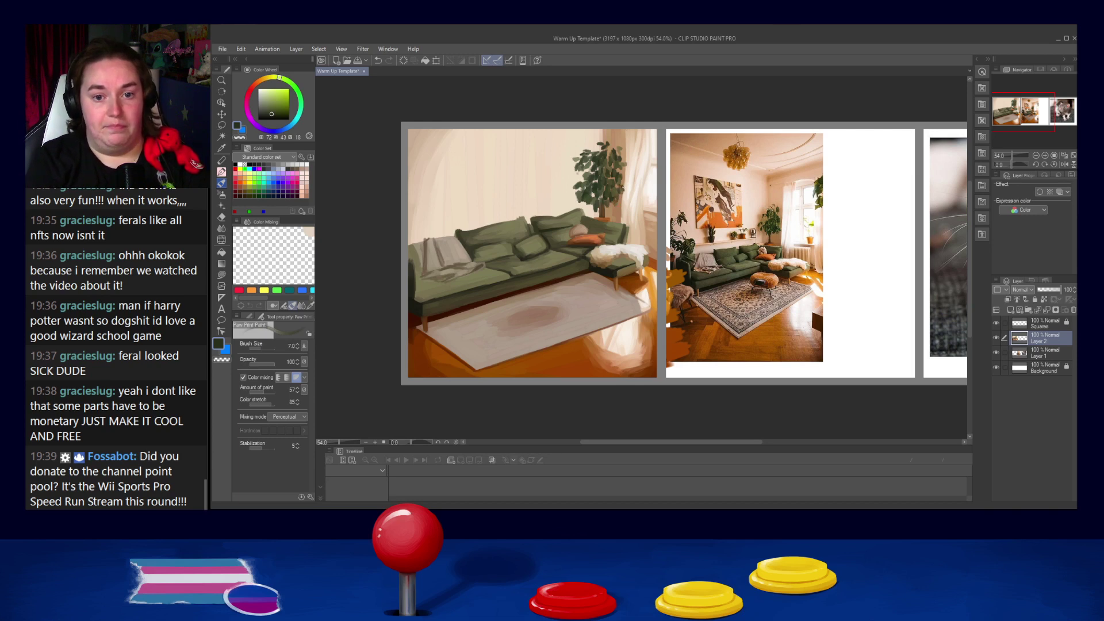
left_click_drag(573, 180, 566, 181)
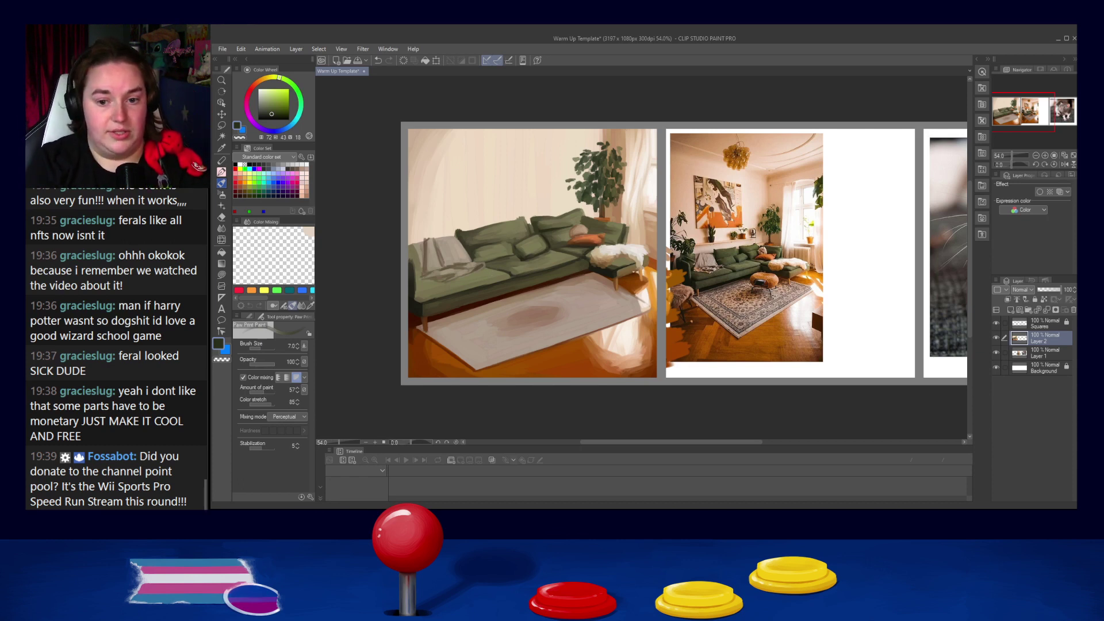
Step: Sample pale cream from the wall and curtain and draw a thin, light ledge line across the wall above the sofa
left_click(515, 203, "alt")
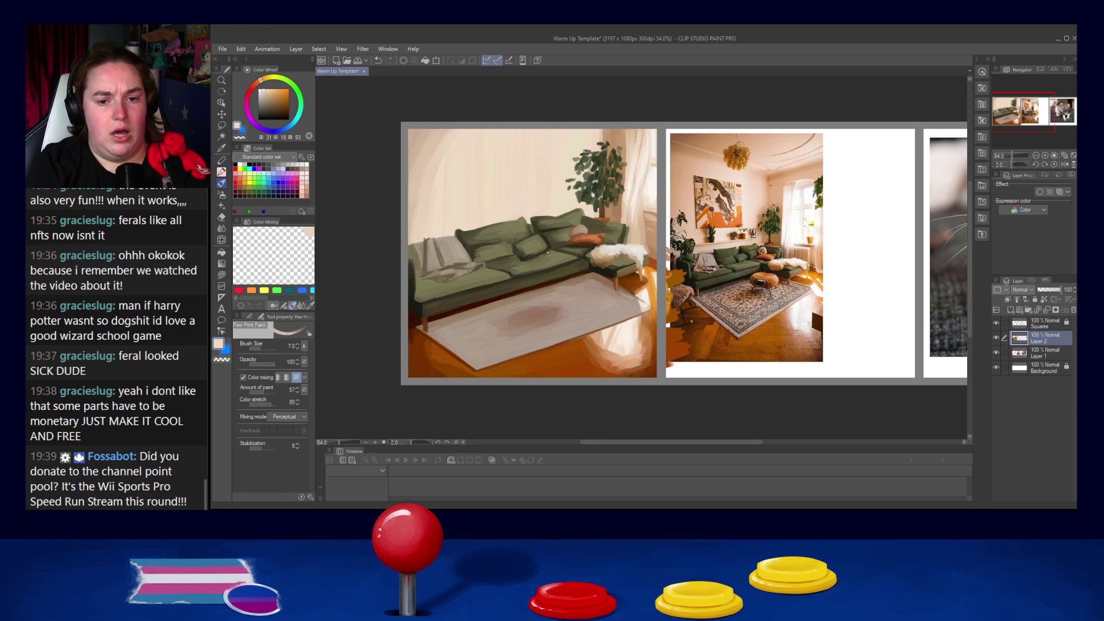
left_click(647, 193, "alt")
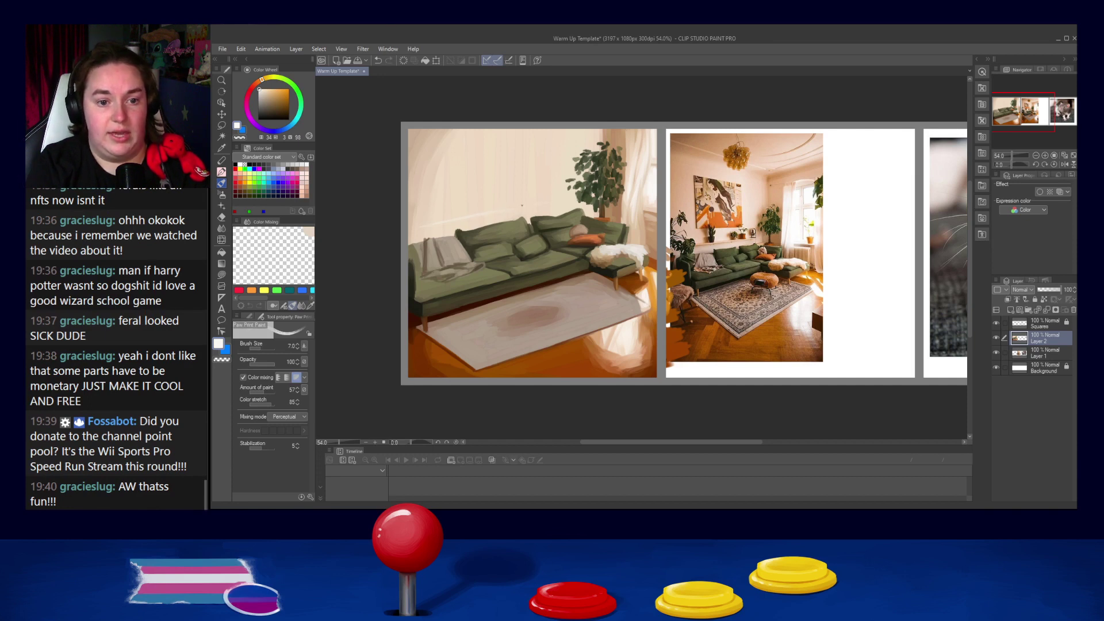
left_click(630, 217, "alt")
left_click(633, 200, "alt")
left_click_drag(543, 203, 425, 208)
key("ctrl+z")
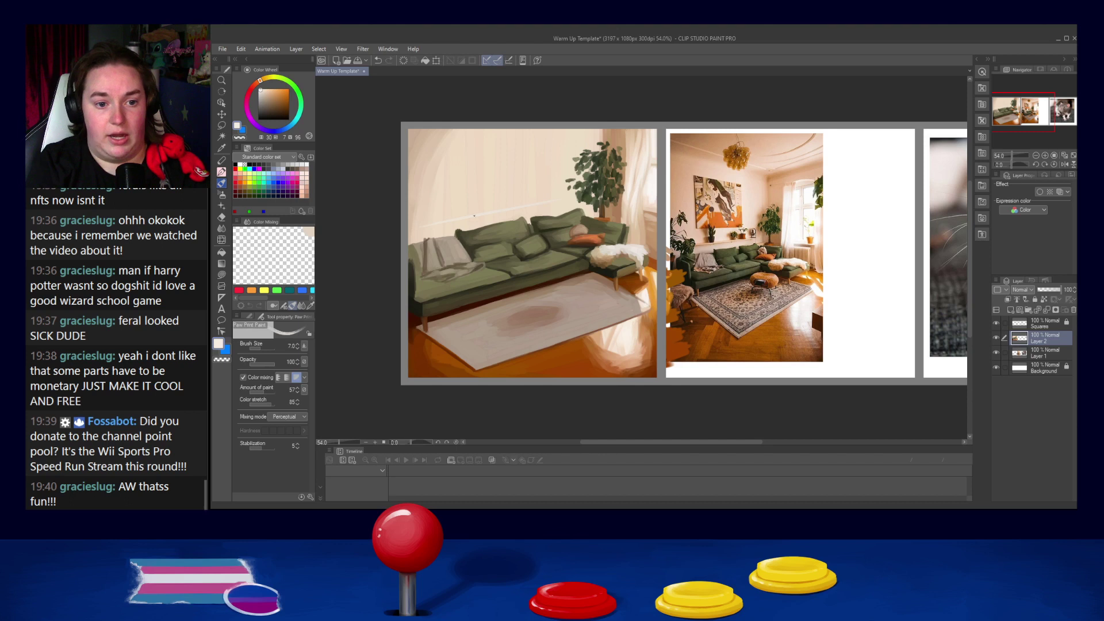
Step: Paint a tan shadow along the wall ledge and rework the ledge's left end with tones sampled from the wall
left_click(409, 145, "alt")
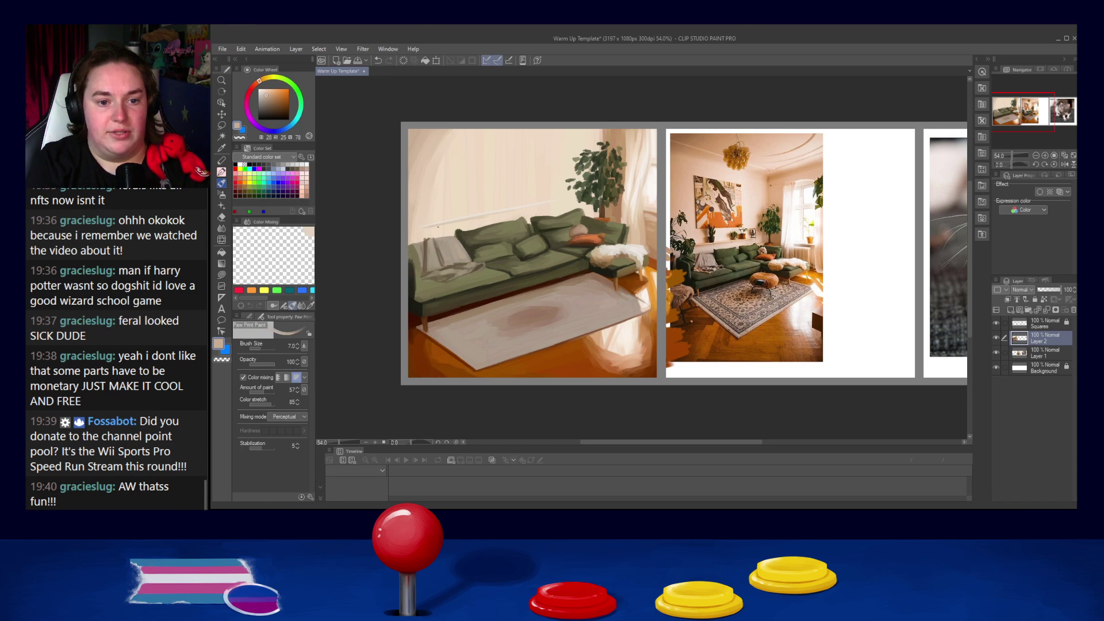
left_click_drag(536, 206, 514, 210)
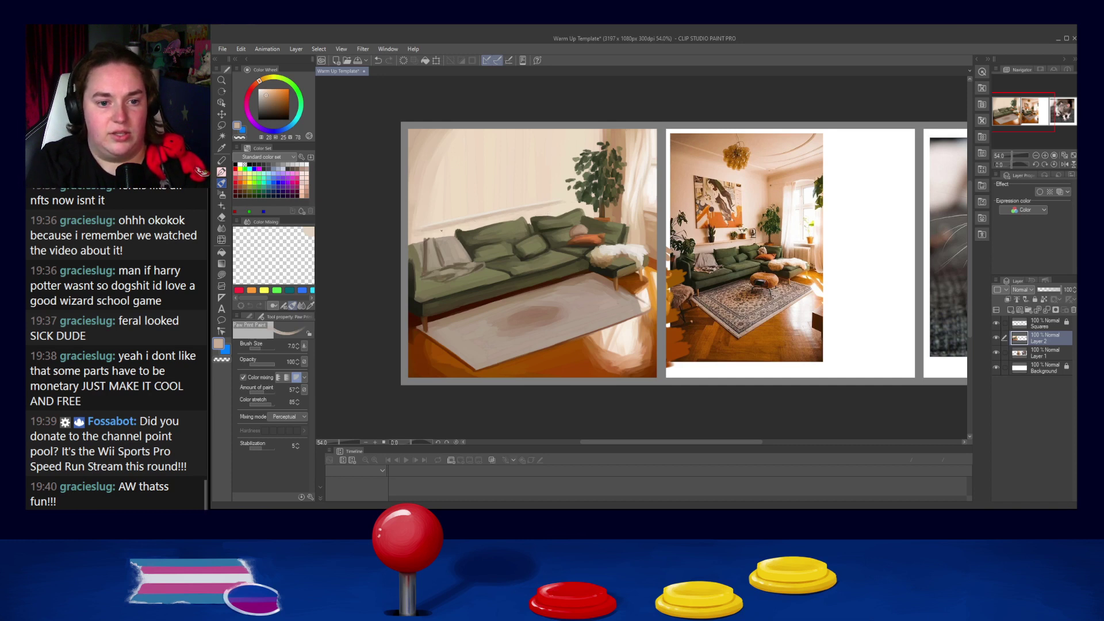
left_click(430, 221, "alt")
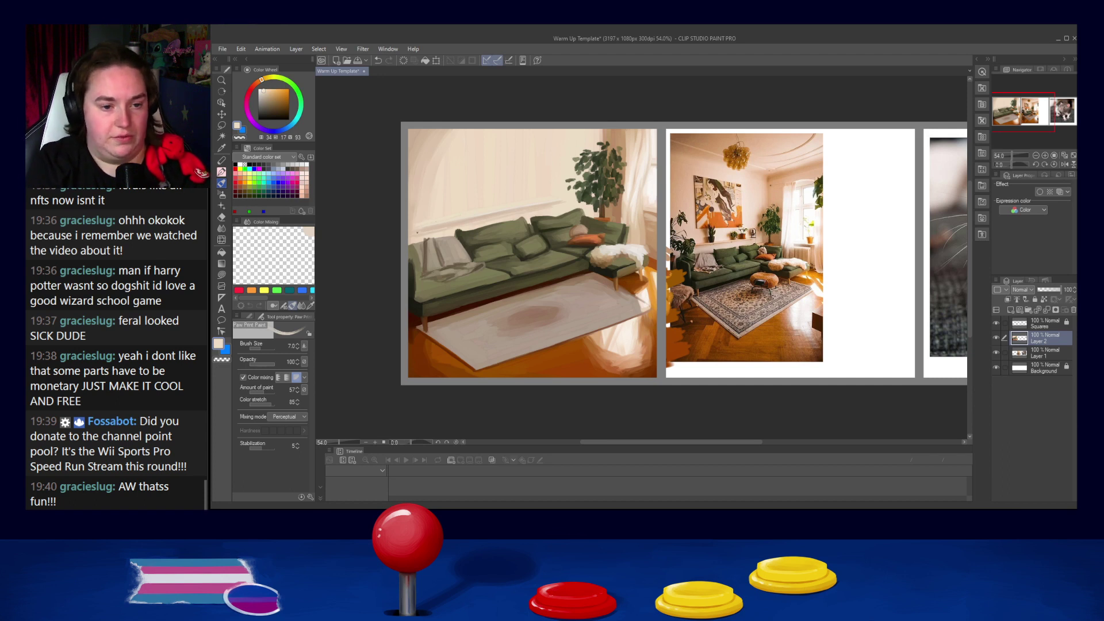
left_click(428, 229, "alt")
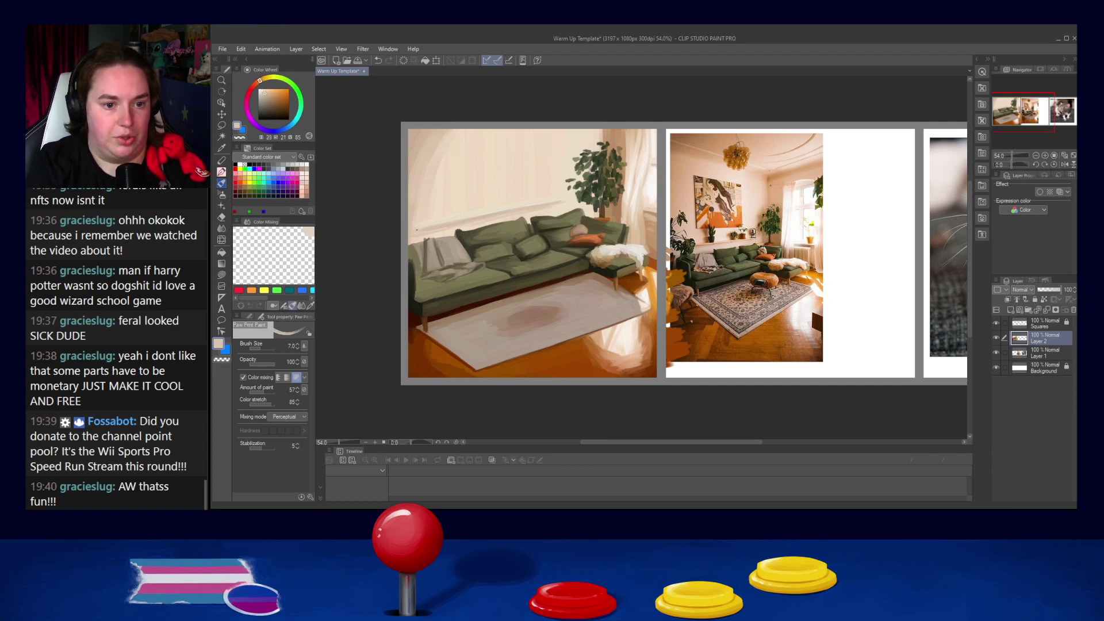
left_click(418, 228, "alt")
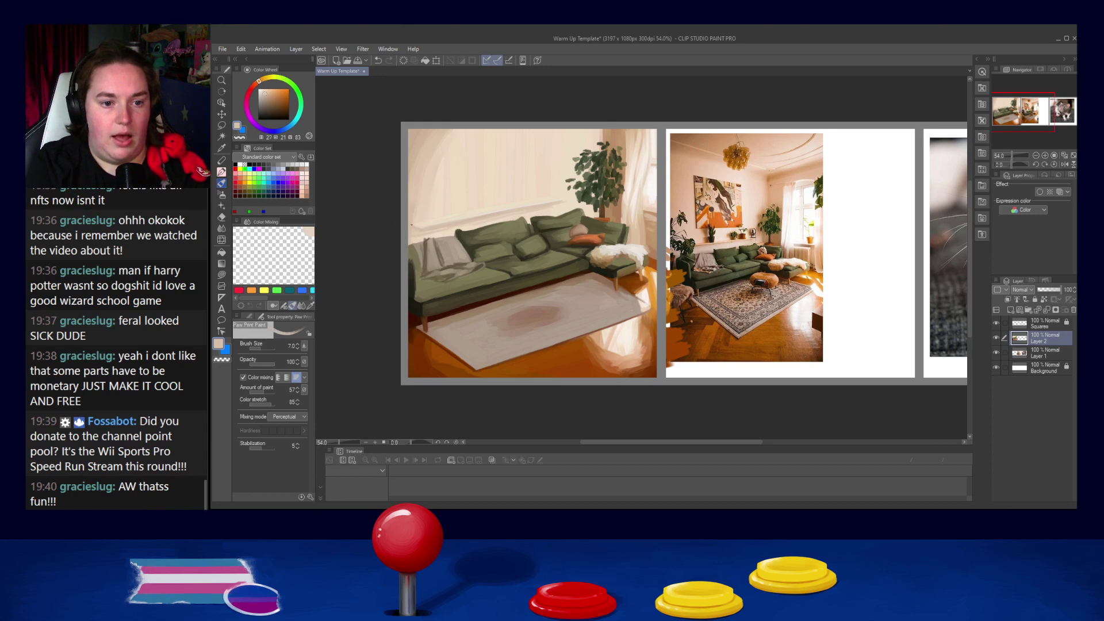
left_click(422, 228, "alt")
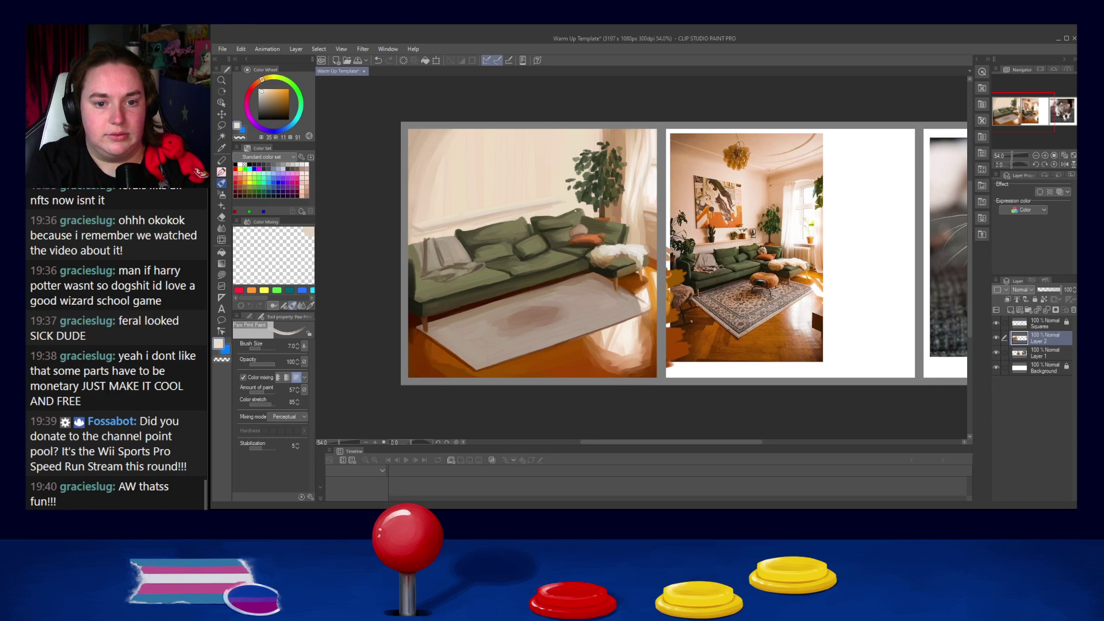
Step: Refine the ledge's right end beside the plant with sampled cream tones at brush sizes 5 and 7
left_click(545, 208, "alt")
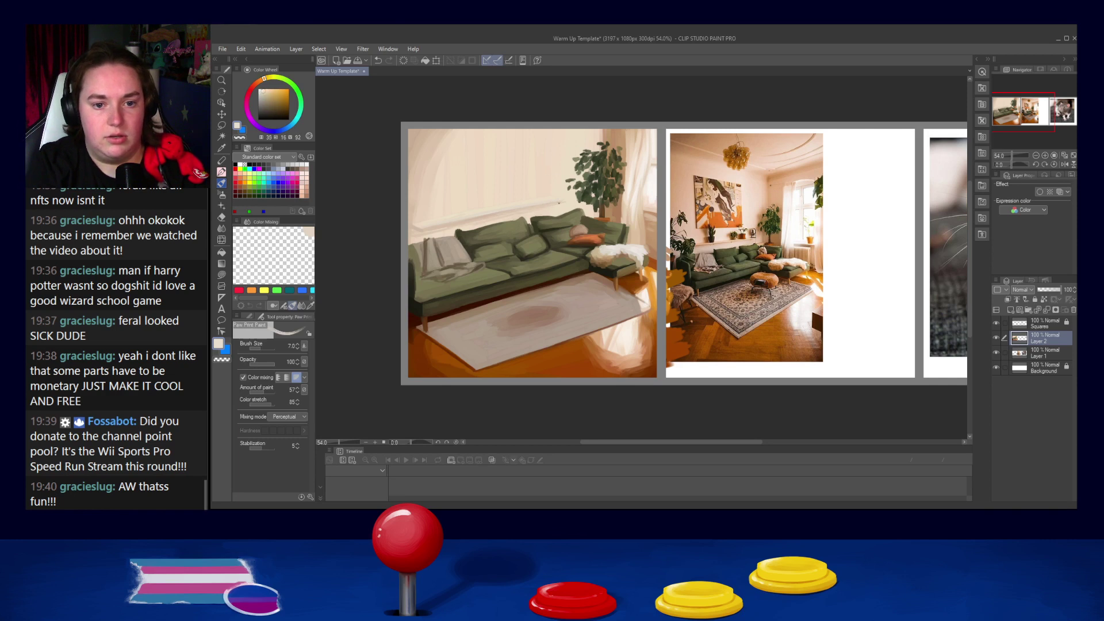
left_click(554, 198, "alt")
key("[")
key("[")
left_click(565, 201, "alt")
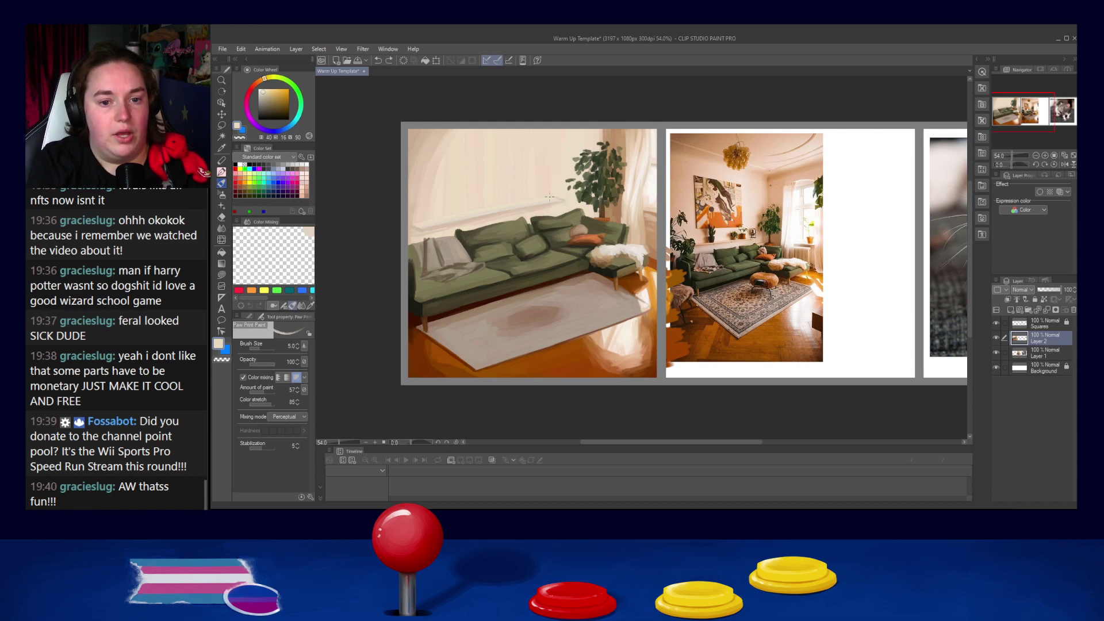
left_click(566, 205, "alt")
key("bracketright")
key("bracketright")
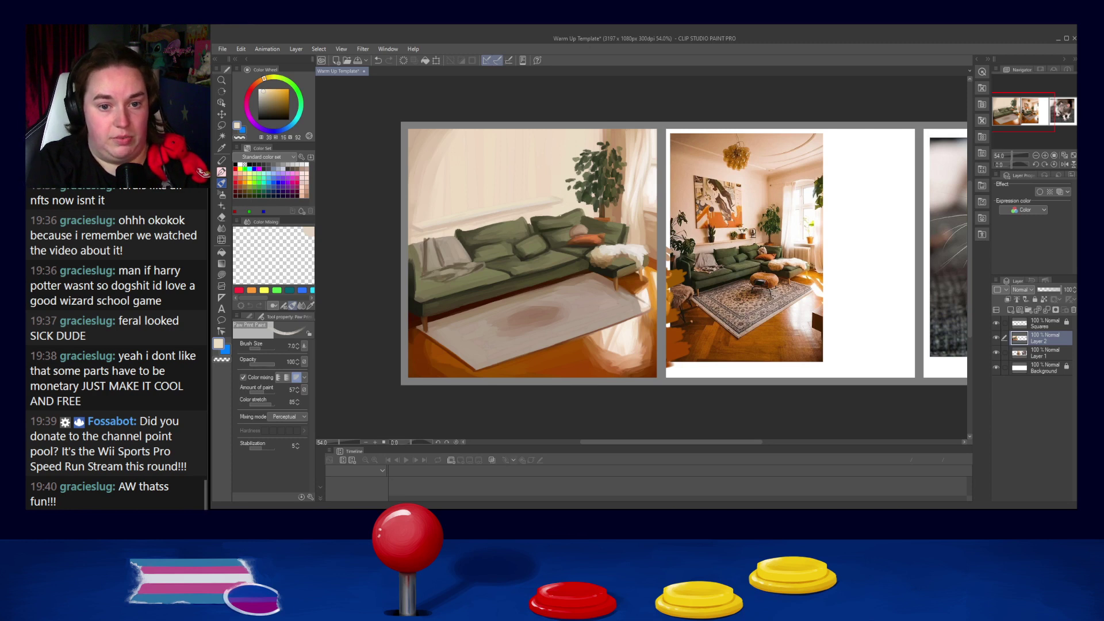
Step: Blend the wall around the ledge with sampled tan and cream, using a brush enlarged to 17 and reduced to 15
left_click(539, 205, "alt")
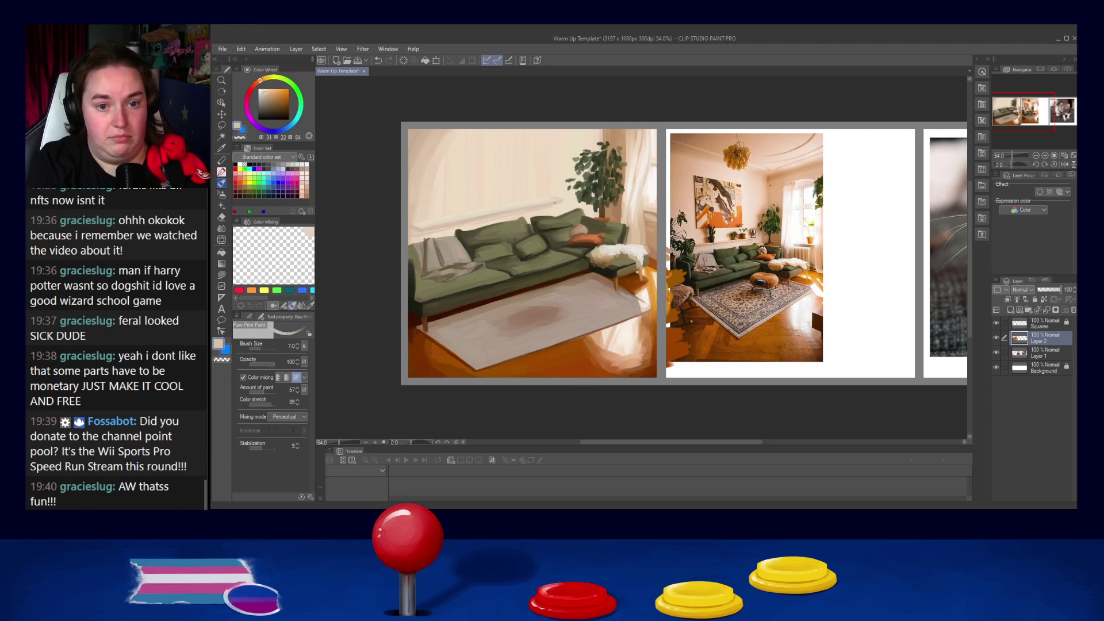
key("bracketright")
key("bracketright")
key("bracketright")
key("bracketright")
key("bracketright")
left_click(566, 195, "alt")
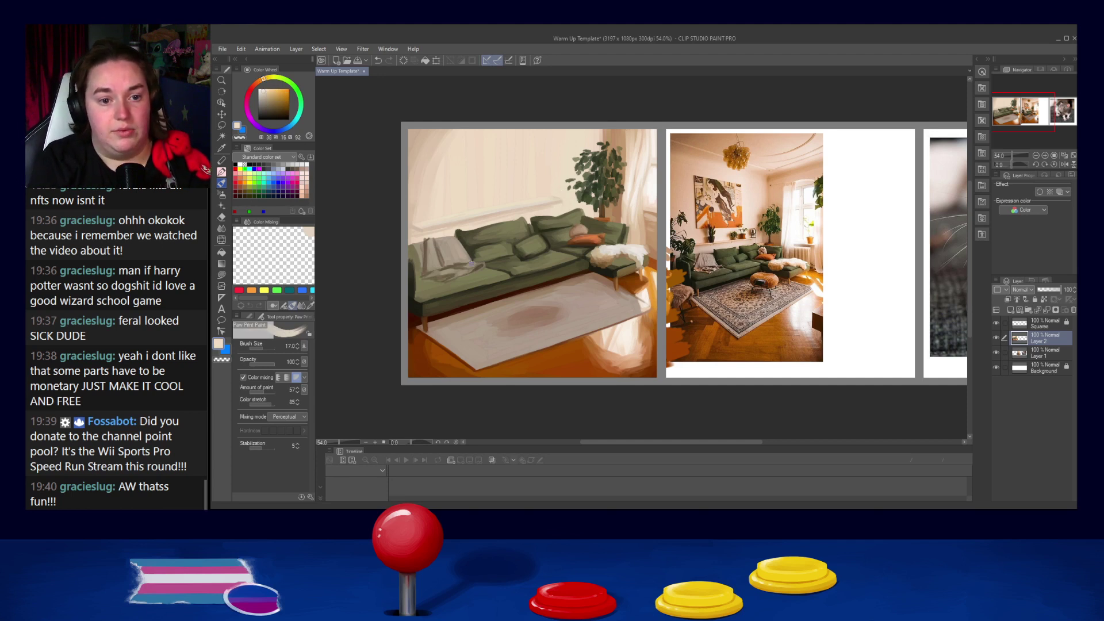
key("[")
key("[")
key("[")
key("[")
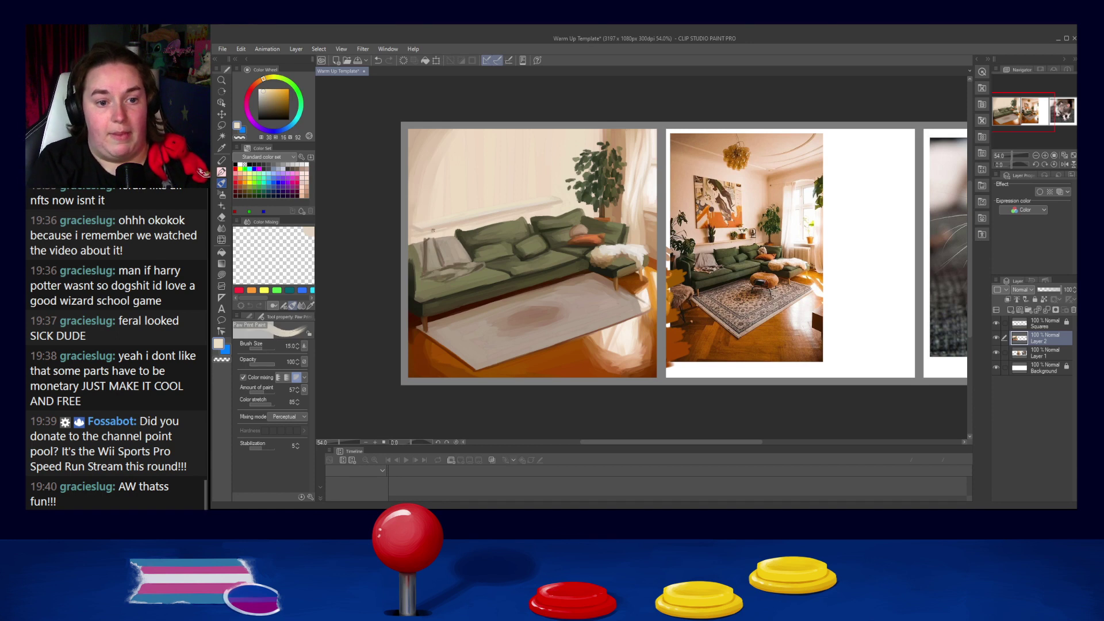
Step: Touch up the ledge's left part with sampled tan at brush size 6, undo the last stroke and resample the wall beige
left_click(445, 224, "alt")
key("bracketleft")
key("ctrl+z")
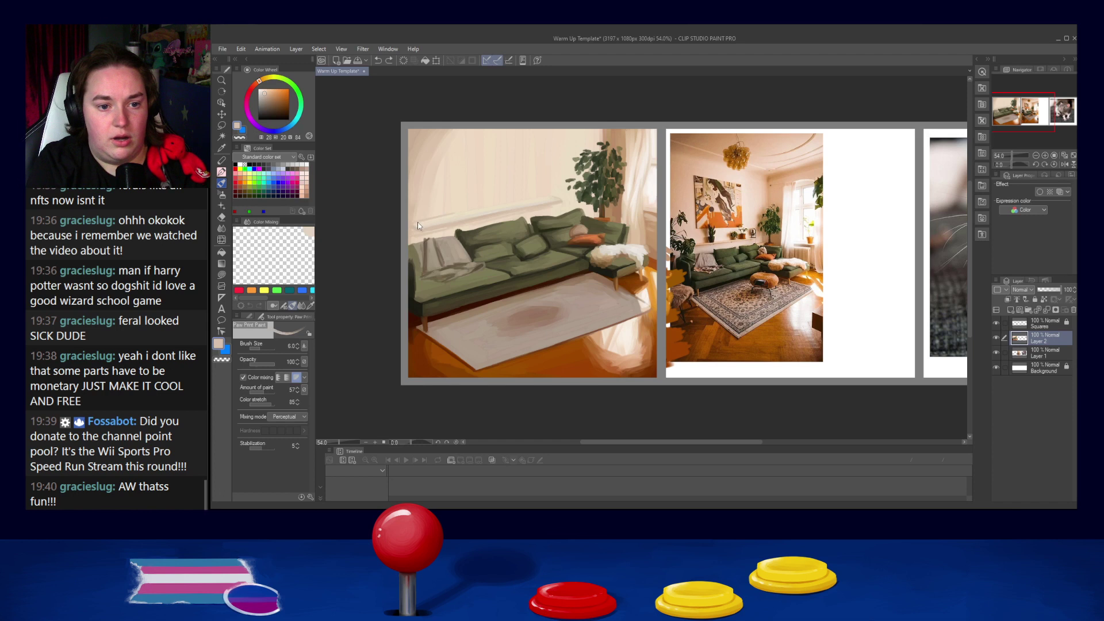
left_click(547, 191, "alt")
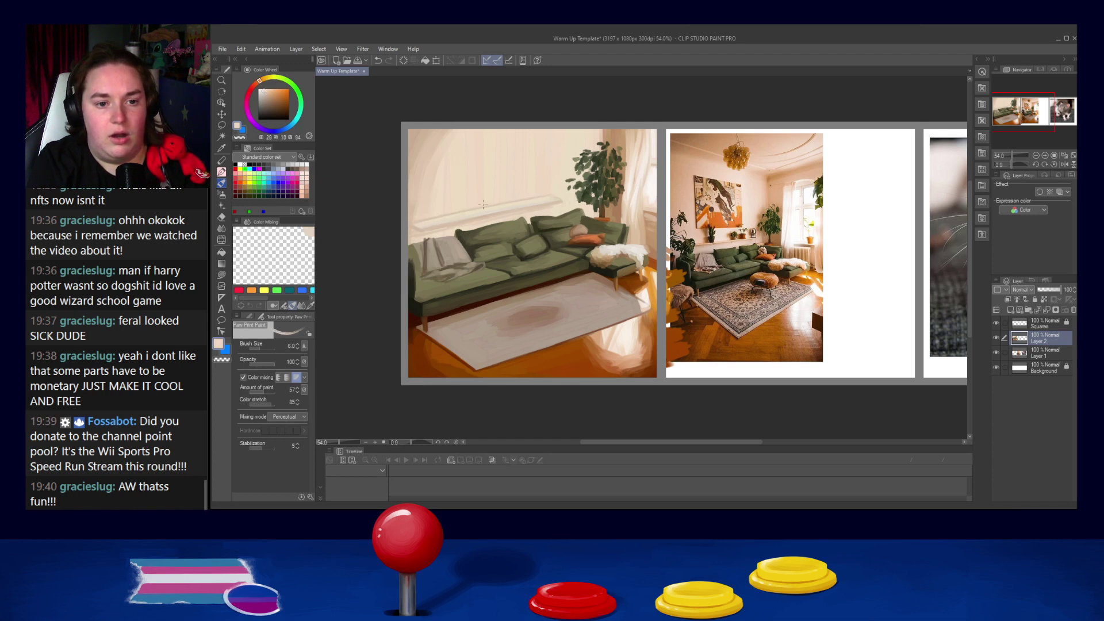
Step: Blend the wall above the ledge's left part with beige tones sampled from the wall, at brush sizes 25 and 30
left_click(423, 208, "alt")
key("bracketright")
key("bracketright")
key("bracketright")
key("bracketright")
key("bracketright")
key("bracketright")
key("bracketright")
key("bracketright")
key("bracketright")
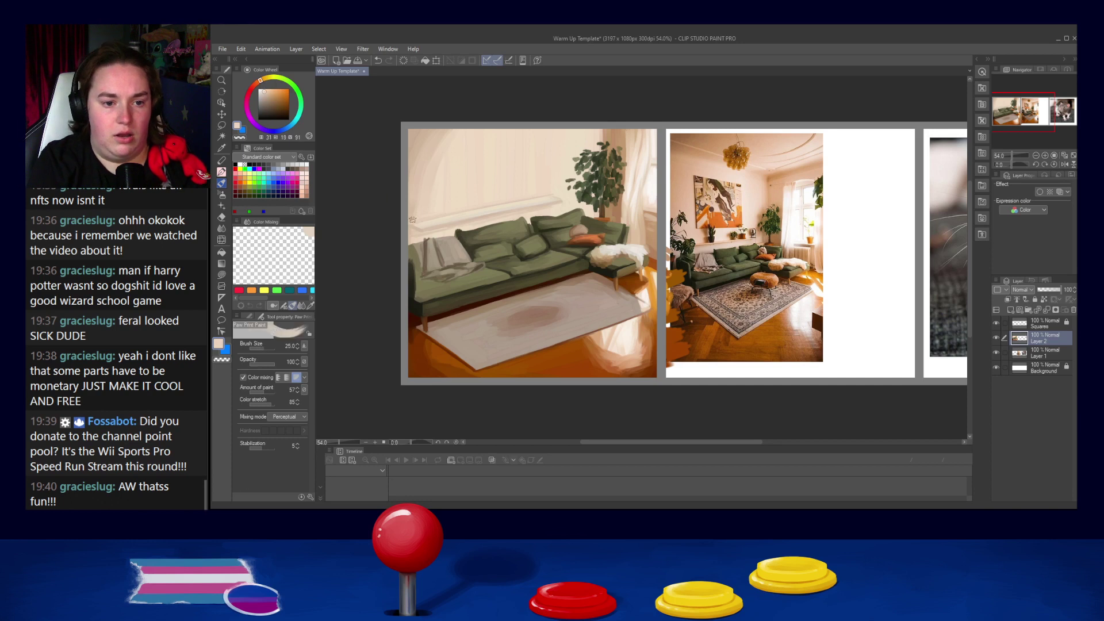
left_click(416, 195, "alt")
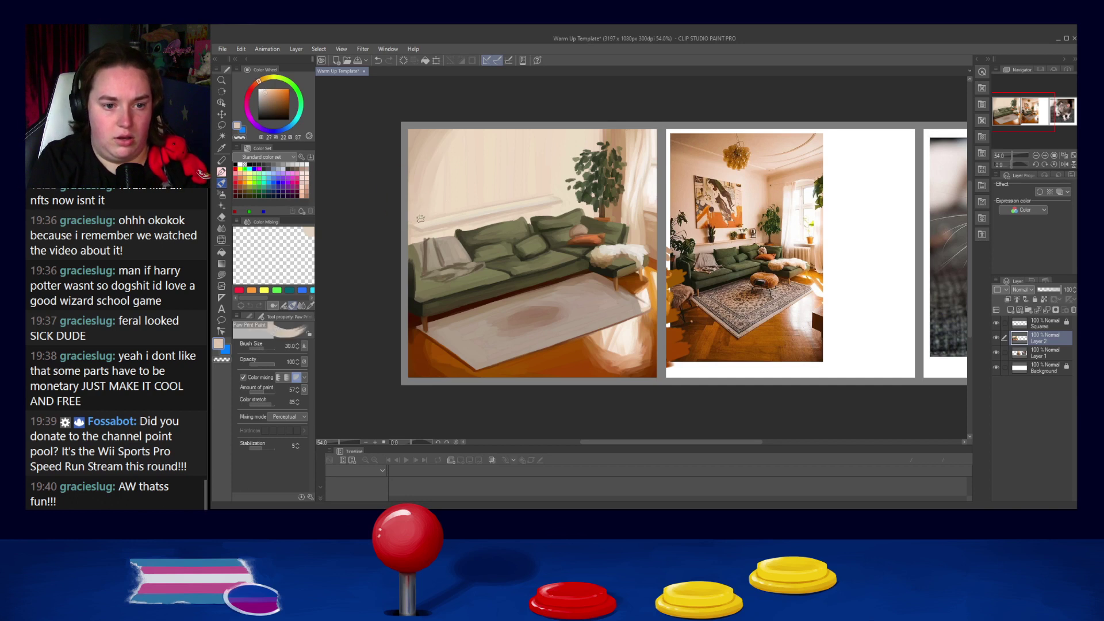
left_click(450, 205, "alt")
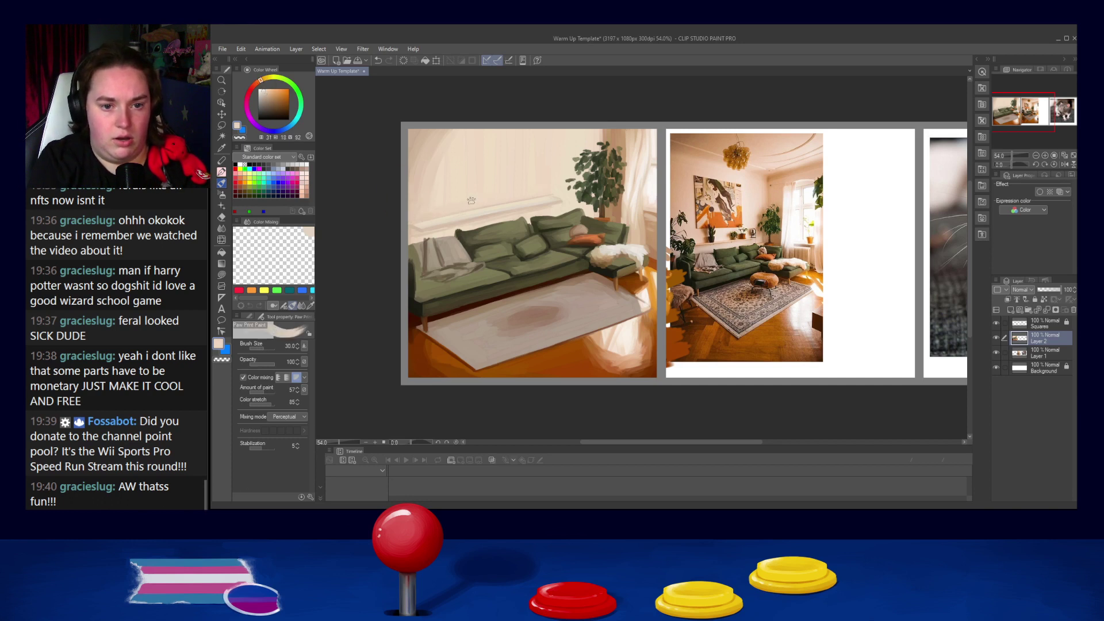
left_click(414, 204, "alt")
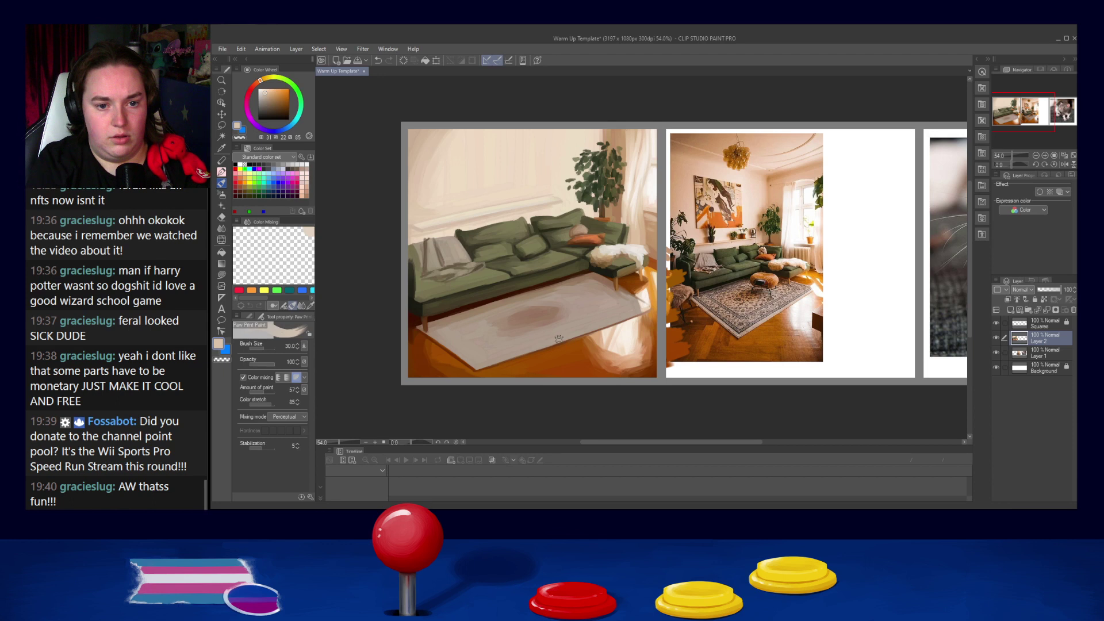
Step: Add darker tan accents along the wall ledge with the brush reduced to size 7
left_click_drag(265, 94, 265, 100)
key("[")
key("bracketleft")
key("bracketleft")
key("bracketleft")
key("bracketleft")
key("bracketleft")
key("bracketleft")
key("bracketleft")
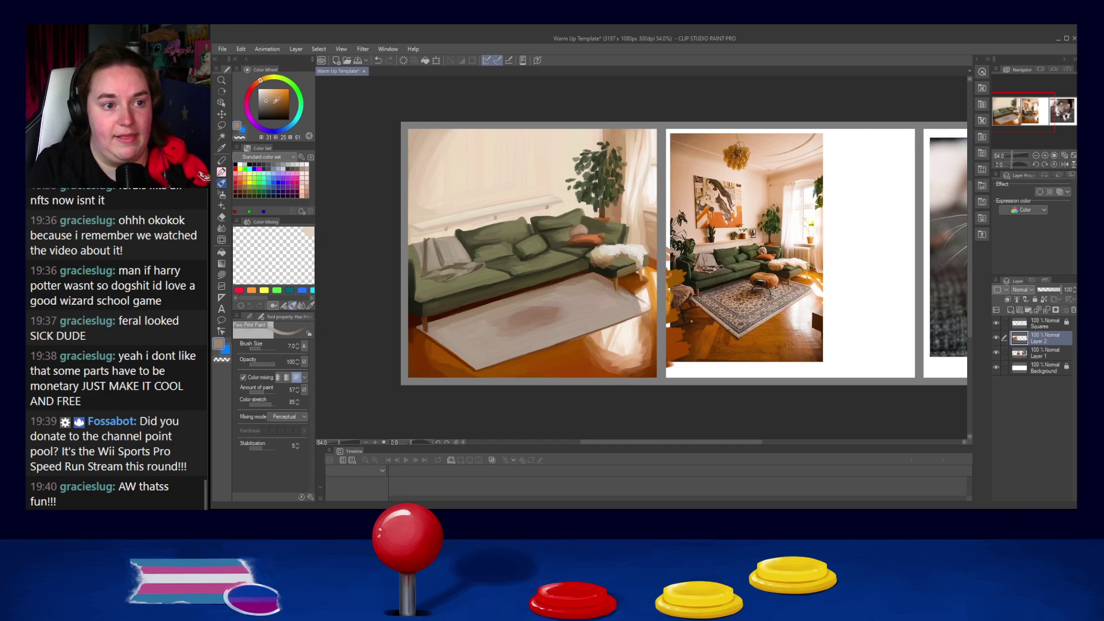
Step: Paint a dark pot on the ledge's left part with near-black sampled from the photo at brush size 15, refining it at size 7
left_click(271, 112)
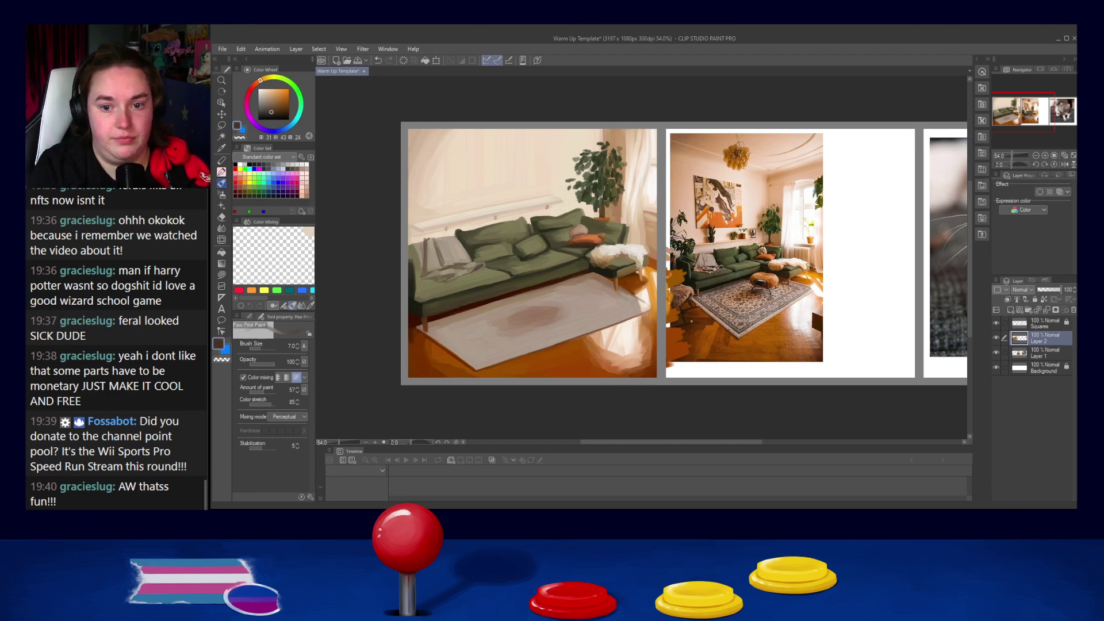
left_click(712, 233, "alt")
key("bracketright")
key("bracketright")
key("bracketright")
key("bracketright")
mouse_move(458, 206)
left_mouse_down()
mouse_move(463, 215)
mouse_move(466, 206)
left_mouse_up()
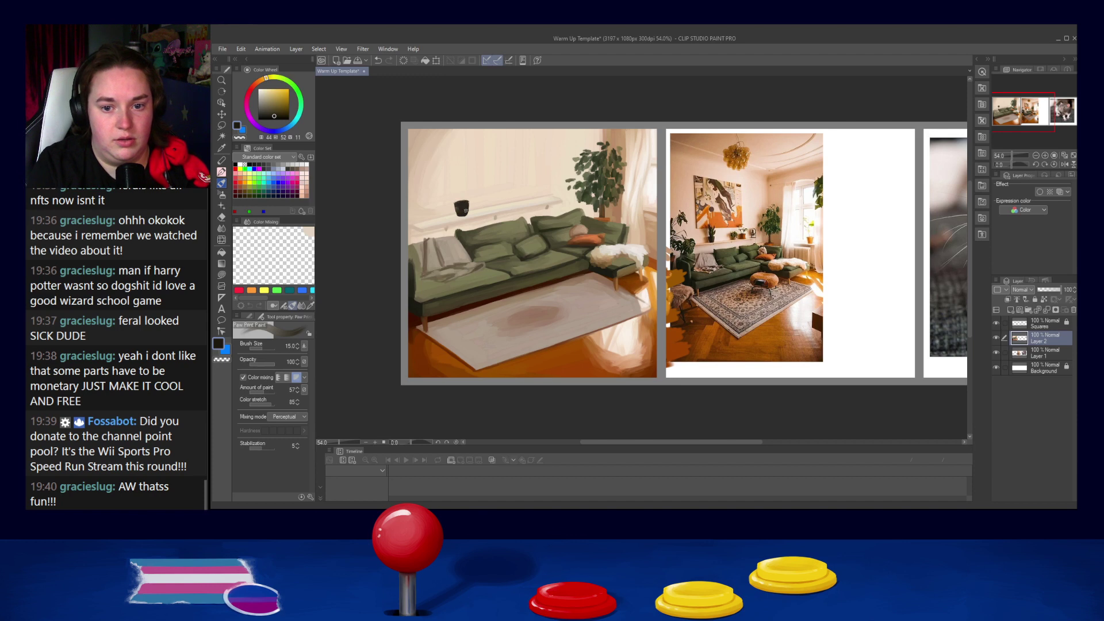
key("bracketleft")
key("bracketleft")
key("bracketleft")
key("bracketleft")
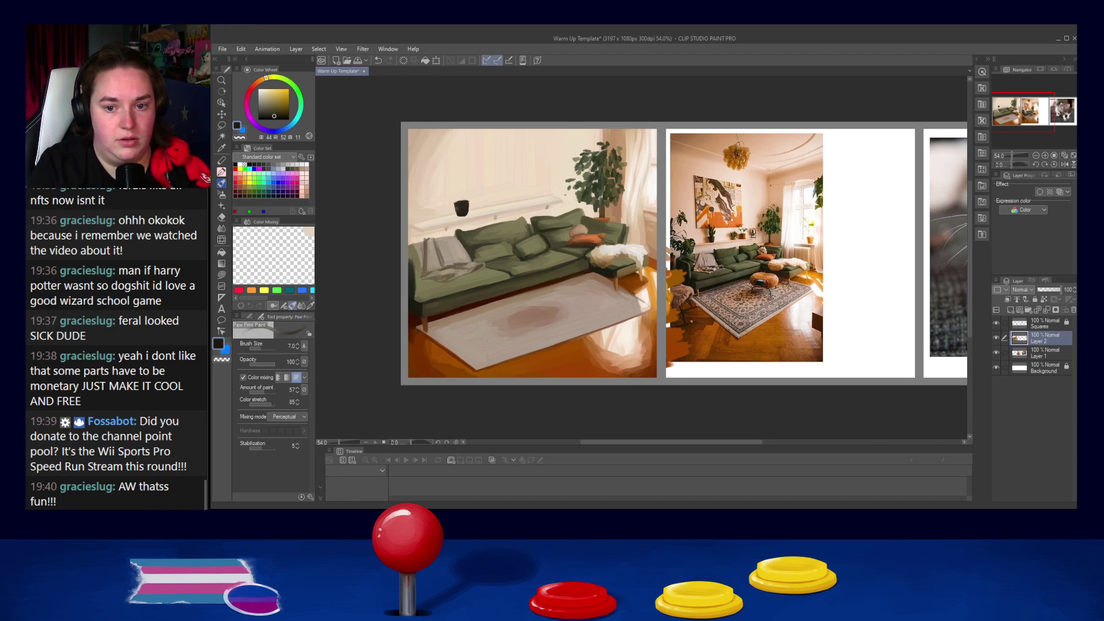
Step: Paint a small brown pot and an orange pot on the ledge's right part with colours sampled from the photo at brush size 15
left_click(734, 238, "alt")
key("bracketright")
key("bracketright")
key("bracketright")
key("bracketright")
left_click(503, 202)
left_click_drag(504, 199, 509, 202)
left_click(745, 235, "alt")
left_click_drag(521, 199, 528, 197)
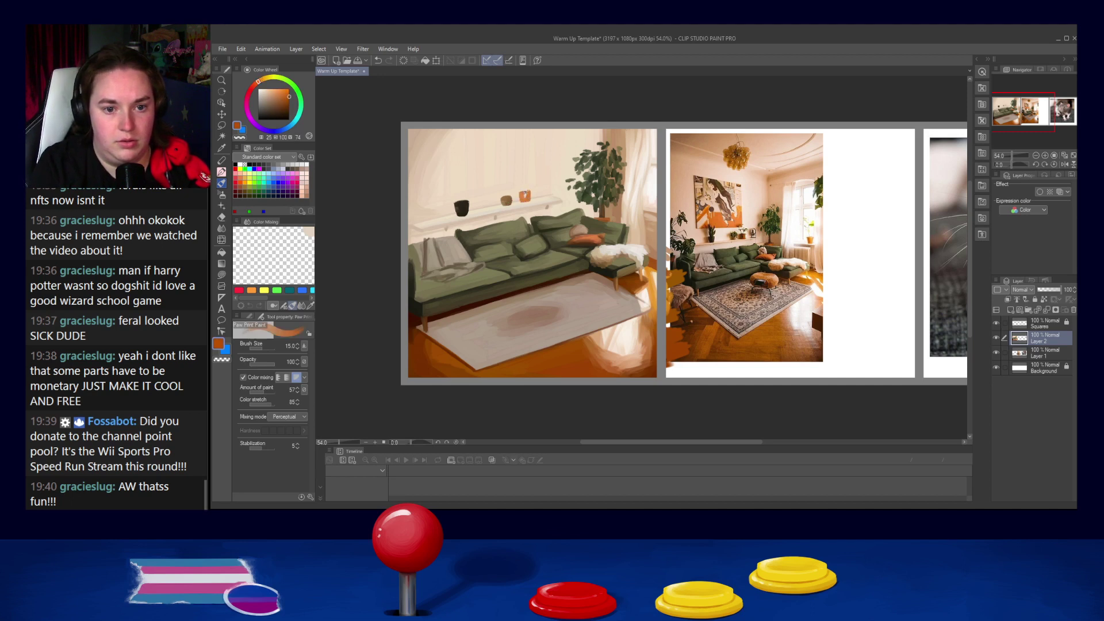
Step: Fill out the orange pot's top, then refine its edges at brush size 7 and sample the wall cream above it
left_click_drag(525, 195, 527, 194)
key("[")
key("[")
key("[")
key("[")
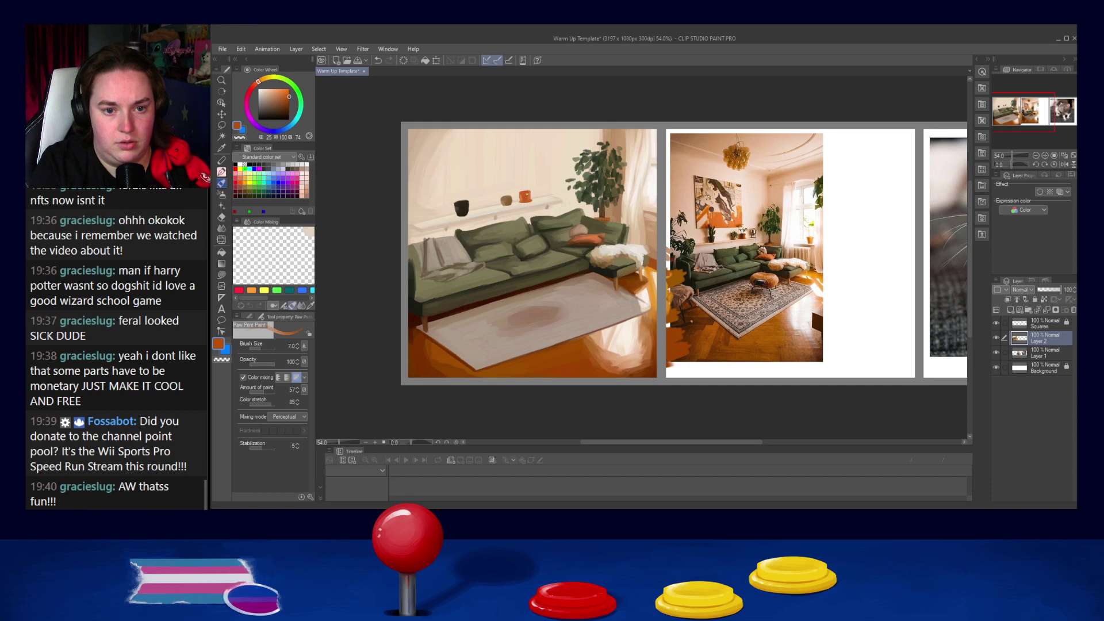
left_click(524, 188, "alt")
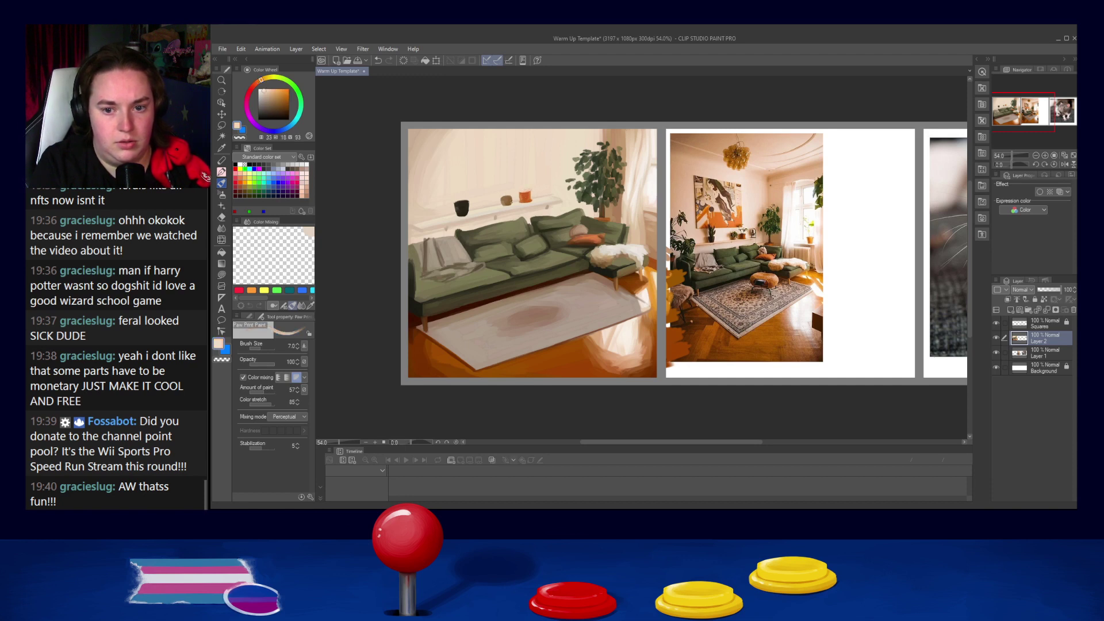
Step: Paint a cactus rising from the dark pot with dark olive sampled from the photo at brush size 12
left_click(714, 232, "alt")
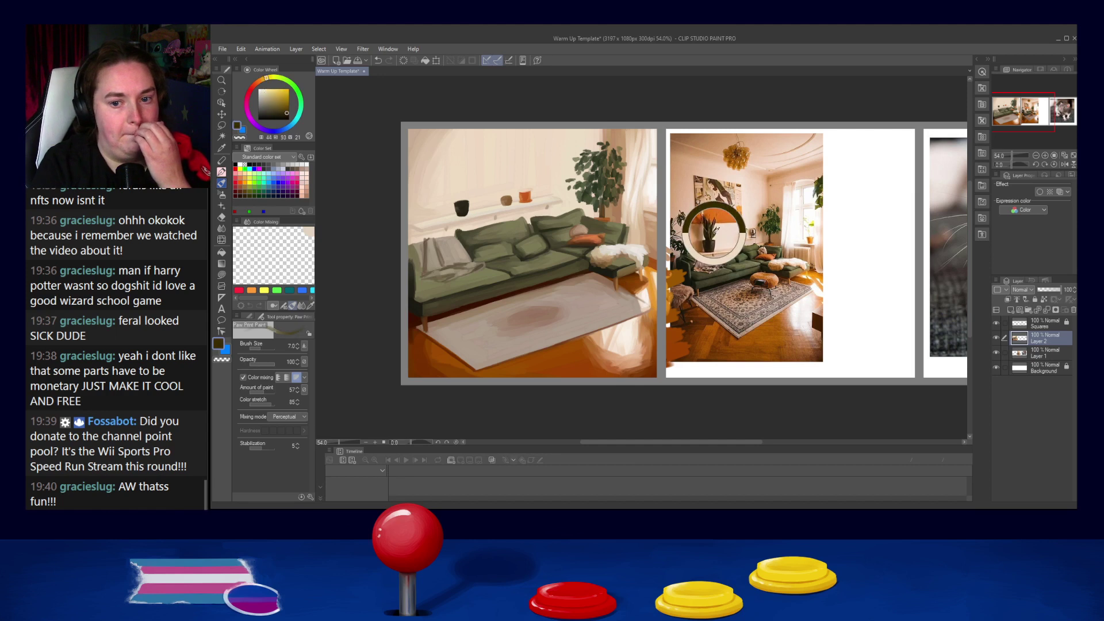
key("bracketright")
key("bracketright")
key("bracketright")
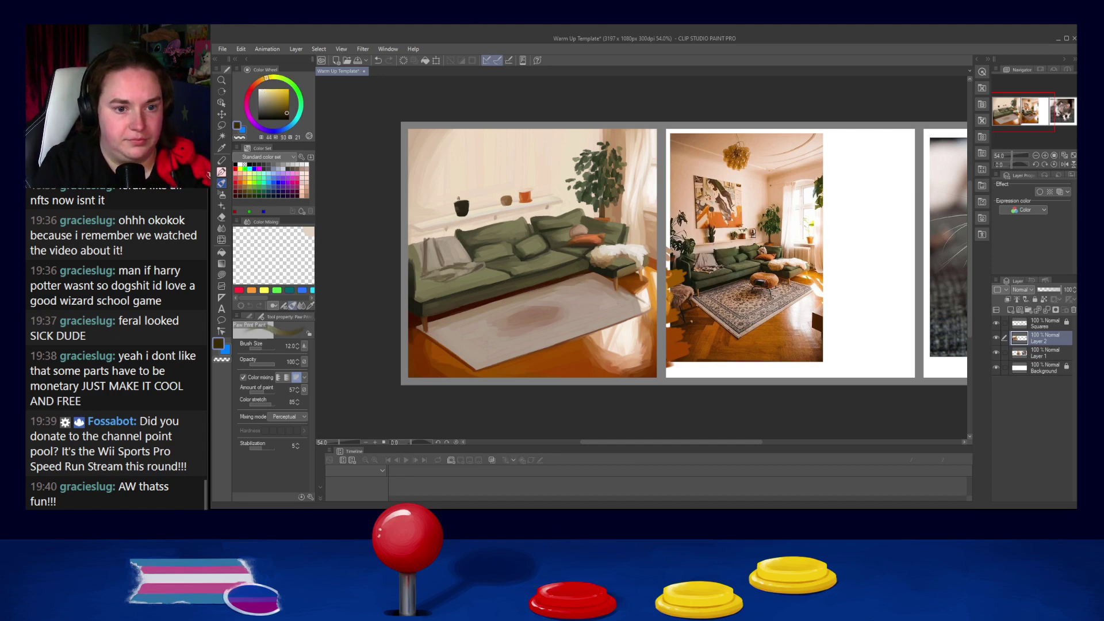
mouse_move(453, 193)
left_mouse_down()
mouse_move(467, 202)
mouse_move(459, 186)
left_mouse_up()
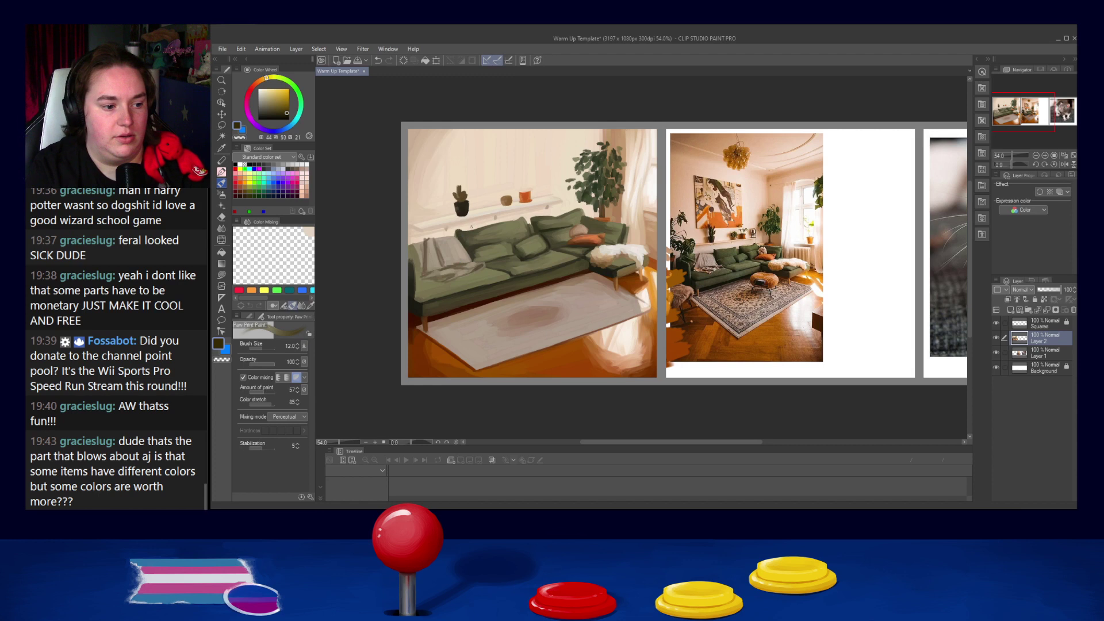
Step: Rework the cactus's upper stem at brush size 10, undoing the first attempt and repainting it
key("[")
left_click_drag(463, 192, 466, 183)
key("ctrl+z")
key("ctrl+z")
left_click_drag(462, 192, 463, 189)
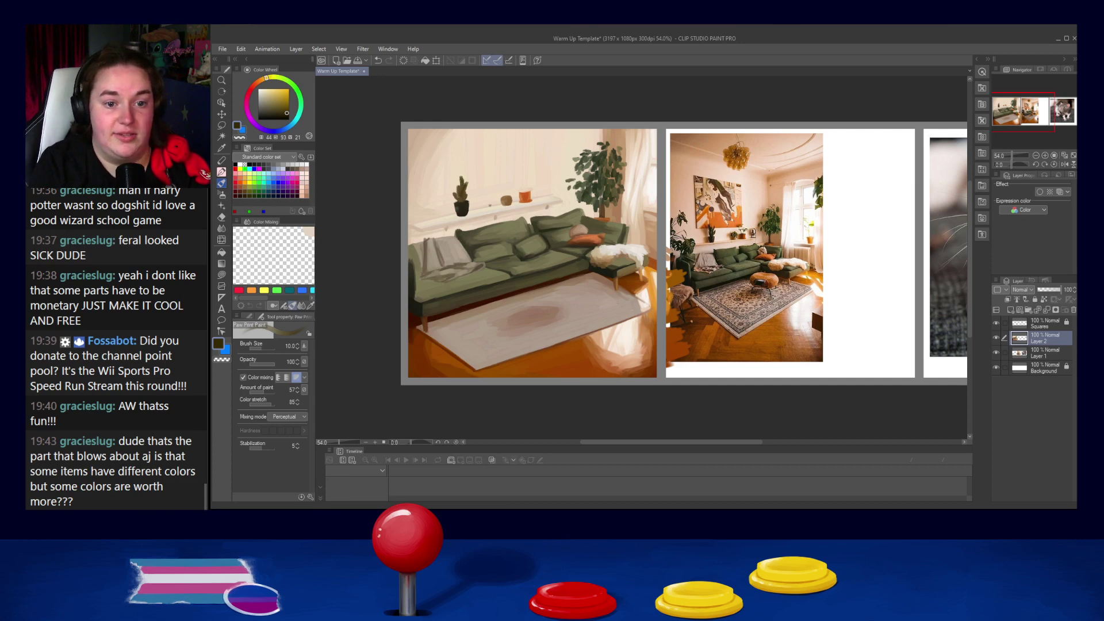
Step: Refine the cactus and its edges with sampled wall cream and olive-brown tones, reducing the brush from 10 to 4
left_click(476, 197, "alt")
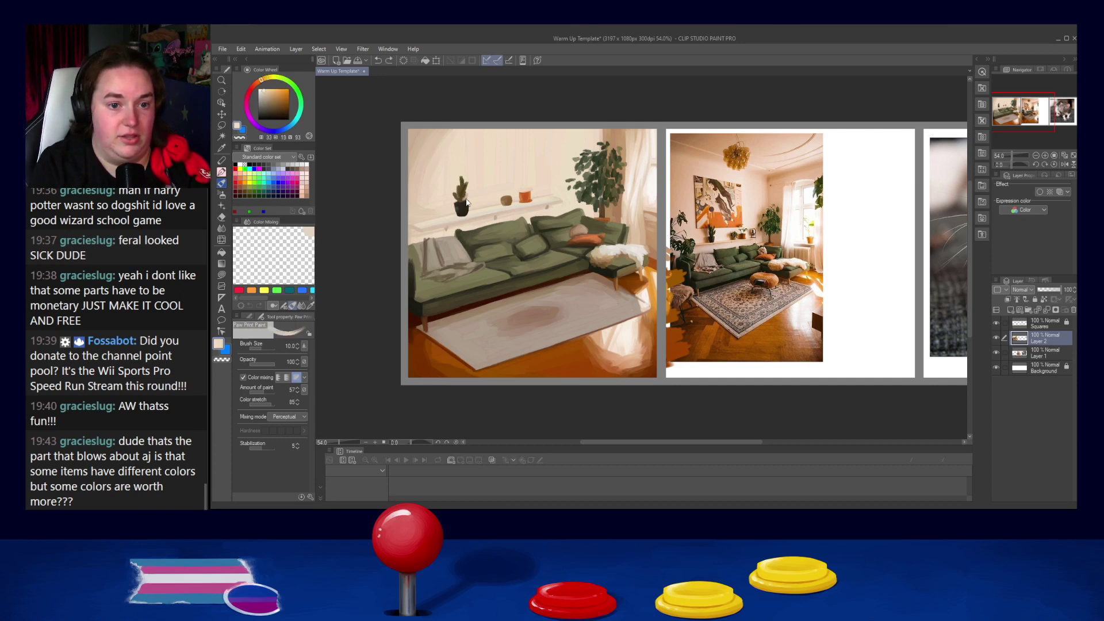
left_click(463, 195, "alt")
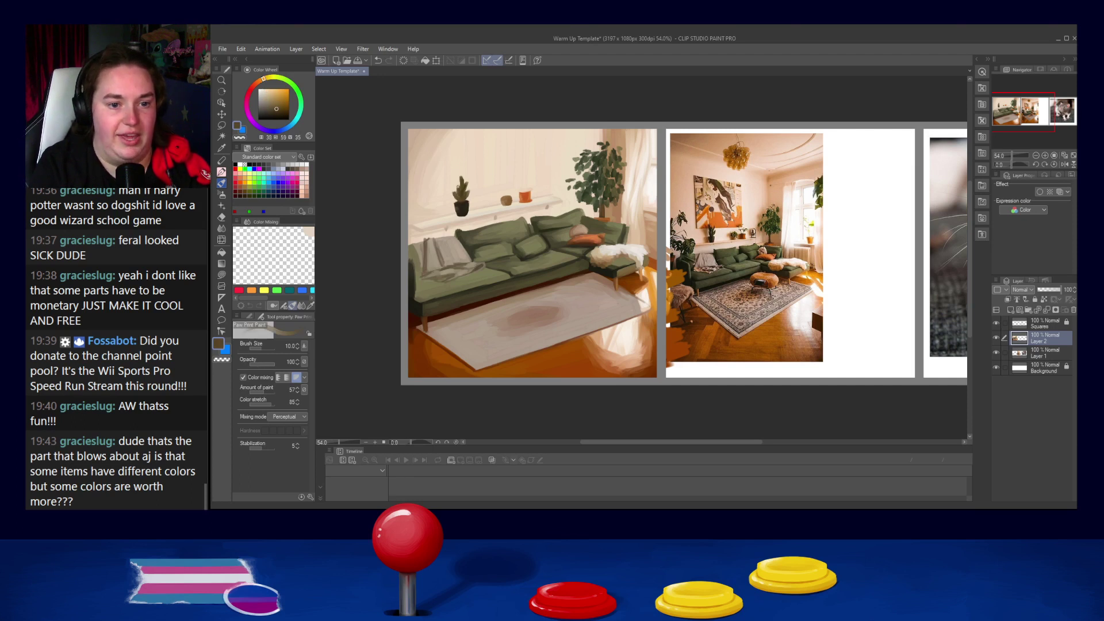
left_click(463, 196, "alt")
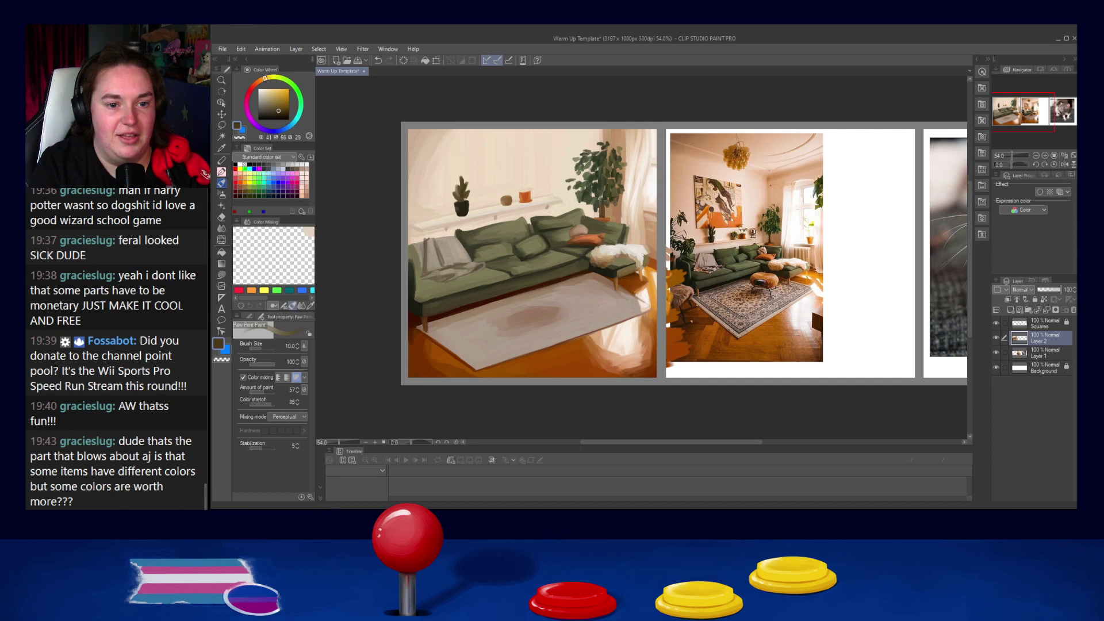
key("[")
key("[")
key("[")
key("[")
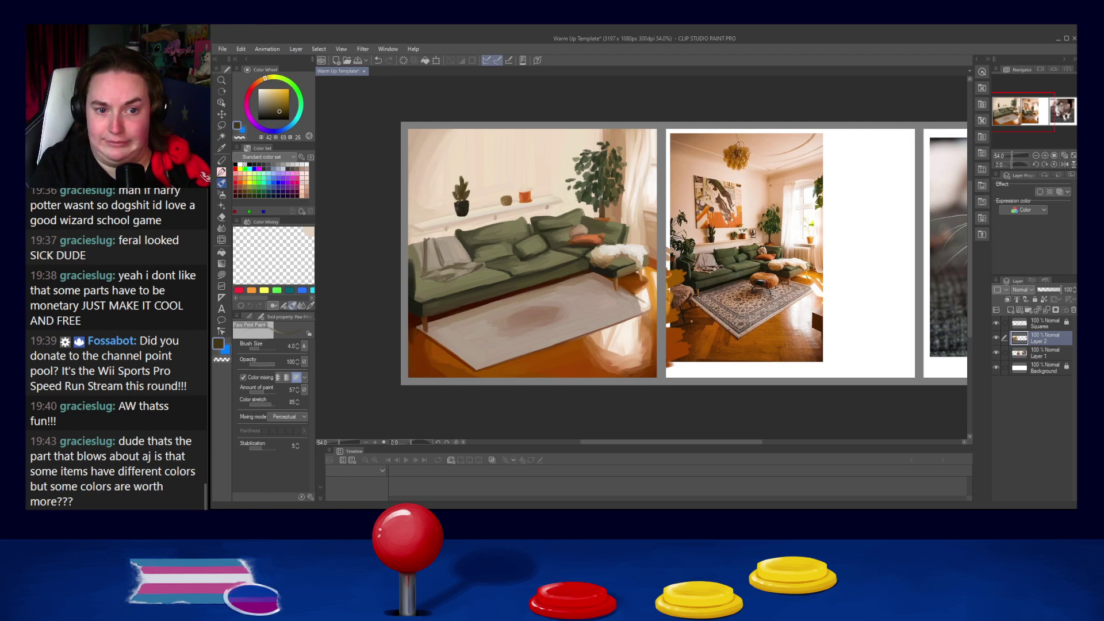
Step: Rework the dark pot with tones sampled from it at brush sizes 4 and 12, and undo the last stroke
left_click(461, 208, "alt")
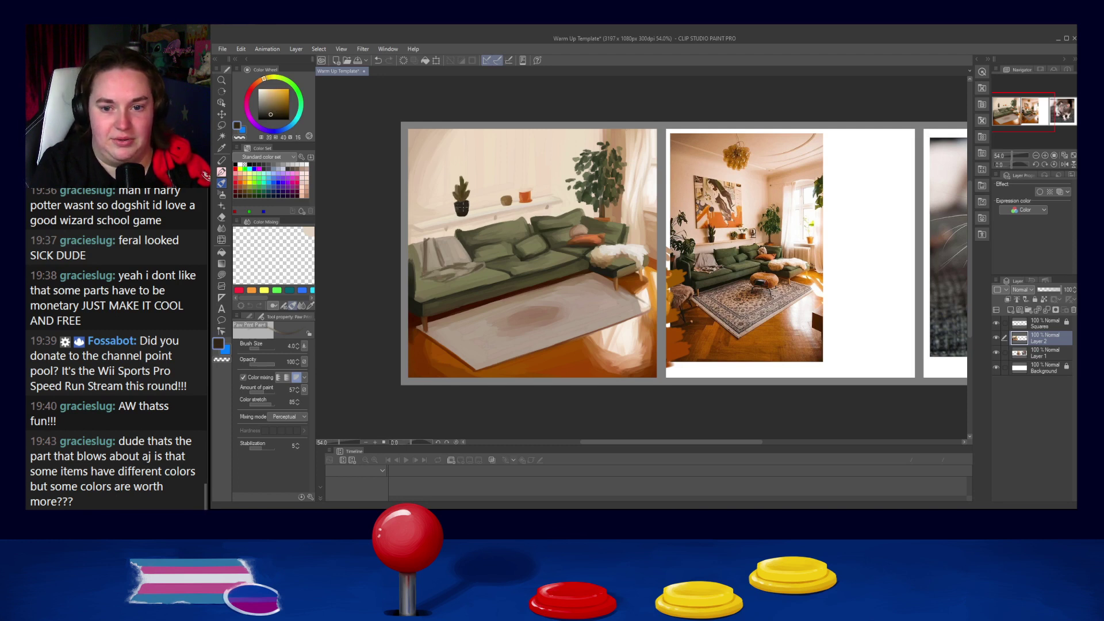
left_click_drag(457, 206, 463, 211)
left_click(467, 205, "alt")
key("]")
key("]")
key("]")
key("]")
key("]")
key("]")
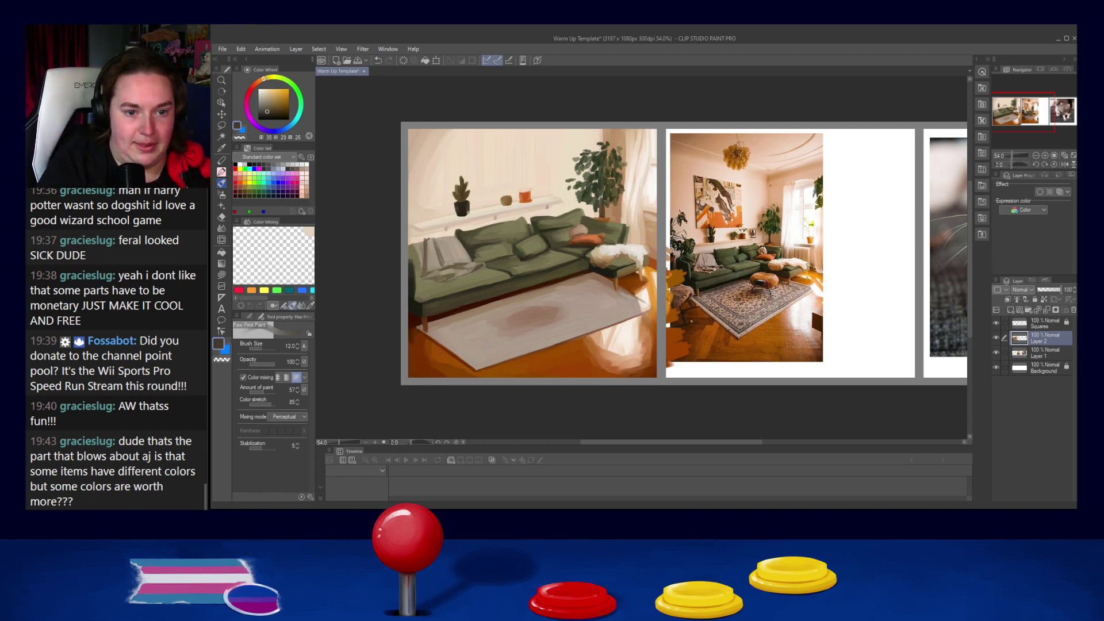
key("ctrl+z")
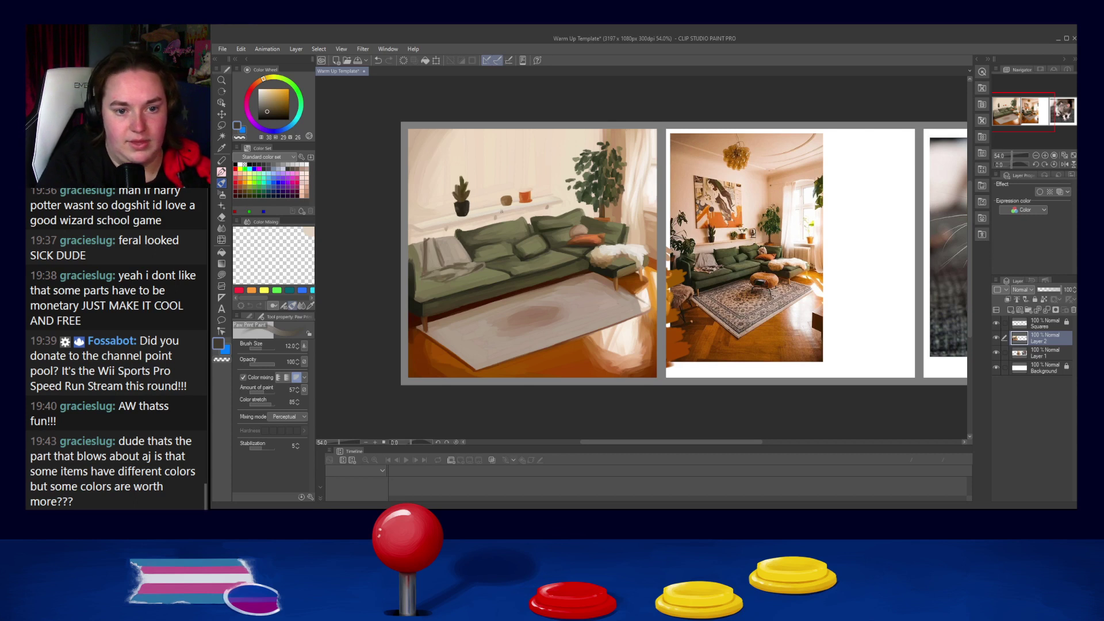
Step: Paint green foliage on the small brown pot with green sampled from the photo's plant at brush size 10, then reduce the brush
left_click(772, 228, "alt")
key("bracketleft")
key("bracketleft")
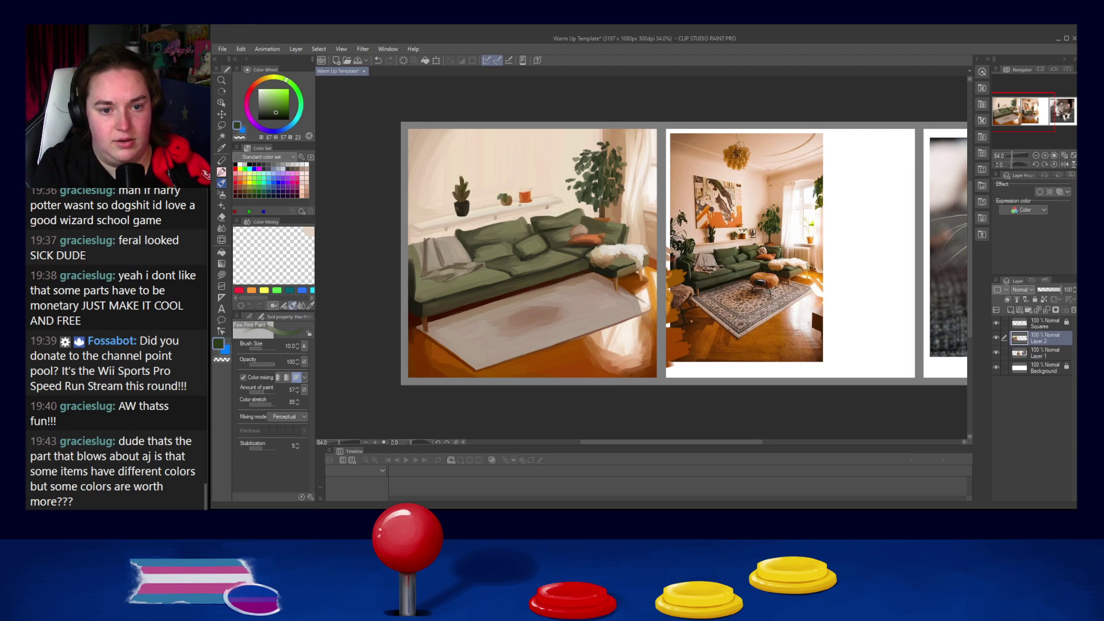
left_click_drag(509, 198, 512, 199)
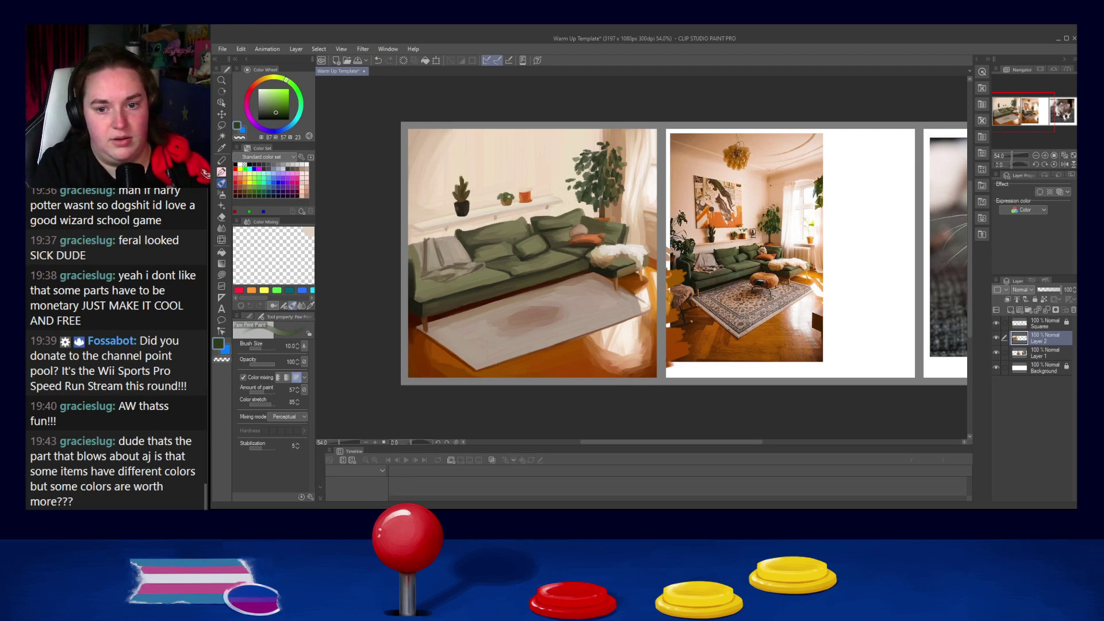
key("bracketleft")
key("bracketleft")
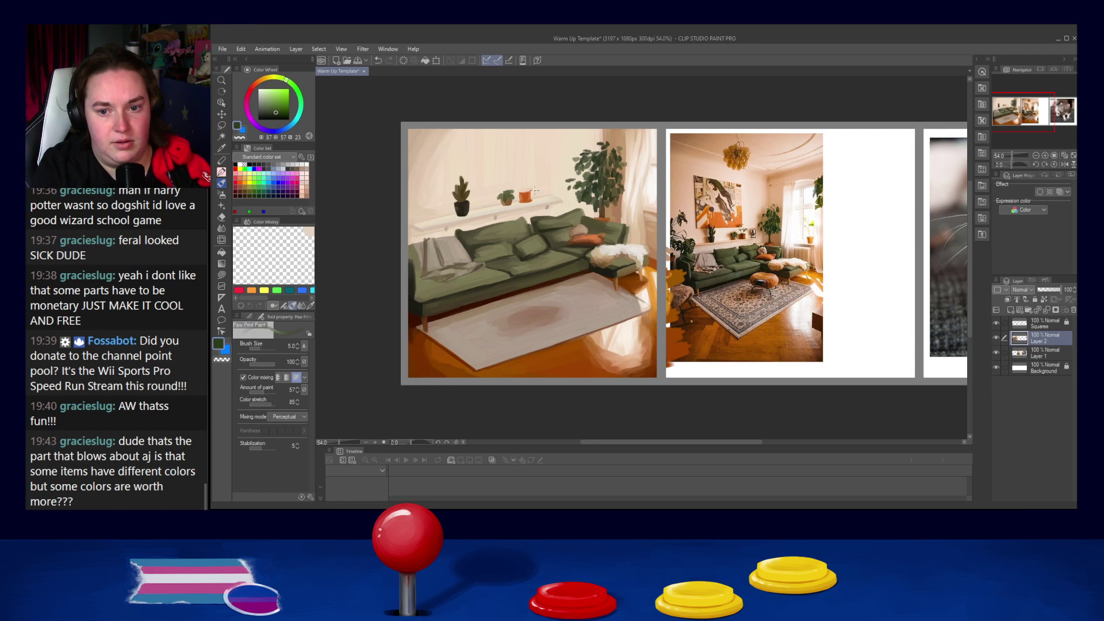
Step: Shade the orange pot with dark brown sampled from the dark pot, and trim its top with sampled wall cream at brush size 12
left_click(466, 208, "alt")
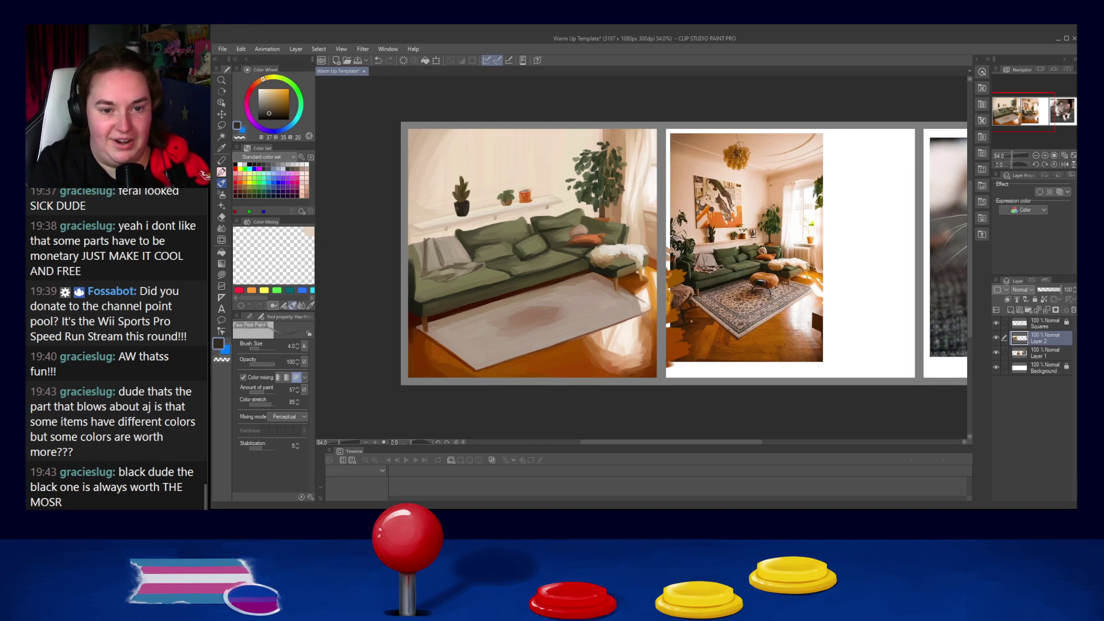
key("bracketright")
key("bracketright")
key("bracketright")
key("bracketright")
key("bracketright")
key("bracketright")
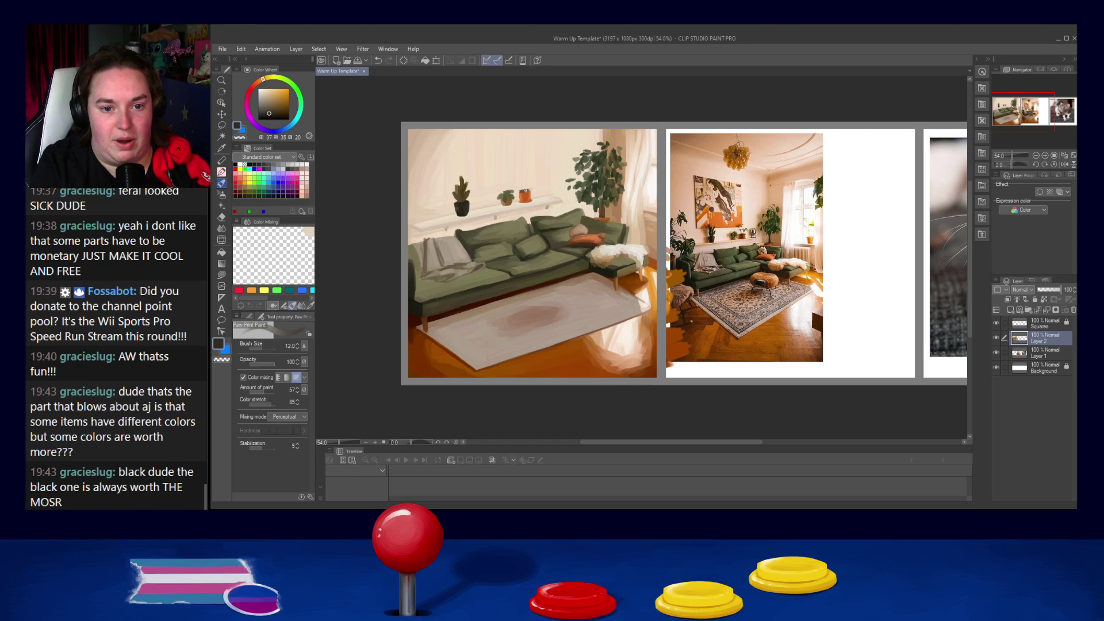
left_click(525, 192, "alt")
left_click_drag(521, 190, 533, 188)
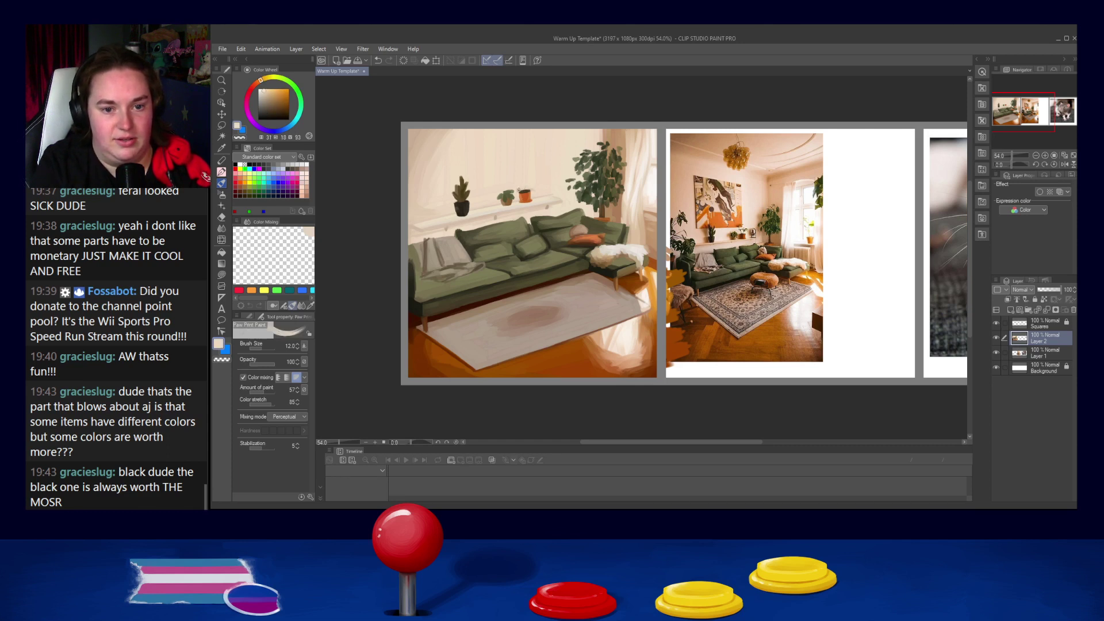
Step: Paint a small leafy plant growing from the orange pot with sampled dark green, using a fine brush down to size 3
left_click(522, 193, "alt")
key("bracketleft")
key("bracketleft")
key("bracketleft")
key("bracketleft")
key("bracketleft")
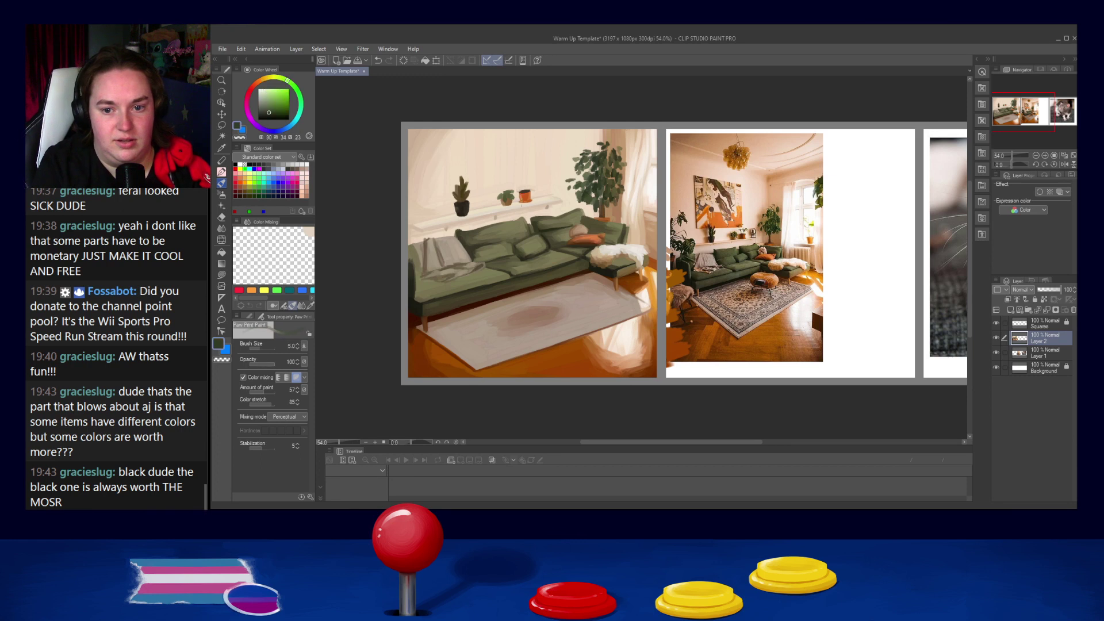
left_click_drag(524, 189, 512, 182)
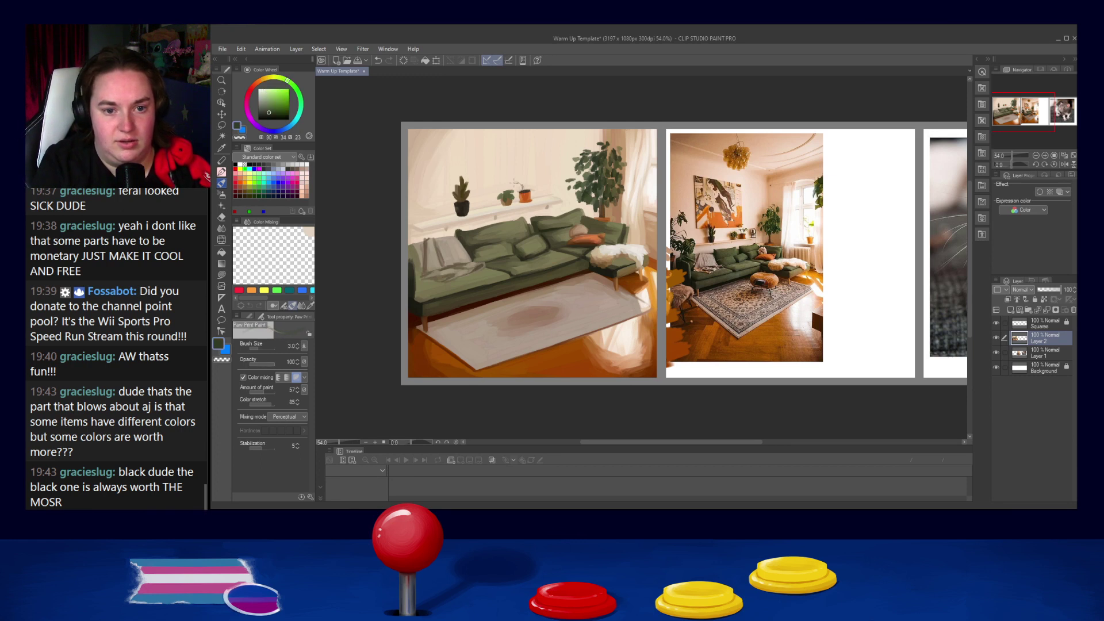
key("bracketright")
key("bracketright")
key("bracketright")
left_click_drag(523, 183, 527, 179)
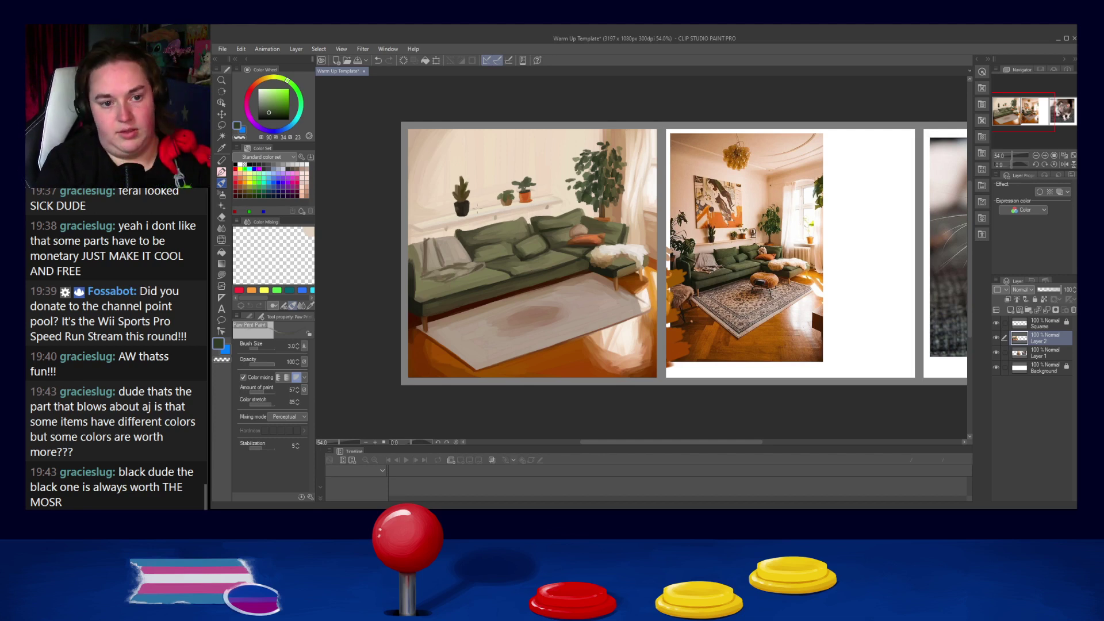
Step: Paint the cactus's shadow on the wall beside it with sampled tan at brush size 17
left_click(412, 136, "alt")
key("]")
key("]")
key("]")
key("bracketright")
key("bracketright")
left_click(615, 212, "alt")
key("bracketright")
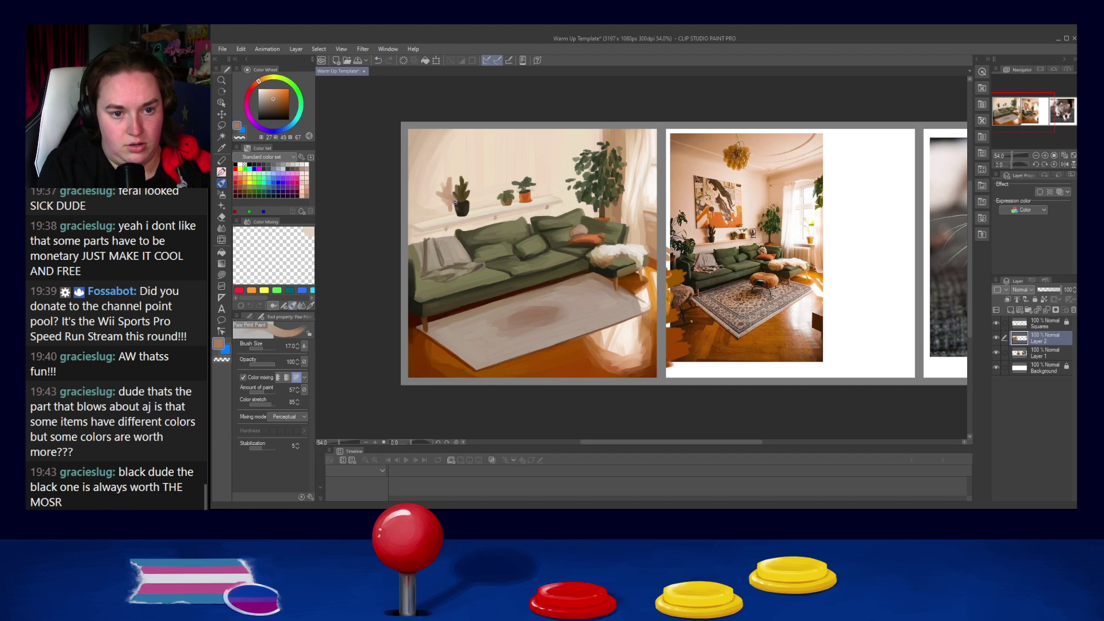
Step: Refine the lower part of the cactus's wall shadow with sampled cream and tan, reducing the brush to size 5
key("[")
key("[")
key("[")
key("[")
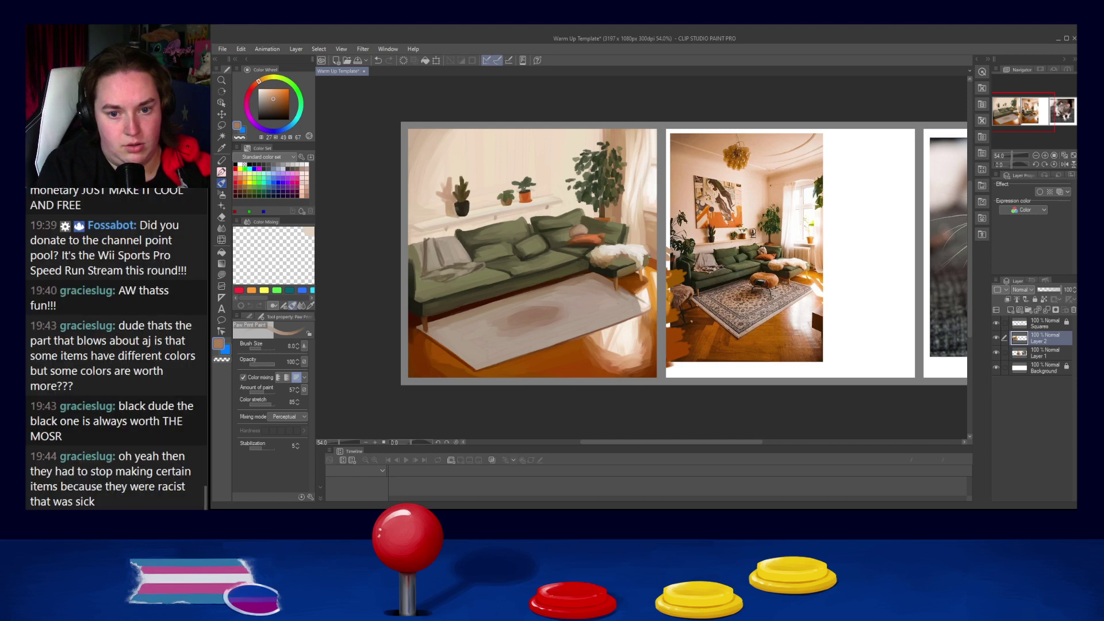
key("bracketleft")
key("bracketleft")
key("bracketleft")
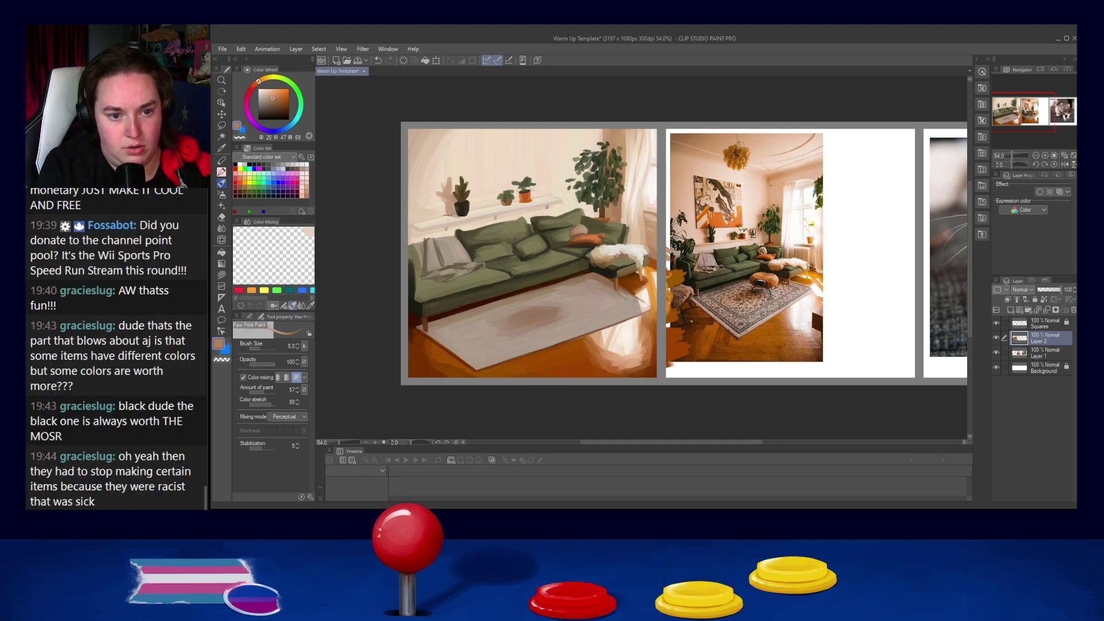
left_click(447, 217, "alt")
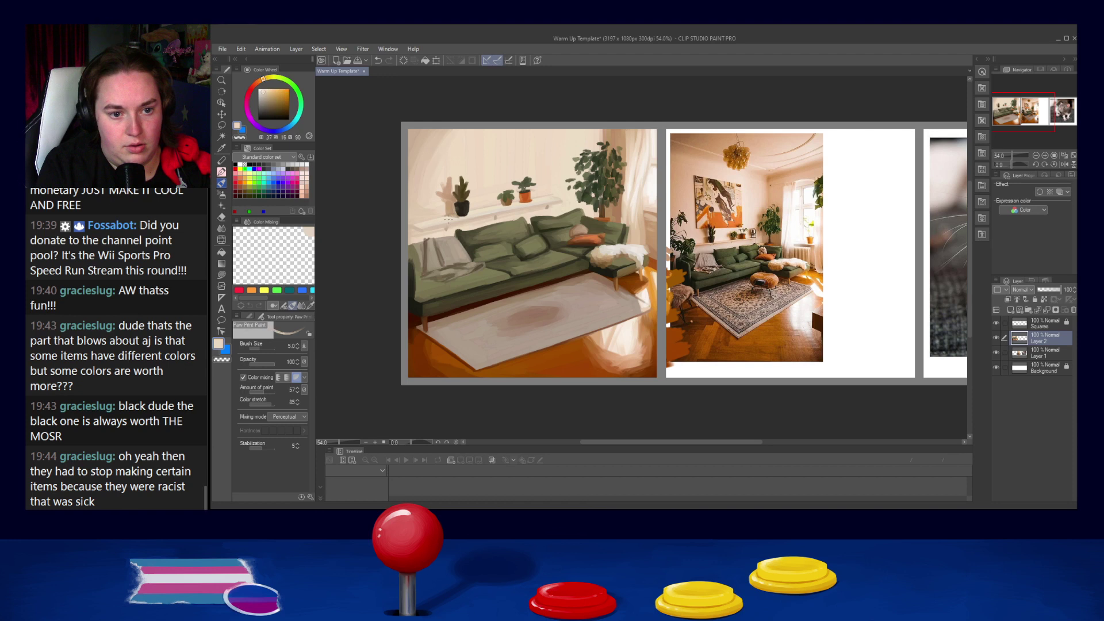
left_click(456, 205, "alt")
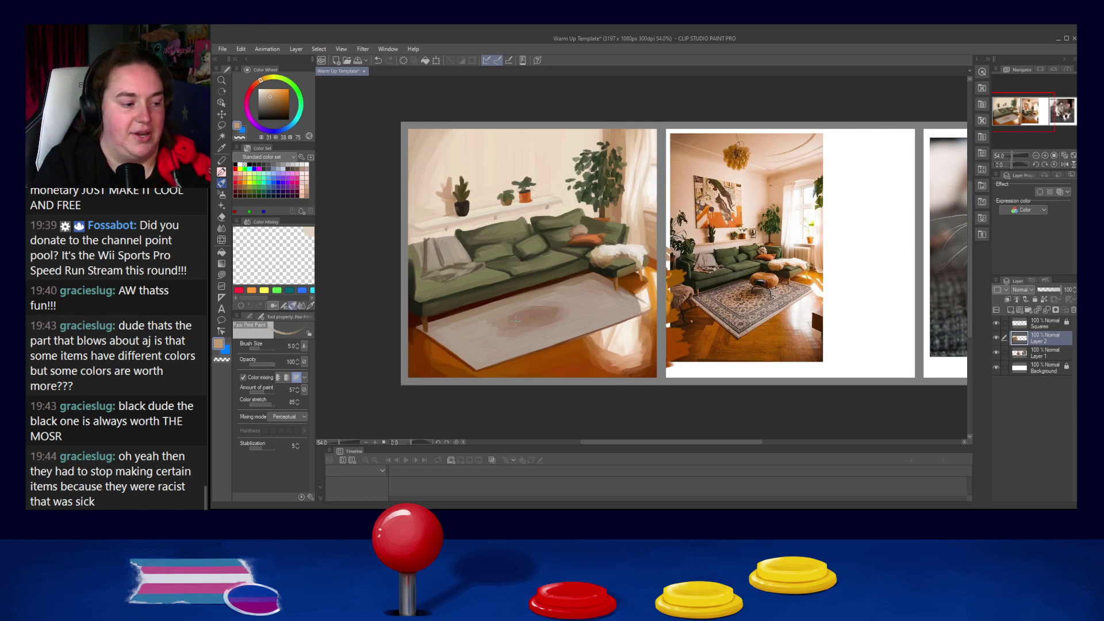
Step: Trim around the cactus's shadow with sampled wall cream at brush size 20
left_click(438, 197, "alt")
key("bracketright")
key("bracketright")
key("bracketright")
key("bracketright")
key("bracketright")
key("bracketright")
key("bracketright")
key("bracketright")
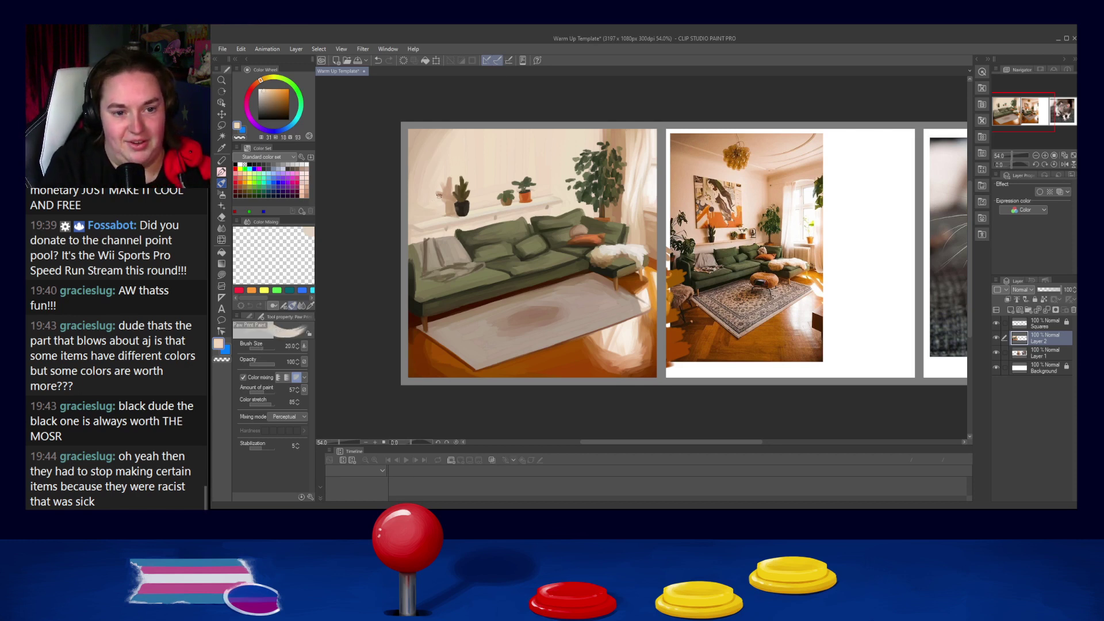
left_click(443, 192, "alt")
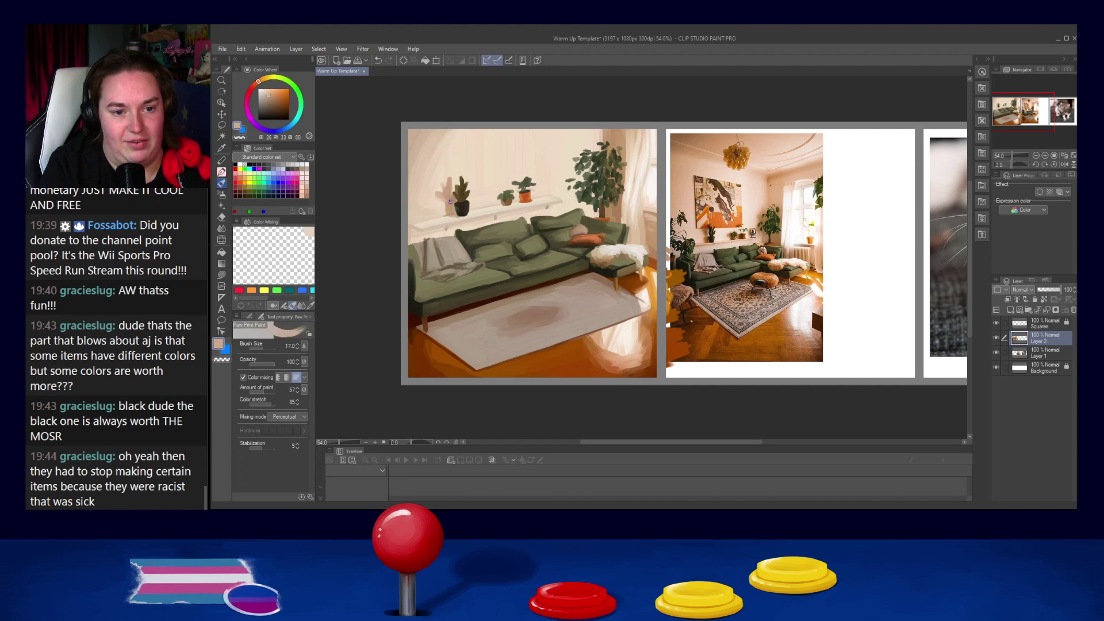
Step: Blend the upper part of the cactus's shadow into the wall with sampled cream and tan, reducing the brush to size 10
left_click(441, 188, "alt")
key("bracketleft")
left_click(445, 185, "alt")
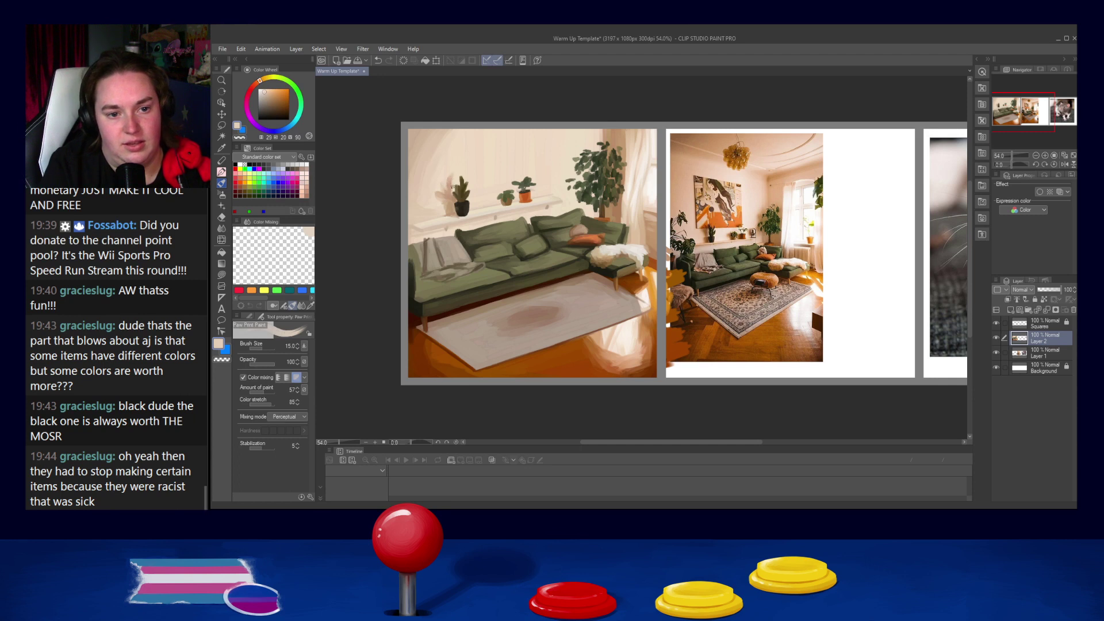
left_click(448, 189, "alt")
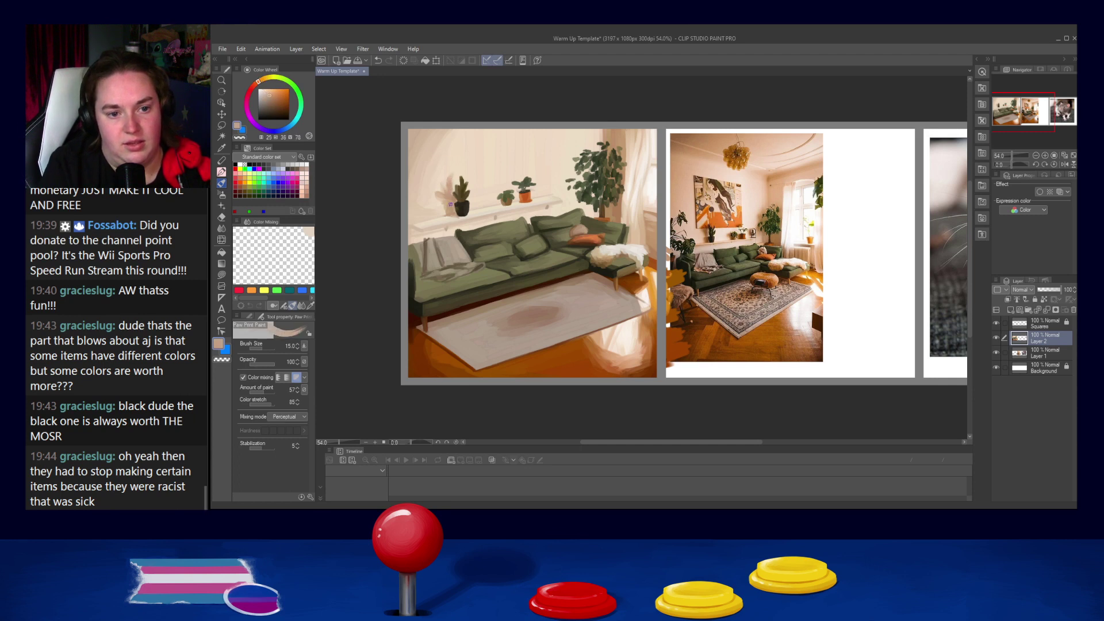
key("bracketleft")
key("bracketleft")
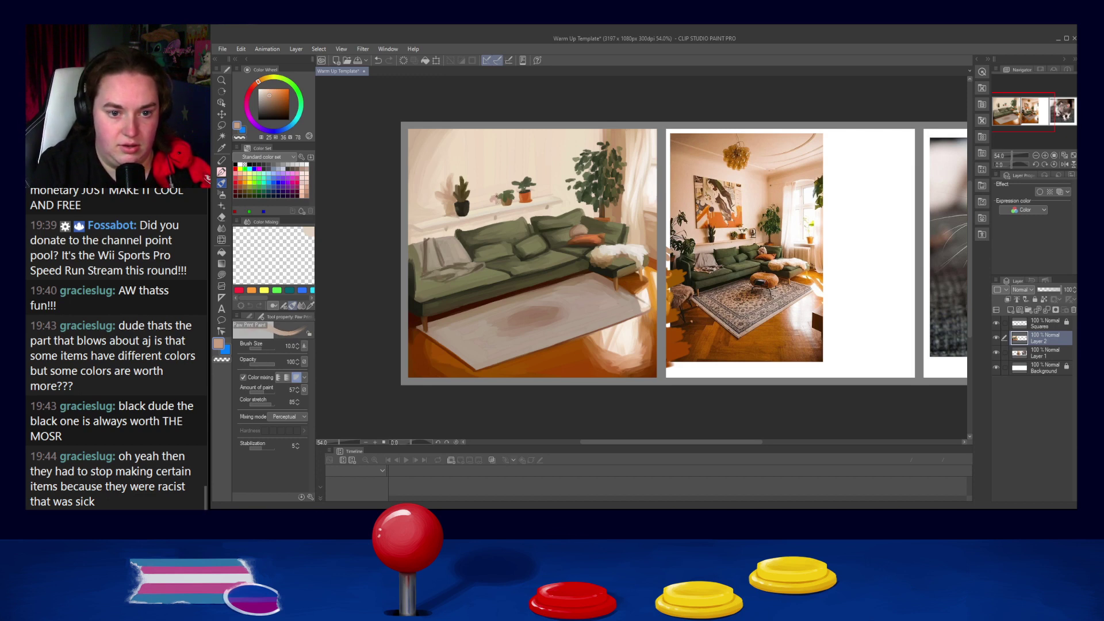
Step: Touch up the shadow beside the small brown pot with sampled wall tones at brush size 12
left_click(492, 201, "alt")
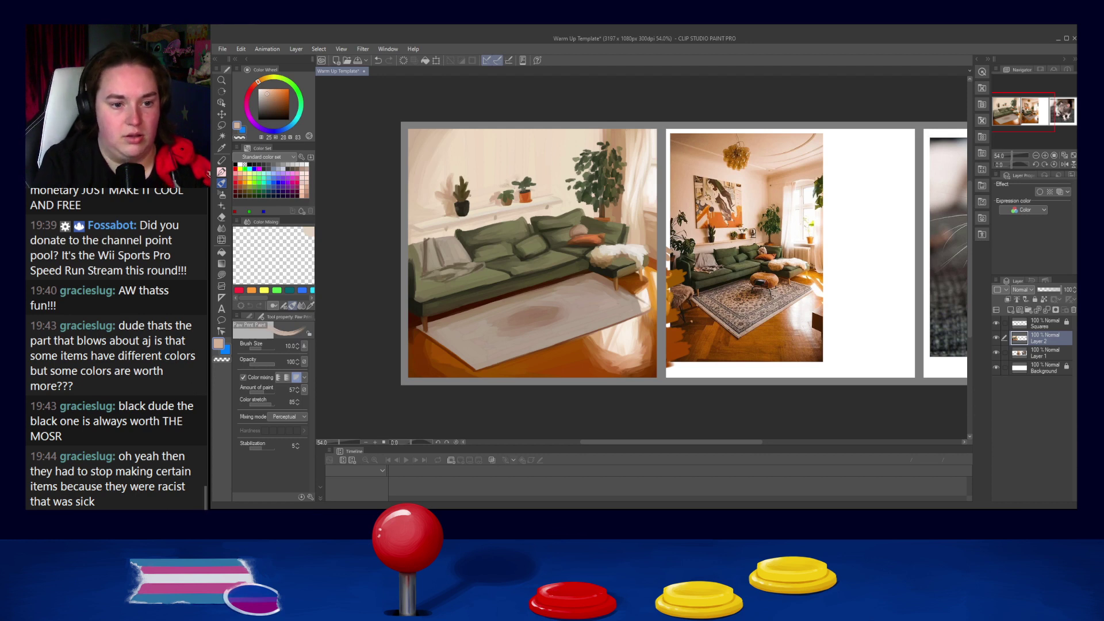
key("bracketright")
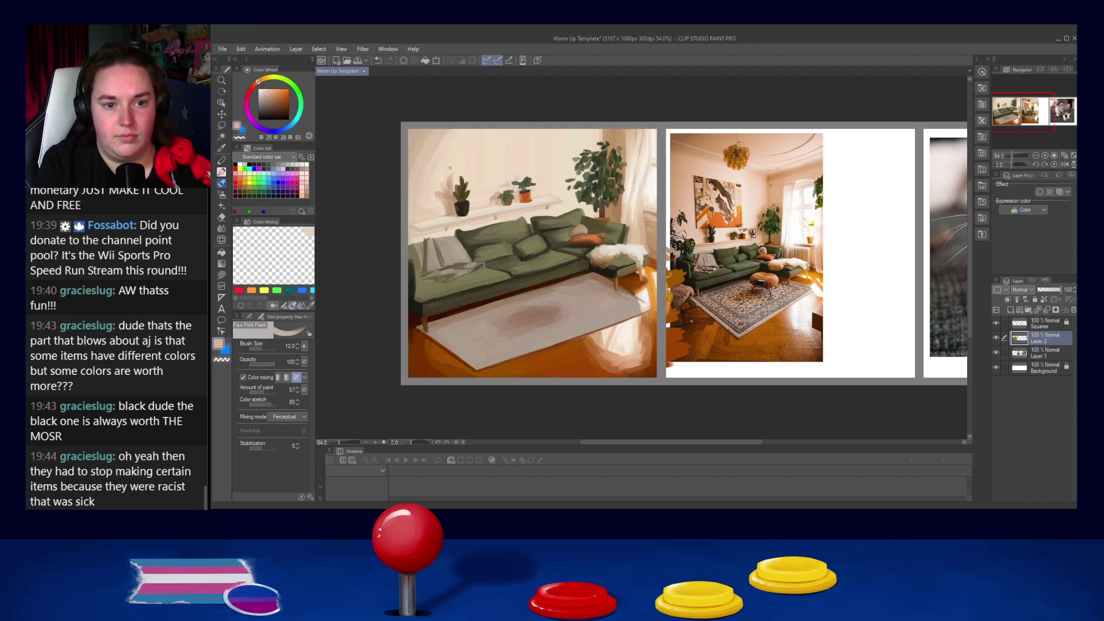
left_click(535, 153, "alt")
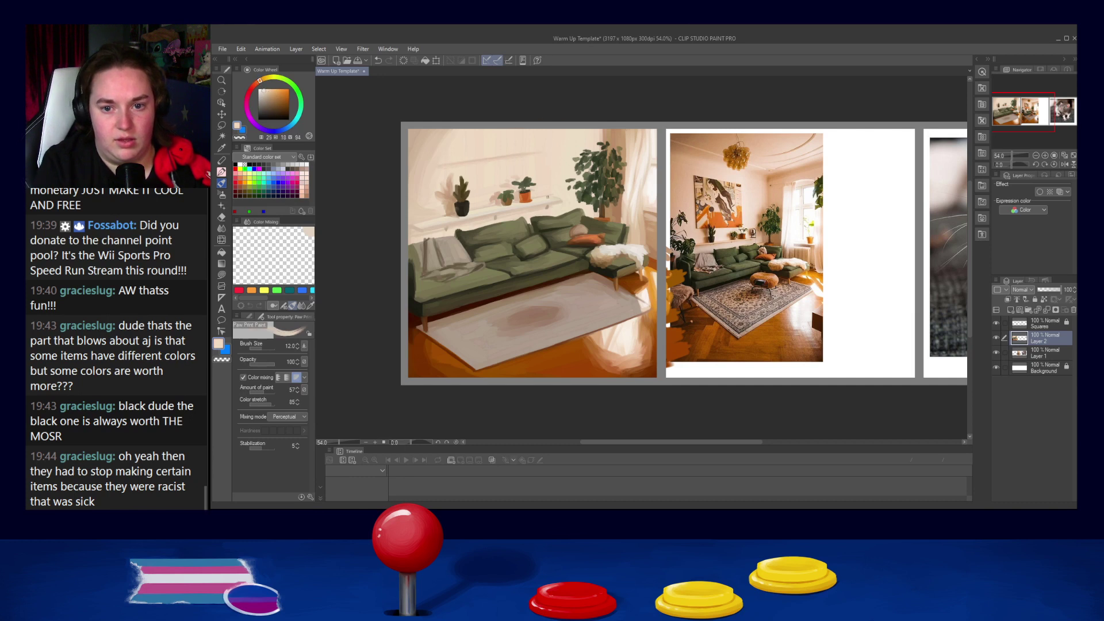
Step: Block in the wall artwork above the ledge with orange sampled from the photo's painting at brush size 25
left_click(718, 219, "alt")
key("]")
key("]")
key("]")
key("]")
mouse_move(441, 160)
left_mouse_down()
mouse_move(532, 147)
mouse_move(450, 157)
mouse_move(515, 137)
mouse_move(444, 156)
left_mouse_up()
left_click_drag(509, 146, 530, 138)
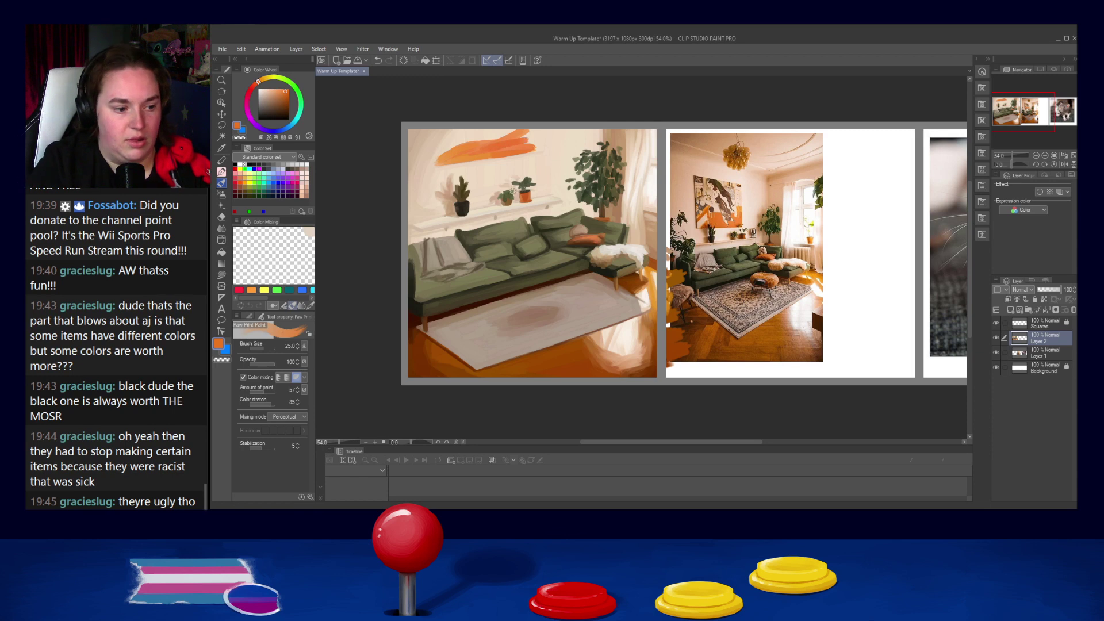
mouse_move(515, 141)
left_mouse_down()
mouse_move(535, 127)
mouse_move(535, 148)
left_mouse_up()
mouse_move(464, 152)
left_mouse_down()
mouse_move(526, 132)
mouse_move(440, 162)
mouse_move(509, 150)
mouse_move(540, 122)
mouse_move(537, 151)
mouse_move(528, 138)
mouse_move(520, 146)
left_mouse_up()
Step: Square off the orange artwork's outer end with sampled wall cream and orange
left_click(556, 143, "alt")
left_click(526, 139, "alt")
left_click(543, 156, "alt")
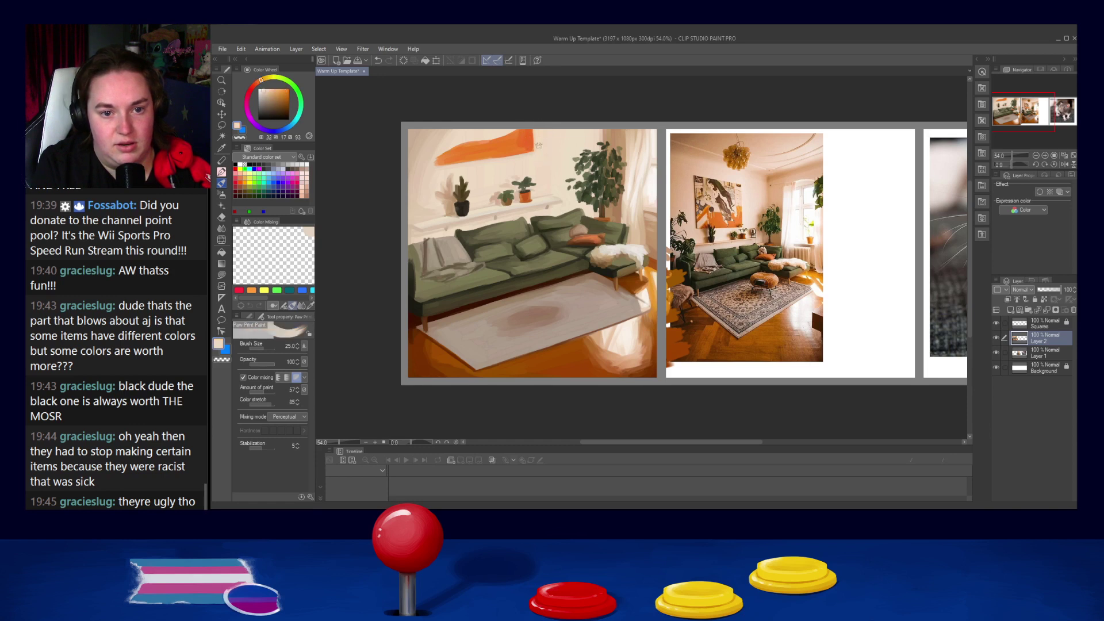
left_click(527, 146, "alt")
left_click_drag(524, 145, 531, 149)
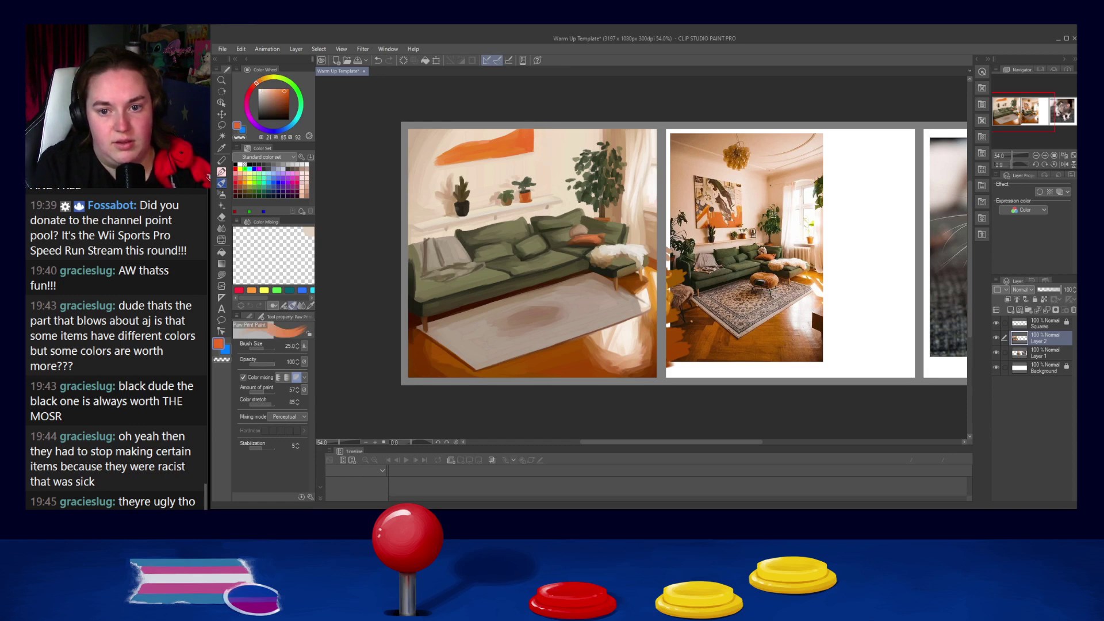
Step: Paint the artwork's pale area with light beige sampled from the photo's painting, and restore its lower orange edge
left_click(712, 209, "alt")
left_click_drag(449, 154, 506, 128)
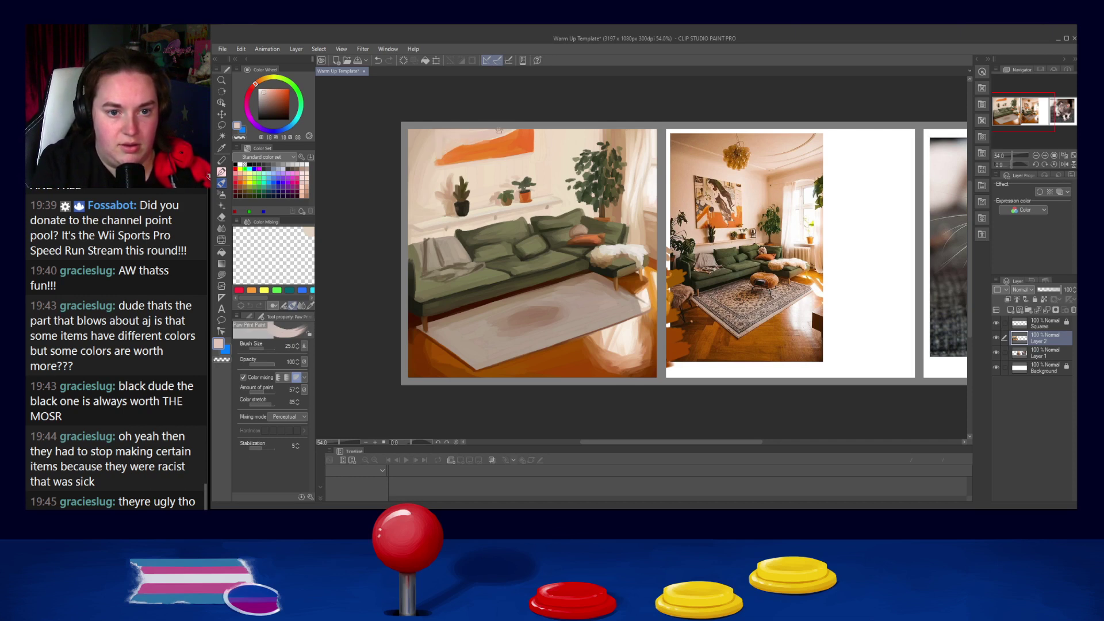
left_click(442, 159, "alt")
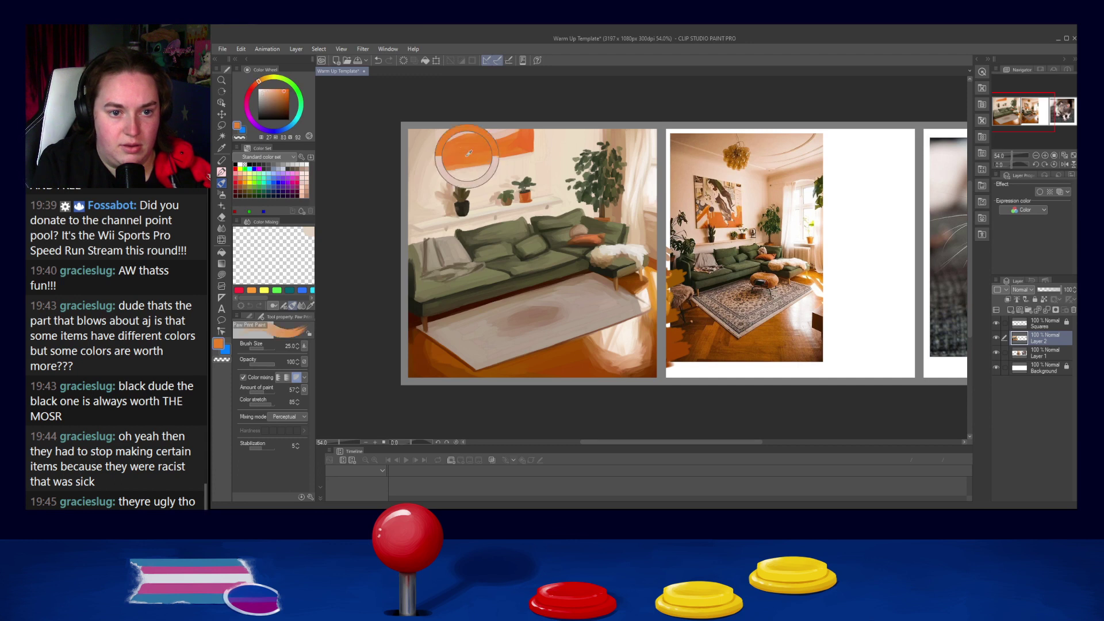
left_click_drag(440, 161, 479, 146)
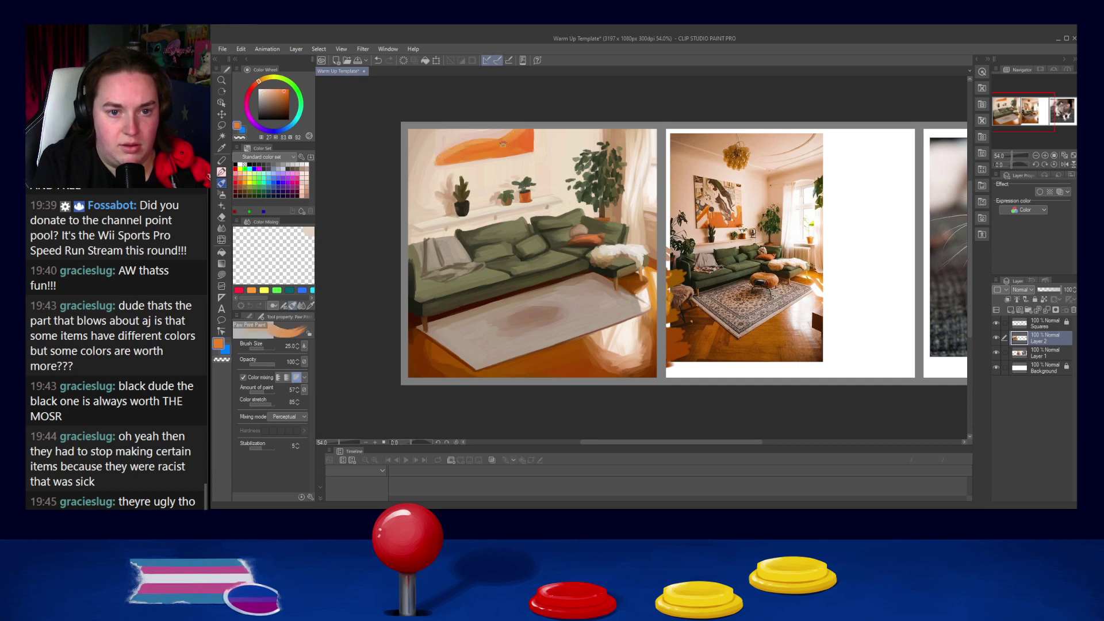
Step: Paint a thin shadow beneath the artwork with tan sampled from the cactus's shadow at brush size 10, trimming it with wall cream
left_click(478, 179, "alt")
left_click(448, 202, "alt")
key("[")
key("[")
key("[")
key("[")
key("[")
left_click(451, 198, "alt")
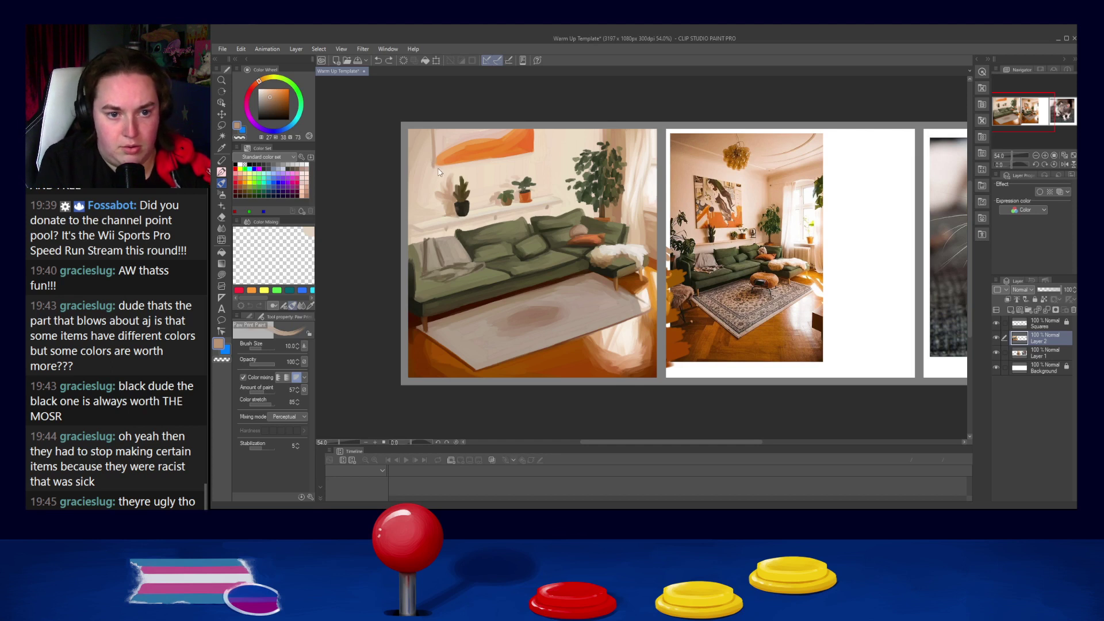
left_click_drag(473, 162, 518, 156)
left_click(478, 164, "alt")
left_click_drag(440, 167, 482, 161)
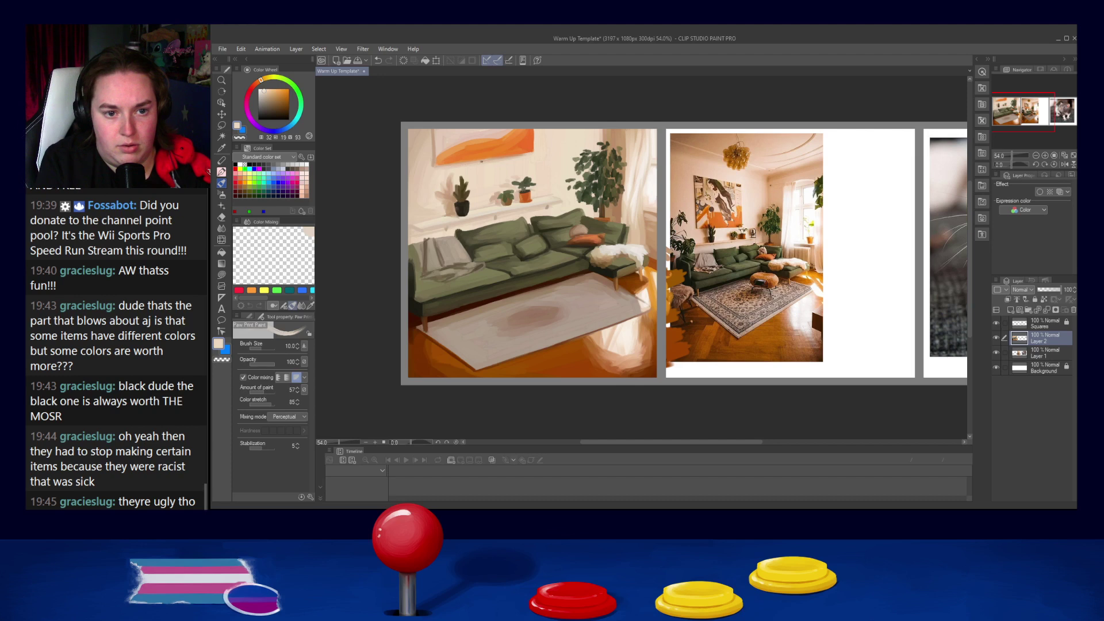
Step: Undo the last stroke and rework the shadow at the artwork's lower-left corner with sampled wall tones
left_click(434, 166, "alt")
left_click(427, 148, "alt")
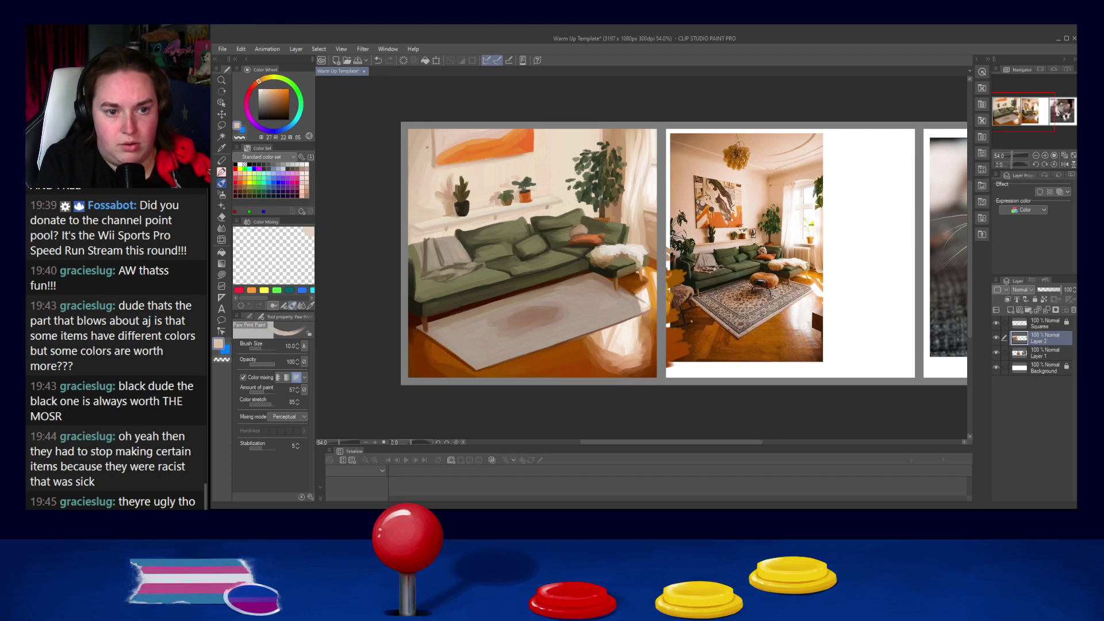
key("ctrl+z")
left_click(434, 171, "alt")
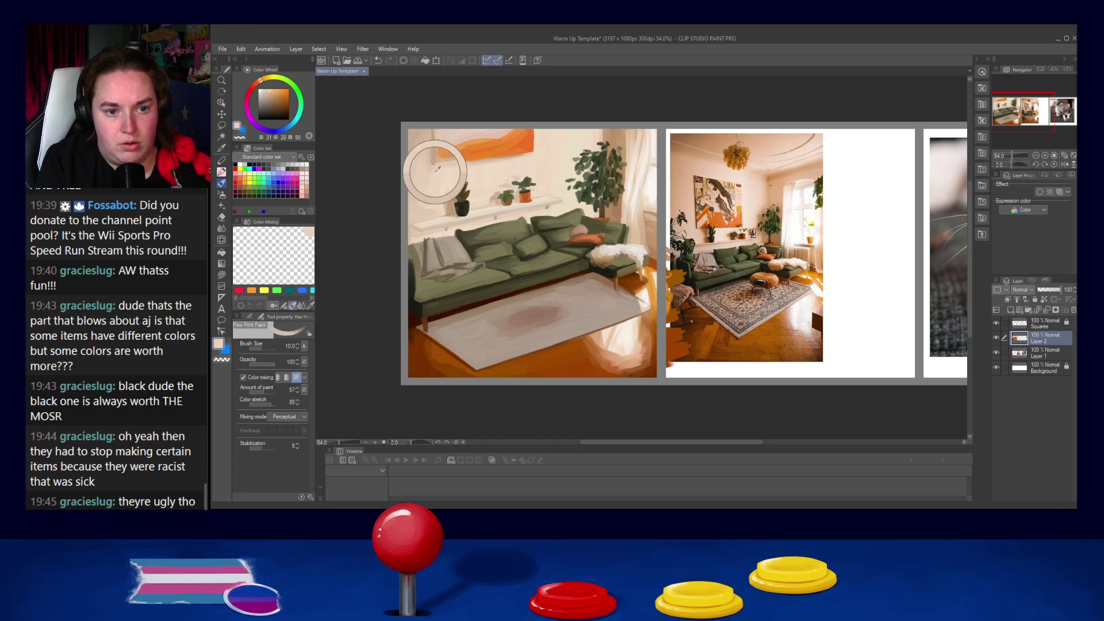
left_click(437, 168, "alt")
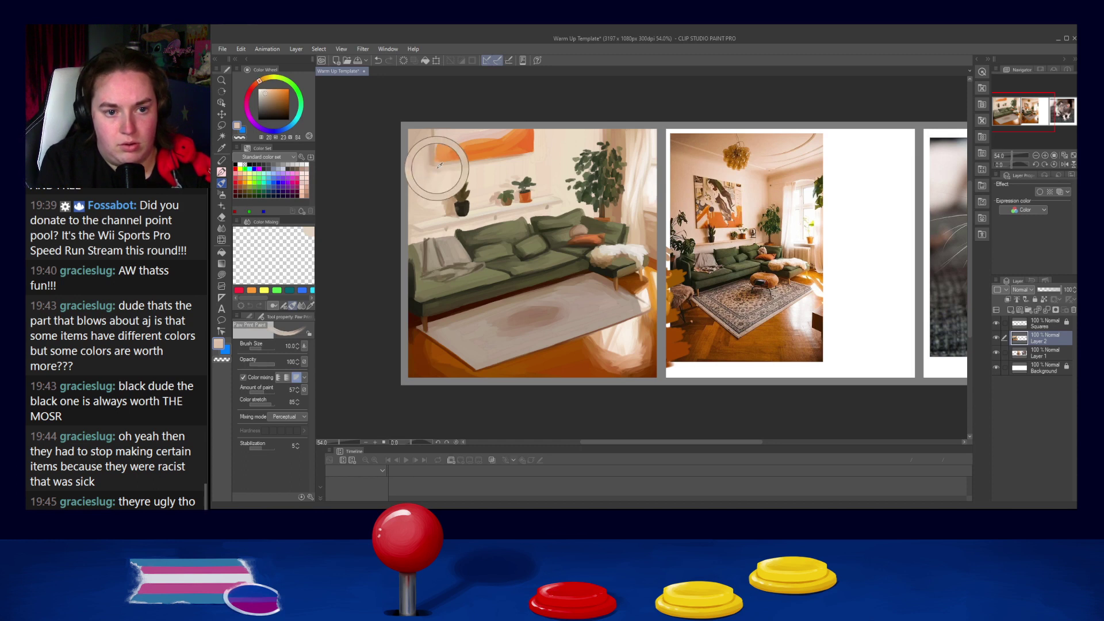
Step: Shape the shadow at the artwork's lower-right corner with sampled orange-tan and wall cream
left_click(521, 155, "alt")
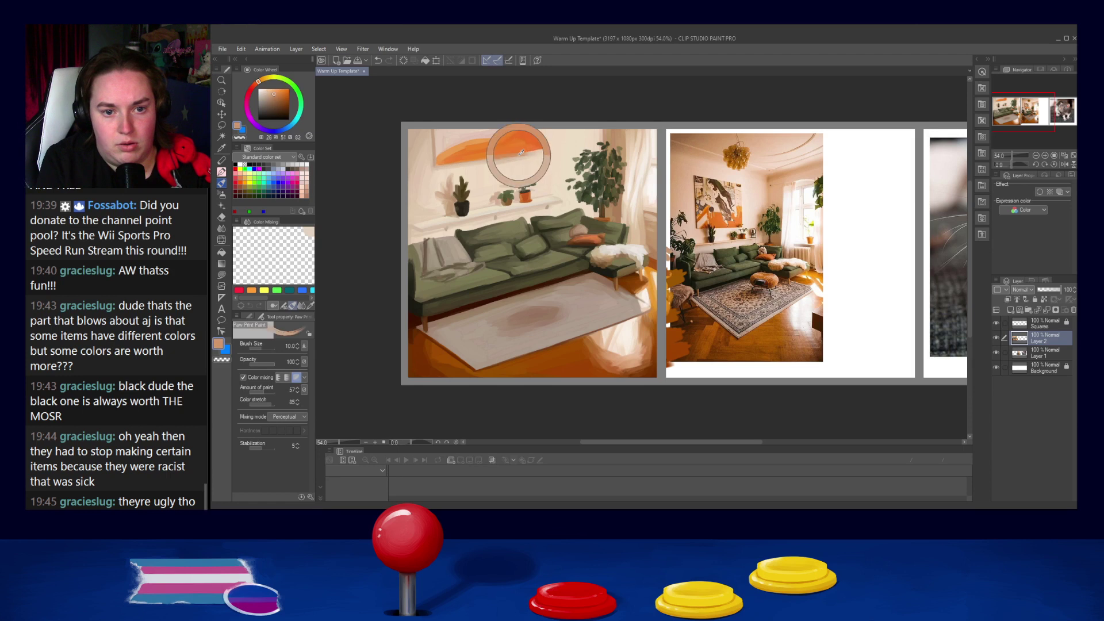
left_click(533, 151, "alt")
left_click(516, 156, "alt")
left_click(535, 153, "alt")
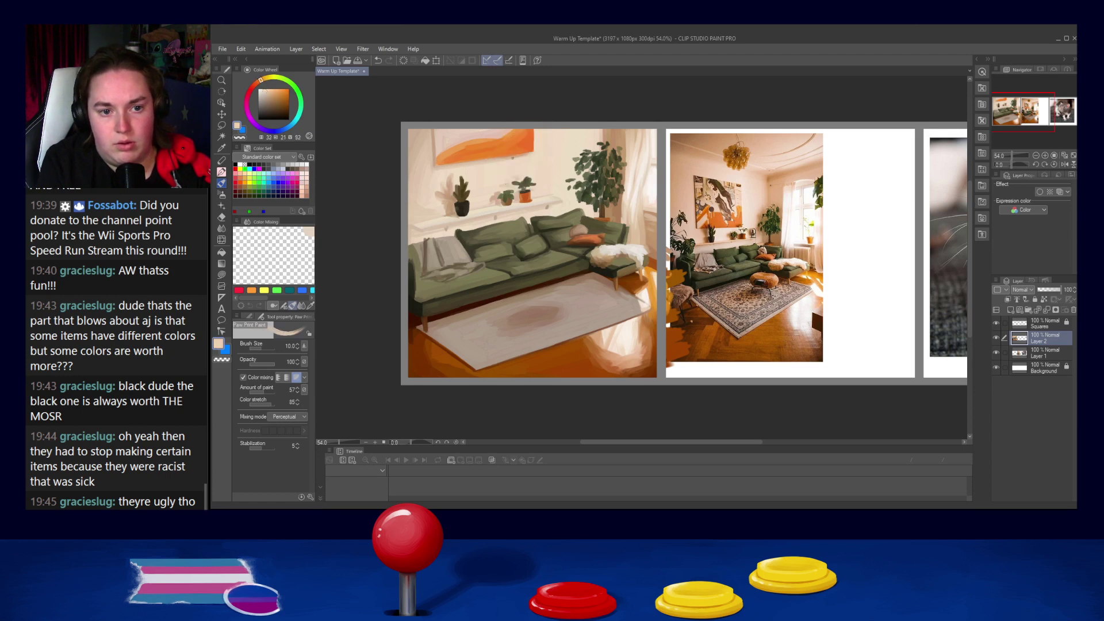
Step: Define the artwork's left edge against the wall with sampled tan and wall cream at brush size 10
left_click(457, 173, "alt")
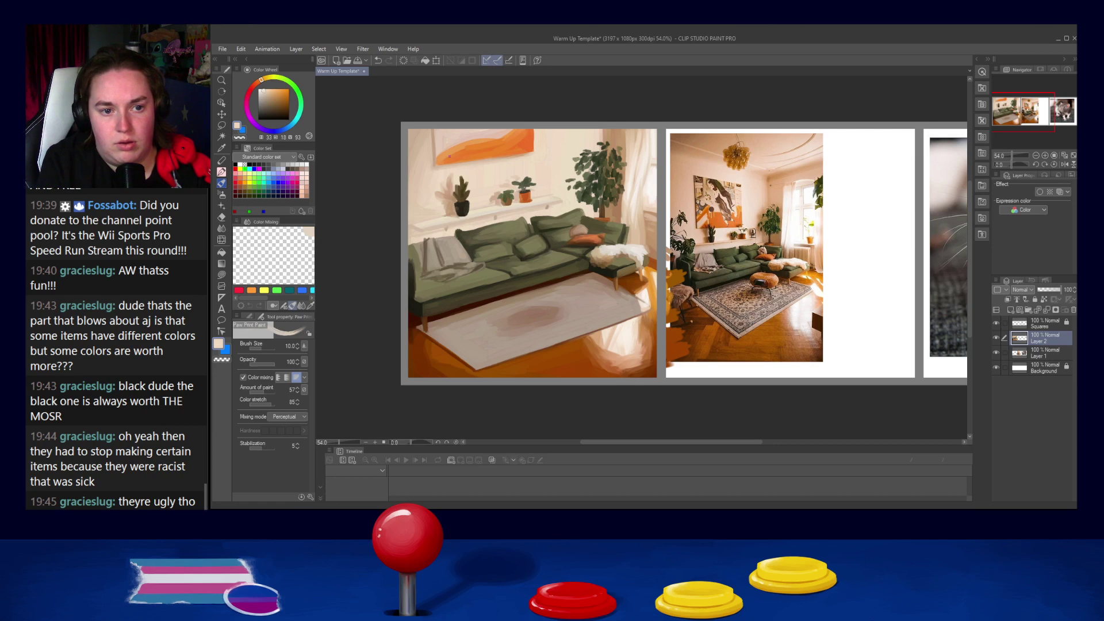
left_click(432, 139, "alt")
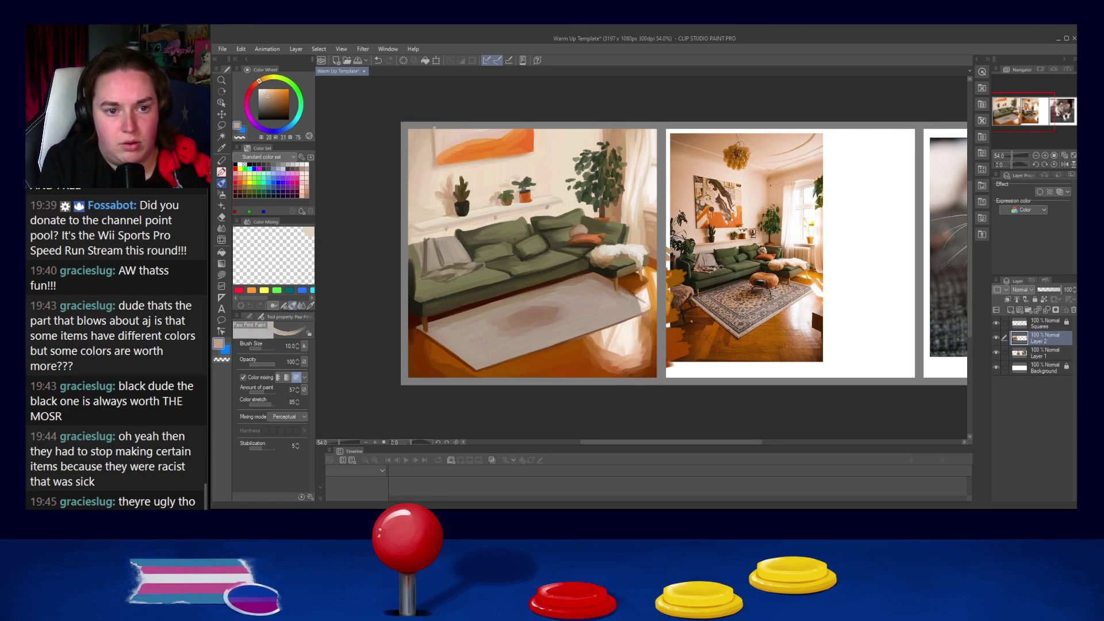
left_click(432, 132, "alt")
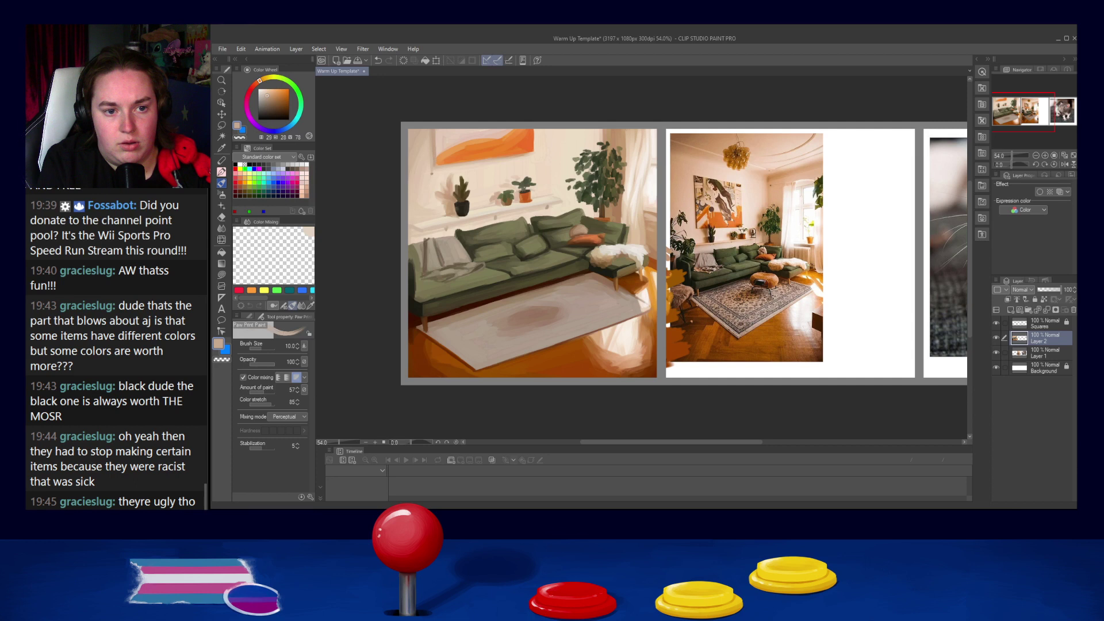
left_click(432, 171, "alt")
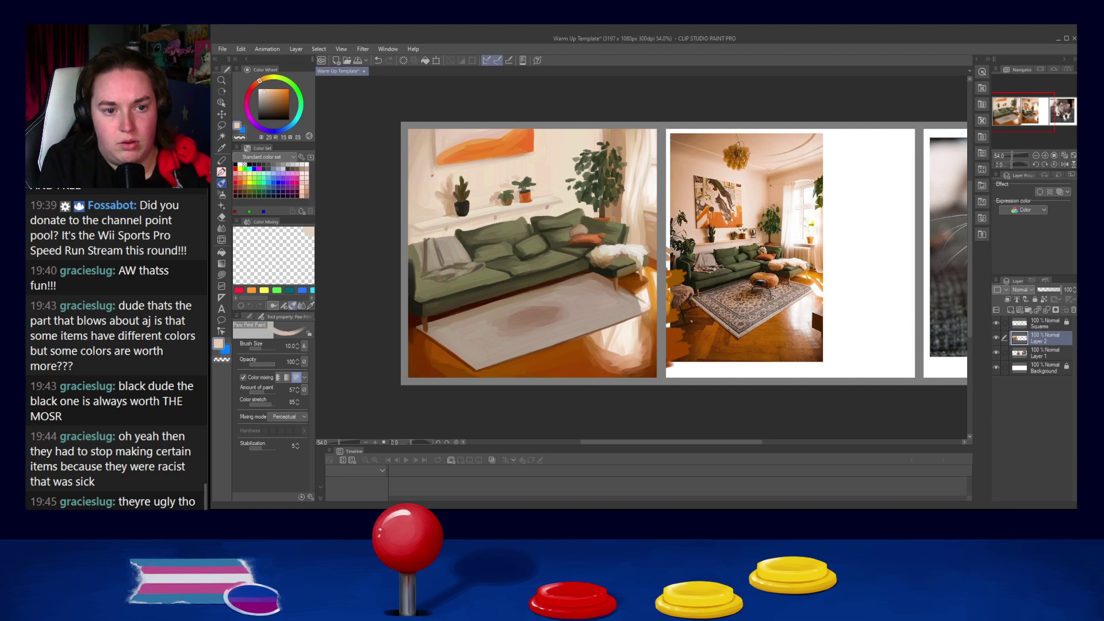
left_click(434, 175, "alt")
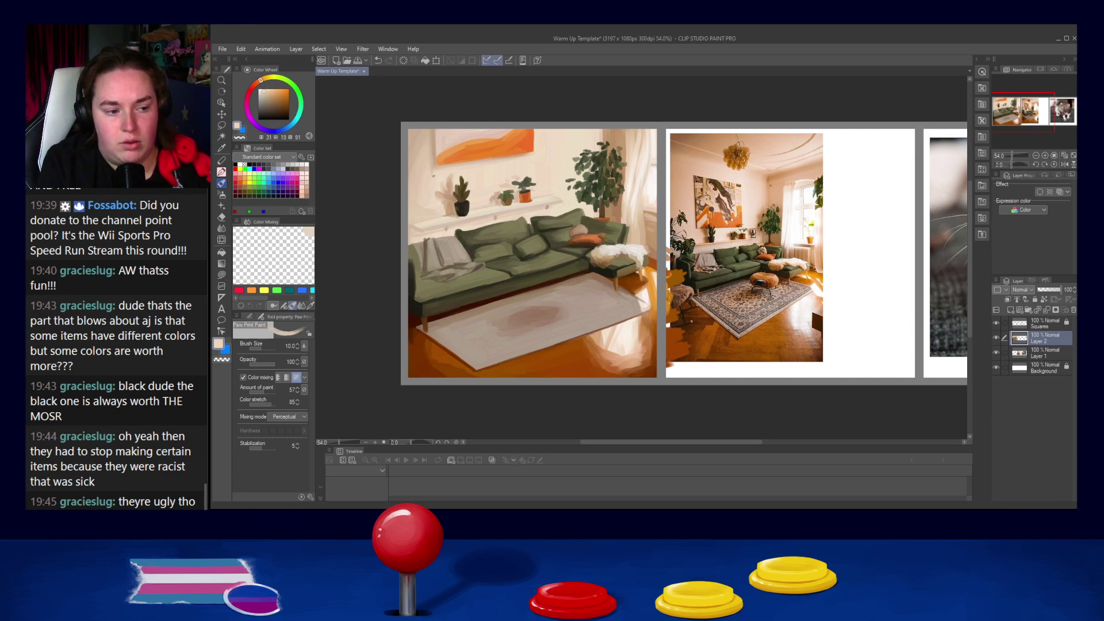
Step: Clean up the artwork's lower-right corner with sampled tan, wall cream and orange, reducing the brush to size 6
key("bracketright")
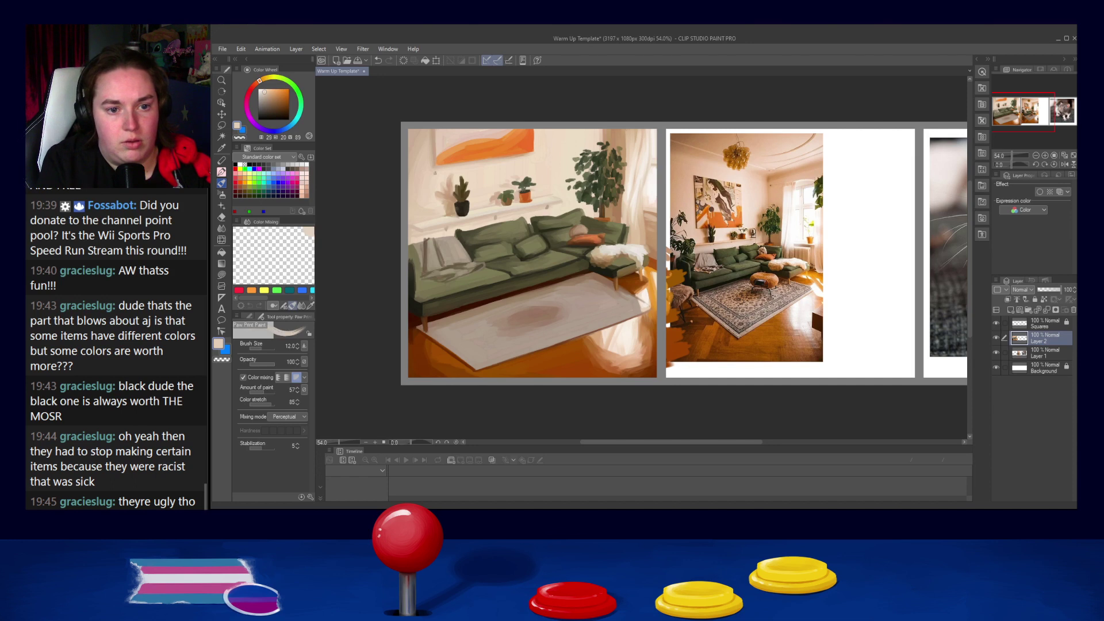
left_click(522, 155, "alt")
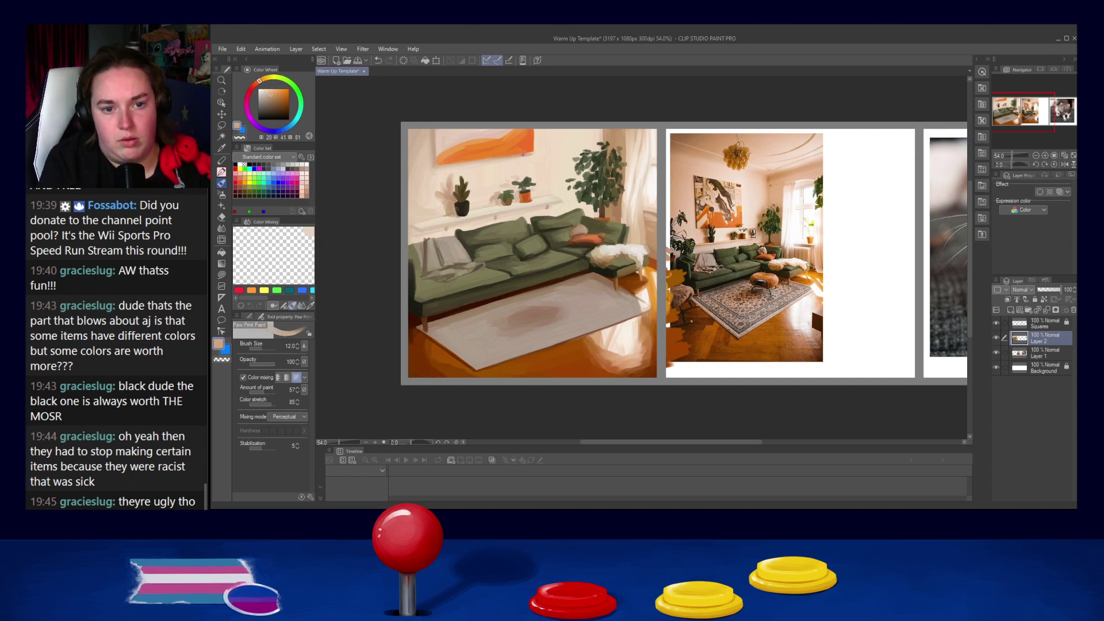
key("bracketleft")
key("bracketleft")
key("bracketleft")
key("bracketleft")
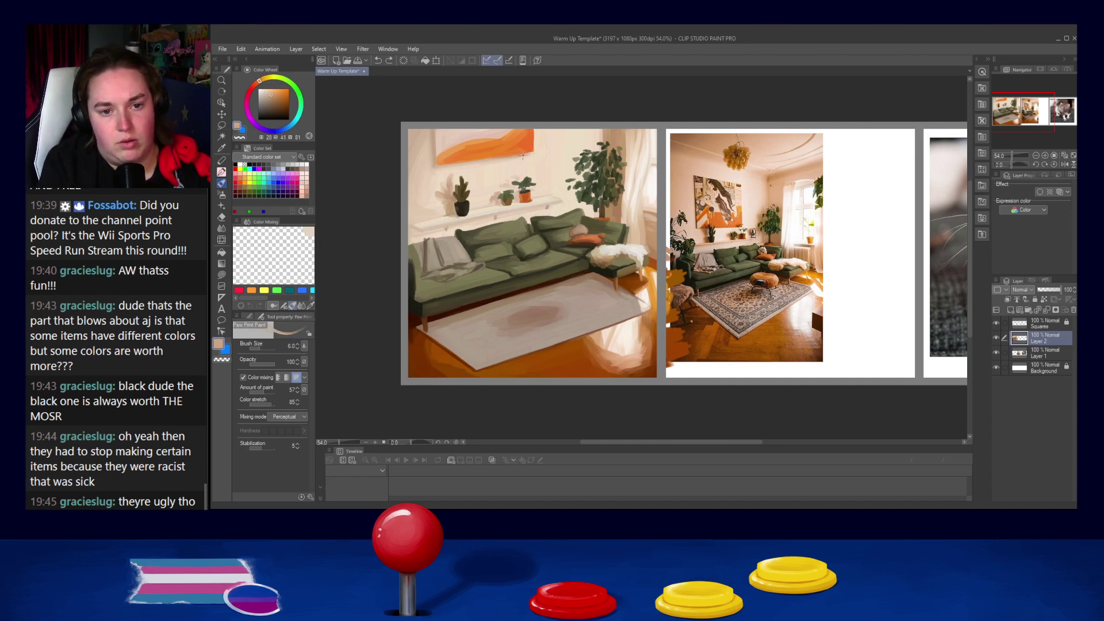
left_click(532, 154, "alt")
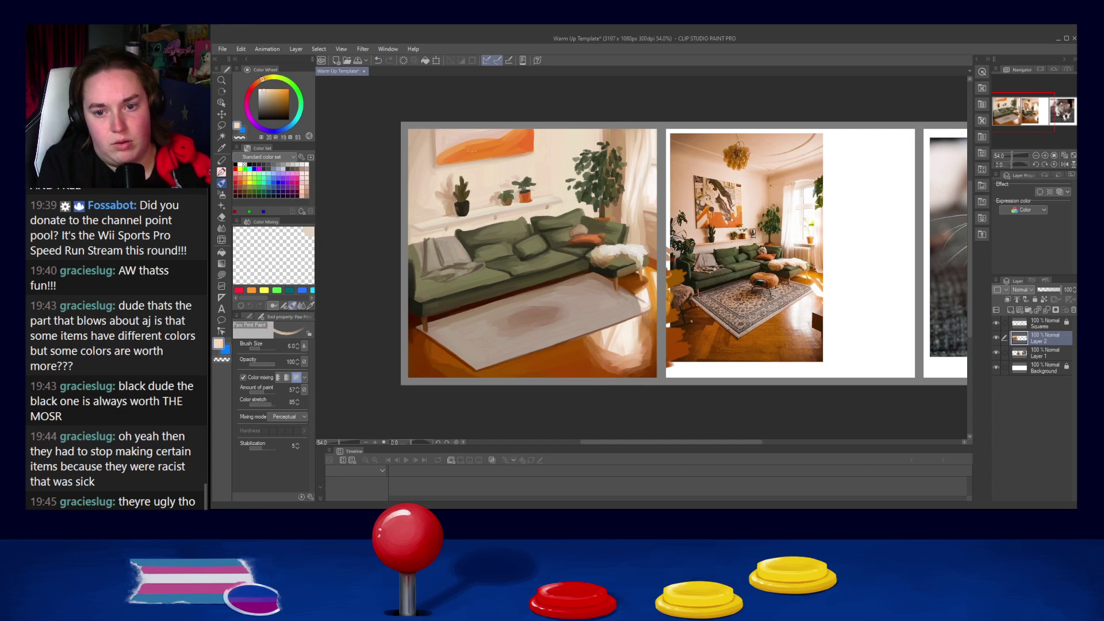
left_click(528, 150, "alt")
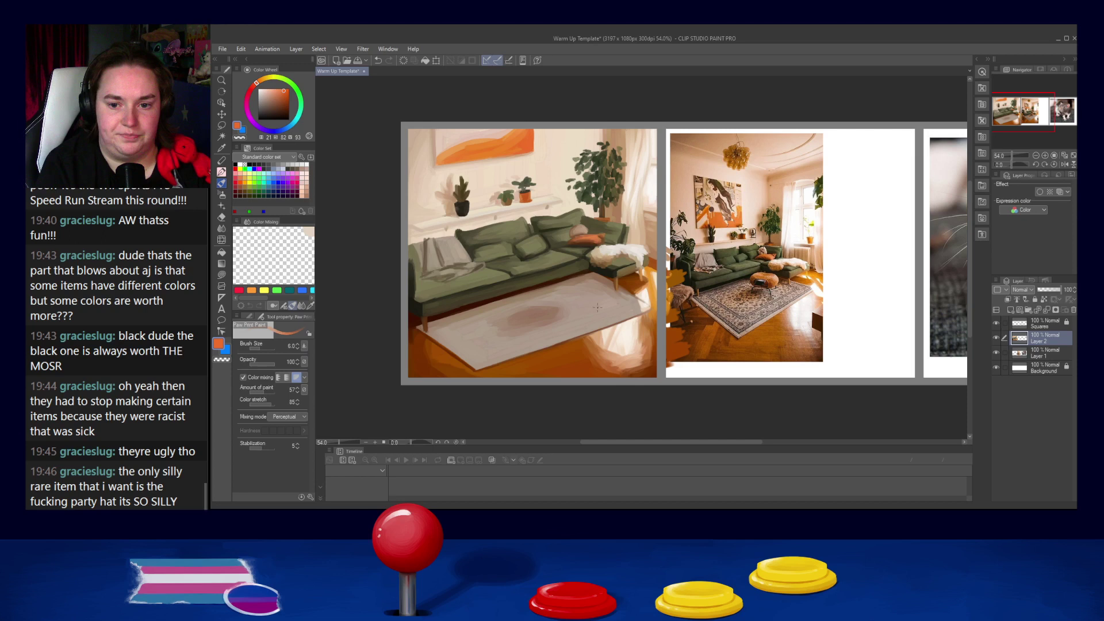
Step: Block in the round ottoman on the rug's back edge with dark reddish-brown sampled from the reference ottoman, using an enlarged brush
key("bracketright")
key("bracketright")
key("bracketright")
key("bracketright")
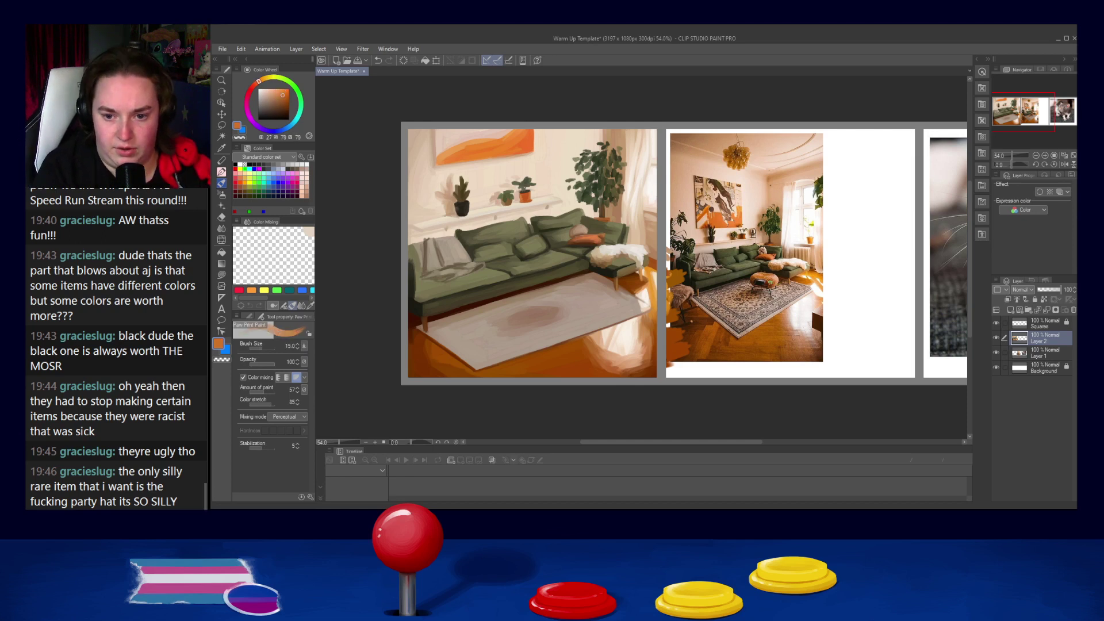
left_click(769, 281, "alt")
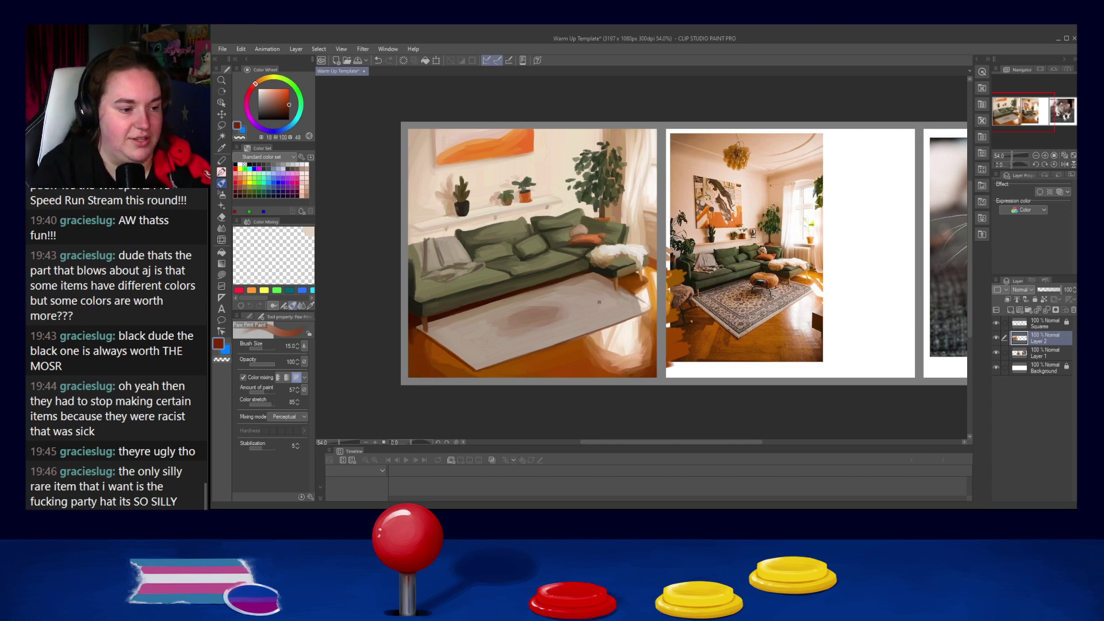
key("bracketright")
key("bracketright")
key("bracketright")
key("bracketright")
key("bracketright")
key("bracketright")
key("bracketright")
key("bracketright")
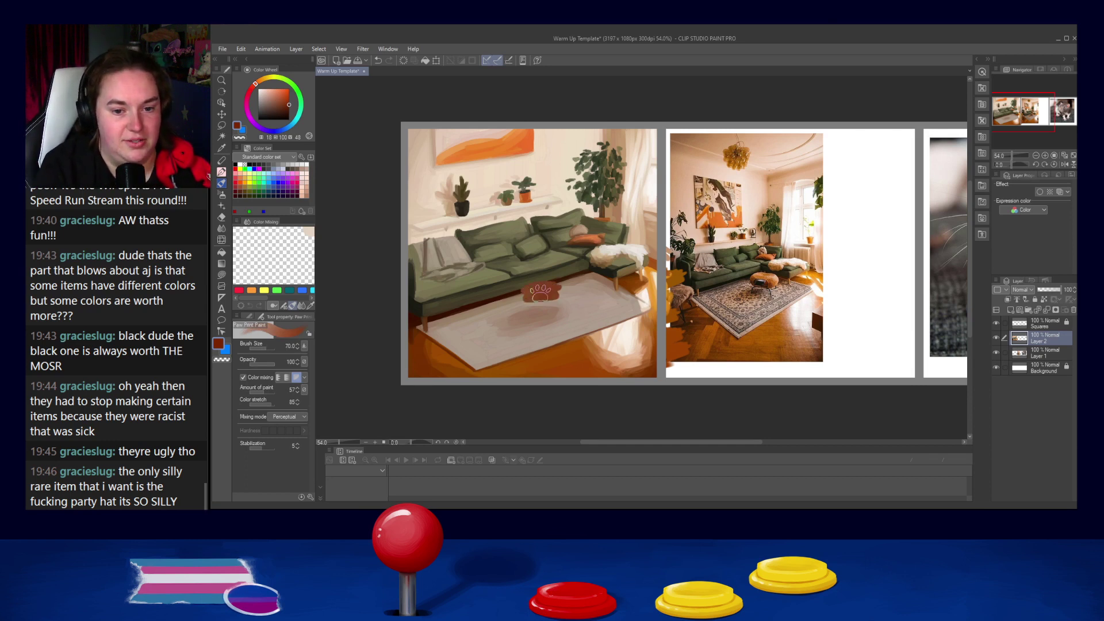
key("bracketleft")
key("bracketleft")
key("bracketleft")
mouse_move(543, 285)
left_mouse_down()
mouse_move(566, 283)
mouse_move(532, 288)
mouse_move(578, 290)
mouse_move(539, 281)
mouse_move(567, 282)
left_mouse_up()
Step: Paint the ottoman's lighter orange top with colours sampled from the reference and the painted form, reducing the brush to size 17
key("bracketleft")
key("bracketleft")
left_click(771, 277, "alt")
key("bracketright")
key("bracketright")
left_click(547, 291, "alt")
left_click(548, 283, "alt")
key("bracketleft")
key("bracketleft")
key("bracketleft")
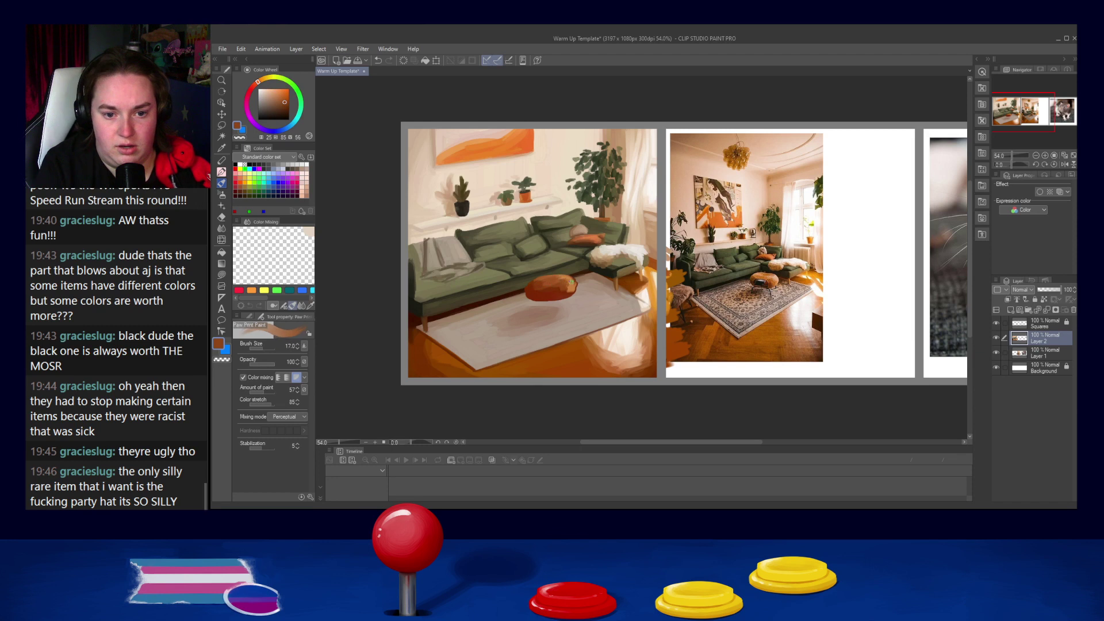
Step: Blend the ottoman's lit top and shaded underside with sampled orange and brown tones
left_click(572, 286, "alt")
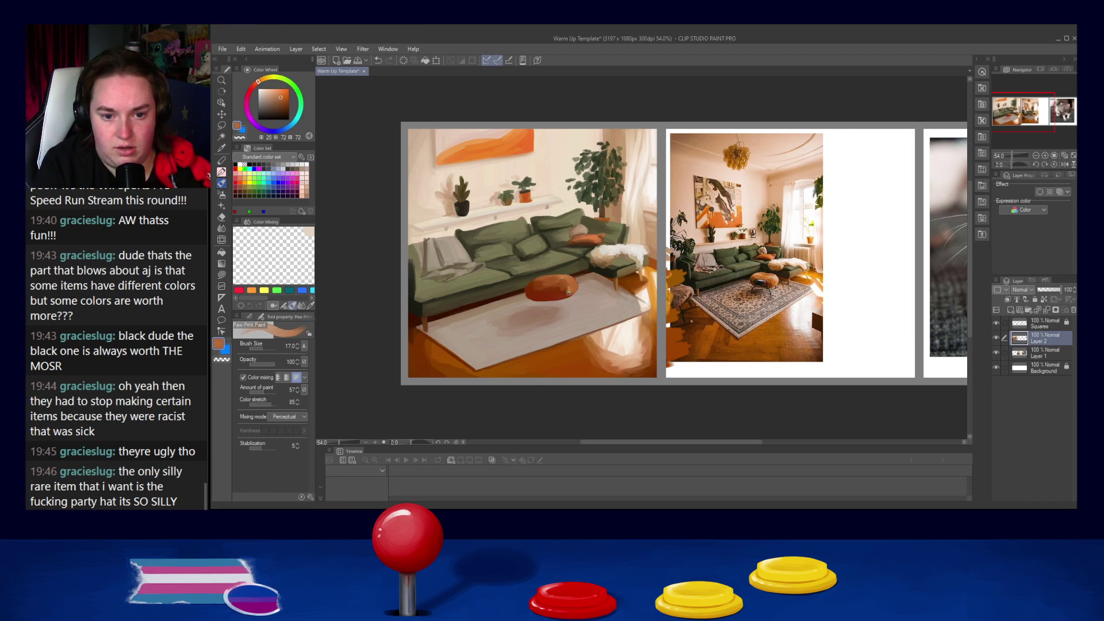
left_click(561, 278, "alt")
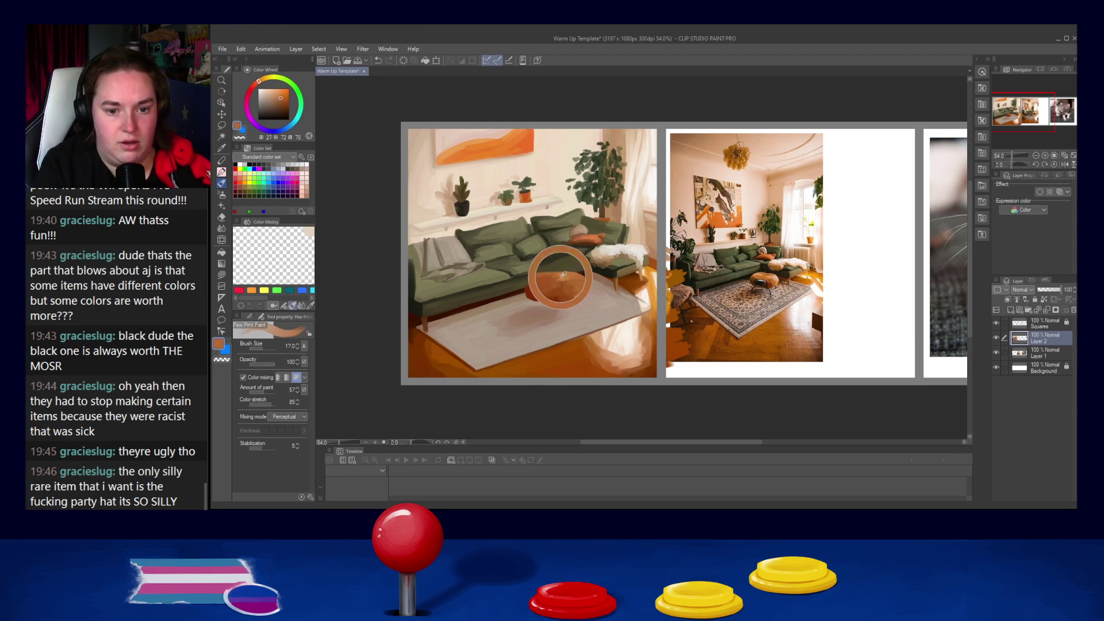
left_click_drag(565, 278, 571, 285)
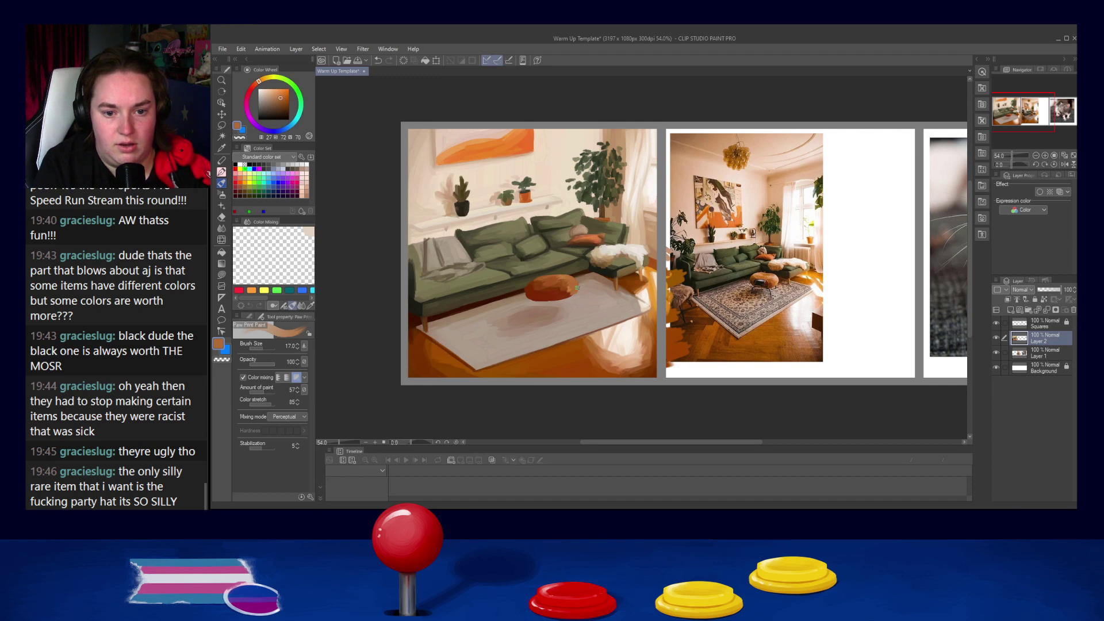
left_click(550, 296, "alt")
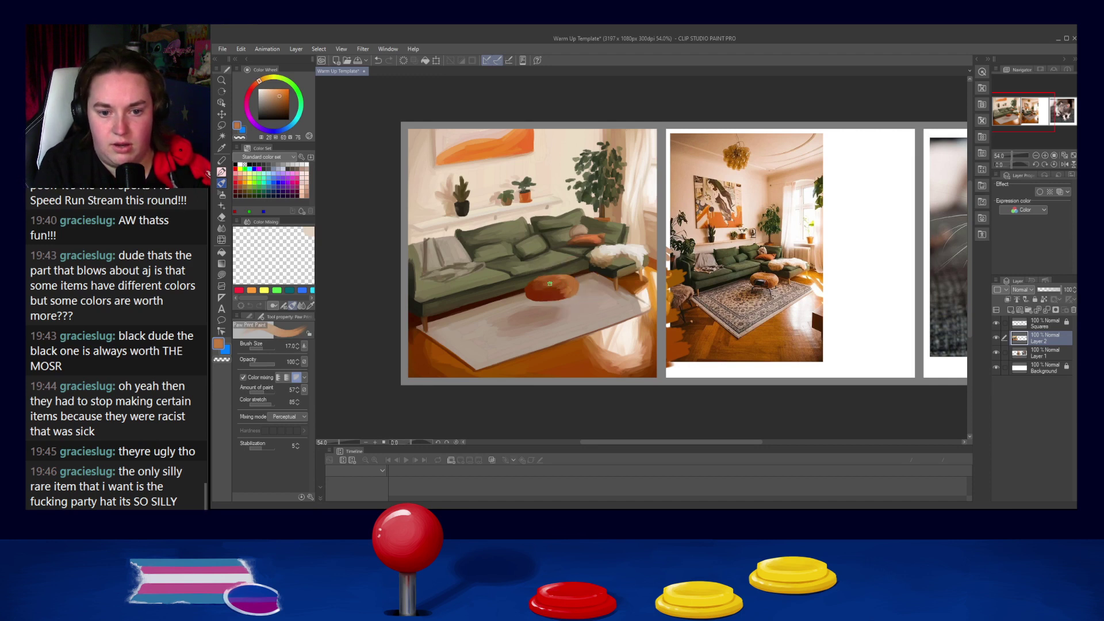
left_click(553, 294, "alt")
left_click_drag(563, 293, 556, 291)
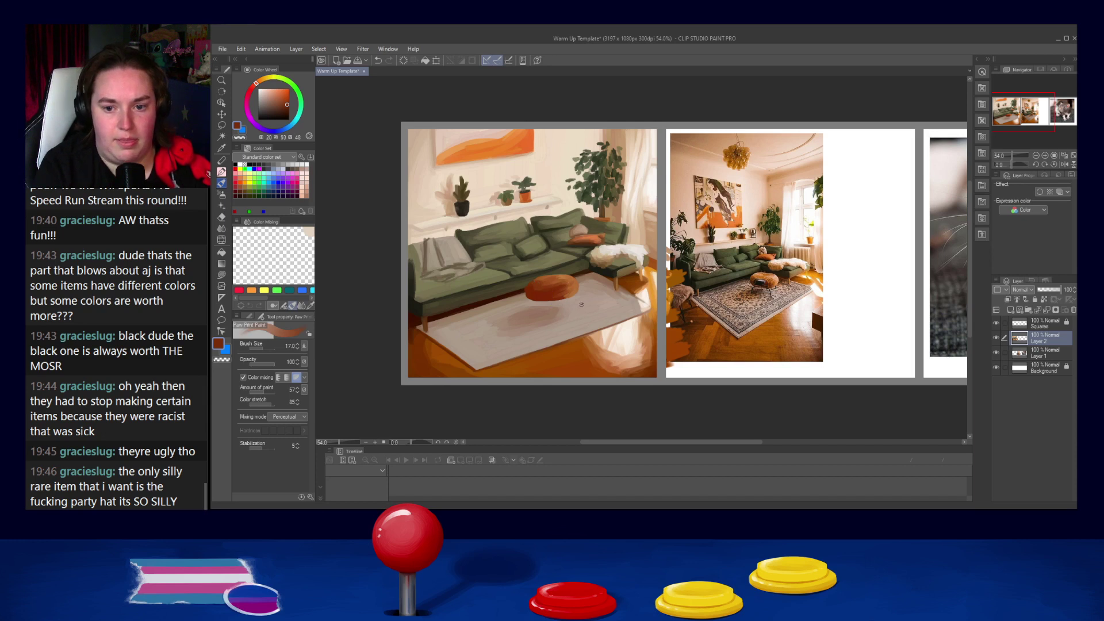
Step: Paint the ottoman's thin curved legs in near-black sampled from the reference at brush size 6 to 7, undoing misplaced strokes
left_click(758, 288, "alt")
key("bracketleft")
key("bracketleft")
key("bracketleft")
key("bracketleft")
key("bracketleft")
key("bracketleft")
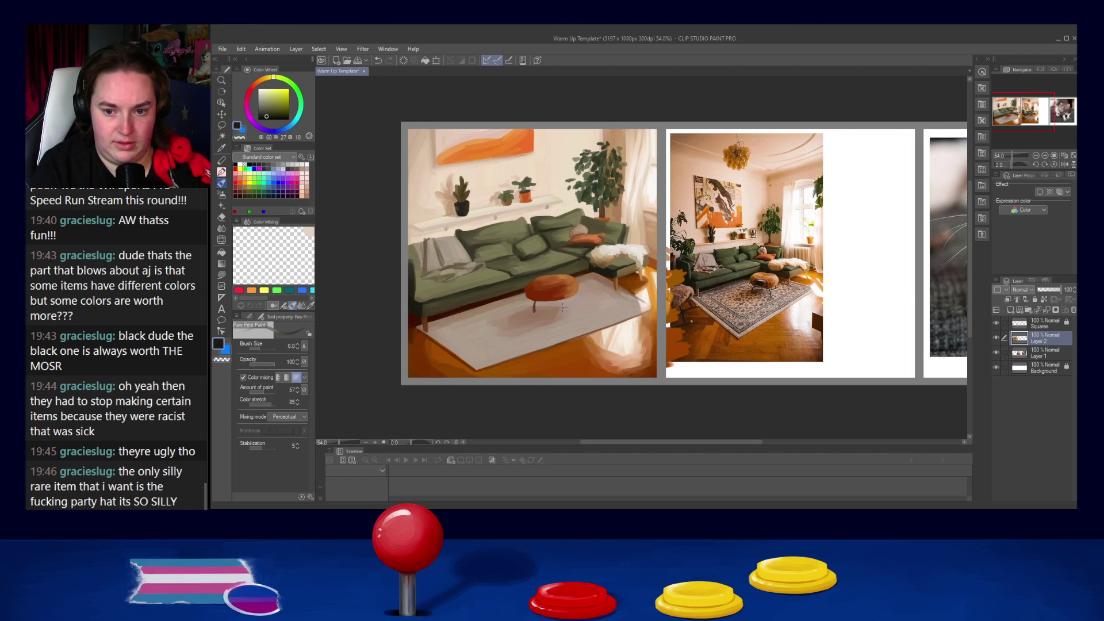
key("ctrl+z")
left_click(755, 281, "alt")
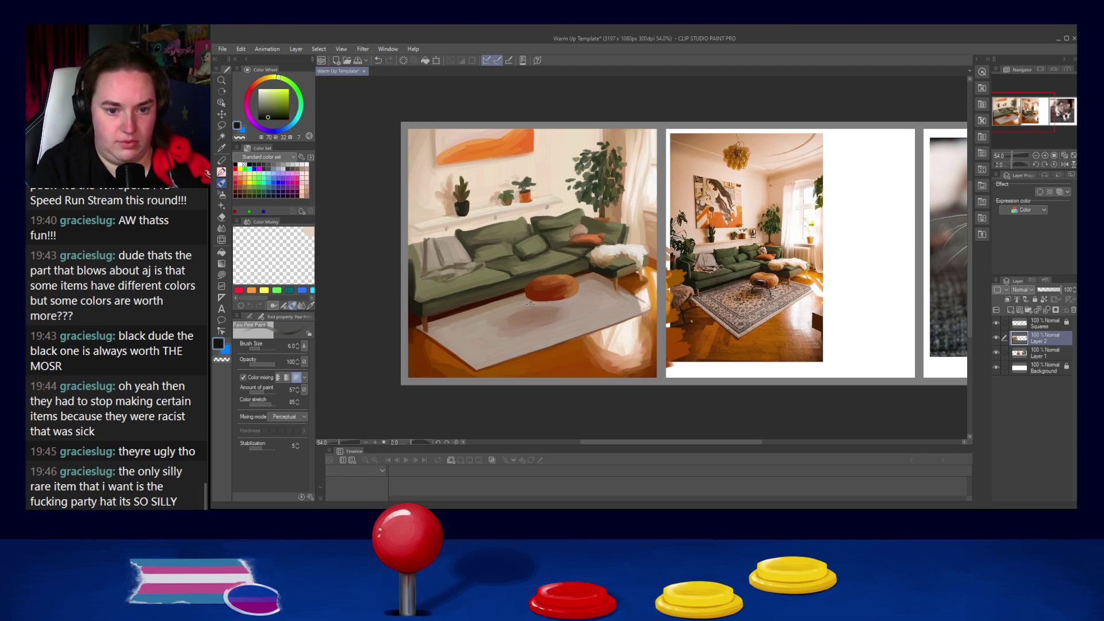
key("ctrl+z")
left_click_drag(533, 302, 527, 312)
key("ctrl+z")
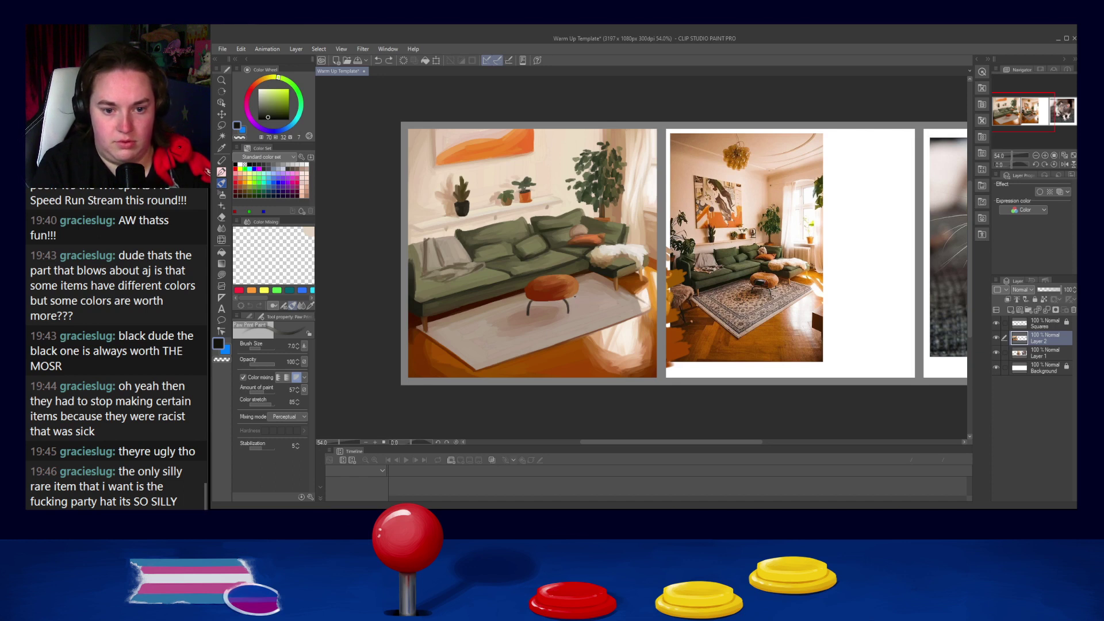
Step: Refine the shape of the ottoman's legs with sampled rug beige and dark brown
left_click(574, 298, "alt")
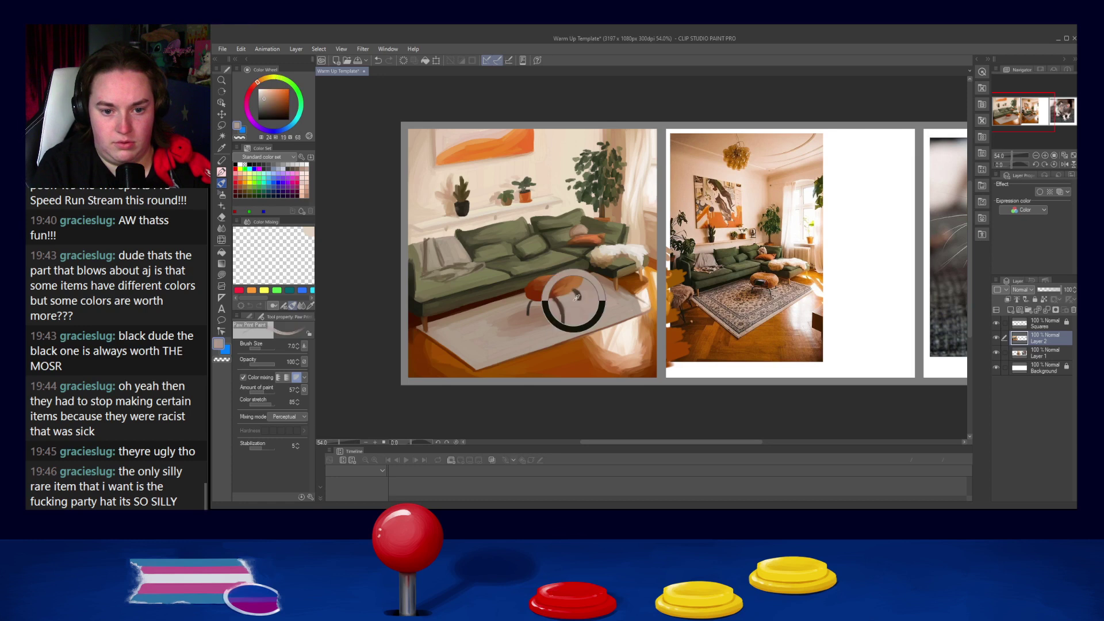
left_click(552, 302, "alt")
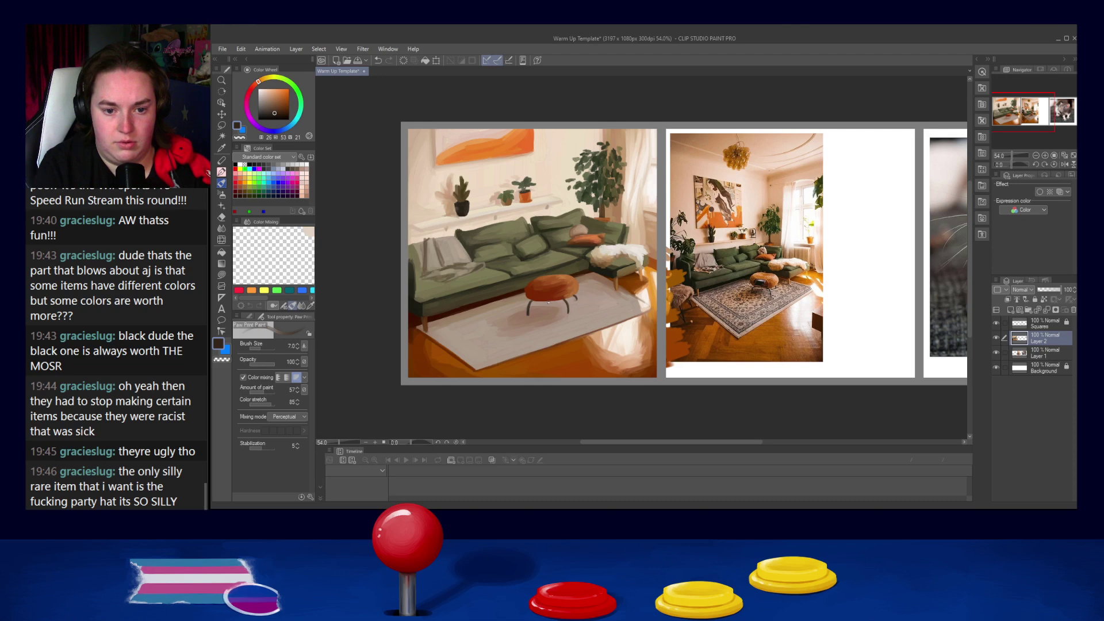
left_click(548, 301, "alt")
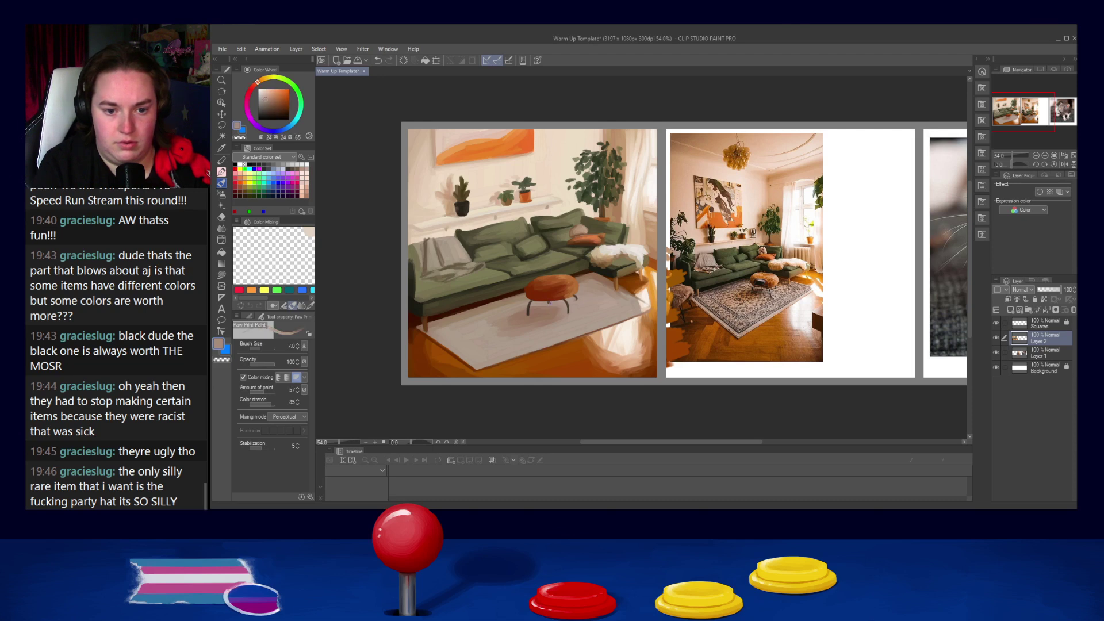
left_click(548, 306, "alt")
Step: Paint the ottoman's shadow on the rug between its legs with sampled brown and rug tones at brush size 17
key("bracketright")
key("bracketright")
key("bracketright")
key("bracketright")
key("bracketright")
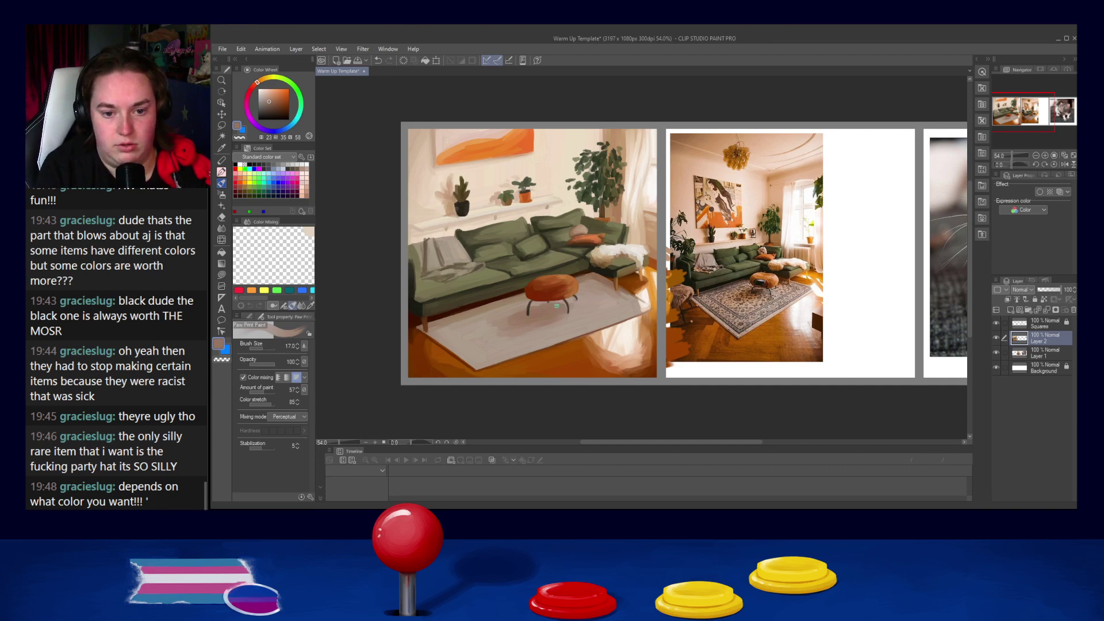
left_click(537, 304, "alt")
left_click(555, 319, "alt")
left_click(559, 301, "alt")
left_click(573, 306, "alt")
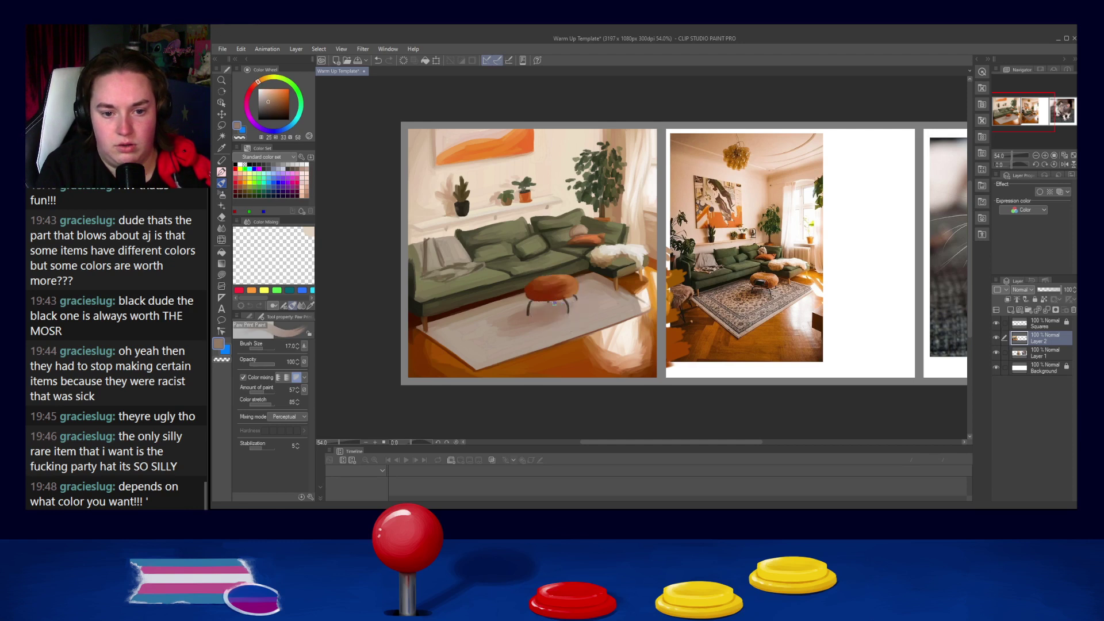
Step: Smooth the rug and shadow in front of the ottoman with sampled rug tones at brush size 40
left_click(538, 333, "alt")
key("]")
key("]")
key("]")
key("]")
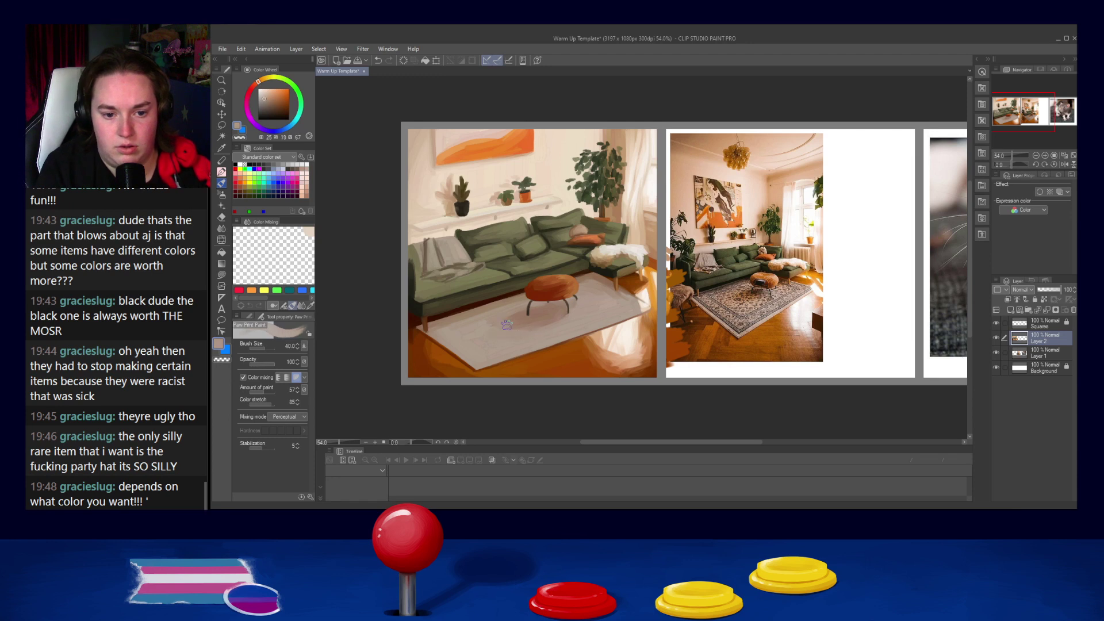
left_click(539, 316, "alt")
left_click(504, 317, "alt")
left_click(544, 319, "alt")
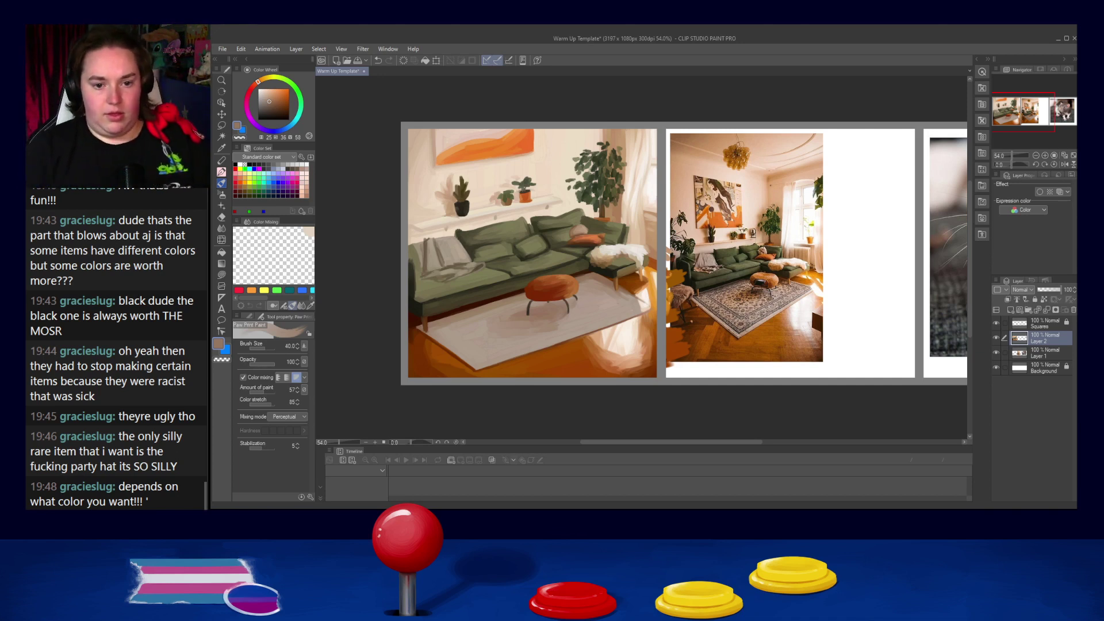
Step: Refine the ottoman's upper and side edges with sampled orange-brown at brush size 10
key("bracketleft")
key("bracketleft")
key("bracketleft")
key("bracketleft")
key("bracketleft")
key("bracketleft")
key("bracketleft")
left_click(547, 277, "alt")
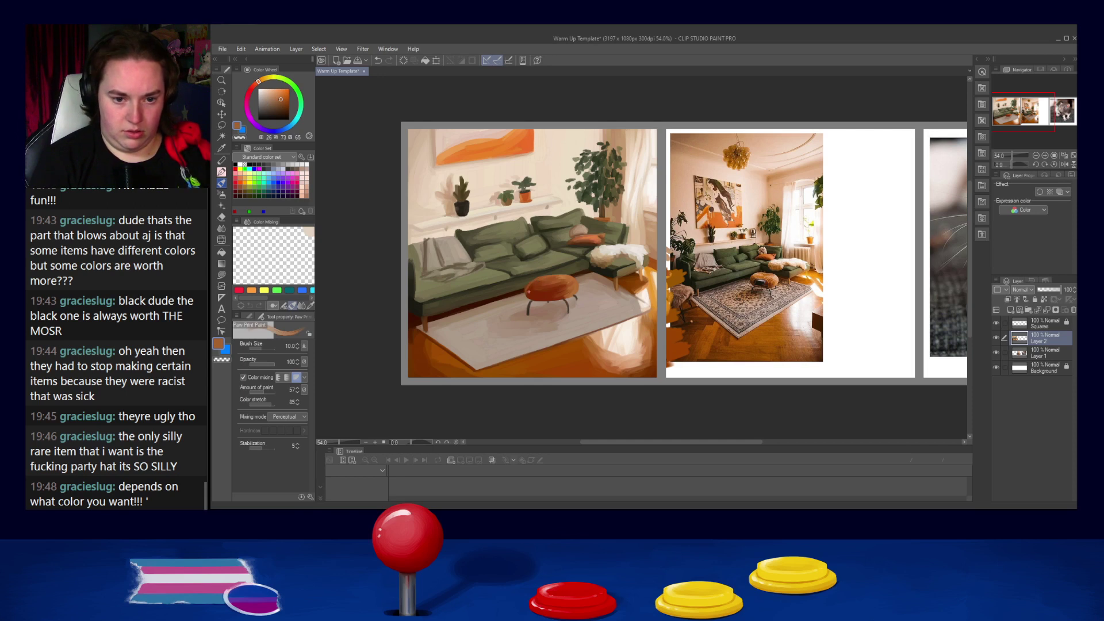
left_click(530, 290, "alt")
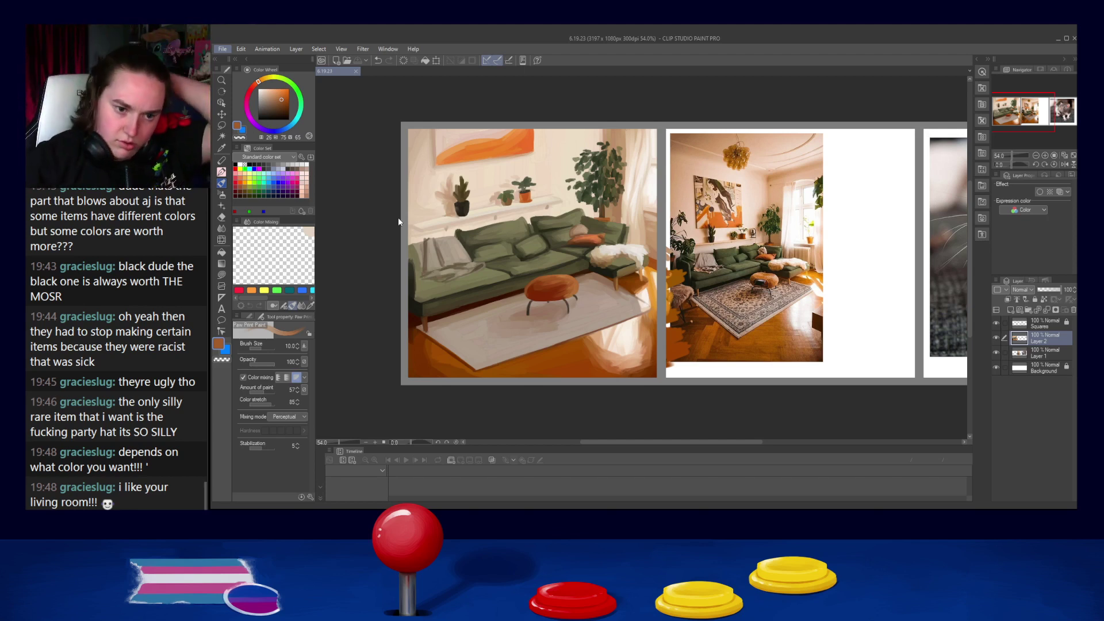
key("alt+Tab")
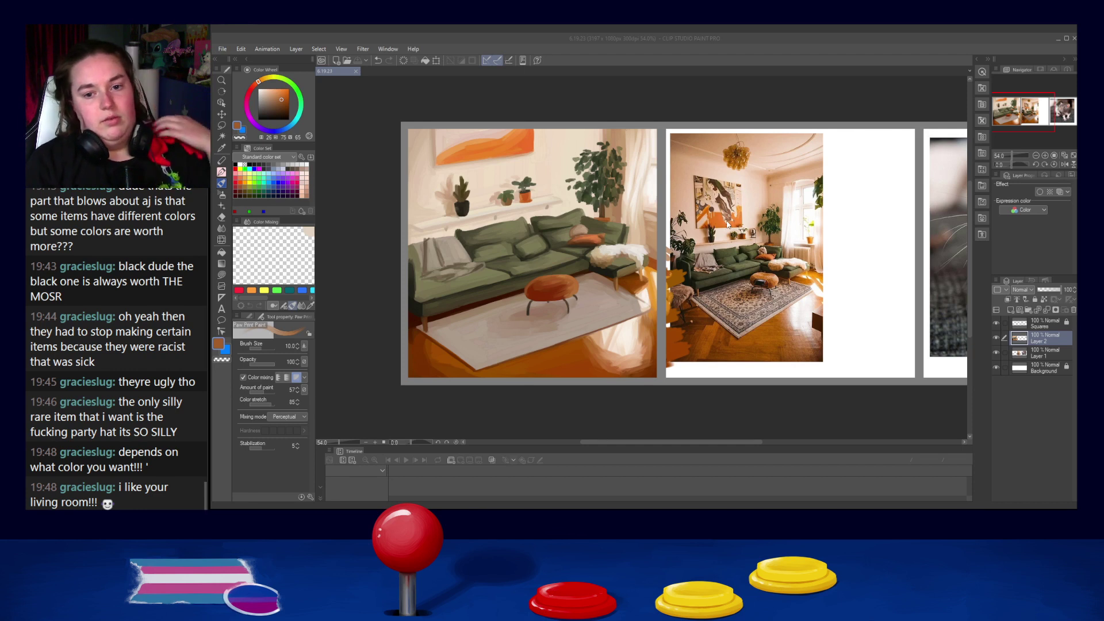
left_click(630, 194)
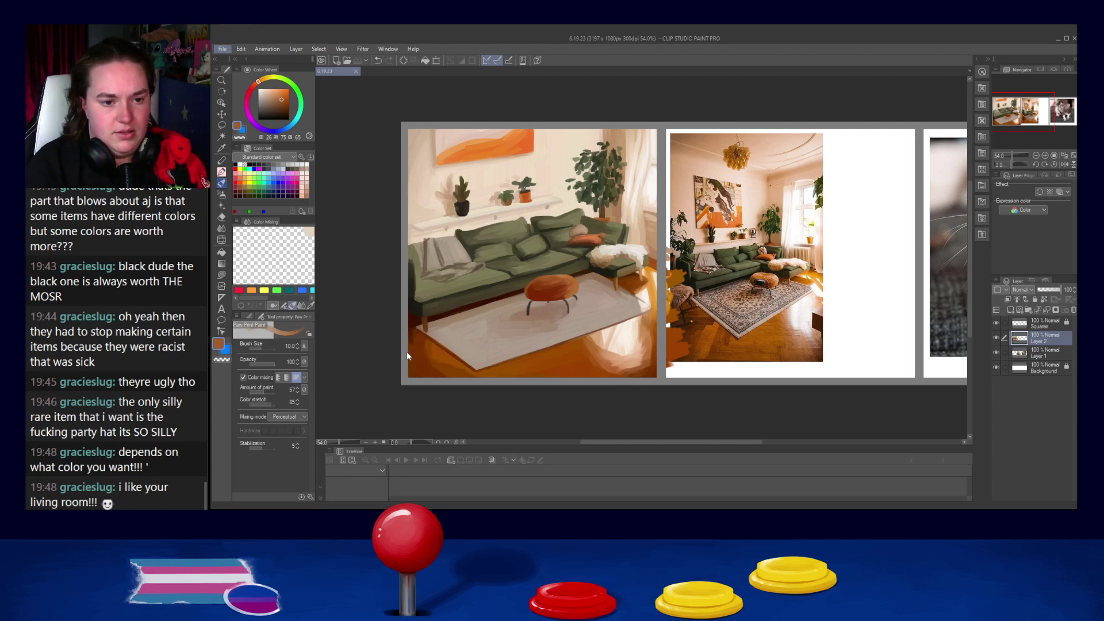
key("alt")
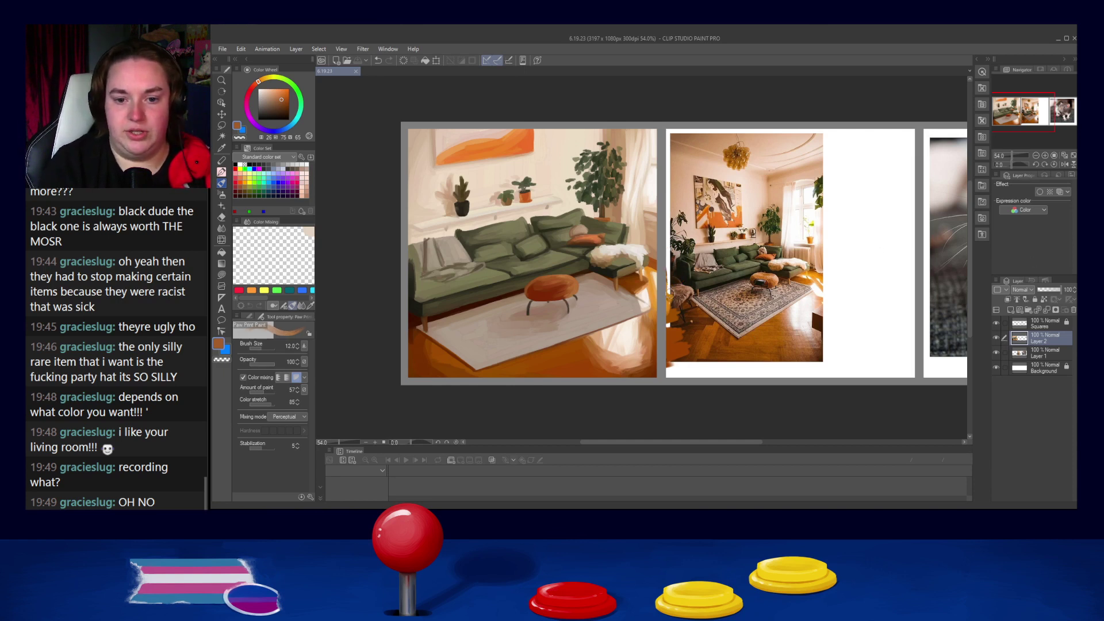
Step: Clear the leftover orange swatches over the living room reference and delete that photo from Layer 1, returning to Layer 2 without a selection
key("ctrl+z")
key("ctrl+z")
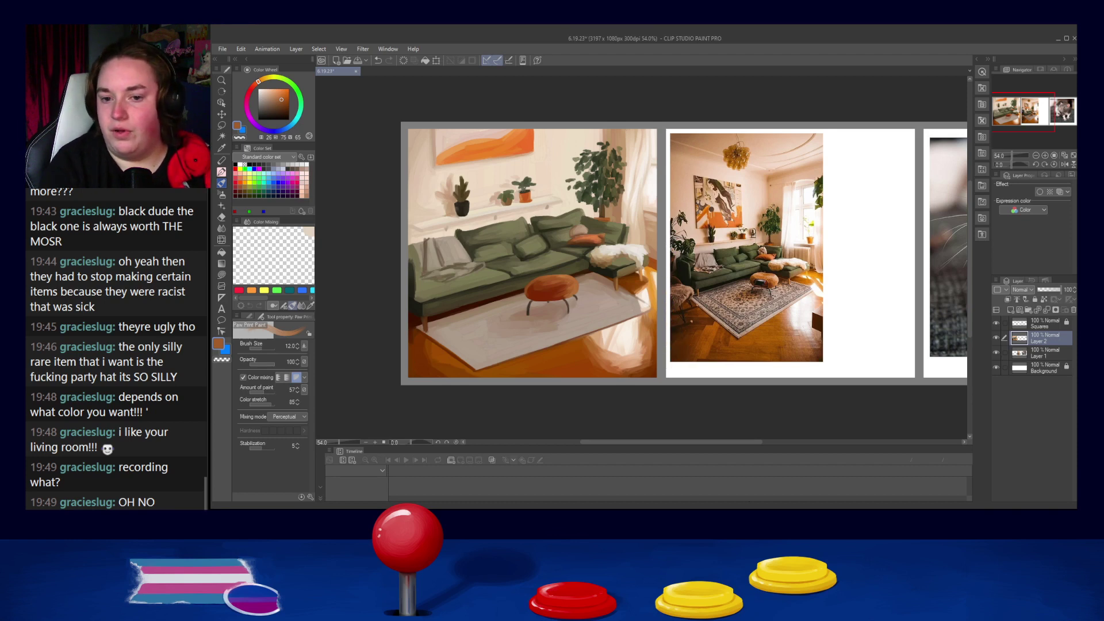
left_click(1042, 354)
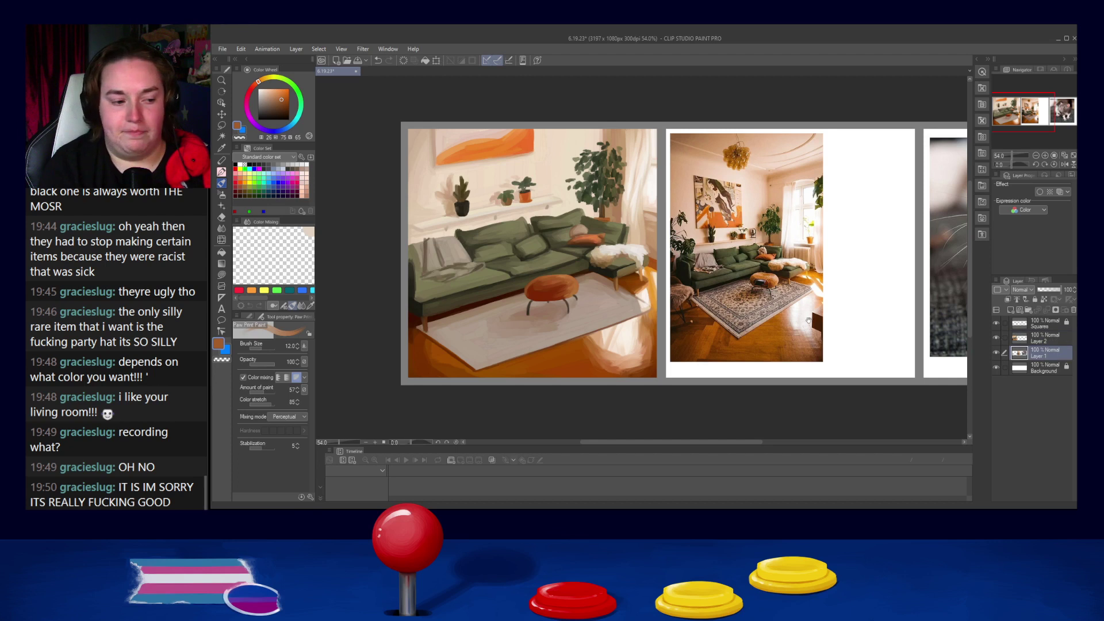
left_click_drag(833, 293, 722, 292)
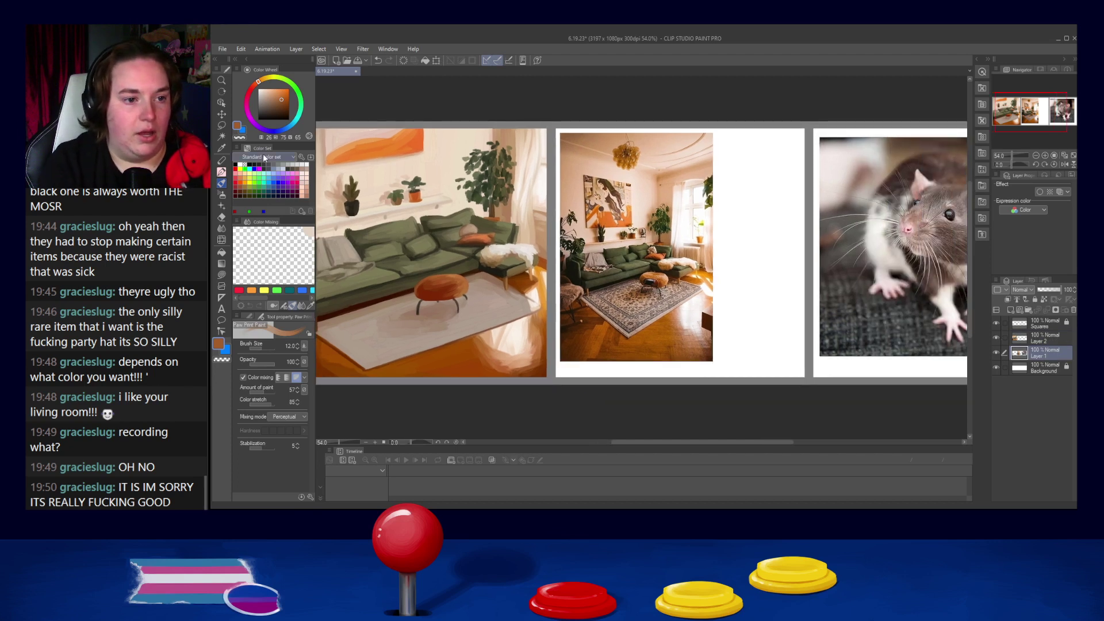
left_click(222, 126)
mouse_move(563, 127)
left_mouse_down()
mouse_move(562, 369)
mouse_move(676, 361)
mouse_move(734, 265)
mouse_move(734, 128)
left_mouse_up()
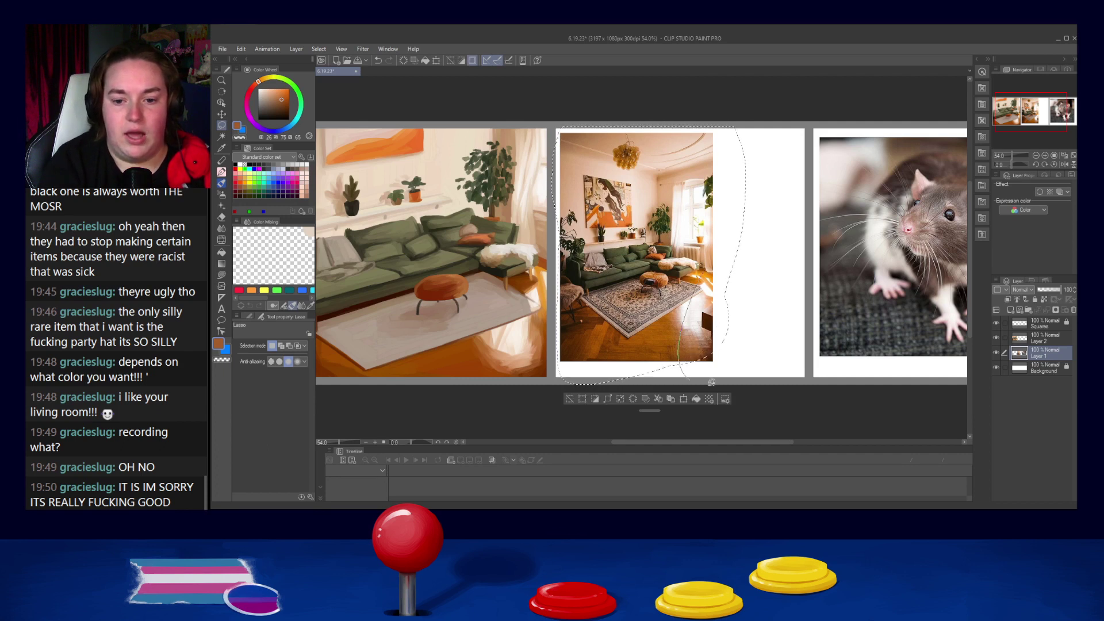
left_click(633, 399)
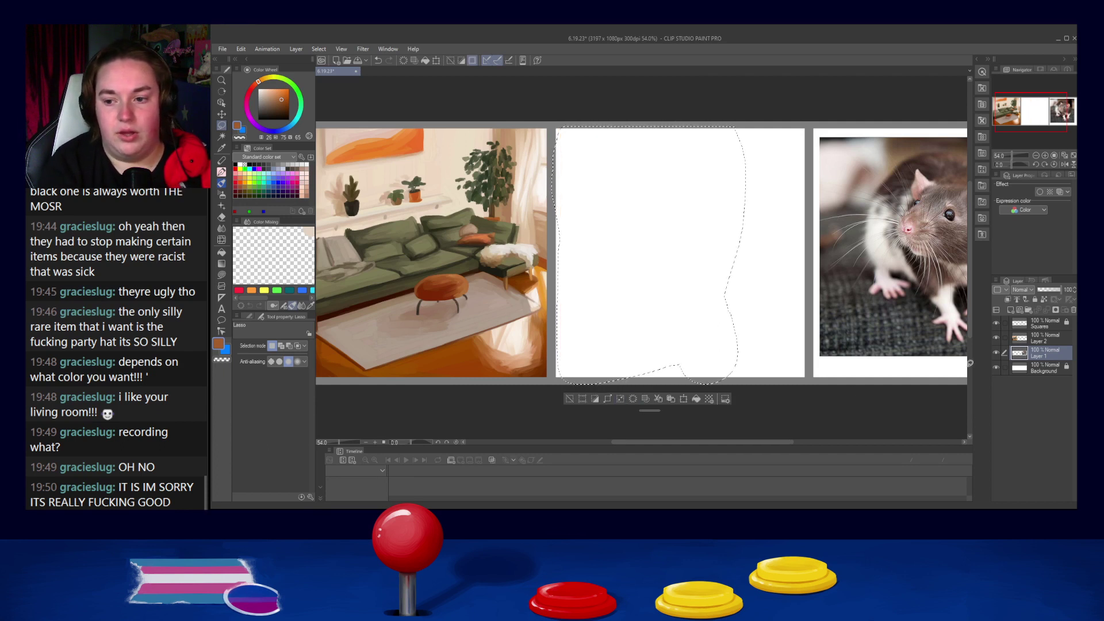
left_click(1025, 340)
left_click_drag(808, 396, 759, 401)
key("ctrl+d")
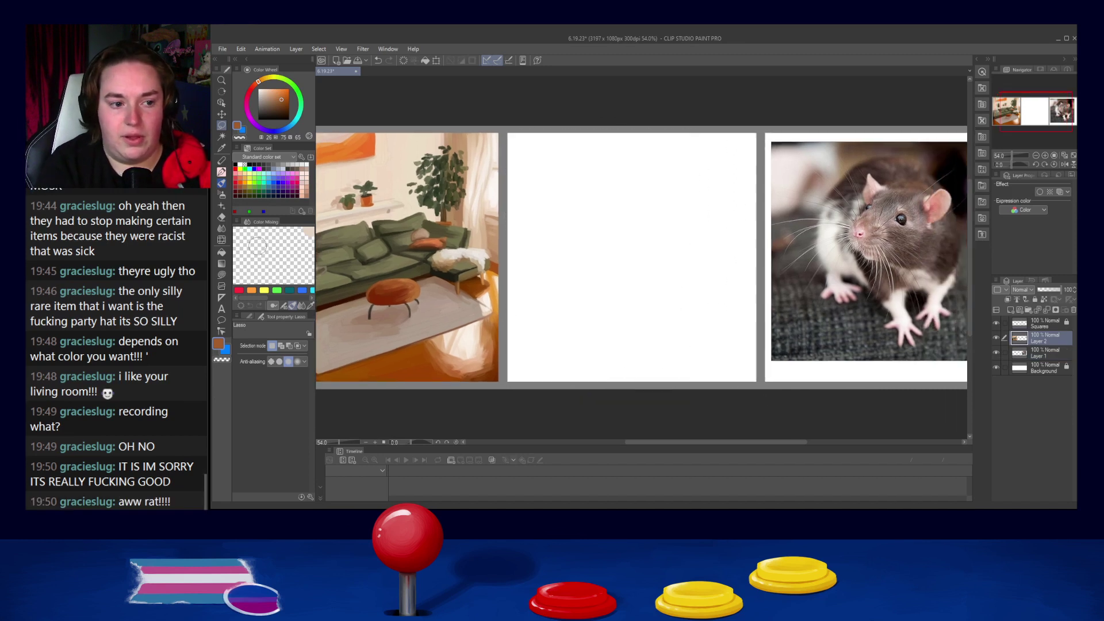
Step: Switch to the pen at size 40 and try a test scribble in the blank middle panel, undoing it
left_click(223, 180)
mouse_move(575, 268)
left_mouse_down()
mouse_move(593, 292)
mouse_move(653, 307)
left_mouse_up()
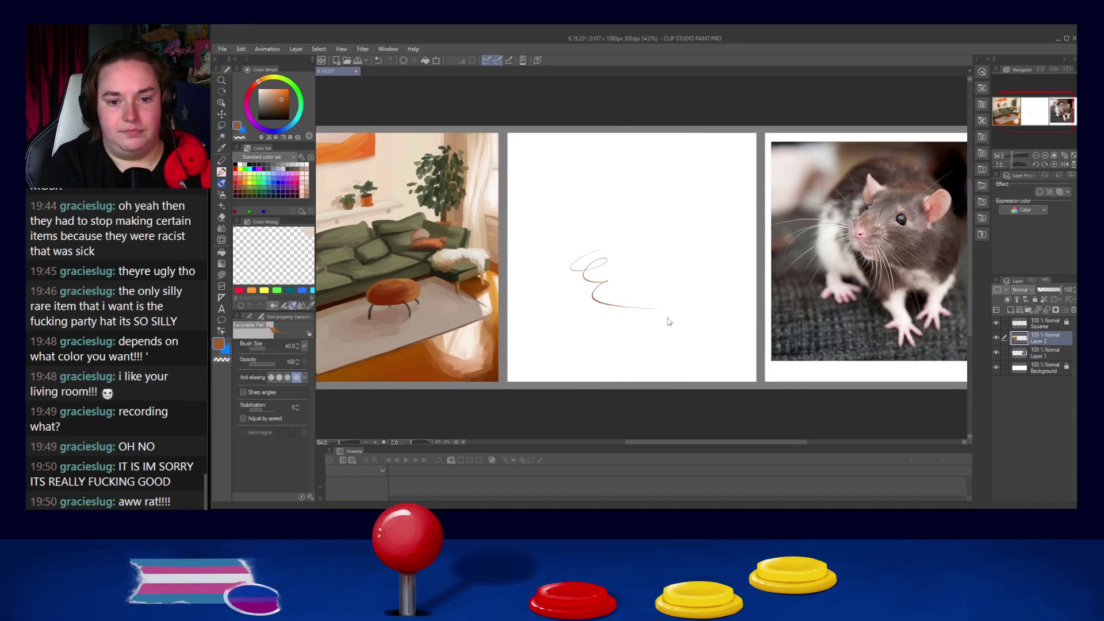
key("ctrl+z")
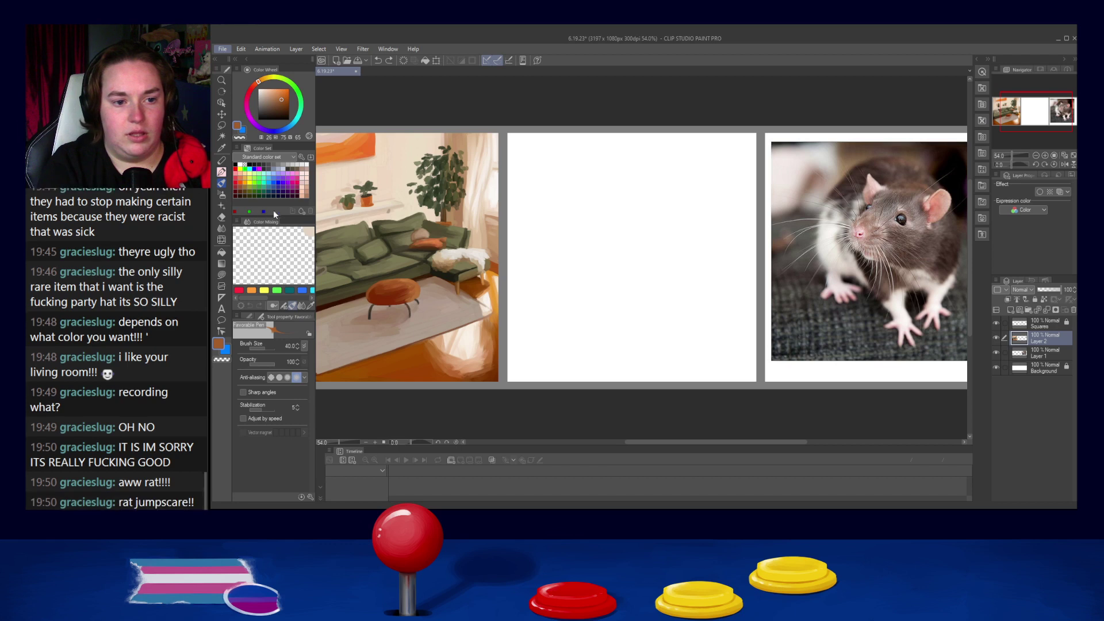
key("alt+Tab")
left_click(717, 214)
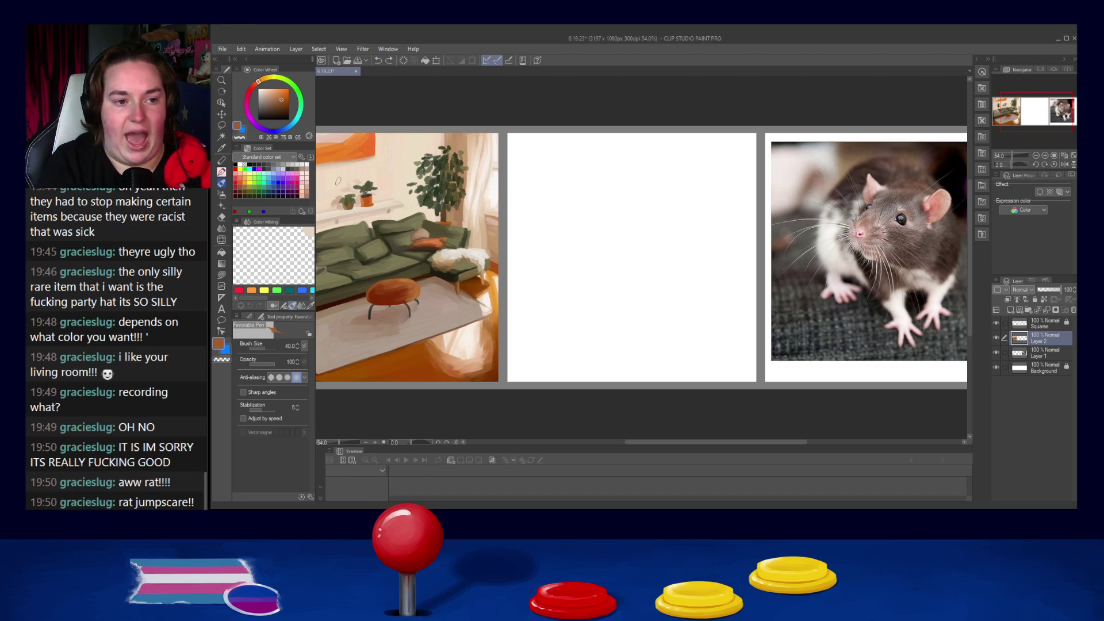
Step: Sketch the rat's head circle, snout, mouth and far ear in the blank middle panel with pink sampled from its nose
left_click(859, 233, "alt")
left_click_drag(702, 303, 662, 302)
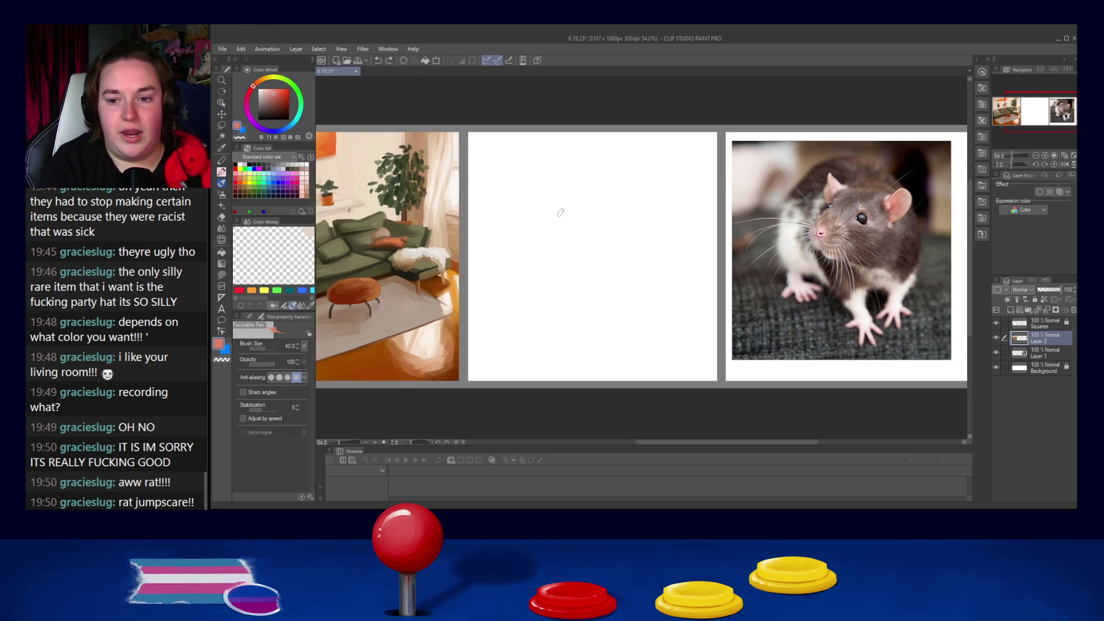
mouse_move(608, 201)
left_mouse_down()
mouse_move(587, 192)
mouse_move(559, 239)
mouse_move(550, 217)
left_mouse_up()
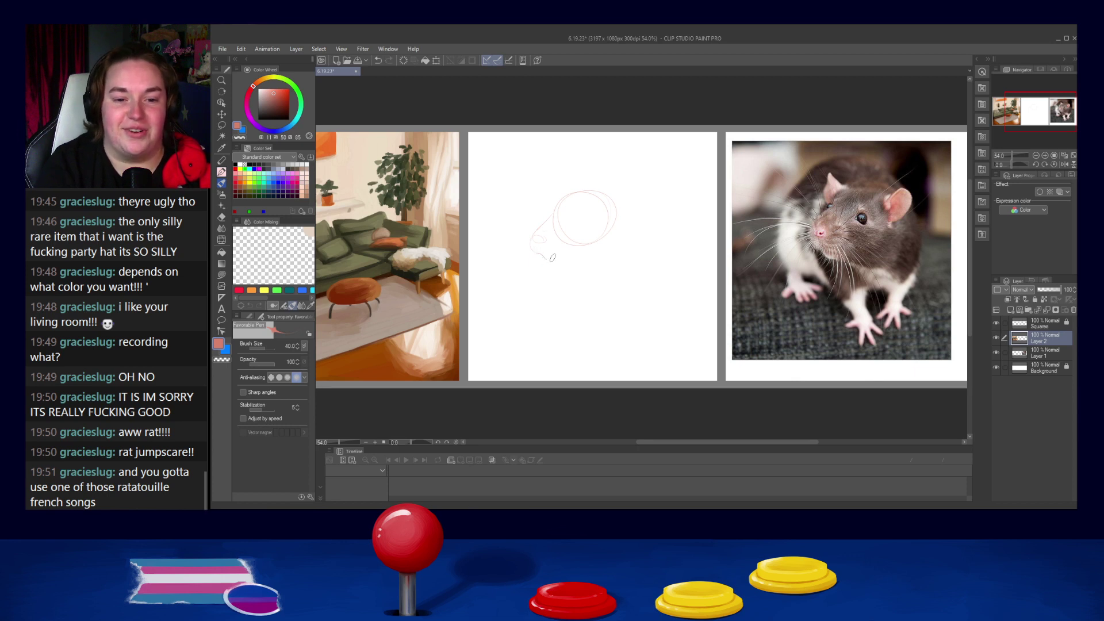
left_click_drag(540, 253, 560, 259)
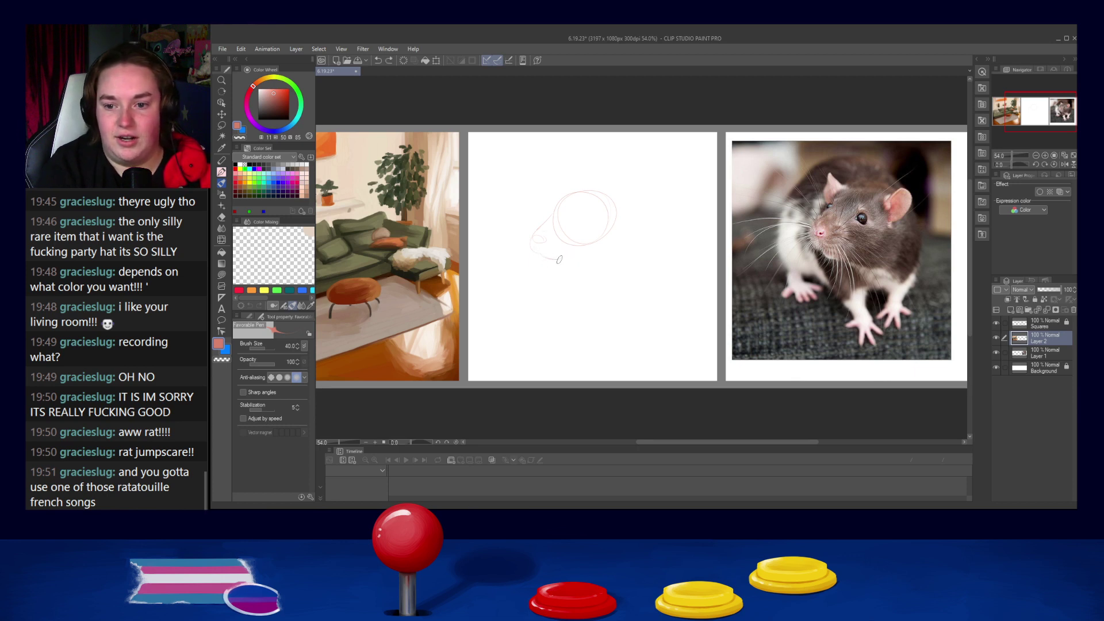
left_click_drag(541, 257, 553, 264)
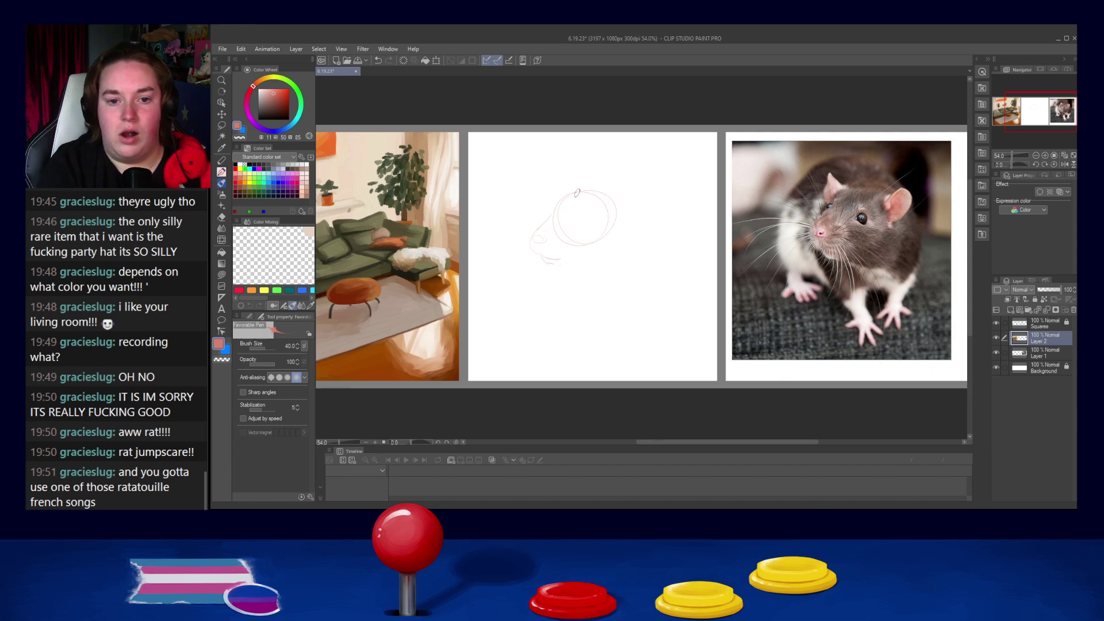
mouse_move(567, 185)
left_mouse_down()
mouse_move(557, 186)
mouse_move(560, 205)
left_mouse_up()
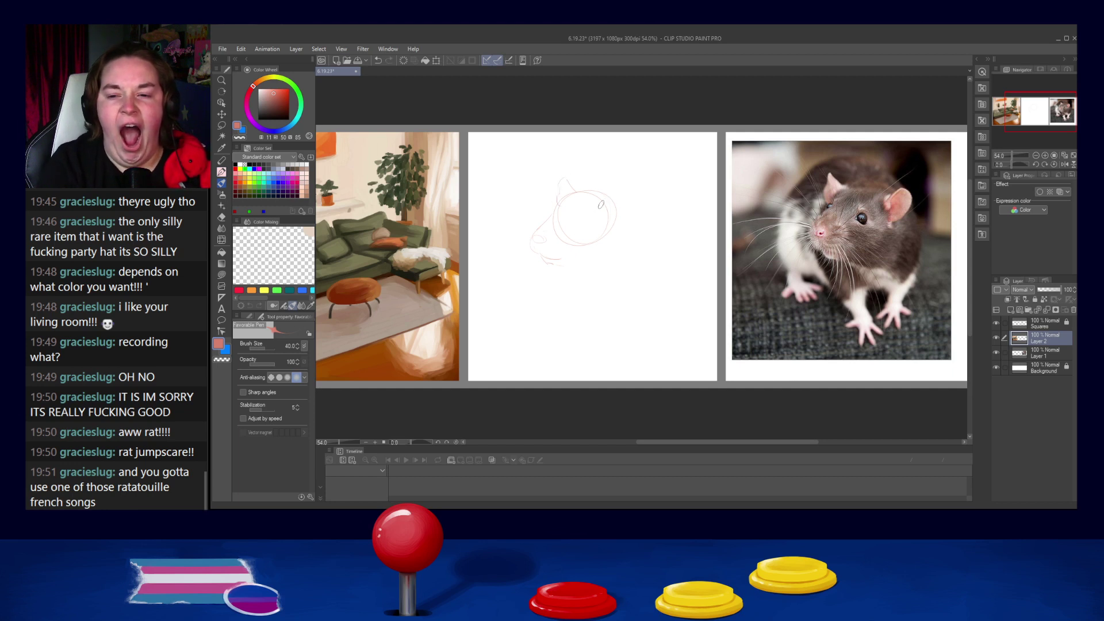
Step: Sketch the rat's near ear with pink strokes at the back of the head, redrawing its outline
mouse_move(603, 202)
left_mouse_down()
mouse_move(625, 191)
mouse_move(637, 204)
left_mouse_up()
key("ctrl+z")
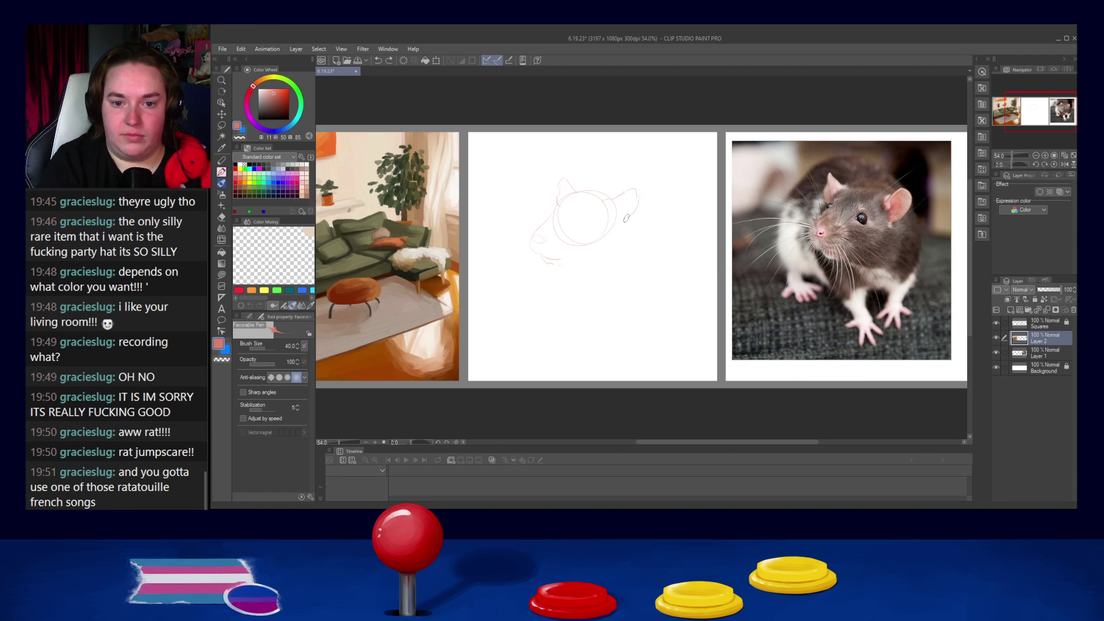
left_click_drag(635, 198, 618, 224)
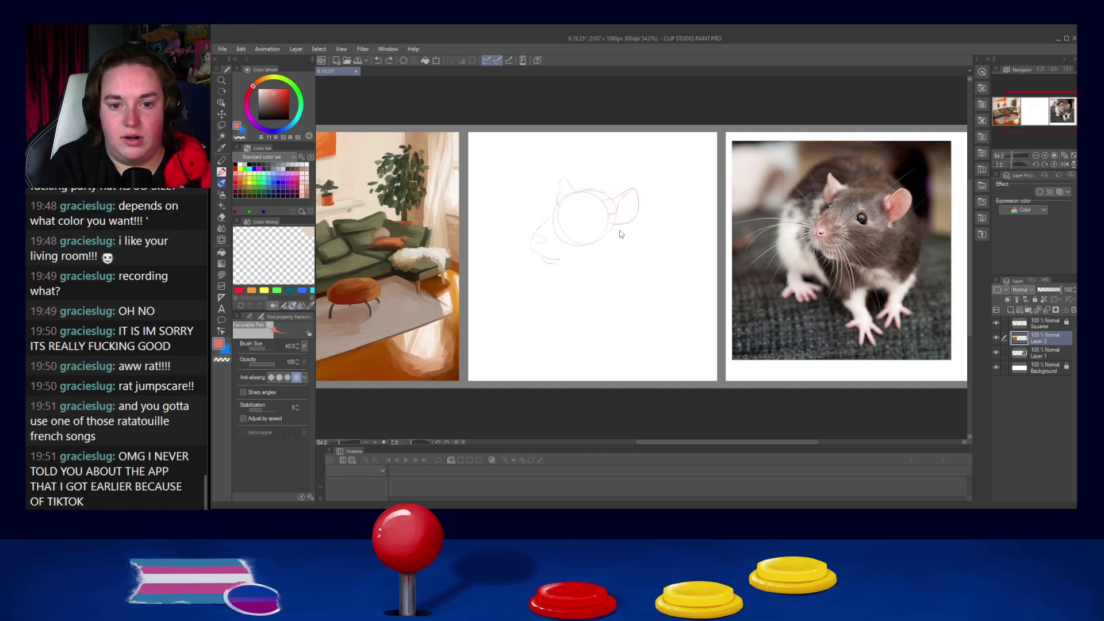
left_click_drag(634, 218, 644, 231)
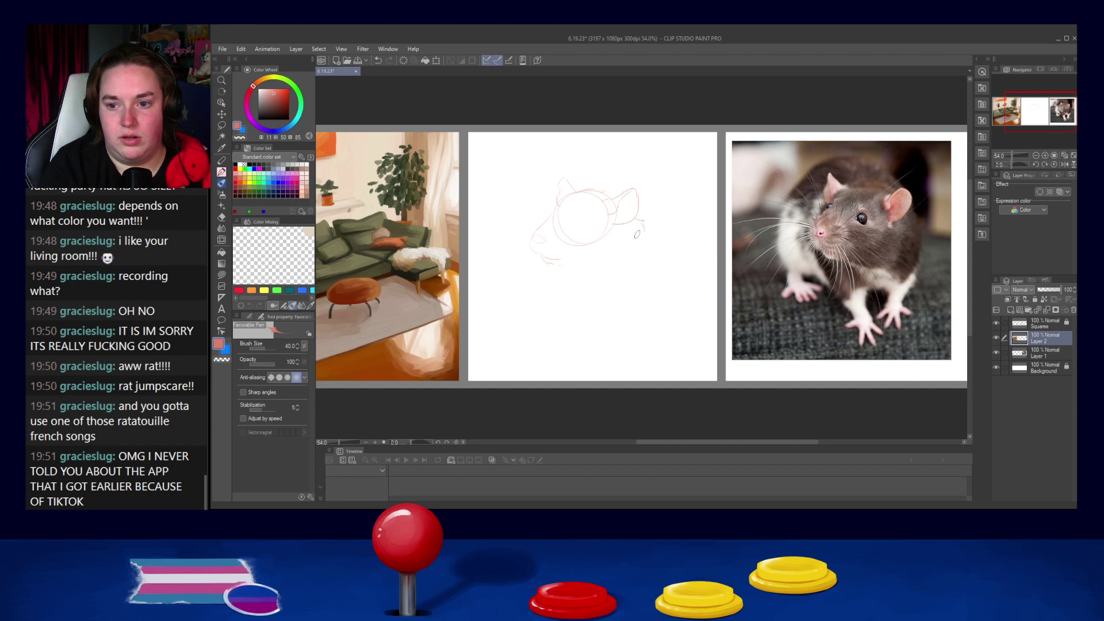
left_click_drag(584, 164, 627, 178)
Step: Clear the pink head sketch from the middle panel and try enlarged brush sizes, undoing the test strokes
key("bracketright")
key("bracketright")
key("bracketright")
mouse_move(518, 227)
left_mouse_down()
mouse_move(578, 209)
mouse_move(585, 183)
mouse_move(636, 222)
left_mouse_up()
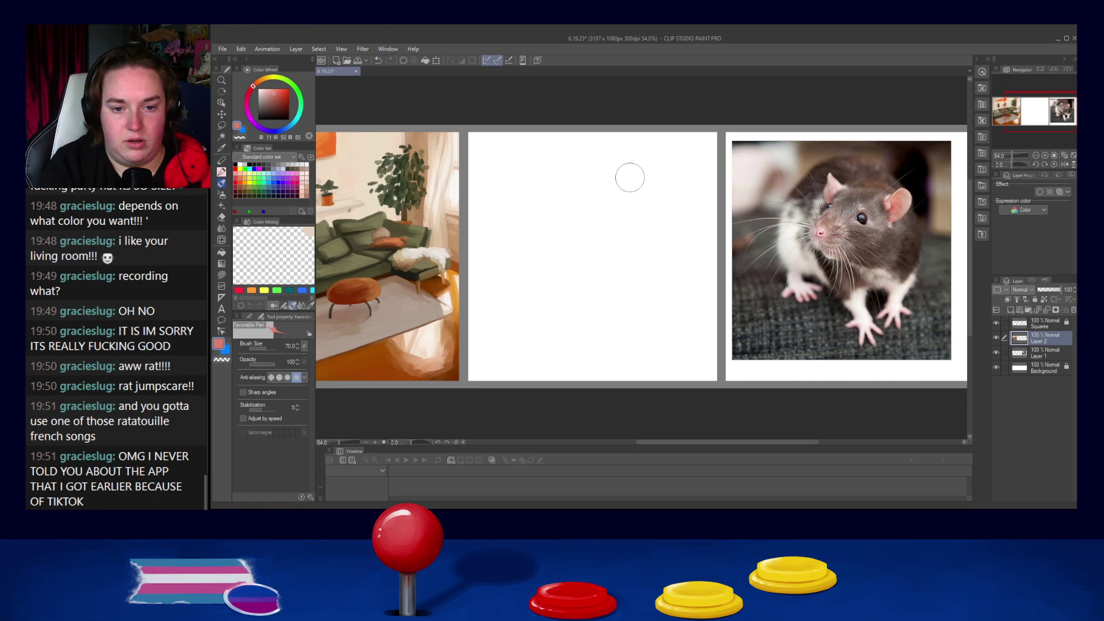
key("bracketright")
key("bracketright")
key("bracketright")
key("bracketright")
key("bracketright")
key("bracketright")
key("bracketright")
mouse_move(567, 218)
left_mouse_down()
mouse_move(582, 257)
mouse_move(577, 239)
mouse_move(609, 251)
left_mouse_up()
key("ctrl+z")
key("bracketleft")
key("bracketleft")
key("bracketleft")
key("ctrl+z")
mouse_move(581, 210)
left_mouse_down()
mouse_move(554, 215)
mouse_move(584, 188)
mouse_move(565, 240)
mouse_move(598, 219)
left_mouse_up()
key("ctrl+z")
key("ctrl+z")
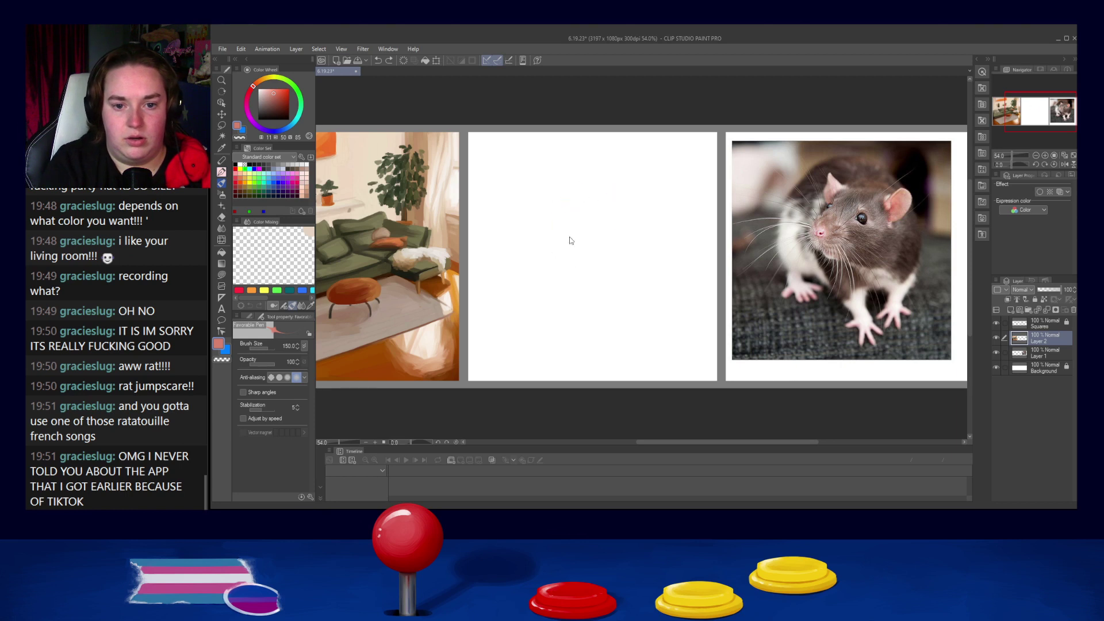
Step: Try the M INK pen with test scribbles in the middle panel and undo them
left_click(247, 317)
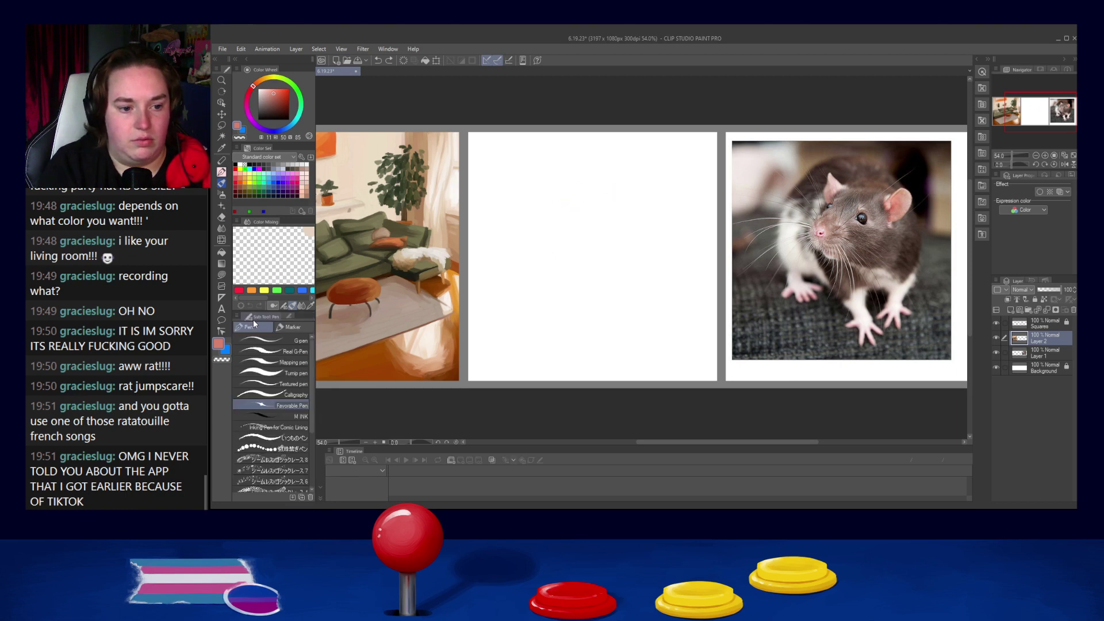
left_click(303, 417)
mouse_move(565, 252)
left_mouse_down()
mouse_move(551, 290)
mouse_move(580, 314)
left_mouse_up()
mouse_move(595, 274)
left_mouse_down()
mouse_move(585, 307)
mouse_move(595, 315)
mouse_move(629, 302)
left_mouse_up()
key("ctrl+z")
key("ctrl+z")
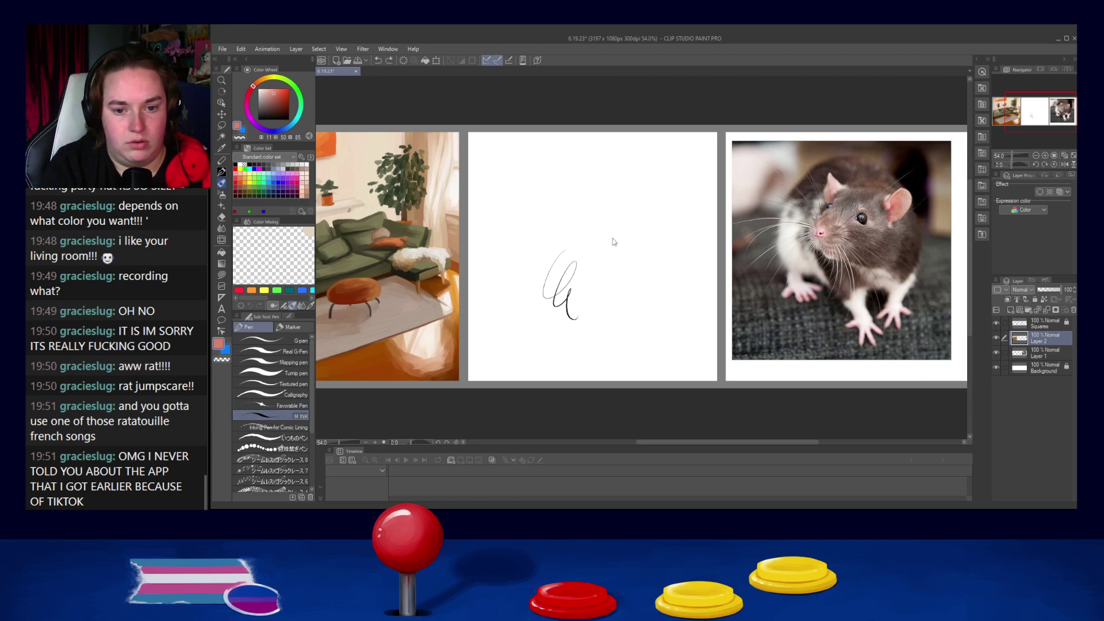
mouse_move(552, 259)
left_mouse_down()
mouse_move(535, 235)
mouse_move(537, 244)
left_mouse_up()
key("ctrl+z")
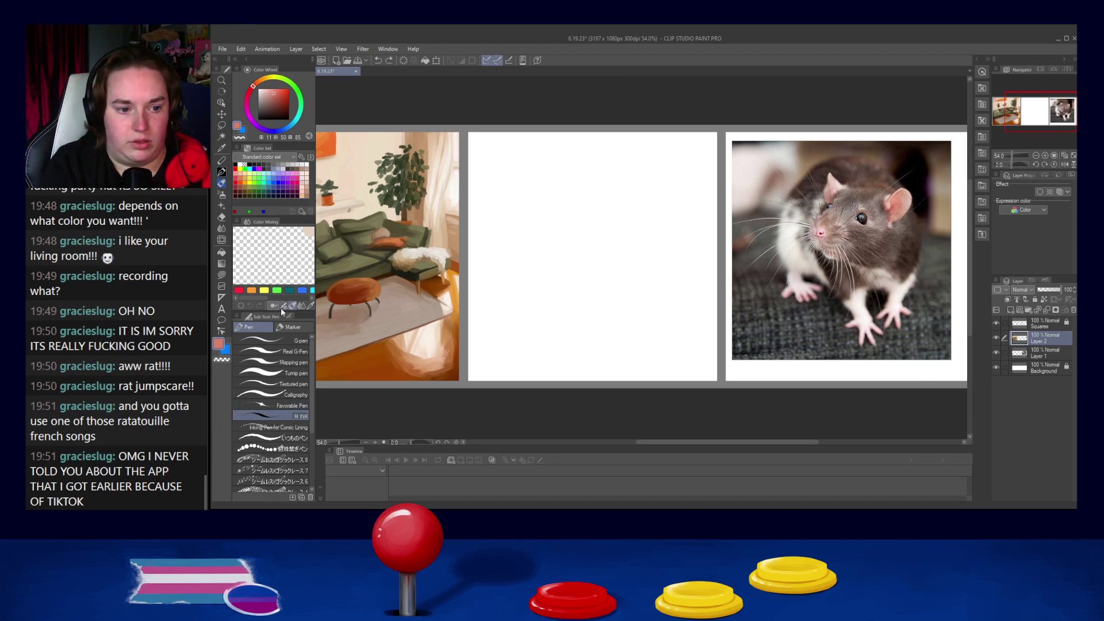
Step: Switch to the Free Limited Time Brave's marker after testing marker strokes in the middle panel and undoing them
left_click(292, 326)
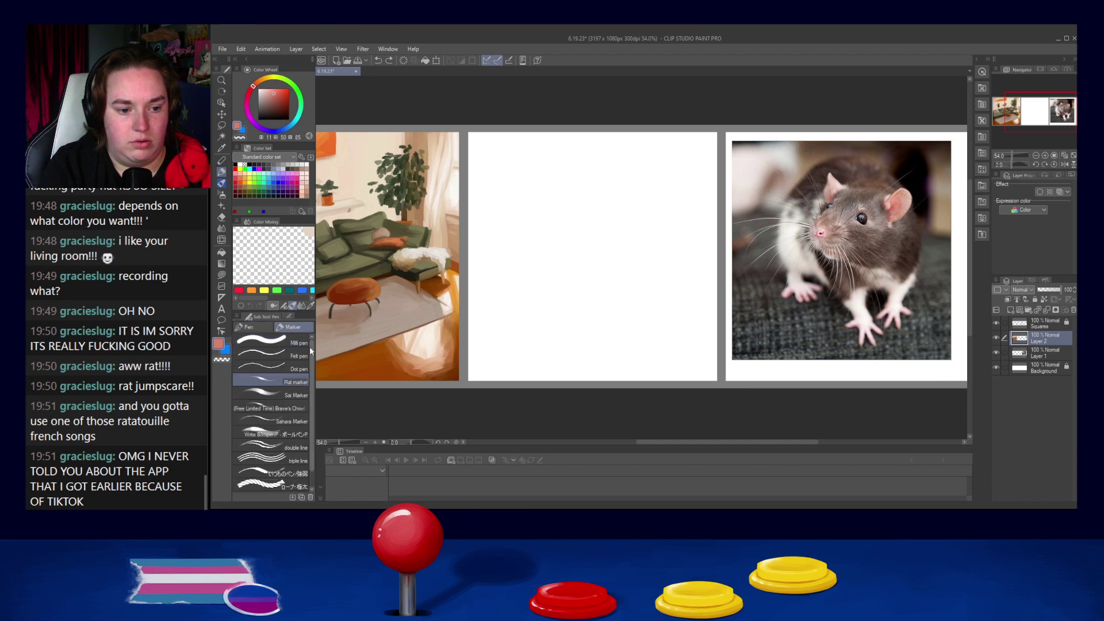
mouse_move(567, 249)
left_mouse_down()
mouse_move(575, 277)
mouse_move(582, 311)
left_mouse_up()
key("ctrl+z")
mouse_move(562, 217)
left_mouse_down()
mouse_move(554, 280)
mouse_move(612, 281)
left_mouse_up()
key("ctrl+z")
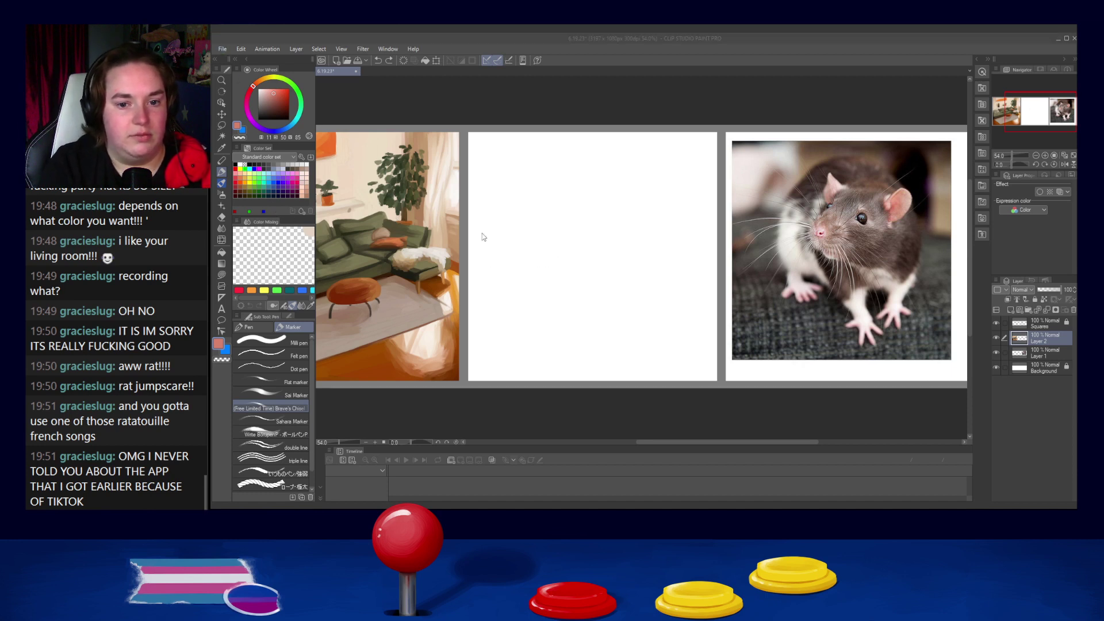
Step: Set the drawing colour to a muted blue with hue 215, saturation 32 and value 45
key("alt")
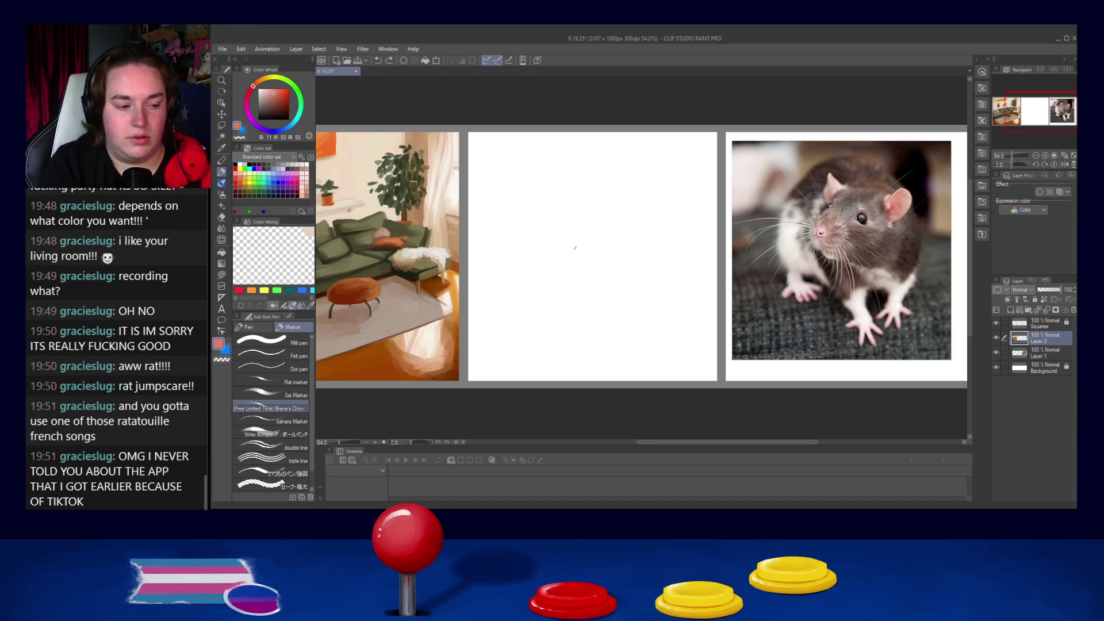
left_click(289, 127)
mouse_move(289, 127)
left_mouse_down()
mouse_move(282, 92)
mouse_move(268, 104)
left_mouse_up()
left_click(284, 128)
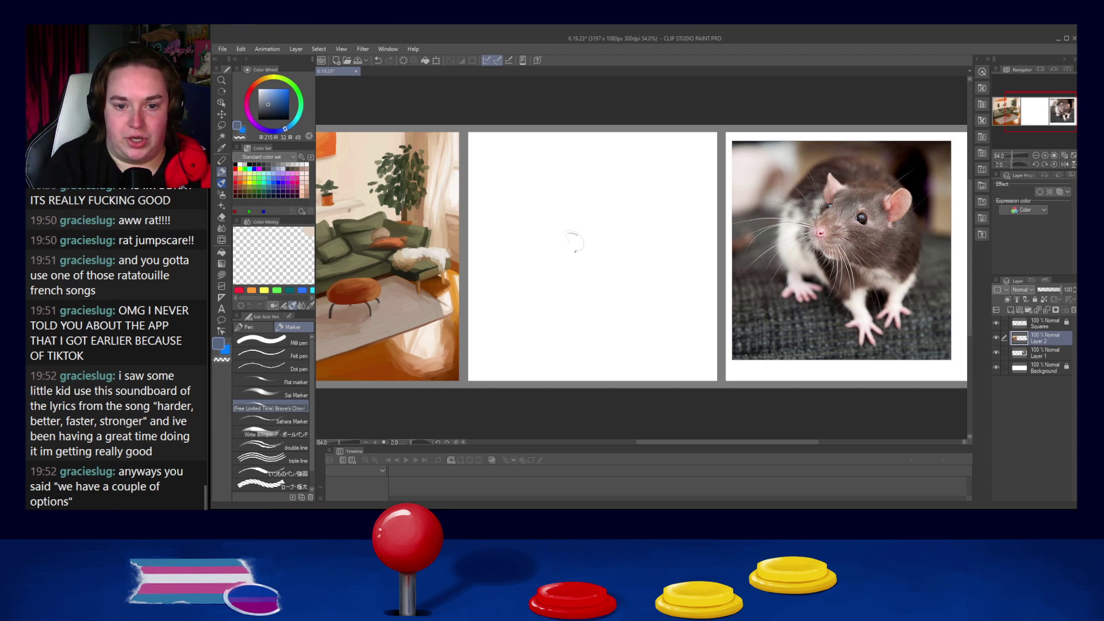
Step: Sketch the rat's rounded muzzle, chin line and sloping forehead in the middle panel with the blue marker
left_click_drag(572, 259, 590, 264)
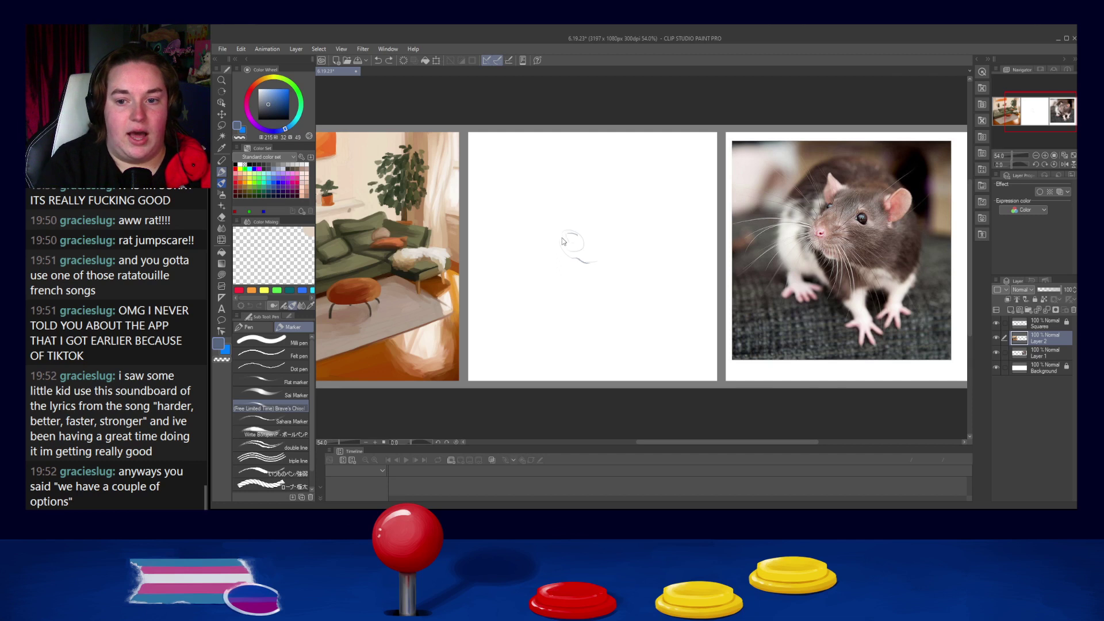
key("ctrl+z")
left_click_drag(584, 204, 561, 231)
left_click_drag(598, 194, 632, 191)
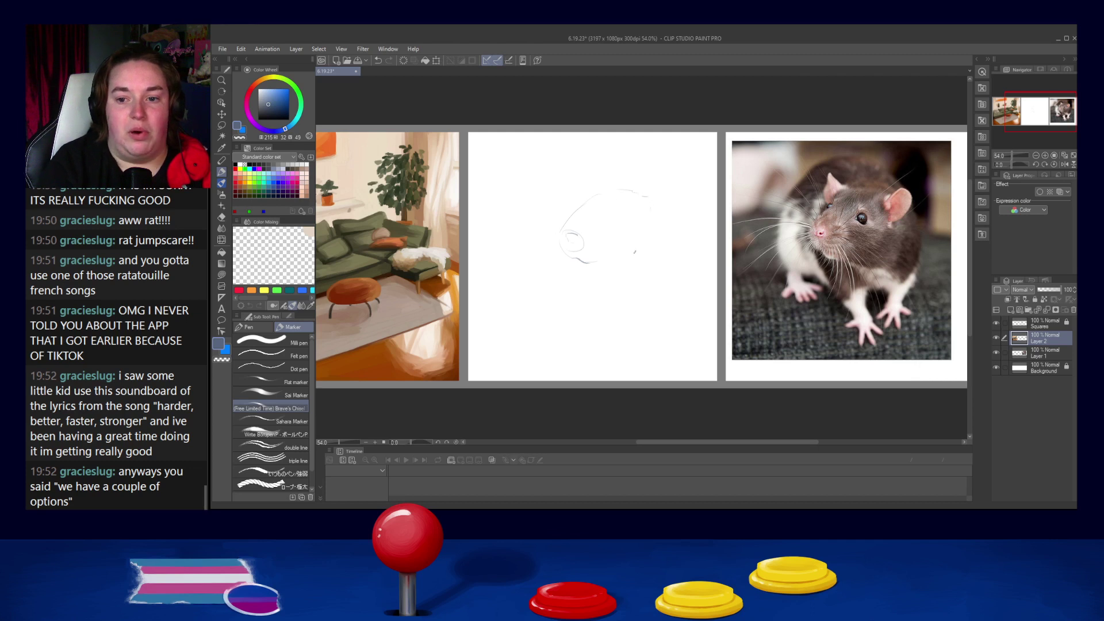
key("ctrl+z")
left_click_drag(576, 258, 598, 260)
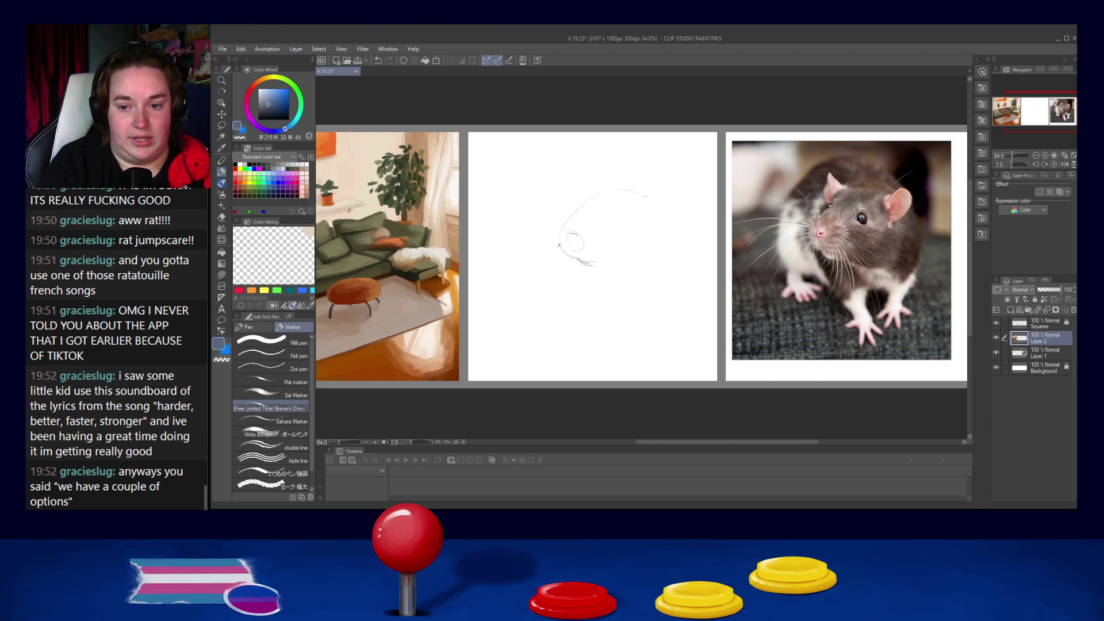
Step: Reinforce the line from the rat's snout over the top of its head with extra strokes
left_click_drag(565, 226, 577, 214)
key("ctrl+z")
key("ctrl+z")
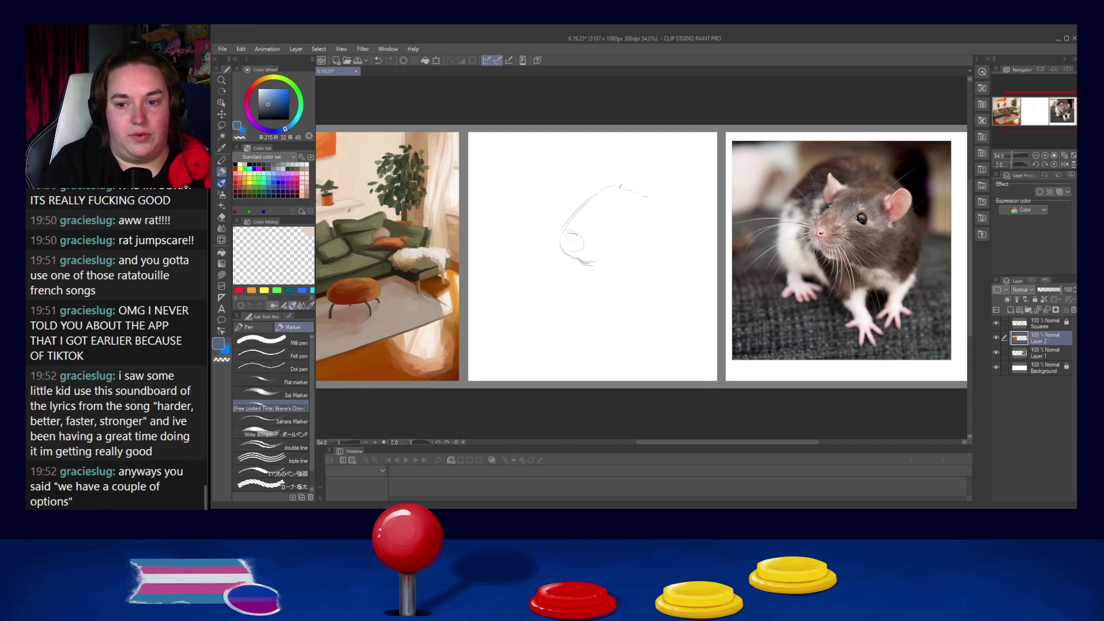
left_click_drag(596, 188, 644, 193)
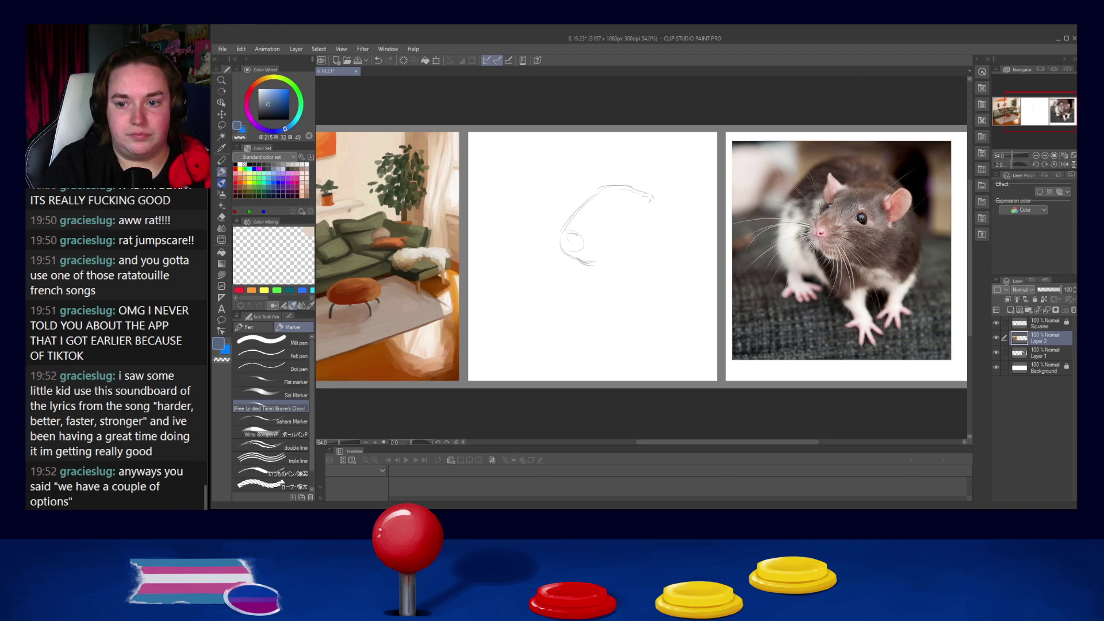
key("ctrl+z")
Step: Sketch the rat's round near ear and its inner folds at the back of the head, undoing stray strokes
mouse_move(647, 196)
left_mouse_down()
mouse_move(638, 205)
mouse_move(659, 183)
mouse_move(678, 188)
mouse_move(680, 212)
mouse_move(665, 210)
mouse_move(672, 185)
mouse_move(676, 209)
mouse_move(659, 217)
left_mouse_up()
key("ctrl+z")
key("ctrl+z")
key("ctrl+z")
key("ctrl+z")
key("ctrl+z")
key("ctrl+z")
key("ctrl+z")
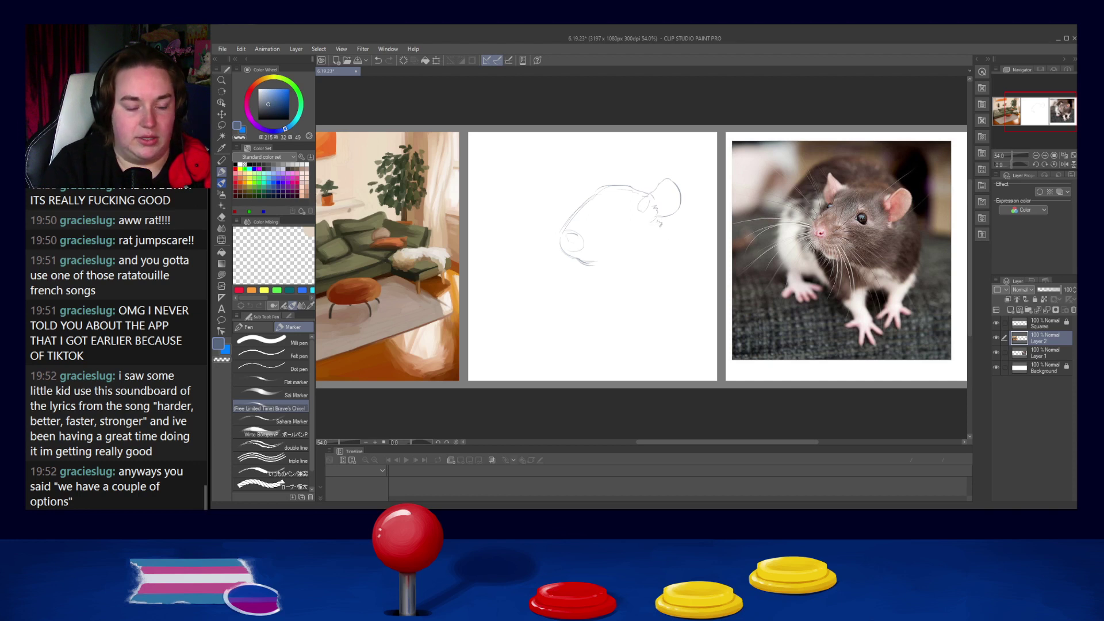
key("ctrl+z")
left_click_drag(659, 221, 662, 220)
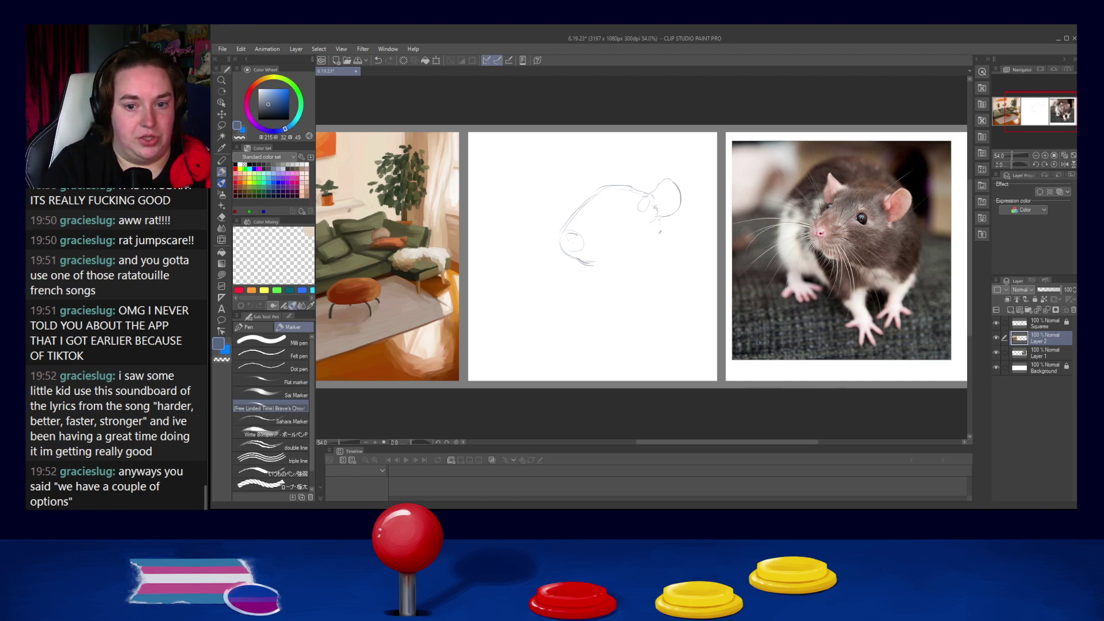
Step: Sketch the rat's body curve below the ear, and the throat line running from the chin into the front leg
mouse_move(619, 186)
left_mouse_down()
mouse_move(655, 194)
mouse_move(645, 180)
mouse_move(682, 214)
mouse_move(683, 263)
left_mouse_up()
key("ctrl+z")
key("ctrl+z")
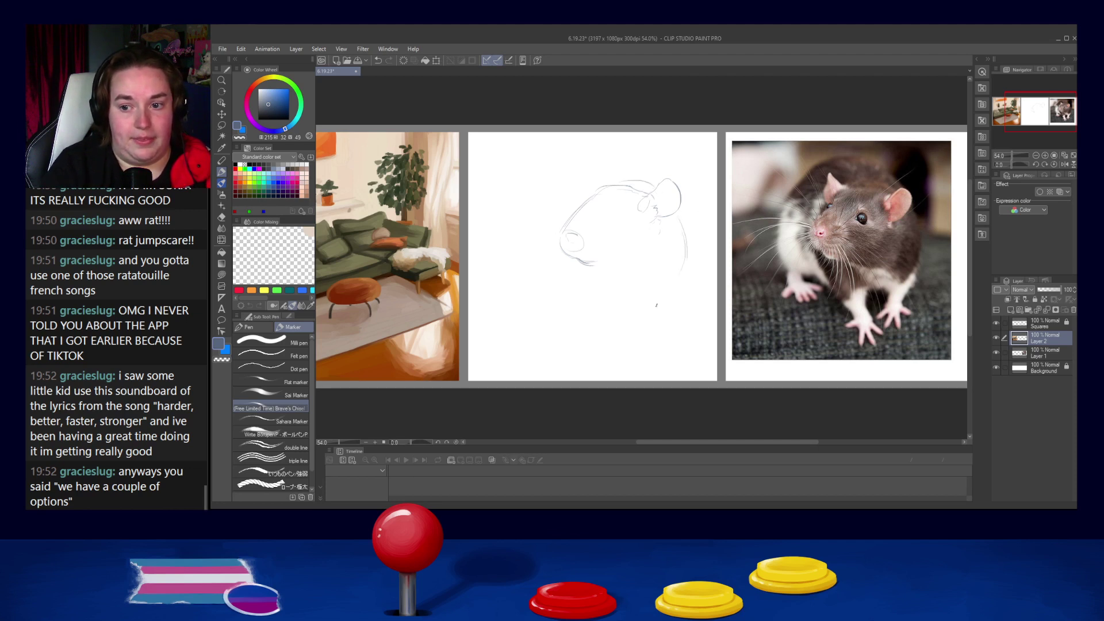
left_click_drag(604, 275, 631, 294)
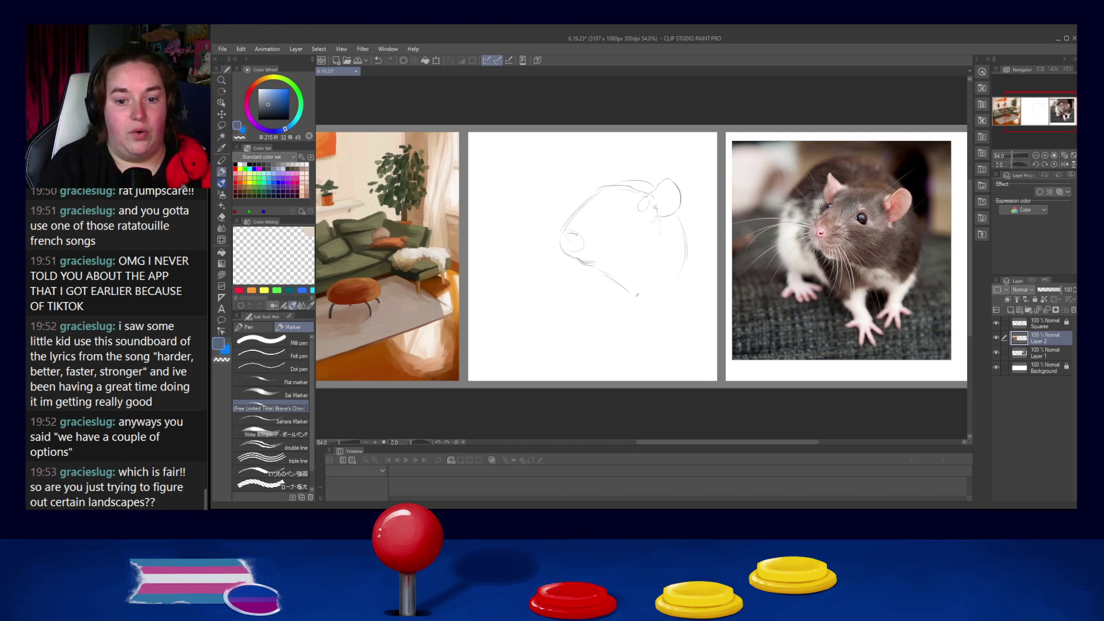
mouse_move(621, 292)
left_mouse_down()
mouse_move(640, 293)
mouse_move(642, 312)
mouse_move(632, 293)
left_mouse_up()
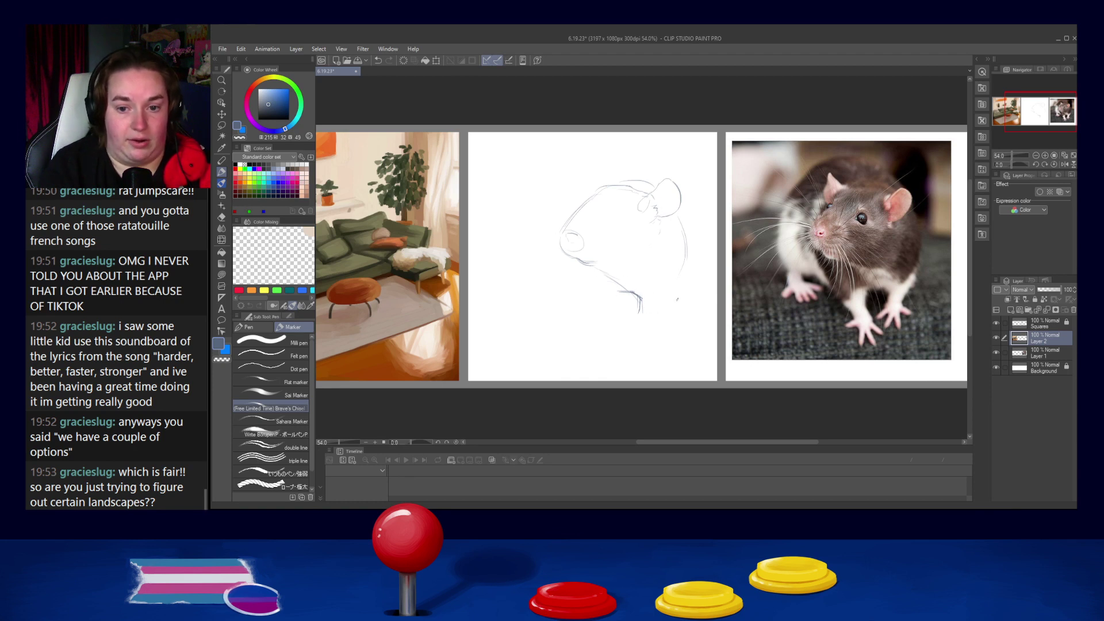
mouse_move(670, 293)
left_mouse_down()
mouse_move(660, 315)
mouse_move(621, 329)
left_mouse_up()
key("ctrl+z")
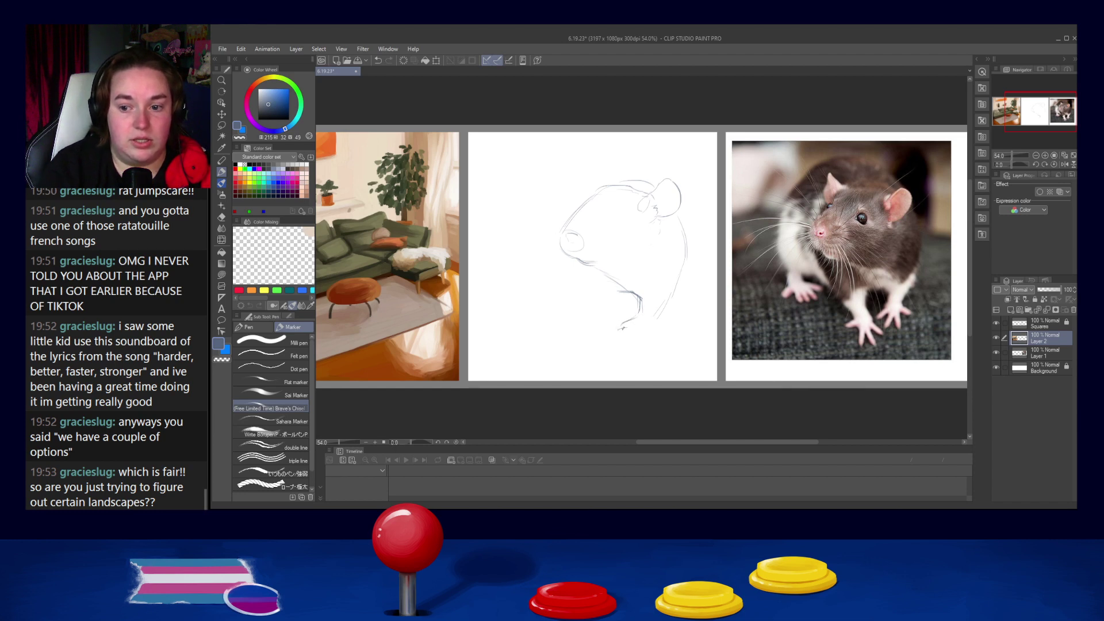
Step: Sketch the spread toes of the rat's front paw at the end of the leg
left_click_drag(638, 325, 633, 342)
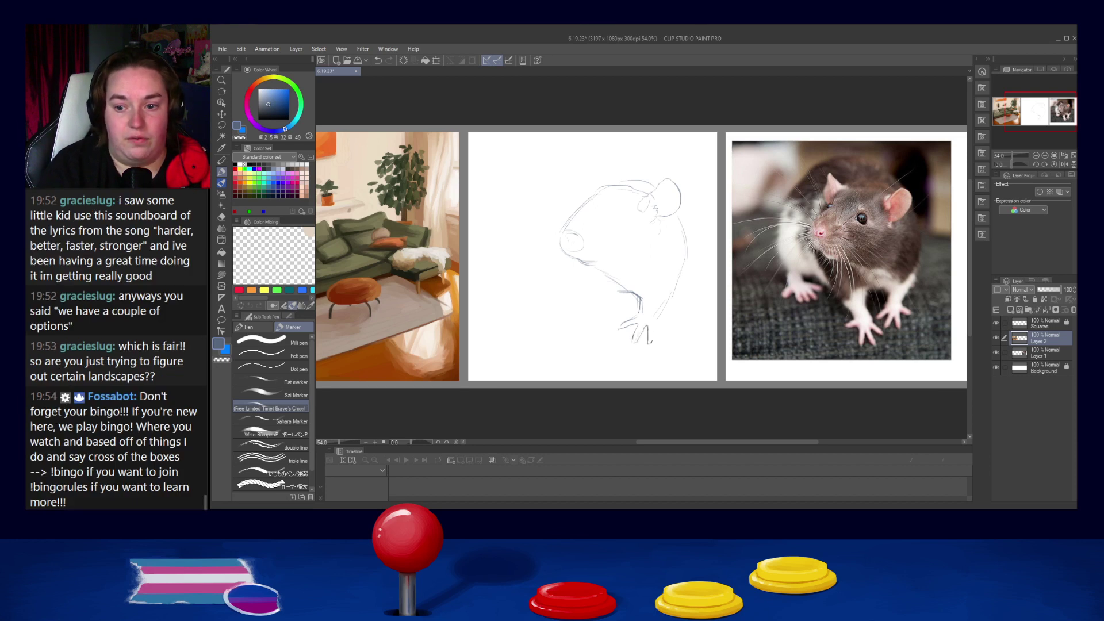
left_click_drag(655, 327, 664, 330)
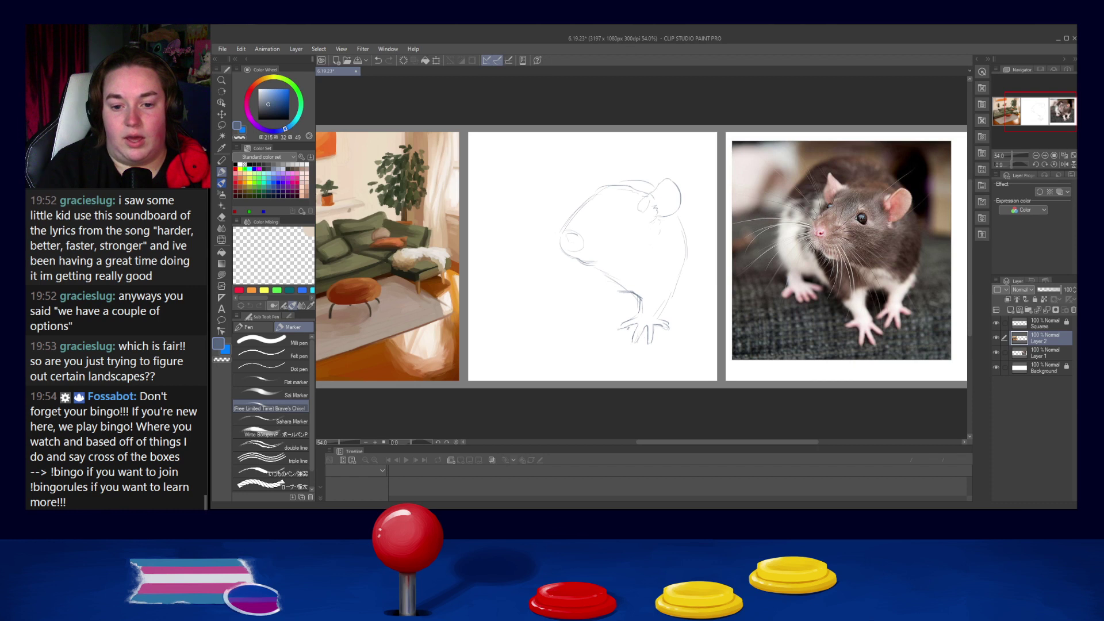
left_click_drag(624, 329, 641, 324)
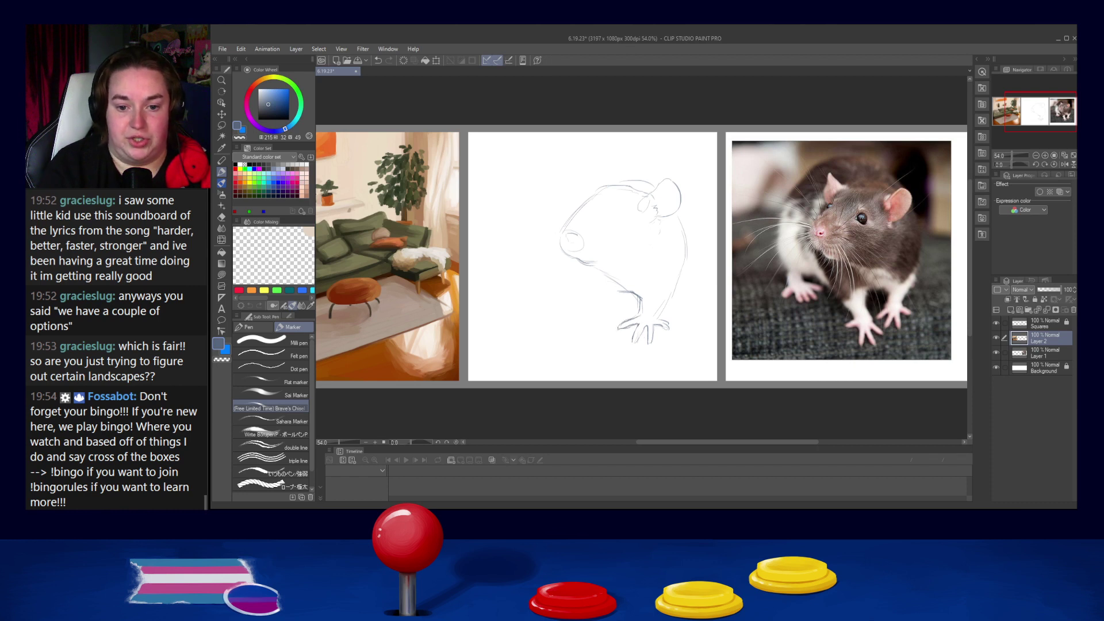
left_click_drag(645, 329, 637, 342)
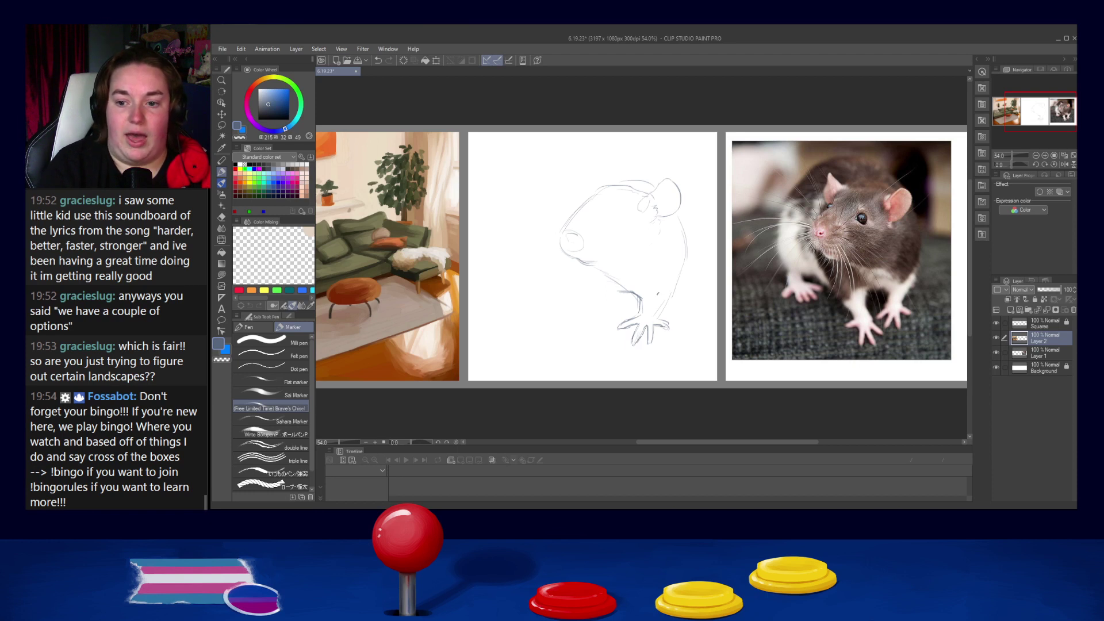
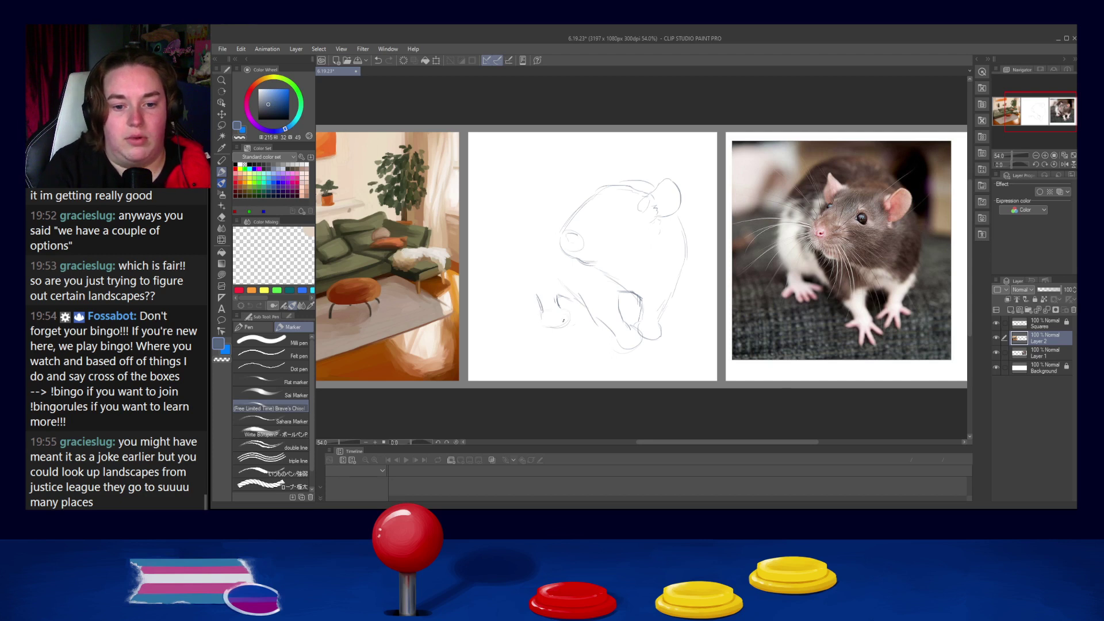
Step: Sketch the arched curve of the rat's back above its head, redrawing it slightly lower
left_click_drag(557, 160, 642, 166)
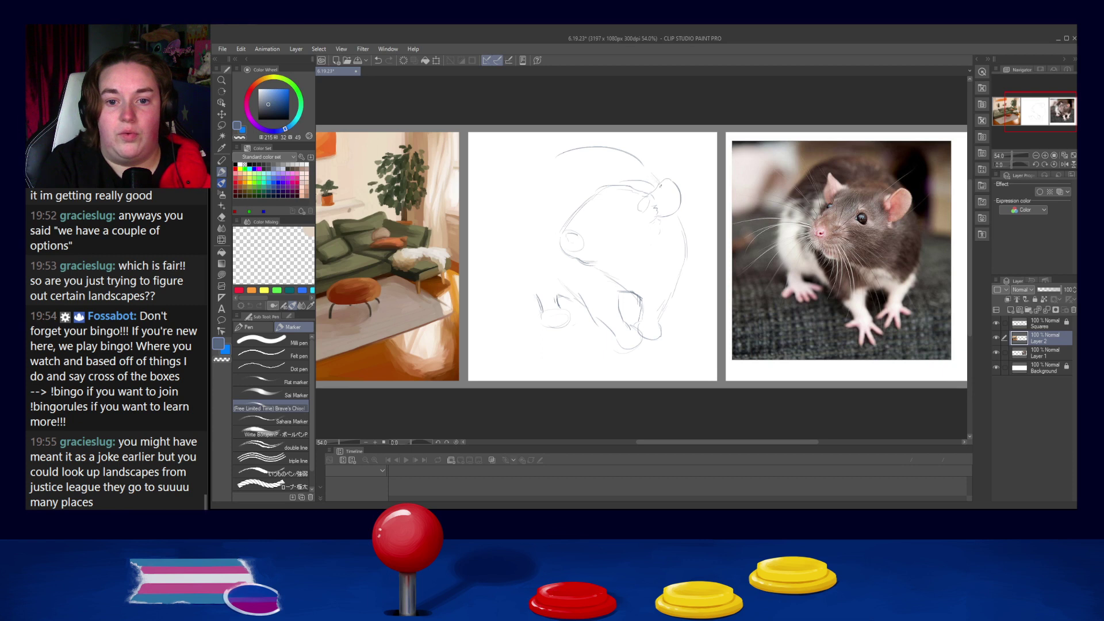
key("ctrl+z")
mouse_move(562, 167)
left_mouse_down()
mouse_move(611, 155)
mouse_move(642, 171)
left_mouse_up()
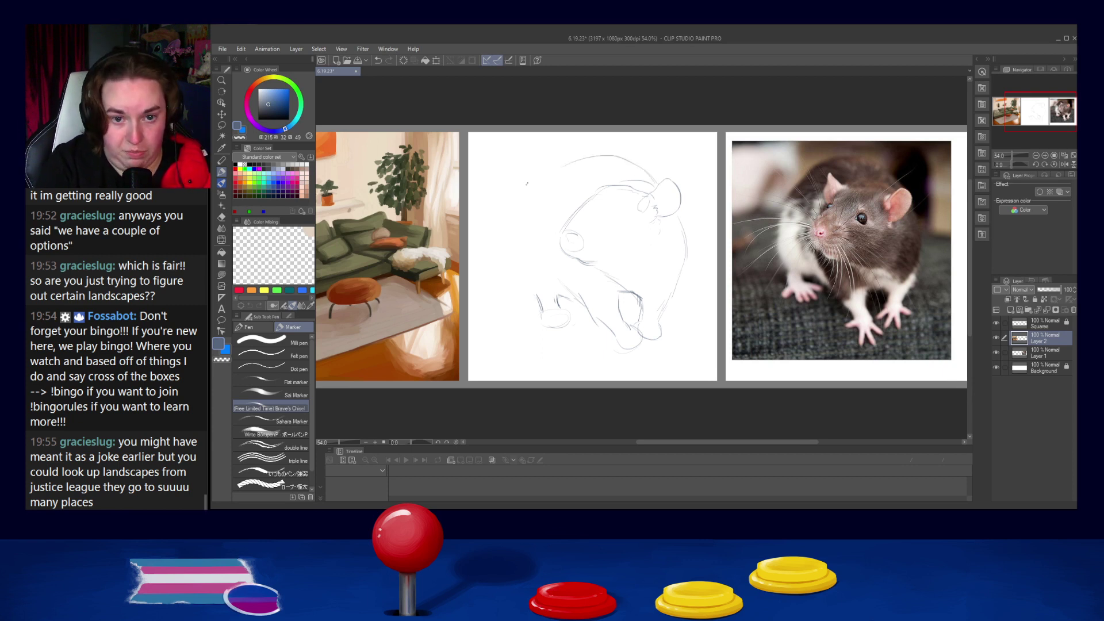
Step: Sketch the curve of the rat's rump down to the hind foot and a ragged belly line toward the front leg
left_click_drag(527, 210, 517, 249)
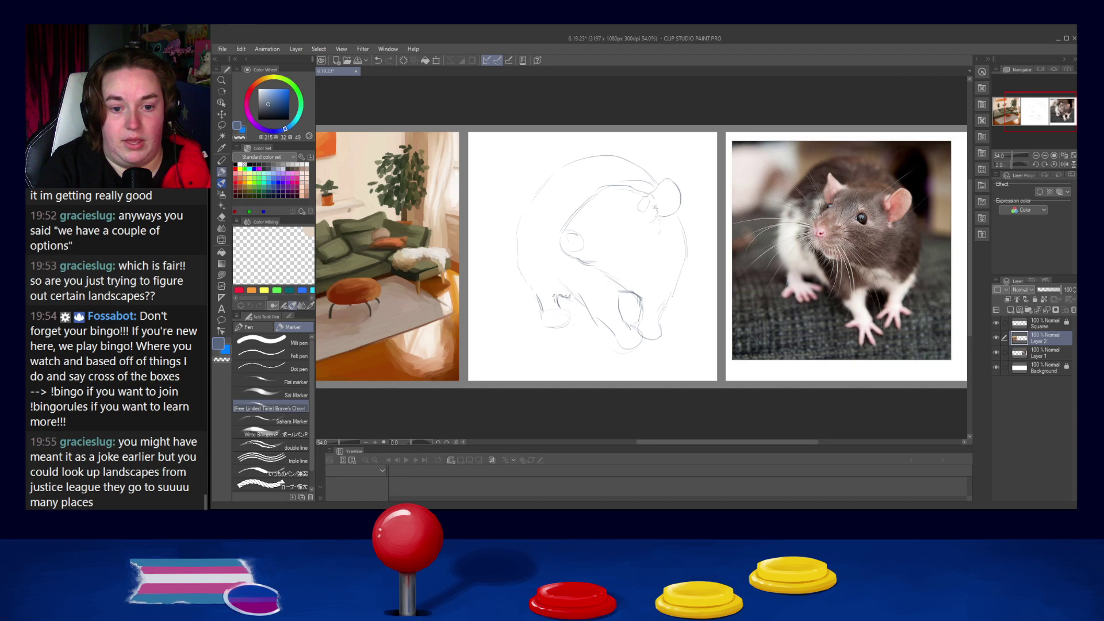
left_click_drag(562, 282, 588, 310)
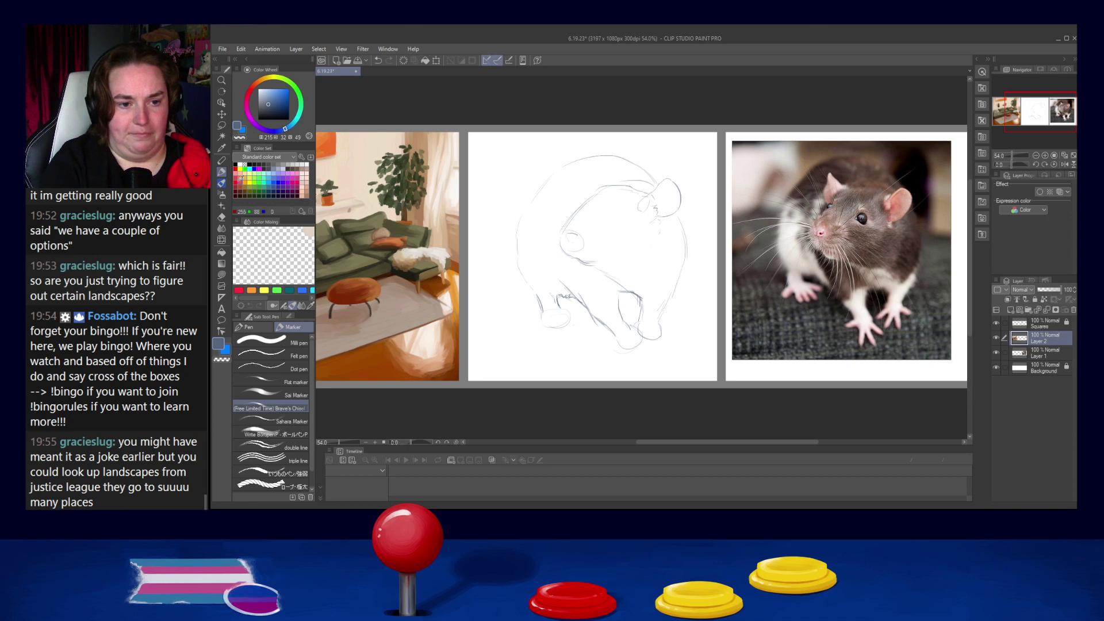
Step: Draw the nostrils inside the nose circle and strengthen the muzzle and jaw line running back toward the chest
left_click_drag(673, 444, 657, 443)
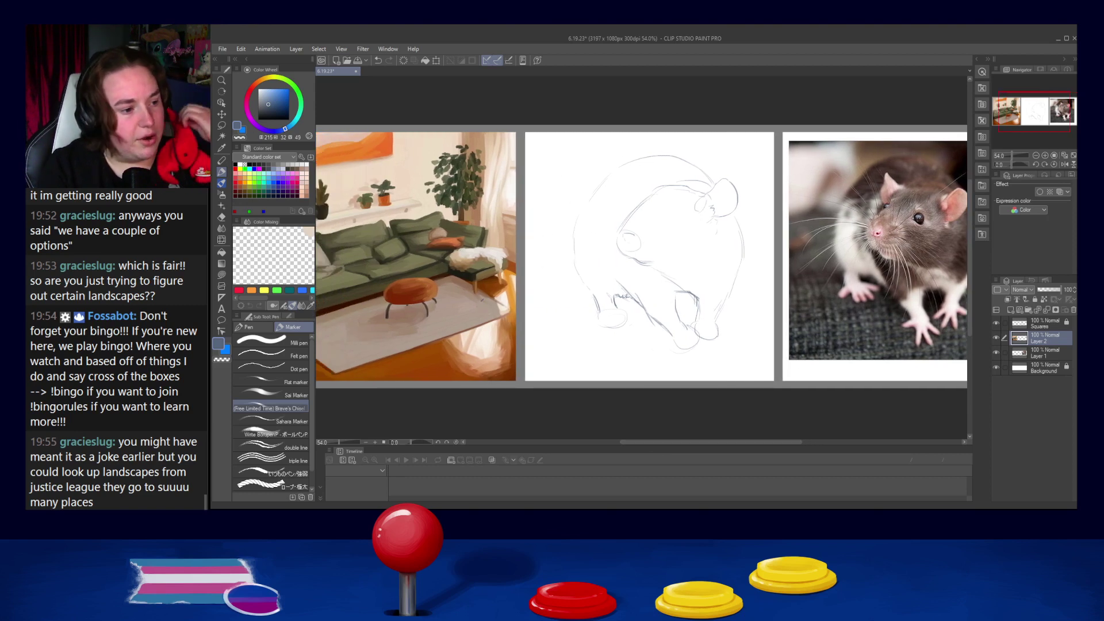
left_click_drag(728, 298, 687, 311)
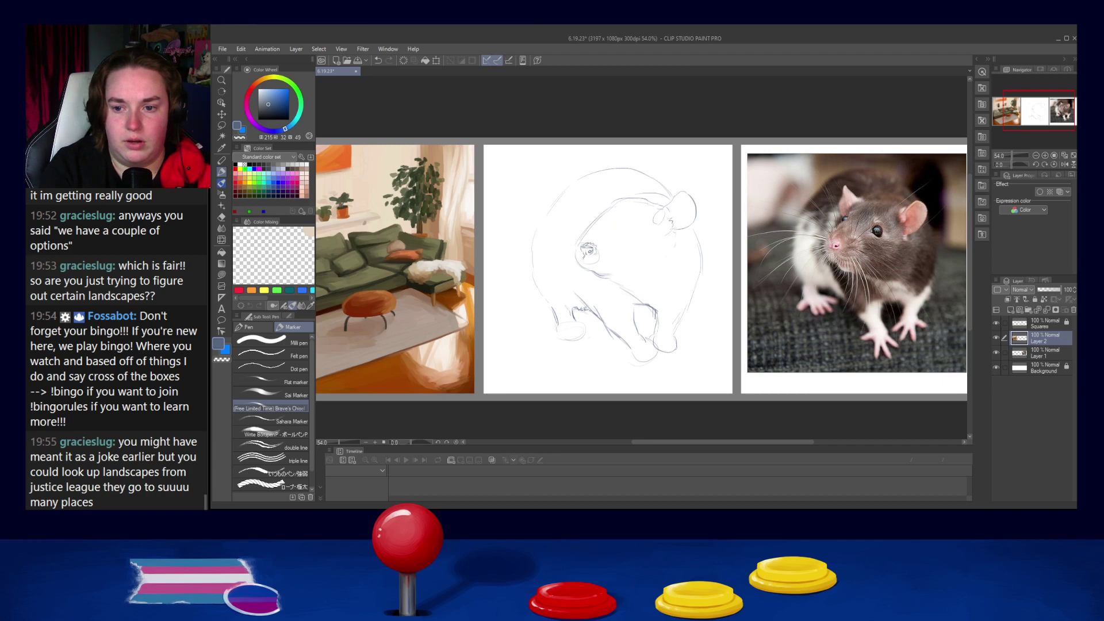
left_click_drag(593, 274, 579, 256)
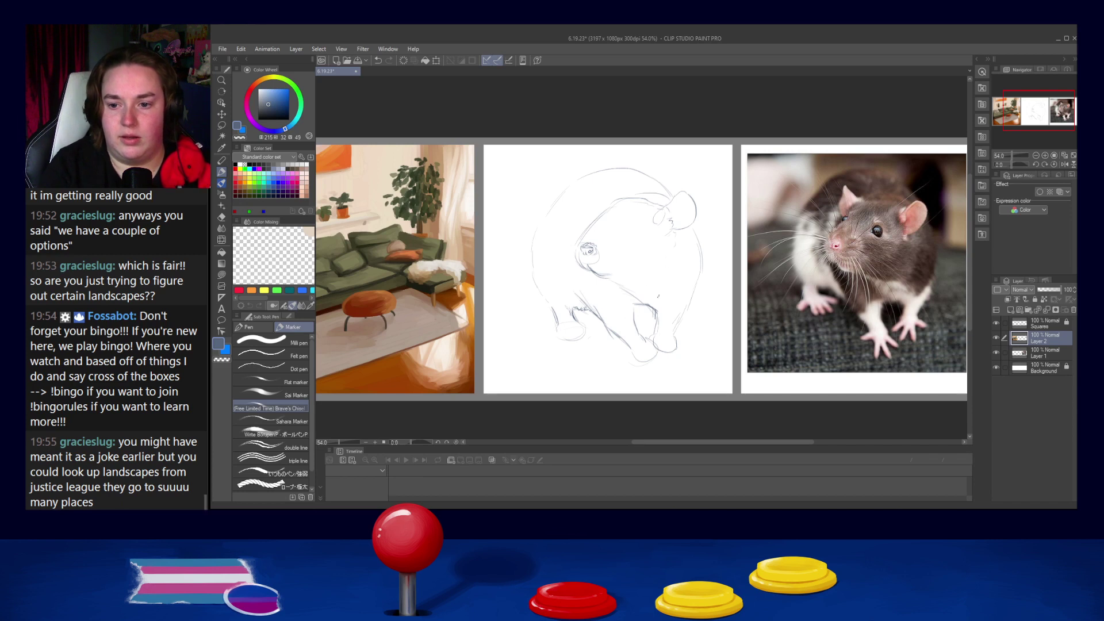
mouse_move(608, 277)
left_mouse_down()
mouse_move(668, 293)
mouse_move(669, 303)
mouse_move(691, 290)
mouse_move(665, 293)
mouse_move(692, 299)
left_mouse_up()
key("ctrl+z")
Step: Outline the body with jagged fur strokes below the near ear and over the top of the back, undoing a stray stroke near the jaw
mouse_move(688, 226)
left_mouse_down()
mouse_move(706, 264)
mouse_move(684, 313)
left_mouse_up()
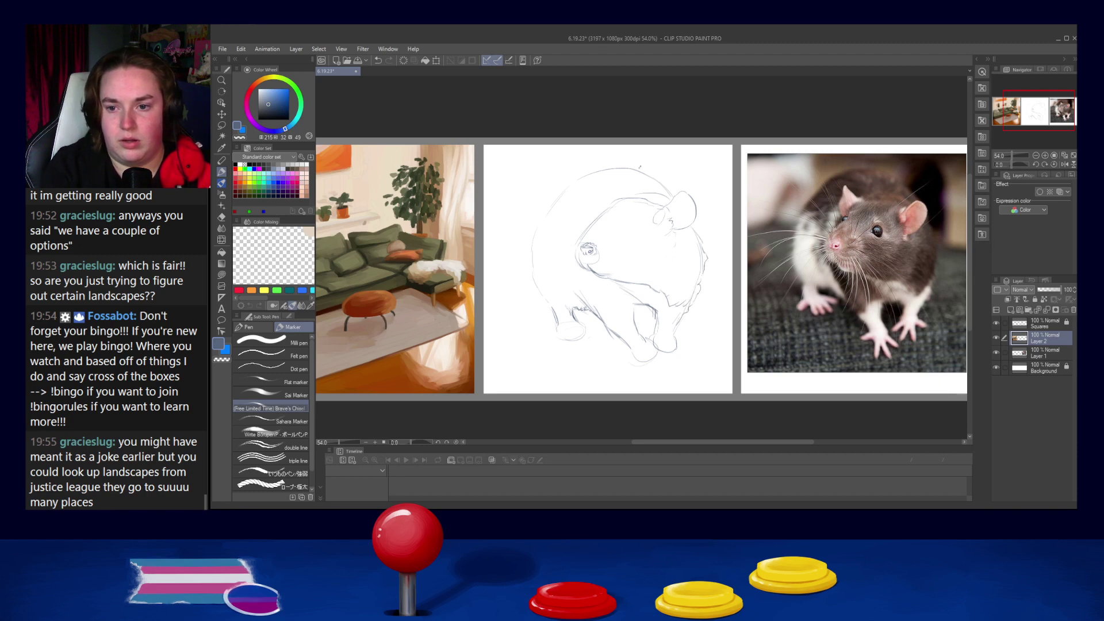
left_click_drag(651, 173, 669, 193)
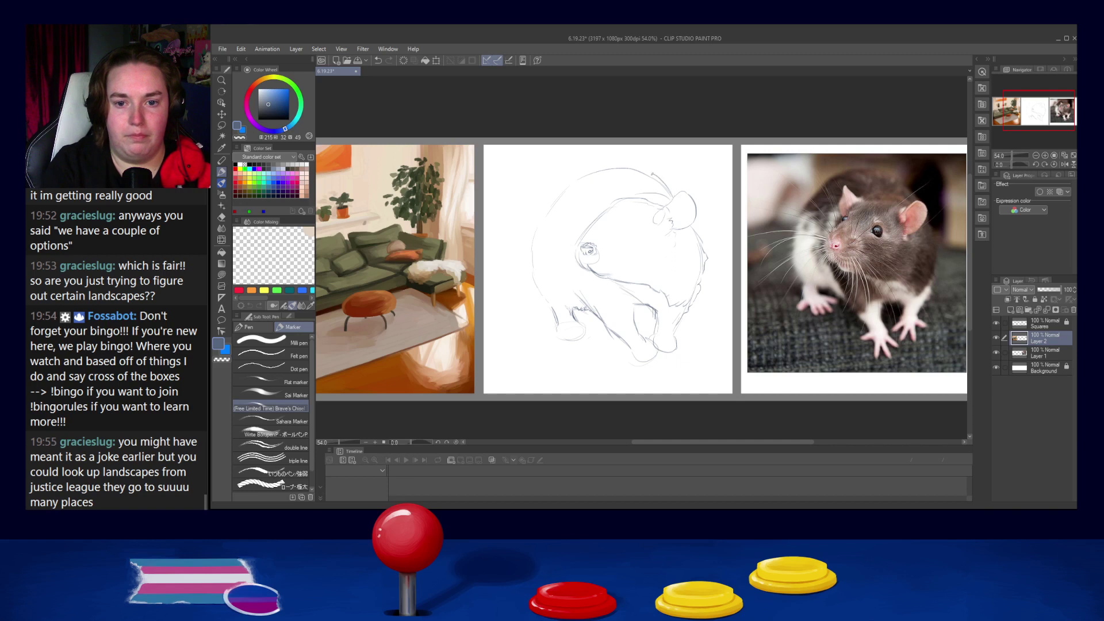
left_click_drag(621, 165, 593, 169)
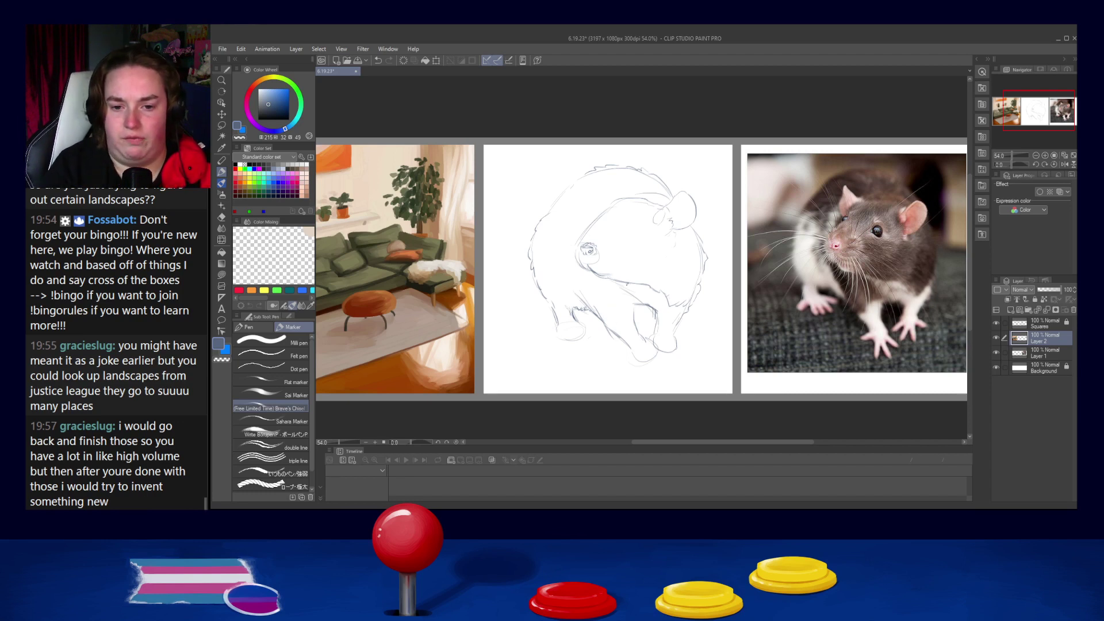
left_click_drag(616, 284, 641, 297)
key("ctrl+z")
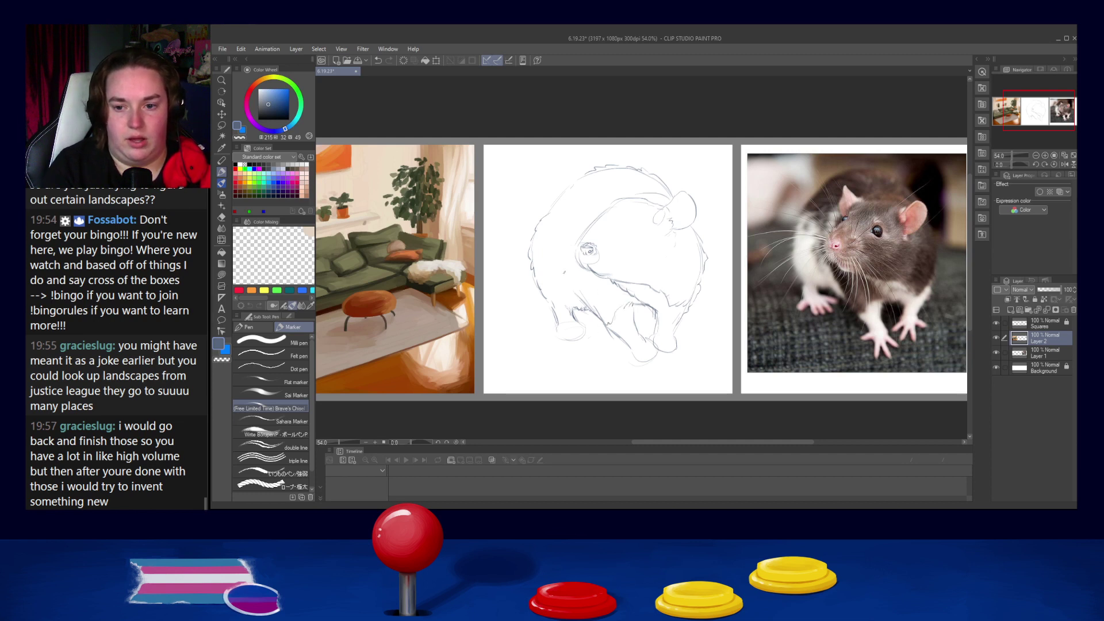
Step: Add short fur strokes across the rat's flank and along the edge between its dark and white coat
left_click_drag(558, 254, 569, 293)
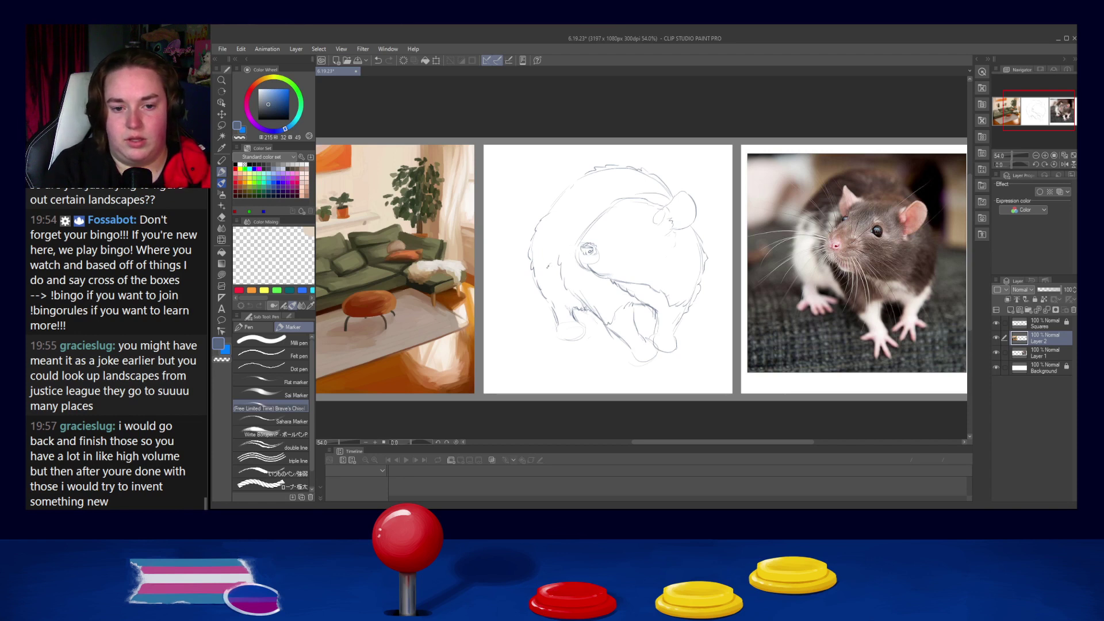
left_click_drag(550, 264, 556, 279)
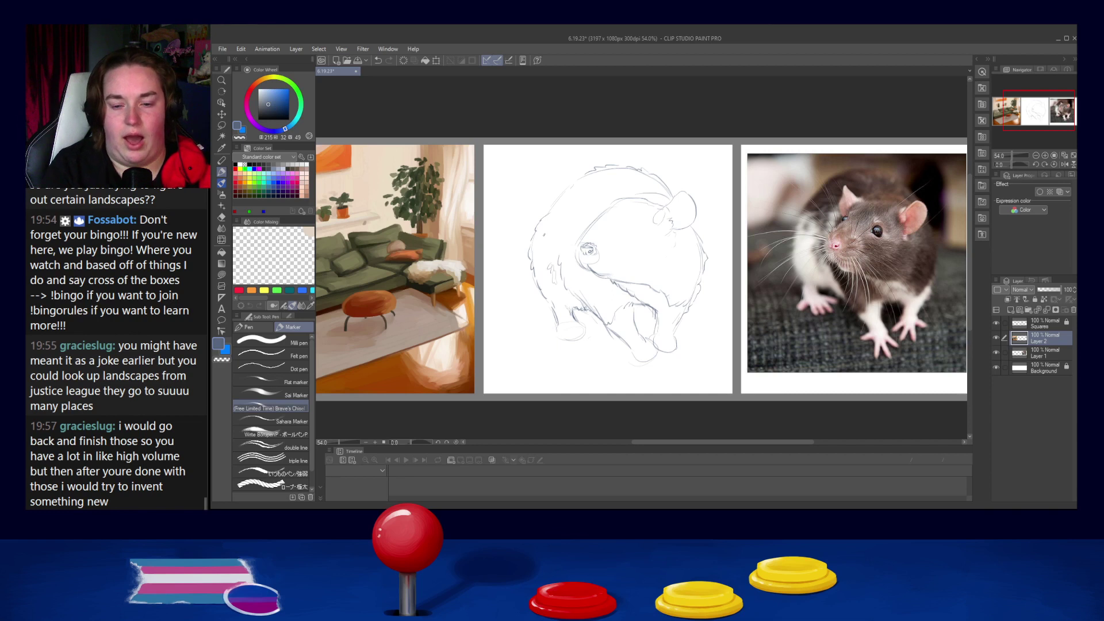
left_click_drag(550, 232, 546, 243)
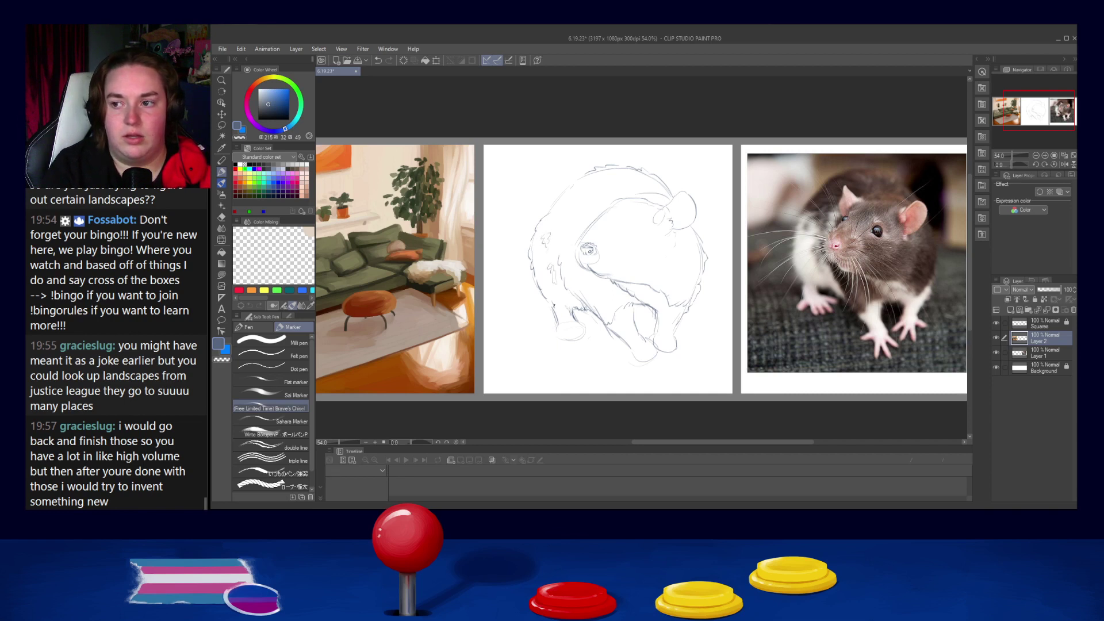
left_click_drag(538, 225, 570, 229)
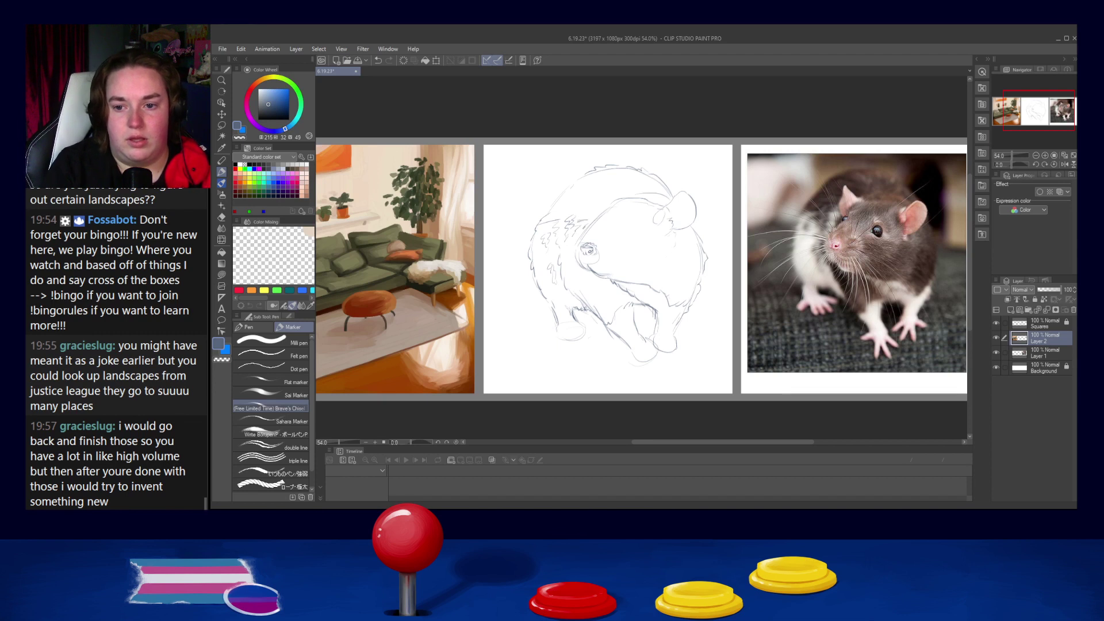
key("ctrl+z")
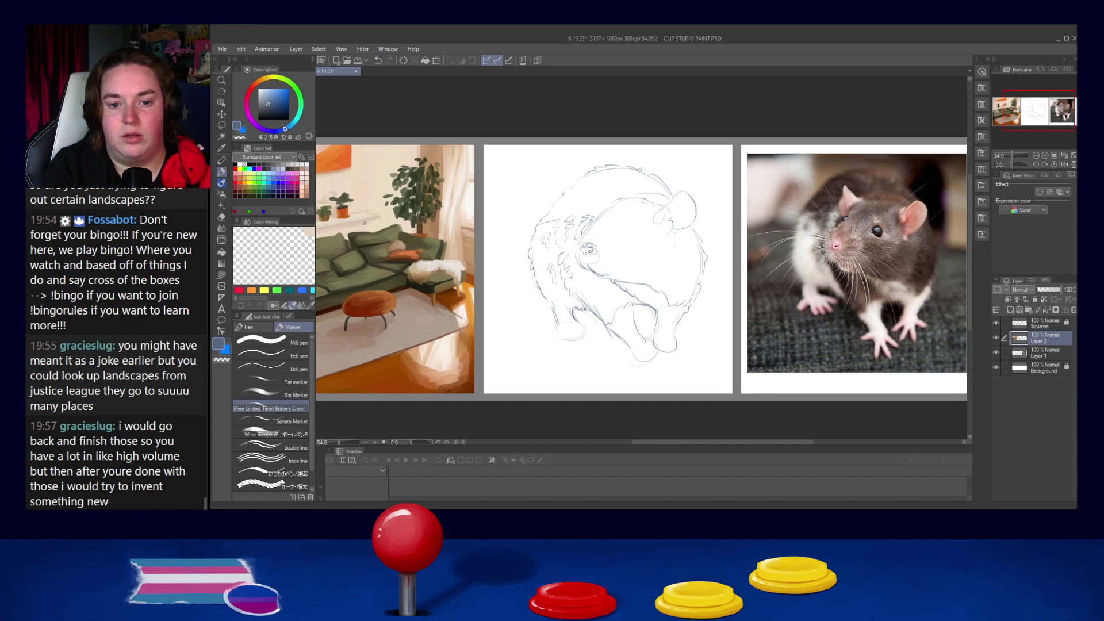
Step: Roughen the rear slope of the back with fur strokes and refine the near ear's inner folds
left_click_drag(574, 180, 546, 207)
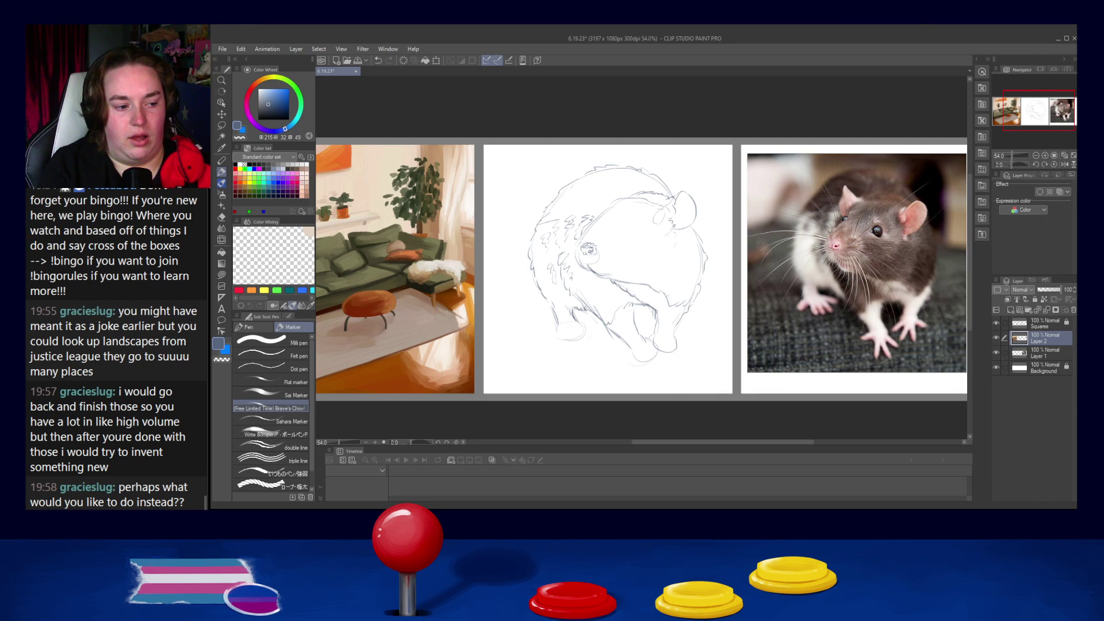
left_click_drag(674, 208, 669, 219)
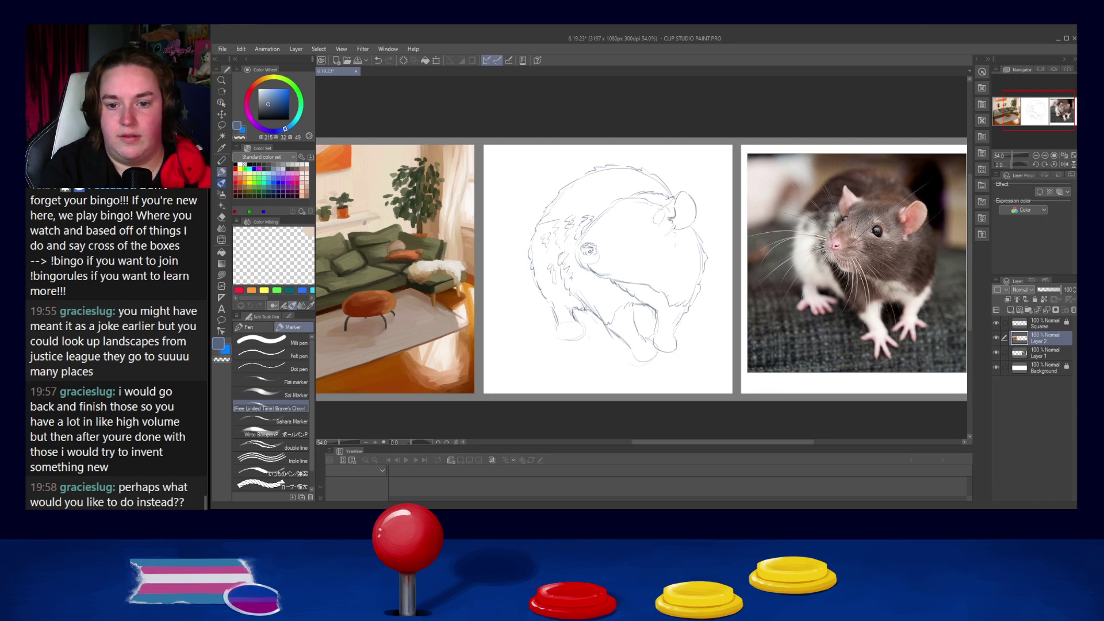
left_click_drag(684, 196, 686, 229)
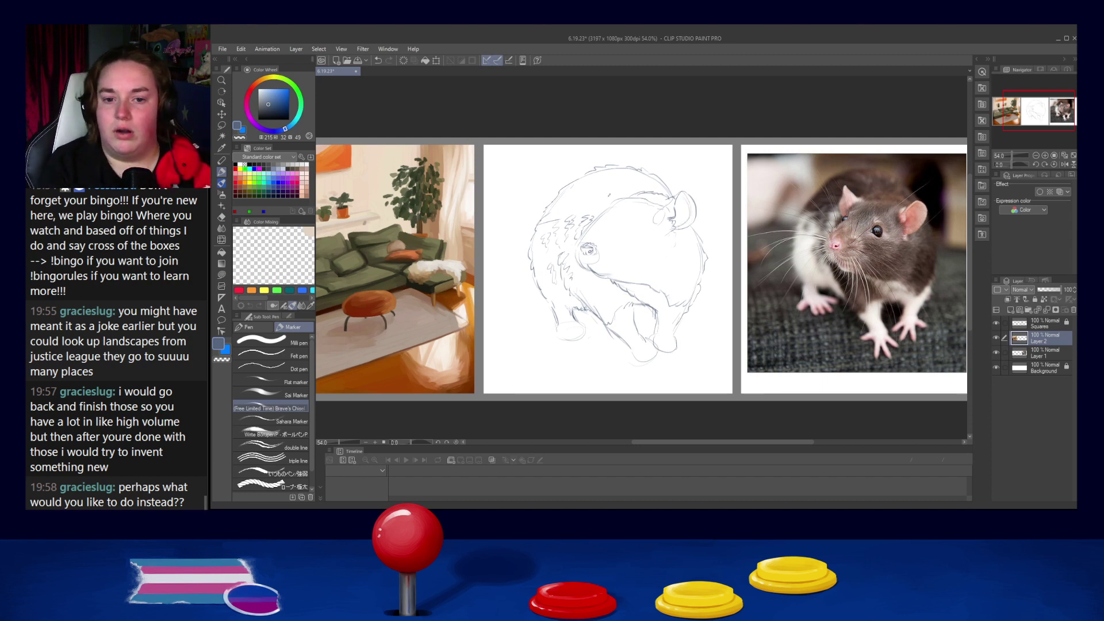
Step: Sketch the pointed far ear, both dark eyes and the mouth lines under the nose, undoing the first ear strokes
mouse_move(602, 191)
left_mouse_down()
mouse_move(618, 198)
mouse_move(601, 199)
left_mouse_up()
key("ctrl+z")
key("ctrl+z")
key("ctrl+z")
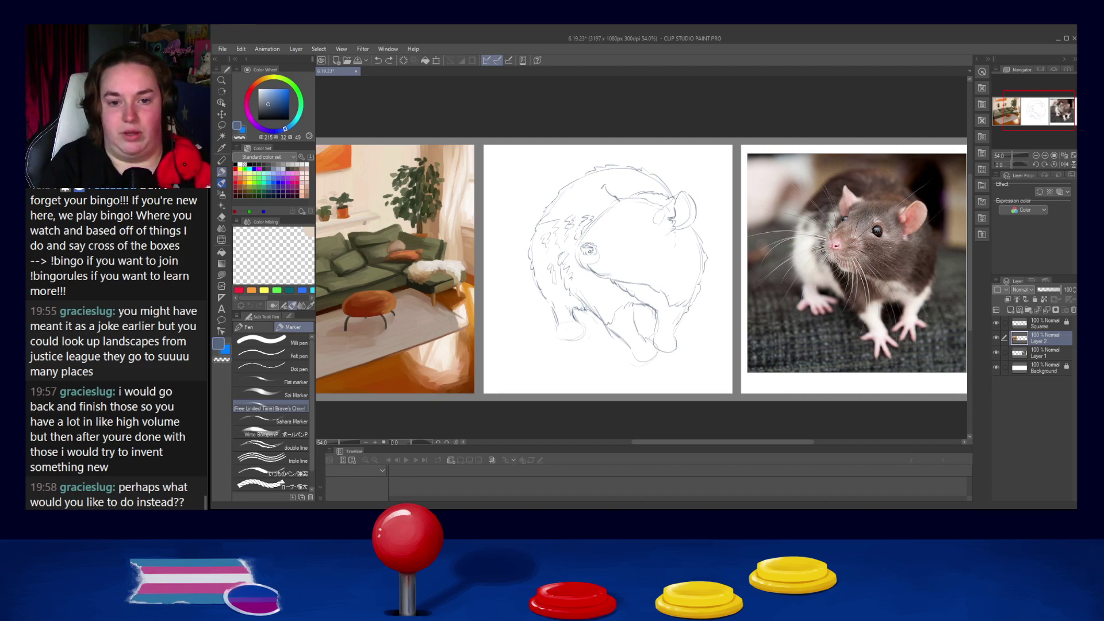
left_click_drag(602, 193, 596, 208)
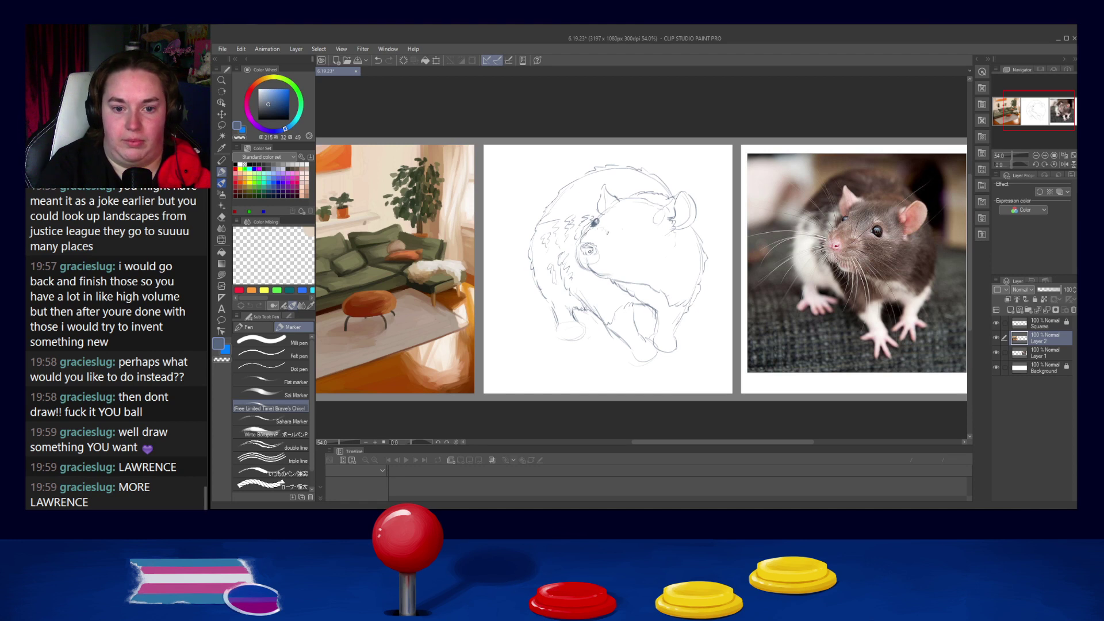
left_click_drag(589, 254, 604, 259)
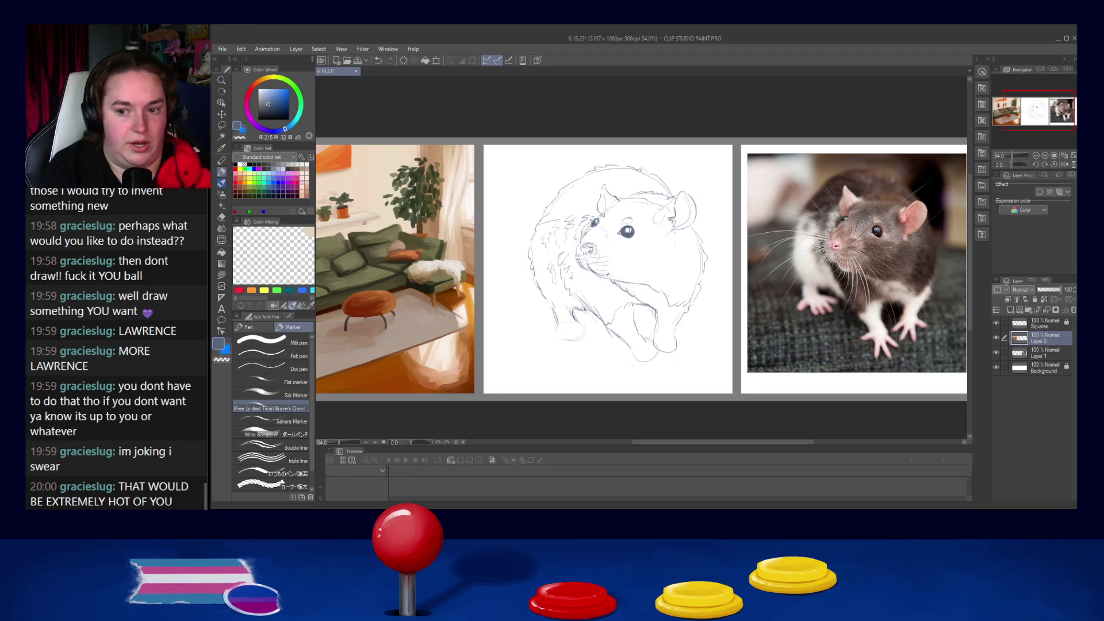
Step: Draw long curved whiskers hanging down from the muzzle across the chest and front leg, redoing misplaced ones
left_click_drag(595, 263, 563, 319)
key("ctrl+z")
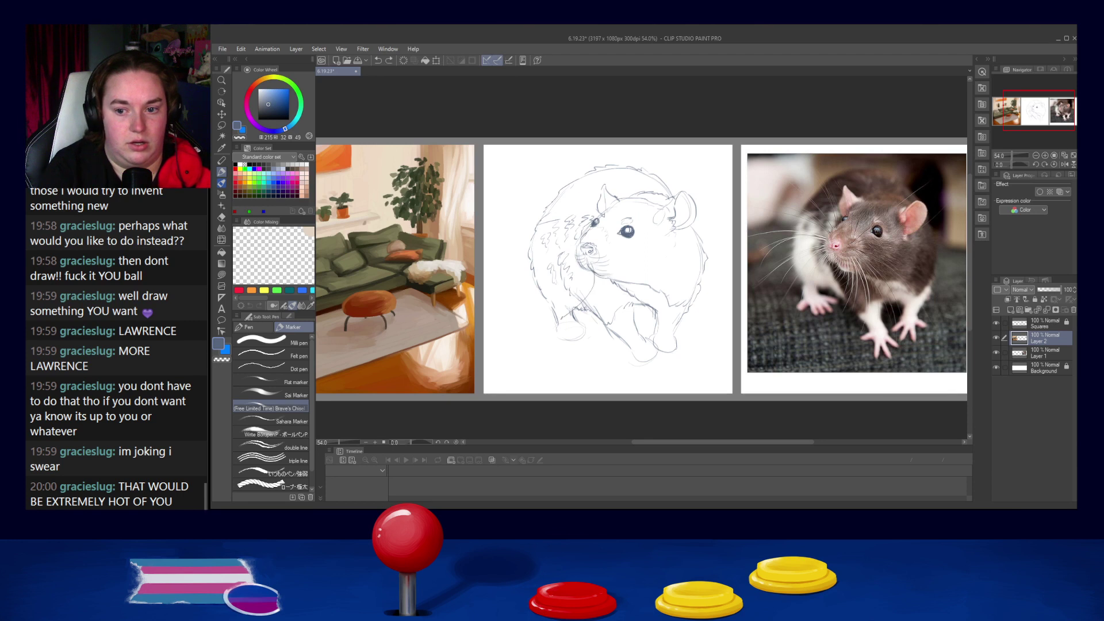
key("ctrl+z")
left_click_drag(595, 260, 574, 329)
left_click_drag(609, 260, 597, 323)
key("ctrl+z")
left_click_drag(608, 264, 602, 317)
left_click_drag(655, 259, 621, 296)
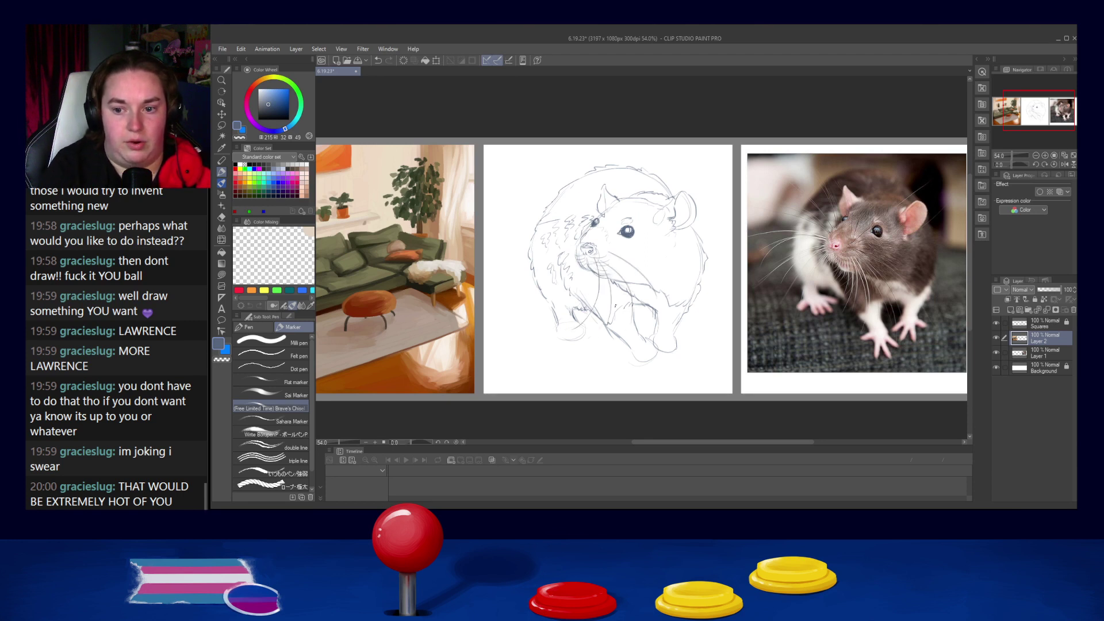
key("ctrl+z")
Step: Draw whiskers sweeping from the muzzle across the near cheek, undoing and redrawing those with the wrong curve
left_click_drag(601, 256, 643, 275)
left_click_drag(614, 245, 668, 255)
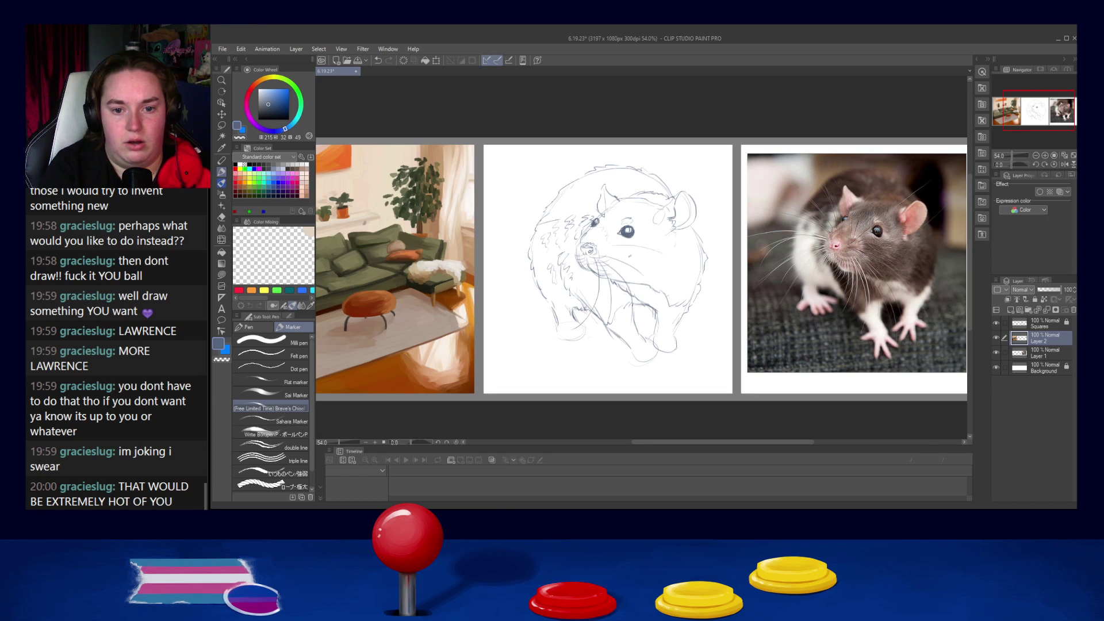
key("ctrl+z")
left_click_drag(595, 248, 689, 172)
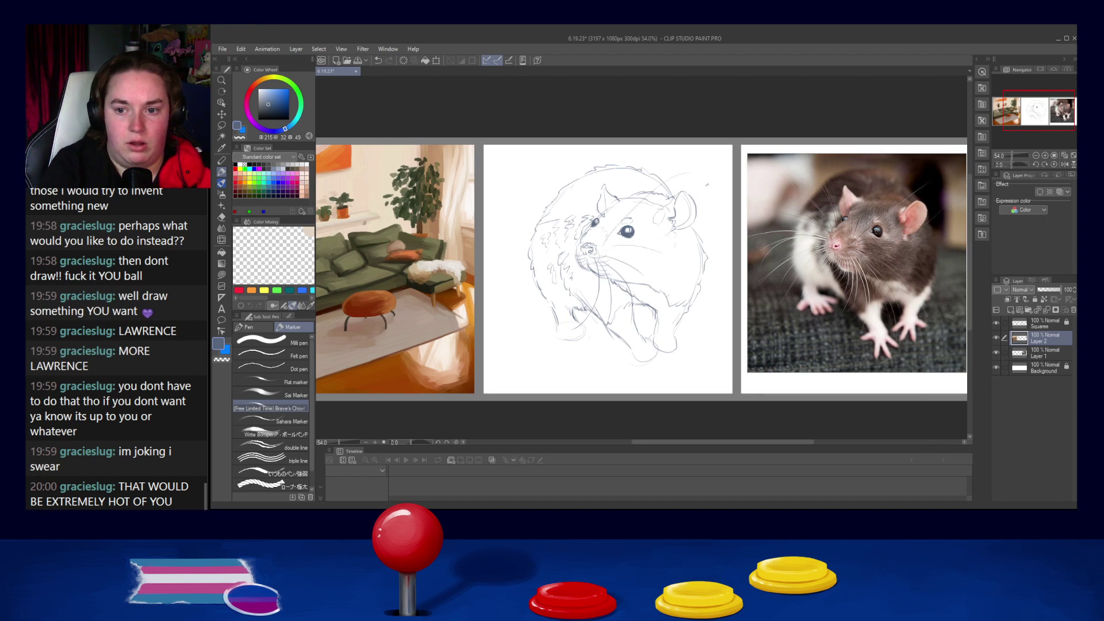
key("ctrl+z")
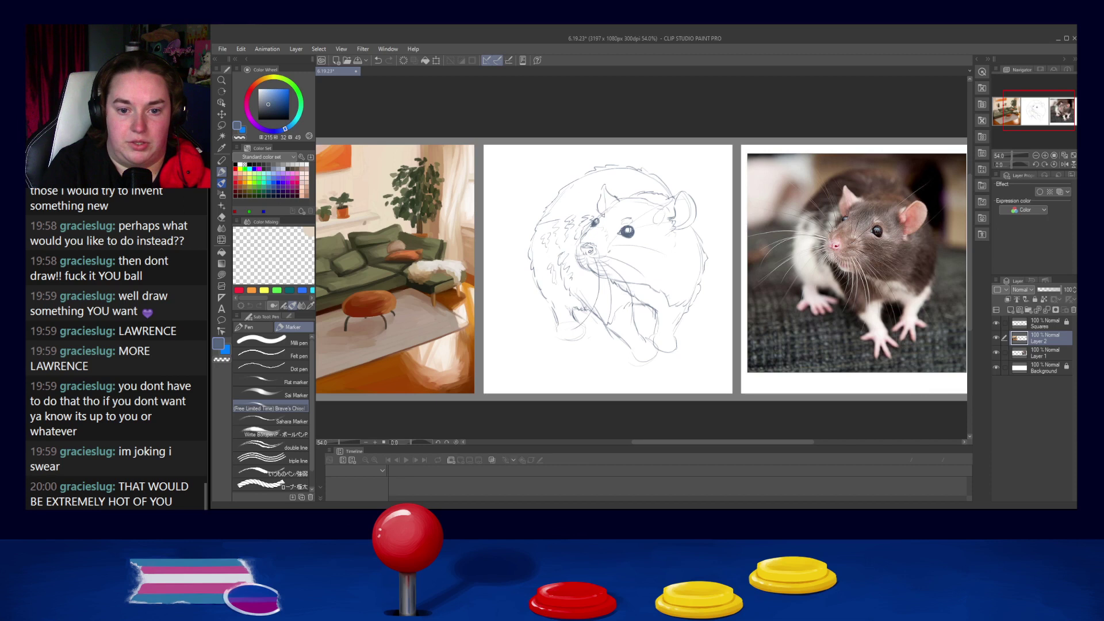
key("ctrl+z")
left_click_drag(602, 254, 675, 275)
key("ctrl+z")
left_click_drag(601, 254, 697, 251)
key("ctrl+z")
mouse_move(599, 251)
left_mouse_down()
mouse_move(681, 263)
mouse_move(694, 280)
mouse_move(661, 303)
left_mouse_up()
Step: Draw long whiskers fanning out from the far side of the snout over the flank and past the body outline
mouse_move(577, 253)
left_mouse_down()
mouse_move(515, 240)
mouse_move(484, 310)
left_mouse_up()
key("ctrl+z")
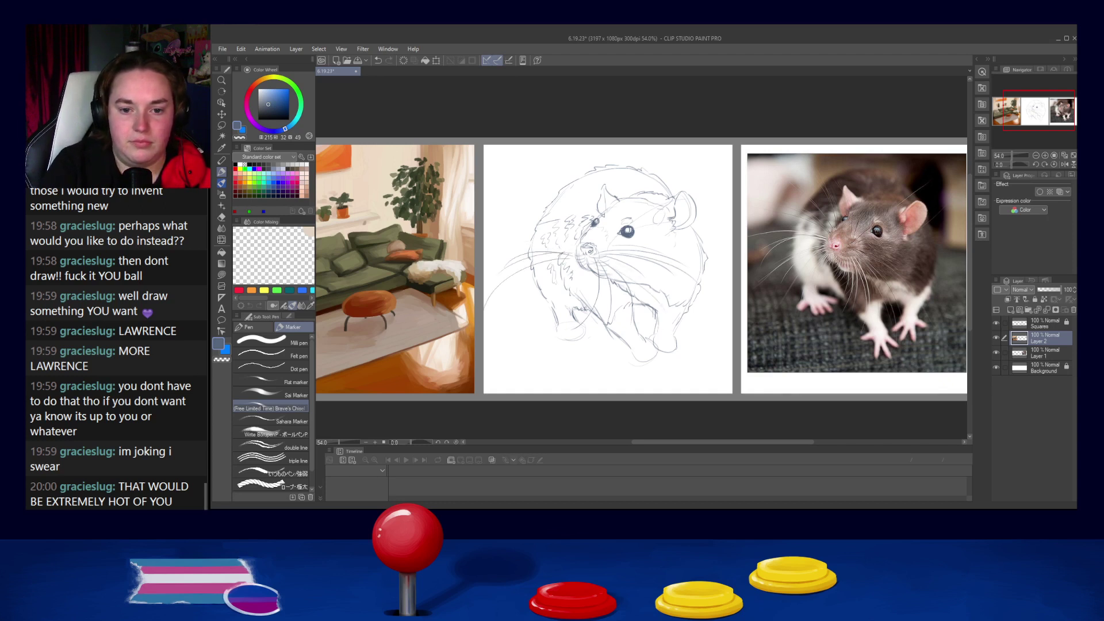
left_click_drag(580, 249, 523, 221)
left_click_drag(574, 252, 502, 228)
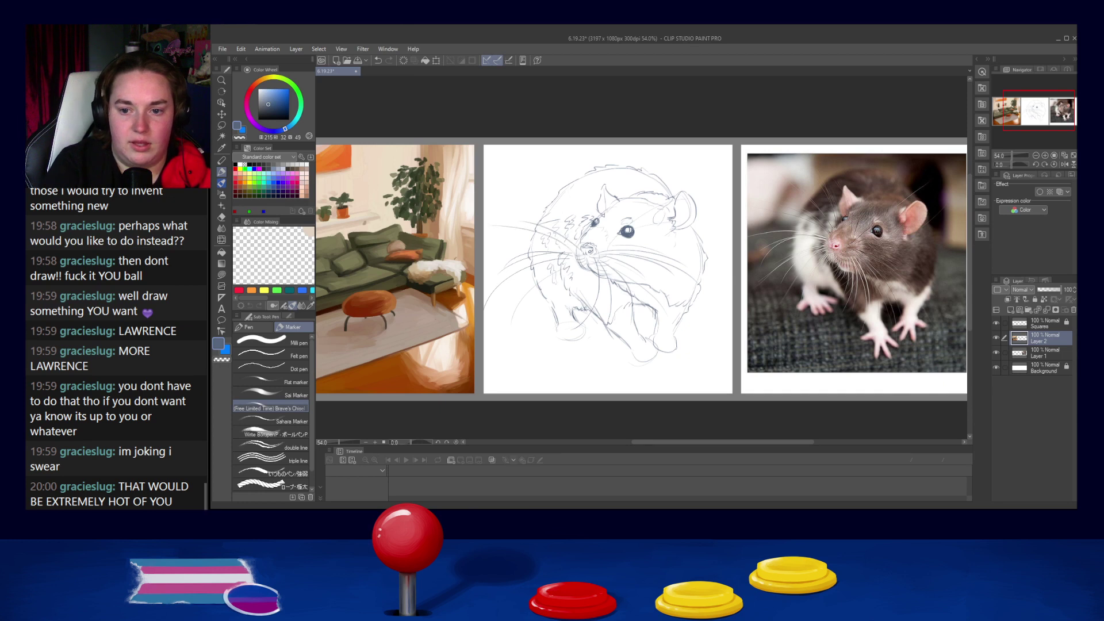
left_click_drag(568, 253, 509, 239)
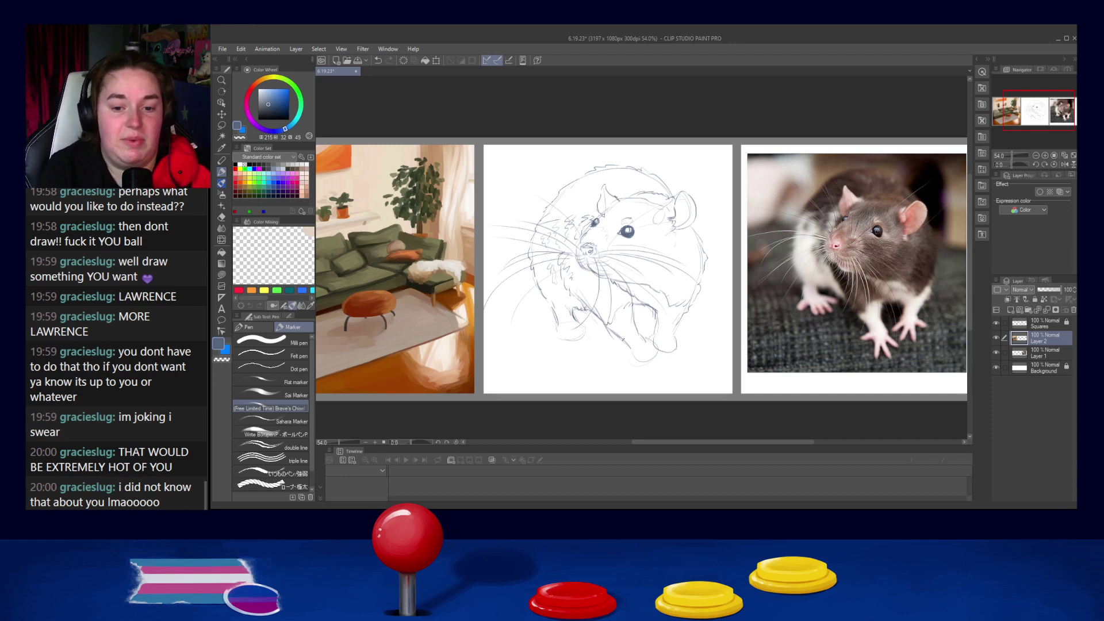
Step: Redraw the foremost front paw with separate spread toes, undoing and retrying the toe strokes
left_click_drag(620, 357, 630, 346)
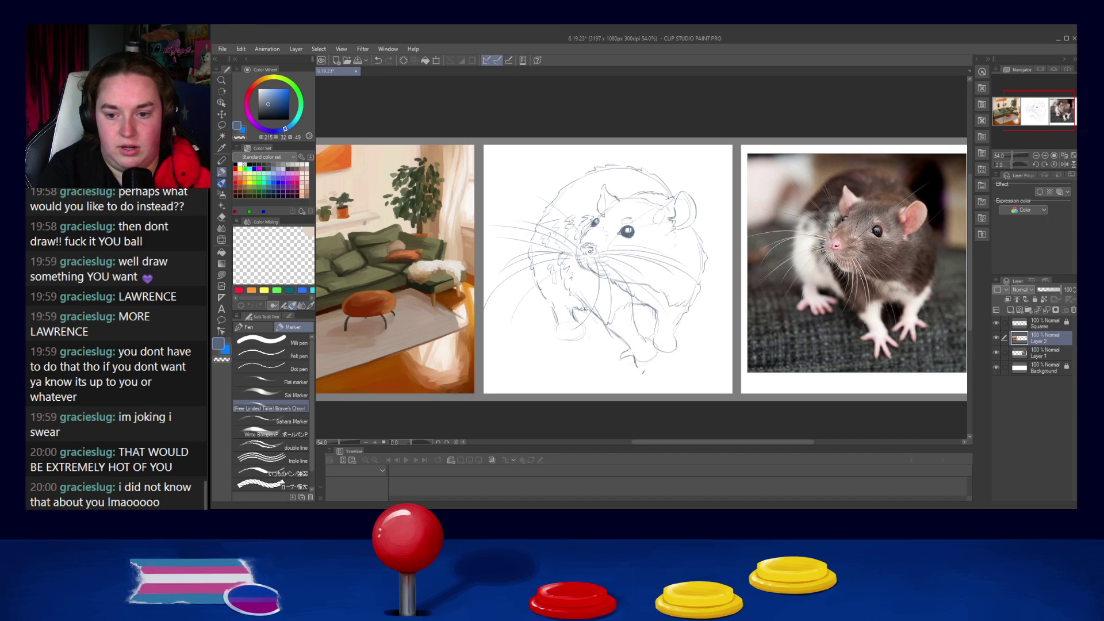
left_click_drag(633, 358, 637, 369)
key("ctrl+z")
key("ctrl+z")
mouse_move(643, 361)
left_mouse_down()
mouse_move(639, 374)
mouse_move(650, 373)
left_mouse_up()
key("ctrl+z")
key("ctrl+z")
key("ctrl+z")
mouse_move(635, 361)
left_mouse_down()
mouse_move(642, 375)
mouse_move(660, 358)
left_mouse_up()
key("ctrl+z")
key("ctrl+z")
key("ctrl+z")
key("ctrl+z")
key("ctrl+z")
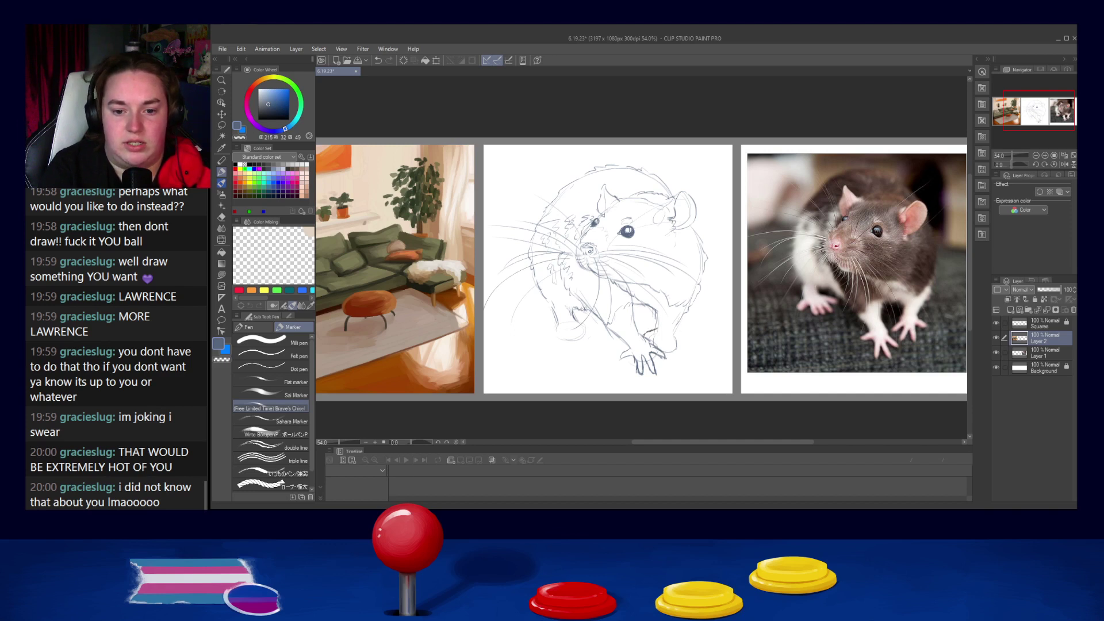
Step: Draw the spread toes and claws of the second front paw, undoing and retrying strokes on both neighbouring front paws
left_click_drag(646, 337, 659, 331)
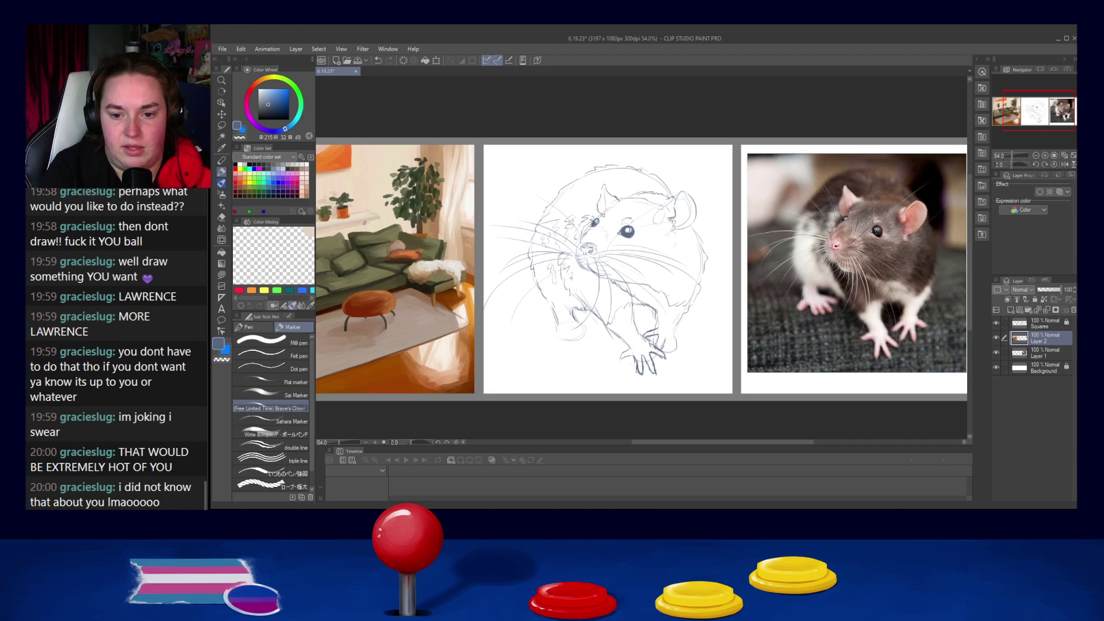
left_click_drag(664, 347, 665, 339)
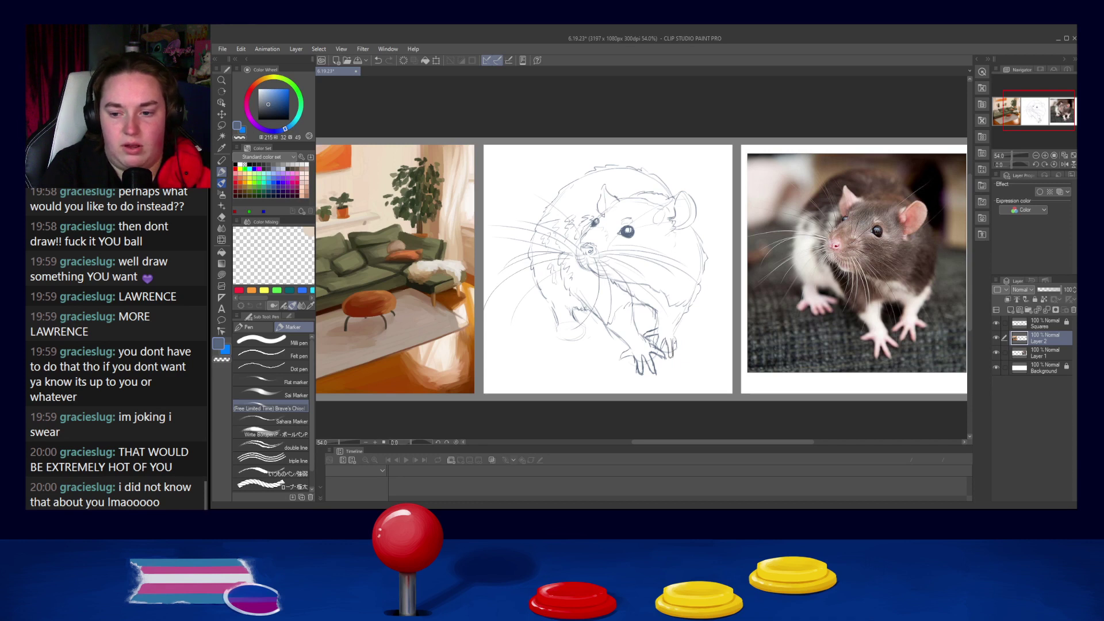
key("ctrl+z")
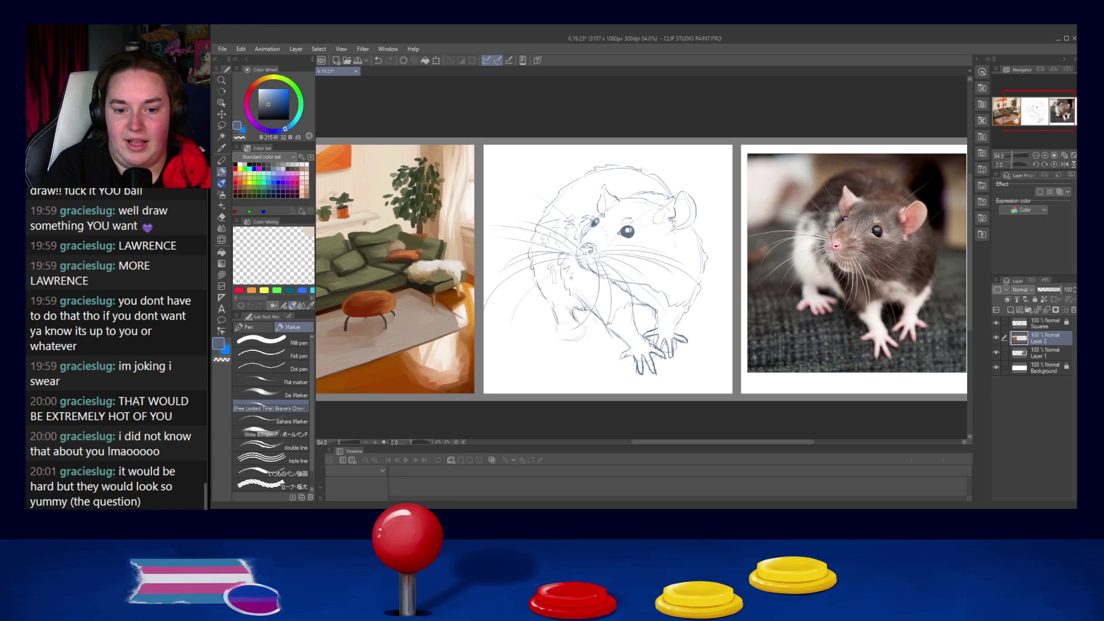
key("ctrl+z")
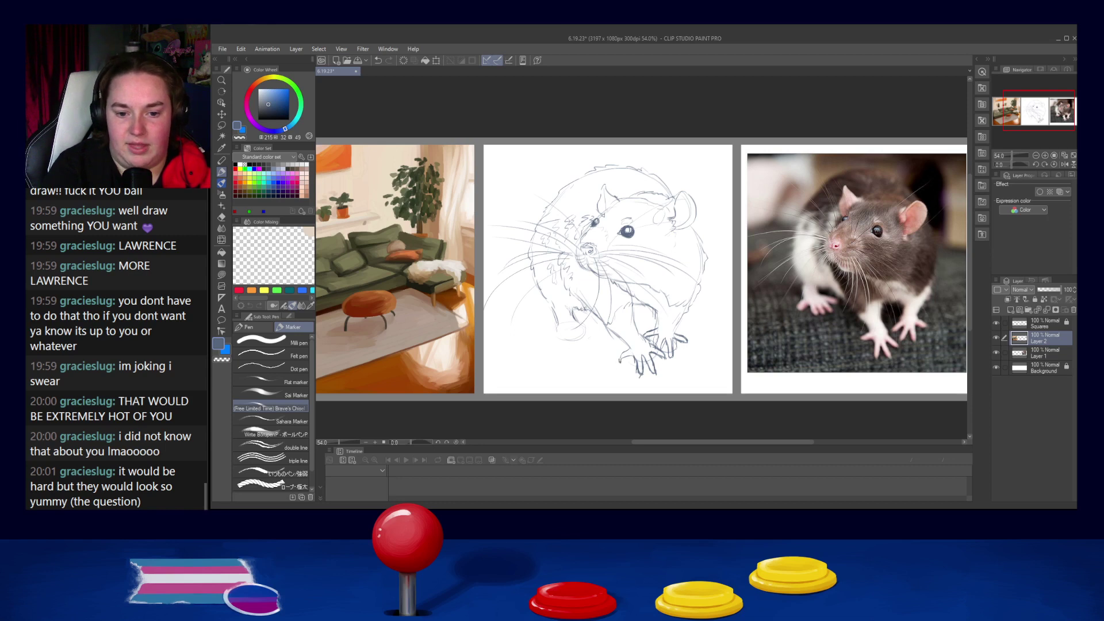
key("ctrl+z")
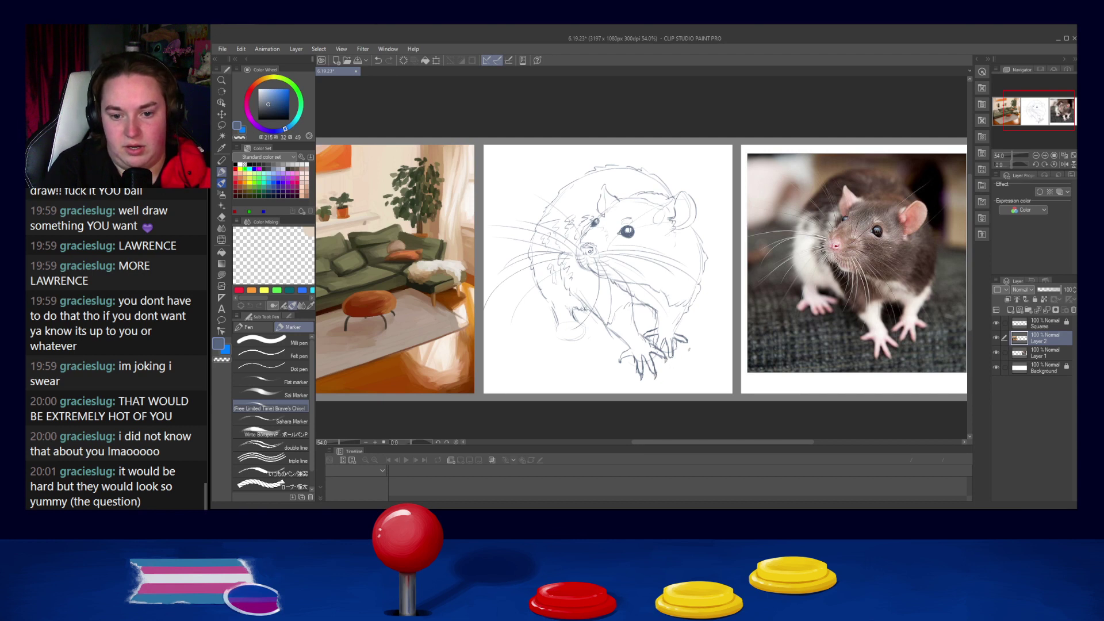
key("ctrl+z")
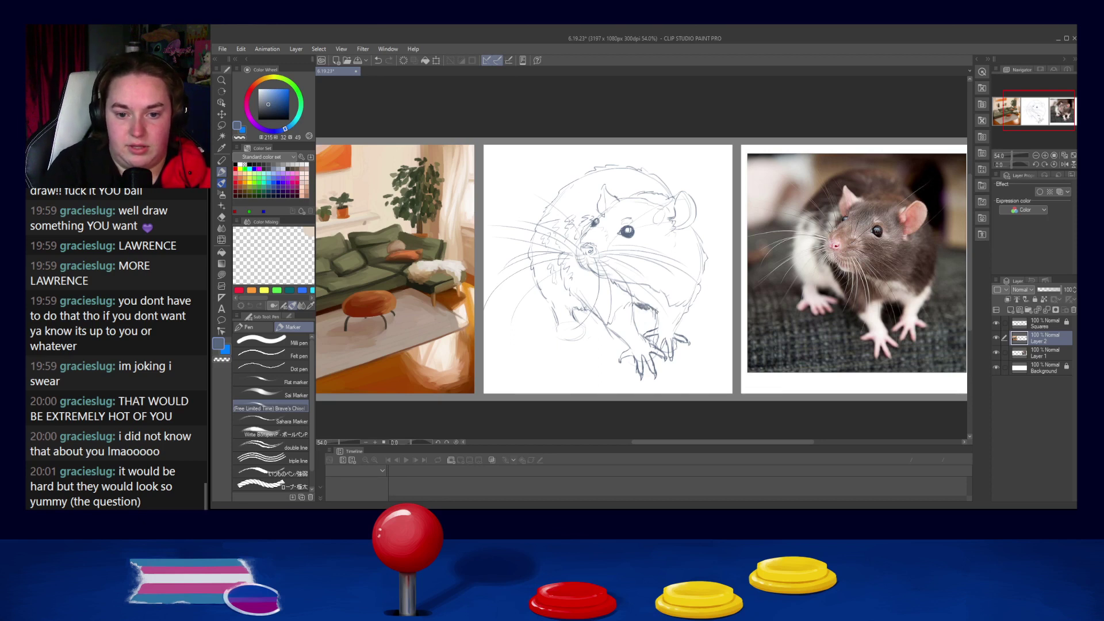
Step: Darken the inner line of the front leg and sketch the toes of the farther paw, undoing stray strokes
left_click_drag(633, 305, 634, 332)
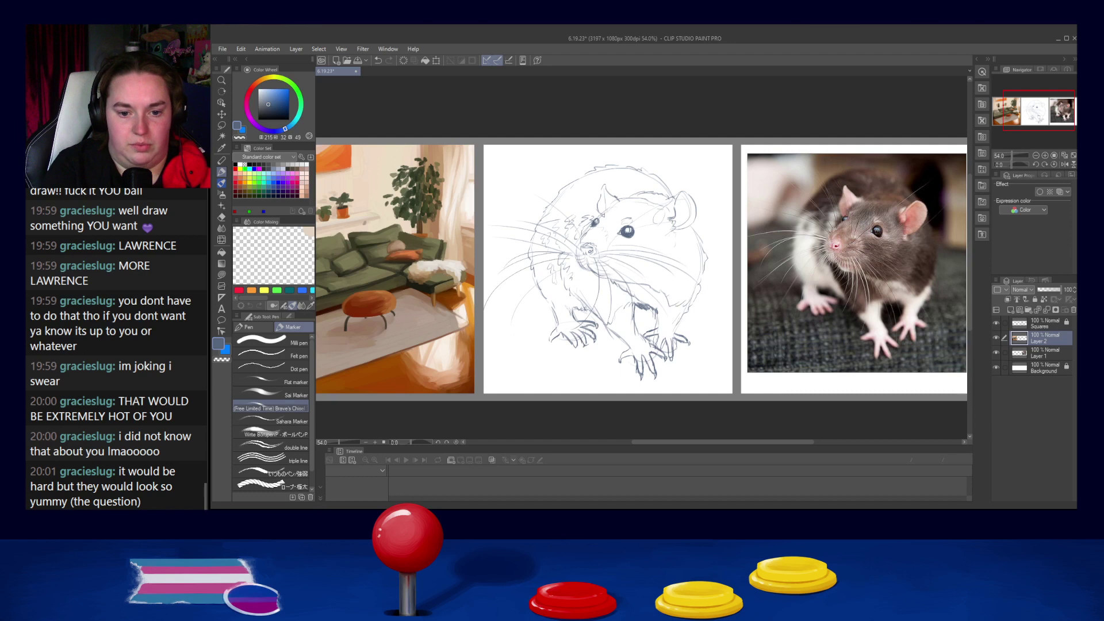
left_click_drag(592, 346, 585, 357)
key("ctrl+z")
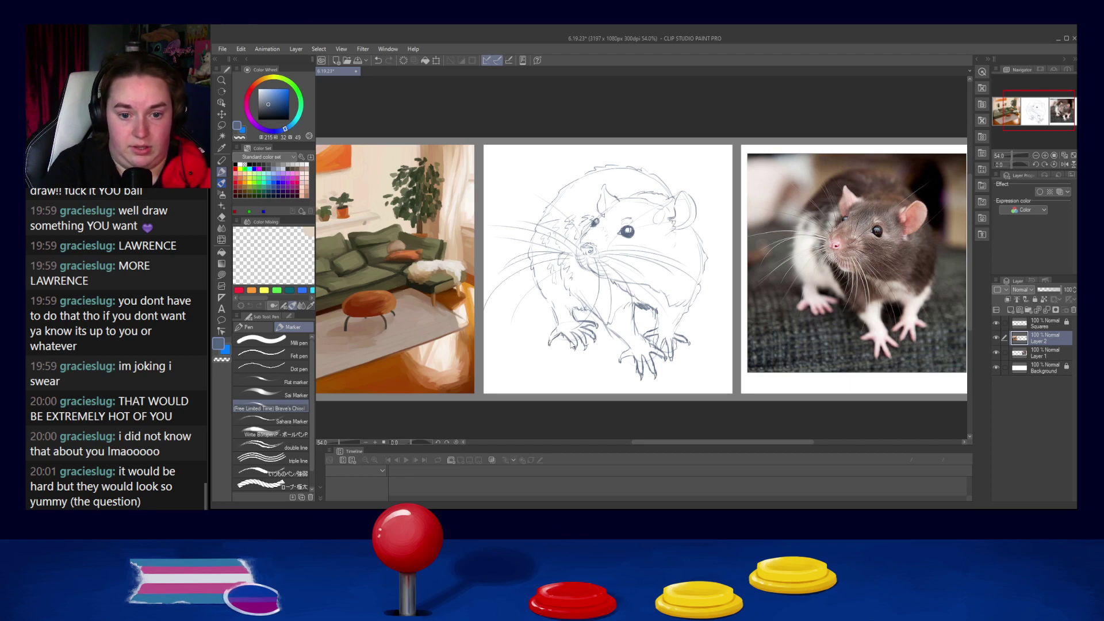
key("ctrl+z")
key("ctrl+z")
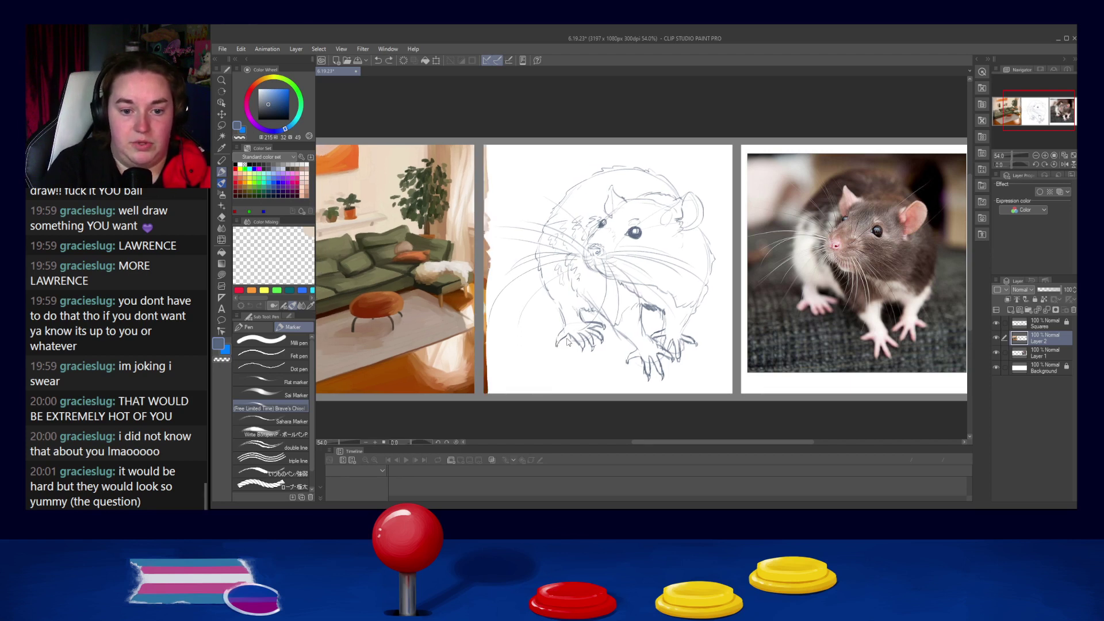
key("ctrl+y")
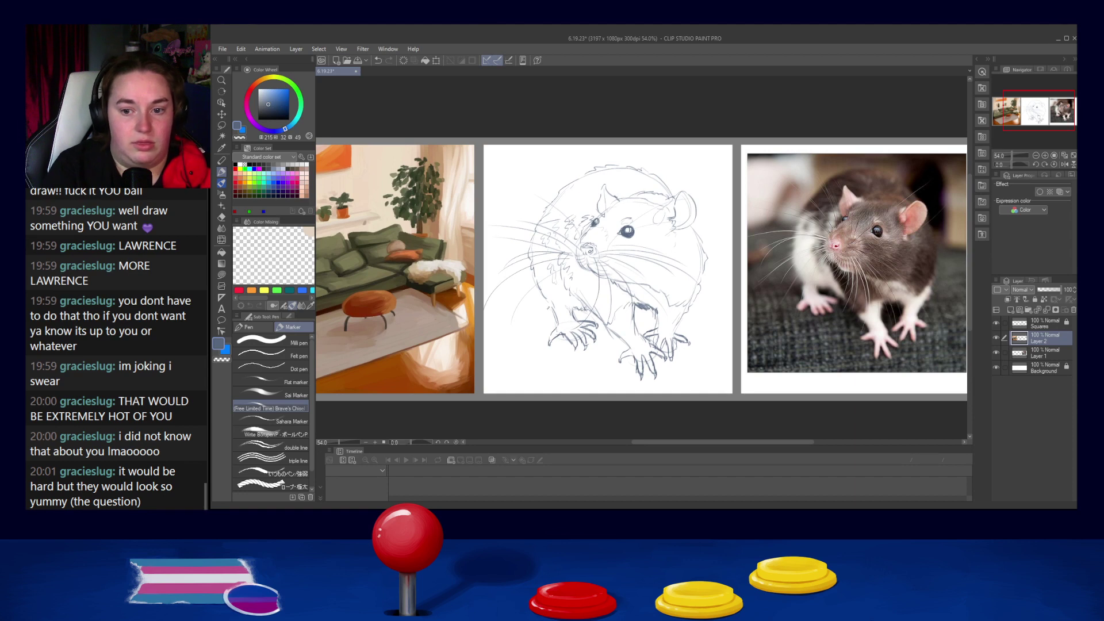
Step: Refine the rat's leg and flank outlines and add light lines around the head, undoing misplaced strokes
left_click_drag(534, 274, 559, 318)
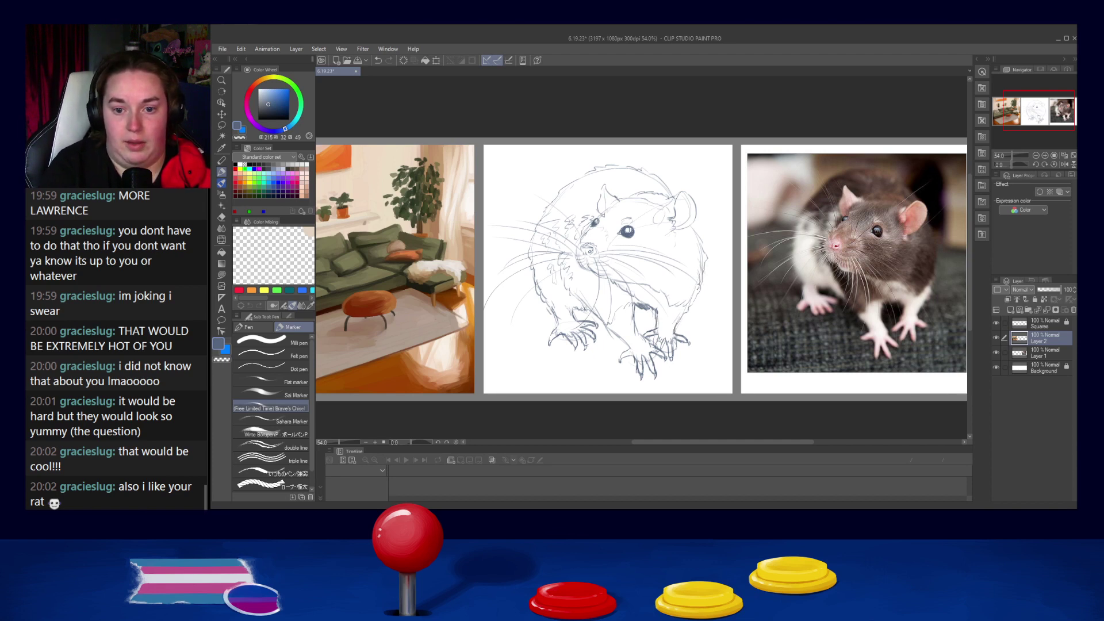
key("ctrl+z")
key("ctrl+z")
left_click_drag(703, 266, 692, 296)
left_click_drag(702, 278, 691, 300)
key("ctrl+z")
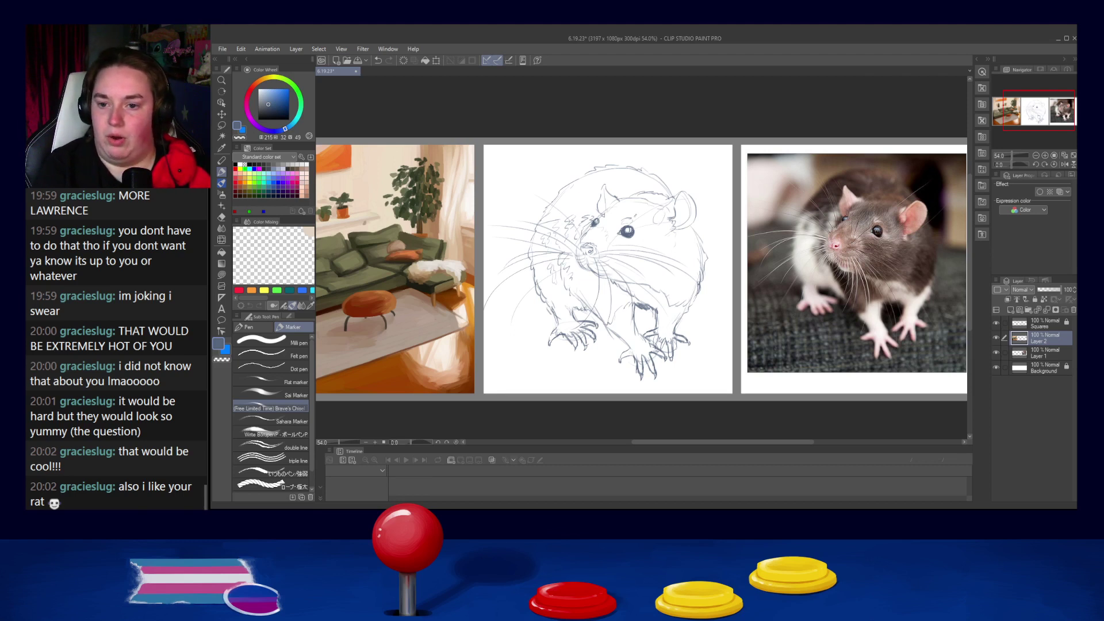
key("ctrl+z")
left_click_drag(628, 216, 670, 175)
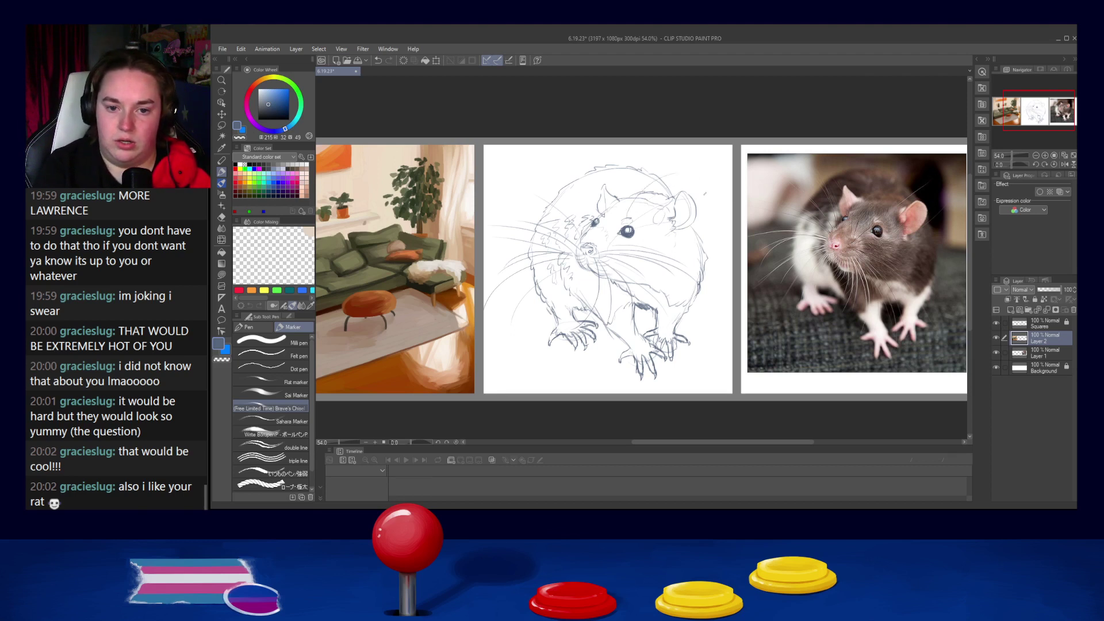
mouse_move(595, 170)
left_mouse_down()
mouse_move(585, 204)
mouse_move(596, 209)
left_mouse_up()
key("ctrl+z")
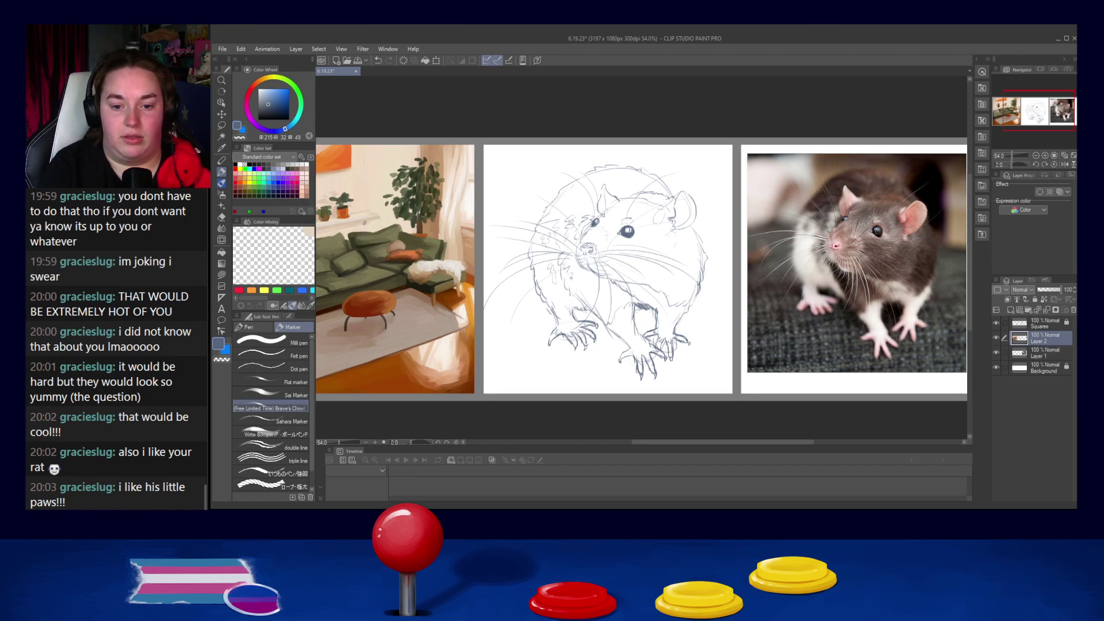
Step: Hatch shadows in the gap between the front legs and on the underside beside the farther paw
left_click_drag(635, 316, 649, 309)
left_click_drag(634, 321, 654, 311)
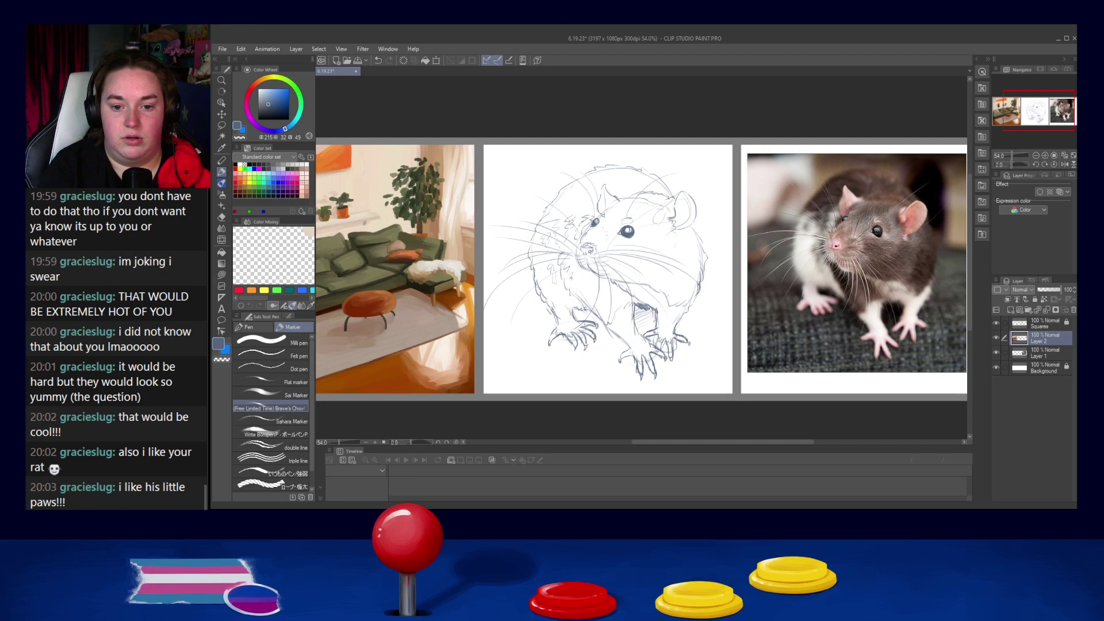
left_click_drag(574, 311, 592, 320)
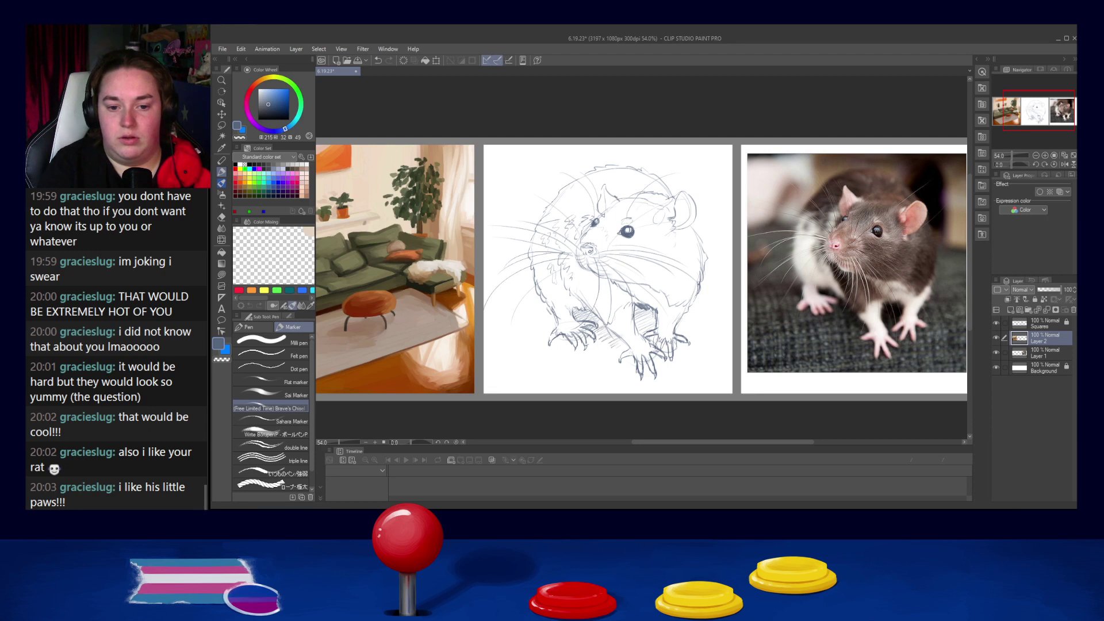
Step: Hatch the ground shadow beneath and in front of the paws with long diagonal strokes, undoing and redrawing some
left_click_drag(589, 348, 603, 340)
mouse_move(540, 388)
left_mouse_down()
mouse_move(584, 355)
mouse_move(558, 366)
mouse_move(559, 355)
left_mouse_up()
mouse_move(496, 383)
left_mouse_down()
mouse_move(552, 357)
mouse_move(539, 354)
left_mouse_up()
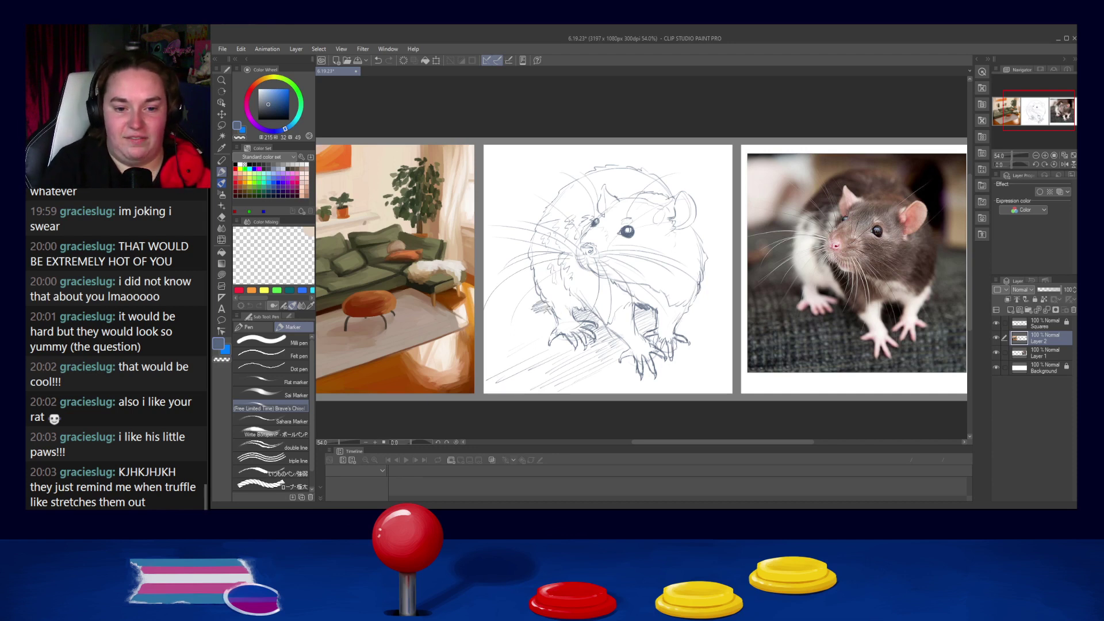
left_click_drag(552, 325, 504, 354)
mouse_move(557, 316)
left_mouse_down()
mouse_move(536, 326)
mouse_move(550, 347)
mouse_move(542, 359)
left_mouse_up()
mouse_move(564, 350)
left_mouse_down()
mouse_move(531, 371)
mouse_move(557, 364)
mouse_move(545, 381)
left_mouse_up()
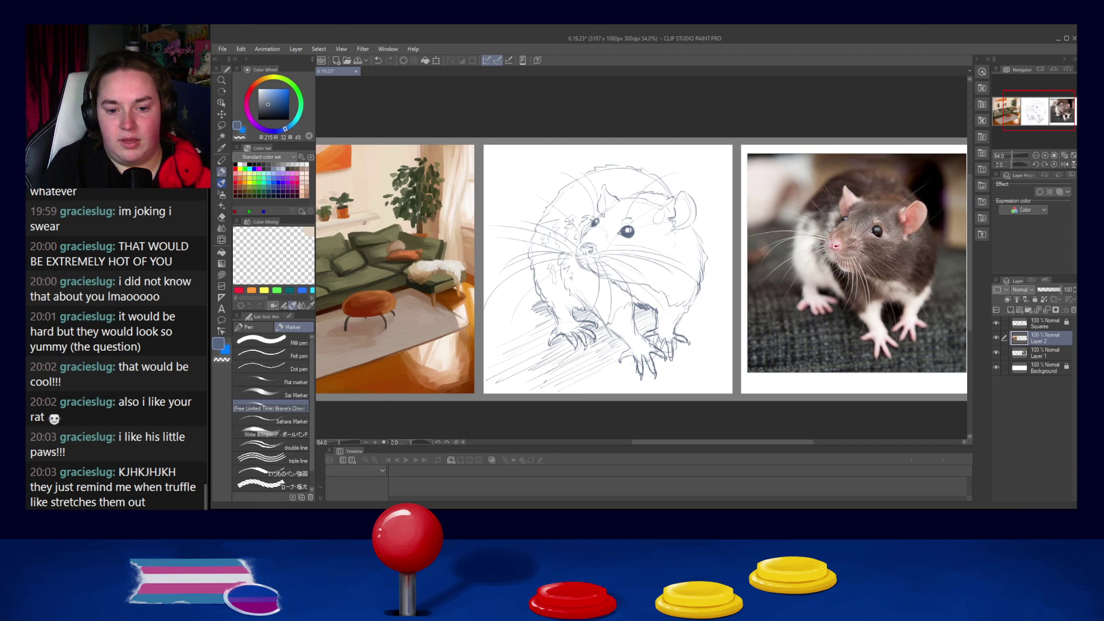
key("ctrl+z")
key("ctrl+z")
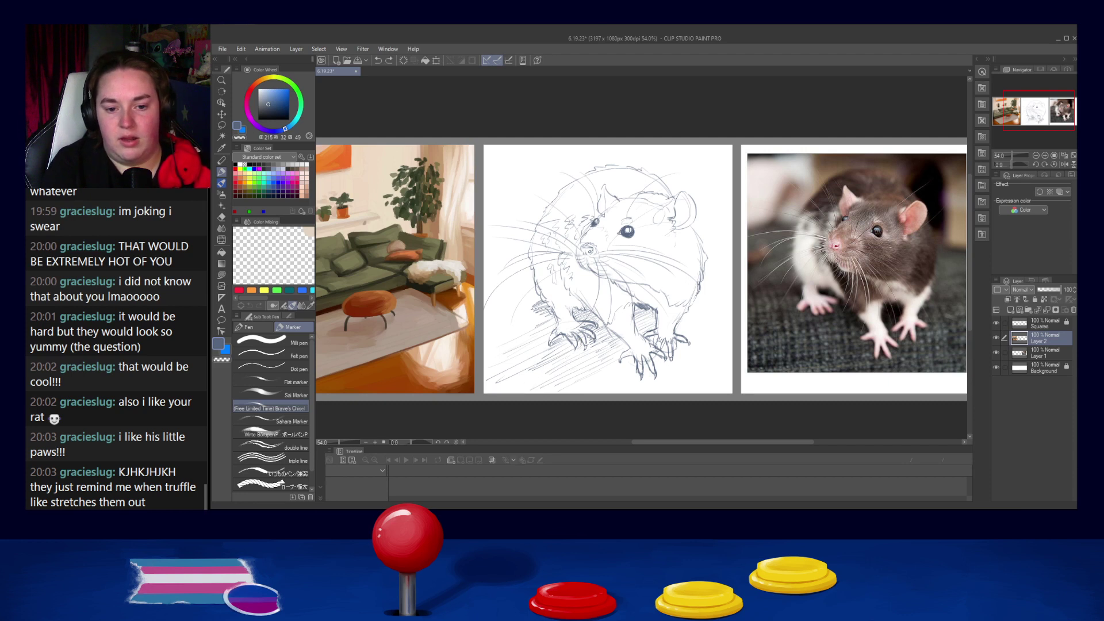
left_click_drag(585, 348, 540, 371)
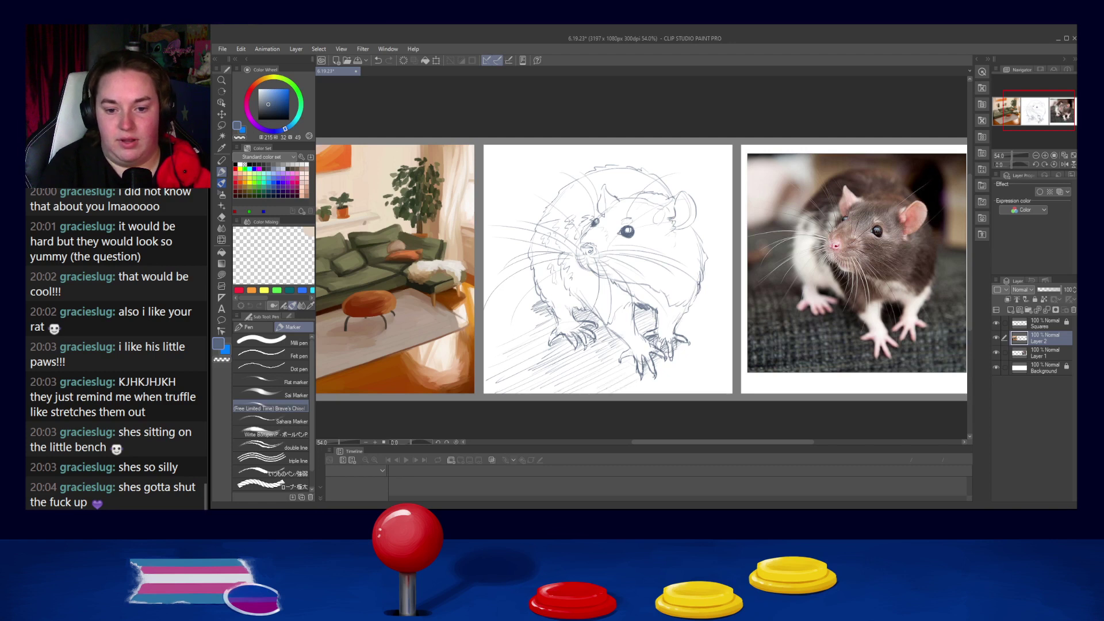
Step: Extend the diagonal ground hatching to the panel's edge and behind the farther paw, and darken the gap between the front legs
left_click_drag(494, 379, 545, 350)
mouse_move(486, 373)
left_mouse_down()
mouse_move(526, 353)
mouse_move(519, 343)
left_mouse_up()
left_click_drag(484, 352, 544, 316)
mouse_move(484, 344)
left_mouse_down()
mouse_move(536, 319)
mouse_move(527, 318)
left_mouse_up()
left_click_drag(487, 332, 537, 303)
mouse_move(485, 322)
left_mouse_down()
mouse_move(547, 300)
mouse_move(503, 319)
mouse_move(541, 318)
left_mouse_up()
key("ctrl+z")
key("ctrl+z")
left_click_drag(516, 329, 552, 310)
left_click_drag(503, 326, 557, 312)
left_click_drag(510, 336, 534, 325)
left_click_drag(635, 316, 645, 309)
left_click_drag(632, 319, 651, 308)
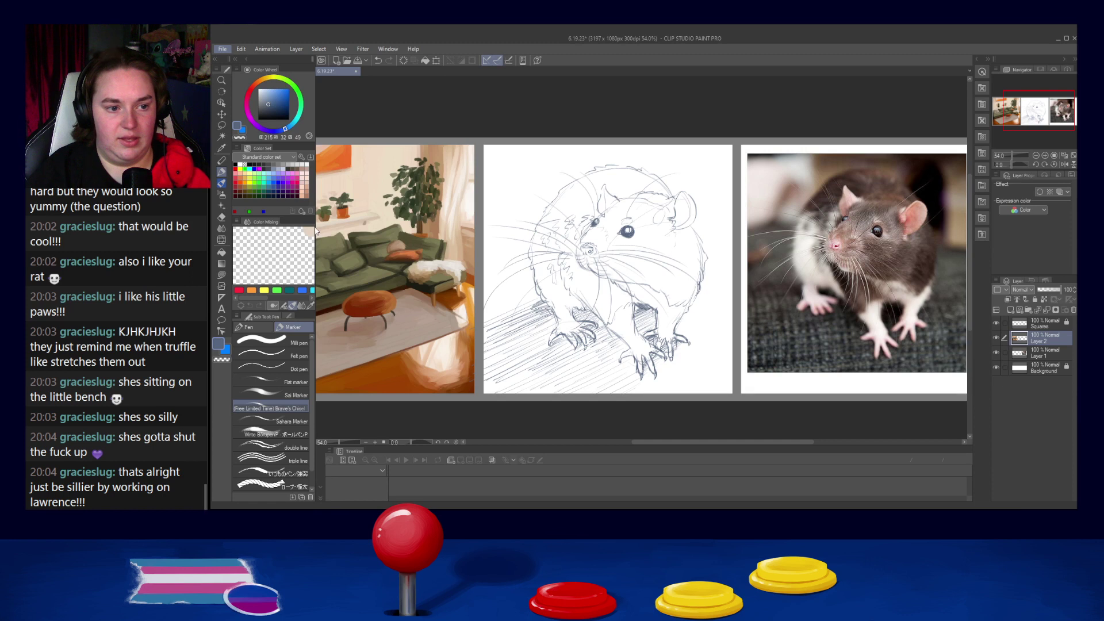
Step: Save the finished warm-up document 6.19.23
key("alt+Tab")
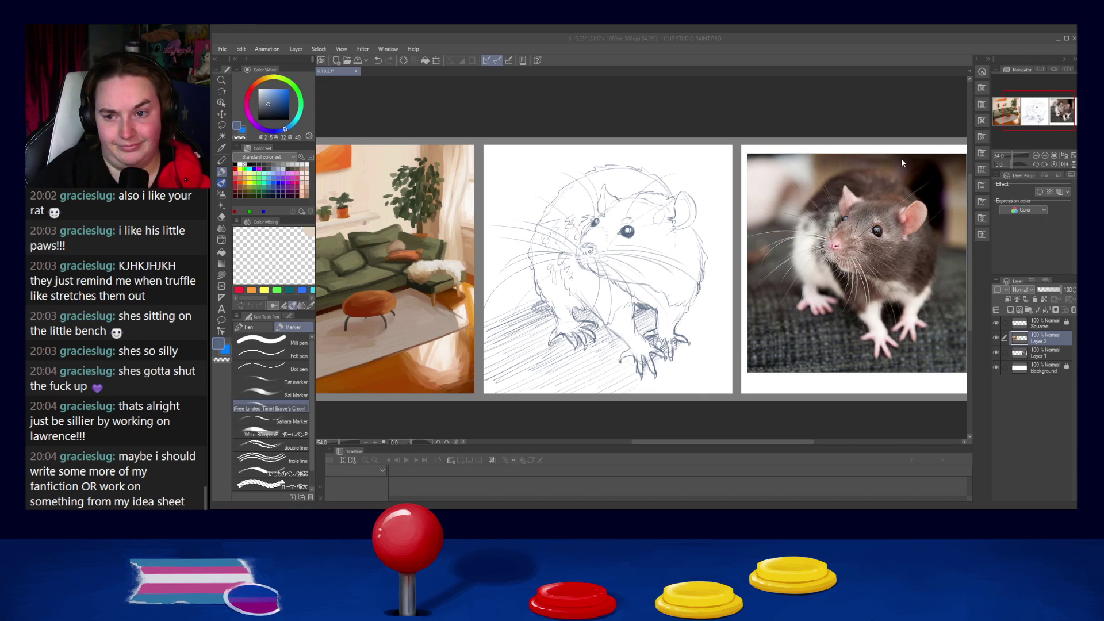
key("ctrl+s")
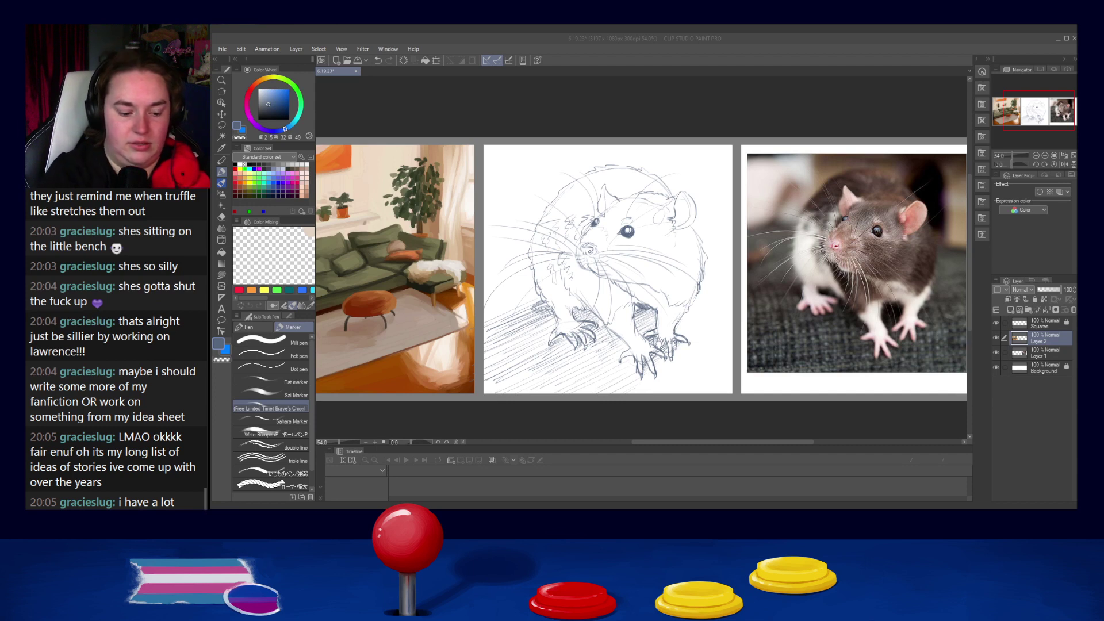
key("ctrl+s")
scroll(614, 230, "down", 1)
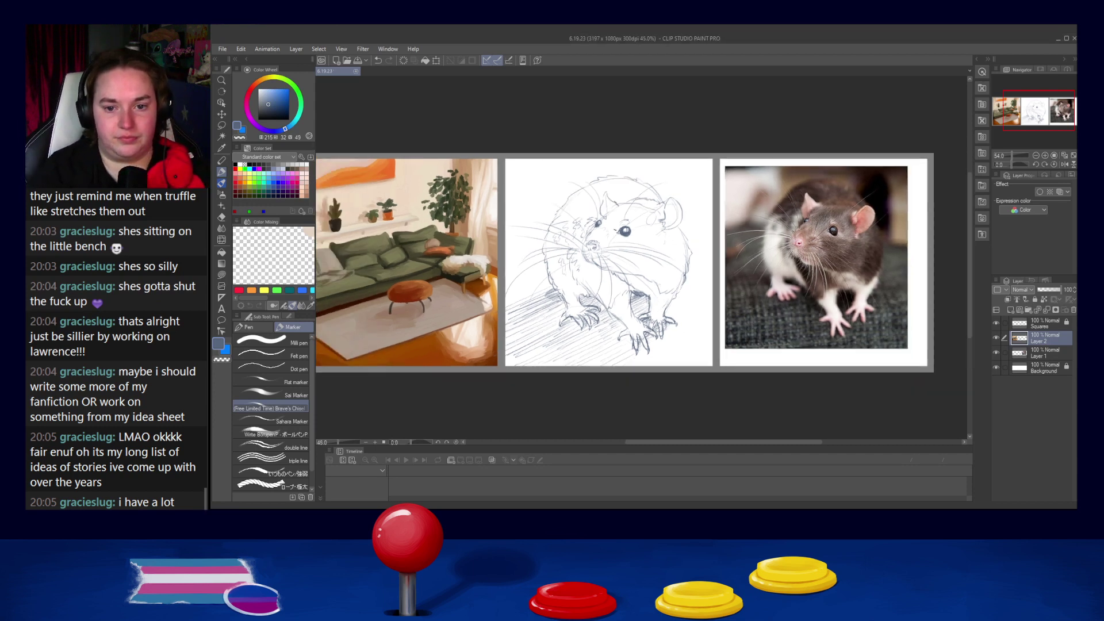
left_click_drag(615, 230, 664, 242)
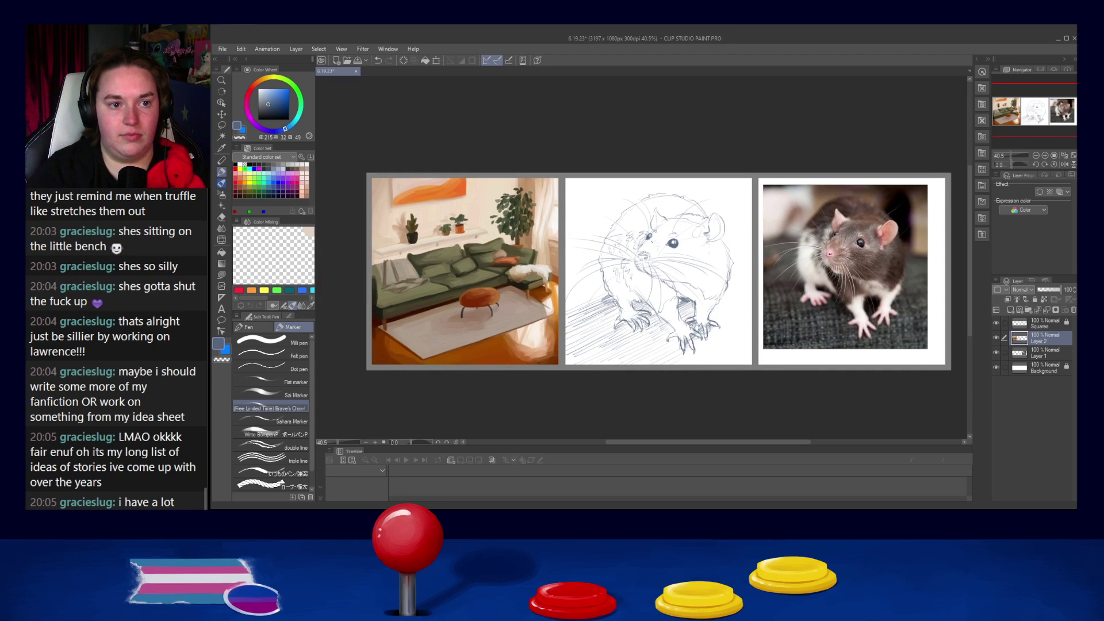
key("ctrl+s")
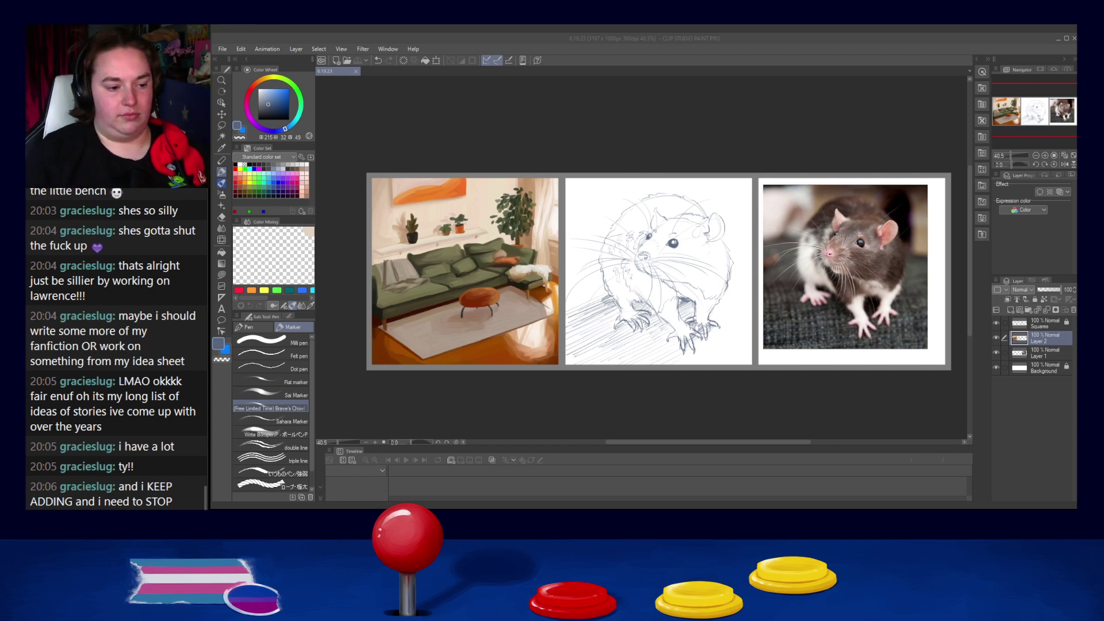
Step: Close the warm-up document and open Lawrence Frost Reference Sheet.psd, checking the inked figure down to its unfinished lower legs
left_click(355, 71)
left_click(222, 48)
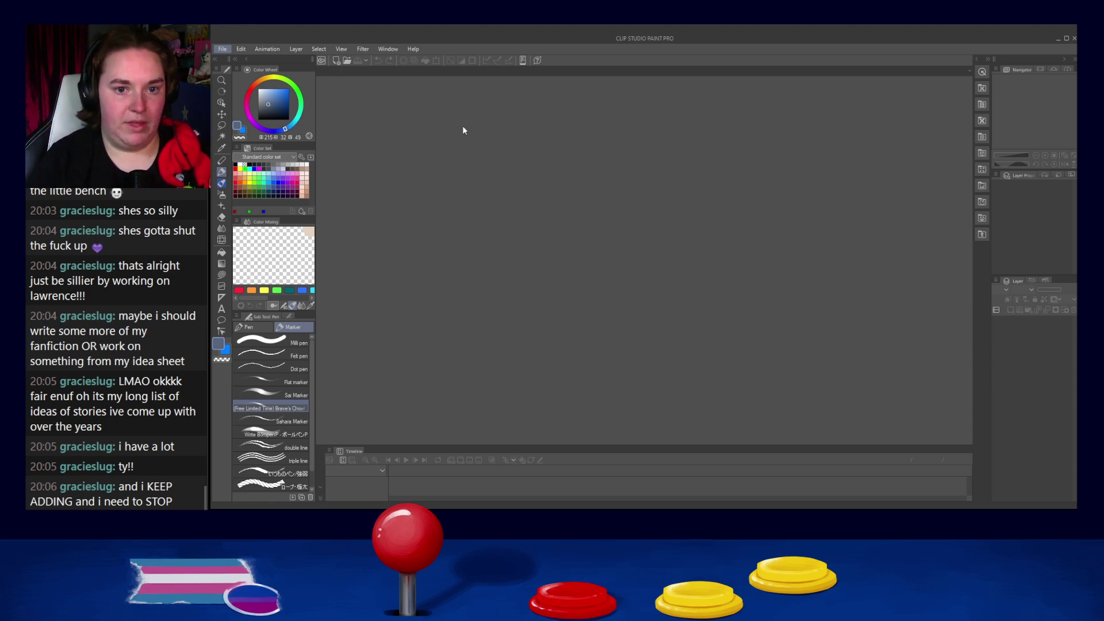
left_click(575, 159)
scroll(576, 158, "up", 4)
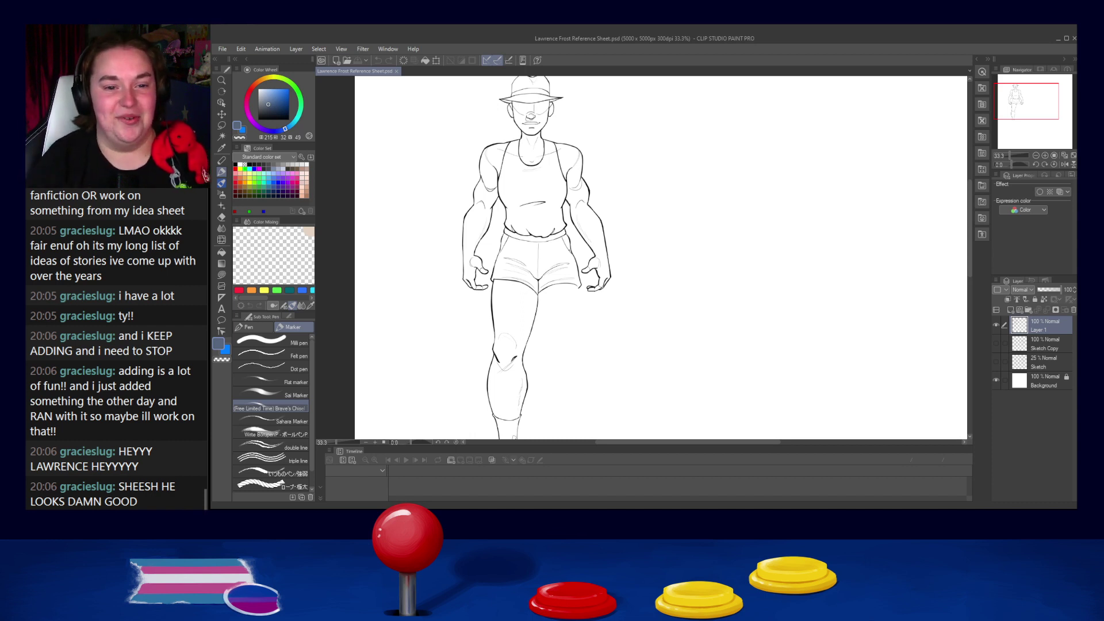
scroll(566, 164, "up", 4)
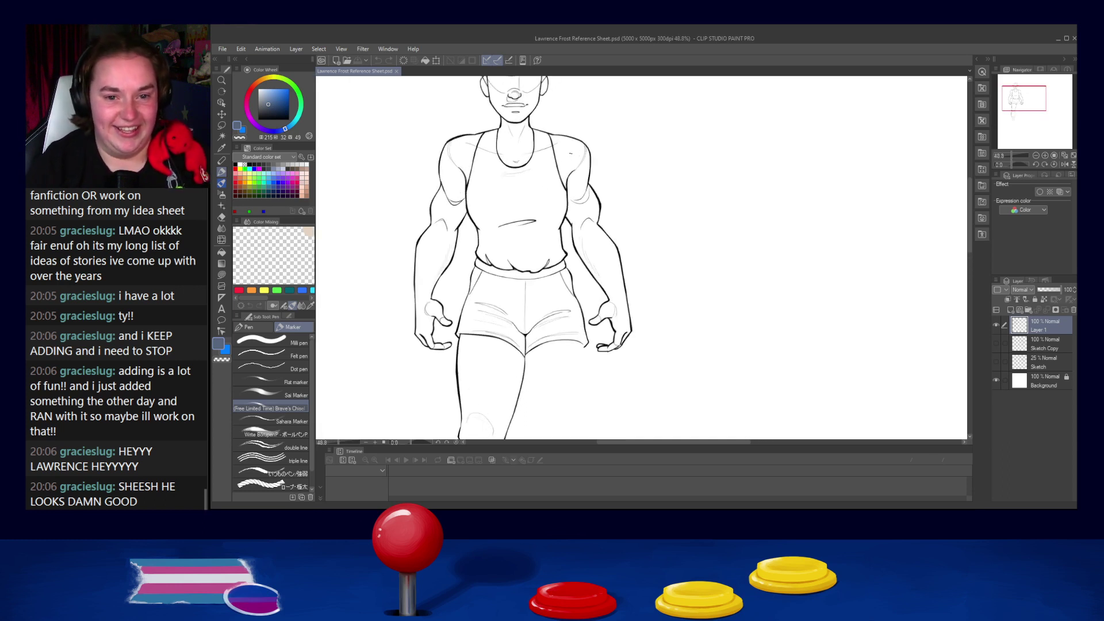
scroll(747, 226, "down", 3)
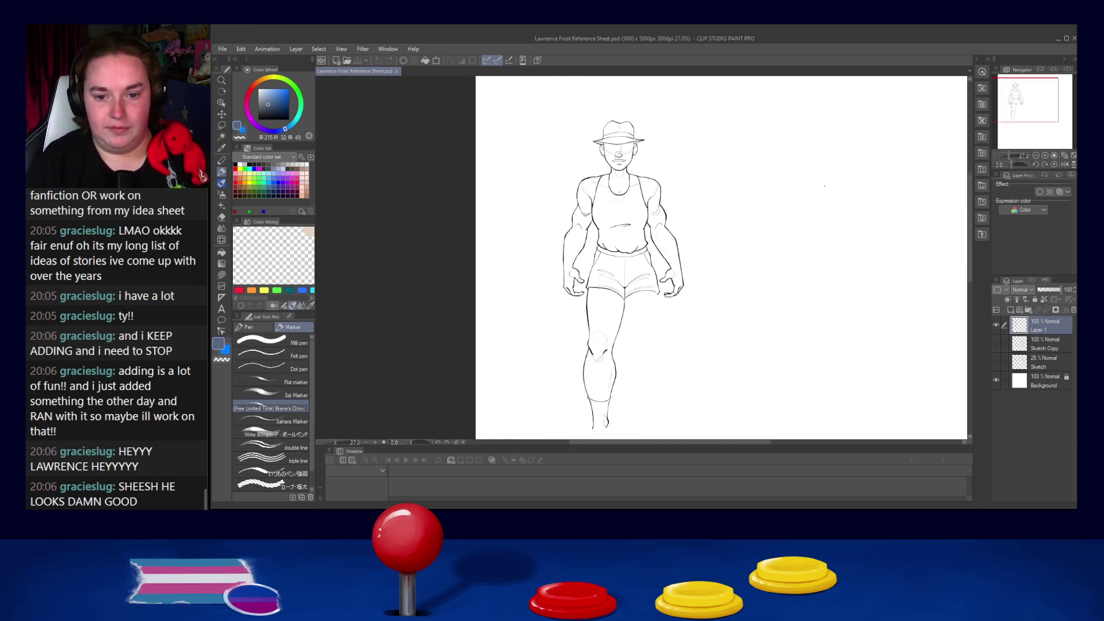
left_click_drag(671, 331, 636, 254)
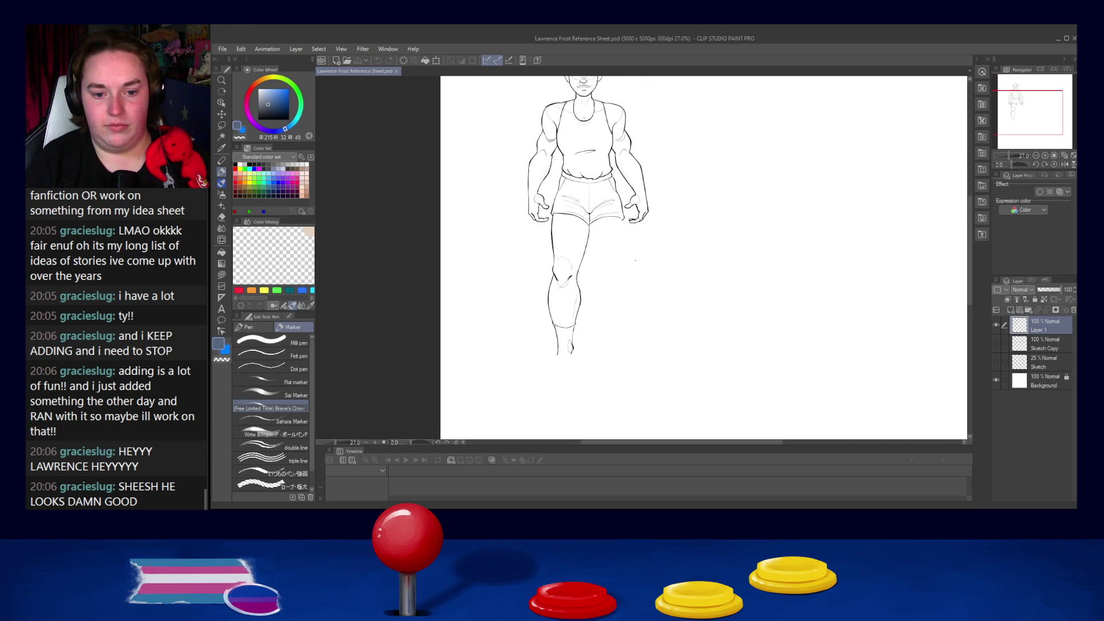
Step: Compare the two sketch layers, leaving Sketch hidden and Sketch Copy visible as the guide for the line art
left_click(997, 361)
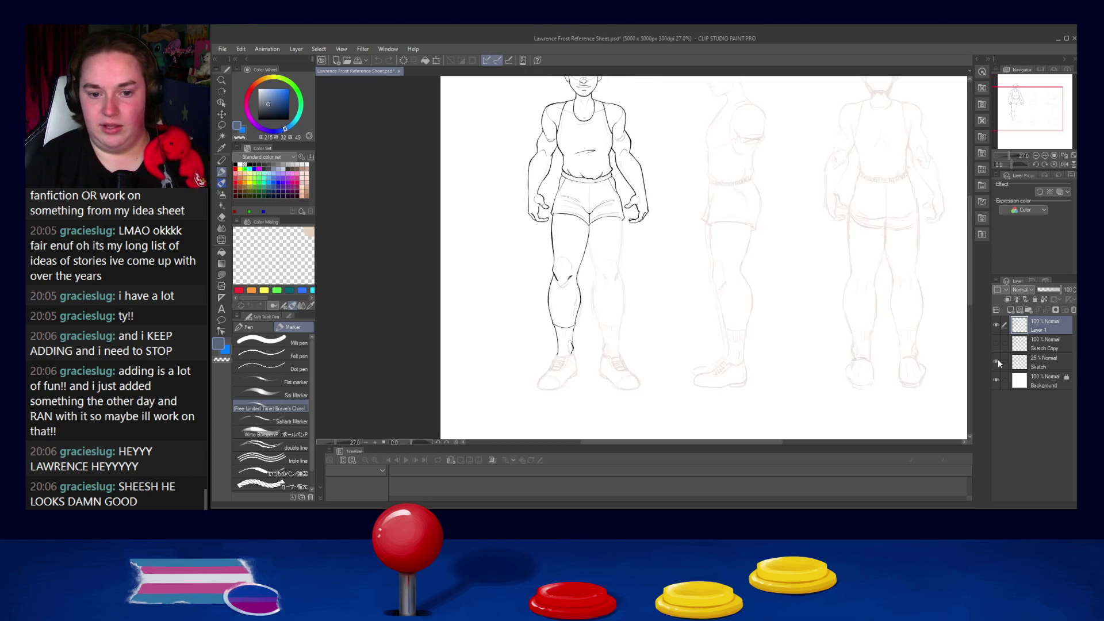
scroll(549, 252, "up", 1)
left_click(995, 361)
left_click(996, 343)
scroll(673, 306, "down", 2)
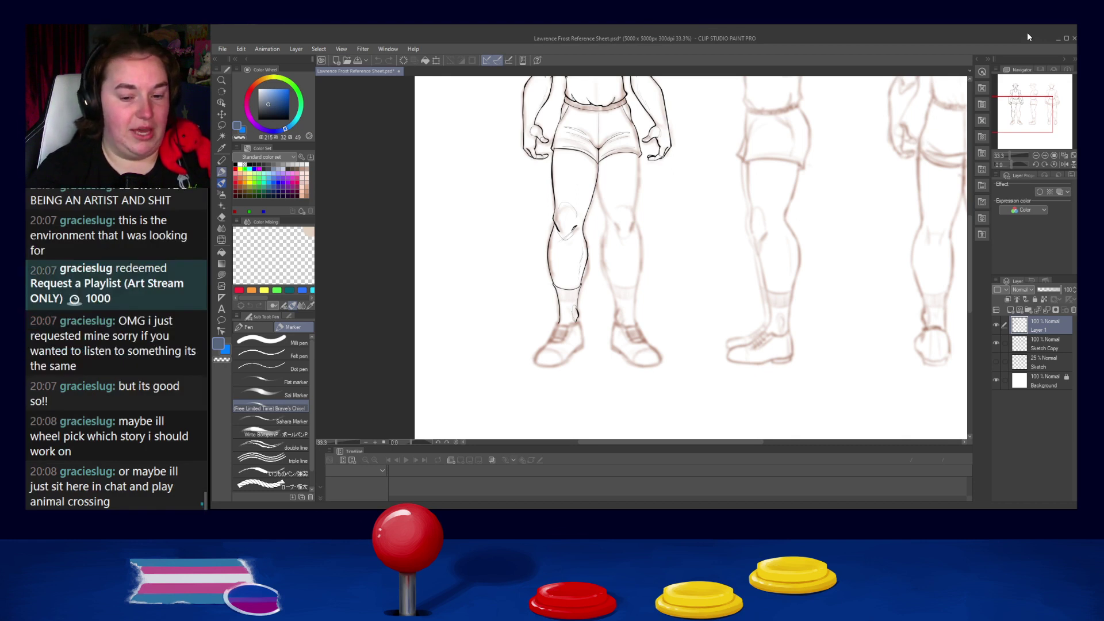
Step: Switch to the Favorable Pen in near-black and ink the shoe collar's front corner at the first leg's ankle
scroll(516, 387, "up", 3)
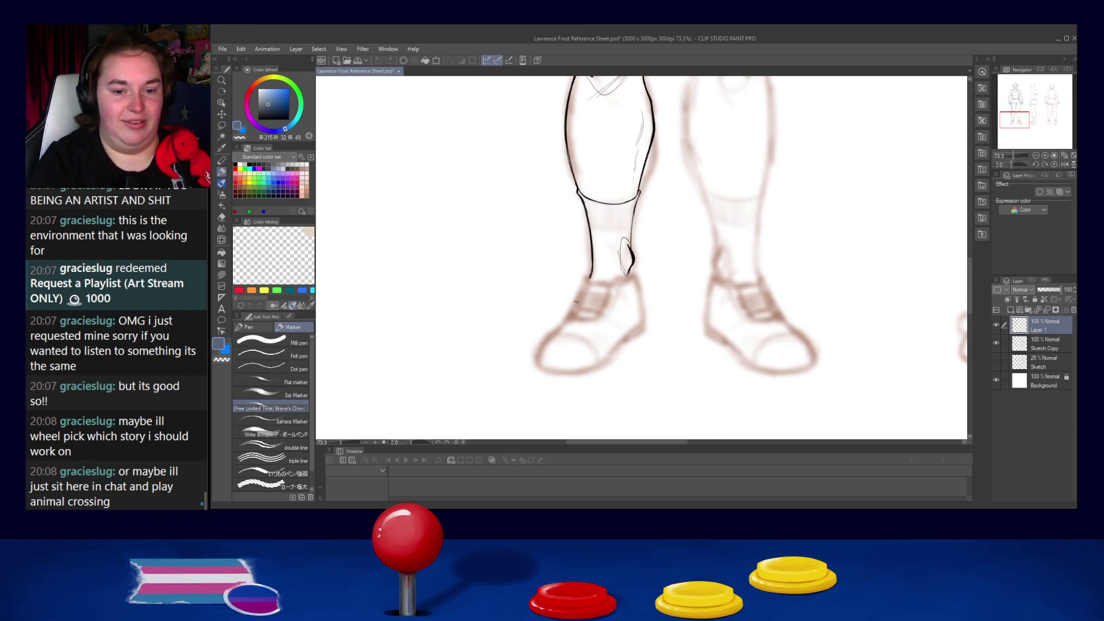
left_click(267, 326)
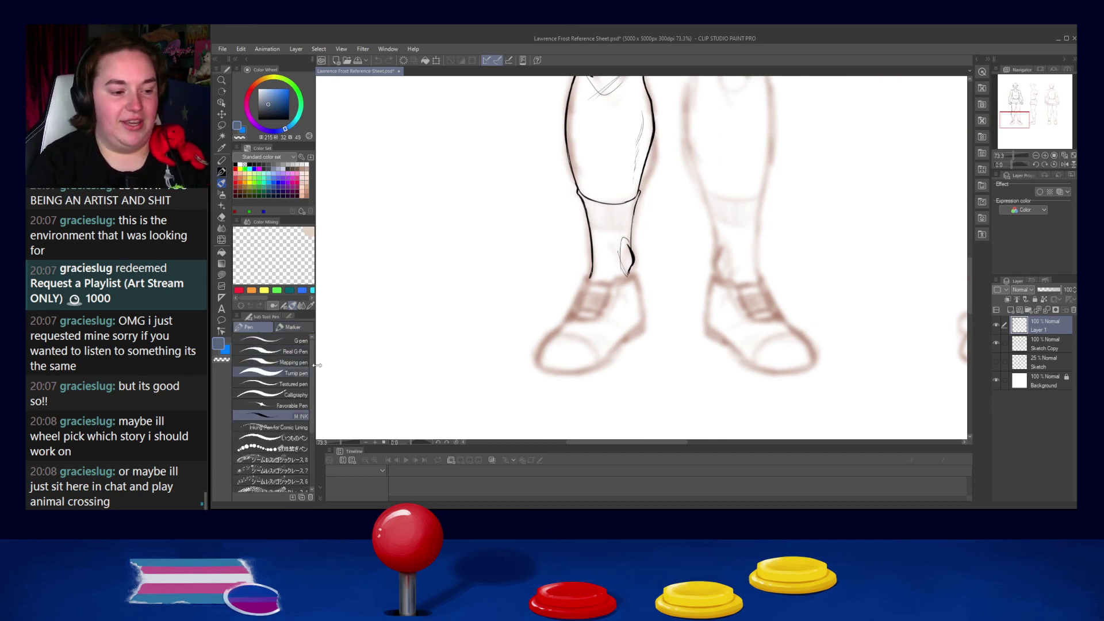
left_click(294, 405)
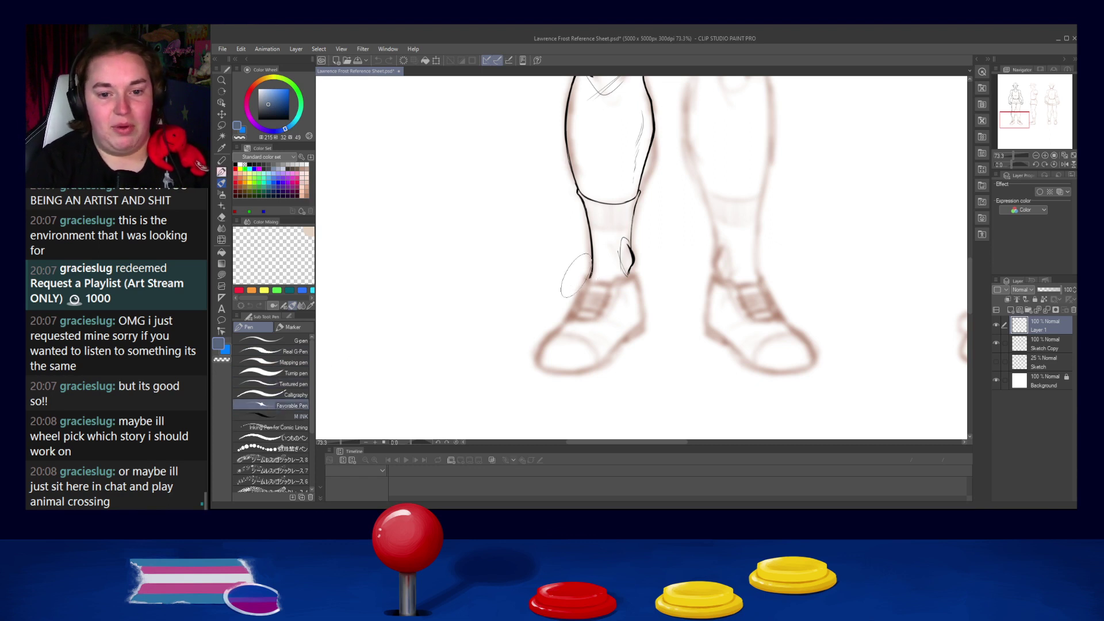
left_click_drag(589, 262, 591, 278)
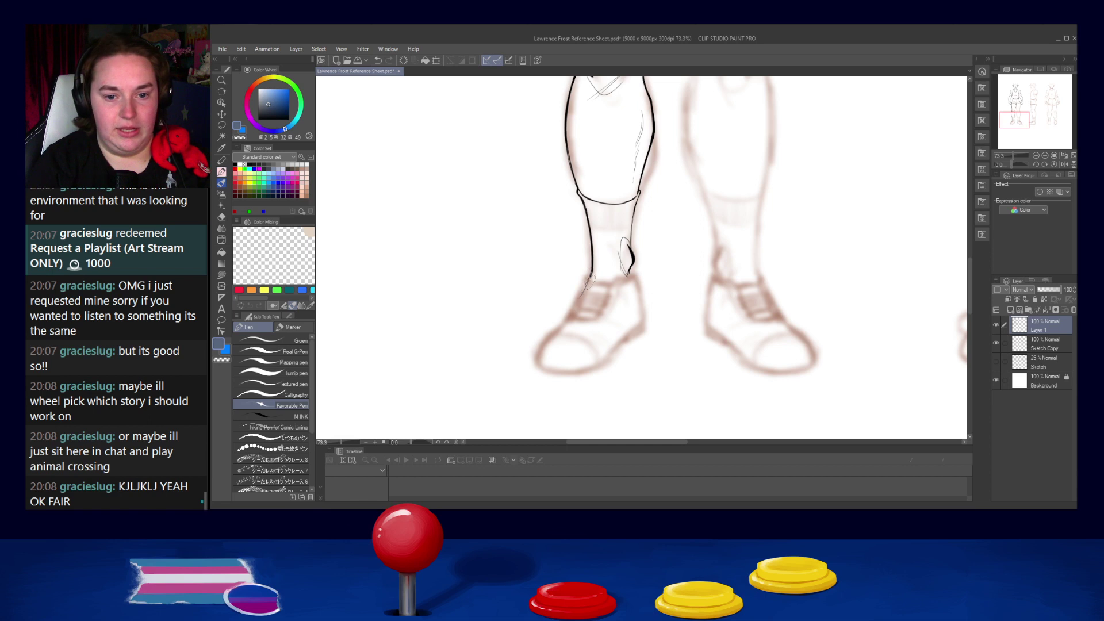
left_click(260, 119)
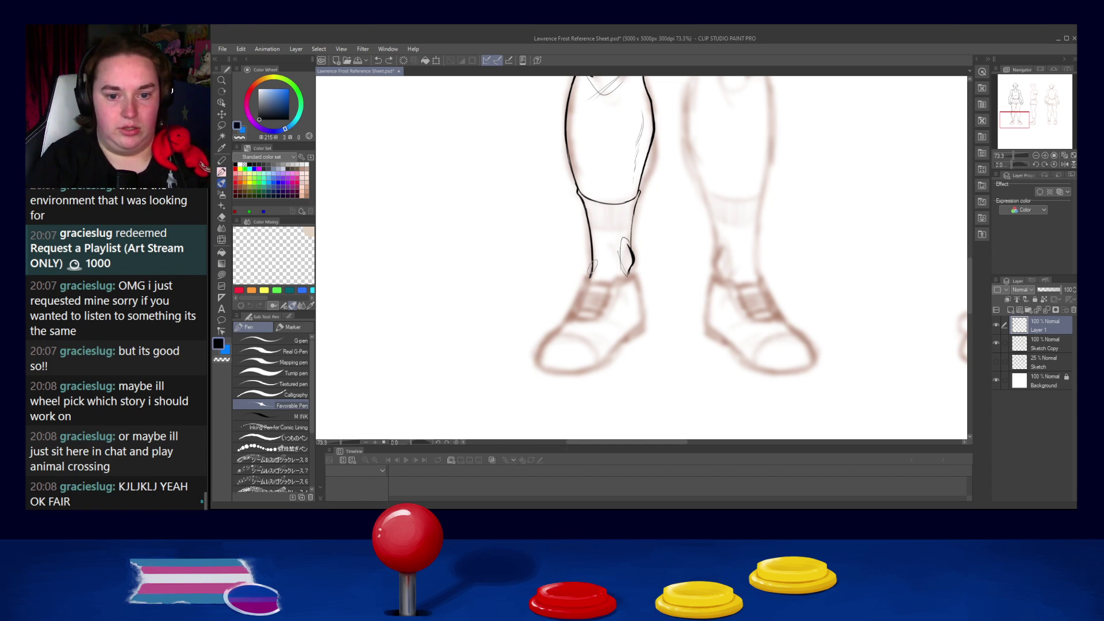
left_click_drag(592, 271, 590, 276)
key("ctrl+z")
key("ctrl+z")
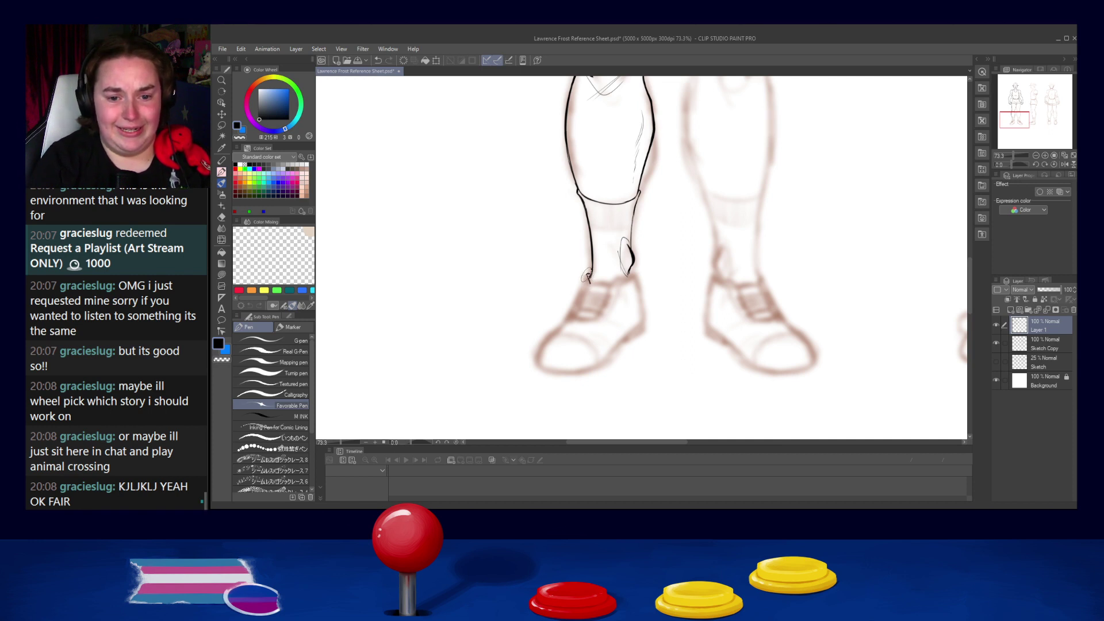
key("ctrl+z")
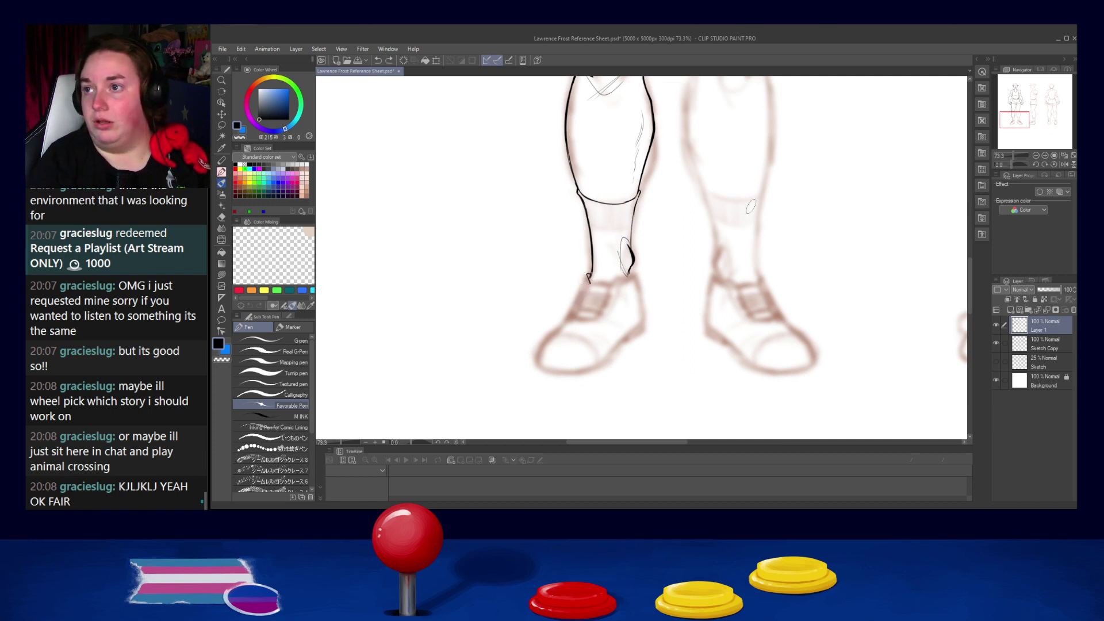
Step: Ink the lacing opening of the first shoe over the sketch, with both slanted sides and a curved lower edge
scroll(592, 268, "up", 2)
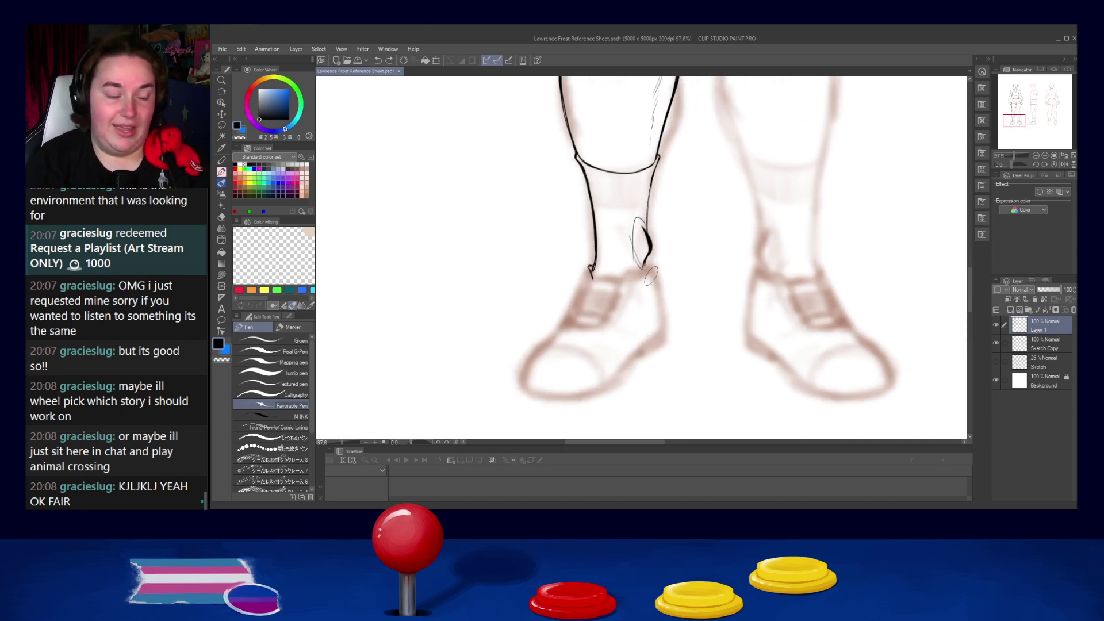
left_click_drag(591, 275, 557, 338)
key("ctrl+z")
left_click_drag(591, 281, 568, 330)
mouse_move(618, 285)
left_mouse_down()
mouse_move(601, 319)
mouse_move(572, 324)
mouse_move(597, 327)
left_mouse_up()
key("ctrl+z")
key("ctrl+z")
key("ctrl+z")
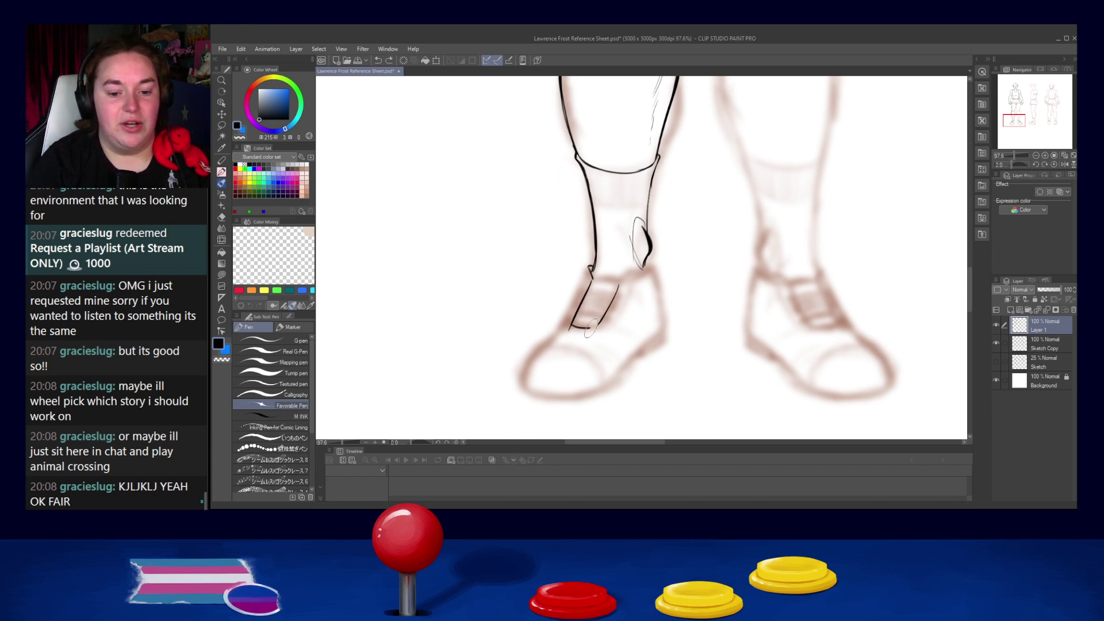
key("ctrl+z")
left_click_drag(572, 324, 597, 326)
key("ctrl+z")
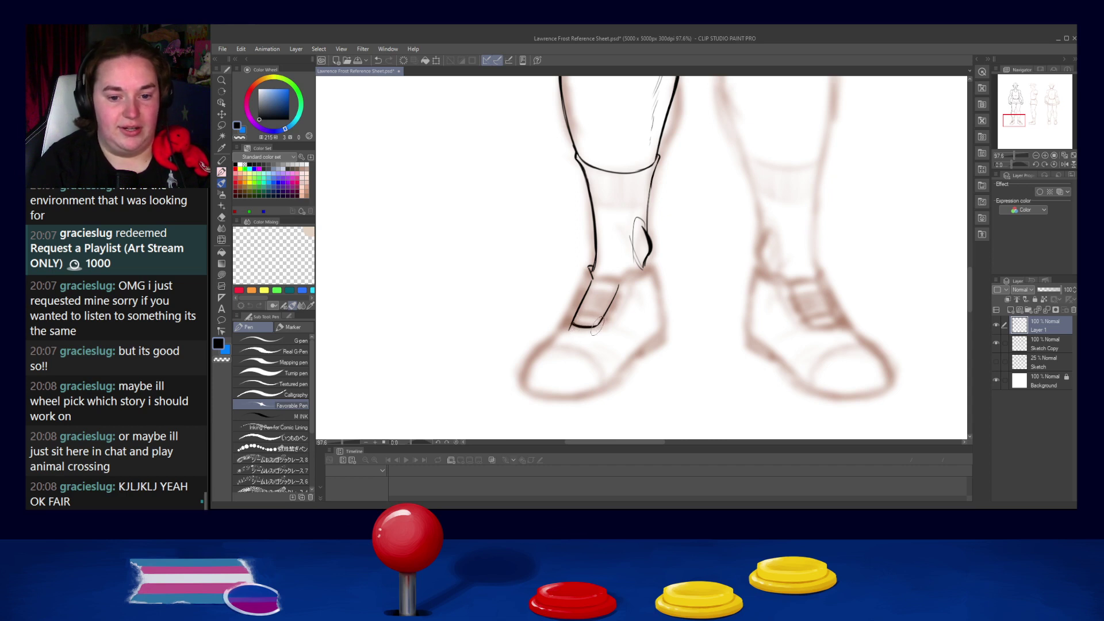
key("ctrl+z")
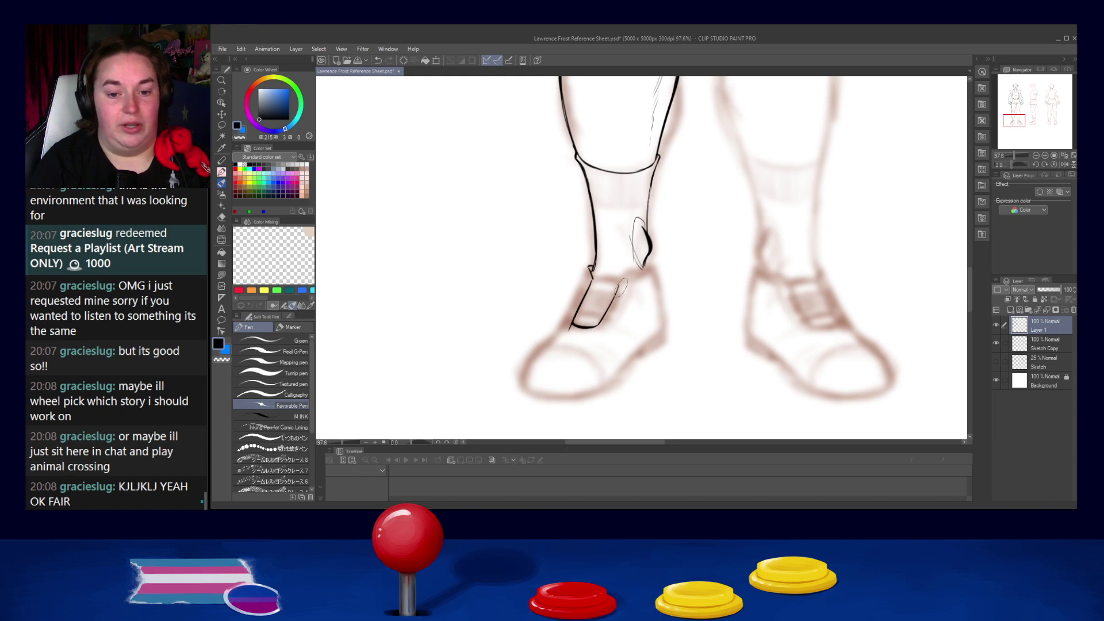
Step: Ink the shoe's collar from the lacing opening around the ankle and continue down the back edge to the heel
left_click_drag(619, 288, 641, 278)
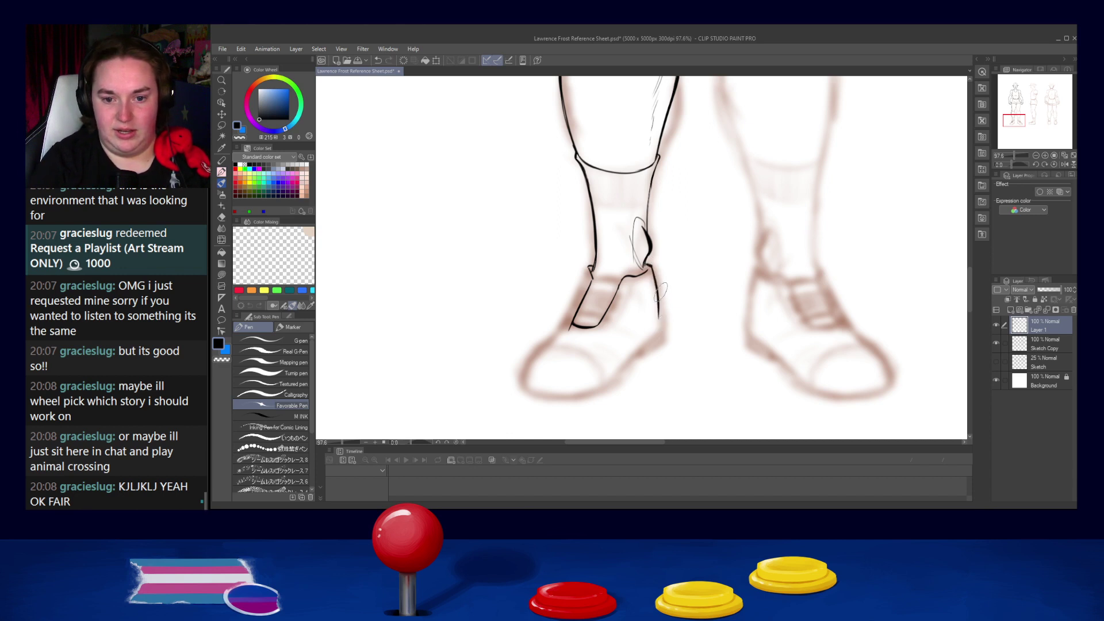
left_click_drag(659, 305, 657, 339)
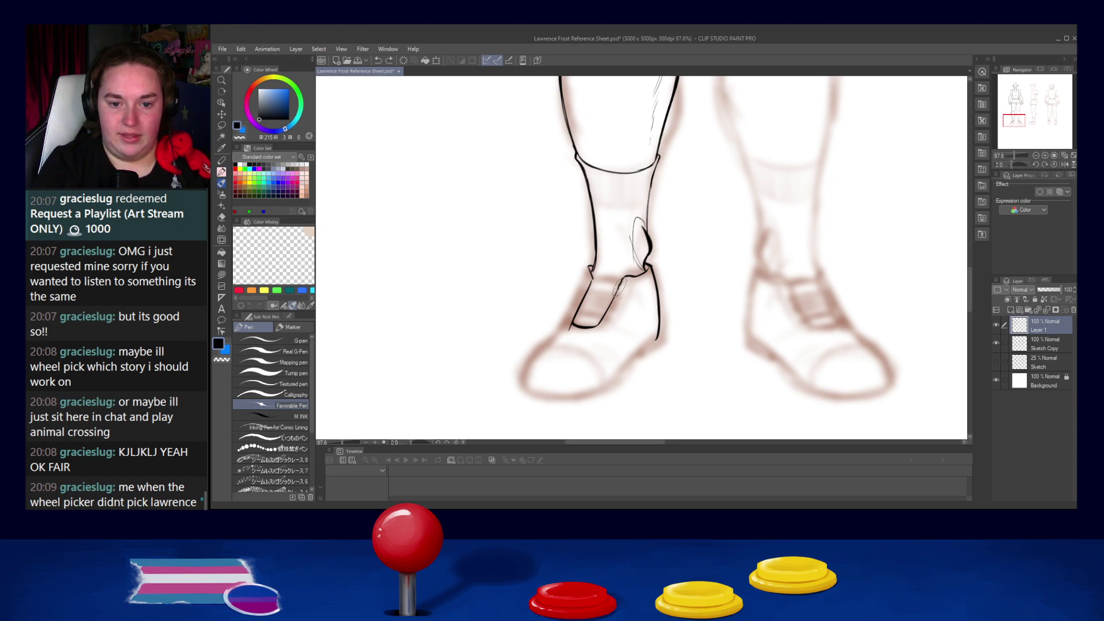
left_click_drag(623, 280, 608, 308)
key("ctrl+z")
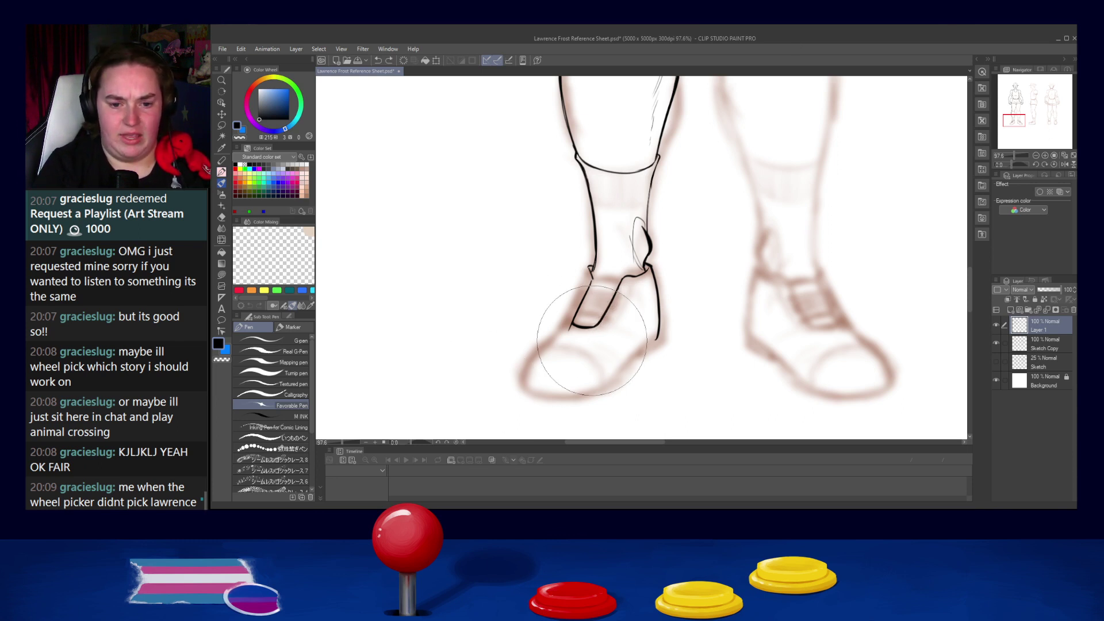
key("ctrl+z")
key("bracketleft")
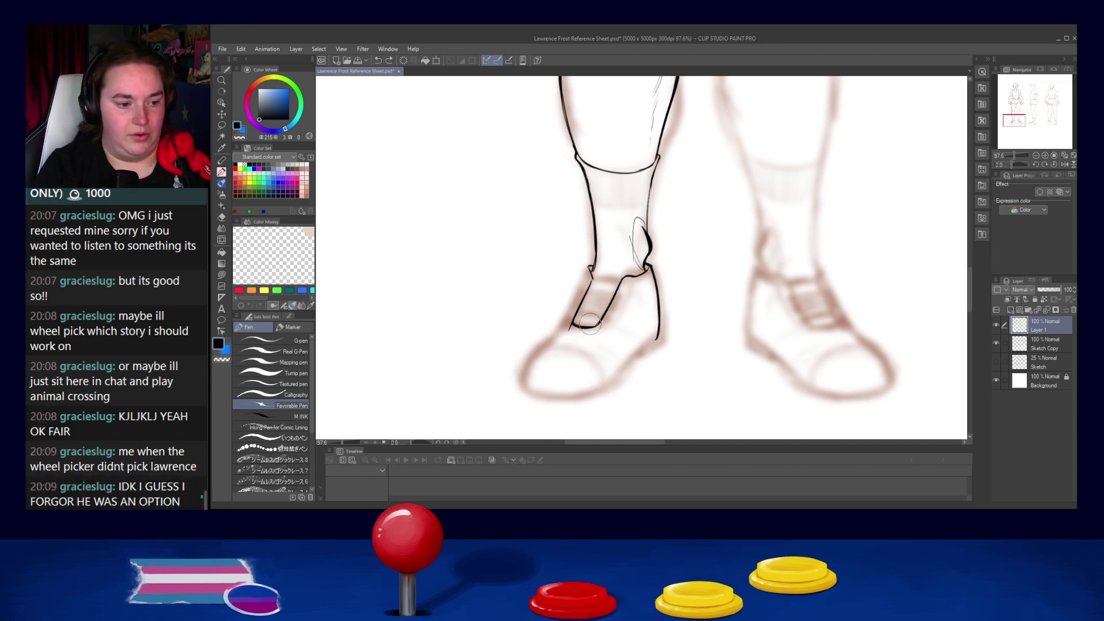
Step: Redraw the lower edge of the lacing opening as a cleaner, heavier line joining both sides
left_click_drag(569, 327, 608, 339)
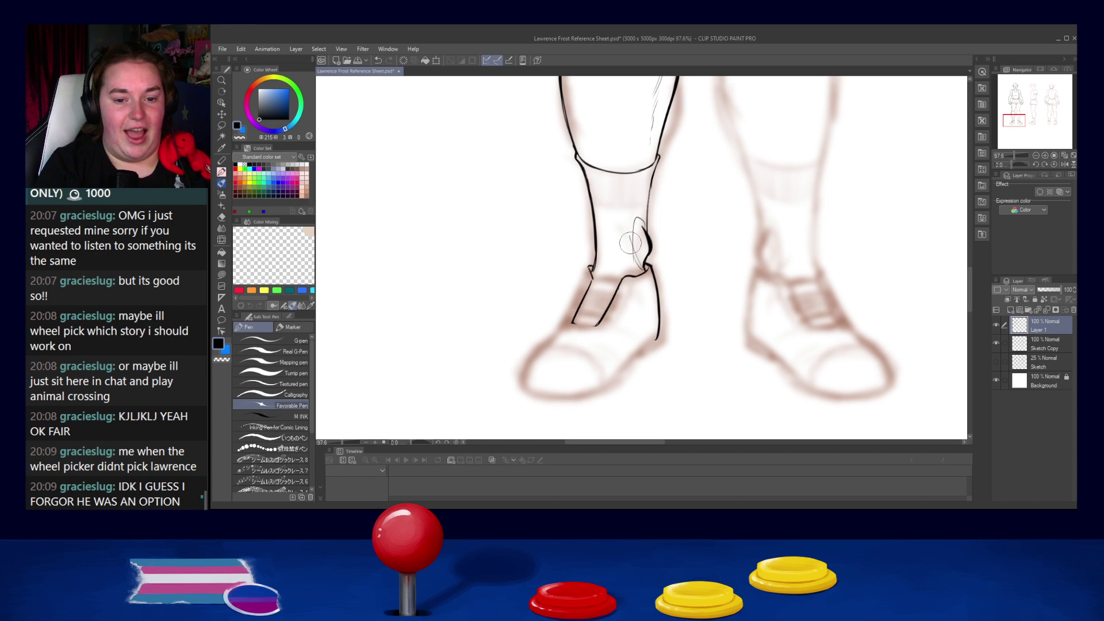
key("ctrl+z")
left_click_drag(574, 322, 599, 324)
key("ctrl+z")
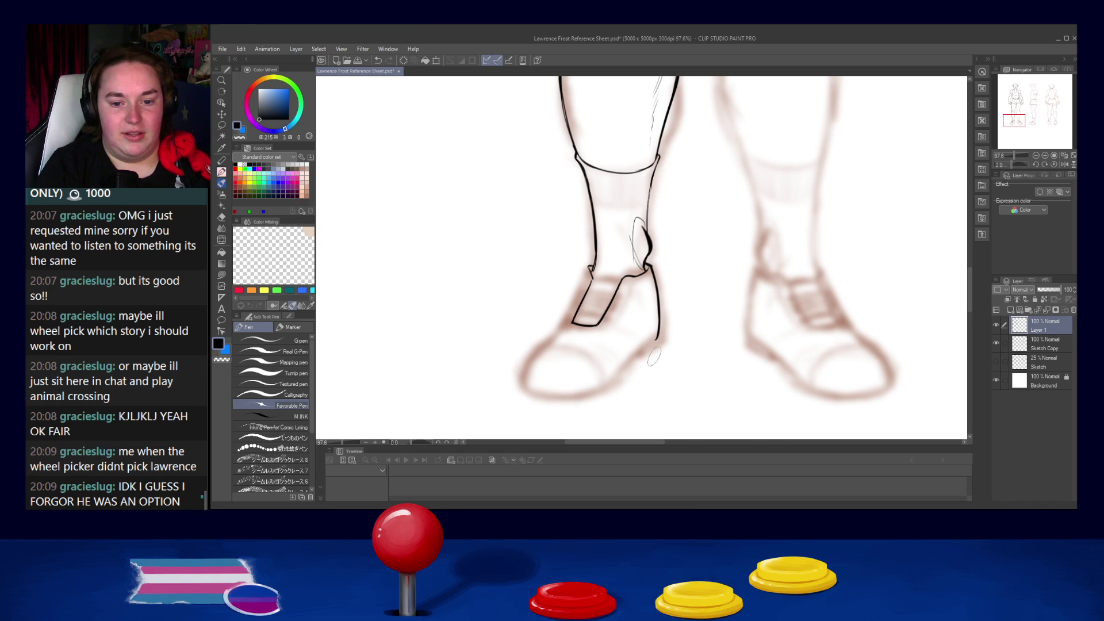
Step: Ink the shoe's lower edge from the heel diagonally forward toward the toe, following the sketch
mouse_move(659, 338)
left_mouse_down()
mouse_move(632, 362)
mouse_move(657, 332)
mouse_move(621, 374)
left_mouse_up()
key("ctrl+z")
key("ctrl+z")
key("ctrl+z")
key("ctrl+z")
key("ctrl+z")
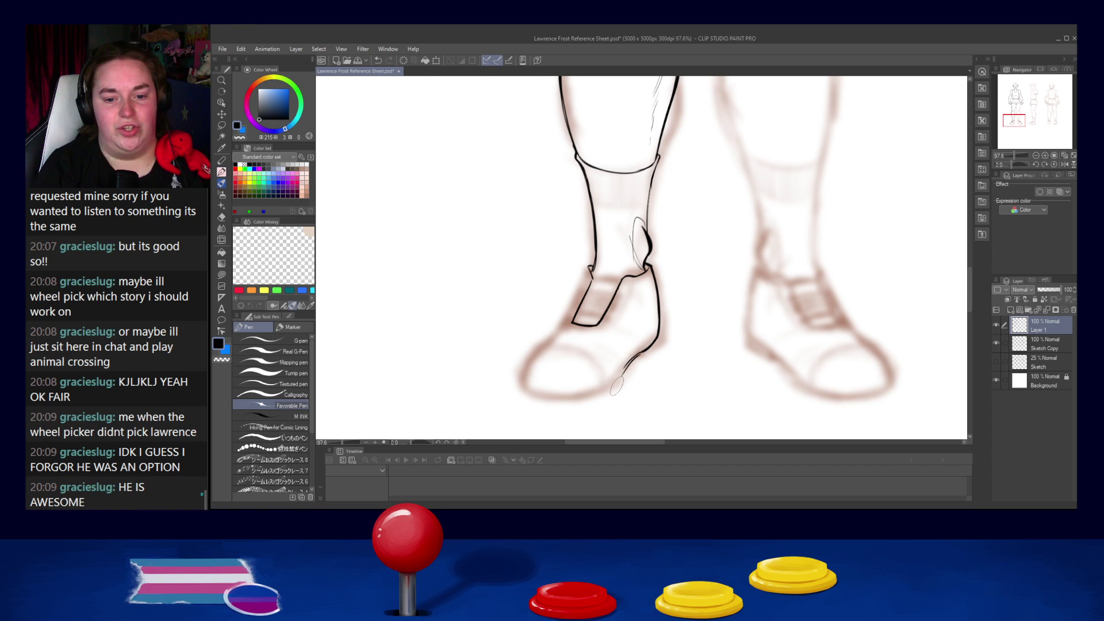
Step: Ink the shoe's outer front edge from the collar corner down alongside the lacing opening, retrying until it fits
key("ctrl+z")
left_click_drag(588, 273, 570, 316)
key("ctrl+z")
key("ctrl+z")
mouse_move(591, 271)
left_mouse_down()
mouse_move(581, 293)
mouse_move(594, 264)
mouse_move(578, 318)
mouse_move(584, 283)
mouse_move(569, 316)
left_mouse_up()
key("ctrl+z")
key("ctrl+z")
key("ctrl+z")
mouse_move(590, 270)
left_mouse_down()
mouse_move(566, 331)
mouse_move(567, 320)
left_mouse_up()
key("ctrl+z")
key("ctrl+z")
Step: Extend the outer front edge down over the instep and around the tip of the toe
mouse_move(589, 270)
left_mouse_down()
mouse_move(570, 322)
mouse_move(559, 319)
mouse_move(561, 333)
mouse_move(521, 361)
left_mouse_up()
key("ctrl+z")
key("ctrl+z")
key("ctrl+z")
mouse_move(561, 327)
left_mouse_down()
mouse_move(537, 348)
mouse_move(545, 342)
mouse_move(531, 393)
mouse_move(543, 343)
mouse_move(522, 380)
left_mouse_up()
key("ctrl+z")
key("ctrl+z")
key("ctrl+z")
Step: Ink the rounded underside of the toe from the shoe's tip back toward the sole
mouse_move(547, 342)
left_mouse_down()
mouse_move(528, 389)
mouse_move(610, 382)
left_mouse_up()
key("ctrl+z")
key("ctrl+z")
key("ctrl+z")
mouse_move(523, 378)
left_mouse_down()
mouse_move(538, 395)
mouse_move(609, 384)
left_mouse_up()
key("ctrl+z")
key("ctrl+z")
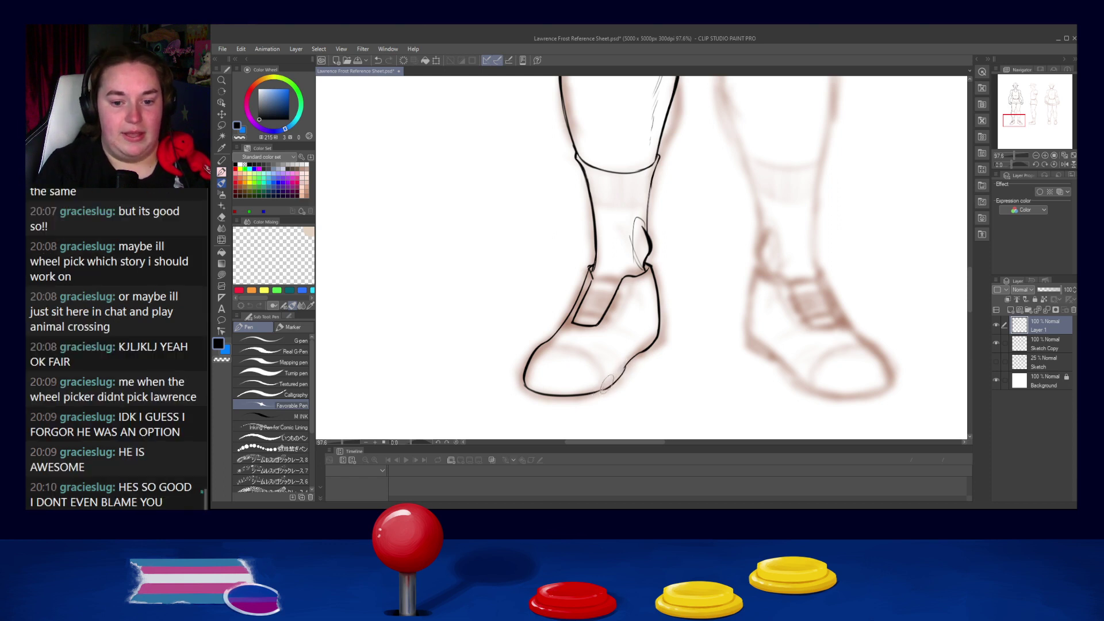
Step: Join the toe's underside to the shoe's lower side edge with a smooth curve, closing the outline
left_click_drag(628, 364, 597, 391)
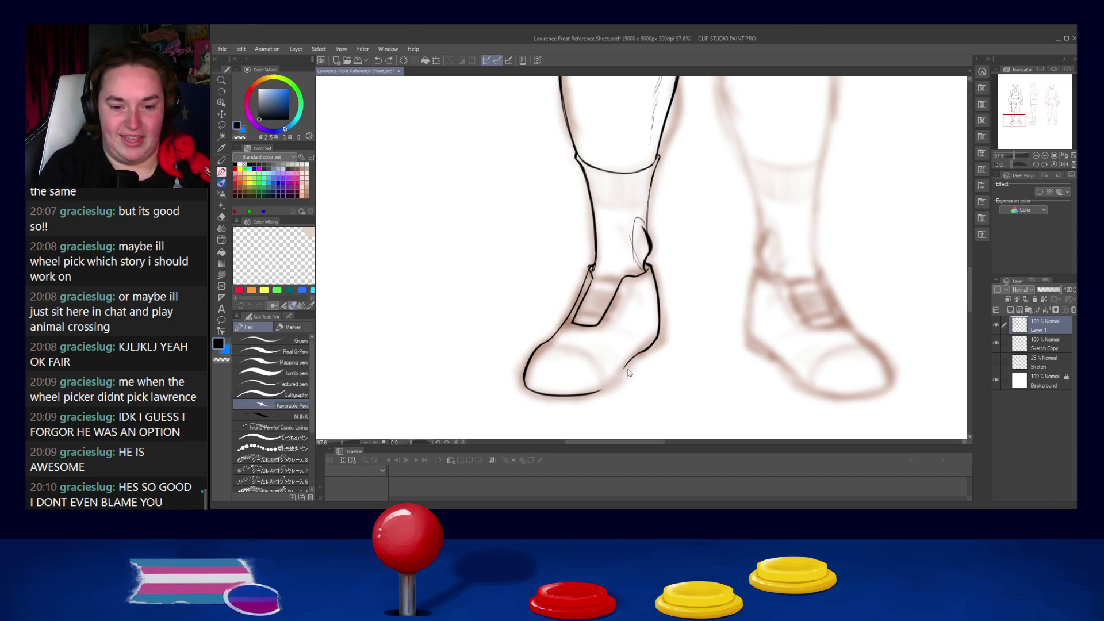
key("ctrl+z")
left_click_drag(597, 393, 616, 378)
key("ctrl+z")
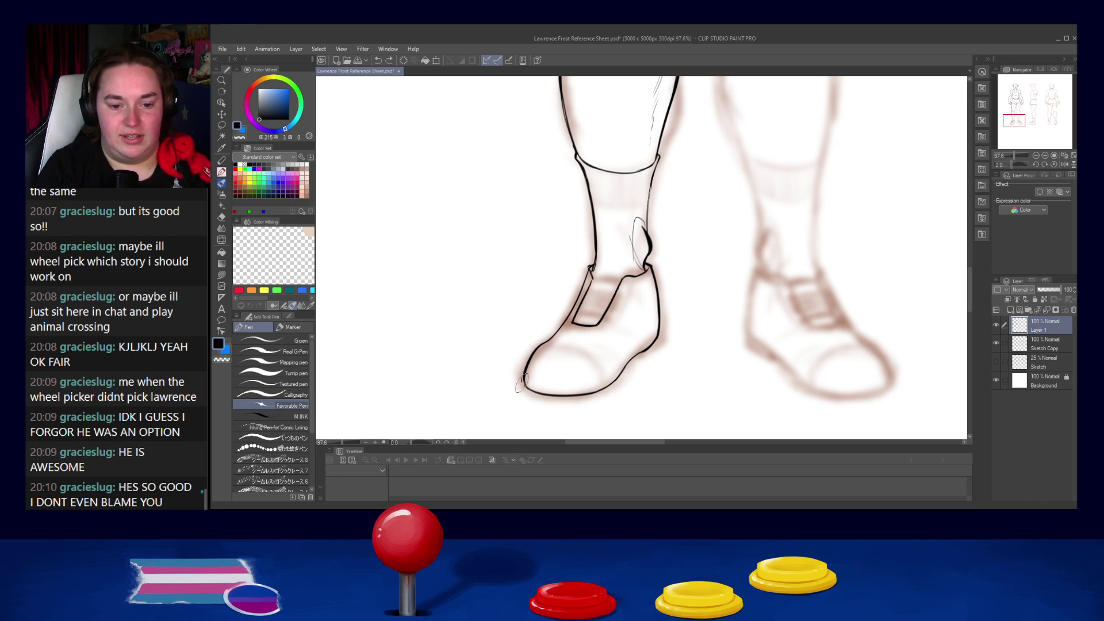
Step: Ink the curved toe cap seam across the shoe and a small heel block at the rear of the sole
mouse_move(523, 387)
left_mouse_down()
mouse_move(596, 365)
mouse_move(588, 353)
mouse_move(596, 366)
left_mouse_up()
key("ctrl+z")
key("ctrl+z")
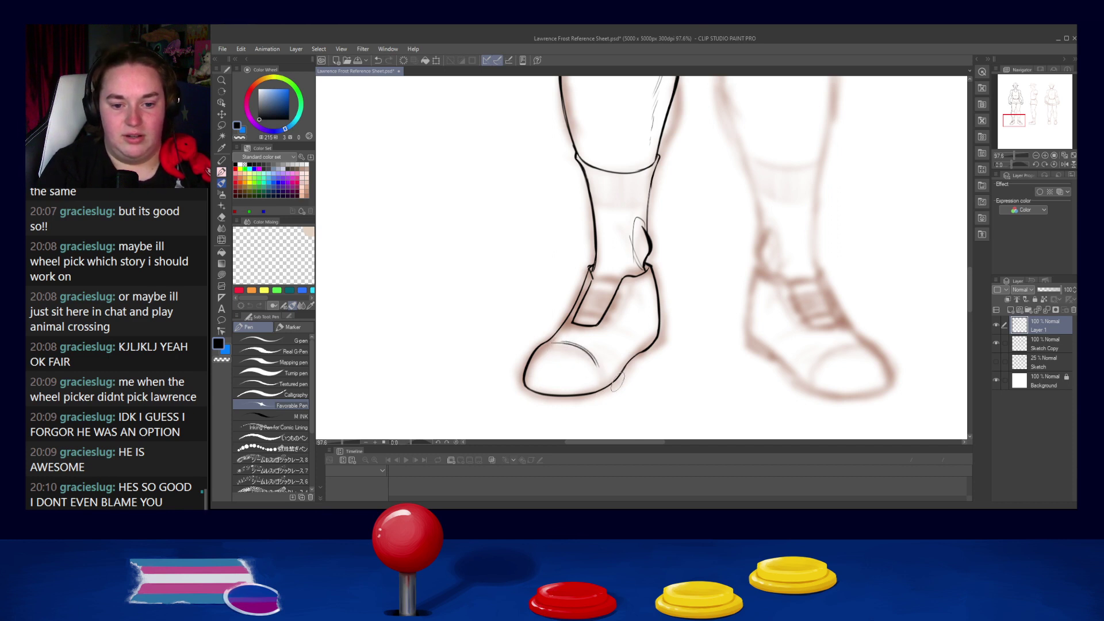
key("ctrl+z")
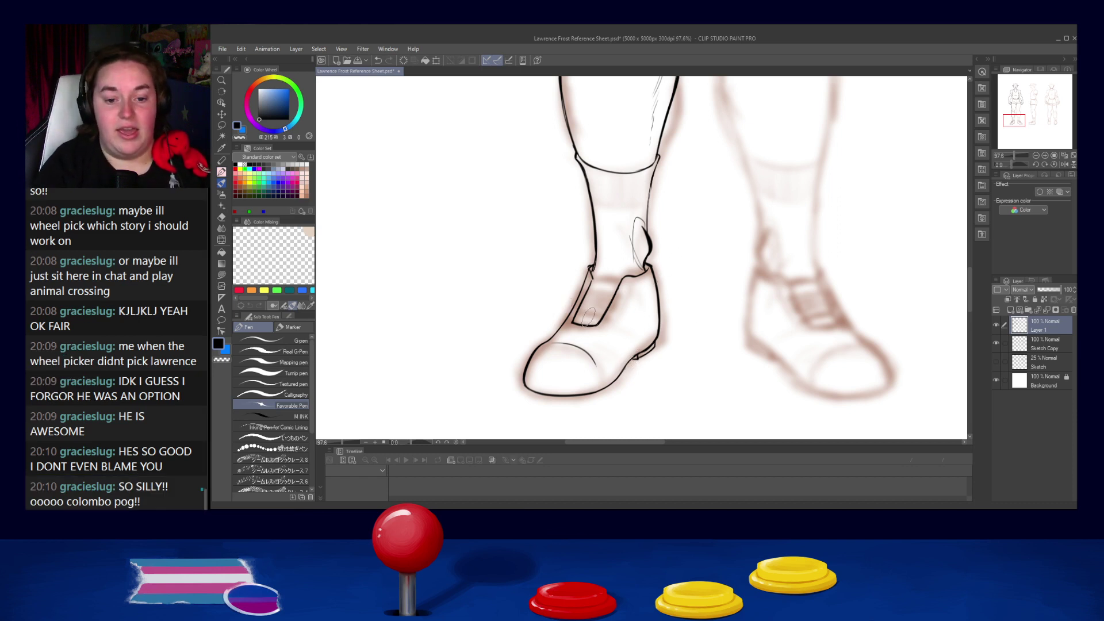
Step: Rework the toe cap seam into a heavier curved line, undoing the unsatisfactory trial strokes
key("ctrl+z")
mouse_move(560, 343)
left_mouse_down()
mouse_move(588, 343)
mouse_move(592, 361)
mouse_move(558, 342)
mouse_move(592, 349)
mouse_move(559, 345)
mouse_move(595, 364)
mouse_move(558, 343)
mouse_move(587, 349)
mouse_move(592, 359)
mouse_move(560, 346)
mouse_move(600, 369)
left_mouse_up()
key("ctrl+z")
key("ctrl+z")
key("ctrl+z")
key("ctrl+z")
key("ctrl+z")
key("ctrl+z")
key("ctrl+z")
key("ctrl+z")
key("ctrl+z")
key("ctrl+z")
key("ctrl+z")
key("ctrl+z")
key("ctrl+z")
key("ctrl+z")
key("ctrl+z")
key("ctrl+z")
key("ctrl+z")
key("ctrl+z")
key("ctrl+z")
key("ctrl+z")
key("ctrl+z")
key("ctrl+z")
key("ctrl+z")
key("ctrl+z")
key("ctrl+z")
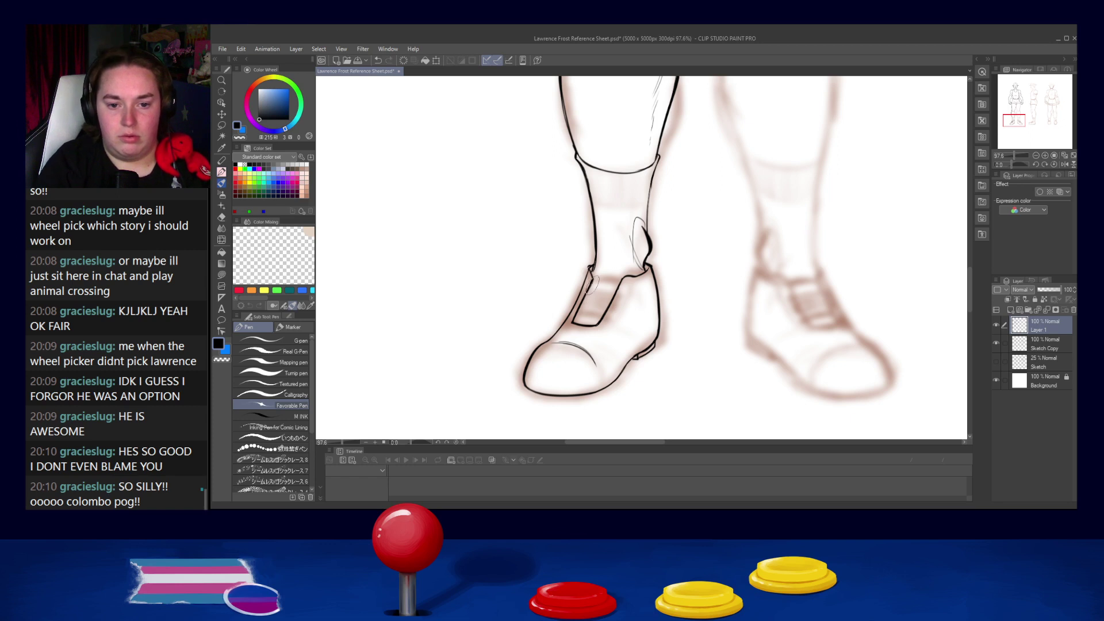
Step: Ink a curved edge across the top of the lacing opening between its two slanted sides
left_click_drag(594, 281, 618, 285)
key("ctrl+z")
key("ctrl+z")
key("ctrl+z")
key("ctrl+z")
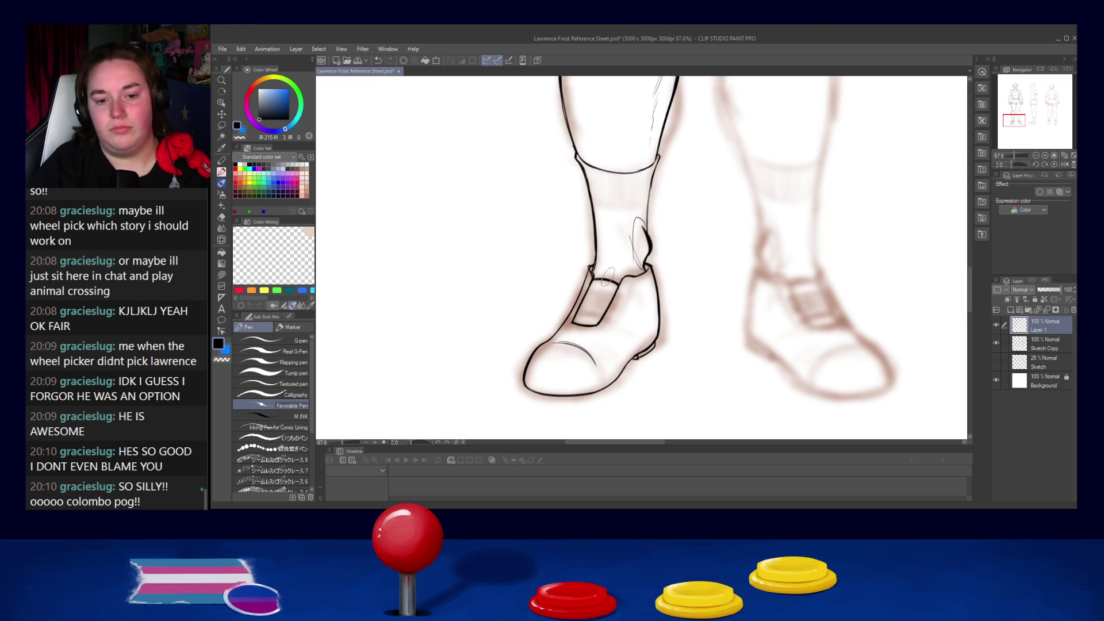
Step: Add thin seam lines below the lacing opening and along its ankle-side flap
scroll(604, 261, "up", 2)
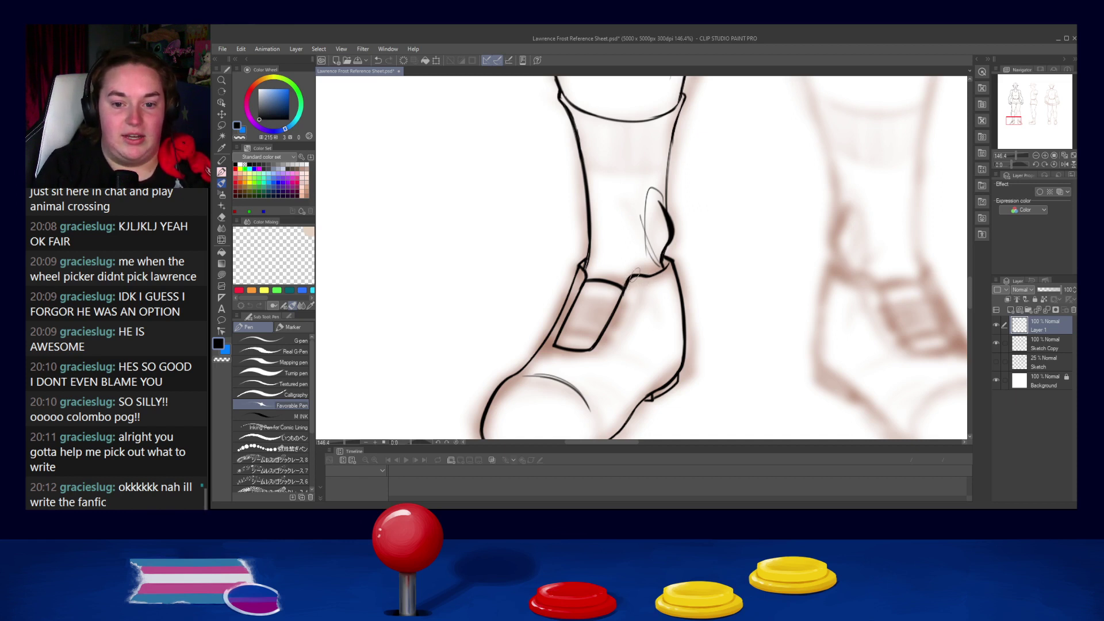
mouse_move(560, 356)
left_mouse_down()
mouse_move(574, 298)
mouse_move(603, 305)
left_mouse_up()
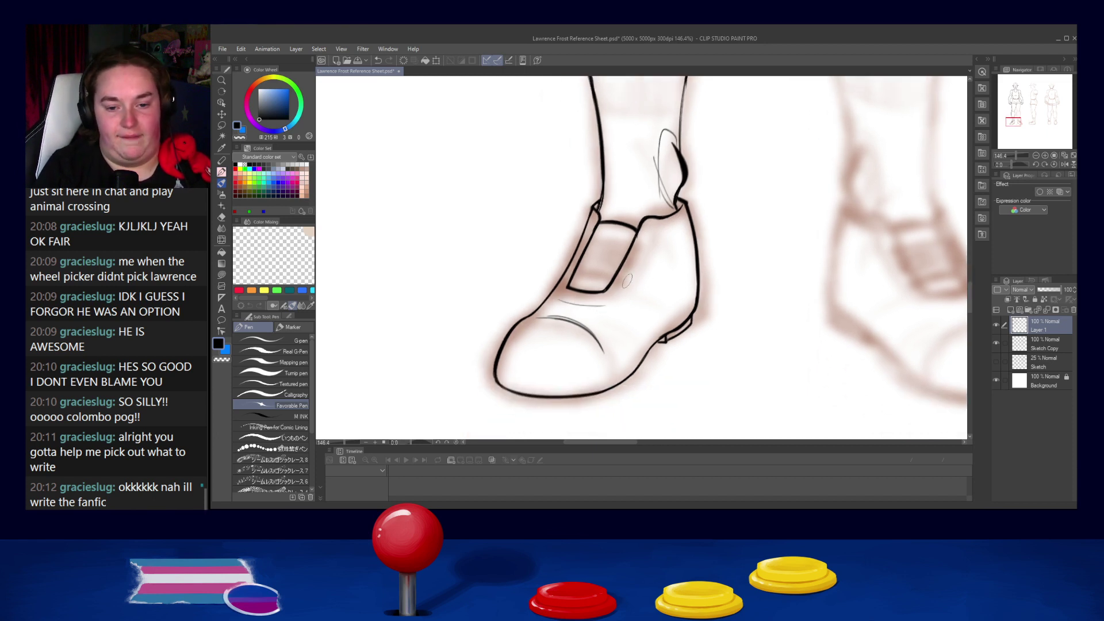
mouse_move(665, 222)
left_mouse_down()
mouse_move(613, 303)
mouse_move(622, 290)
left_mouse_up()
key("ctrl+z")
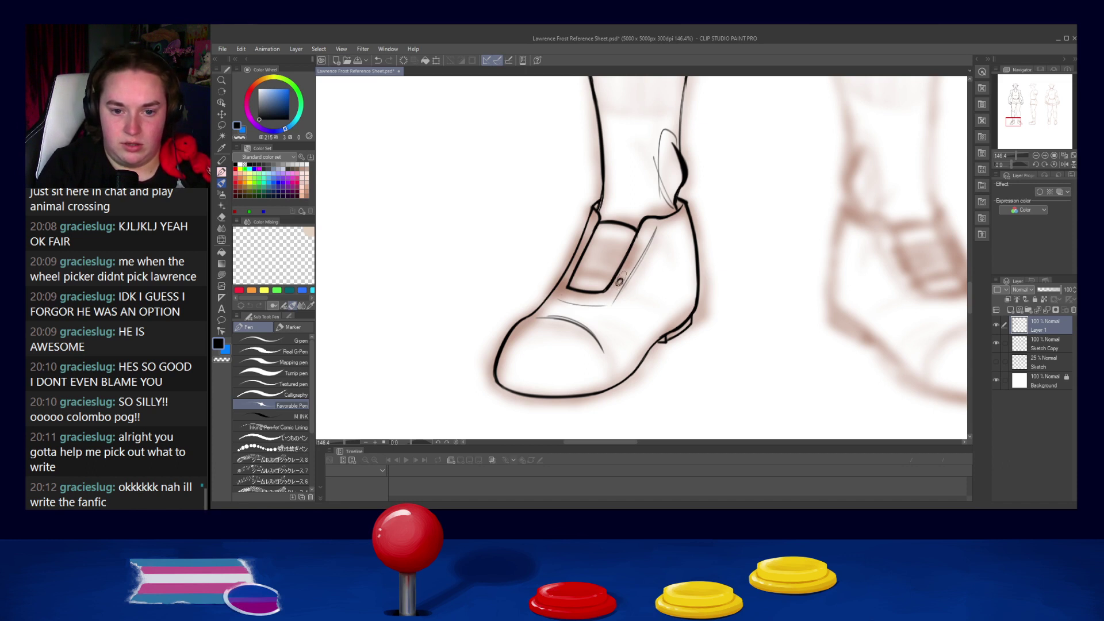
Step: Ink four small round eyelets down each side of the lacing opening
left_click_drag(625, 270, 641, 241)
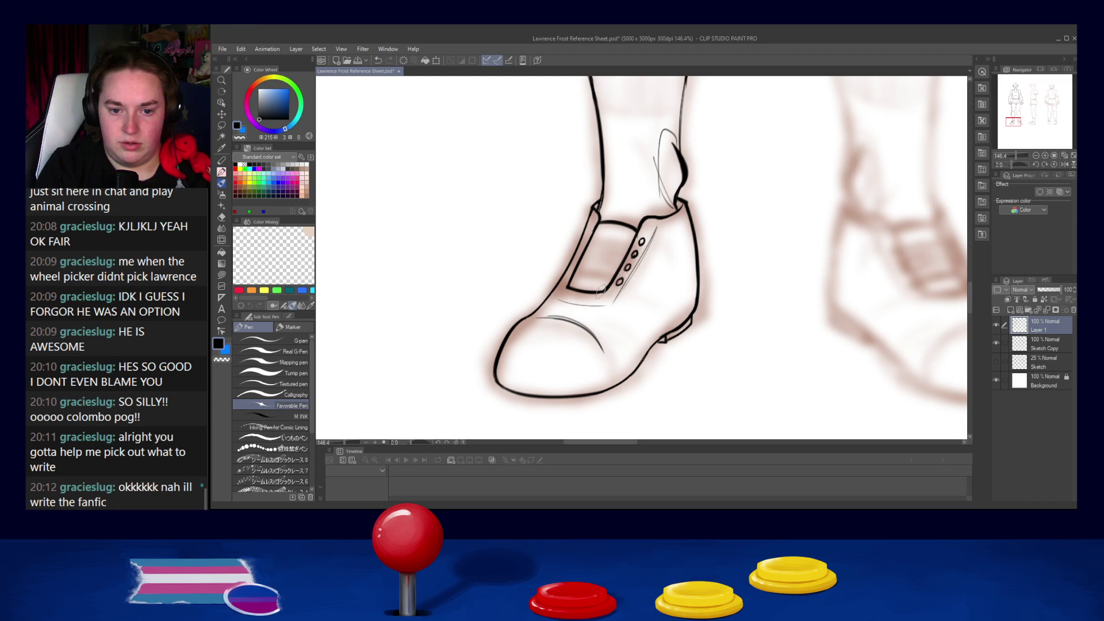
left_click_drag(570, 269, 586, 241)
key("ctrl+z")
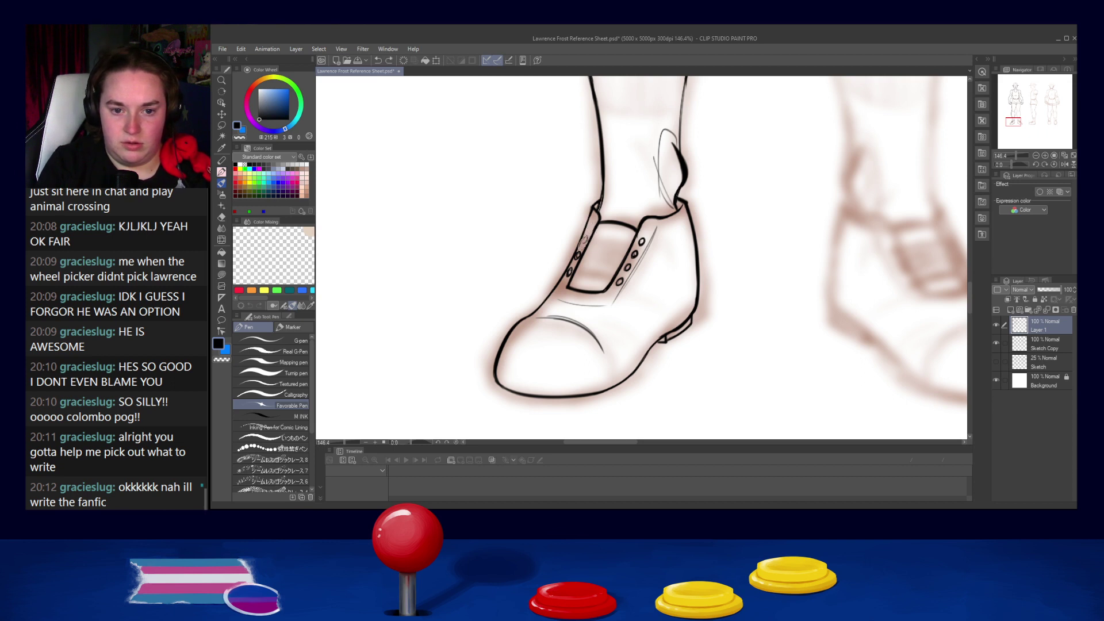
left_click_drag(583, 237, 586, 239)
key("ctrl+z")
left_click_drag(586, 225, 588, 229)
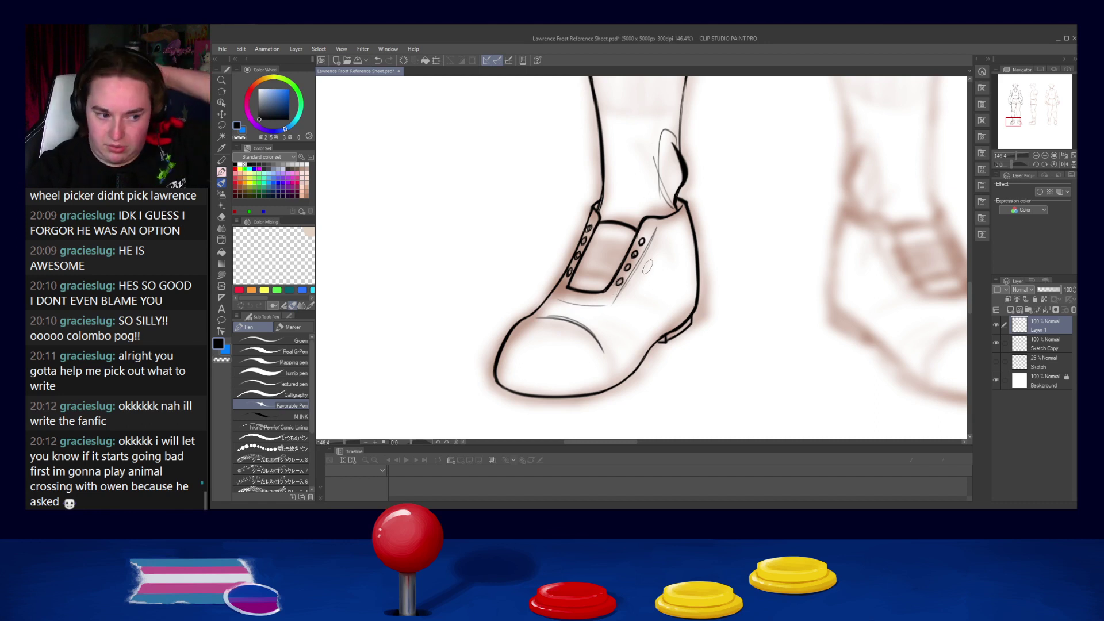
Step: Ink the two upper laces as thin double lines across the shoe's lacing opening, undoing unsatisfactory strokes
left_click_drag(598, 226, 635, 236)
key("ctrl+z")
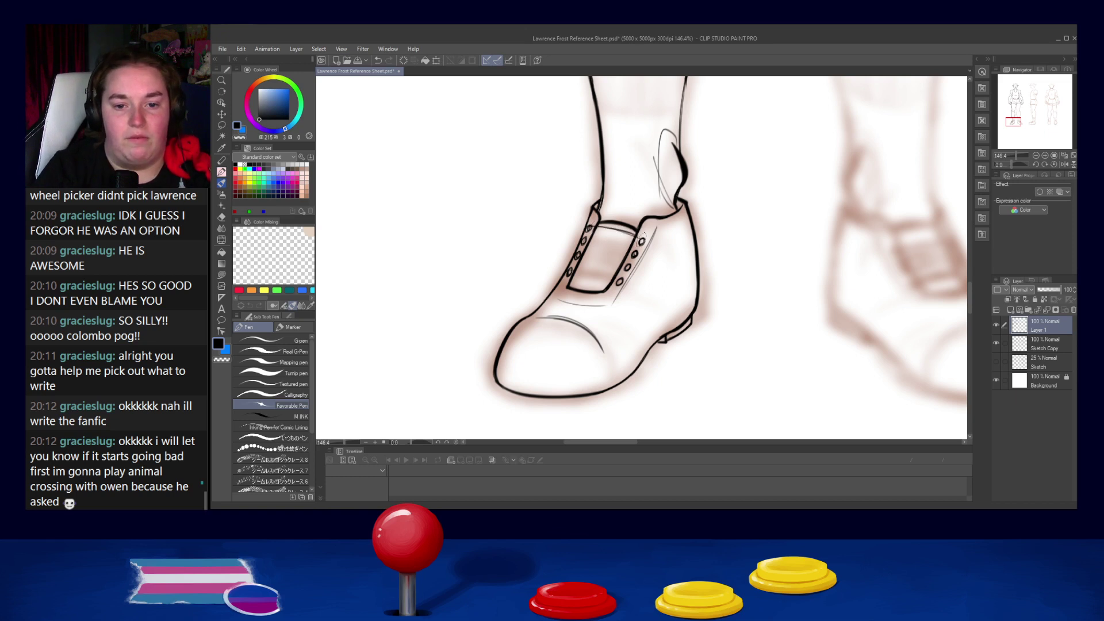
key("ctrl+z")
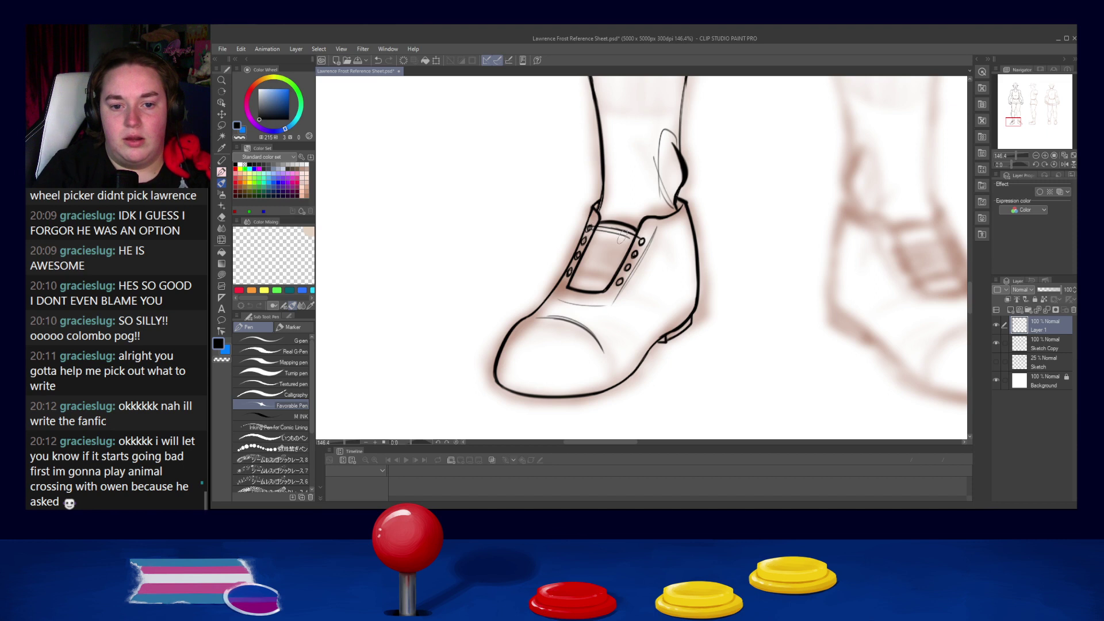
key("ctrl+z")
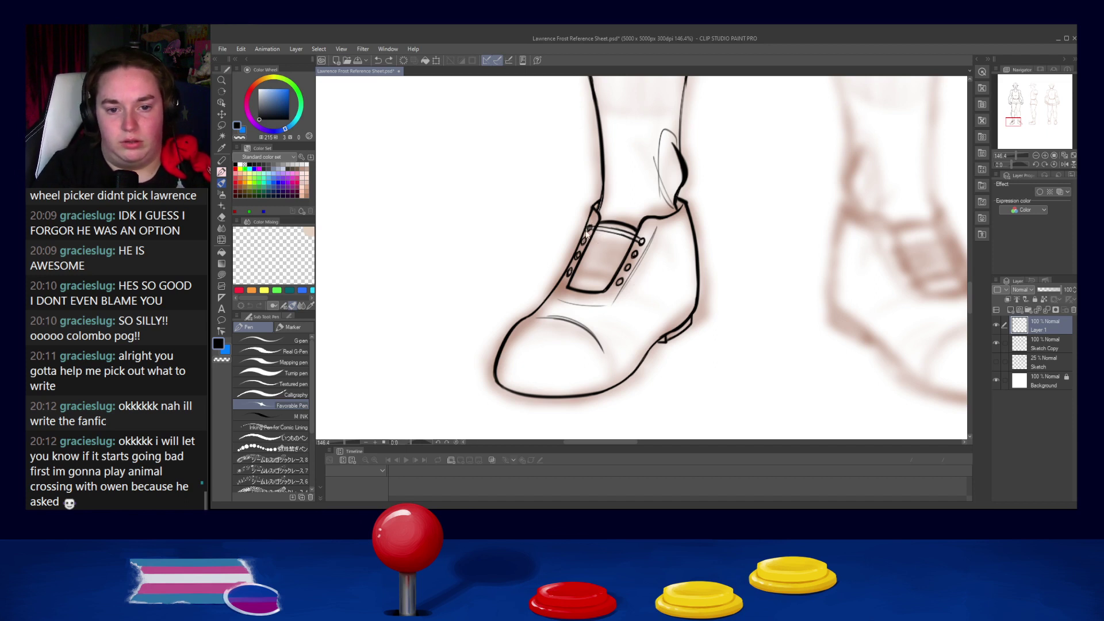
key("ctrl+z")
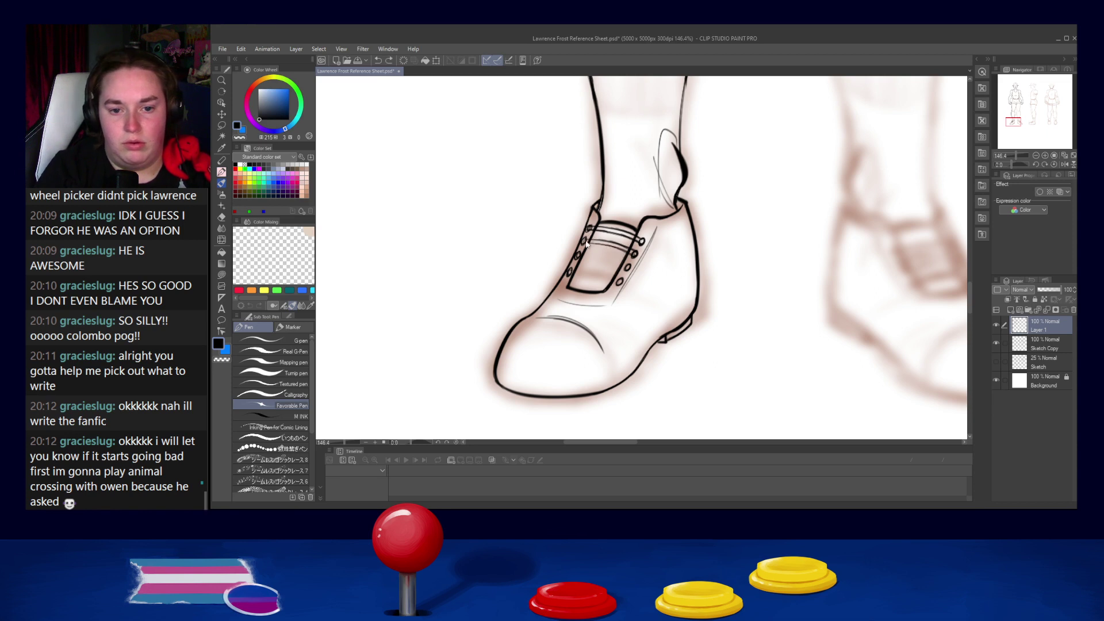
key("ctrl+z")
Step: Ink the two lower laces across the shoe's lacing opening, joining the remaining pairs of eyelets
left_click_drag(585, 239, 633, 254)
key("ctrl+z")
key("ctrl+z")
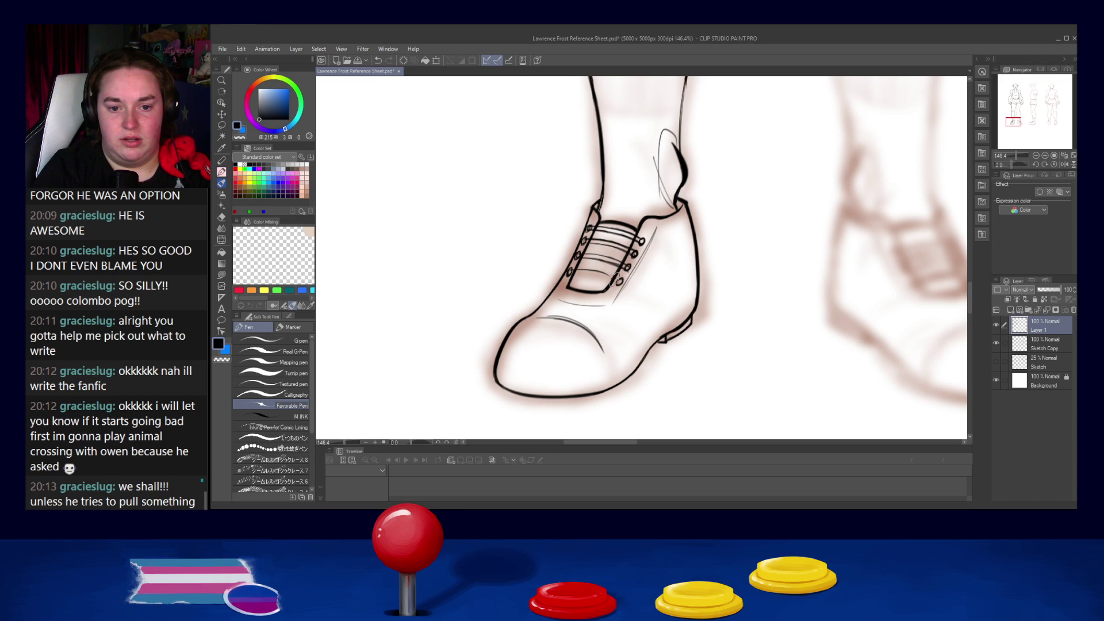
key("ctrl+z")
key("ctrl+z")
left_click_drag(571, 272, 604, 277)
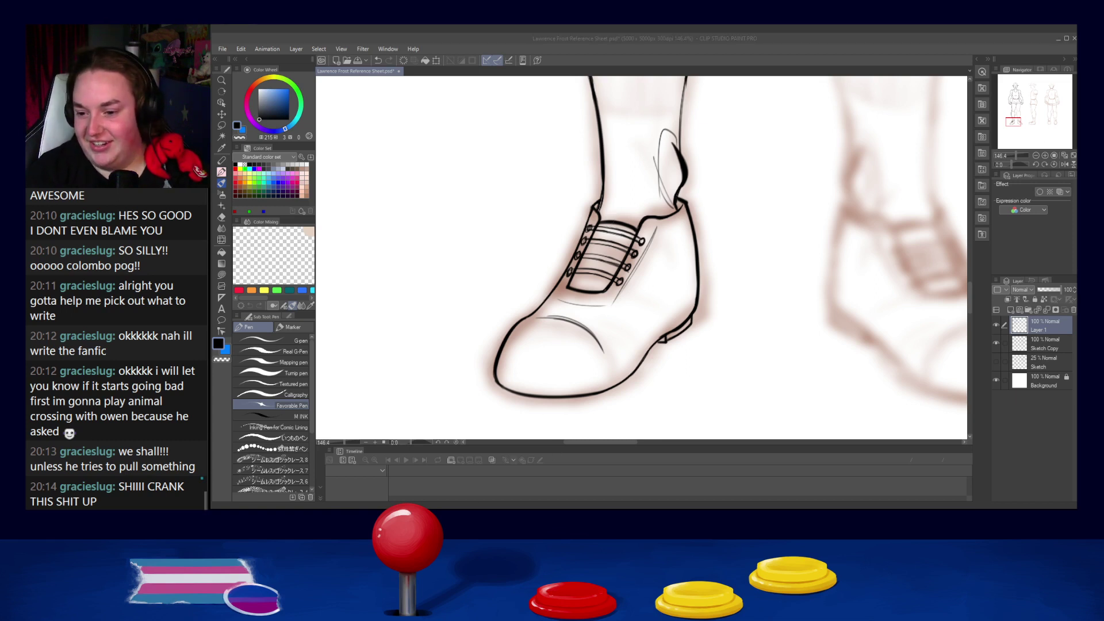
Step: Review the front view's inked line art from the hat down to the finished shoe
left_click(1022, 35)
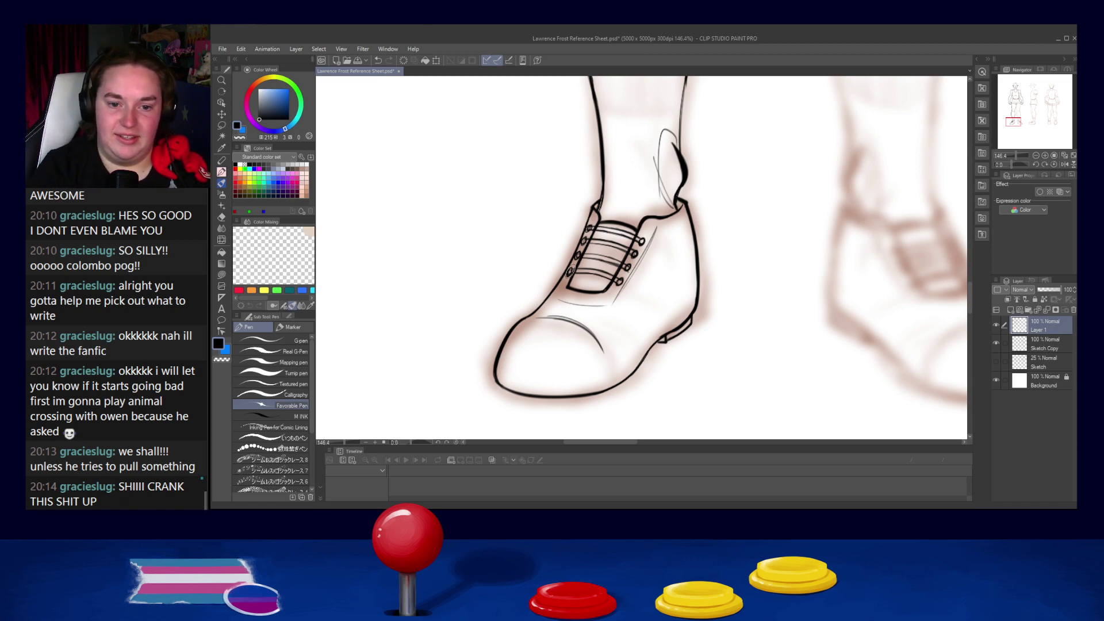
scroll(694, 204, "down", 4)
scroll(693, 203, "down", 2)
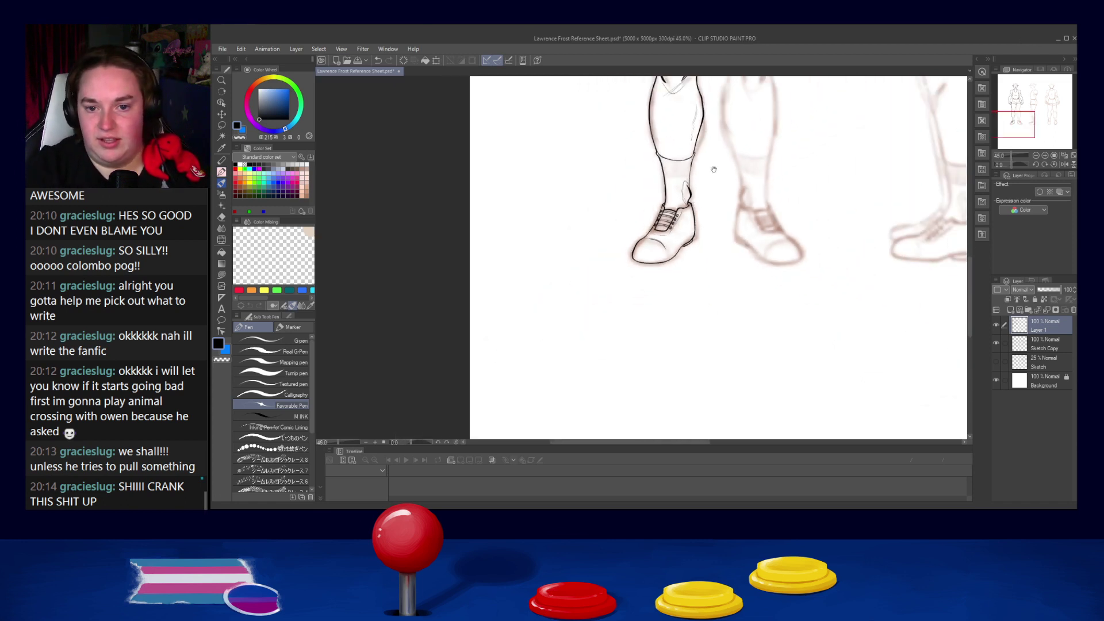
scroll(741, 311, "down", 2)
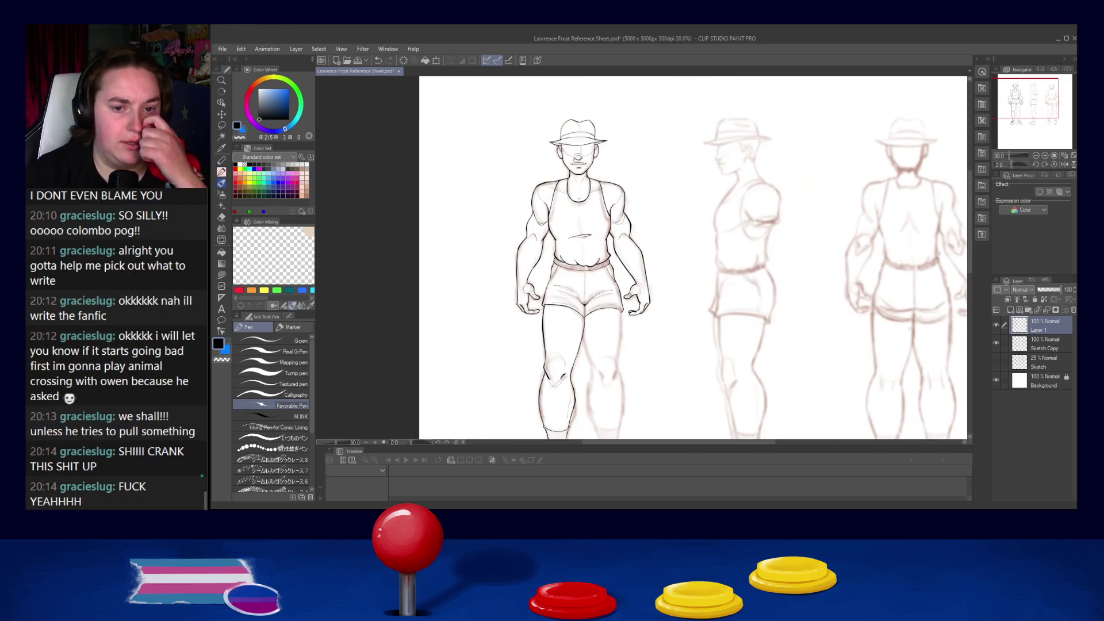
scroll(622, 233, "up", 2)
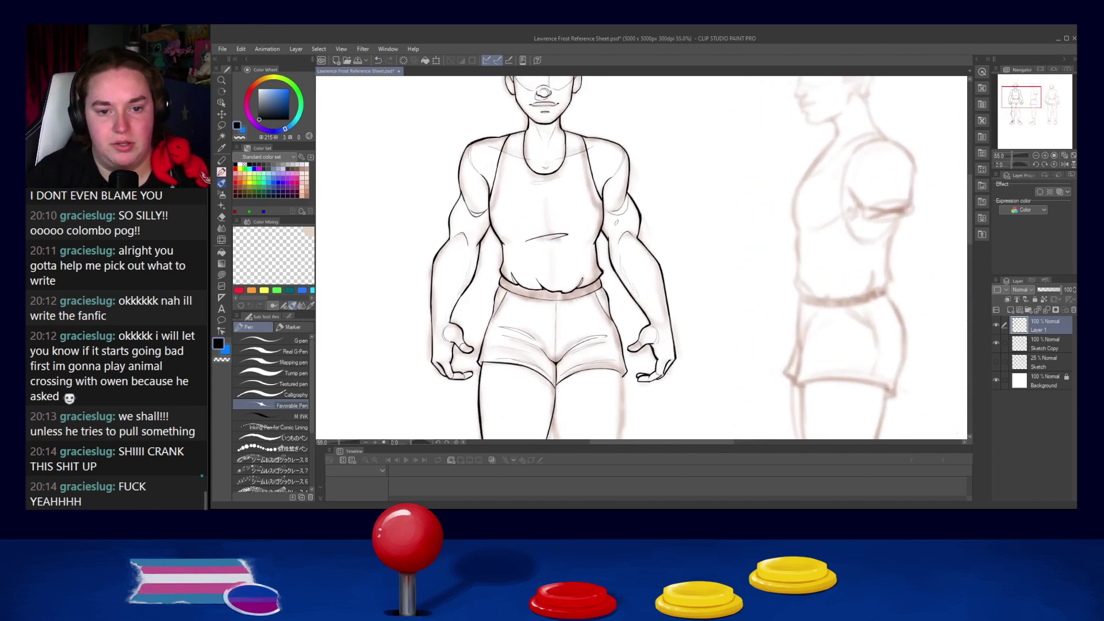
left_click_drag(616, 221, 603, 279)
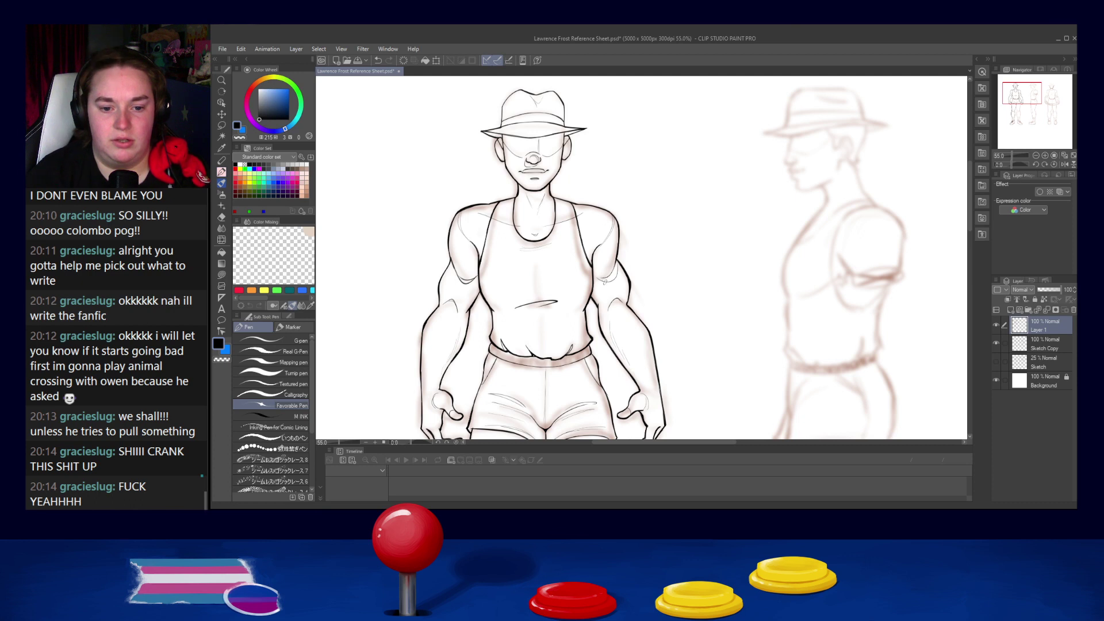
left_click_drag(672, 365, 693, 267)
left_click_drag(709, 333, 717, 261)
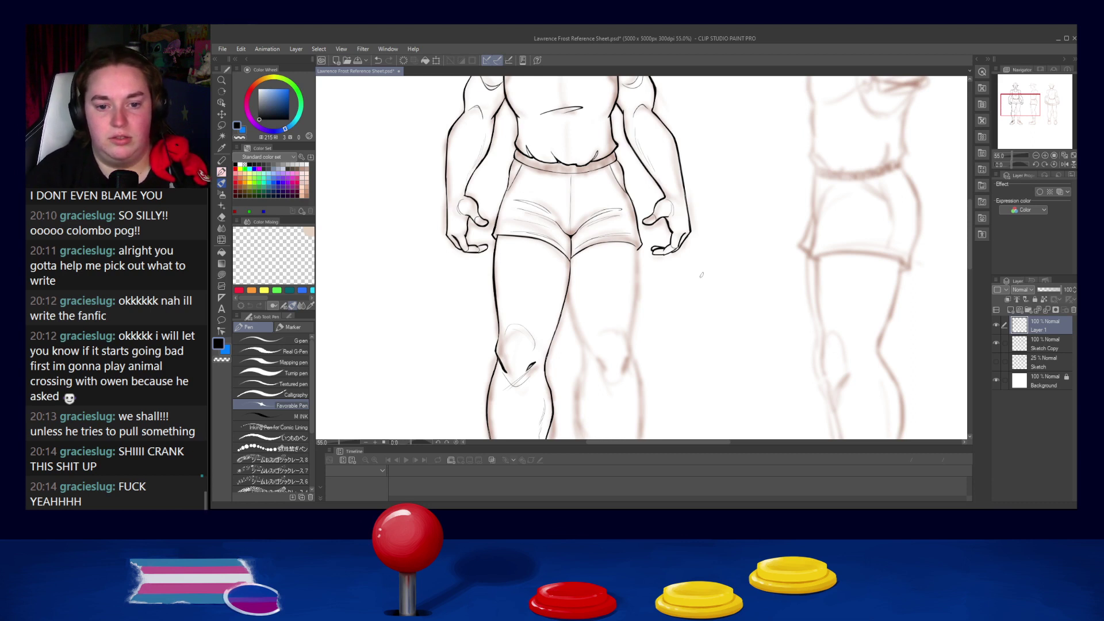
left_click_drag(629, 402, 626, 265)
left_click_drag(626, 405, 640, 295)
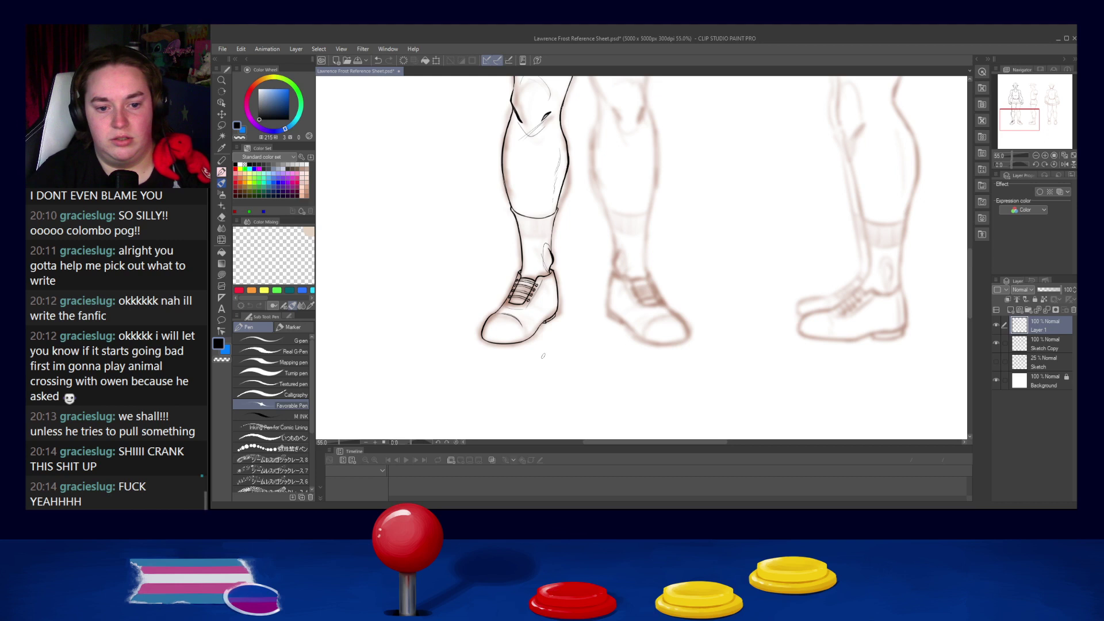
Step: Touch up the outline where the shoe's heel meets the sole, undoing the trial strokes
scroll(543, 355, "up", 4)
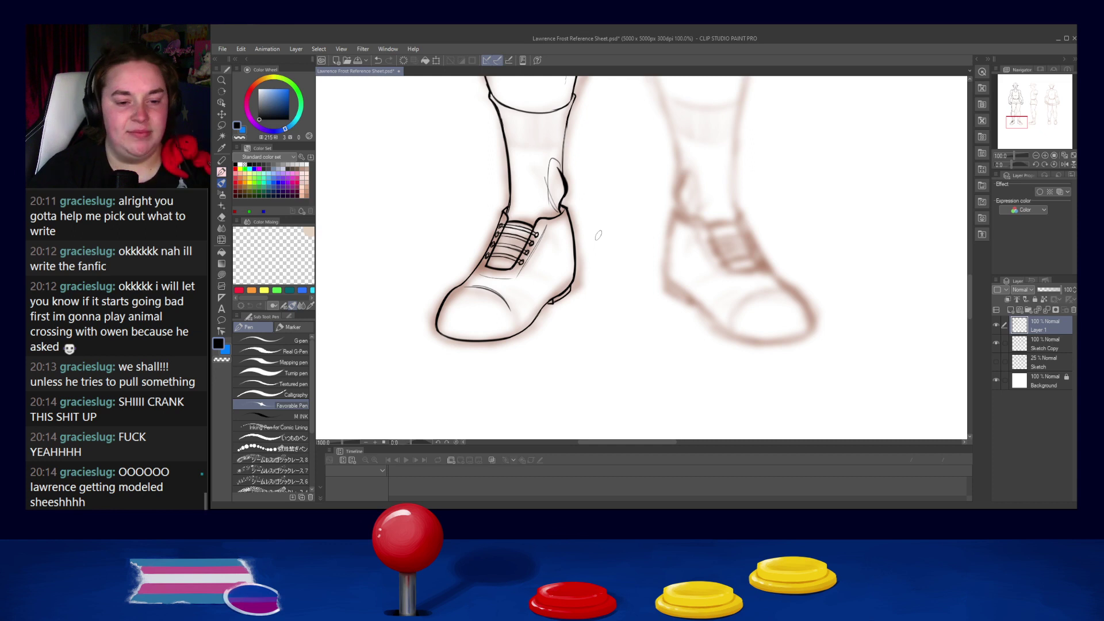
scroll(592, 239, "up", 2)
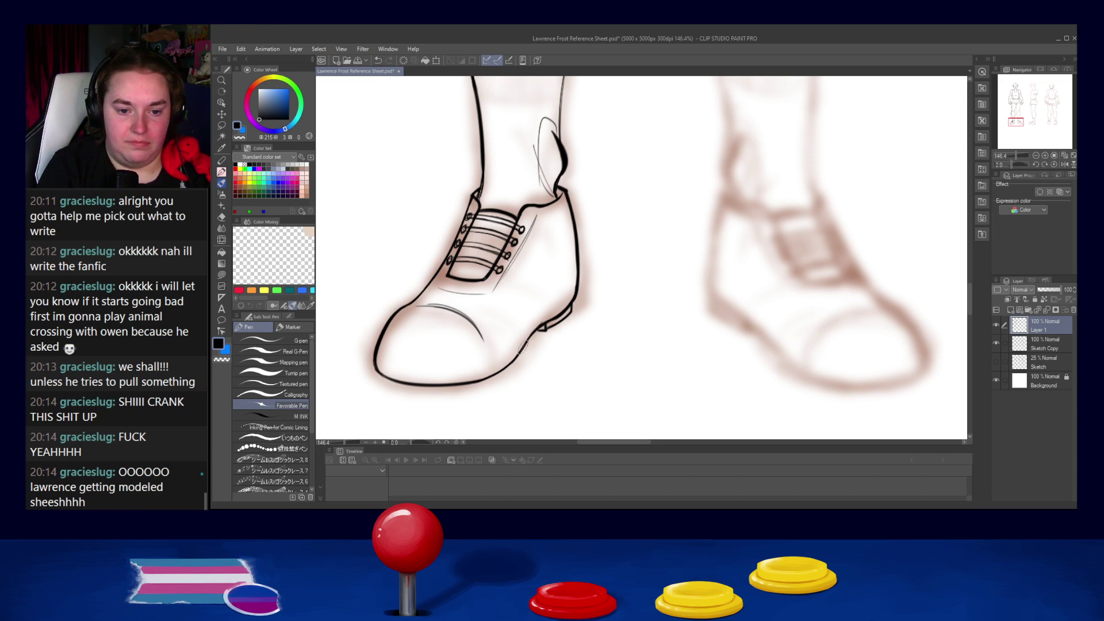
key("ctrl+z")
left_click_drag(541, 326, 526, 340)
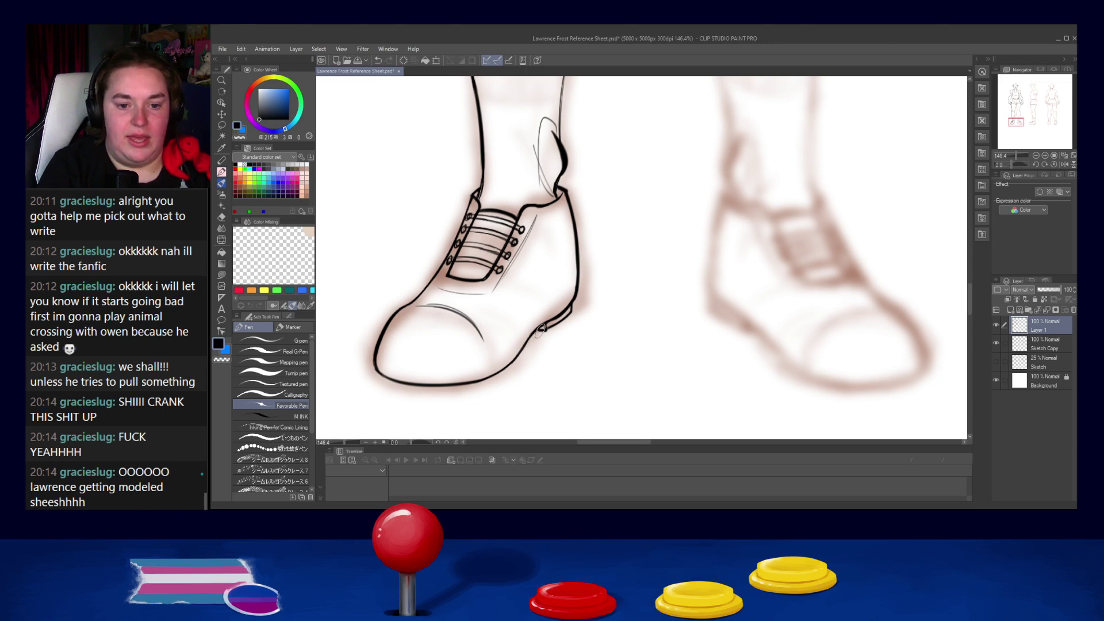
key("ctrl+z")
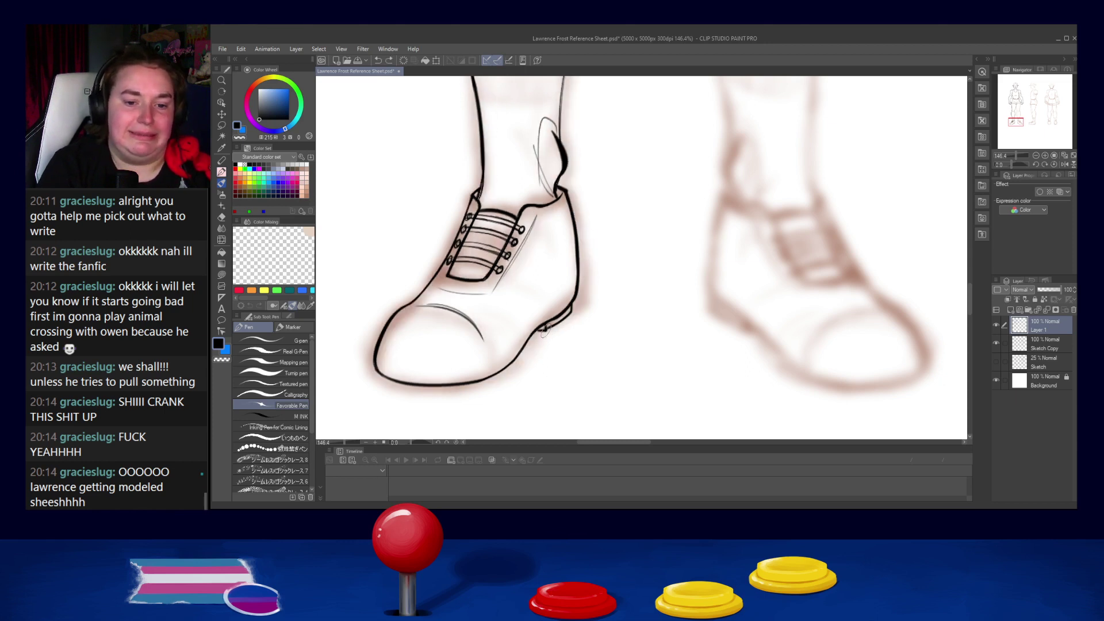
left_click_drag(539, 331, 561, 324)
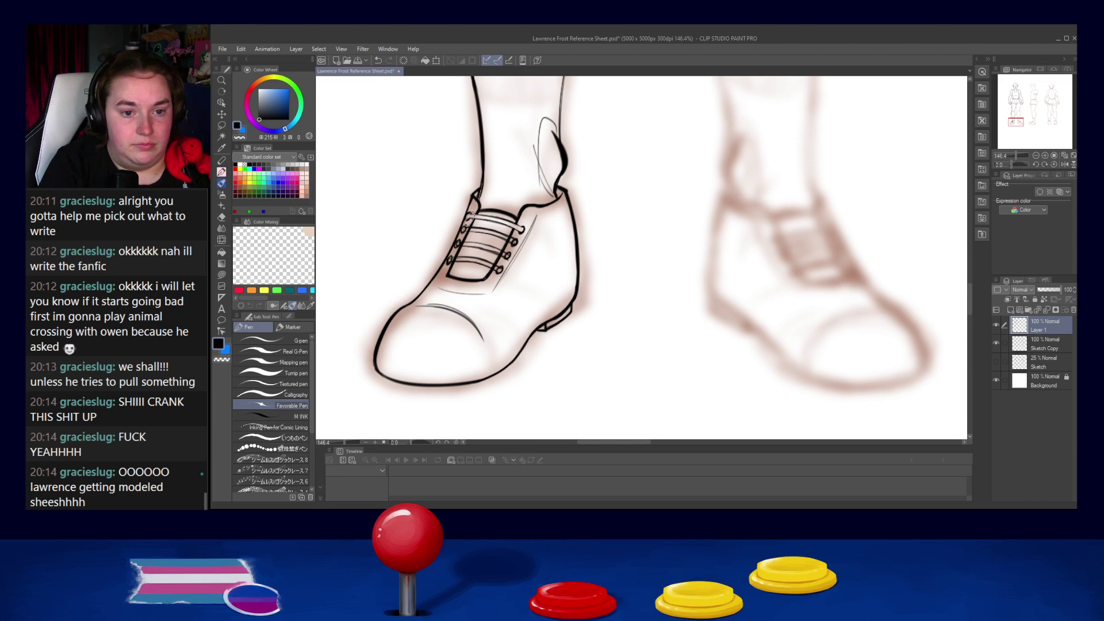
Step: Rework the top lace into a wider band with rounded ends overlapping its eyelets
key("ctrl+z")
left_click_drag(467, 216, 472, 215)
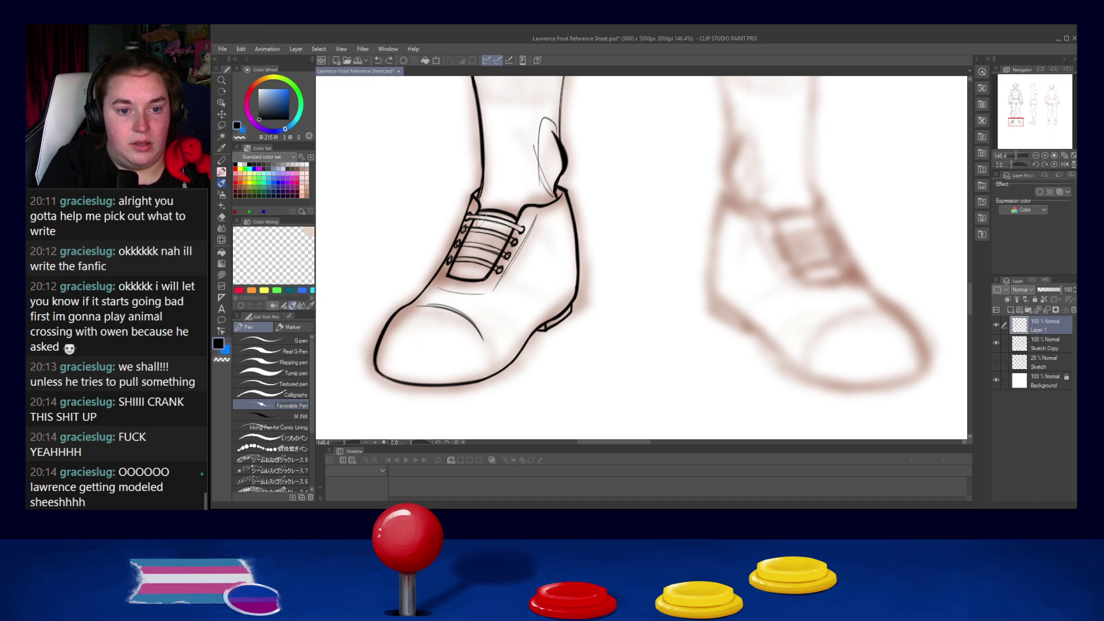
left_click_drag(477, 220, 503, 227)
key("ctrl+z")
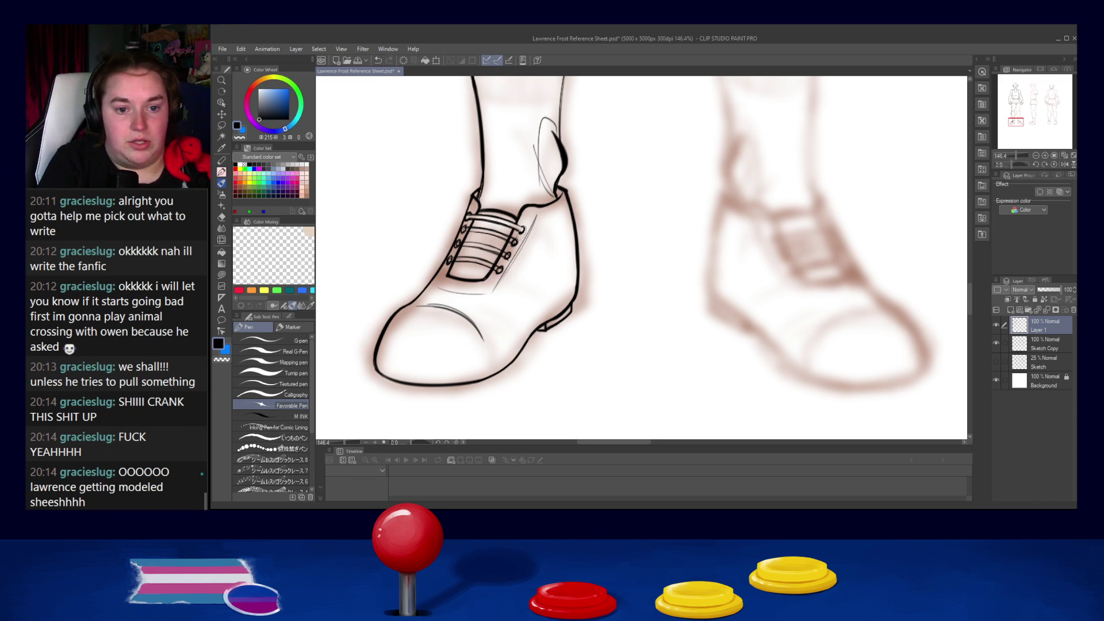
left_click_drag(499, 222, 522, 229)
key("ctrl+z")
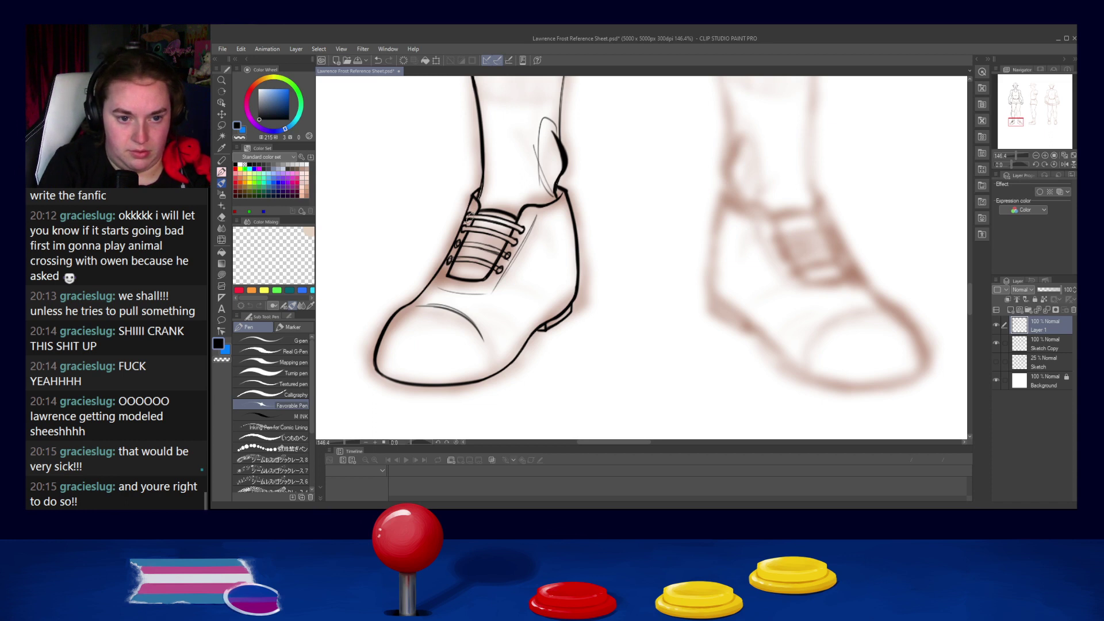
Step: Rework the remaining lower laces into matching bands with rounded ends, and undo the stray stroke on the toe
key("ctrl+z")
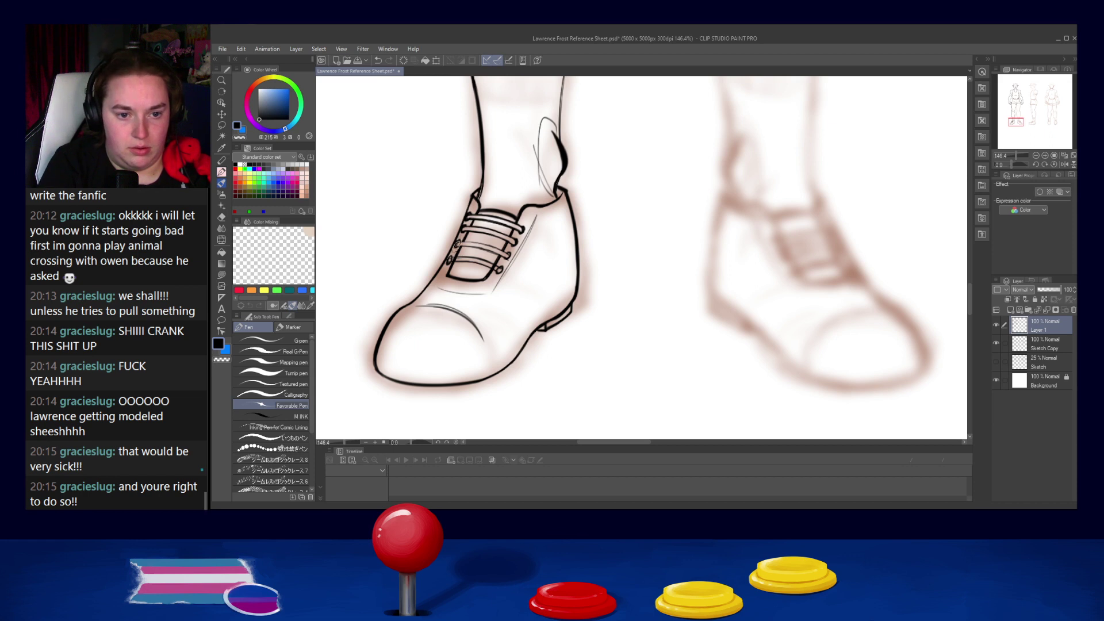
left_click_drag(459, 243, 483, 246)
key("ctrl+z")
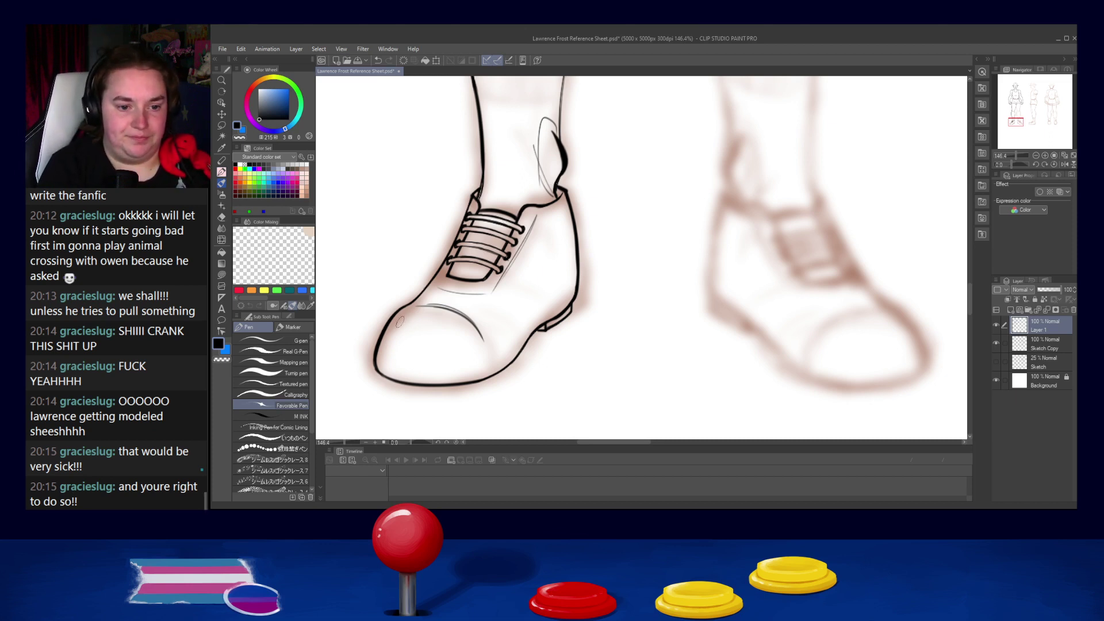
mouse_move(418, 298)
left_mouse_down()
mouse_move(396, 323)
mouse_move(403, 312)
left_mouse_up()
key("ctrl+z")
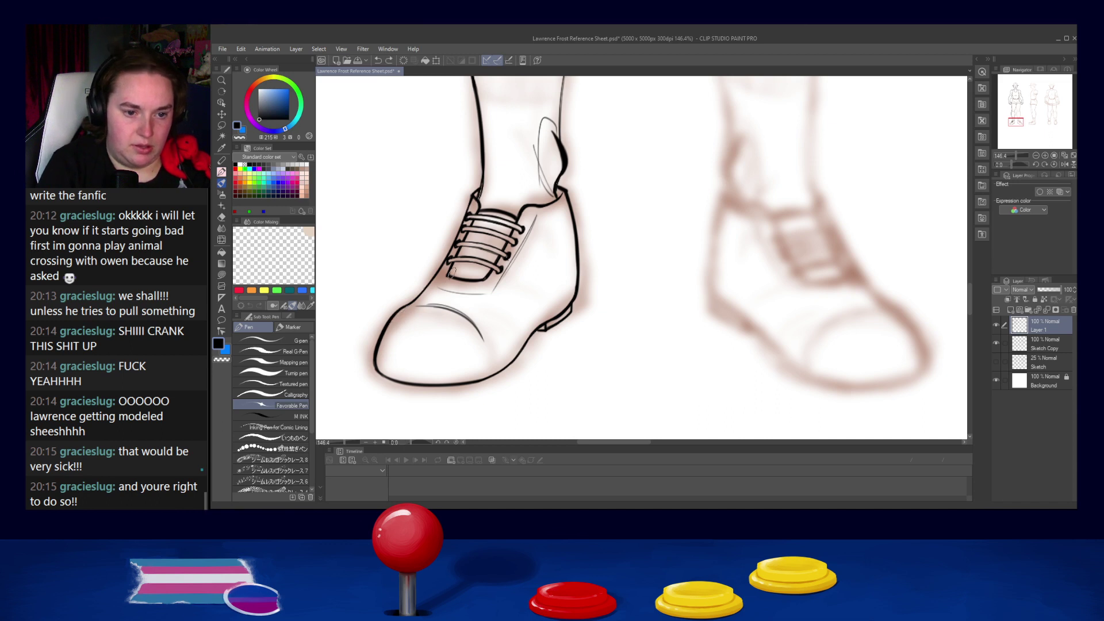
Step: Compare the Sketch and Sketch Copy layers around the sock by toggling layer visibility, leaving Sketch hidden
left_click(995, 342)
left_click(995, 361)
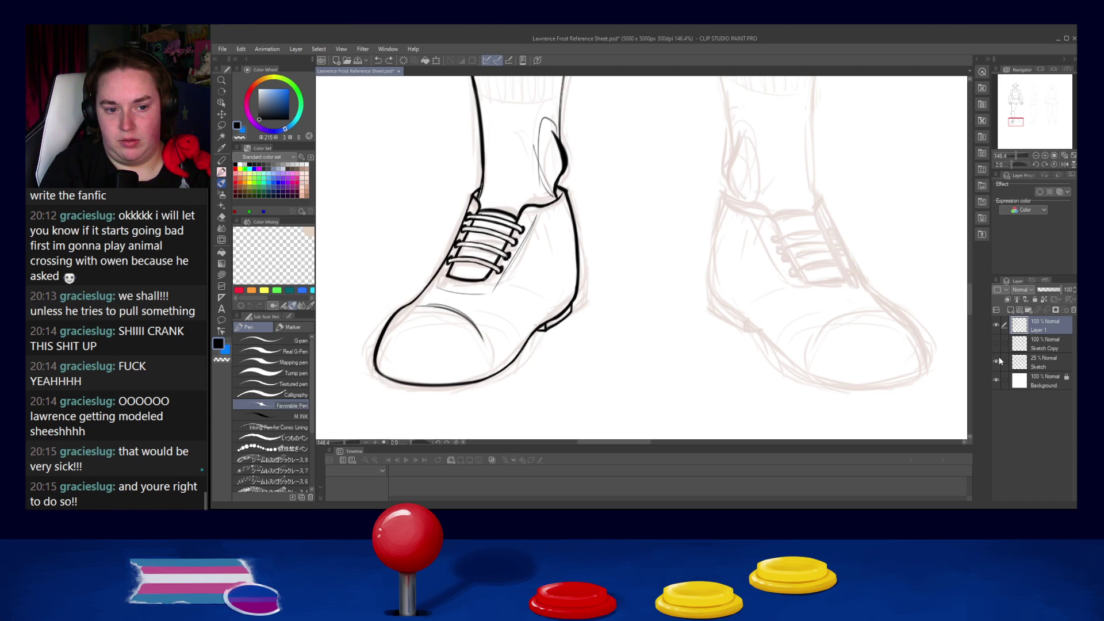
left_click(996, 347)
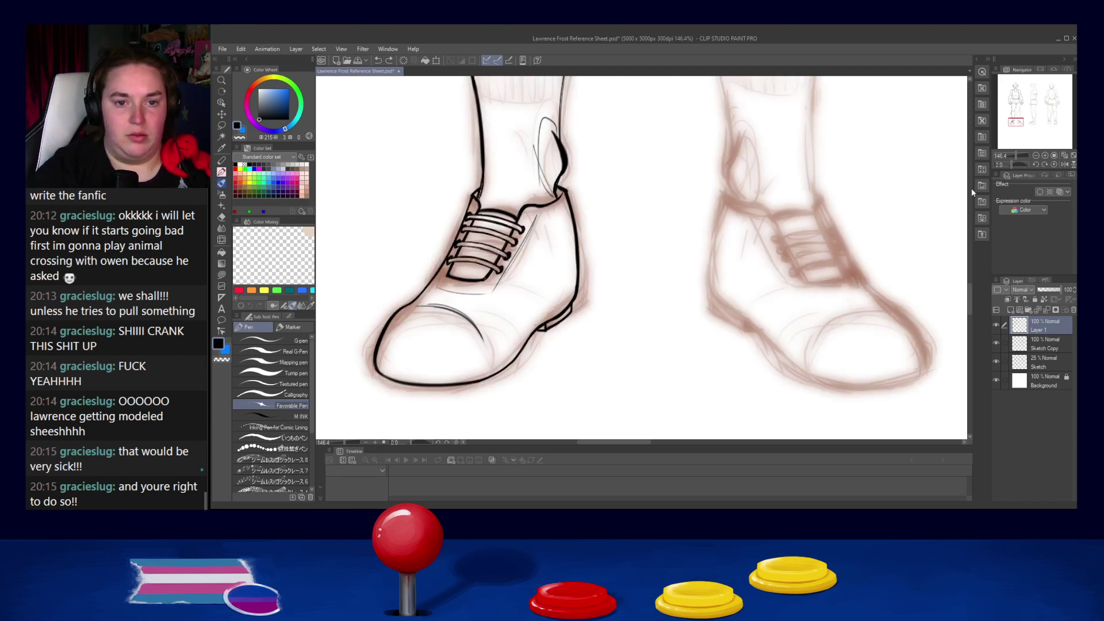
scroll(633, 359, "up", 5)
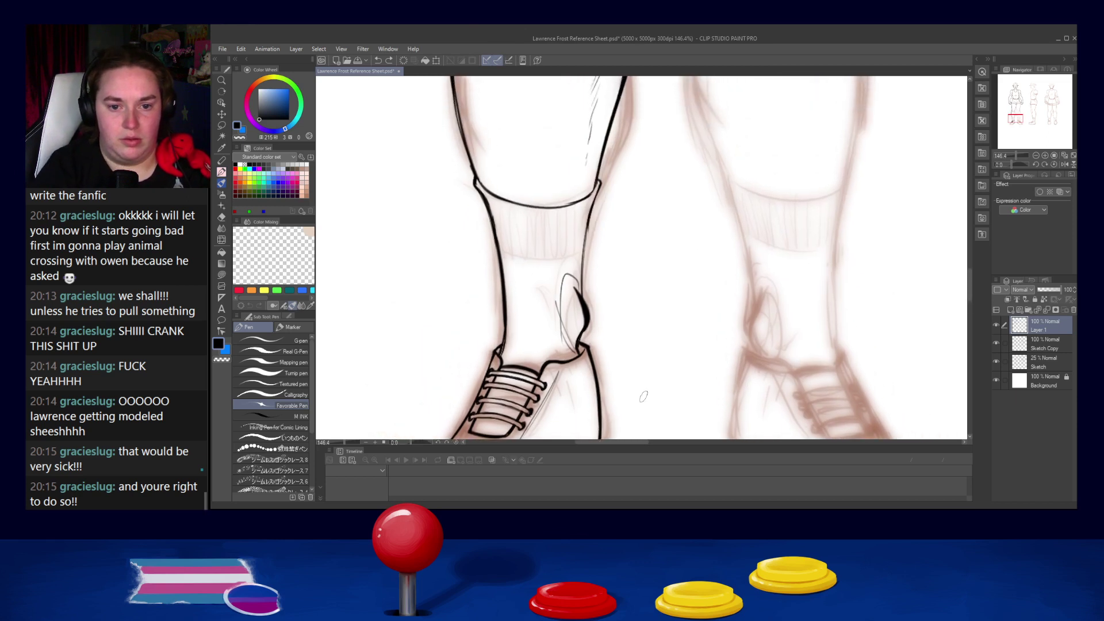
left_click(997, 324)
left_click(997, 325)
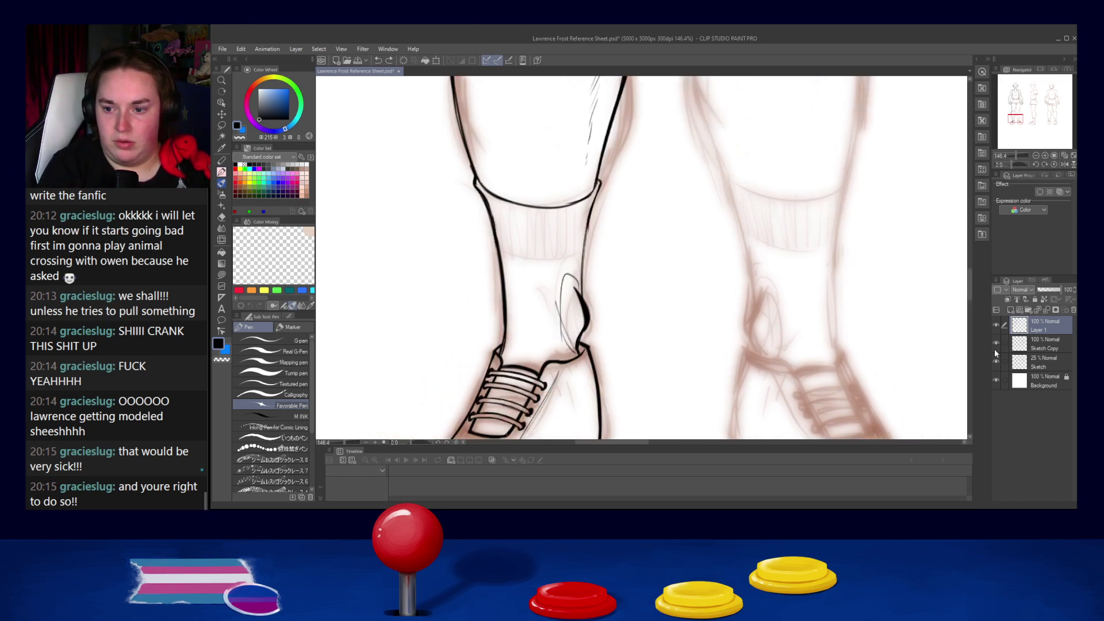
left_click(995, 344)
left_click(996, 344)
left_click(996, 361)
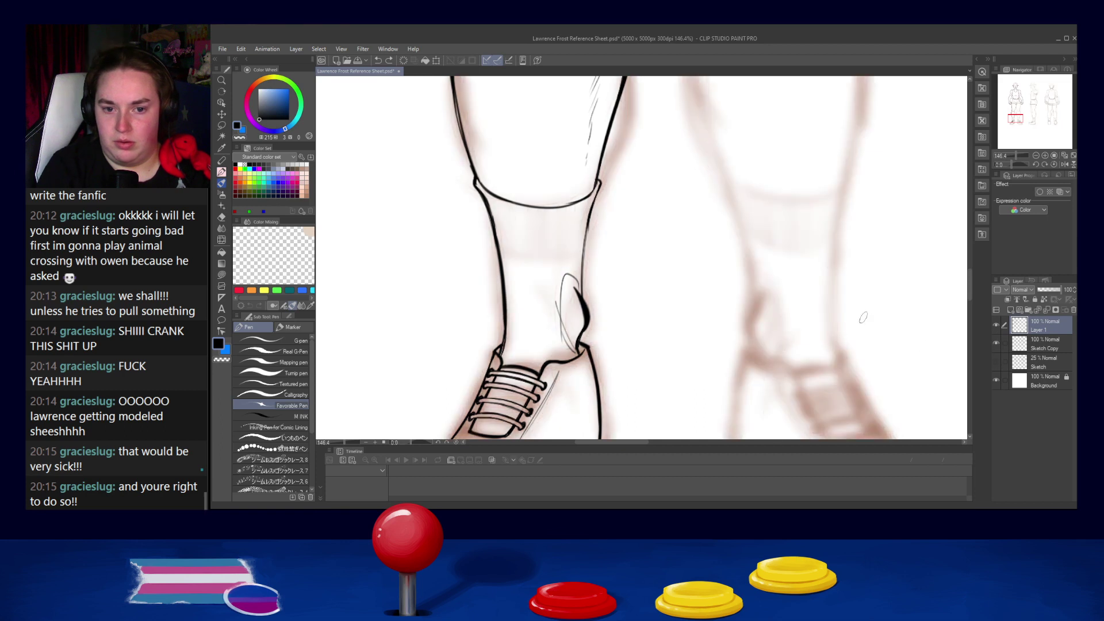
Step: Try strokes along the sock's inner side and ink a thin curved line across it as the ribbed cuff's lower edge
left_click_drag(593, 210, 582, 278)
mouse_move(588, 222)
left_mouse_down()
mouse_move(580, 287)
mouse_move(582, 264)
left_mouse_up()
key("ctrl+z")
key("ctrl+z")
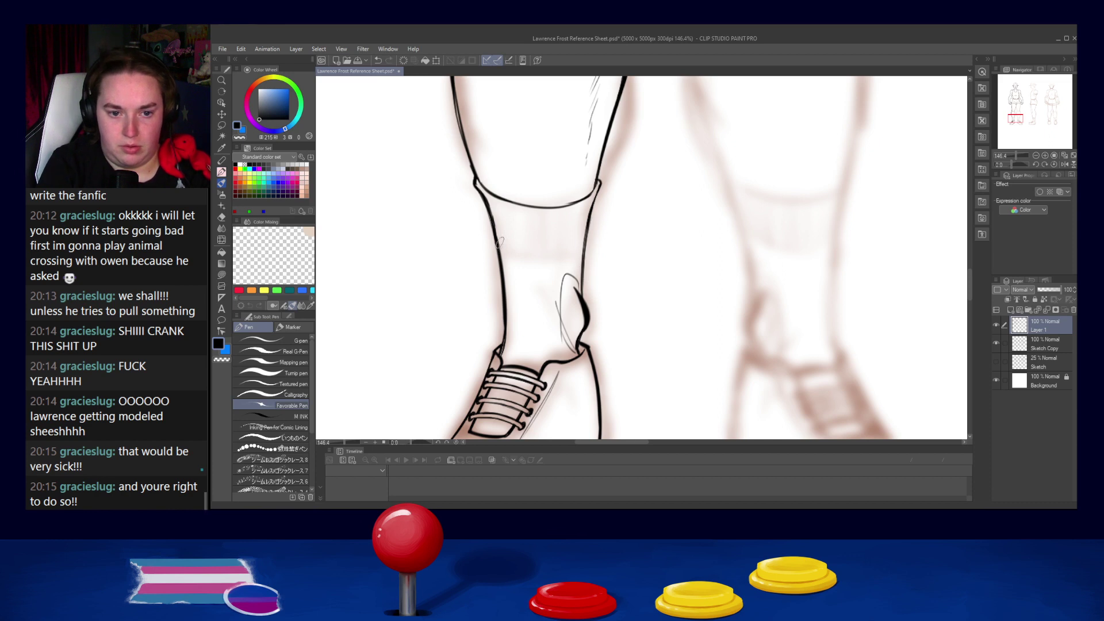
mouse_move(498, 244)
left_mouse_down()
mouse_move(522, 253)
mouse_move(586, 238)
left_mouse_up()
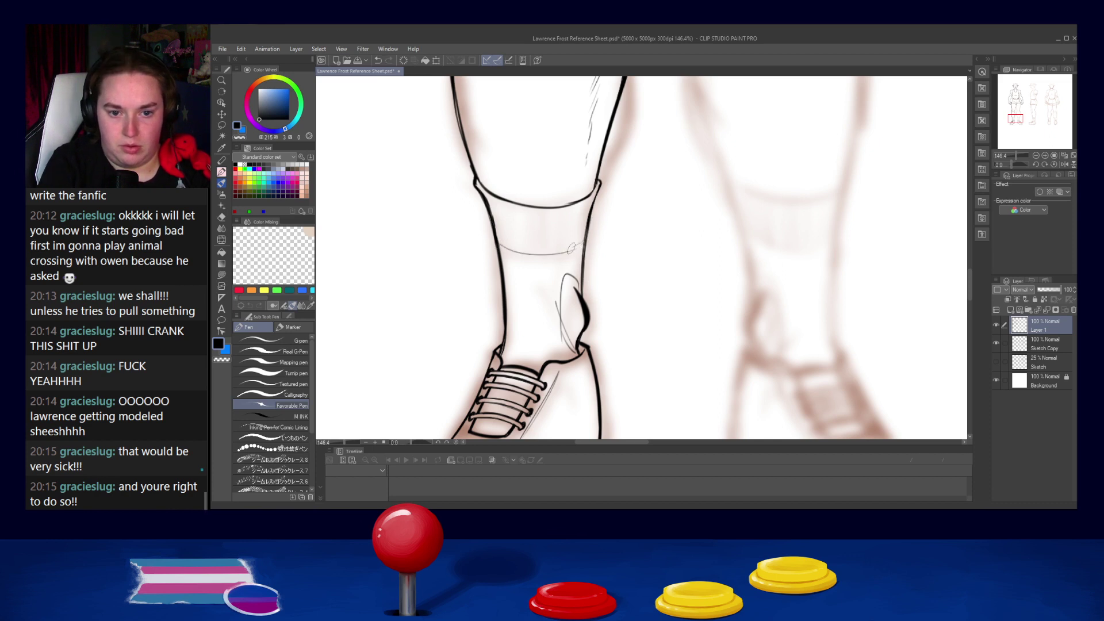
key("ctrl+z")
Step: Fill the sock cuff with thin, closely spaced vertical rib lines down to its curved lower edge
left_click_drag(495, 201, 506, 246)
key("ctrl+z")
left_click_drag(501, 204, 516, 251)
key("ctrl+z")
key("ctrl+z")
left_click_drag(508, 204, 514, 249)
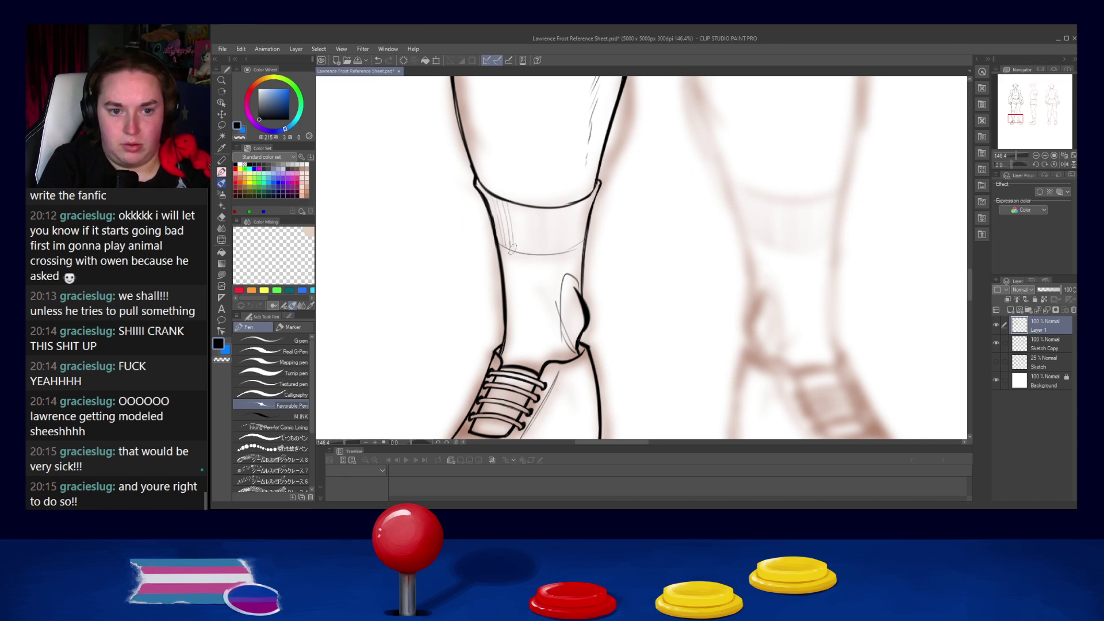
mouse_move(512, 206)
left_mouse_down()
mouse_move(519, 244)
mouse_move(515, 206)
mouse_move(522, 247)
mouse_move(522, 209)
mouse_move(526, 243)
mouse_move(522, 210)
mouse_move(545, 257)
left_mouse_up()
mouse_move(545, 206)
left_mouse_down()
mouse_move(547, 255)
mouse_move(550, 212)
mouse_move(555, 252)
mouse_move(561, 208)
mouse_move(562, 249)
mouse_move(576, 202)
mouse_move(577, 249)
left_mouse_up()
left_click_drag(579, 201, 584, 247)
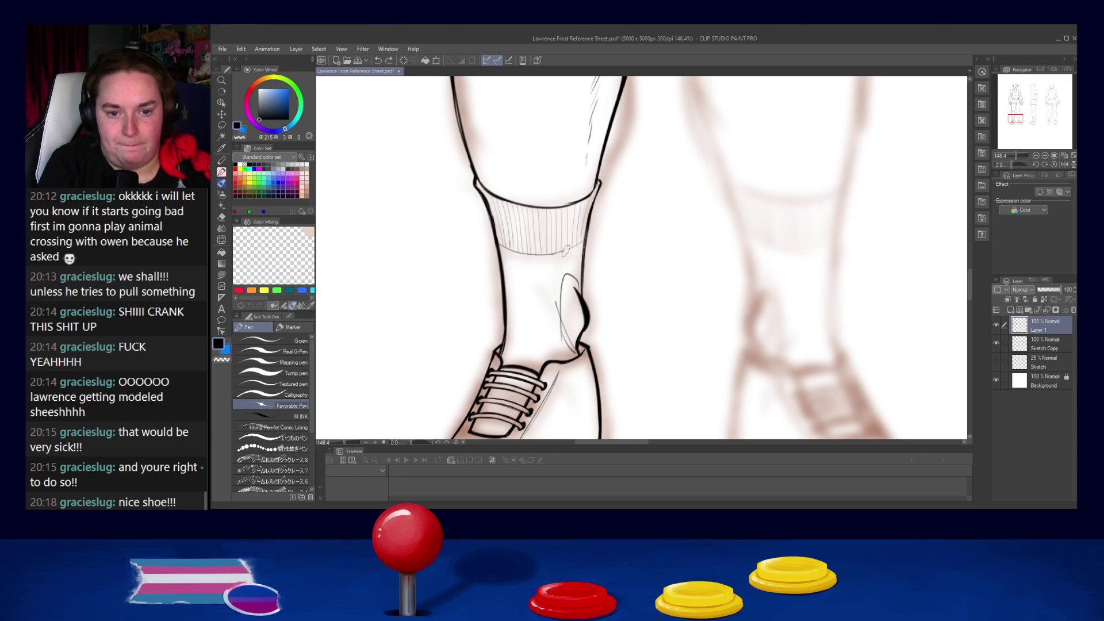
left_click_drag(552, 253, 553, 253, "ctrl")
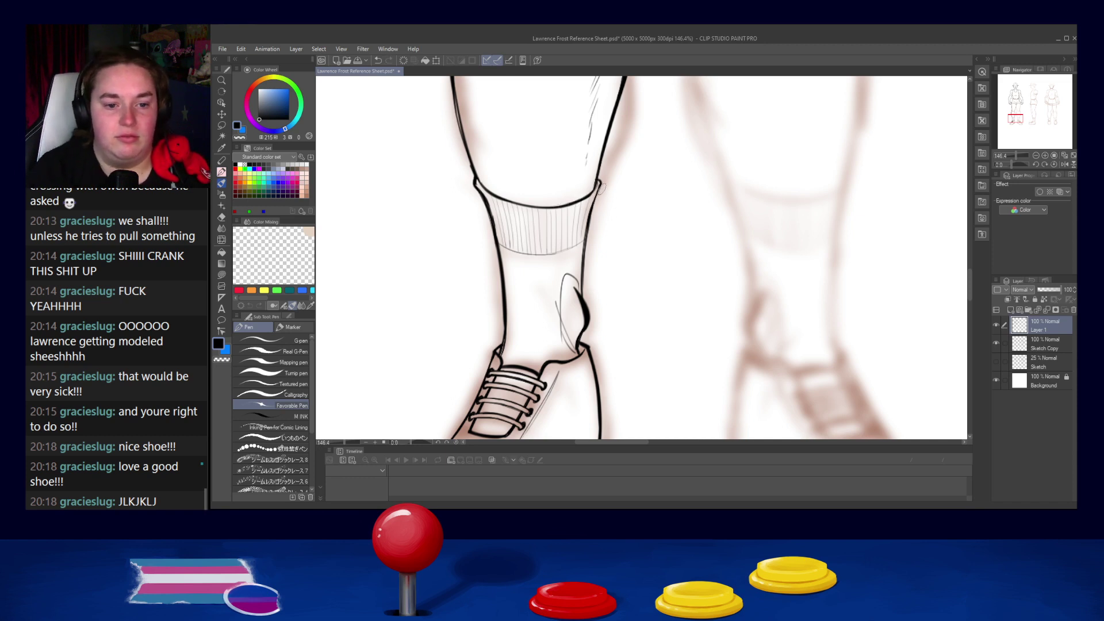
scroll(588, 215, "down", 2)
scroll(567, 269, "up", 2)
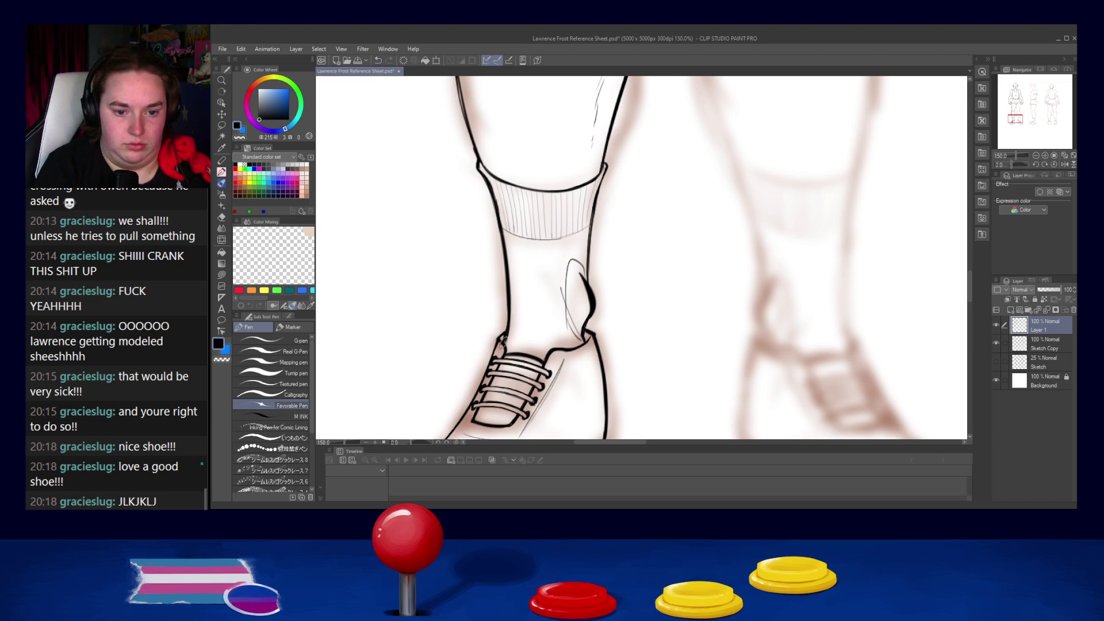
Step: Try a stroke along the outer calf outline just above the sock cuff, and undo it
scroll(678, 217, "down", 3)
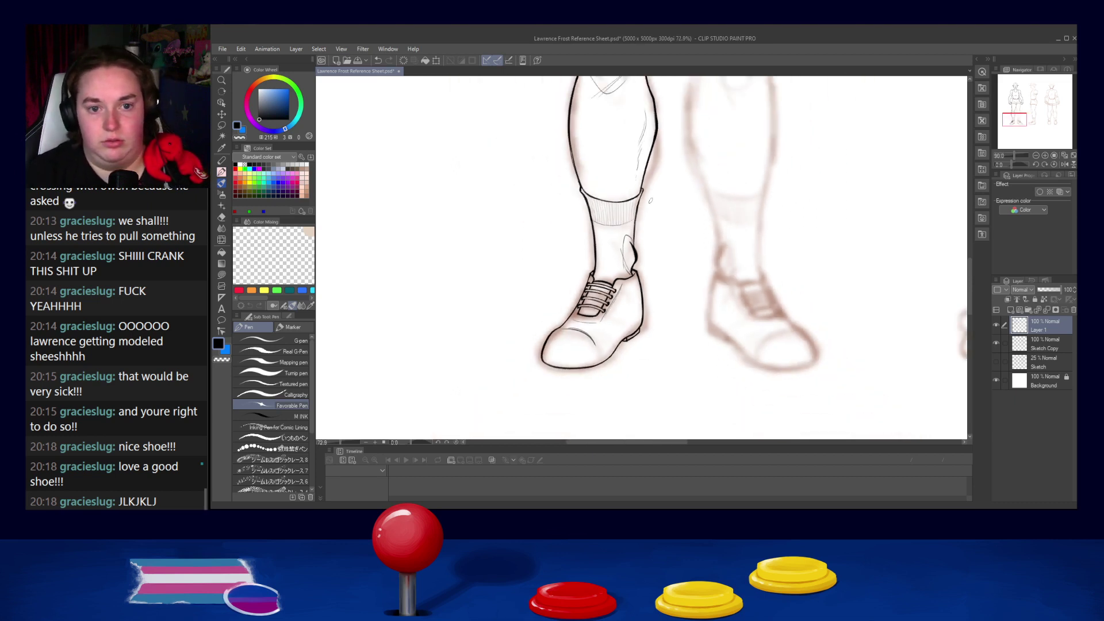
scroll(595, 122, "up", 2)
scroll(595, 122, "up", 2)
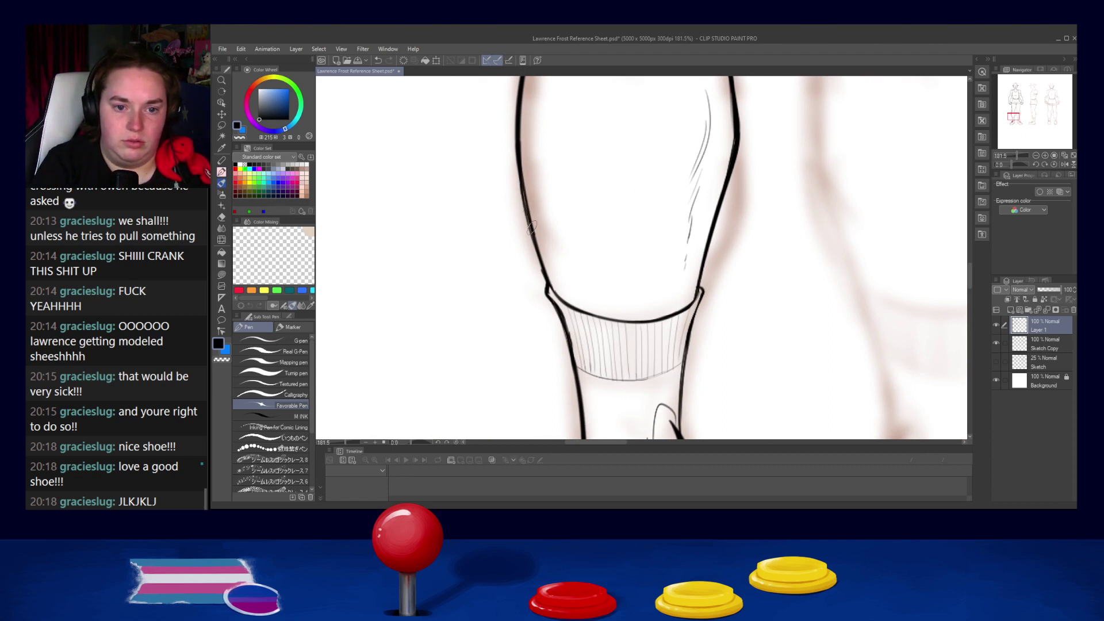
left_click_drag(523, 190, 546, 270)
key("ctrl+z")
key("ctrl+z")
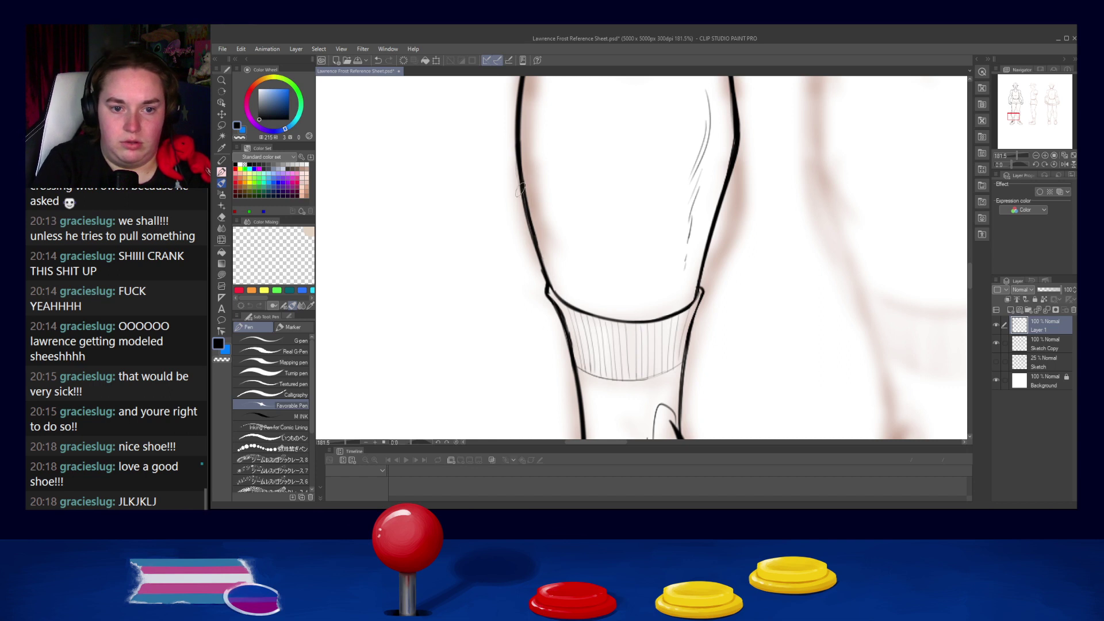
Step: Examine the inked leg, shorts and shoe next to the second leg that is still only sketched
scroll(536, 167, "down", 4)
left_click_drag(773, 166, 694, 293)
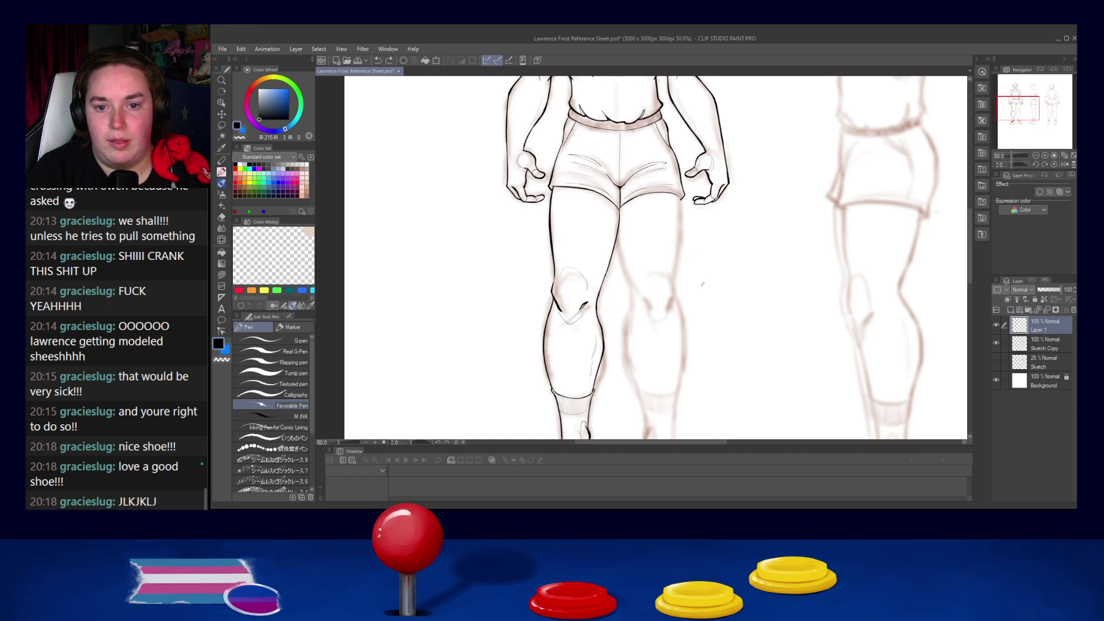
scroll(702, 284, "down", 2)
scroll(710, 311, "up", 3)
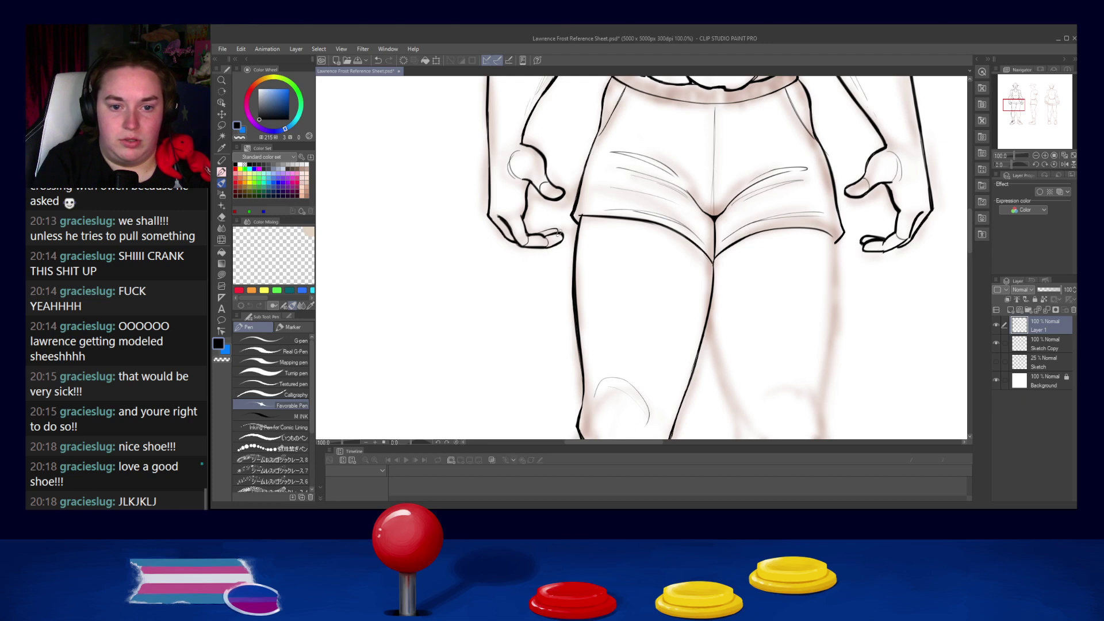
left_click_drag(541, 232, 562, 231)
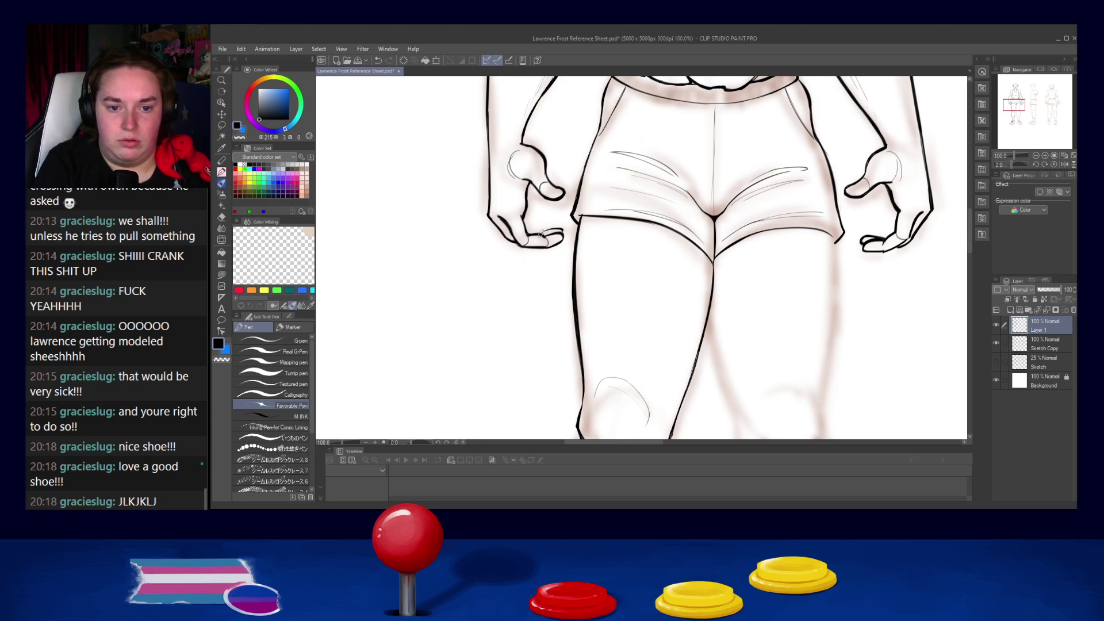
scroll(752, 161, "down", 2)
left_click_drag(771, 319, 725, 153)
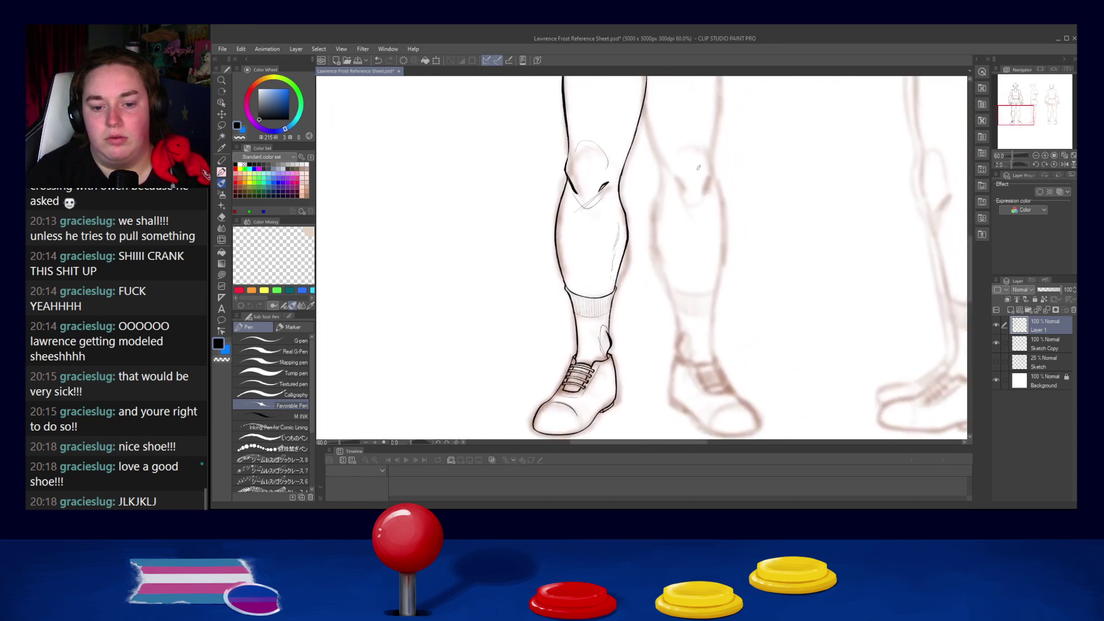
scroll(702, 166, "down", 1)
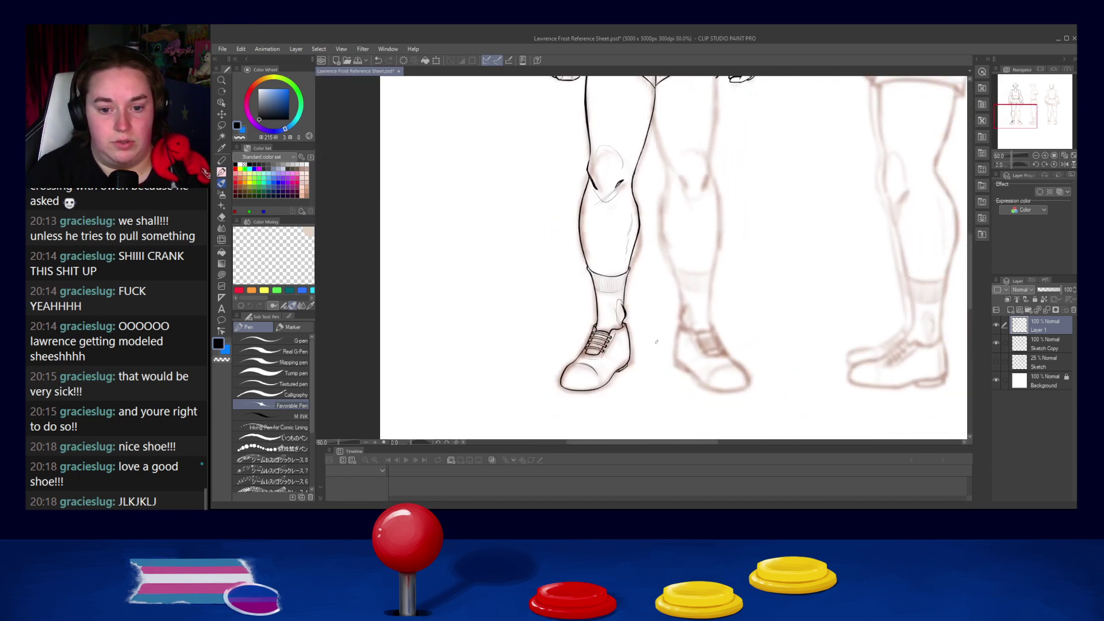
scroll(655, 339, "up", 3)
scroll(649, 325, "down", 3)
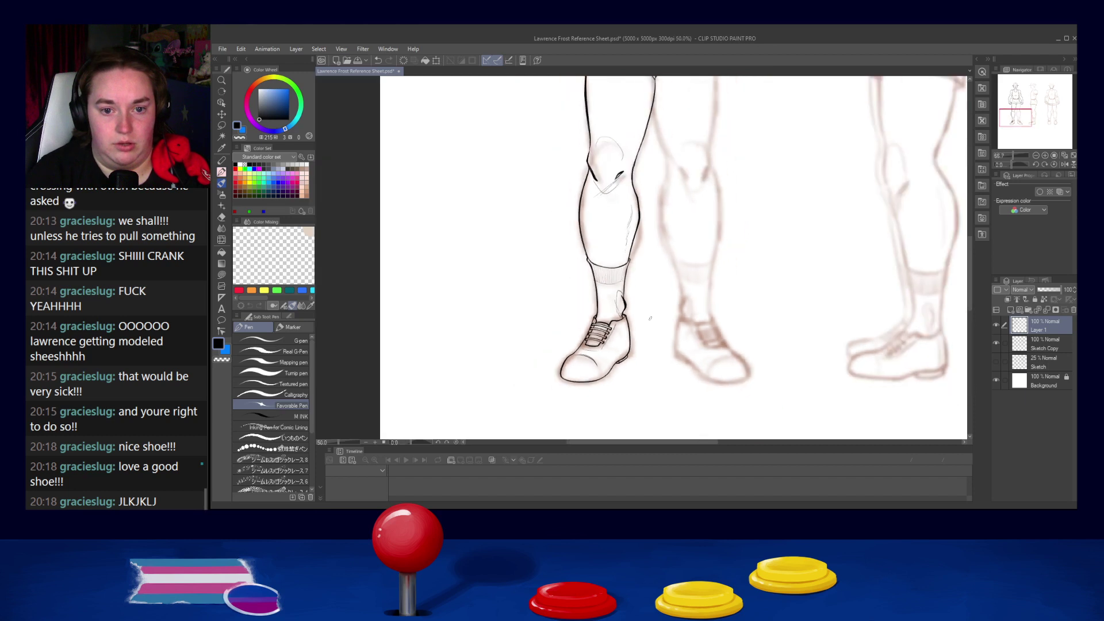
scroll(711, 145, "down", 2)
left_click_drag(711, 145, 659, 182)
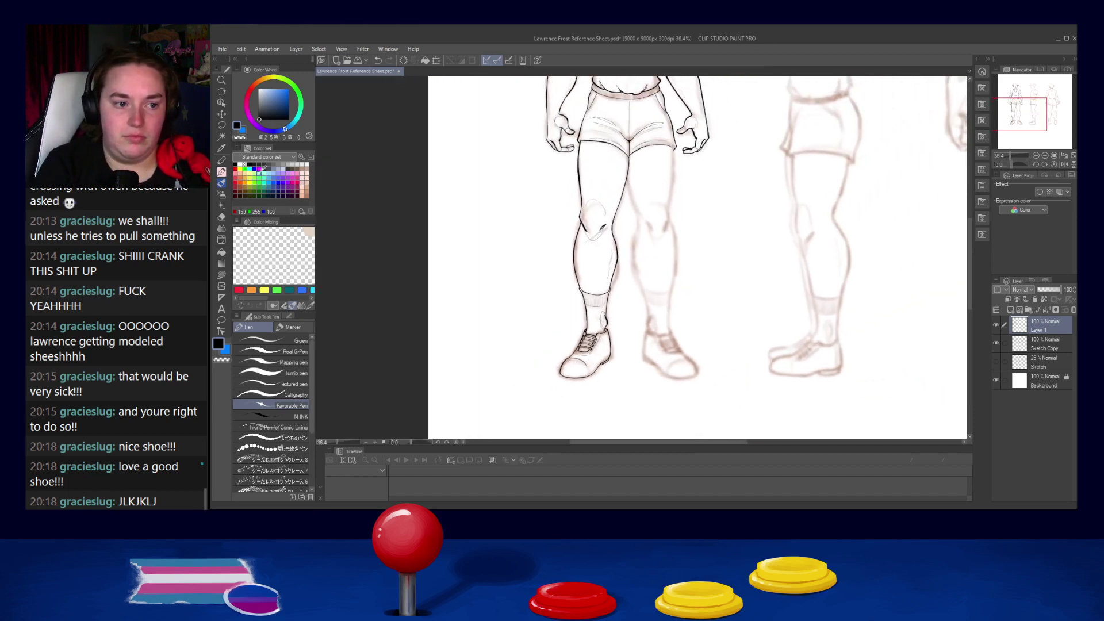
Step: Lasso the whole inked leg with its shoe, duplicate it onto a new layer, and shift the copy towards the second leg's sketch
key("m")
mouse_move(628, 157)
left_mouse_down()
mouse_move(579, 141)
mouse_move(574, 160)
mouse_move(604, 418)
mouse_move(689, 344)
left_mouse_up()
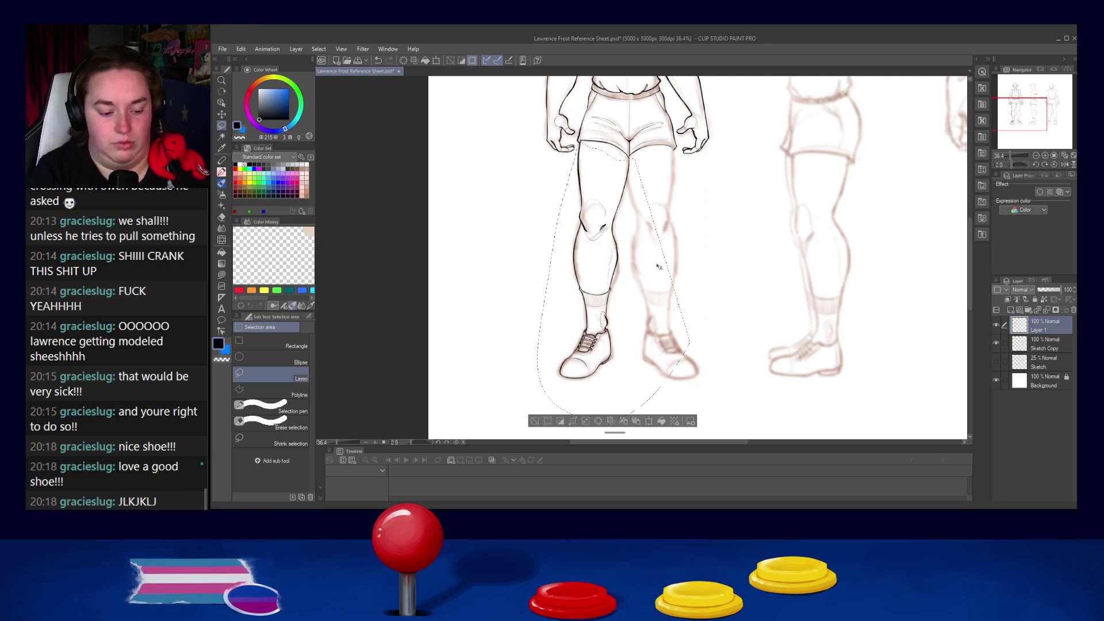
key("ctrl+c")
key("ctrl+v")
left_click_drag(648, 365, 702, 361)
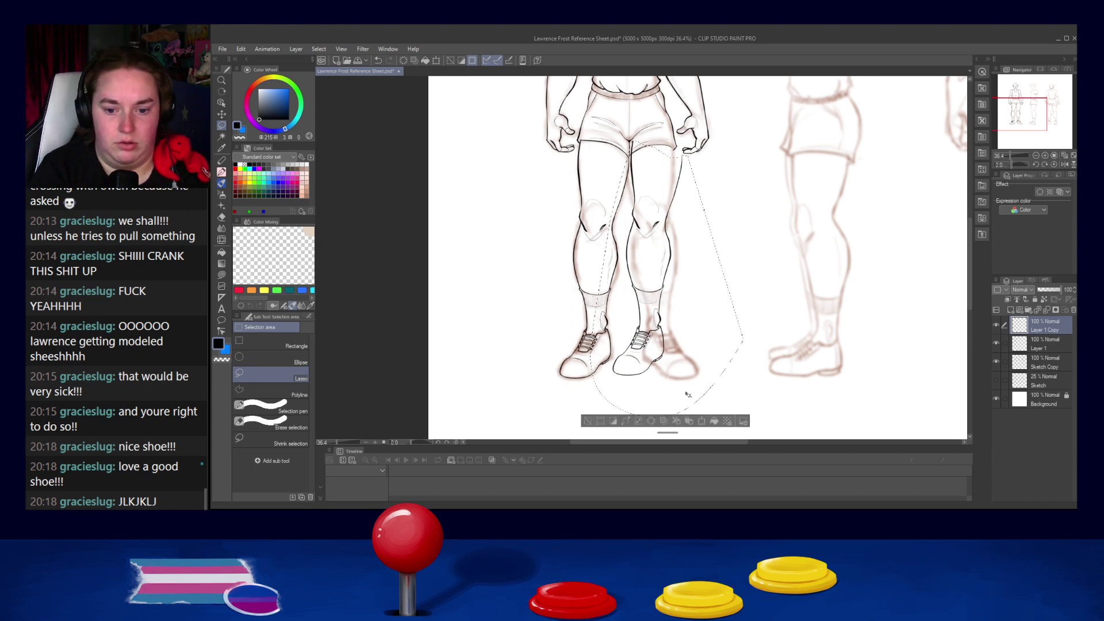
left_click_drag(664, 329, 680, 328)
right_click(658, 329)
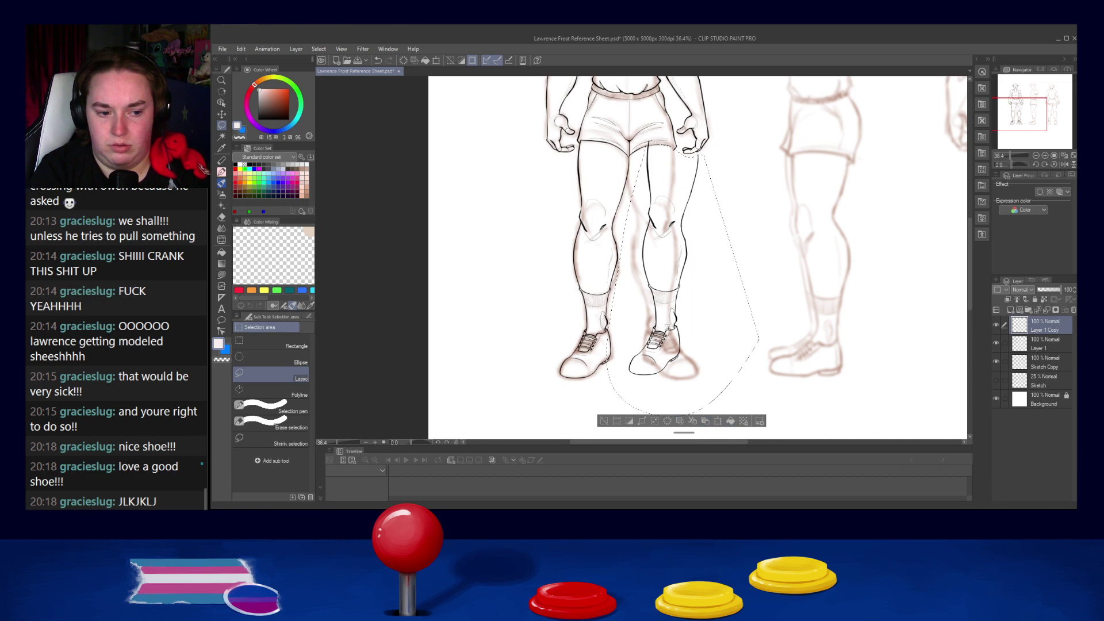
left_click(670, 293, "alt")
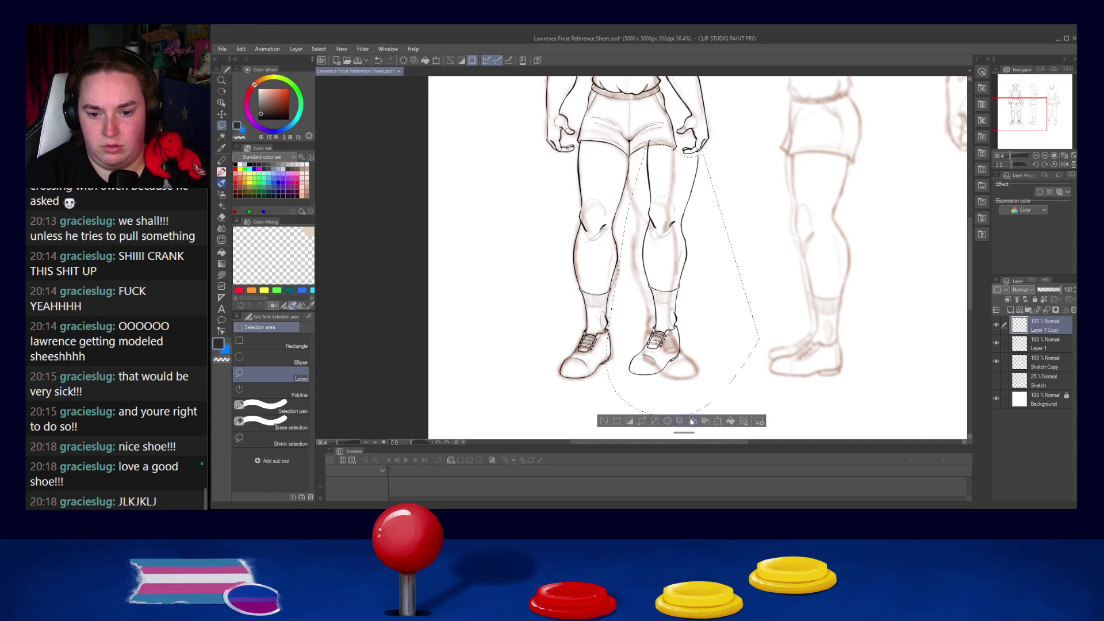
Step: Transform the copied leg: flip it horizontally, place it over the second leg's sketch, and rotate it slightly to match the stance
left_click(717, 423)
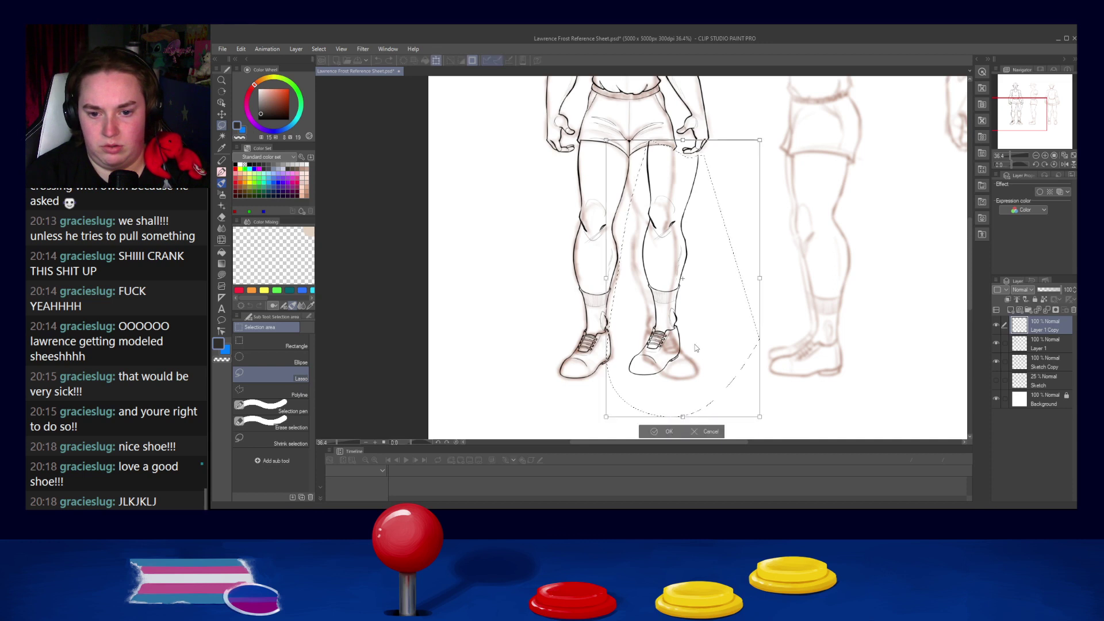
left_click_drag(707, 262, 666, 258)
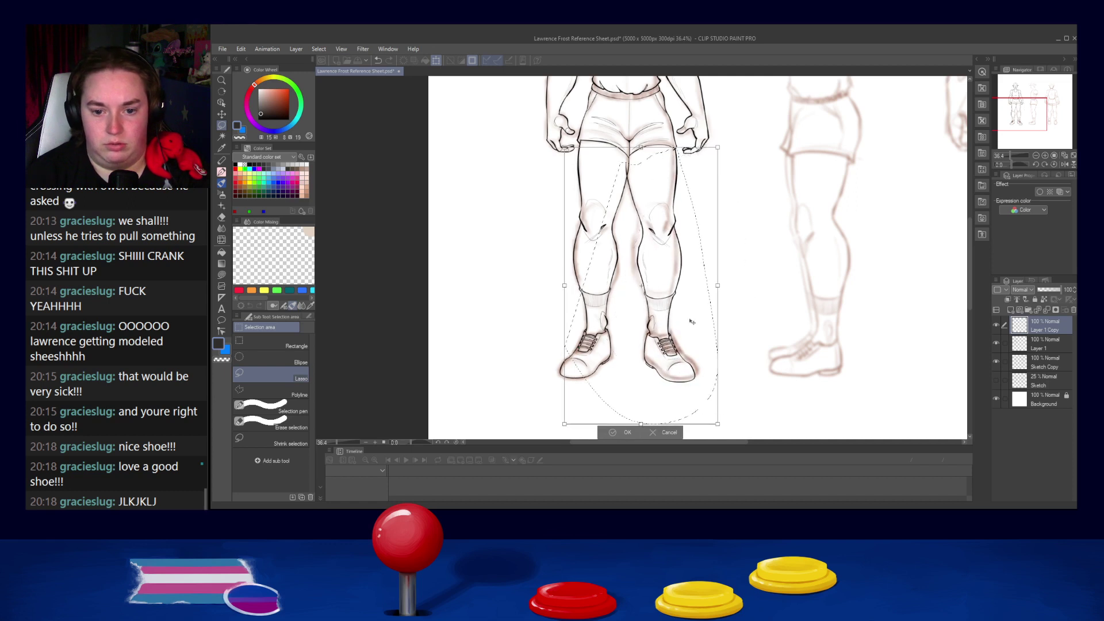
left_click_drag(727, 429, 717, 399)
left_click_drag(679, 286, 682, 283)
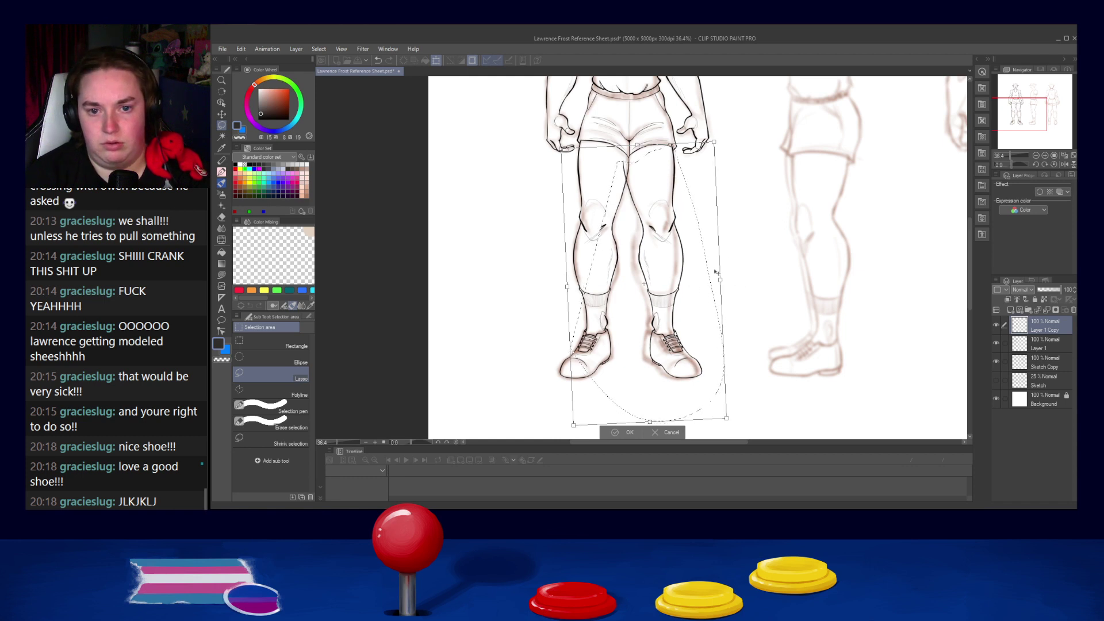
Step: Nudge the mirrored leg slightly right and down to line up under the shorts, and apply the transformation
key("space")
key("space")
left_click_drag(760, 189, 762, 239)
scroll(762, 239, "down", 2)
key("ctrl+t")
scroll(770, 242, "up", 1)
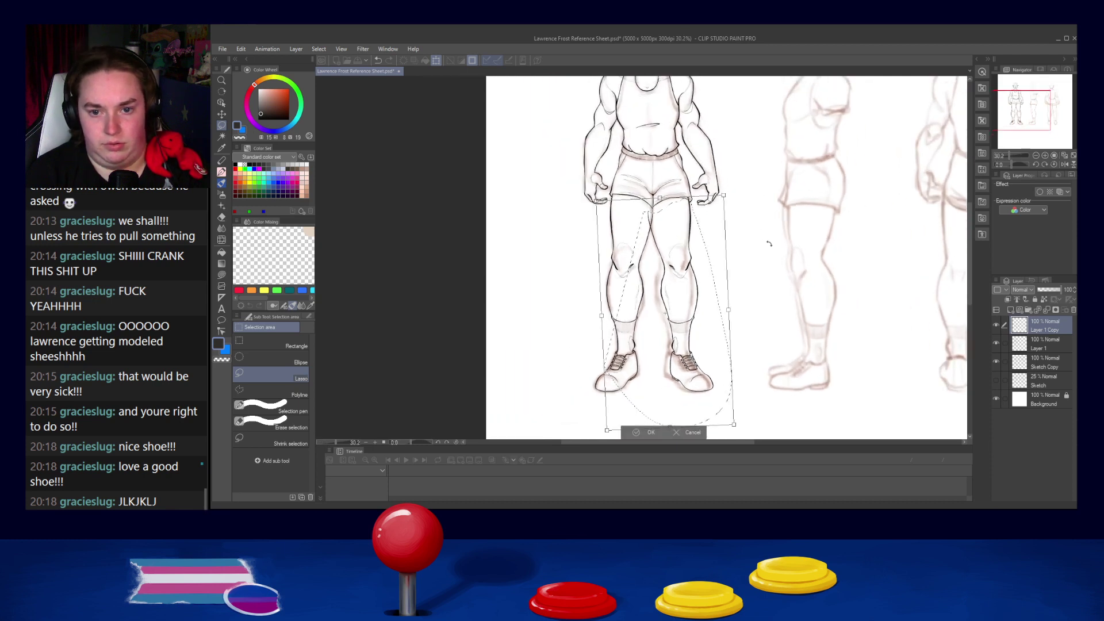
key("Right")
key("Right")
key("Right")
key("Right")
key("Right")
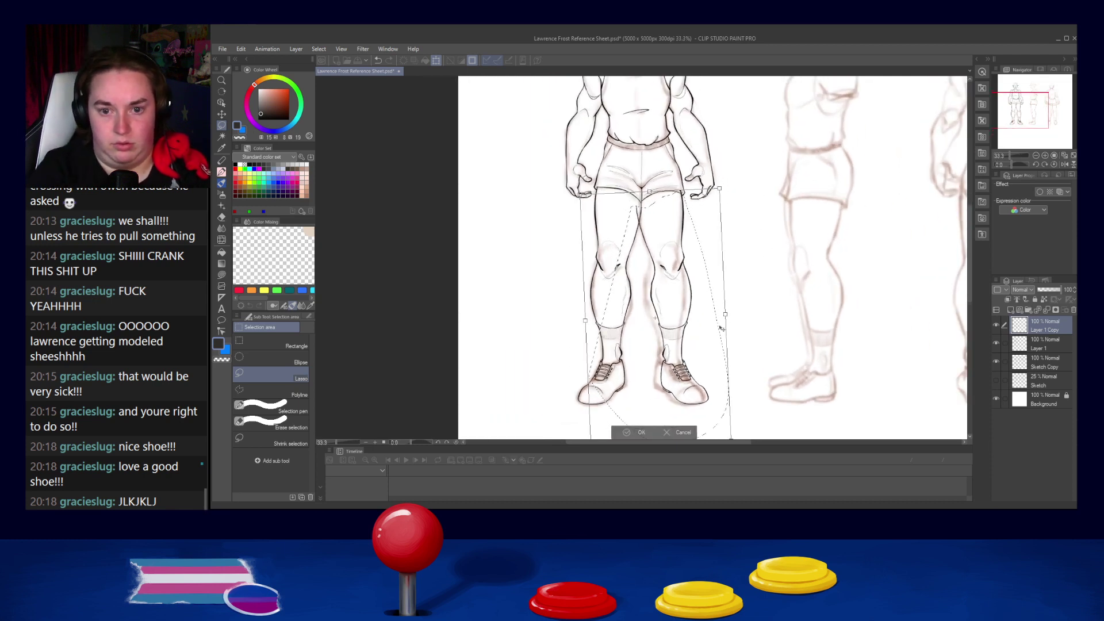
key("Down")
key("Down")
key("Right")
left_click_drag(722, 329, 721, 329)
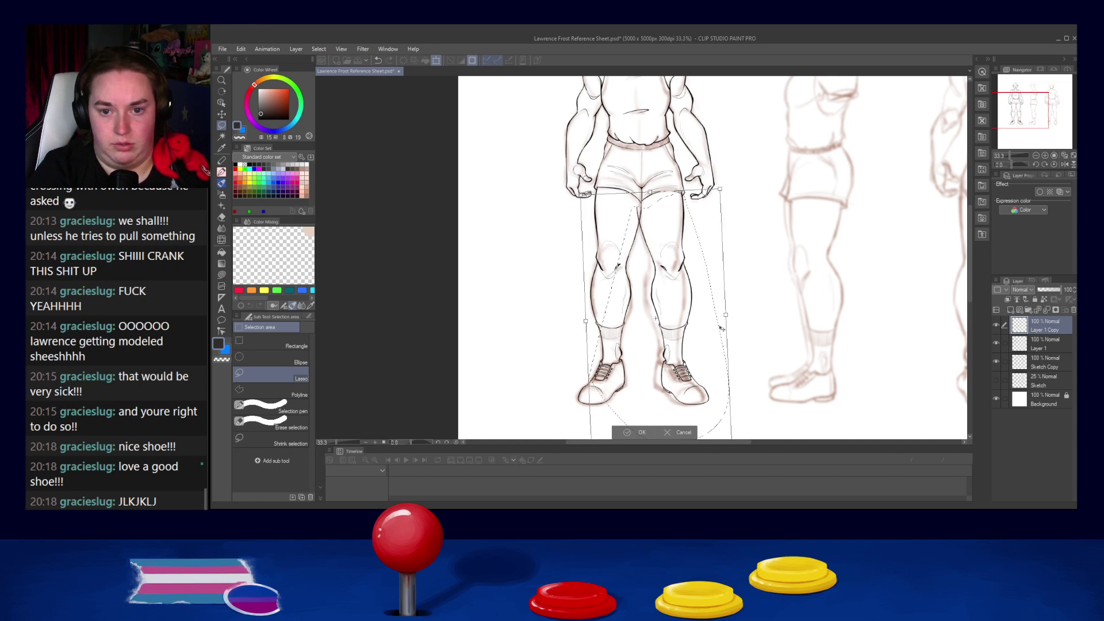
key("Return")
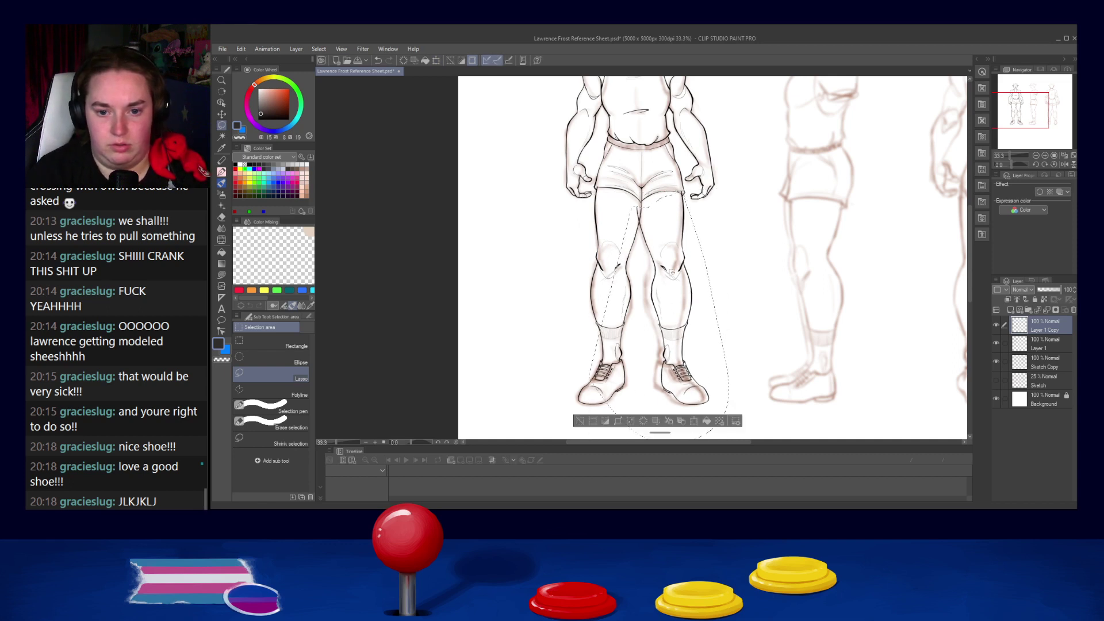
Step: Deselect the mirrored leg and merge Layer 1 Copy down into Layer 1
scroll(672, 259, "up", 2)
key("ctrl+d")
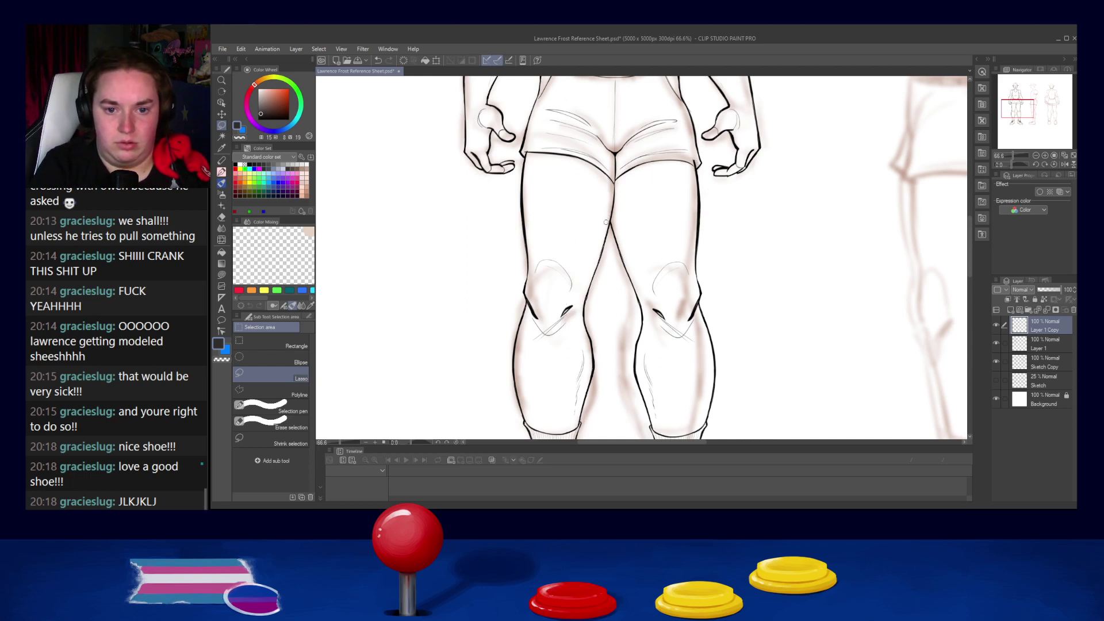
scroll(632, 138, "up", 2)
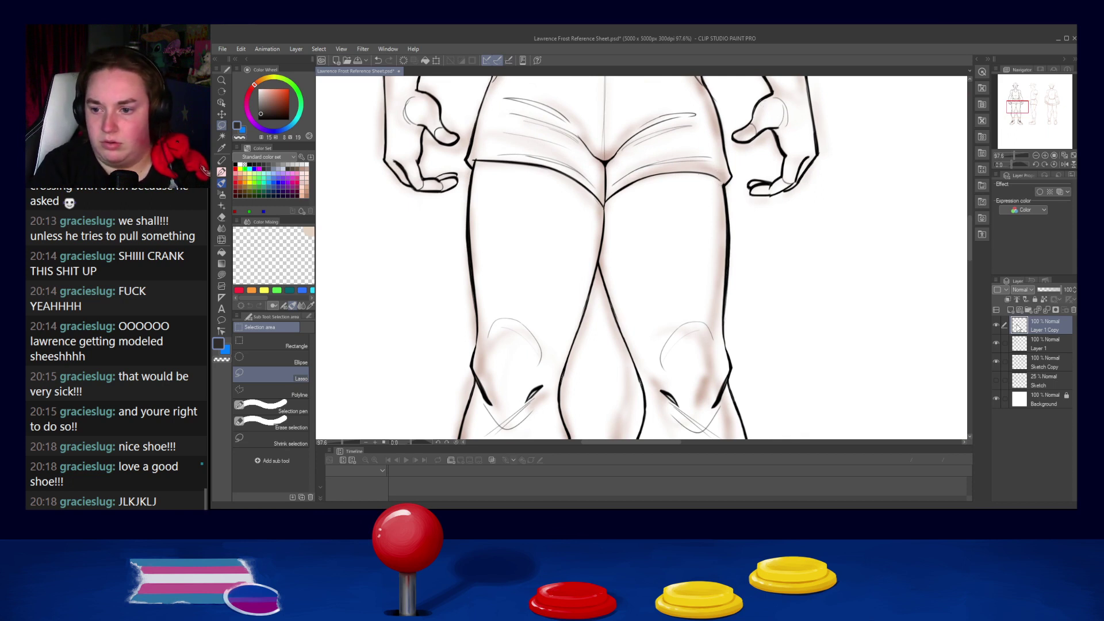
left_click(1047, 310)
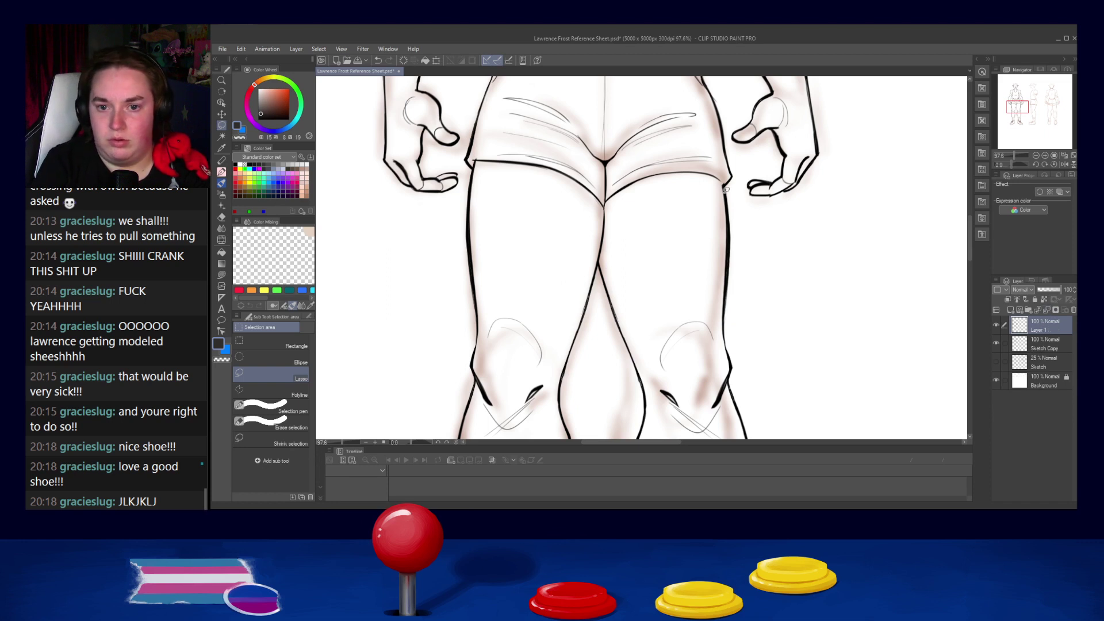
Step: Try a pen stroke at the outer end of the shorts' hem above the mirrored leg, undo it, and sample the black of the thigh outline
key("p")
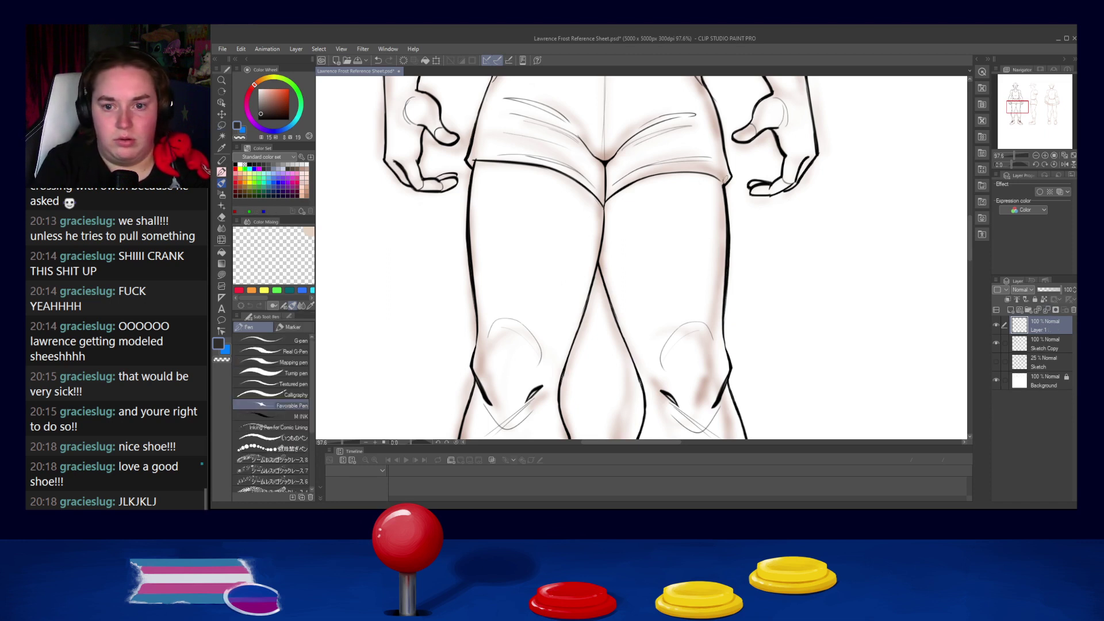
left_click_drag(701, 173, 727, 179)
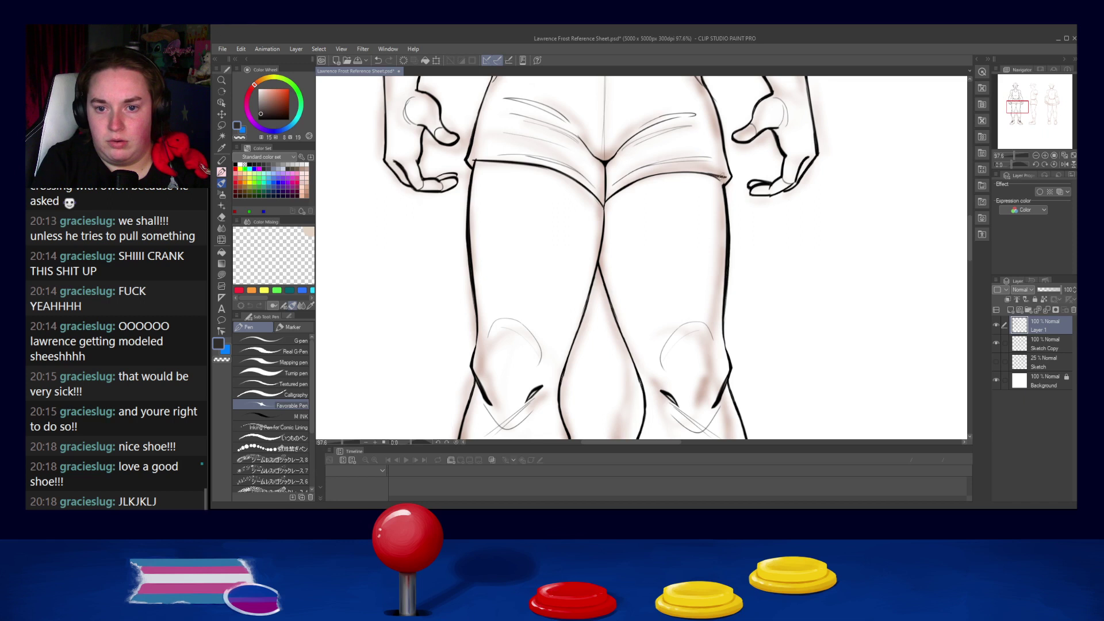
key("ctrl+z")
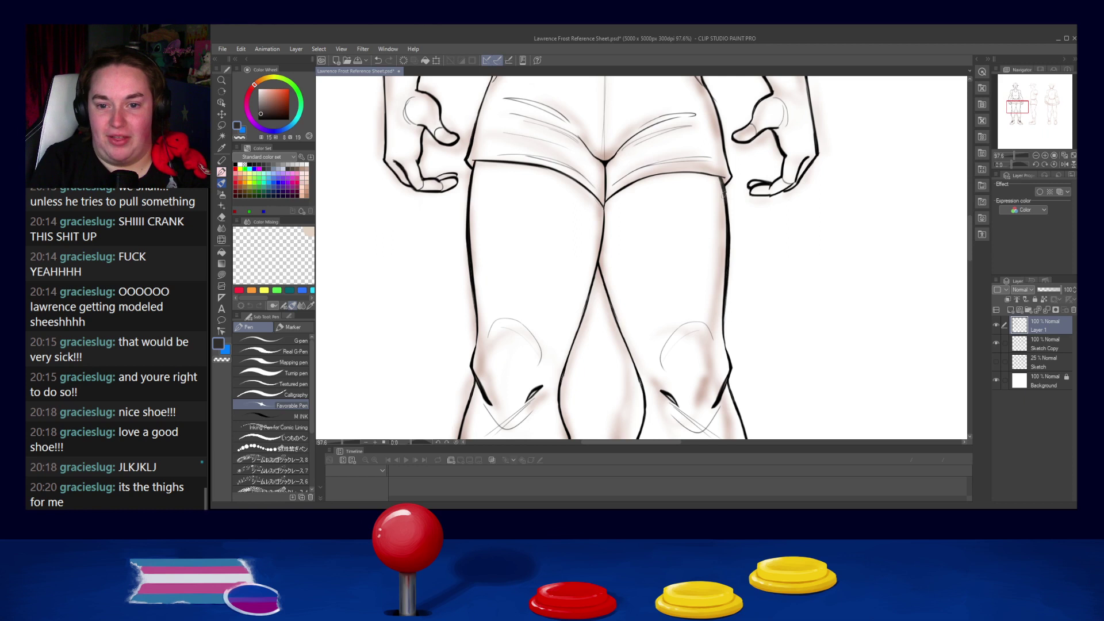
left_click(727, 239, "alt")
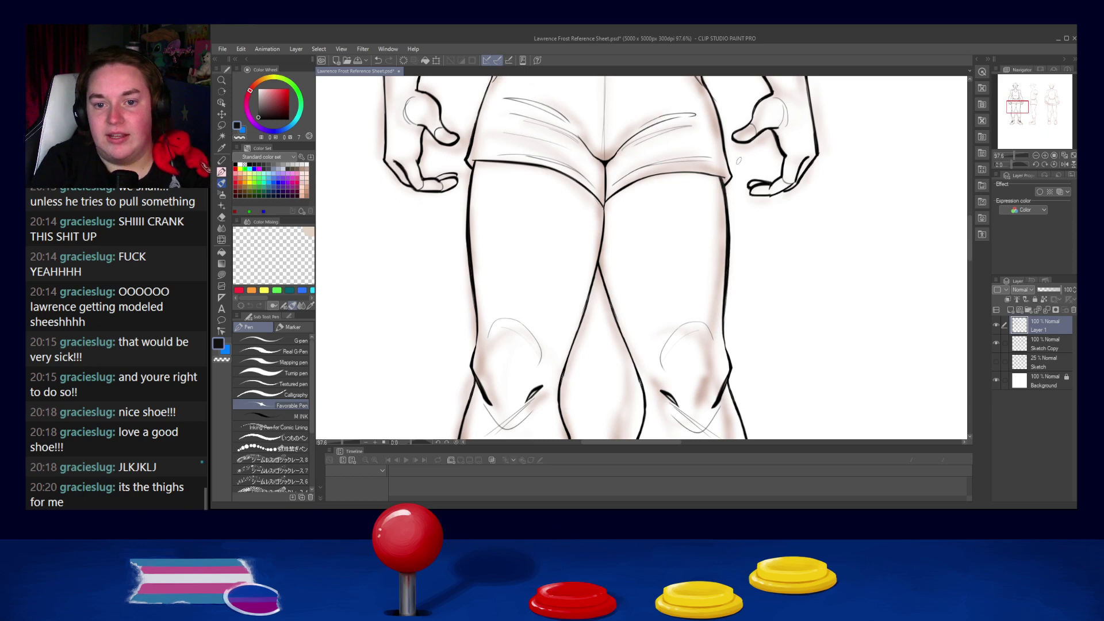
scroll(738, 161, "down", 5)
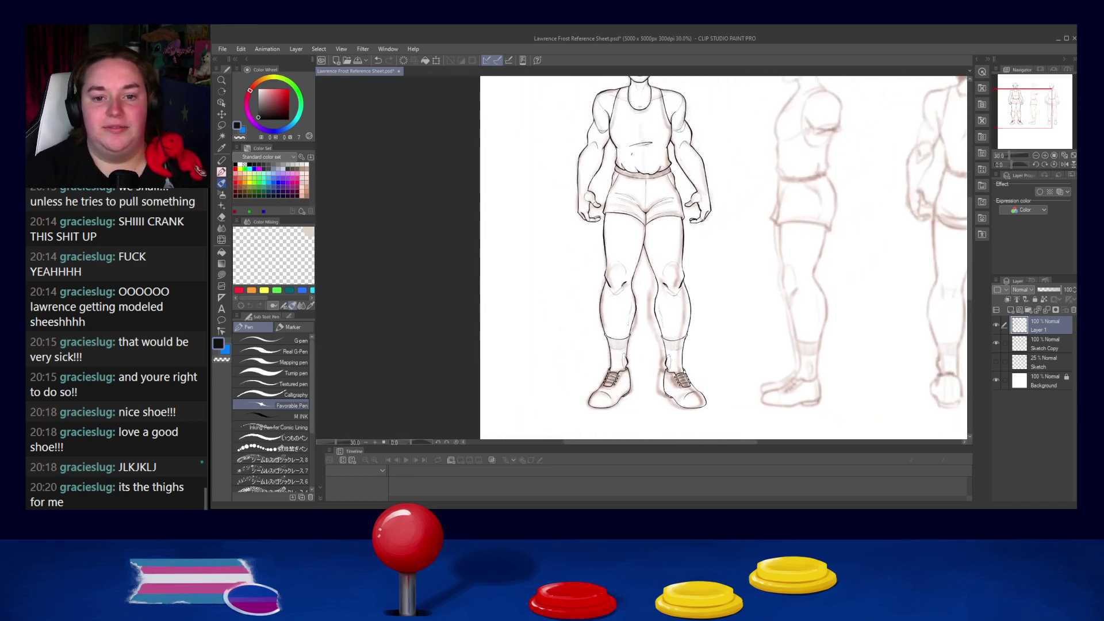
scroll(611, 259, "down", 1)
scroll(611, 259, "up", 6)
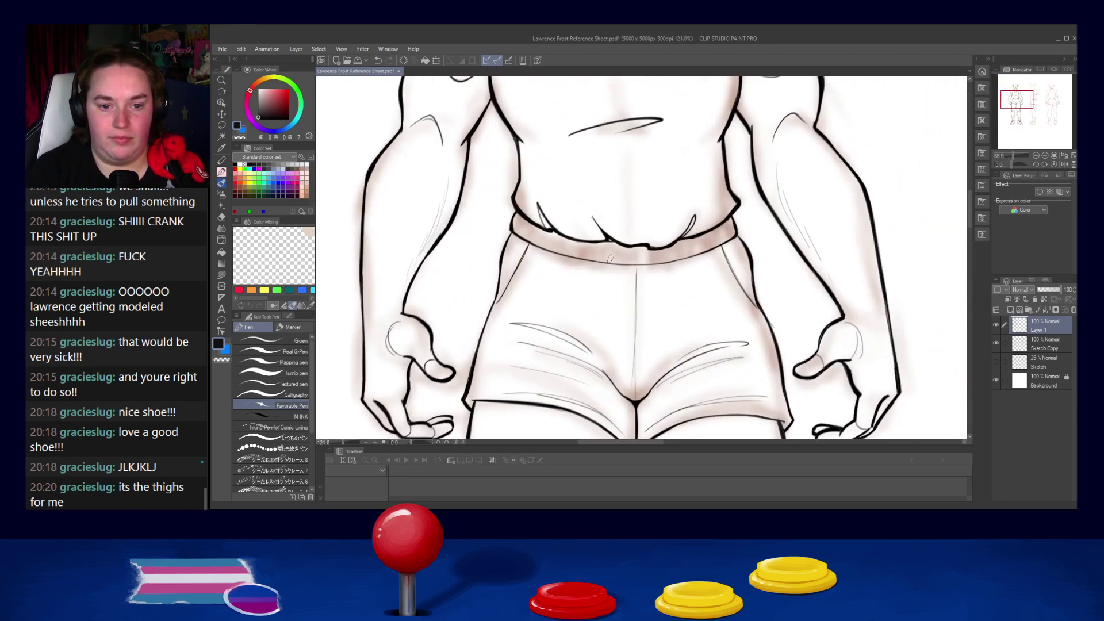
Step: Draw fine vertical ribbing lines across the full width of the front-view figure's shorts waistband
scroll(610, 258, "up", 1)
mouse_move(497, 206)
left_mouse_down()
mouse_move(501, 233)
mouse_move(510, 216)
mouse_move(512, 237)
mouse_move(517, 217)
mouse_move(514, 237)
mouse_move(522, 221)
mouse_move(538, 238)
mouse_move(524, 229)
mouse_move(527, 242)
mouse_move(532, 225)
mouse_move(539, 239)
mouse_move(538, 223)
mouse_move(533, 244)
mouse_move(550, 228)
mouse_move(545, 245)
mouse_move(563, 241)
mouse_move(556, 232)
mouse_move(558, 256)
left_mouse_up()
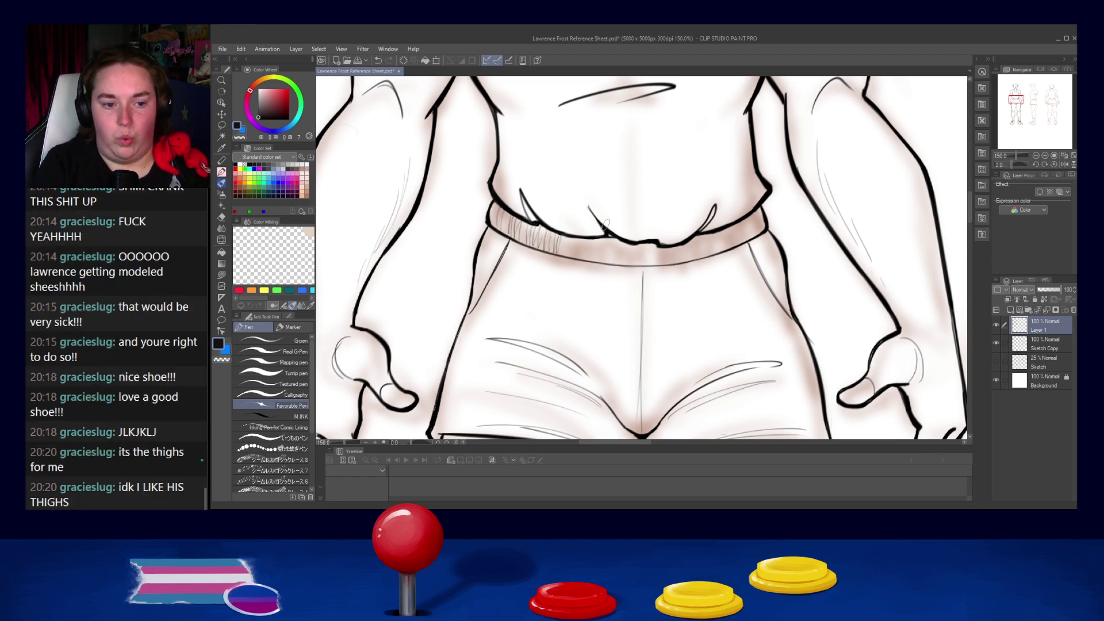
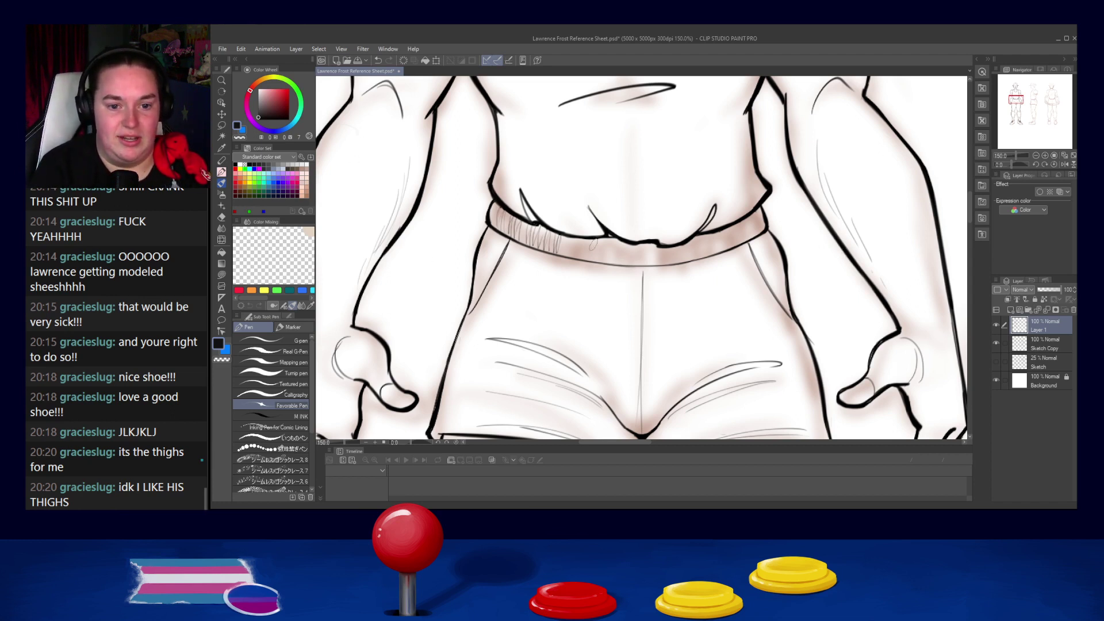
mouse_move(566, 236)
left_mouse_down()
mouse_move(565, 260)
mouse_move(564, 247)
mouse_move(567, 263)
mouse_move(576, 259)
left_mouse_up()
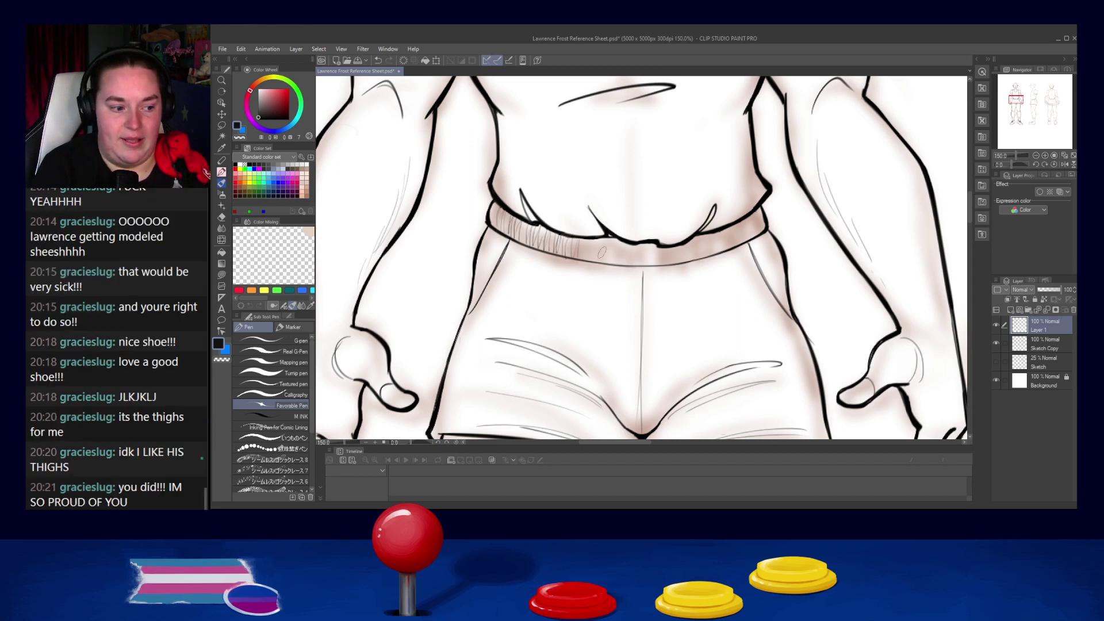
mouse_move(585, 235)
left_mouse_down()
mouse_move(587, 260)
mouse_move(593, 237)
mouse_move(595, 258)
mouse_move(605, 233)
mouse_move(604, 261)
mouse_move(621, 238)
mouse_move(632, 263)
left_mouse_up()
mouse_move(642, 249)
left_mouse_down()
mouse_move(670, 246)
mouse_move(672, 261)
mouse_move(685, 250)
mouse_move(682, 263)
mouse_move(691, 242)
mouse_move(690, 259)
mouse_move(695, 239)
mouse_move(707, 255)
mouse_move(701, 234)
mouse_move(707, 260)
left_mouse_up()
key("ctrl+z")
key("ctrl+z")
mouse_move(717, 235)
left_mouse_down()
mouse_move(712, 257)
mouse_move(738, 245)
left_mouse_up()
left_click_drag(746, 226, 747, 241)
left_click_drag(753, 222, 753, 237)
left_click_drag(760, 218, 757, 232)
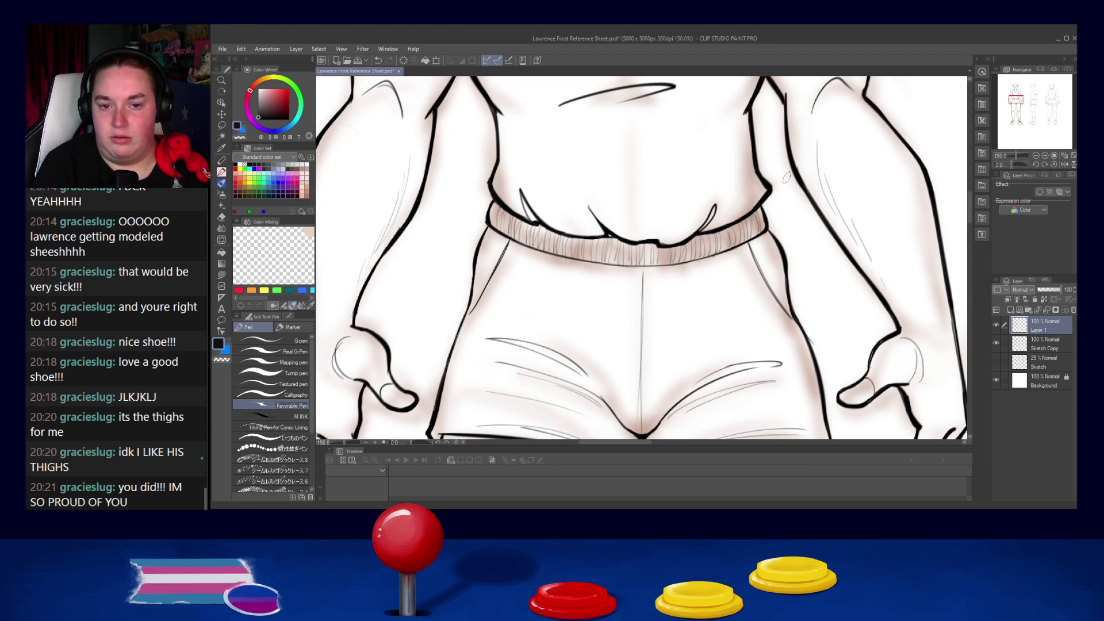
Step: Examine the inked front-view figure from hat to shoes and compare it with the uninked side and back sketches
scroll(786, 178, "down", 8)
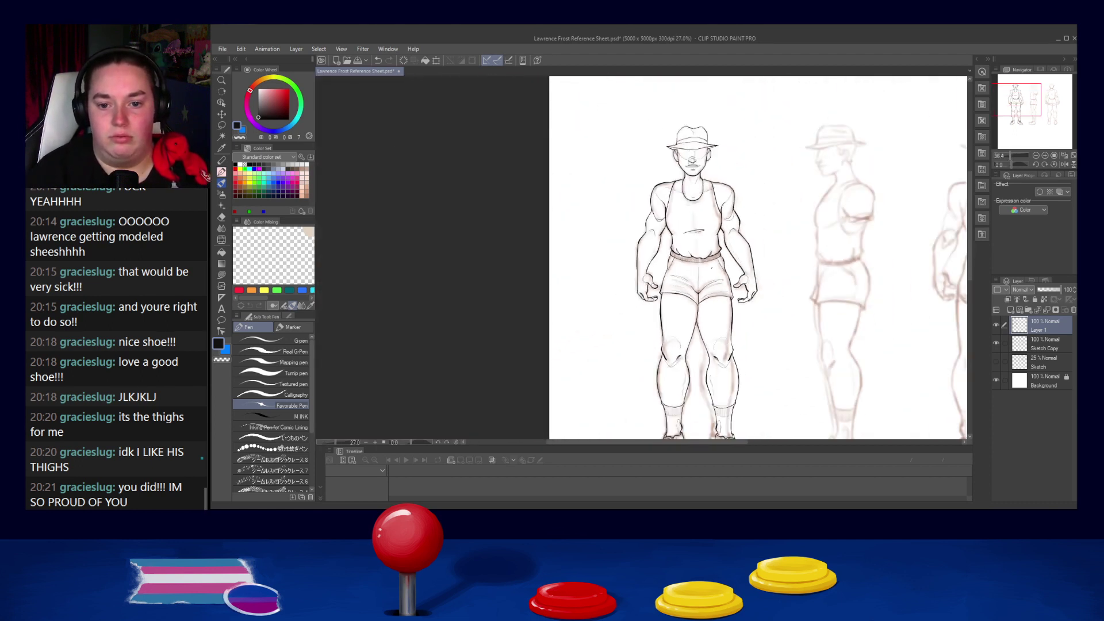
left_click_drag(695, 263, 635, 167)
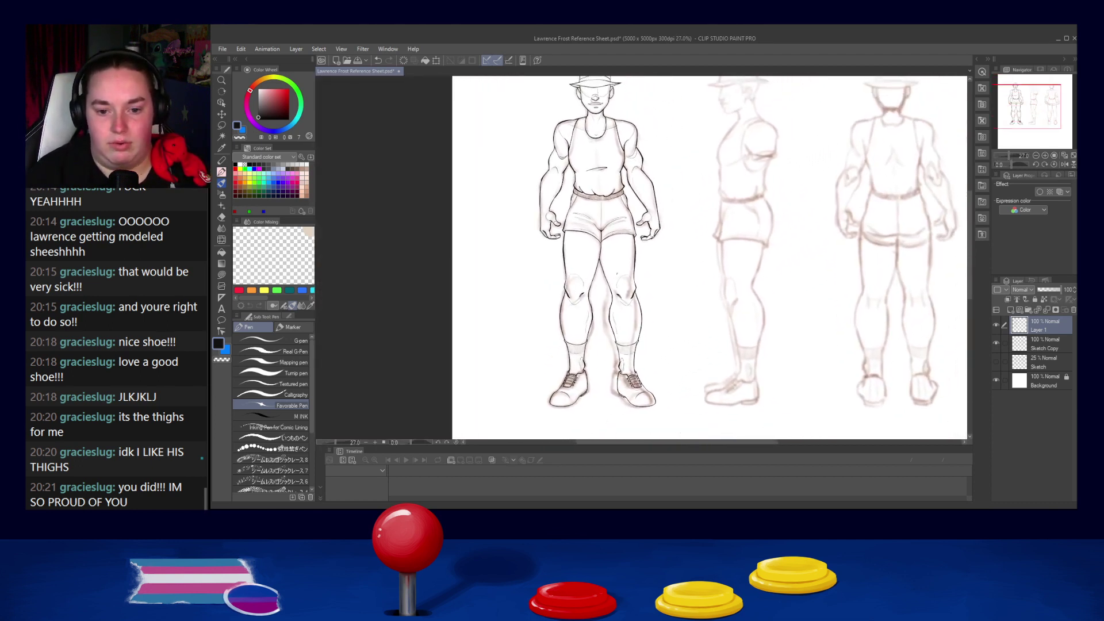
scroll(611, 314, "up", 1)
scroll(610, 314, "up", 5)
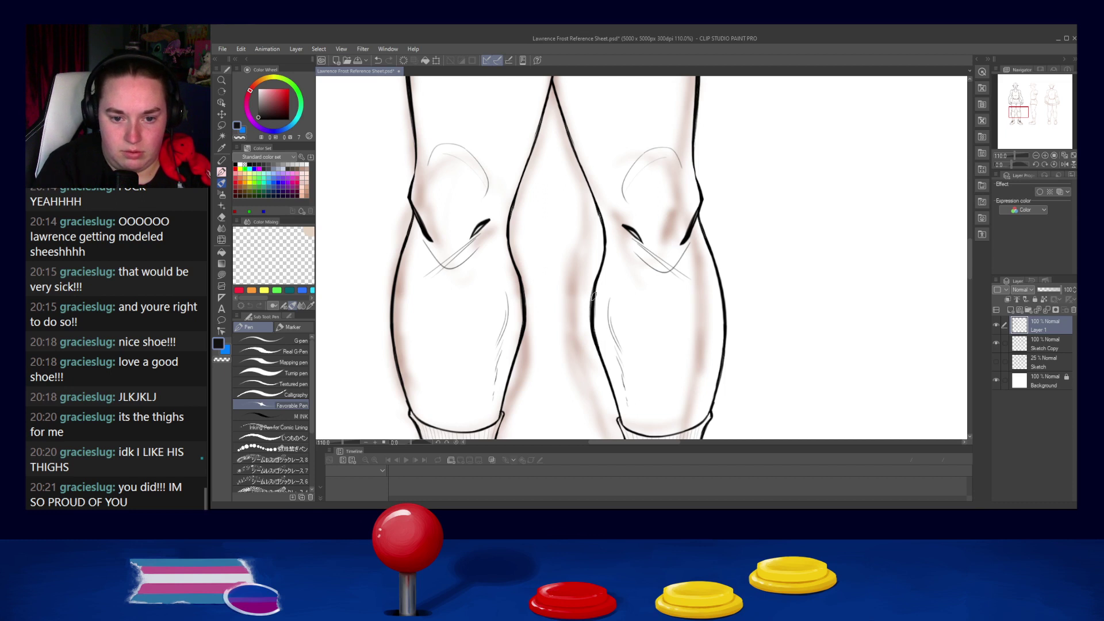
scroll(623, 261, "down", 6)
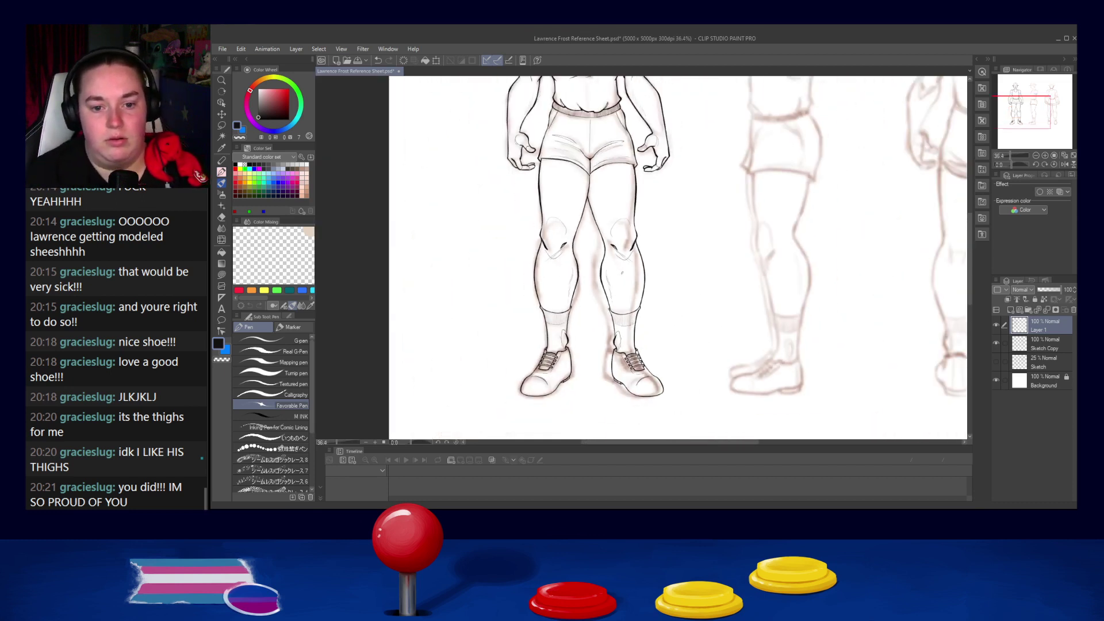
scroll(629, 277, "up", 4)
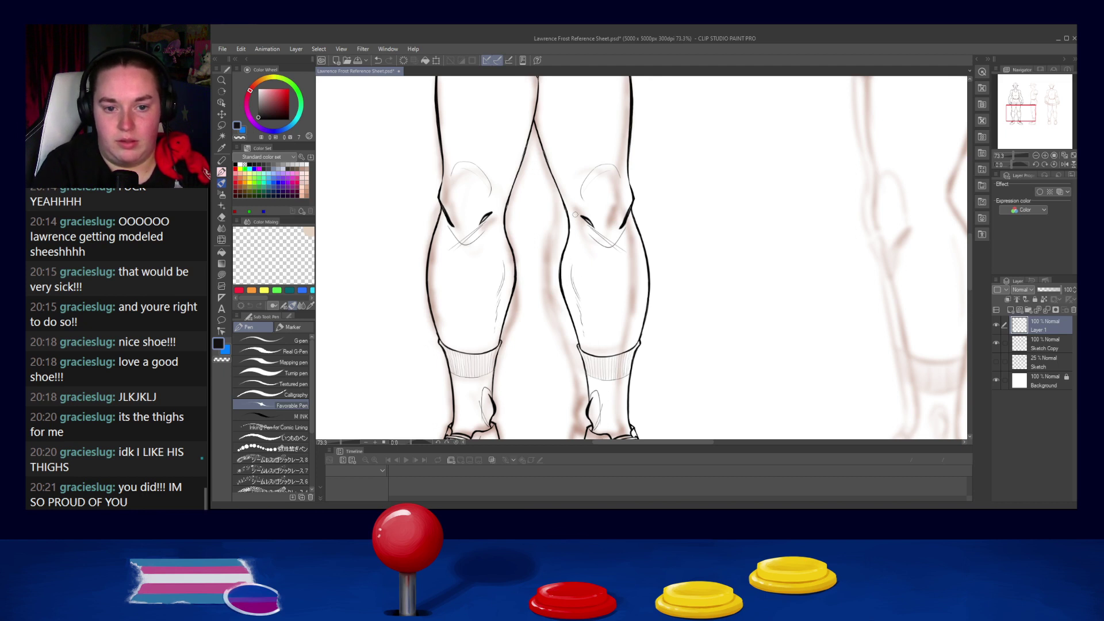
scroll(574, 215, "down", 6)
scroll(654, 171, "up", 4)
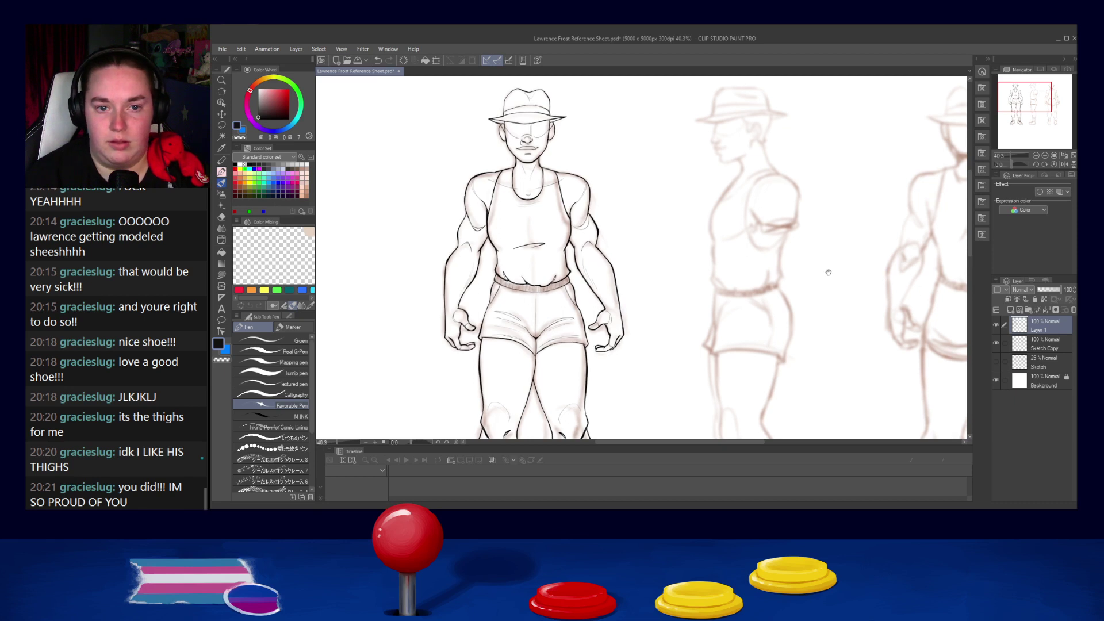
left_click_drag(825, 276, 813, 249)
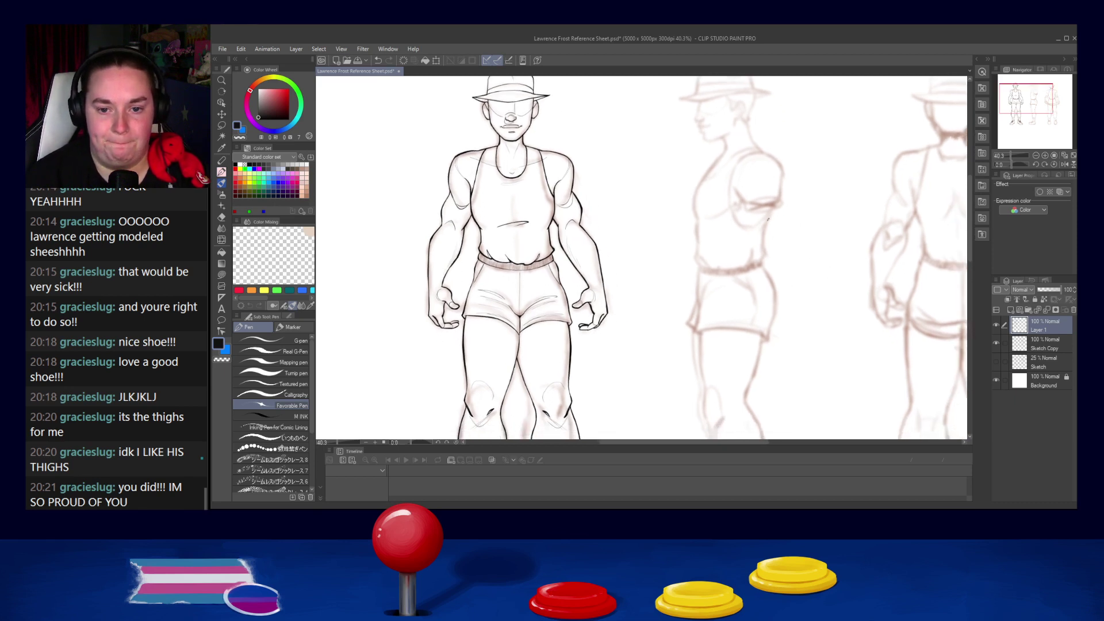
left_click_drag(654, 159, 680, 172)
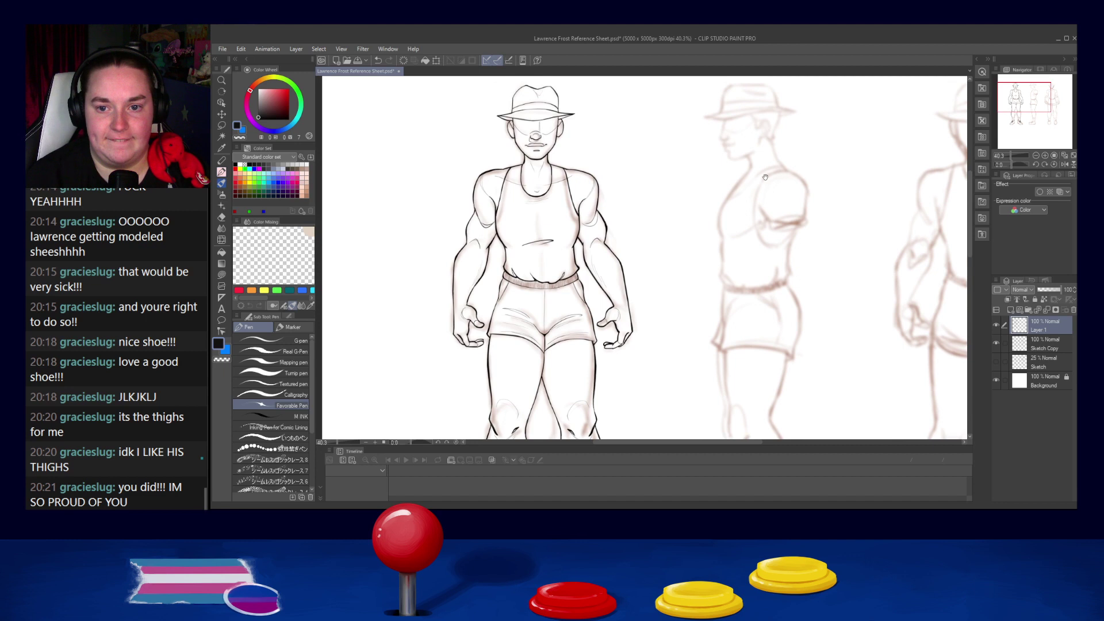
scroll(680, 172, "up", 3)
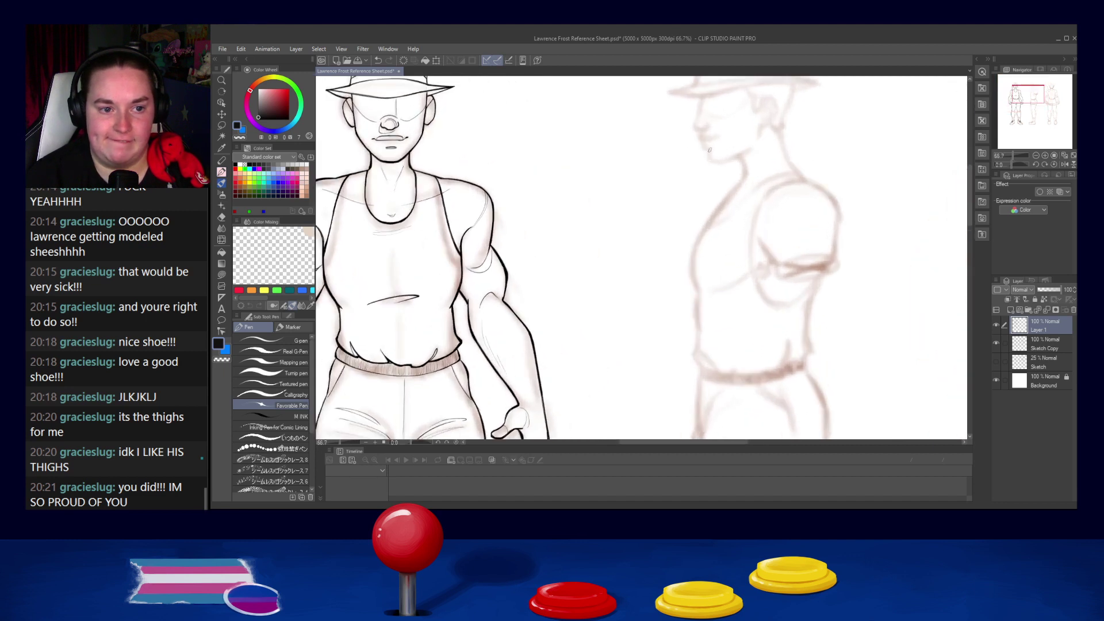
scroll(725, 158, "down", 3)
left_click_drag(799, 219, 754, 231)
scroll(619, 186, "up", 3)
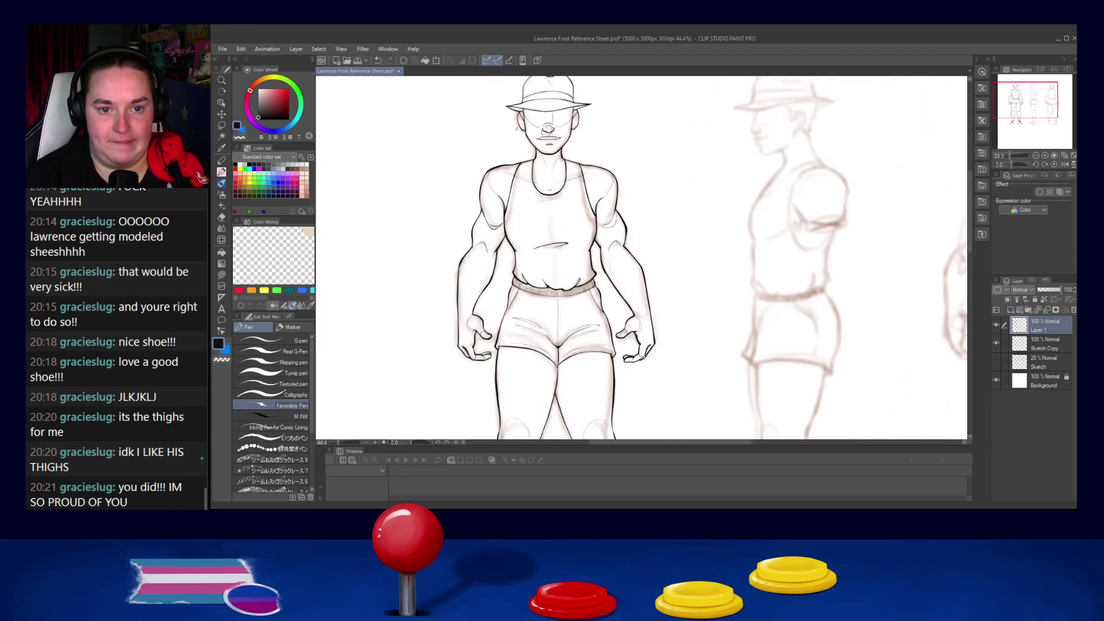
scroll(540, 124, "up", 1)
scroll(548, 156, "up", 1)
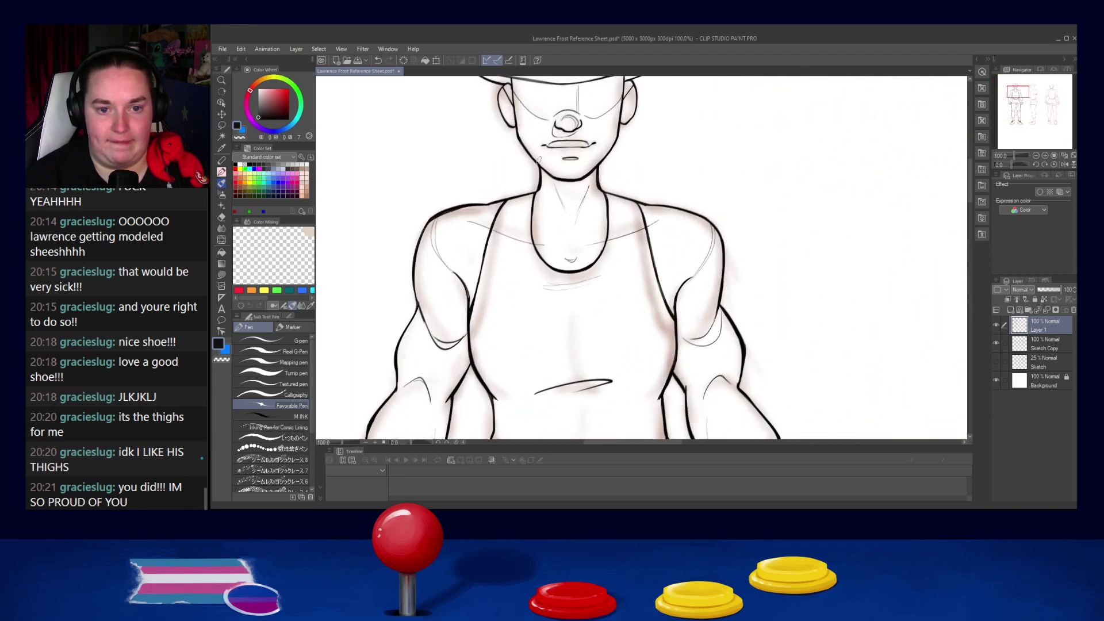
left_click_drag(633, 175, 638, 279)
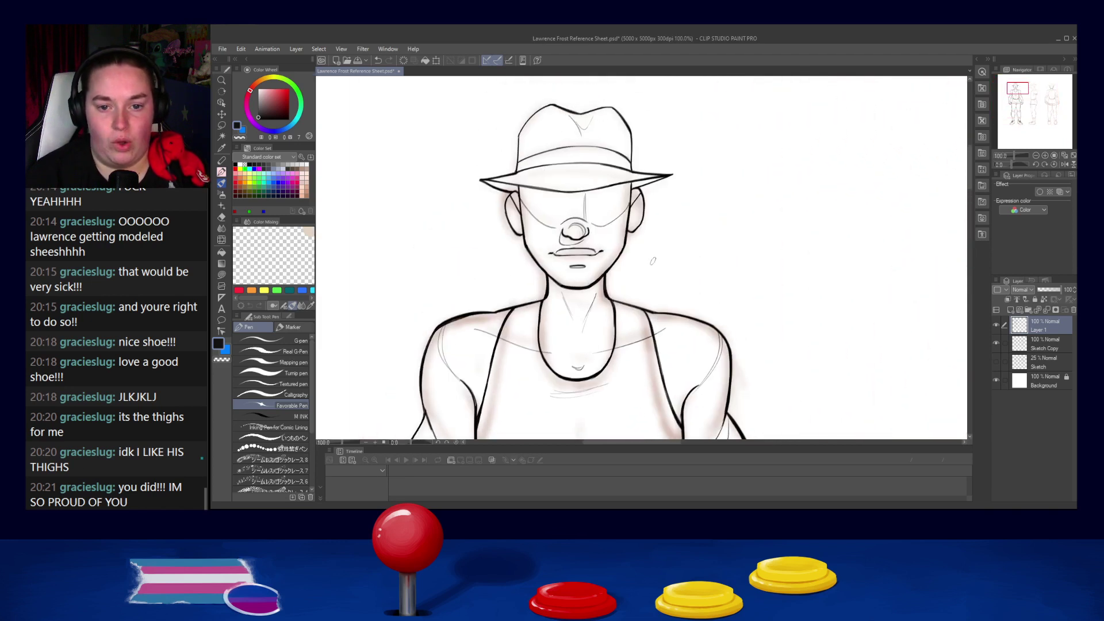
scroll(783, 260, "down", 2)
scroll(820, 291, "down", 1)
left_click_drag(820, 291, 635, 127)
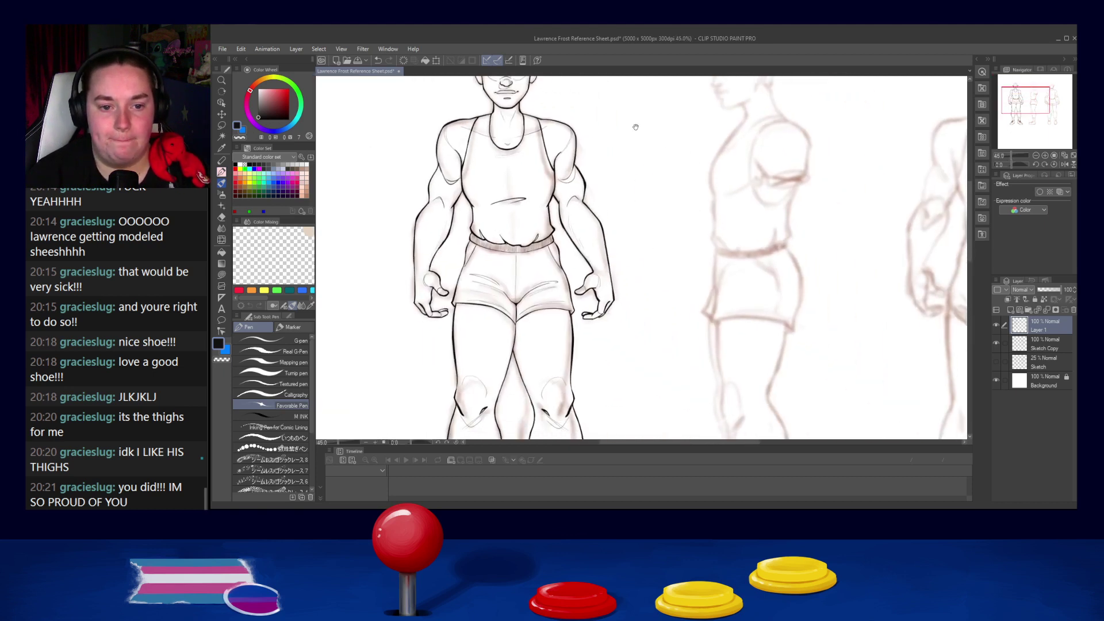
Step: Show the Sketch layer and ink the side-view face profile from the brow under the hat brim down around the nose tip
left_click_drag(738, 279, 759, 274)
scroll(752, 224, "up", 7)
left_click_drag(706, 129, 702, 299)
scroll(644, 260, "up", 1)
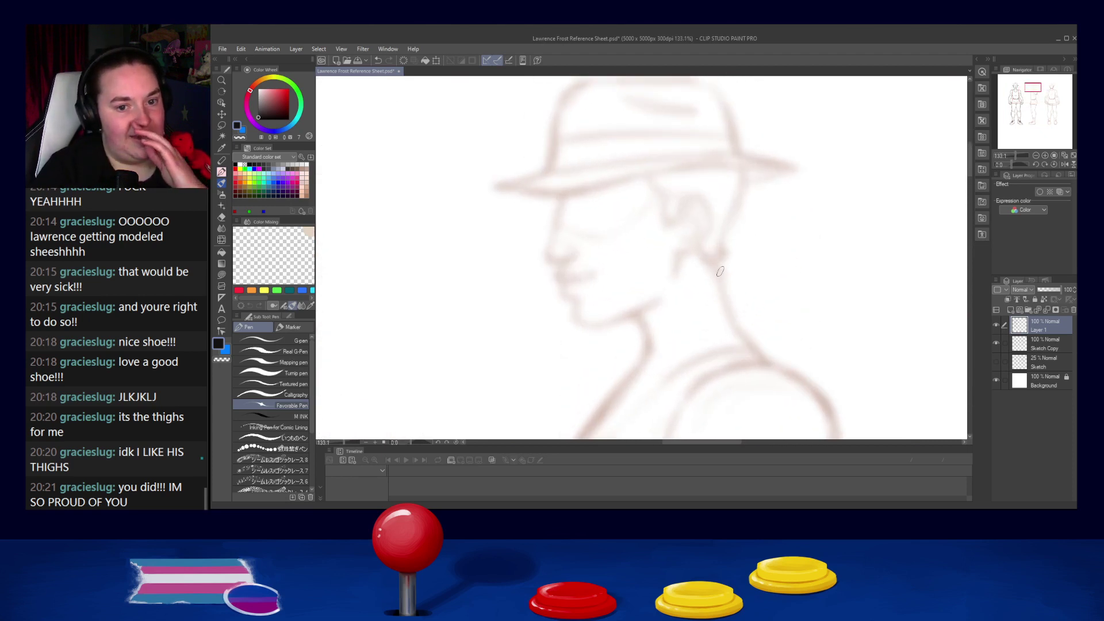
left_click_drag(560, 198, 547, 248)
left_click(996, 361)
key("ctrl+z")
left_click_drag(561, 195, 551, 260)
key("ctrl+z")
key("ctrl+z")
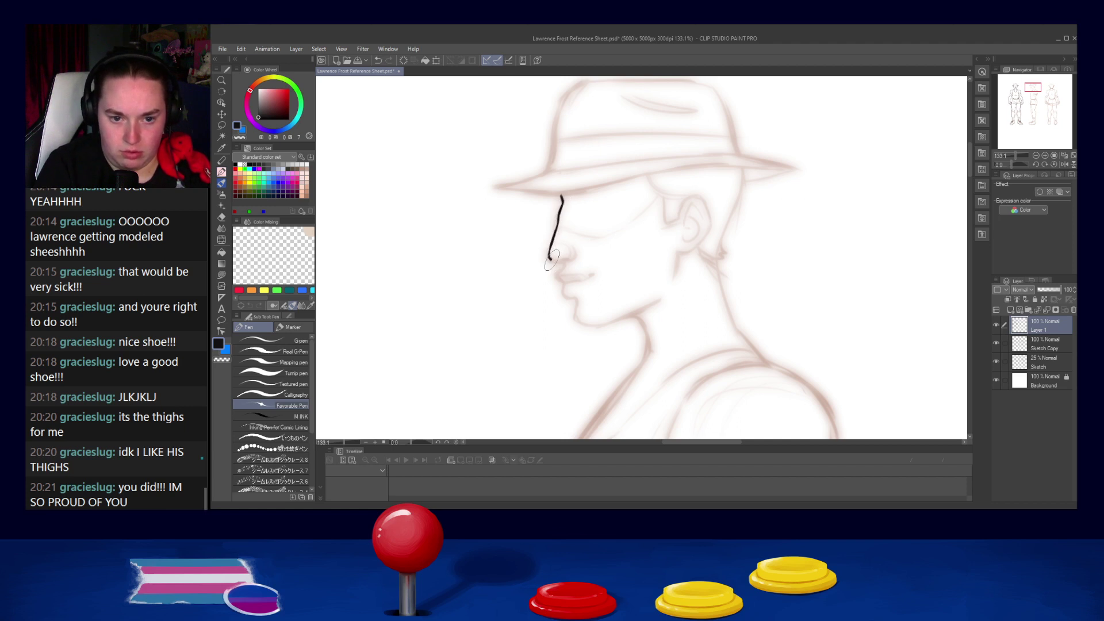
key("ctrl+z")
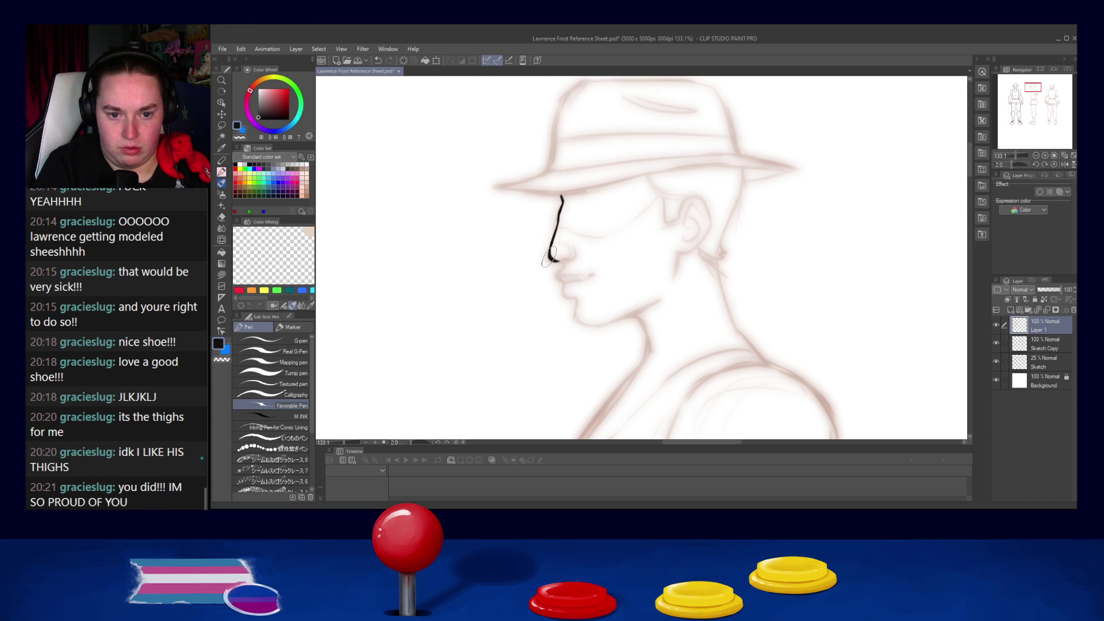
left_click_drag(548, 249, 559, 262)
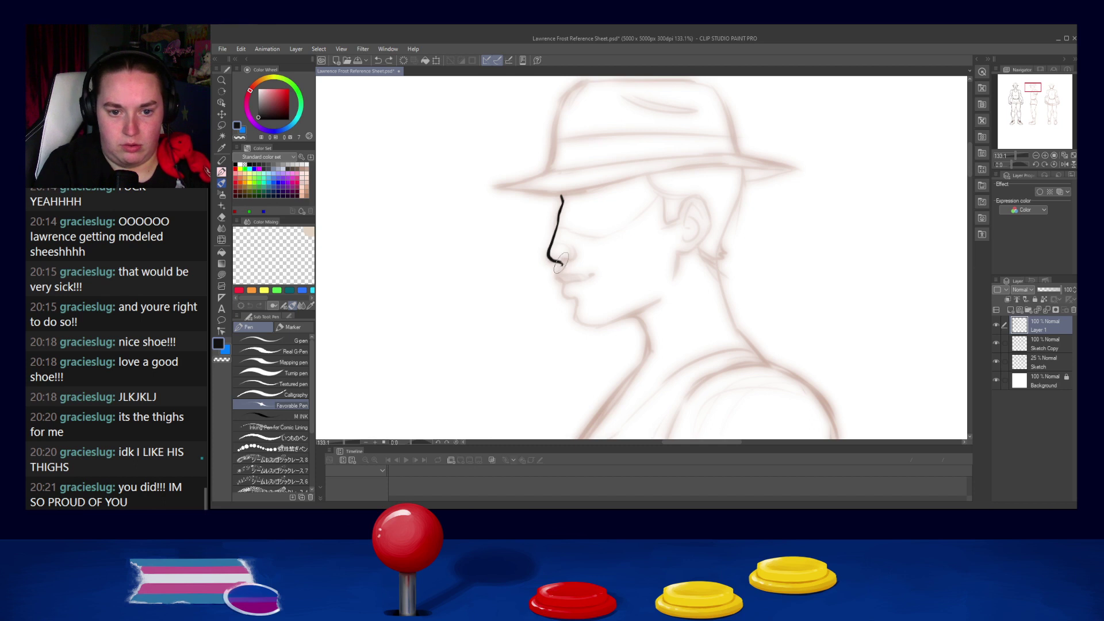
key("ctrl+z")
Step: Ink the side-view upper lip, mouth line, lower lip and front of the chin
left_click_drag(562, 264, 565, 282)
left_click_drag(562, 273, 584, 275)
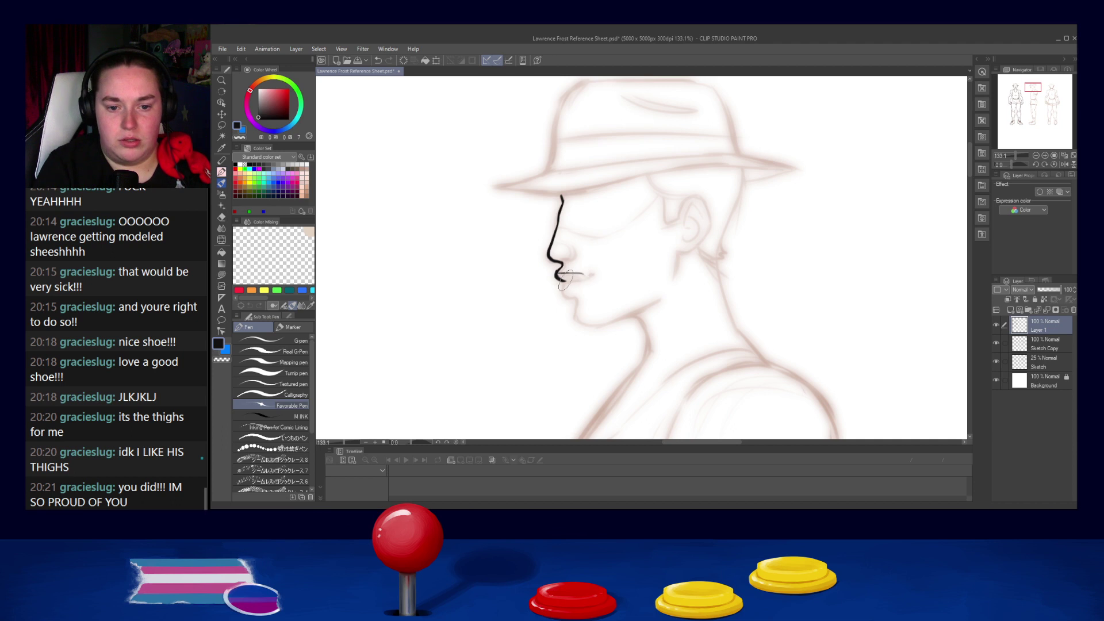
left_click_drag(574, 282, 591, 276)
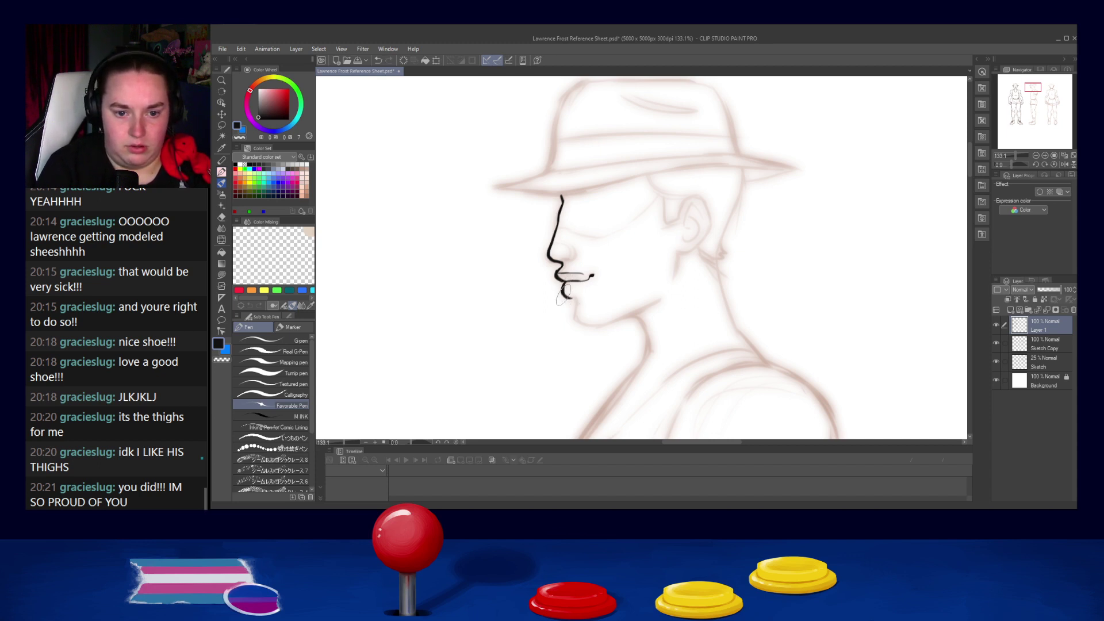
left_click_drag(568, 296, 576, 320)
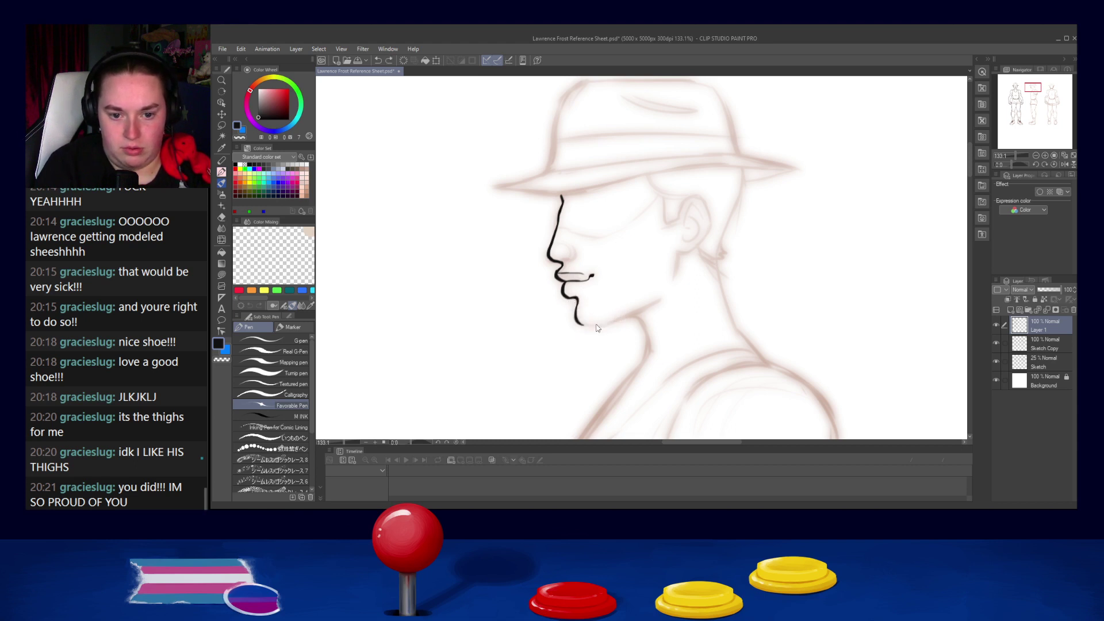
Step: Ink the side-view jawline from the chin back towards the neck, plus the short rear jaw line below the ear
left_click_drag(575, 324, 671, 295)
key("ctrl+z")
key("ctrl+z")
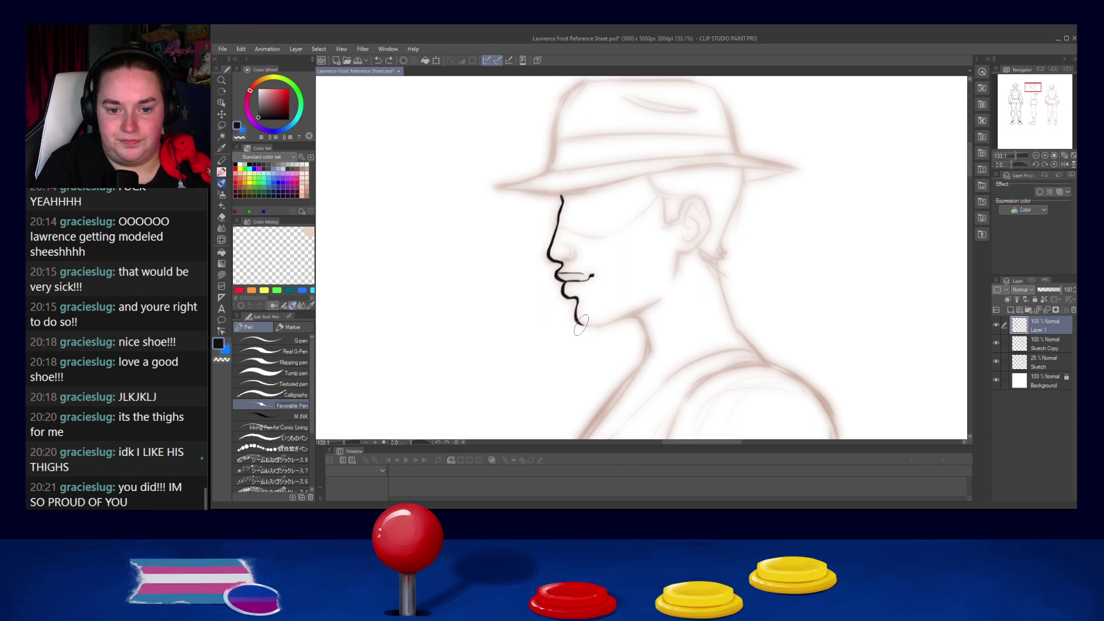
left_click_drag(577, 325, 661, 299)
key("ctrl+z")
key("ctrl+z")
key("ctrl+z")
left_click_drag(591, 326, 673, 290)
key("ctrl+z")
left_click_drag(601, 324, 662, 304)
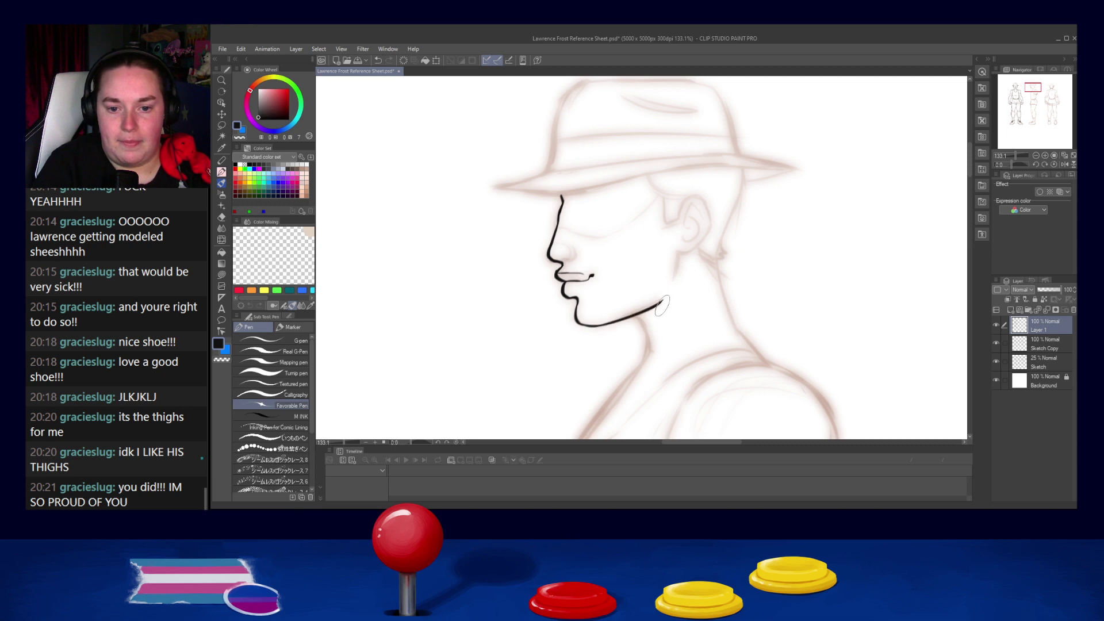
left_click_drag(679, 250, 673, 283)
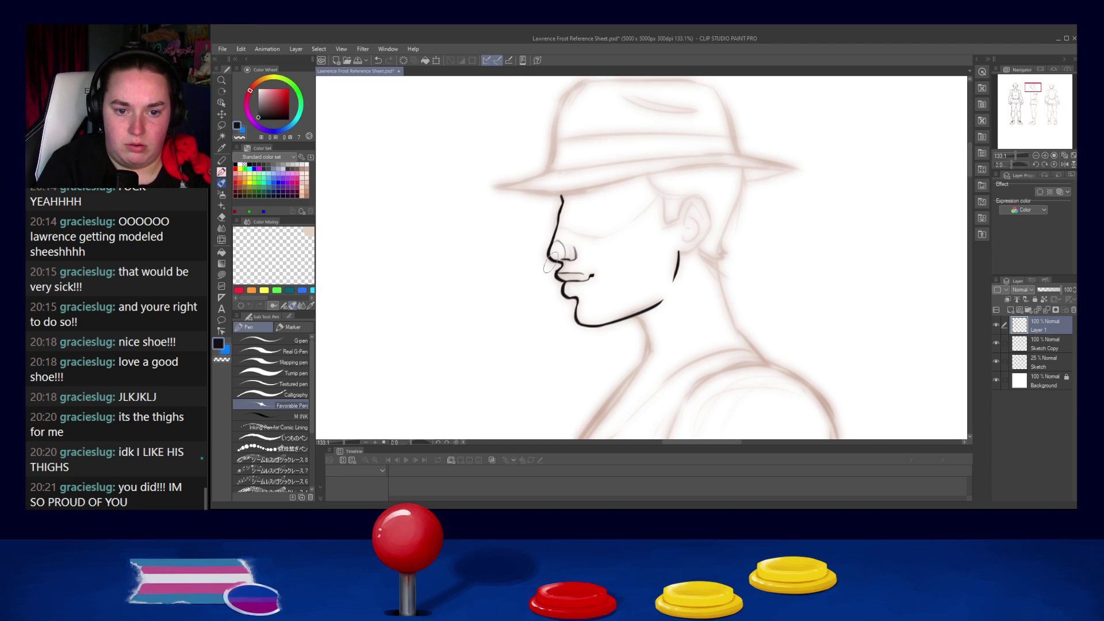
Step: Ink a thin curved line across the side-view face, dipping from the nose bridge over the cheek and up towards the ear
mouse_move(511, 298)
left_mouse_down()
mouse_move(837, 268)
mouse_move(385, 321)
mouse_move(327, 346)
left_mouse_up()
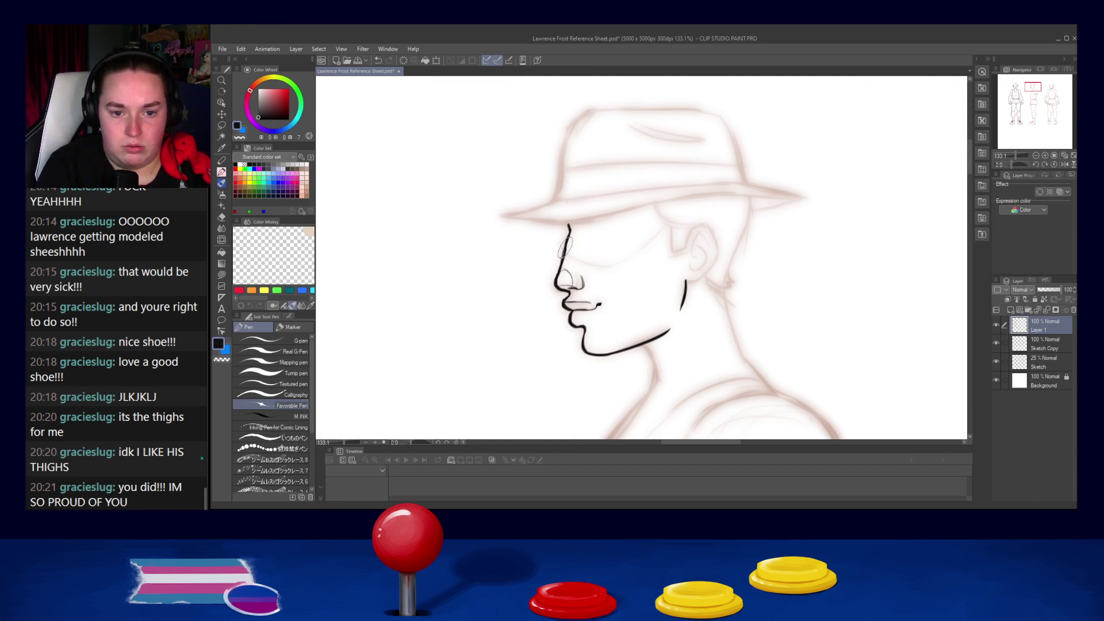
left_click_drag(566, 254, 598, 263)
key("ctrl+z")
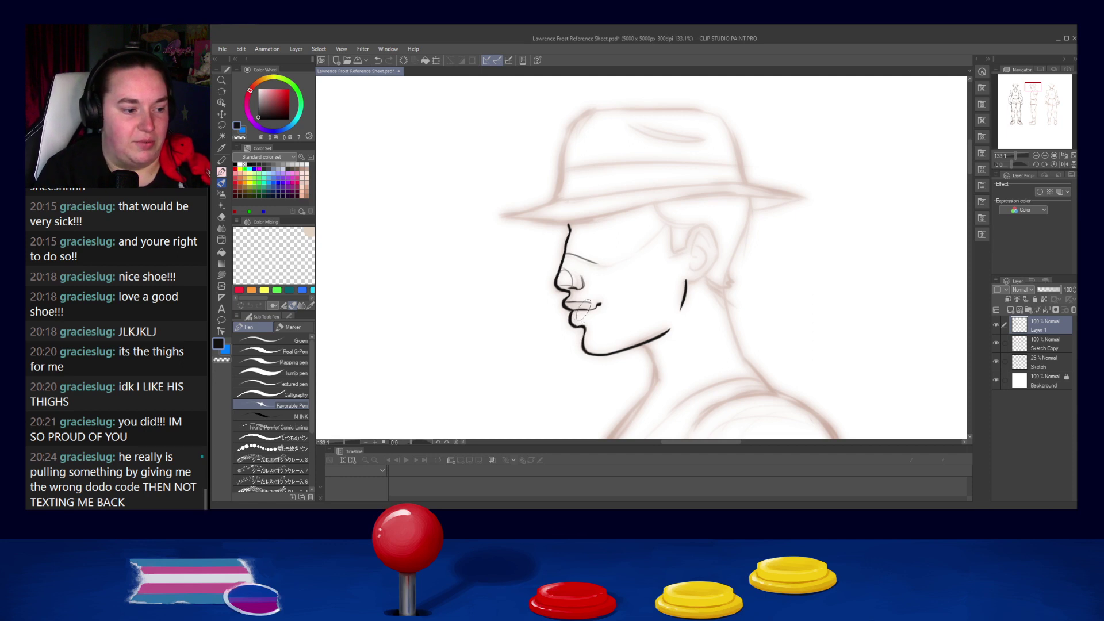
mouse_move(598, 264)
left_mouse_down()
mouse_move(654, 251)
mouse_move(656, 238)
left_mouse_up()
key("ctrl+z")
key("ctrl+z")
left_click_drag(599, 264, 653, 230)
key("ctrl+z")
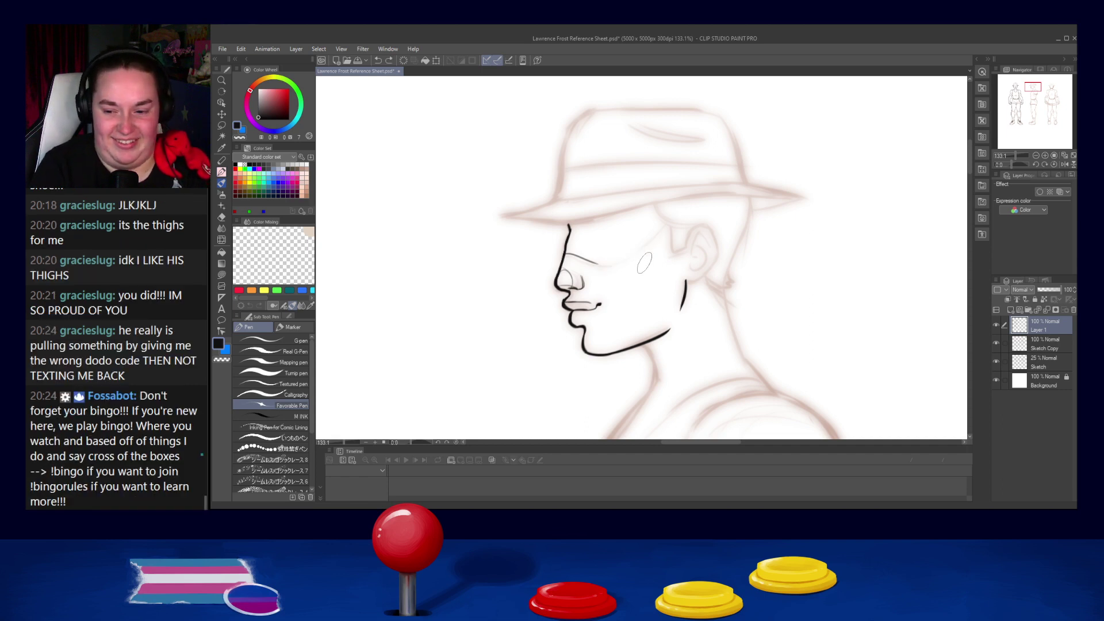
mouse_move(601, 265)
left_mouse_down()
mouse_move(623, 261)
mouse_move(669, 222)
left_mouse_up()
key("ctrl+z")
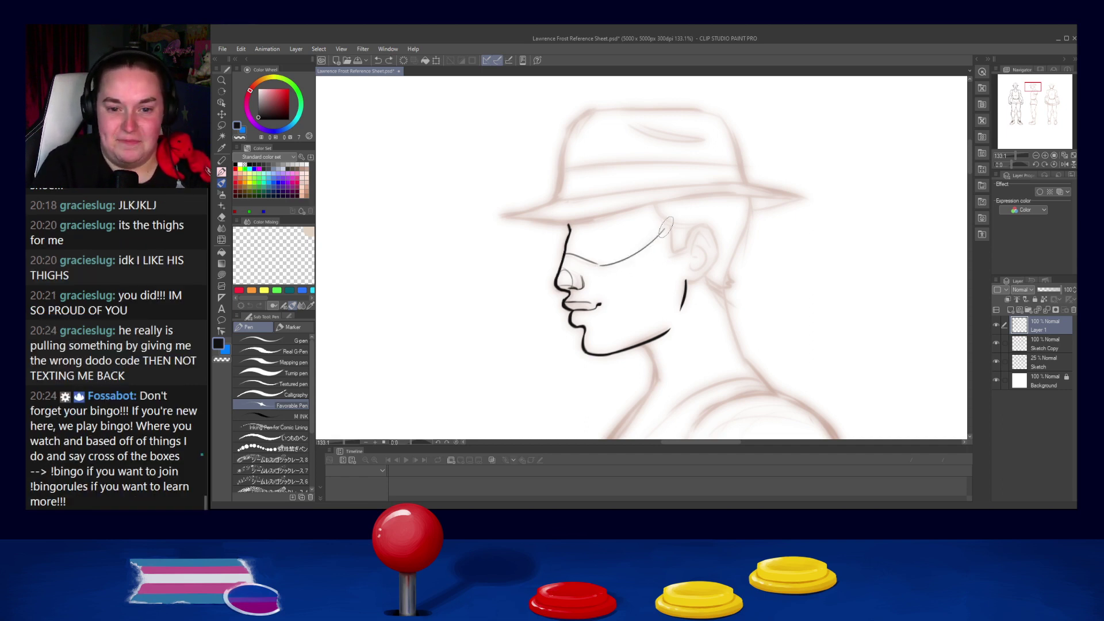
Step: Ink the side-view temple hairline and sideburn below the hat brim, plus the ear outline with its inner folds
left_click_drag(593, 296, 767, 278)
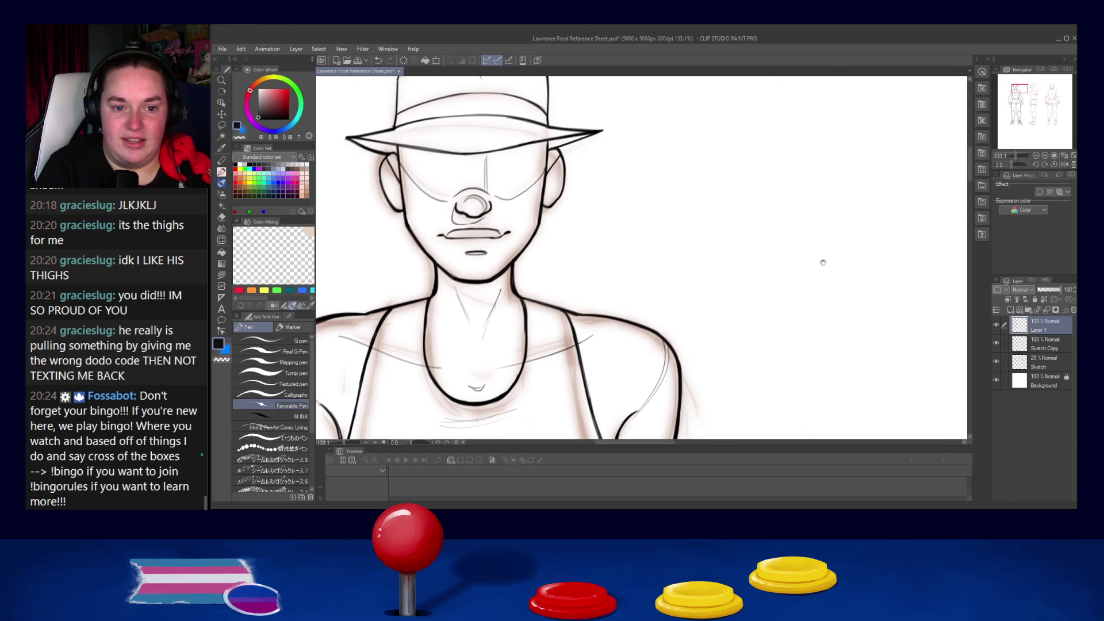
left_click_drag(850, 257, 540, 319)
left_click_drag(753, 253, 575, 281)
left_click_drag(442, 331, 565, 278)
left_click_drag(829, 233, 645, 262)
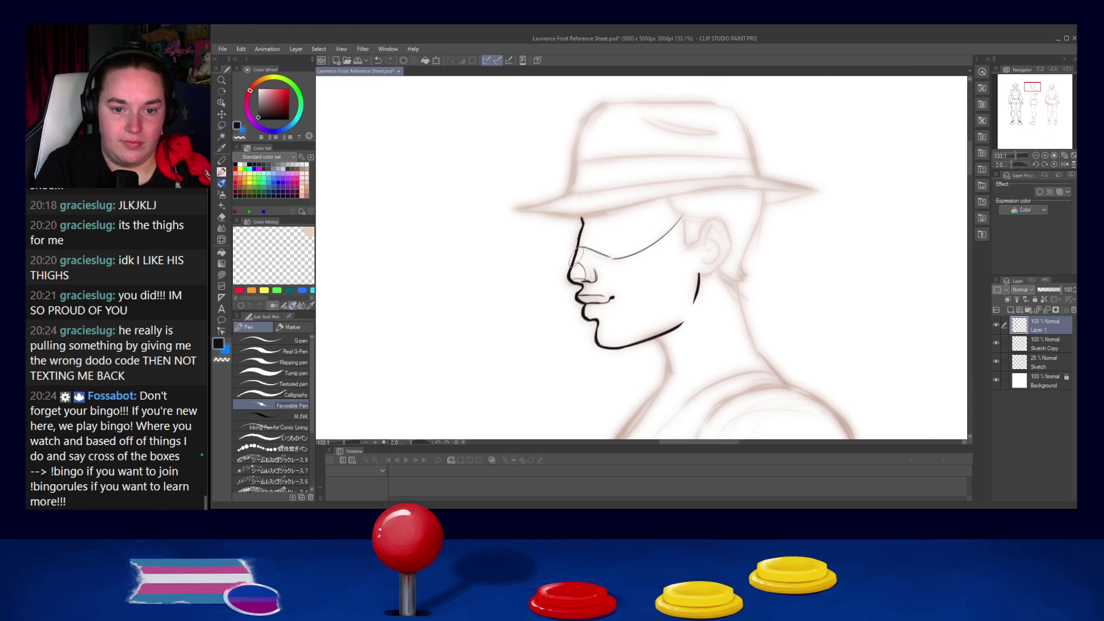
key("ctrl+z")
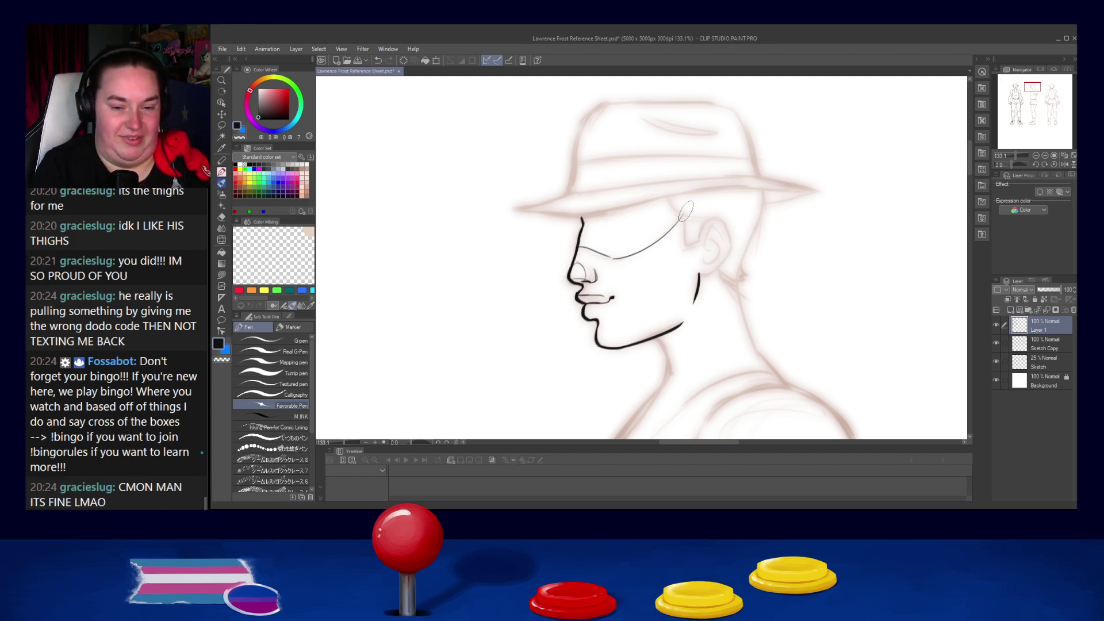
left_click_drag(672, 200, 712, 215)
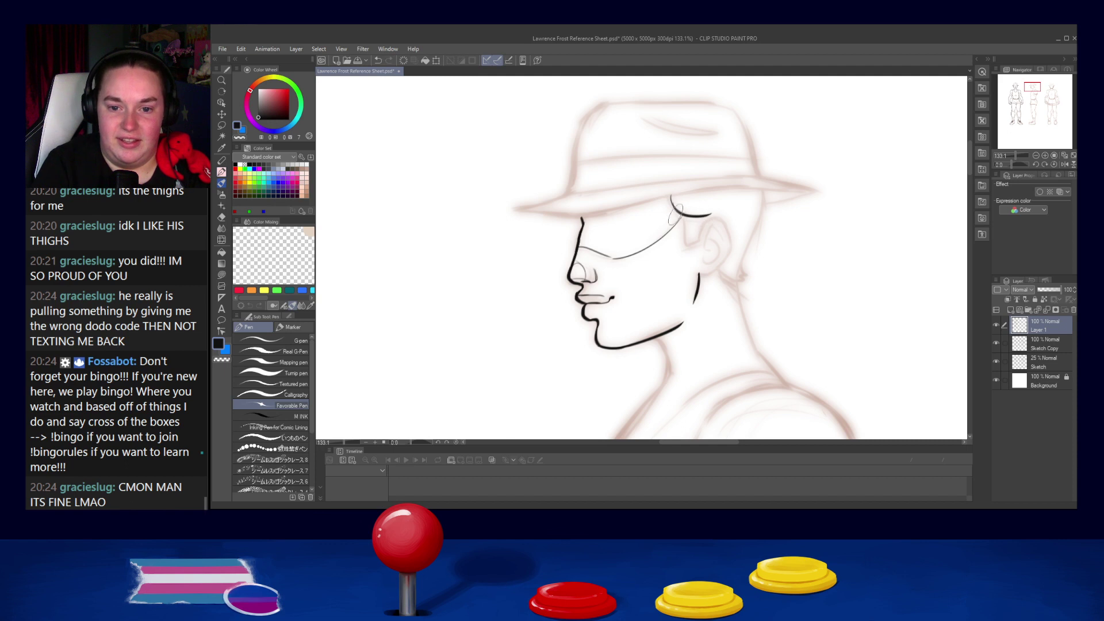
mouse_move(711, 215)
left_mouse_down()
mouse_move(674, 208)
mouse_move(685, 241)
left_mouse_up()
key("ctrl+z")
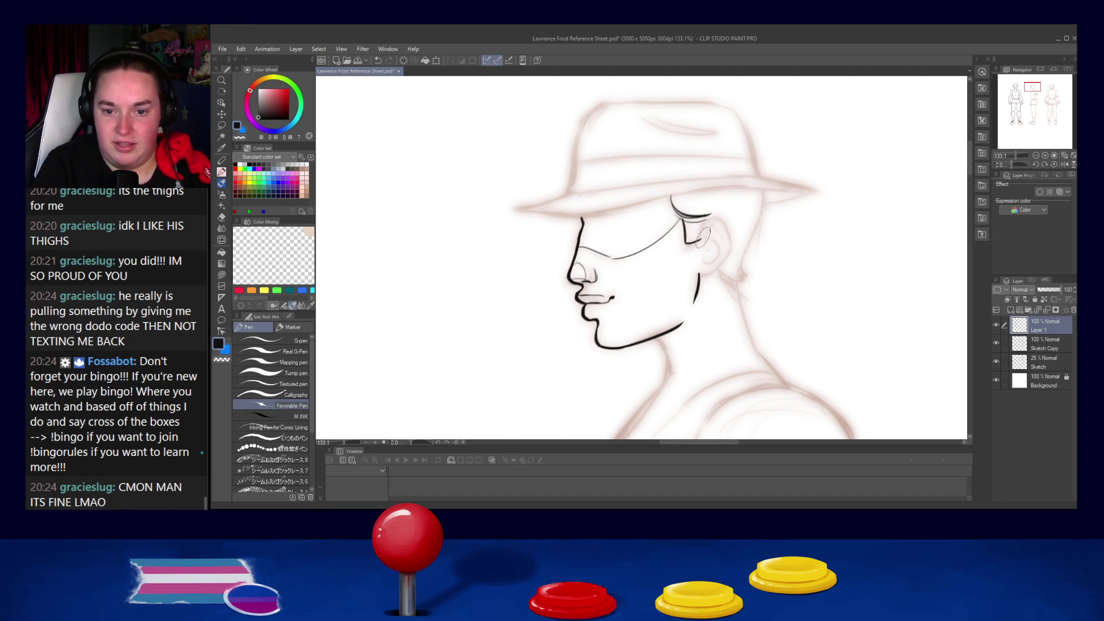
key("ctrl+z")
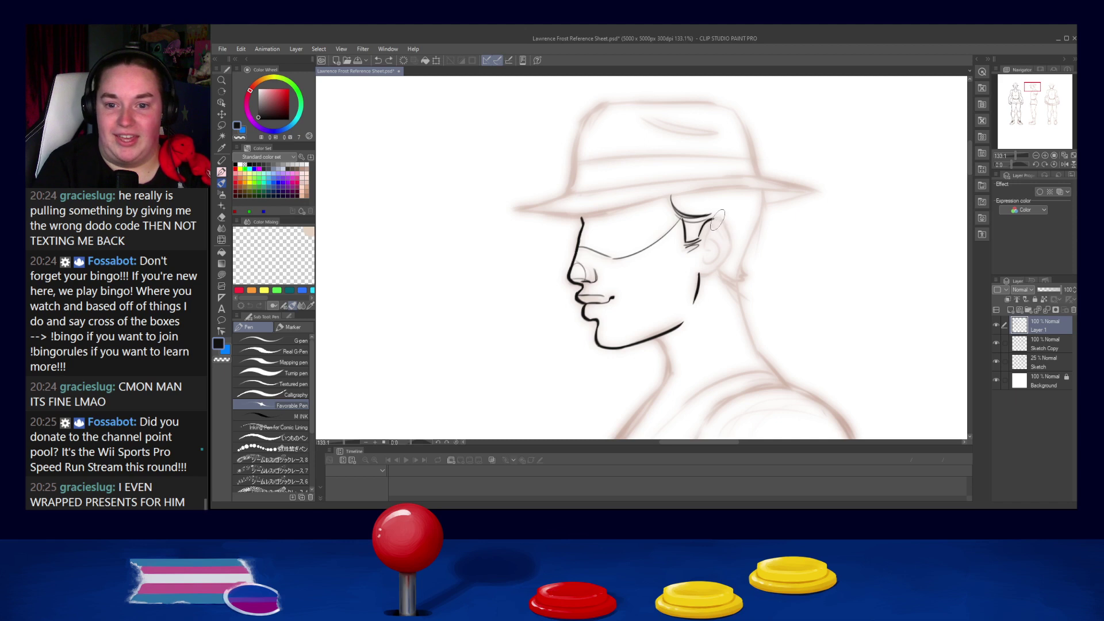
mouse_move(702, 221)
left_mouse_down()
mouse_move(730, 235)
mouse_move(727, 222)
mouse_move(728, 250)
mouse_move(733, 239)
mouse_move(708, 274)
mouse_move(729, 255)
mouse_move(716, 276)
left_mouse_up()
key("ctrl+z")
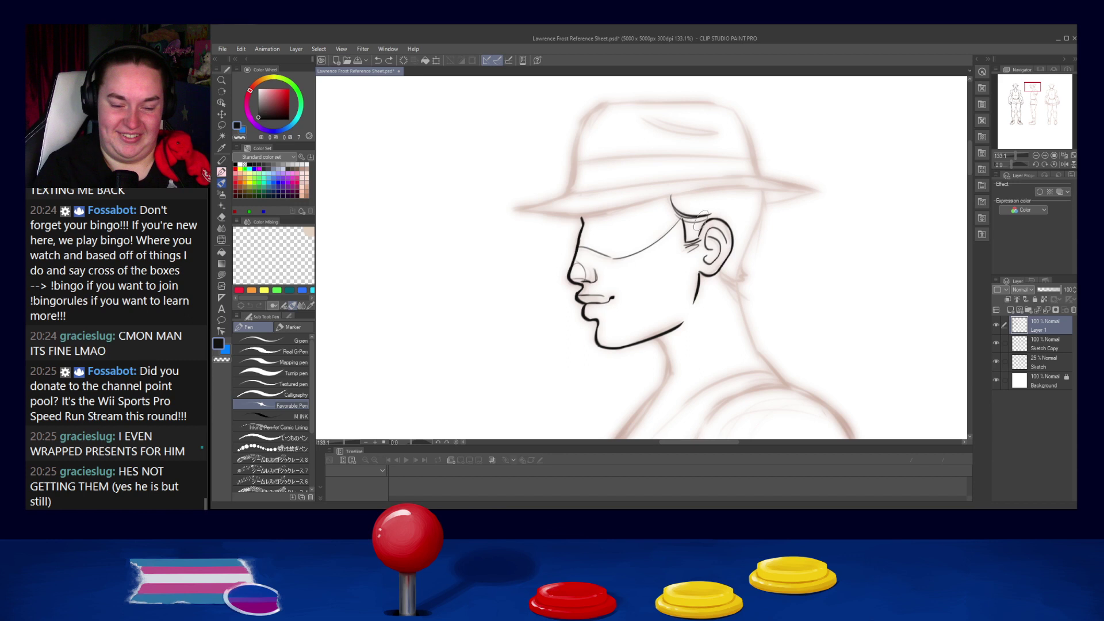
Step: Ink the front of the side-view neck, curving down from beneath the jaw over the throat
left_click_drag(726, 374, 702, 326)
left_click_drag(624, 292, 646, 327)
key("ctrl+z")
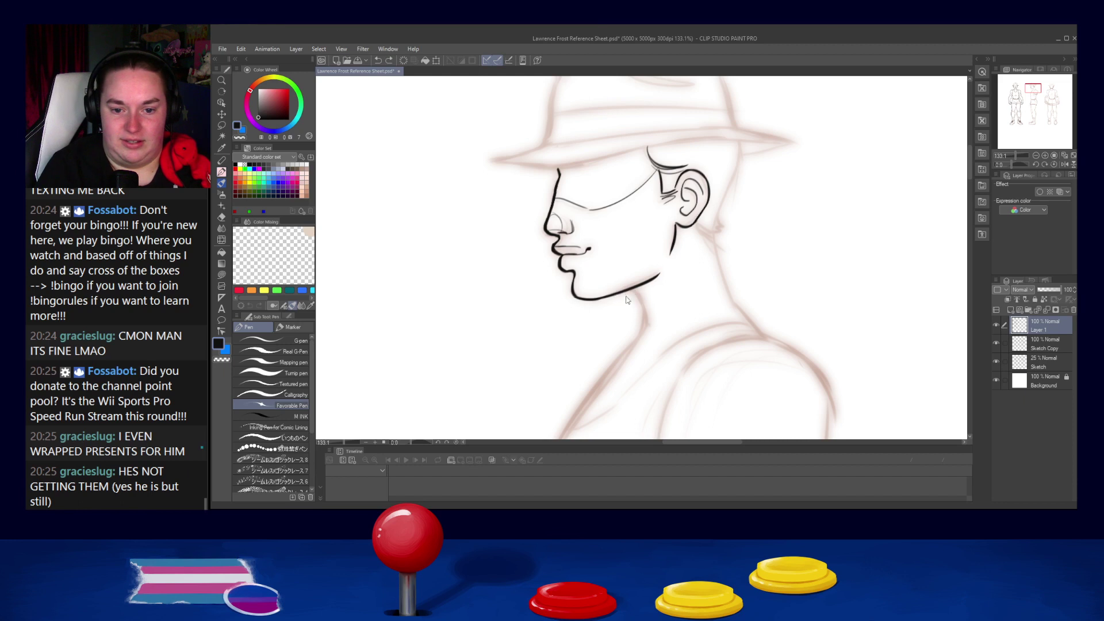
left_click_drag(635, 292, 642, 331)
Step: Ink the back of the side-view neck from the nape down to the shoulder, hiding the Sketch layer along the way
left_click_drag(714, 233, 742, 303)
key("ctrl+z")
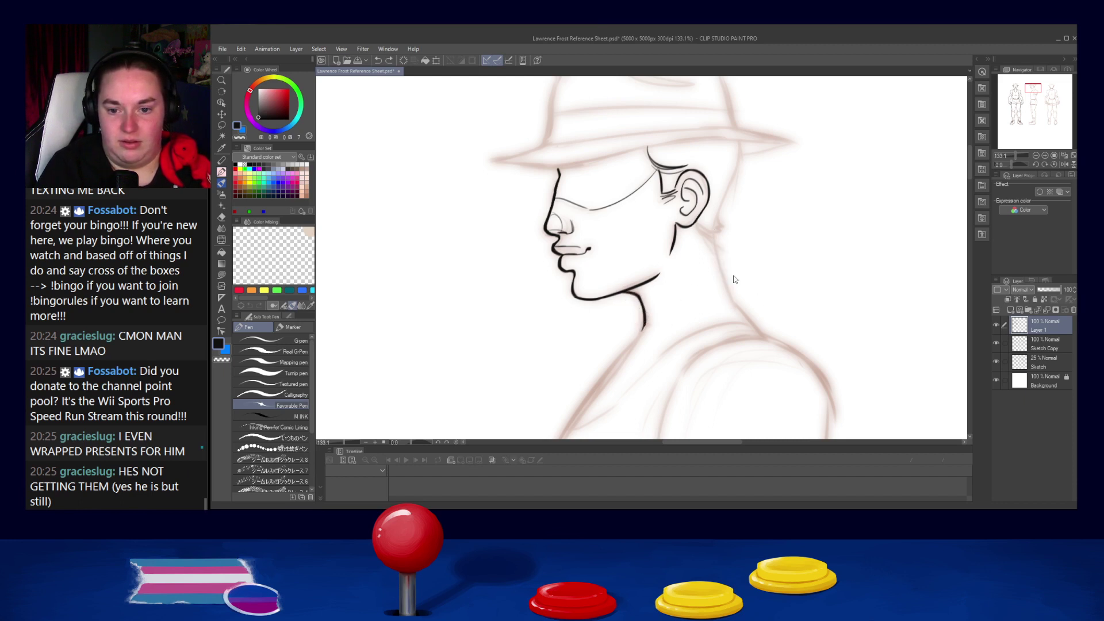
left_click_drag(713, 236, 753, 324)
key("ctrl+z")
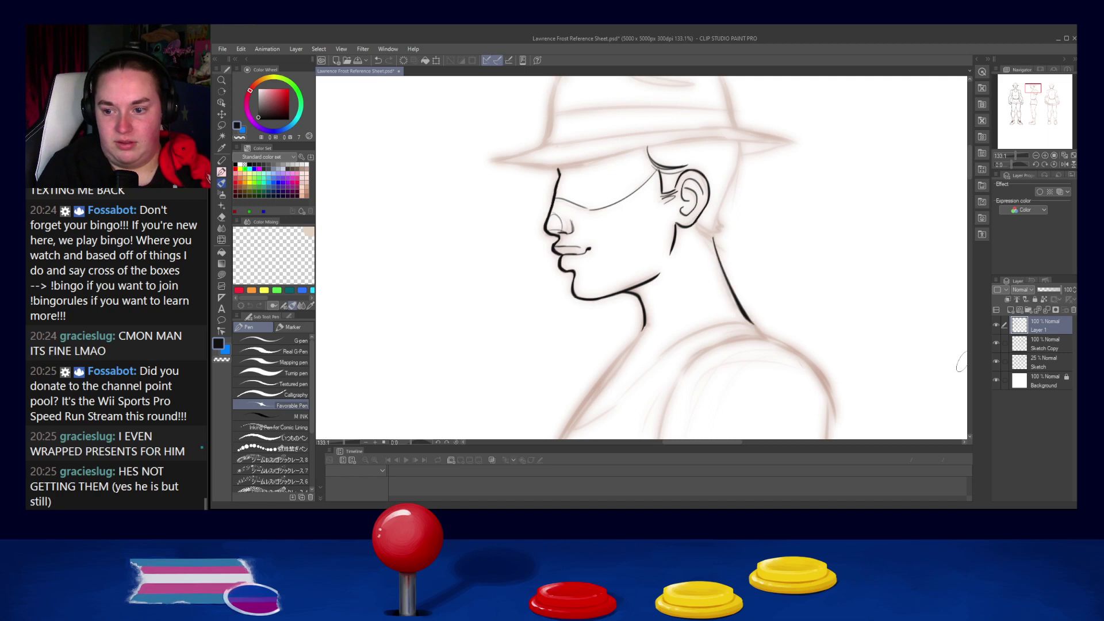
left_click(995, 361)
left_click_drag(744, 316, 771, 338)
key("ctrl+z")
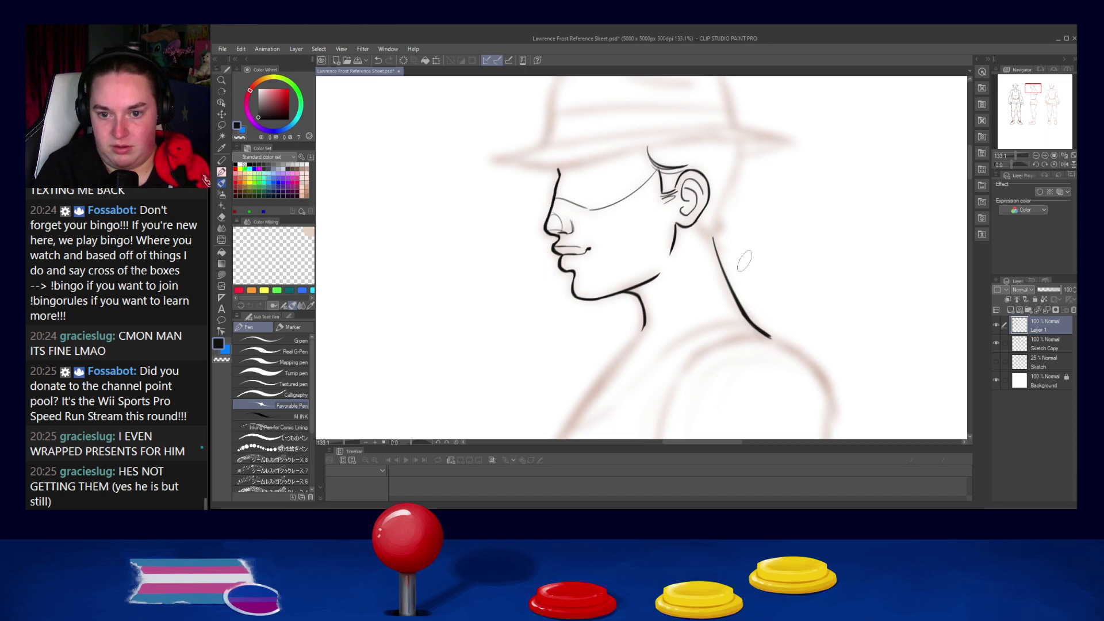
Step: Ink the short hair strokes at the nape and the back-of-head line running down to them from the hat brim
left_click_drag(698, 223, 717, 238)
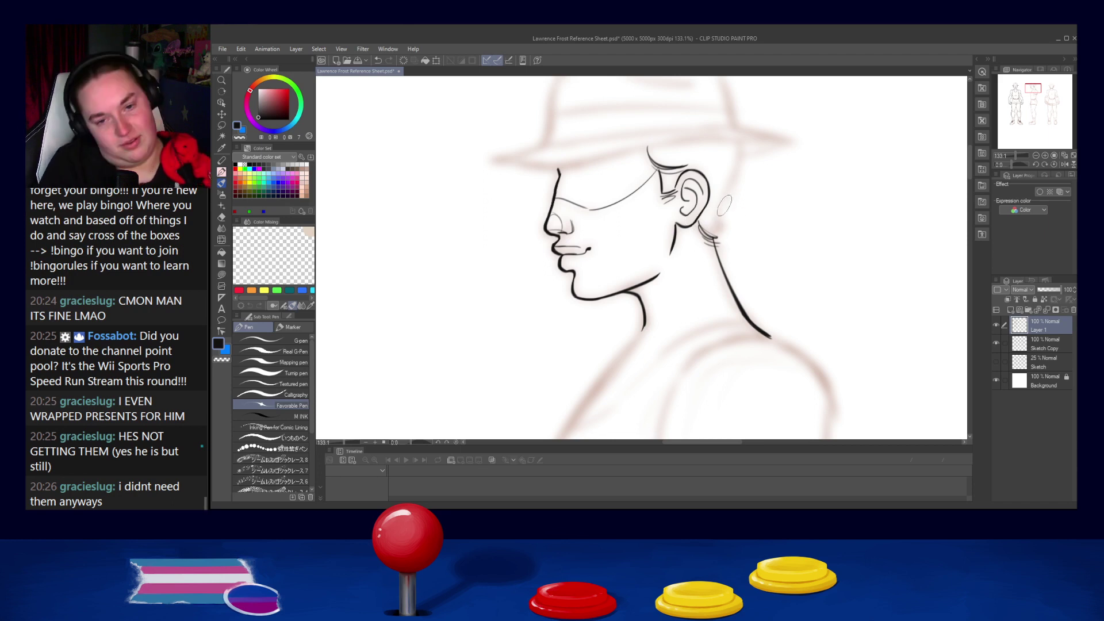
left_click_drag(739, 147, 718, 210)
key("ctrl+z")
left_click_drag(741, 147, 724, 196)
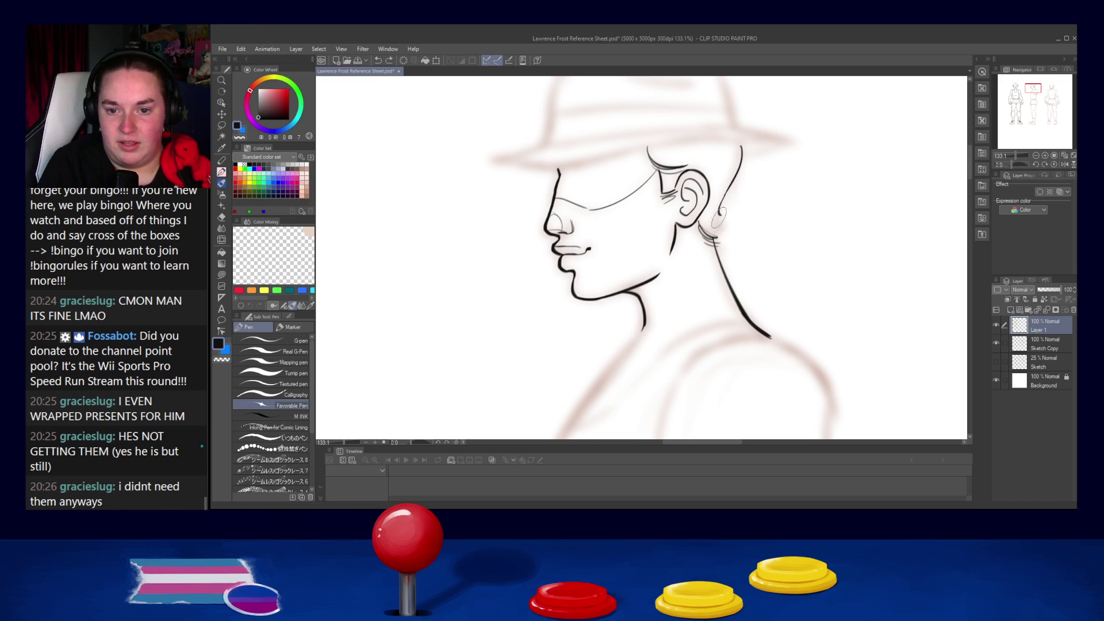
key("ctrl+z")
left_click_drag(737, 147, 720, 212)
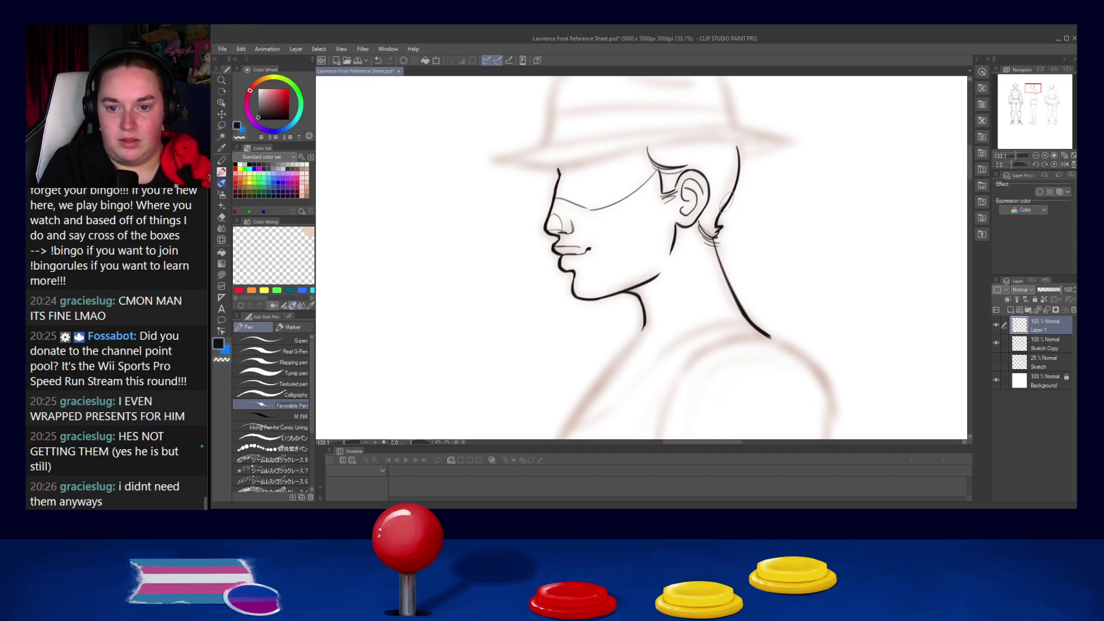
key("ctrl+z")
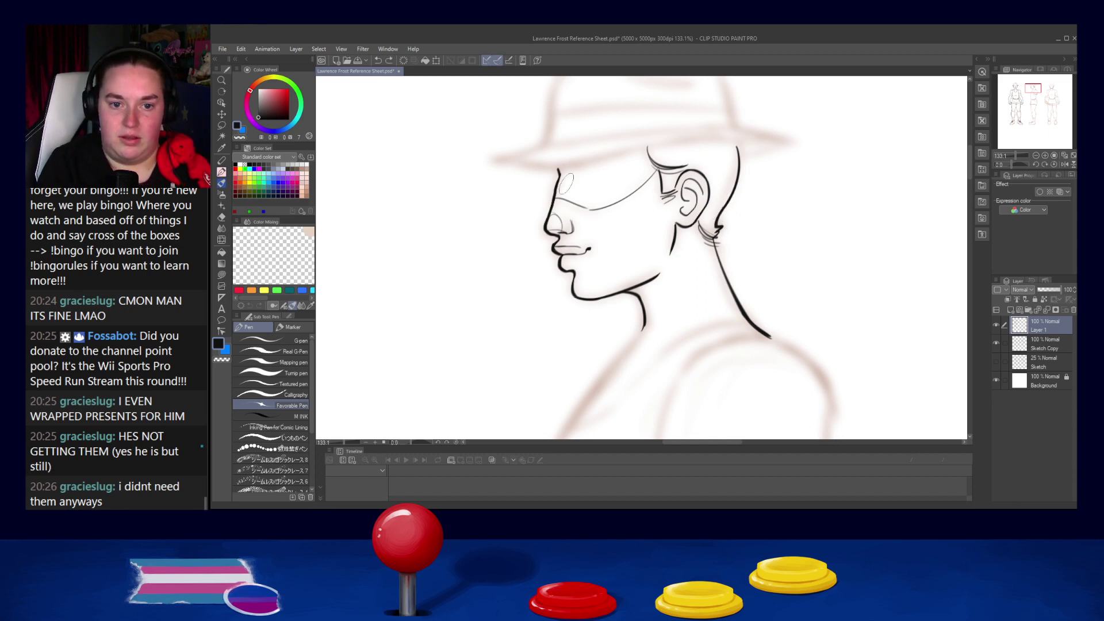
Step: Ink the lower edge of the side-view hat brim, sweeping from the front tip over the forehead and ear
left_click_drag(558, 171, 555, 182)
key("ctrl+z")
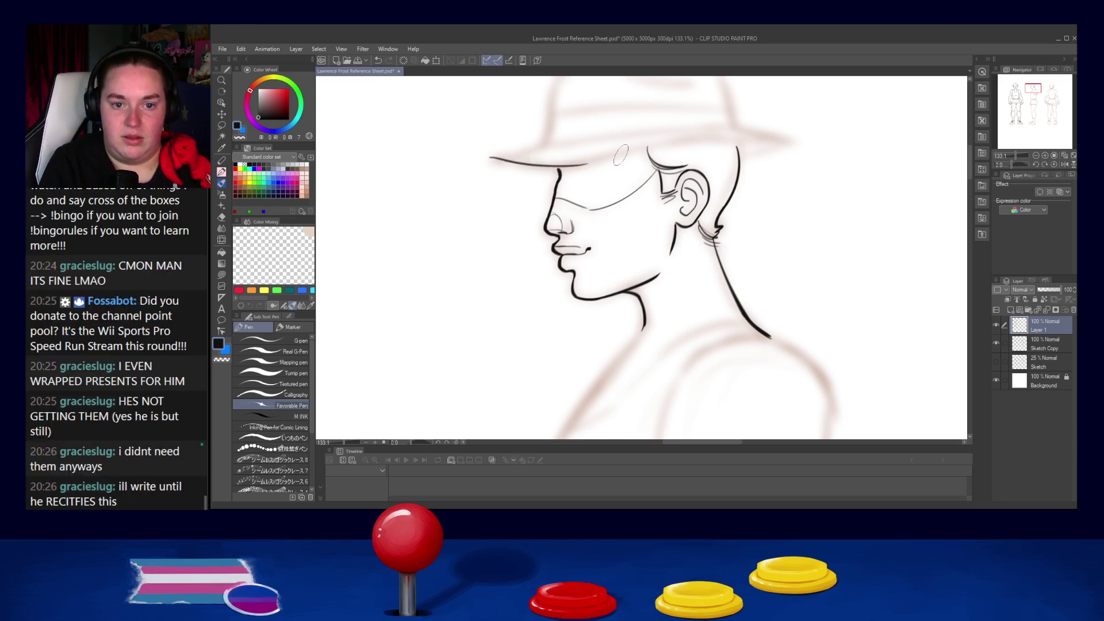
left_click_drag(486, 157, 609, 156)
key("ctrl+z")
mouse_move(484, 156)
left_mouse_down()
mouse_move(564, 167)
mouse_move(769, 142)
left_mouse_up()
key("ctrl+z")
left_click_drag(589, 162, 769, 144)
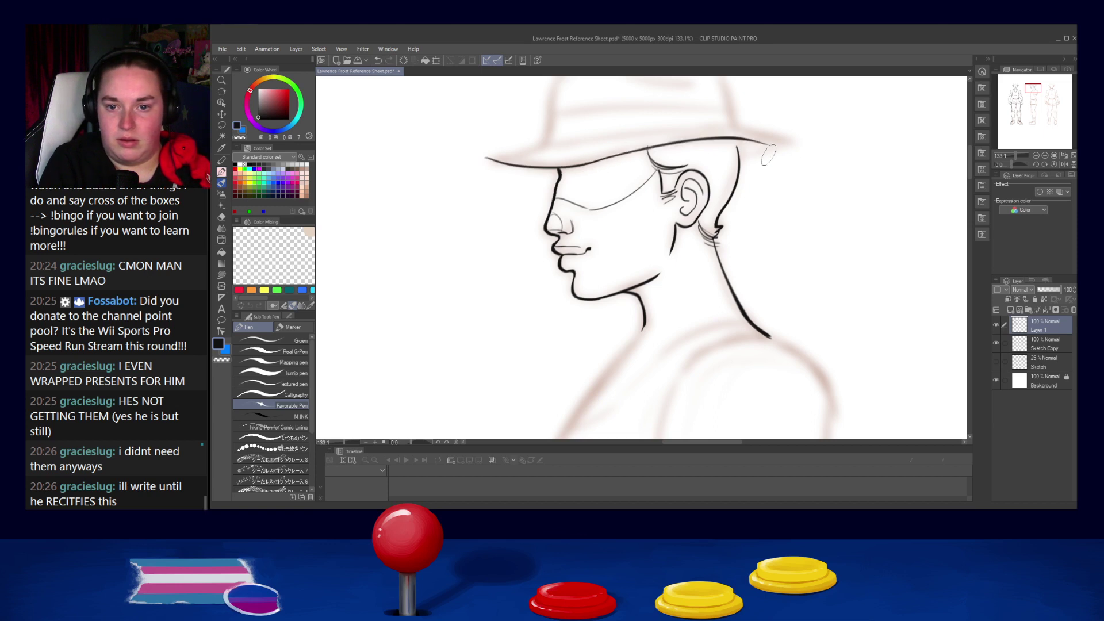
left_click_drag(587, 164, 757, 136)
key("ctrl+z")
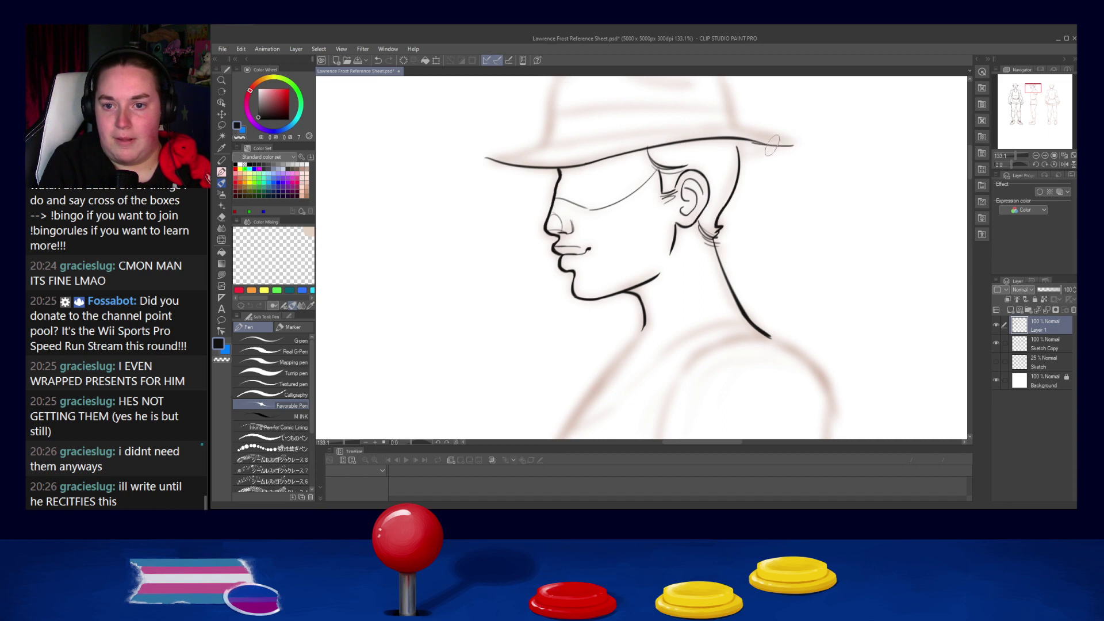
Step: Ink the pointed rear end of the hat brim with its upper and lower edges behind the head
left_click_drag(736, 124, 789, 146)
key("ctrl+z")
key("ctrl+z")
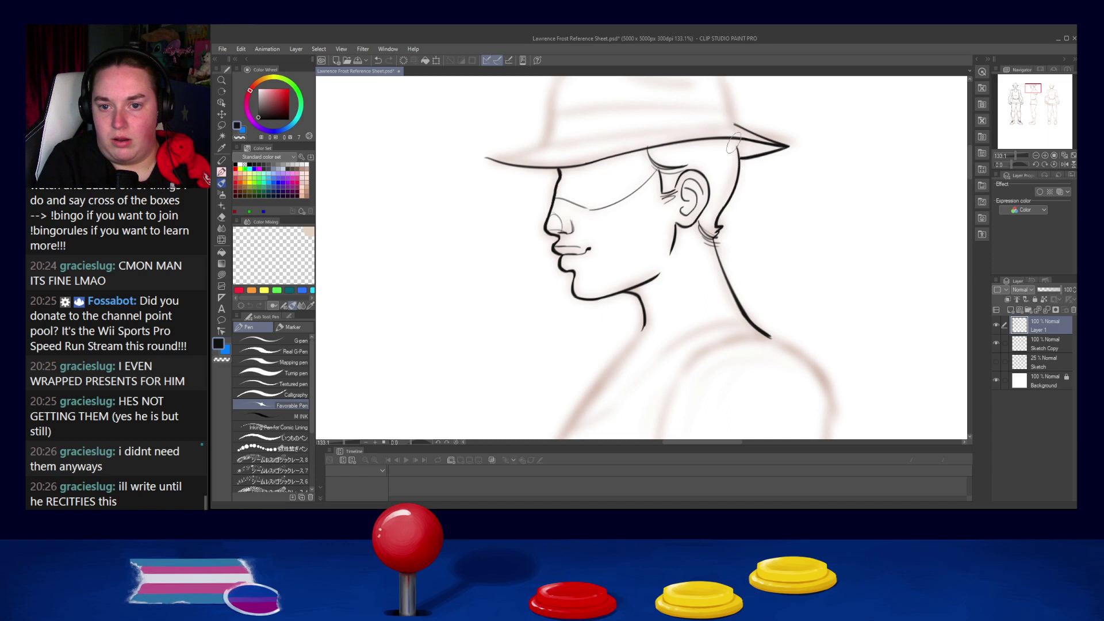
Step: Remove the back-of-head line and re-ink it straighter from under the hat brim down to the nape hair
left_click_drag(735, 141, 738, 155)
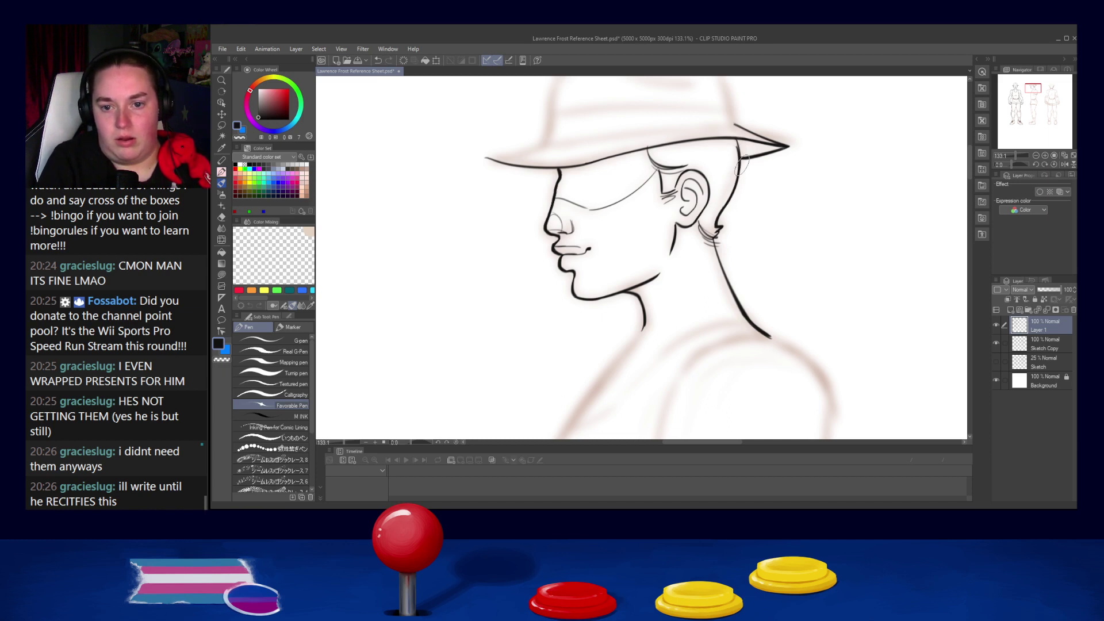
key("ctrl+z")
left_click(997, 362)
left_click(997, 363)
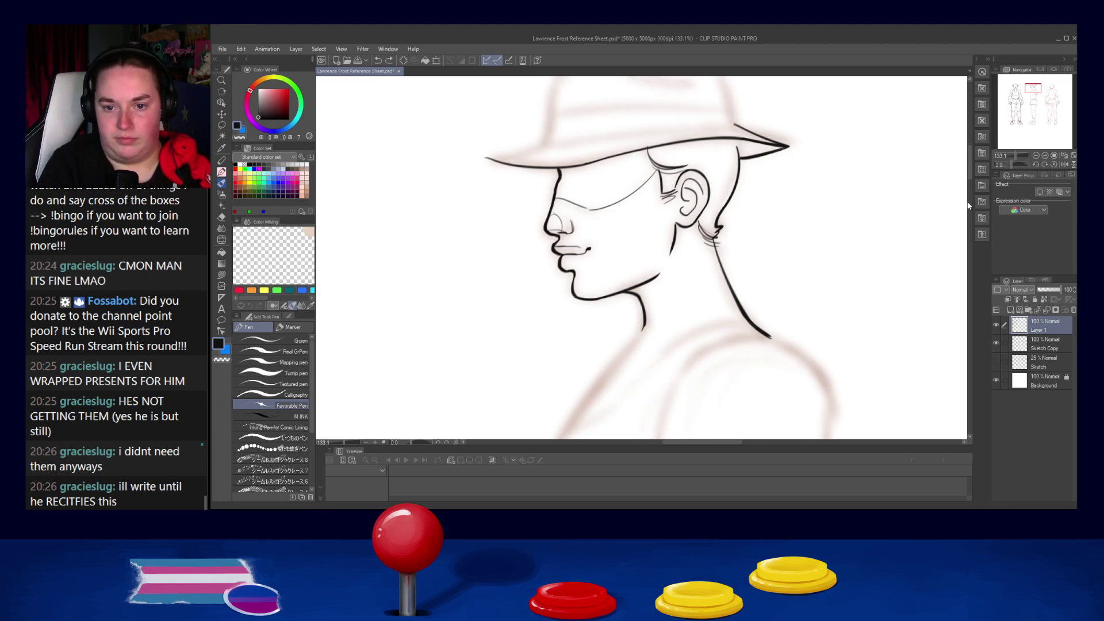
key("ctrl+z")
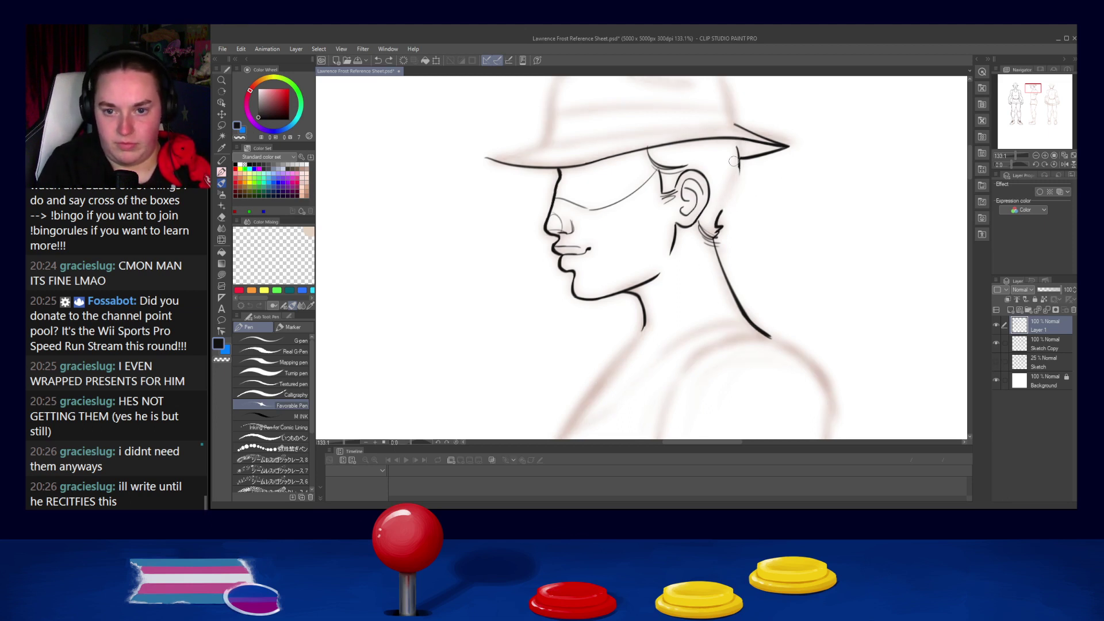
key("ctrl+z")
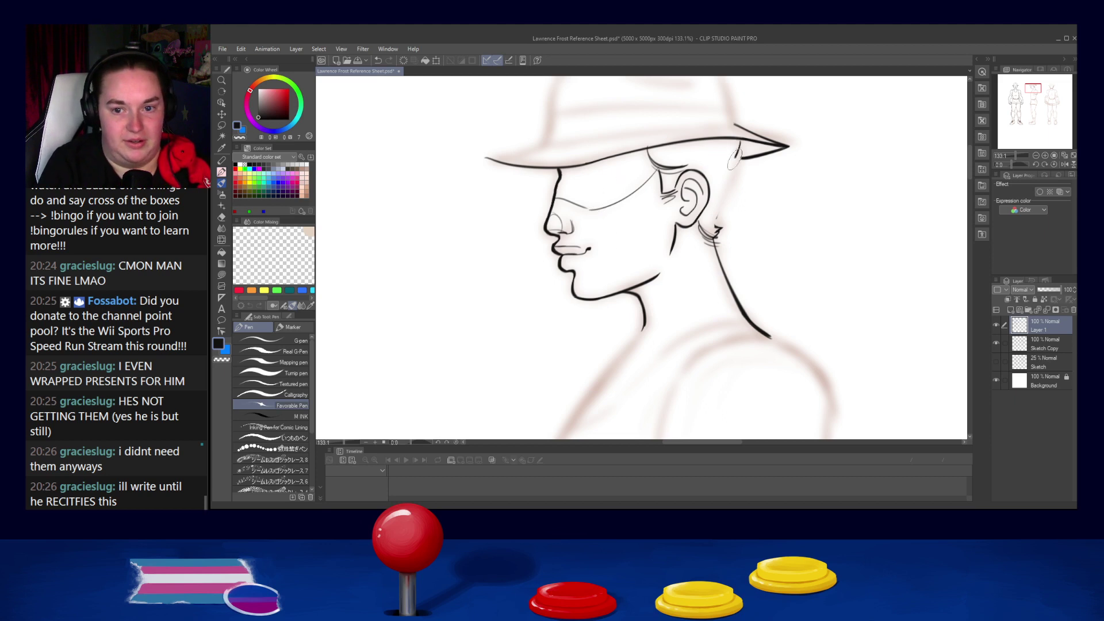
left_click_drag(738, 140, 724, 205)
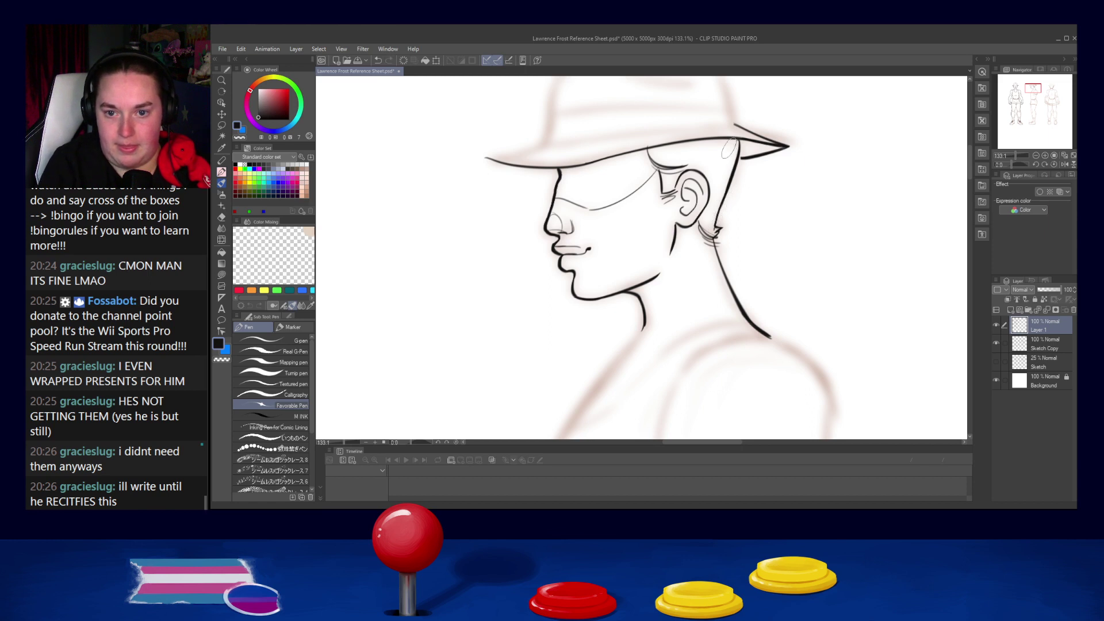
key("ctrl+z")
mouse_move(739, 142)
left_mouse_down()
mouse_move(729, 172)
mouse_move(732, 157)
left_mouse_up()
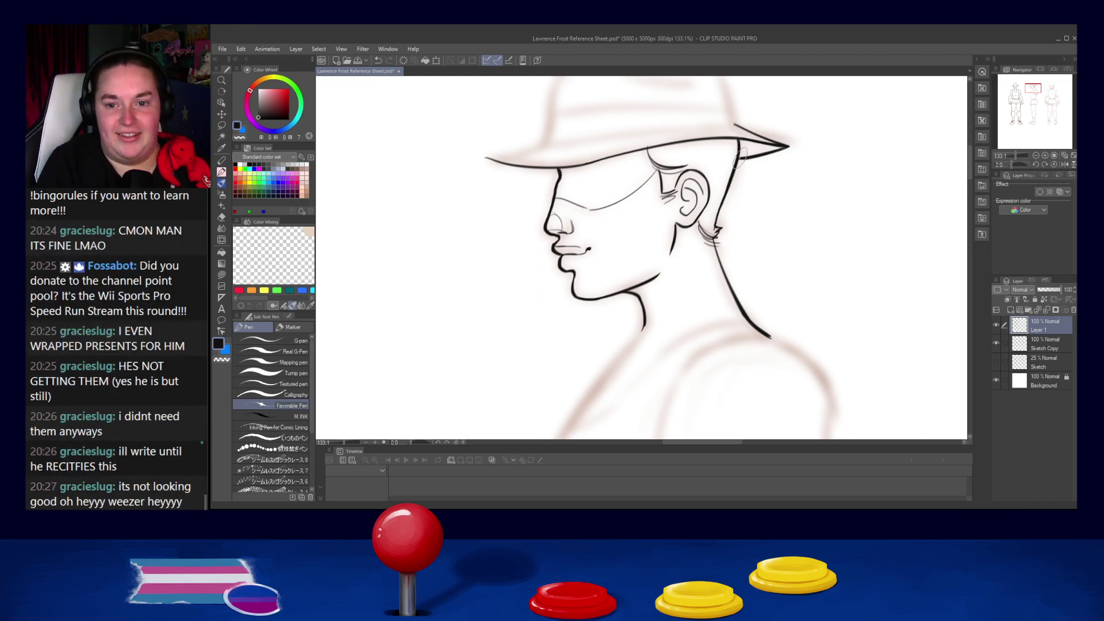
Step: Ink the upper edge of the hat brim from its front tip back to the base of the crown
left_click_drag(489, 154, 552, 133)
key("ctrl+z")
left_click_drag(487, 156, 549, 141)
key("ctrl+z")
key("ctrl+z")
key("ctrl+z")
mouse_move(486, 158)
left_mouse_down()
mouse_move(542, 144)
mouse_move(515, 165)
mouse_move(634, 129)
left_mouse_up()
key("ctrl+z")
key("ctrl+z")
Step: Ink a thin curved line along the base of the hat crown, from the front of the crown to the rear brim
left_click_drag(544, 143, 645, 127)
key("ctrl+z")
left_click_drag(544, 143, 669, 125)
key("ctrl+z")
mouse_move(544, 143)
left_mouse_down()
mouse_move(749, 130)
mouse_move(676, 128)
left_mouse_up()
key("ctrl+z")
key("ctrl+z")
key("ctrl+z")
key("ctrl+z")
key("ctrl+z")
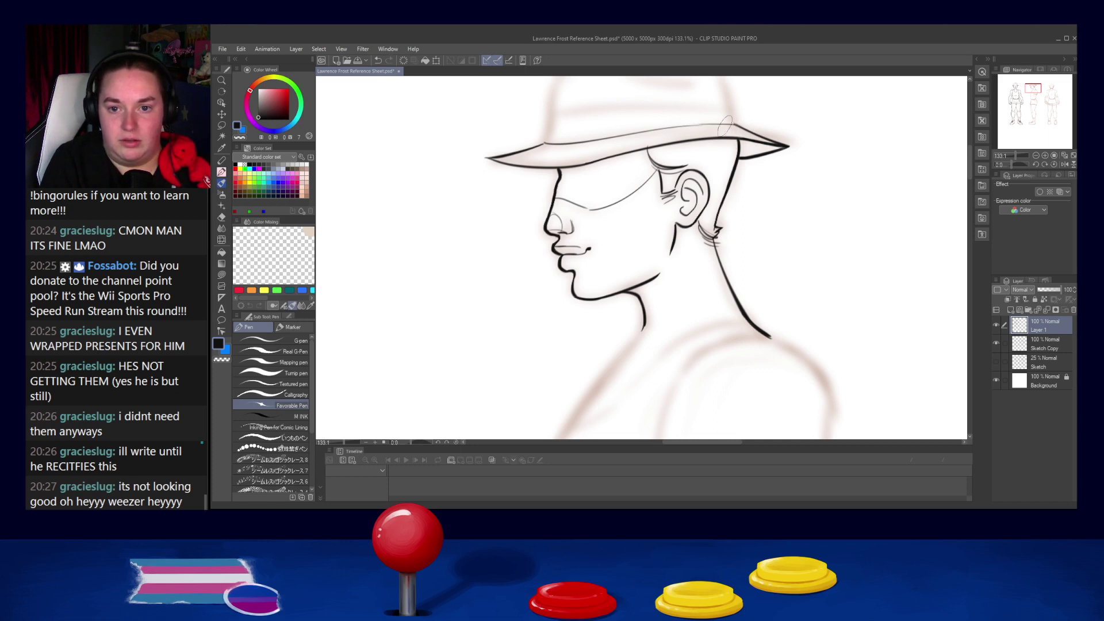
Step: Ink the hat crown's outline up the front, across the flat top and down the back to the brim
mouse_move(549, 120)
left_mouse_down()
mouse_move(536, 182)
mouse_move(550, 132)
left_mouse_up()
key("ctrl+z")
mouse_move(529, 203)
left_mouse_down()
mouse_move(552, 122)
mouse_move(639, 108)
left_mouse_up()
key("ctrl+z")
mouse_move(556, 120)
left_mouse_down()
mouse_move(587, 110)
mouse_move(719, 152)
left_mouse_up()
key("ctrl+z")
mouse_move(670, 112)
left_mouse_down()
mouse_move(699, 116)
mouse_move(730, 176)
mouse_move(713, 134)
mouse_move(723, 180)
left_mouse_up()
key("ctrl+z")
key("ctrl+z")
left_click_drag(694, 113, 722, 184)
key("ctrl+z")
key("ctrl+z")
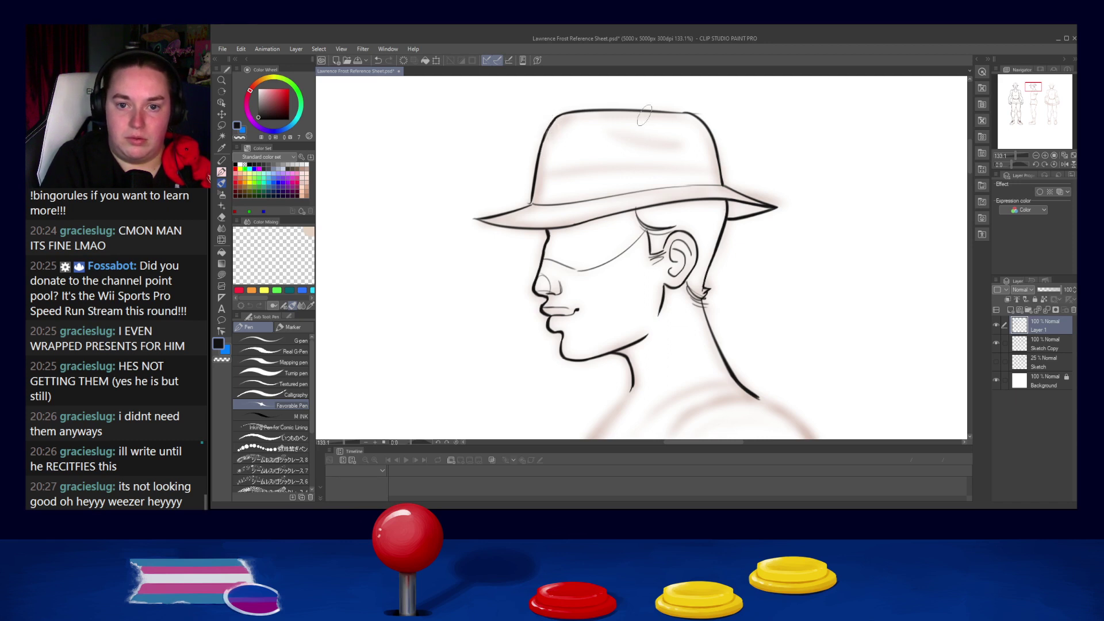
Step: Ink a thin curved crease on the upper part of the hat crown
left_click_drag(601, 125, 671, 145)
key("ctrl+z")
key("ctrl+z")
Step: Ink the upper edge of the hat band across the crown and clean up the line ends at the crown's outline
left_click_drag(535, 174, 709, 162)
key("ctrl+z")
left_click_drag(533, 175, 719, 164)
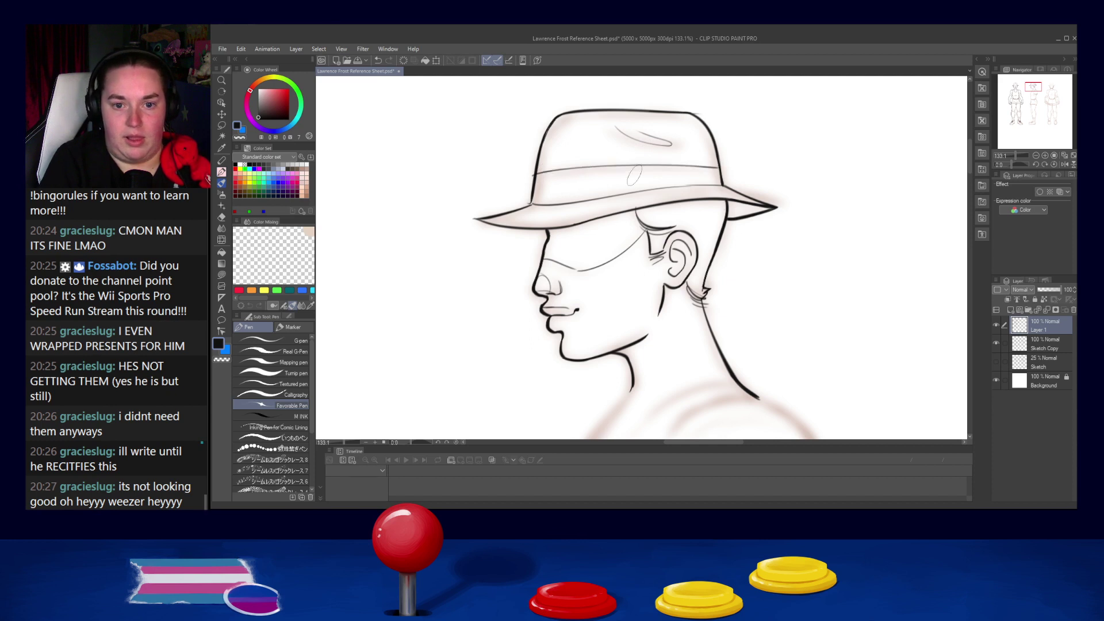
key("ctrl+z")
left_click_drag(535, 174, 717, 168)
key("ctrl+z")
left_click_drag(539, 173, 745, 165)
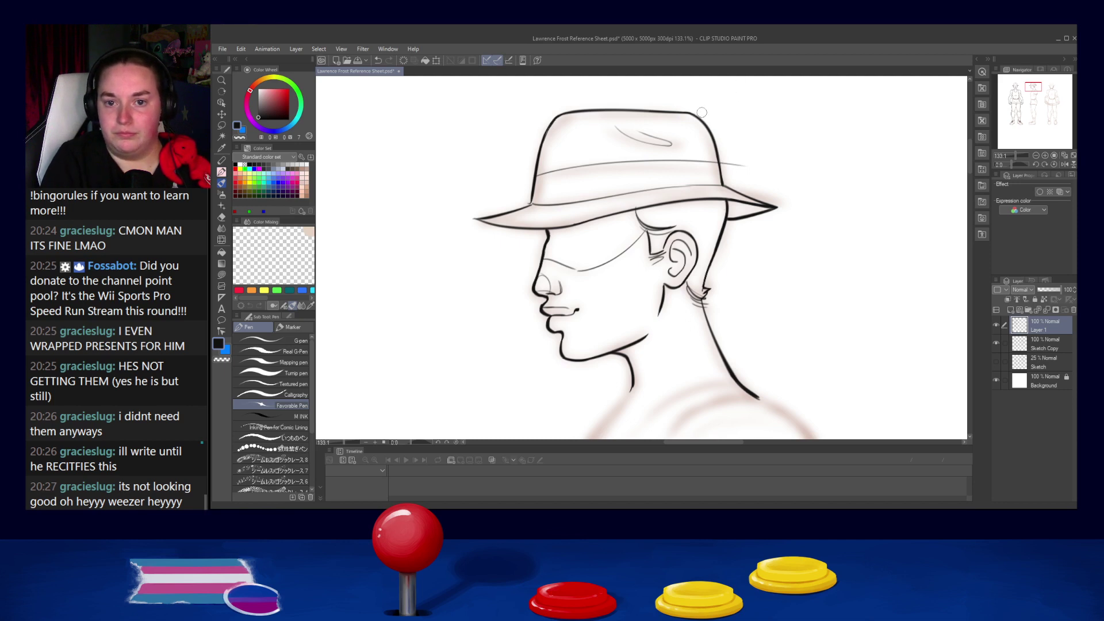
mouse_move(446, 219)
left_mouse_down()
mouse_move(909, 216)
mouse_move(448, 218)
left_mouse_up()
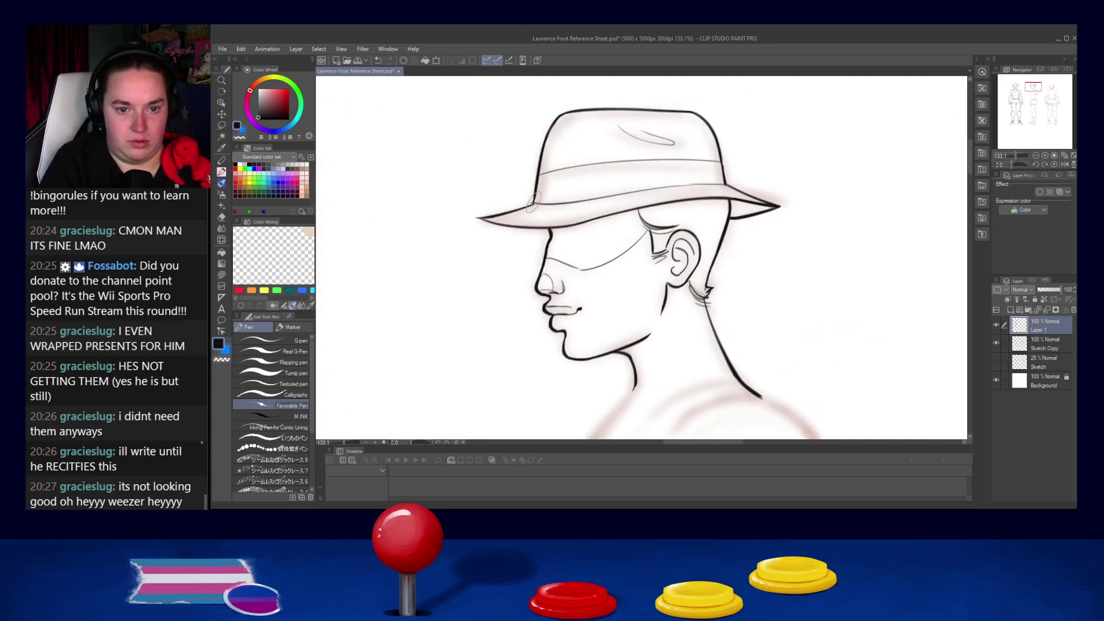
left_click_drag(535, 196, 533, 202)
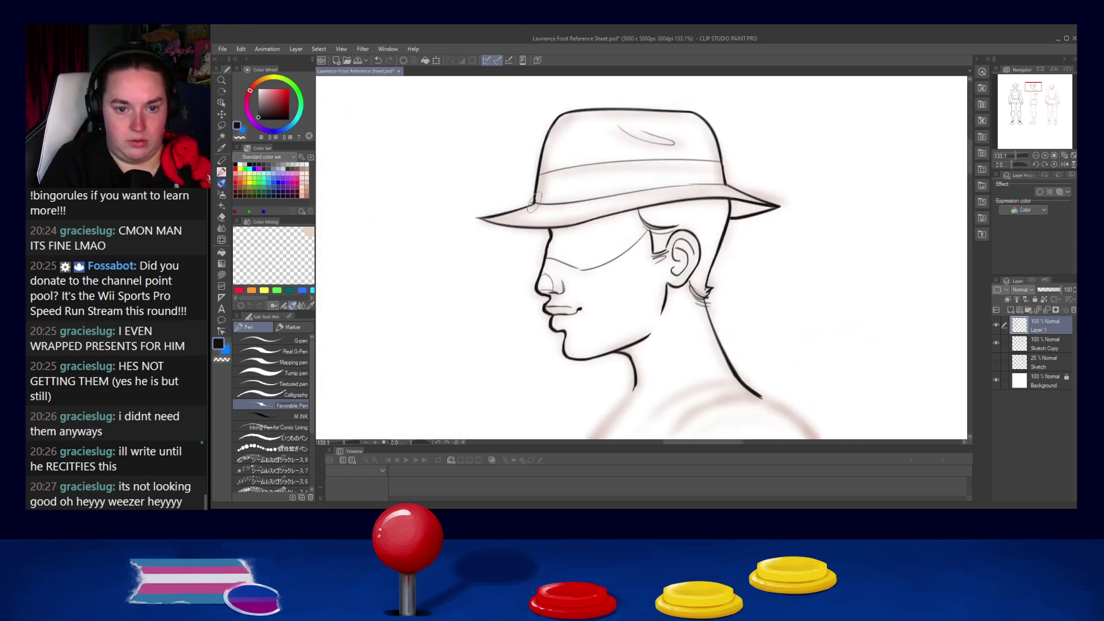
key("ctrl+z")
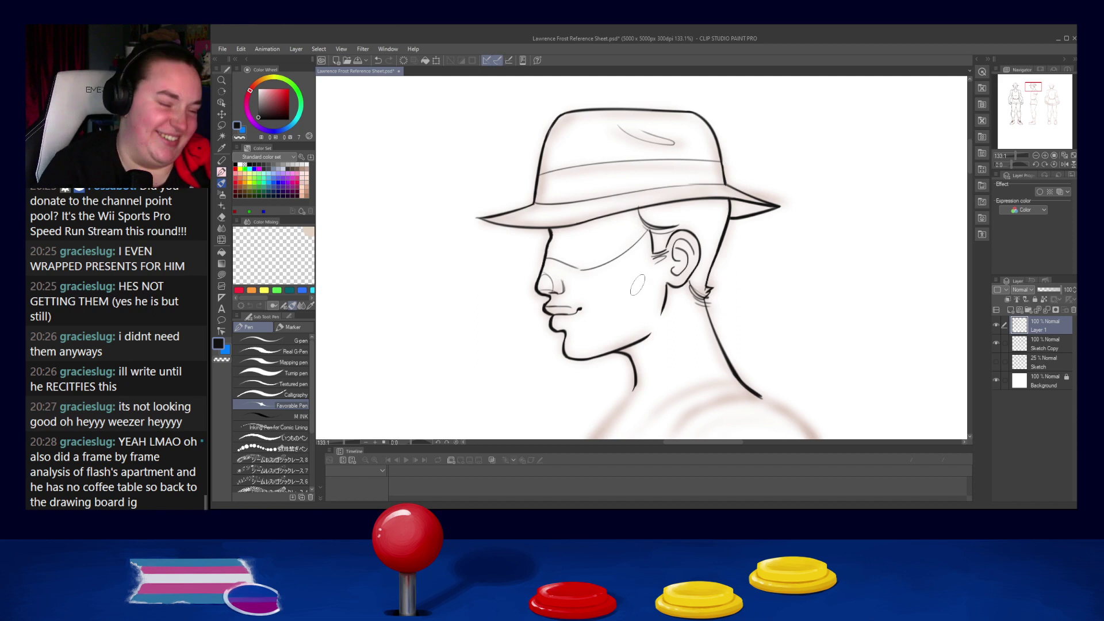
Step: Ink a short diagonal line at the front of the side-view upper arm and a flat ellipse across the arm's lower end
mouse_move(573, 354)
left_mouse_down()
mouse_move(647, 305)
mouse_move(678, 242)
mouse_move(729, 195)
left_mouse_up()
left_click_drag(553, 228, 784, 266)
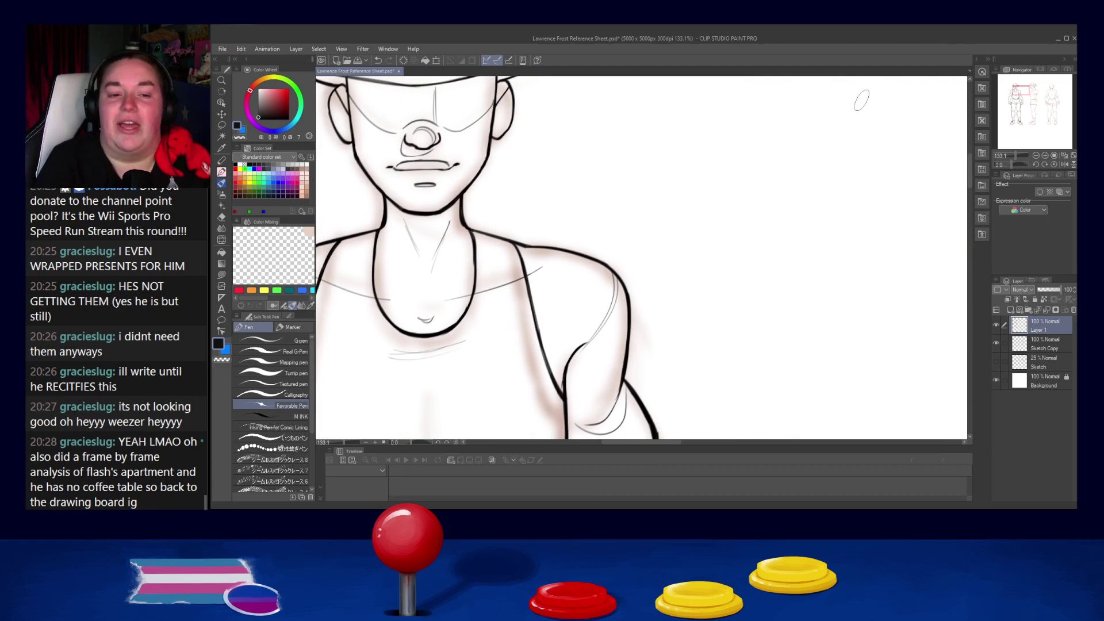
left_click_drag(867, 255, 317, 204)
left_click_drag(403, 175, 522, 236)
mouse_move(320, 238)
left_mouse_down()
mouse_move(604, 295)
mouse_move(516, 244)
mouse_move(412, 230)
mouse_move(527, 210)
mouse_move(540, 238)
left_mouse_up()
mouse_move(598, 303)
left_mouse_down()
mouse_move(640, 362)
mouse_move(747, 345)
left_mouse_up()
key("ctrl+z")
left_click_drag(641, 361, 747, 344)
key("ctrl+z")
left_click_drag(646, 360, 668, 358)
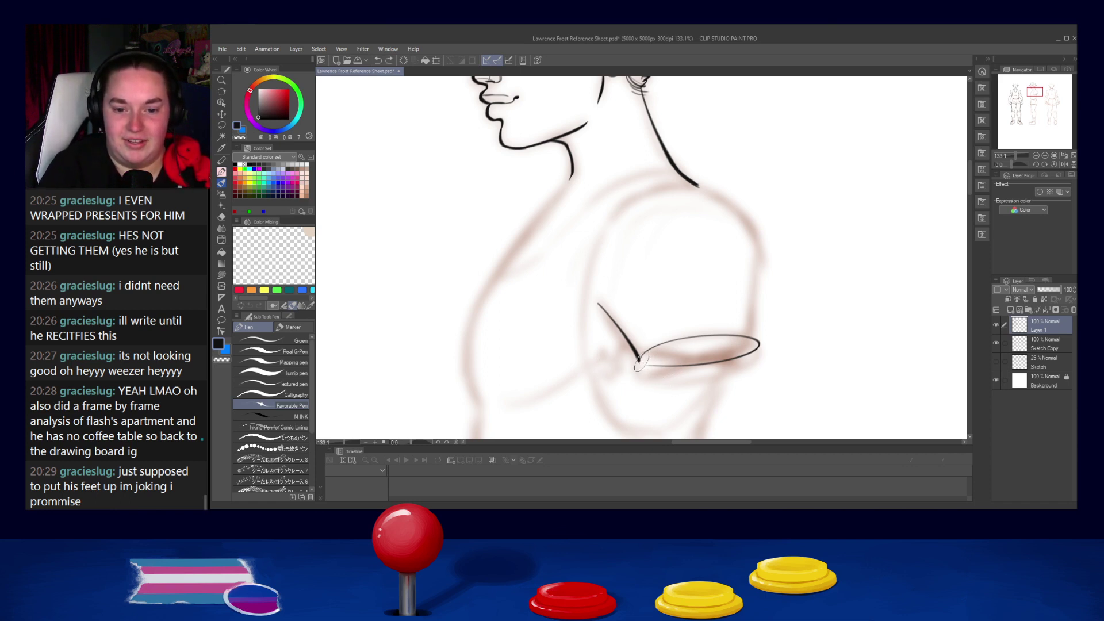
Step: Ink thin crossing lines inside the ellipse at the end of the side-view upper arm
left_click_drag(657, 366, 750, 341)
key("ctrl+z")
left_click_drag(651, 349, 745, 355)
key("ctrl+z")
mouse_move(652, 348)
left_mouse_down()
mouse_move(740, 356)
mouse_move(672, 349)
mouse_move(750, 342)
left_mouse_up()
key("ctrl+z")
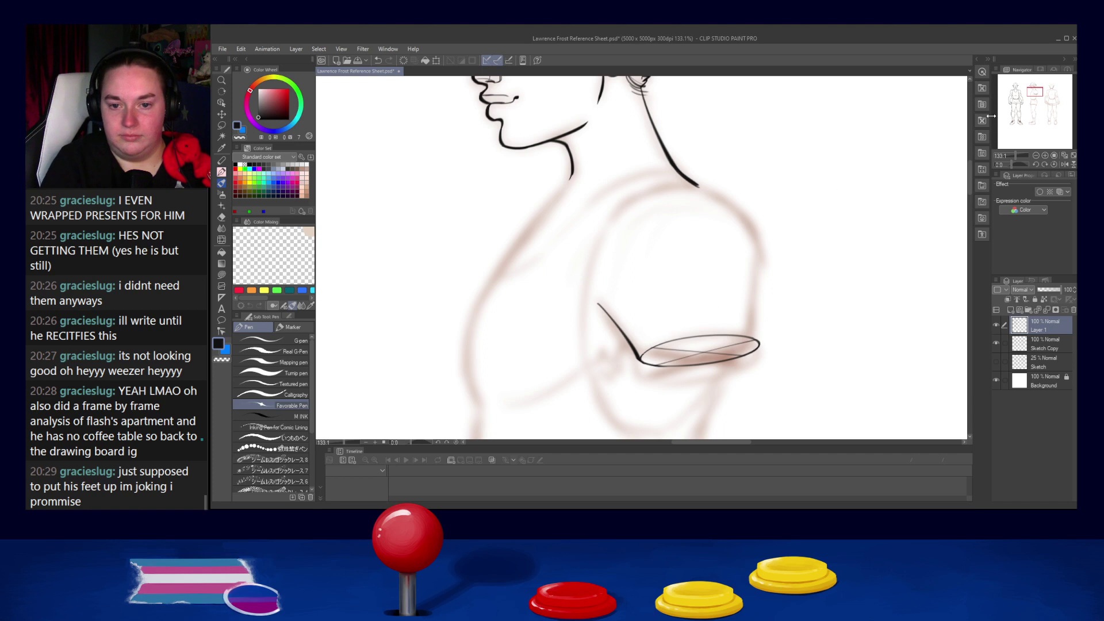
Step: Ink the side view's back shoulder line from the base of the neck over the rounded top of the shoulder
left_click_drag(698, 185, 750, 213)
key("ctrl+z")
left_click_drag(696, 185, 756, 239)
key("ctrl+z")
left_click_drag(696, 185, 759, 253)
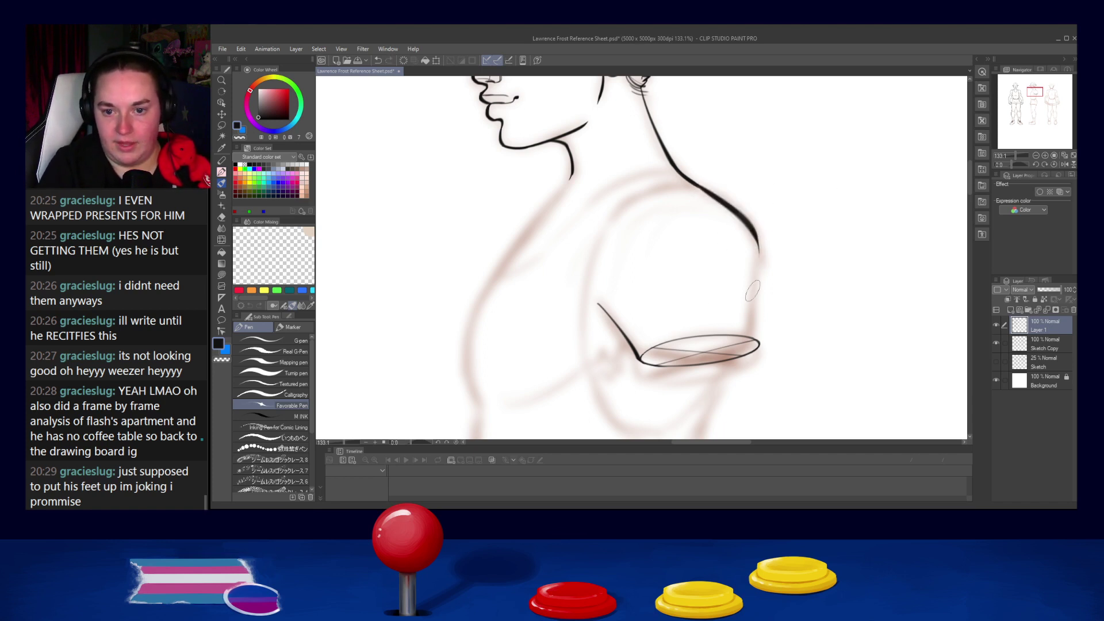
key("ctrl+z")
left_click_drag(692, 179, 758, 260)
key("ctrl+z")
mouse_move(698, 182)
left_mouse_down()
mouse_move(757, 224)
mouse_move(759, 334)
left_mouse_up()
key("ctrl+z")
Step: Ink the back of the side-view upper arm from the shoulder down to the ellipse at the arm's end
left_click_drag(763, 238, 760, 348)
key("ctrl+z")
left_click_drag(764, 233, 760, 348)
mouse_move(761, 233)
left_mouse_down()
mouse_move(750, 348)
mouse_move(763, 234)
mouse_move(763, 279)
mouse_move(761, 238)
mouse_move(764, 270)
left_mouse_up()
key("ctrl+z")
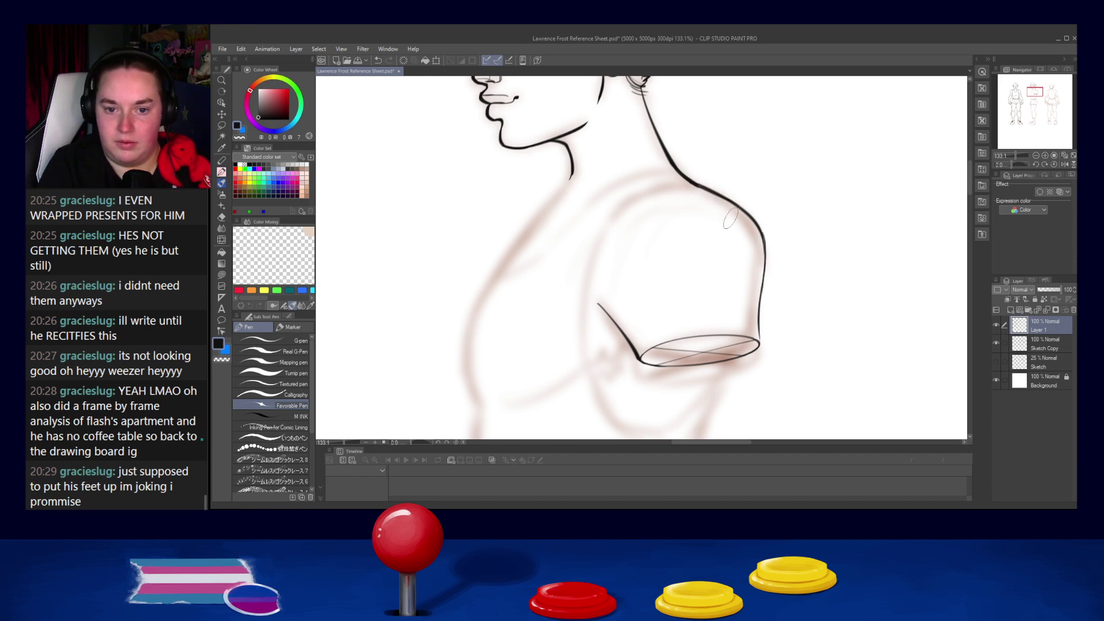
Step: Ink a thin curved line from the front of the upper arm up around the top of the shoulder
mouse_move(611, 315)
left_mouse_down()
mouse_move(695, 209)
mouse_move(604, 308)
left_mouse_up()
key("ctrl+z")
key("ctrl+z")
mouse_move(707, 197)
left_mouse_down()
mouse_move(604, 306)
mouse_move(669, 202)
left_mouse_up()
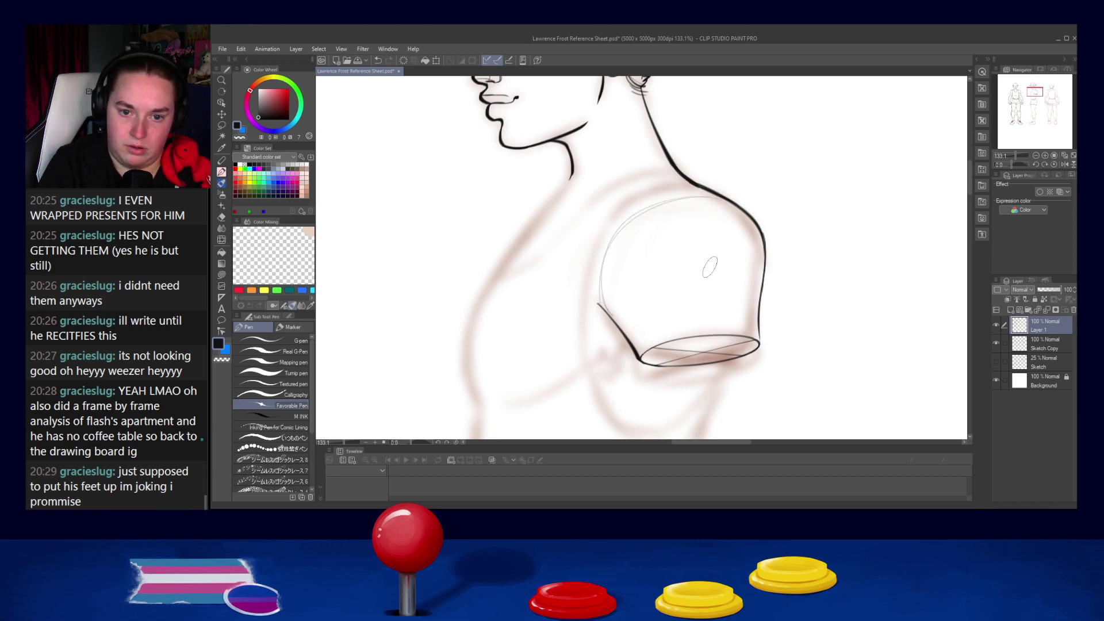
key("ctrl+z")
left_click_drag(605, 305, 715, 199)
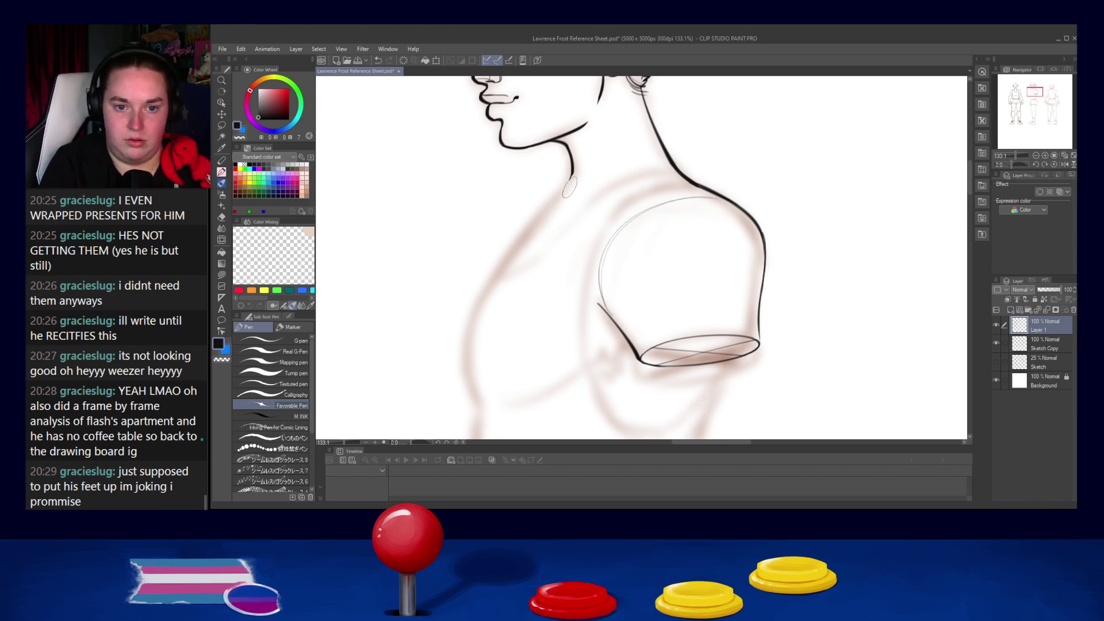
Step: Ink the side view's front line from the base of the throat down the slope of the chest
left_click_drag(573, 174, 512, 253)
key("ctrl+z")
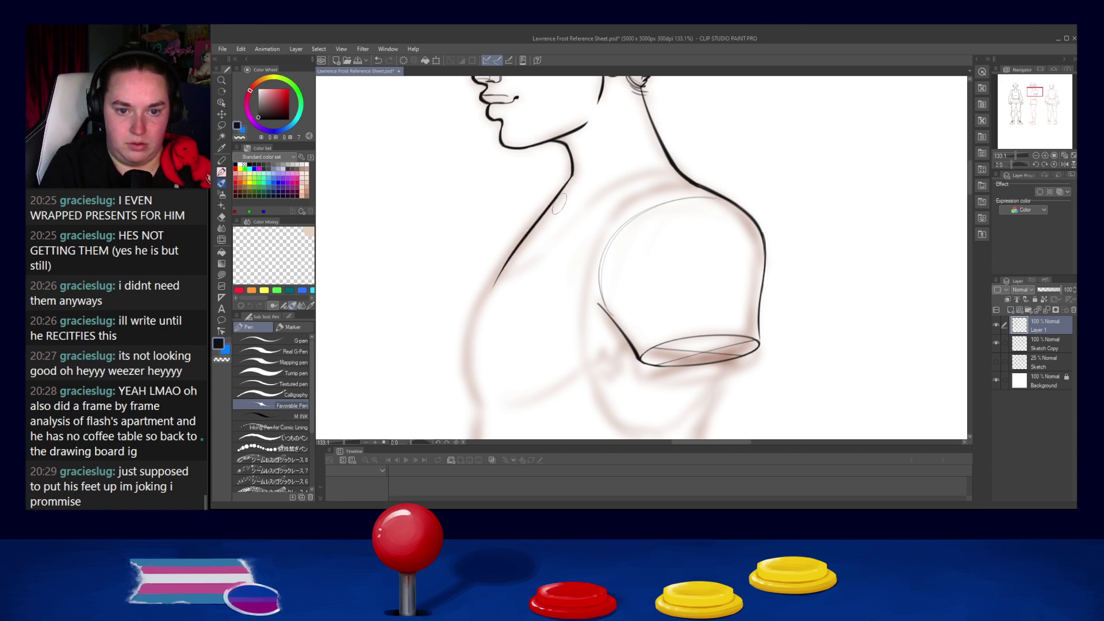
key("ctrl+z")
scroll(516, 288, "down", 2)
mouse_move(577, 150)
left_mouse_down()
mouse_move(487, 300)
mouse_move(543, 198)
mouse_move(459, 324)
mouse_move(569, 169)
mouse_move(477, 339)
left_mouse_up()
key("ctrl+z")
key("ctrl+z")
key("ctrl+z")
mouse_move(577, 151)
left_mouse_down()
mouse_move(495, 253)
mouse_move(460, 357)
left_mouse_up()
key("ctrl+z")
left_click_drag(576, 151, 473, 355)
key("ctrl+z")
left_click_drag(576, 151, 469, 356)
key("ctrl+z")
left_click_drag(576, 151, 502, 259)
key("ctrl+z")
left_click_drag(576, 151, 462, 379)
key("ctrl+z")
mouse_move(576, 151)
left_mouse_down()
mouse_move(500, 264)
mouse_move(475, 344)
mouse_move(524, 219)
mouse_move(470, 336)
left_mouse_up()
key("ctrl+z")
Step: Ink the rounded lower front of the chest and strengthen the line where it meets the throat
left_click_drag(483, 279, 496, 380)
key("ctrl+z")
left_click_drag(481, 292, 496, 377)
key("ctrl+z")
left_click_drag(480, 292, 496, 379)
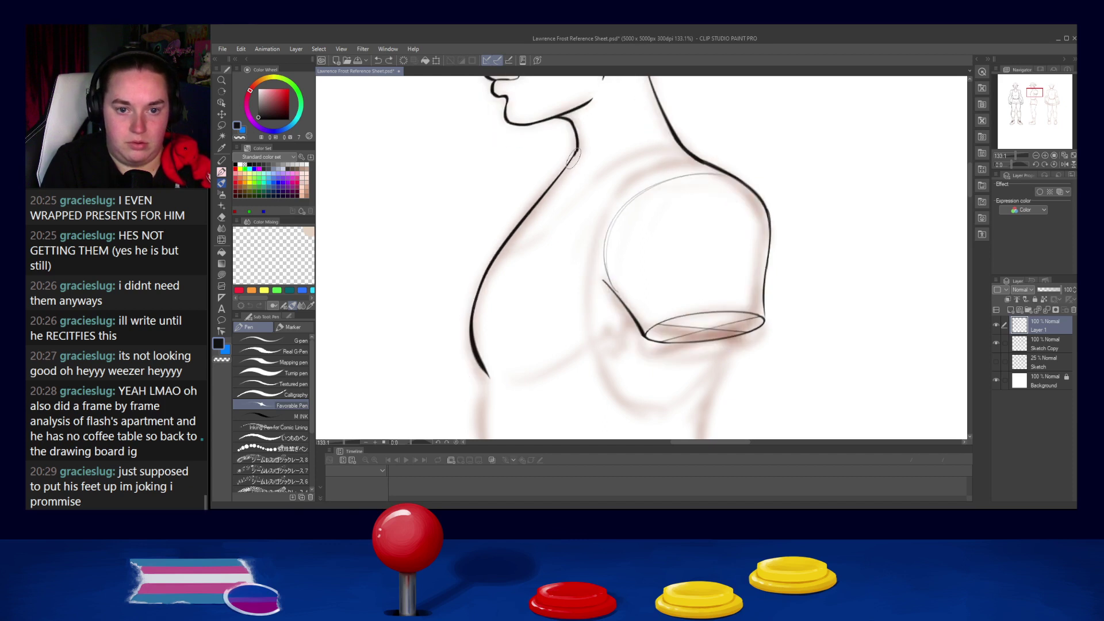
left_click_drag(578, 151, 562, 174)
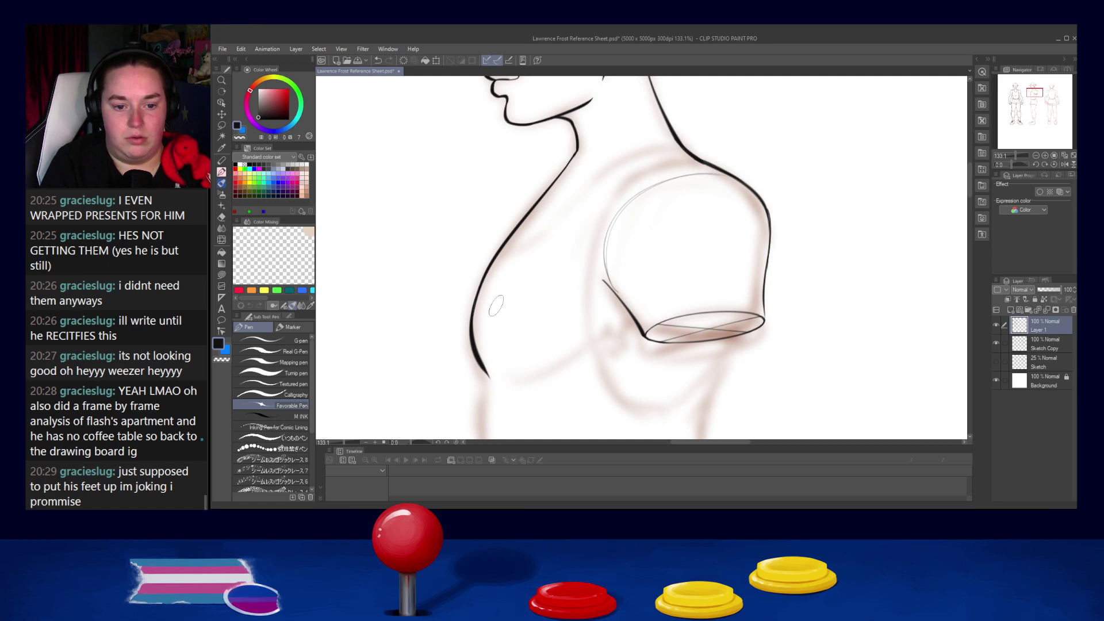
Step: Ink the front belly outline from below the chest down to the inward curve at the waist
scroll(496, 305, "down", 5)
left_click_drag(486, 203, 481, 279)
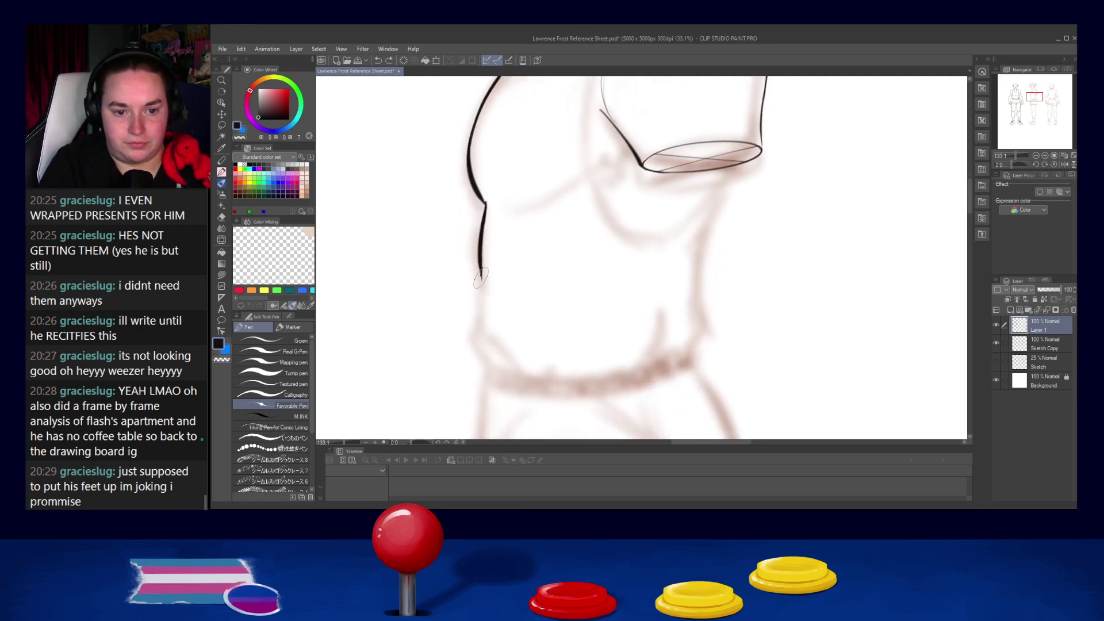
mouse_move(482, 274)
left_mouse_down()
mouse_move(478, 345)
mouse_move(495, 367)
mouse_move(480, 352)
mouse_move(498, 369)
mouse_move(477, 349)
mouse_move(498, 369)
left_mouse_up()
key("ctrl+z")
key("ctrl+z")
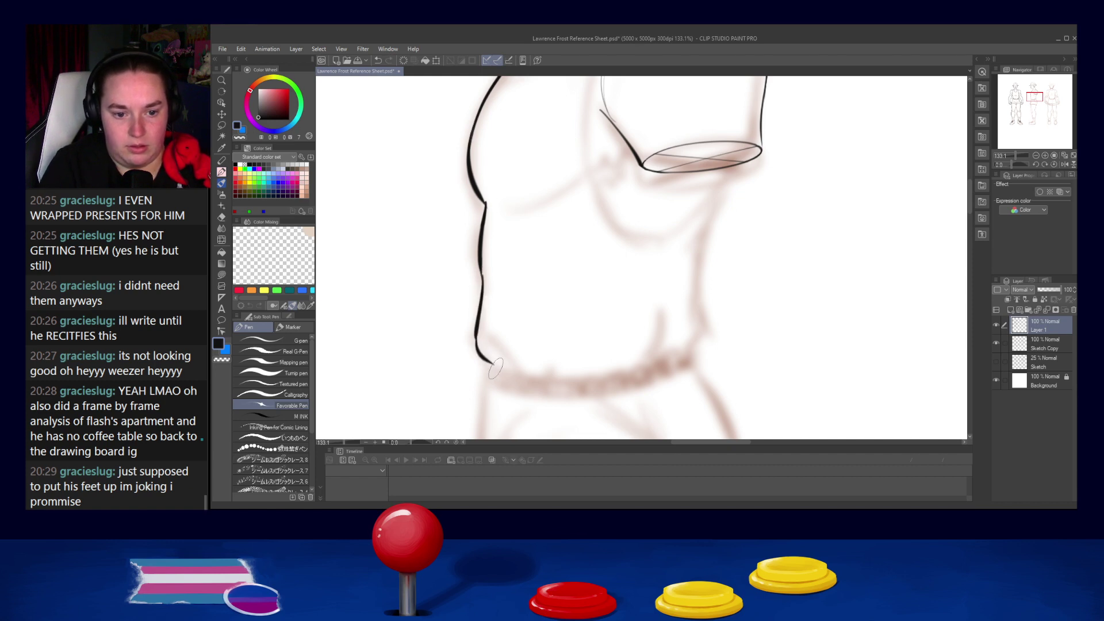
left_click_drag(475, 334, 479, 351)
key("ctrl+z")
key("ctrl+z")
key("ctrl+z")
Step: Ink the lower back outline from beneath the arm ellipse down to the inward curve at the waist
mouse_move(735, 167)
left_mouse_down()
mouse_move(693, 262)
mouse_move(703, 261)
mouse_move(703, 326)
left_mouse_up()
key("ctrl+z")
mouse_move(705, 236)
left_mouse_down()
mouse_move(702, 325)
mouse_move(690, 348)
left_mouse_up()
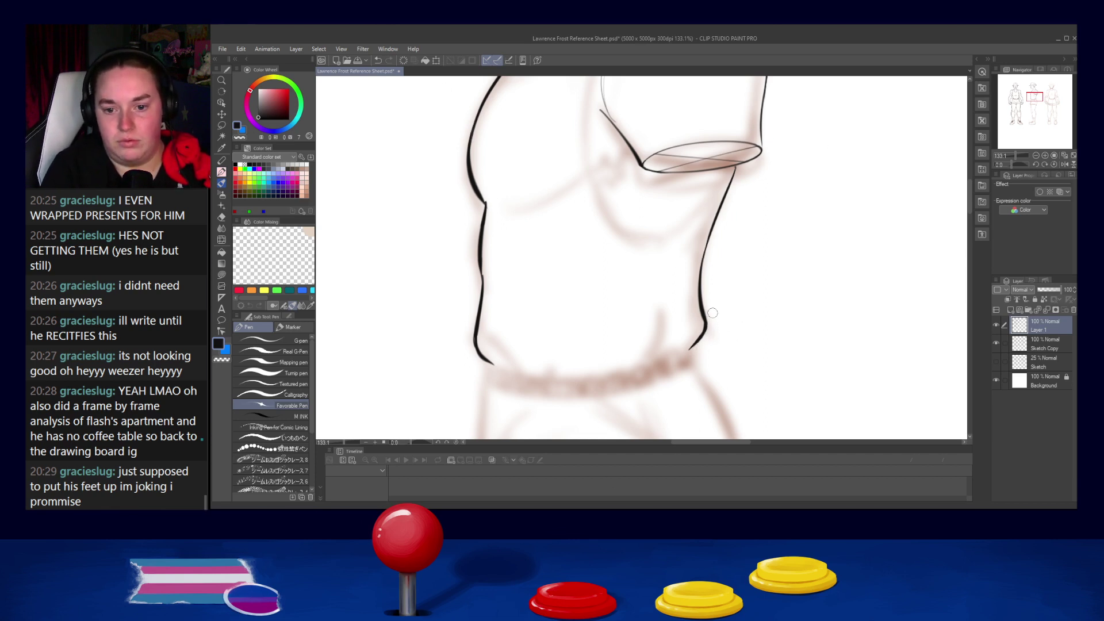
Step: Ink a short diagonal crease inside the tank top's front bottom corner
left_click_drag(678, 390, 685, 244)
mouse_move(726, 425)
left_mouse_down()
mouse_move(717, 281)
mouse_move(747, 362)
left_mouse_up()
left_click_drag(711, 210, 720, 380)
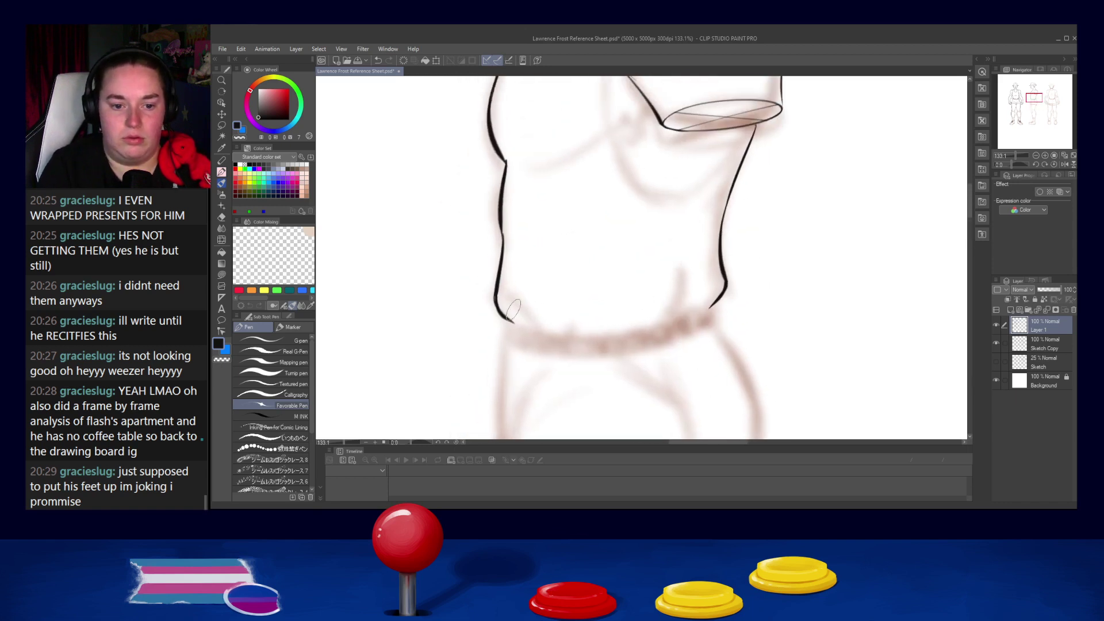
left_click_drag(510, 308, 539, 328)
key("ctrl+z")
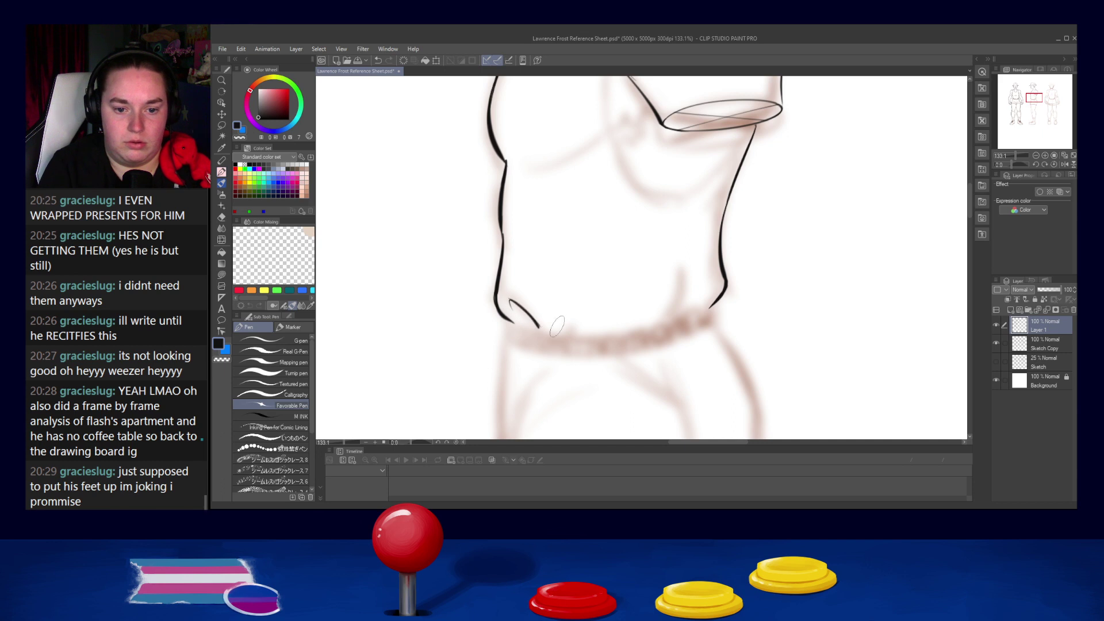
Step: Ink the tank top's hem line from a small front fold back to a taller fold near the lower back
mouse_move(562, 330)
left_mouse_down()
mouse_move(585, 308)
mouse_move(576, 315)
mouse_move(644, 332)
left_mouse_up()
key("ctrl+z")
key("ctrl+z")
key("ctrl+z")
key("ctrl+z")
key("ctrl+z")
key("ctrl+z")
mouse_move(570, 334)
left_mouse_down()
mouse_move(667, 325)
mouse_move(683, 276)
left_mouse_up()
mouse_move(683, 276)
left_mouse_down()
mouse_move(689, 302)
mouse_move(674, 320)
mouse_move(684, 275)
left_mouse_up()
key("ctrl+z")
key("ctrl+z")
Step: Finish the pointed fold near the lower back and connect the hem from it to the back outline
mouse_move(683, 276)
left_mouse_down()
mouse_move(672, 321)
mouse_move(677, 285)
mouse_move(673, 321)
mouse_move(717, 299)
left_mouse_up()
key("ctrl+z")
key("ctrl+z")
key("ctrl+z")
key("ctrl+z")
key("ctrl+z")
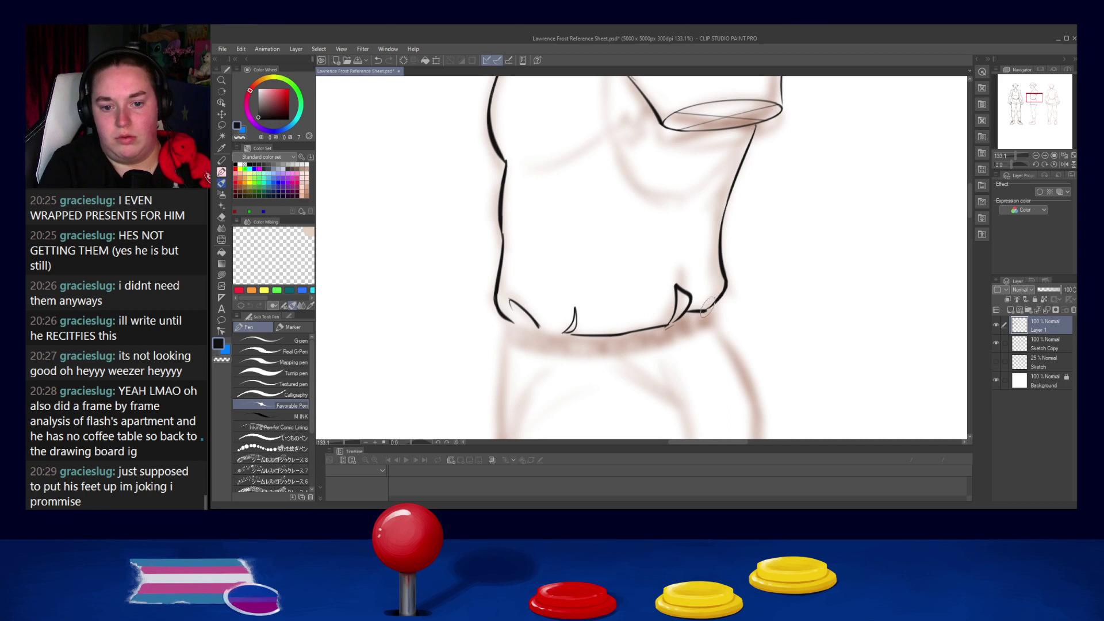
key("ctrl+z")
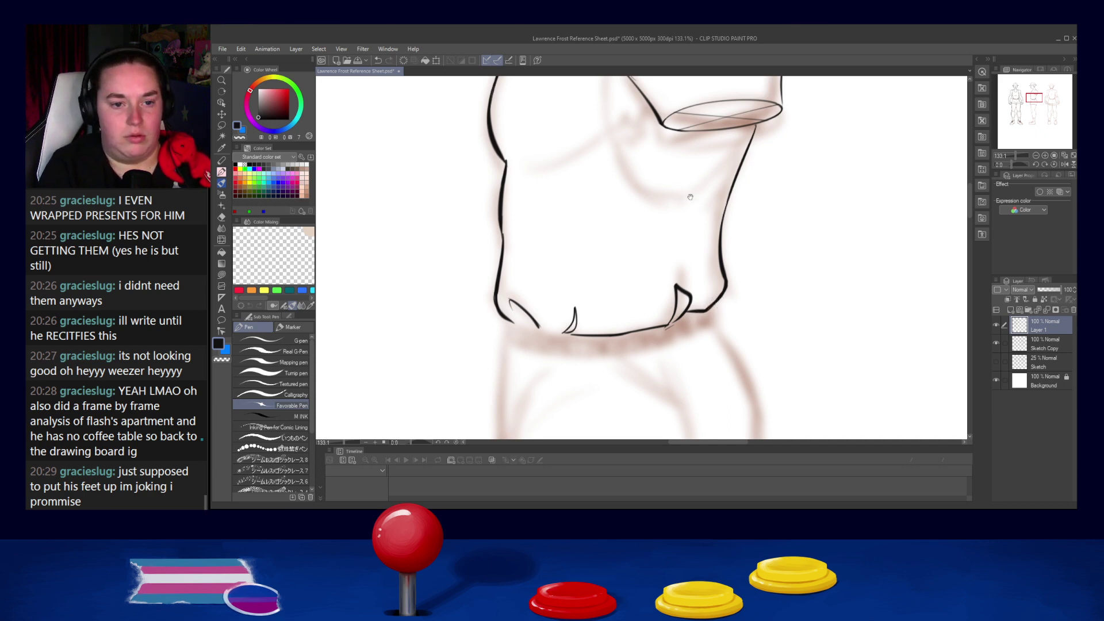
Step: Ink the tank top's large armhole from the shoulder down its front edge and around its bottom curve
left_click_drag(694, 183, 694, 302)
mouse_move(668, 139)
left_mouse_down()
mouse_move(646, 208)
mouse_move(616, 167)
mouse_move(597, 368)
left_mouse_up()
left_click_drag(590, 330, 667, 401)
key("ctrl+z")
key("ctrl+z")
mouse_move(586, 328)
left_mouse_down()
mouse_move(656, 397)
mouse_move(633, 387)
mouse_move(676, 391)
left_mouse_up()
Step: Ink the armhole's rear edge from the arm ellipse to the bottom curve and clean up the overlapping lines
mouse_move(716, 317)
left_mouse_down()
mouse_move(683, 384)
mouse_move(645, 400)
left_mouse_up()
key("ctrl+z")
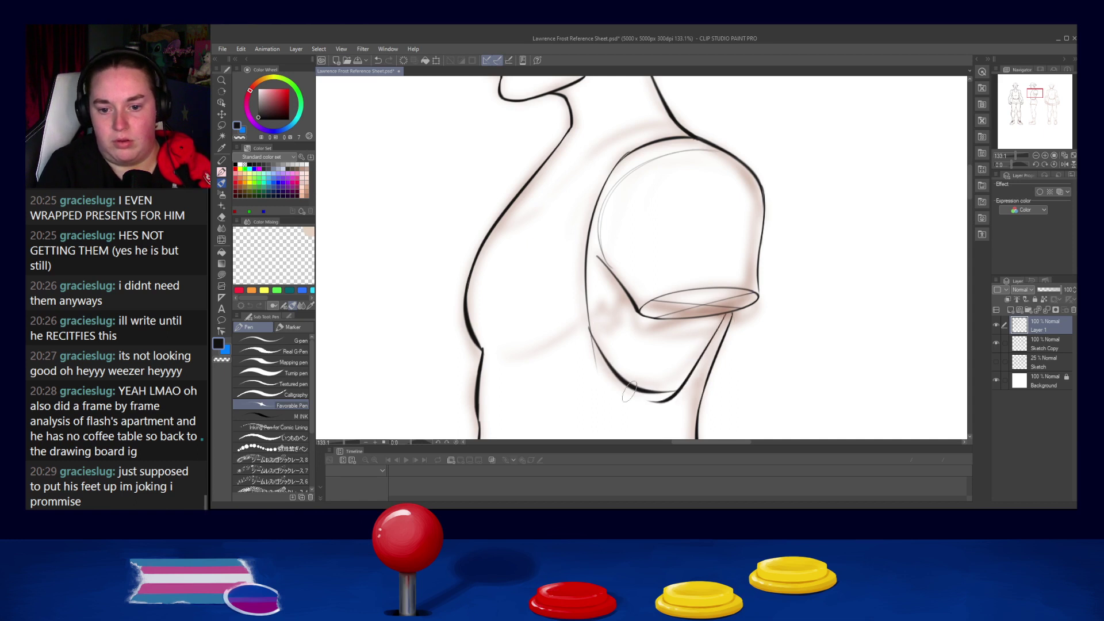
key("ctrl+z")
mouse_move(724, 316)
left_mouse_down()
mouse_move(680, 384)
mouse_move(648, 397)
left_mouse_up()
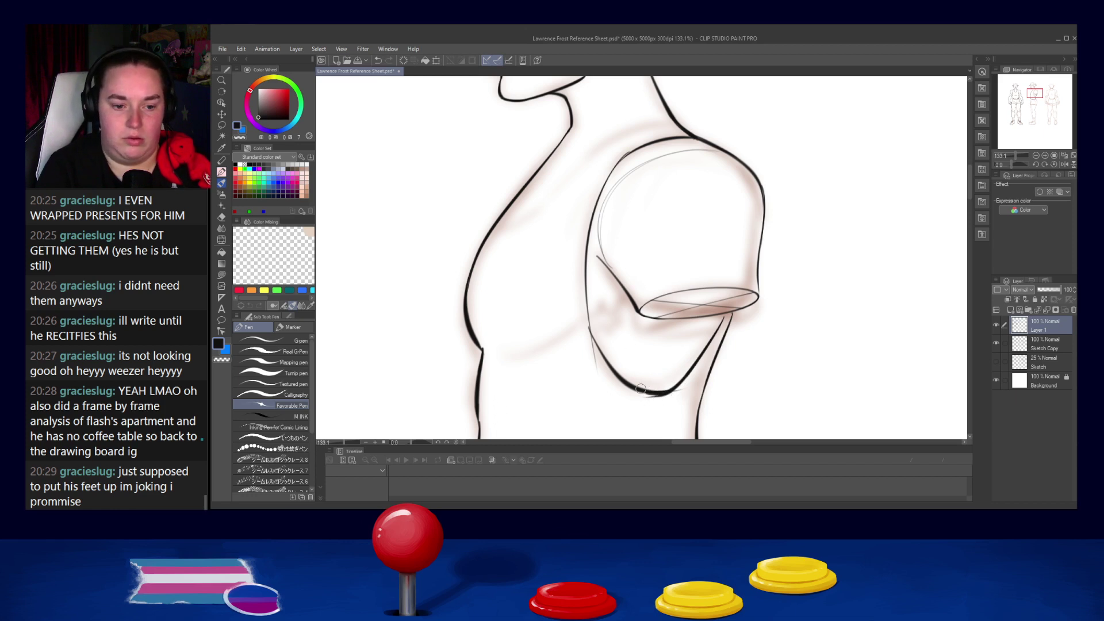
key("ctrl+z")
key("ctrl+z")
key("ctrl+y")
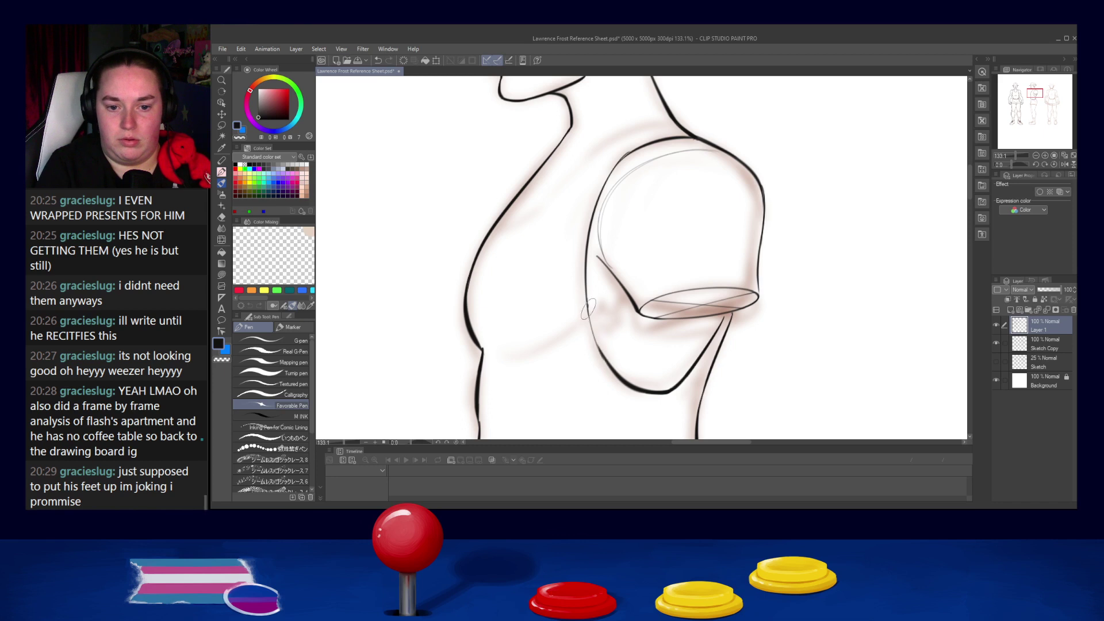
Step: Smooth the joins along the armhole's lower front edge and at its upper front curve
left_click_drag(588, 306, 602, 346)
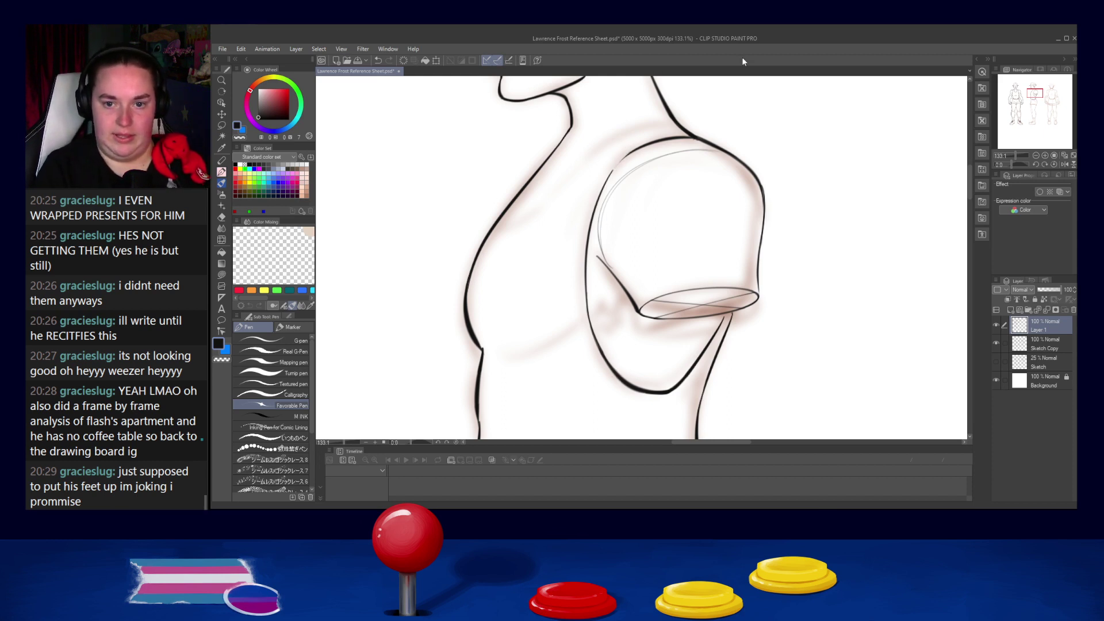
left_click_drag(629, 153, 617, 167)
key("ctrl+z")
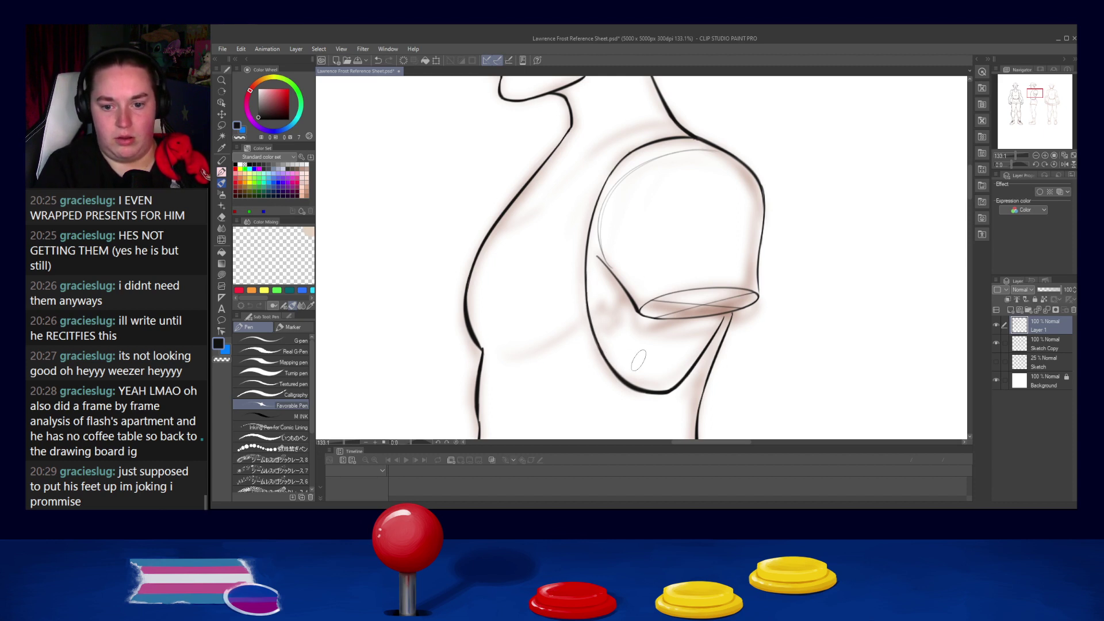
Step: Ink a single thin curved crease under the chest, running from the front outline toward the armhole
left_click_drag(494, 348, 569, 316)
key("ctrl+z")
mouse_move(493, 358)
left_mouse_down()
mouse_move(589, 310)
mouse_move(533, 348)
mouse_move(592, 320)
left_mouse_up()
key("ctrl+z")
mouse_move(488, 366)
left_mouse_down()
mouse_move(580, 327)
mouse_move(530, 363)
mouse_move(580, 328)
left_mouse_up()
key("ctrl+z")
key("ctrl+z")
key("ctrl+z")
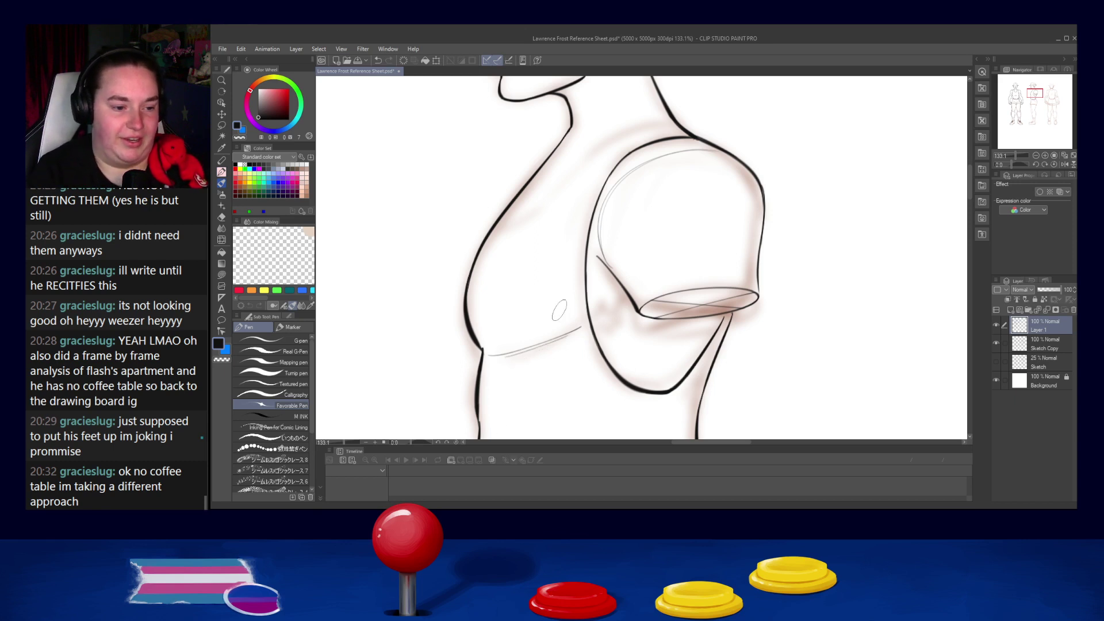
key("ctrl+z")
left_click_drag(488, 358, 566, 337)
key("ctrl+z")
left_click_drag(491, 358, 565, 335)
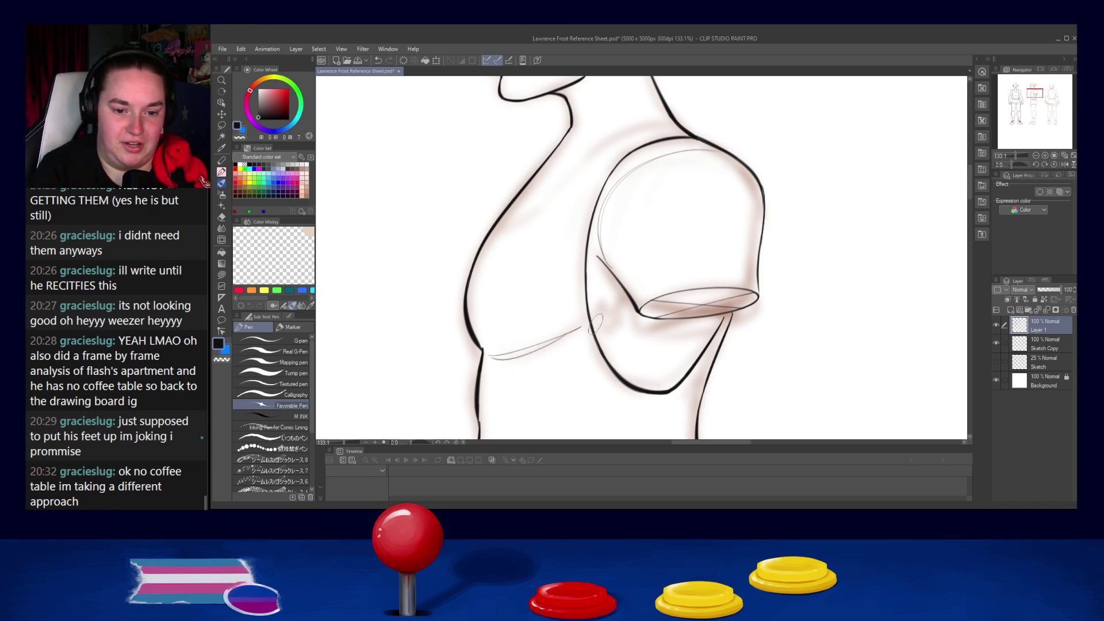
key("ctrl+z")
Step: Ink a jagged tuft of hair in the armpit between the armhole's front edge and the arm
left_click_drag(600, 309, 621, 310)
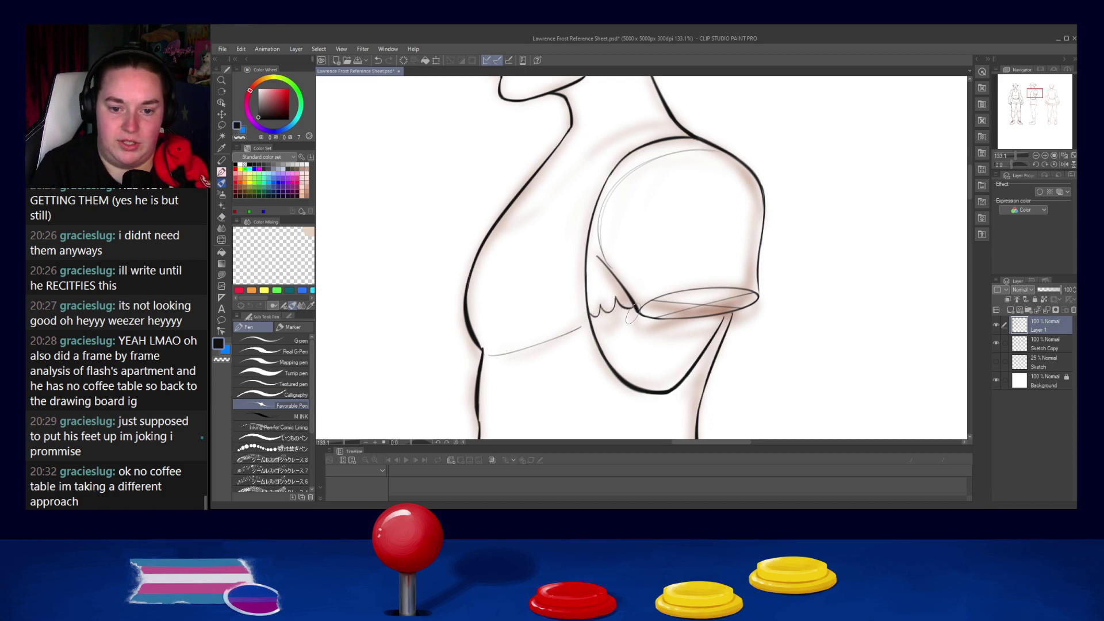
mouse_move(599, 329)
left_mouse_down()
mouse_move(596, 338)
mouse_move(607, 327)
left_mouse_up()
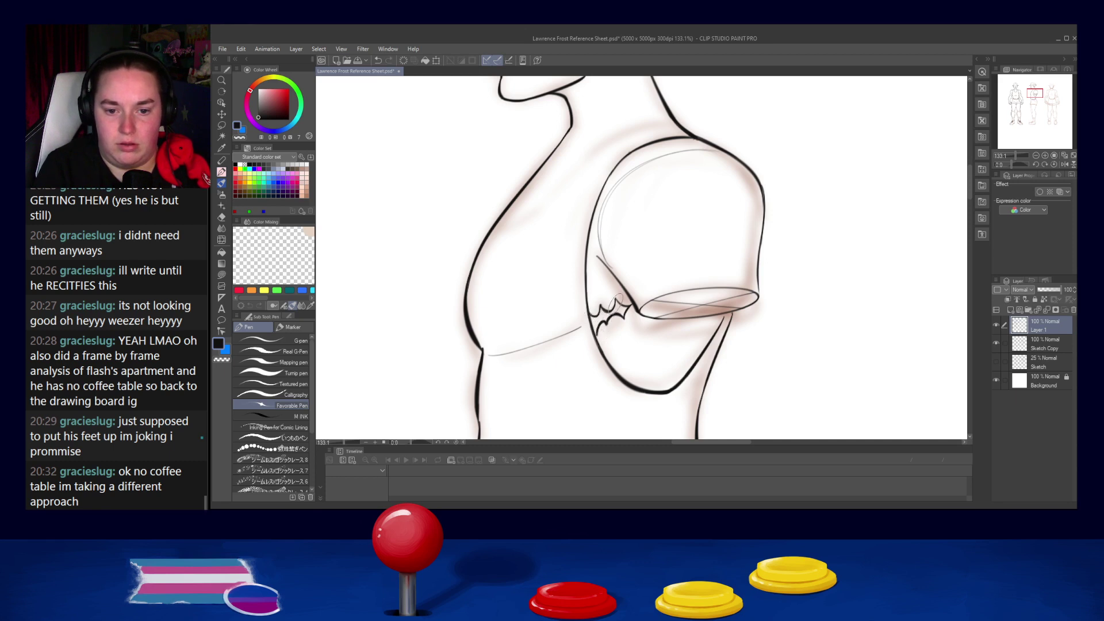
left_click_drag(625, 307, 632, 306)
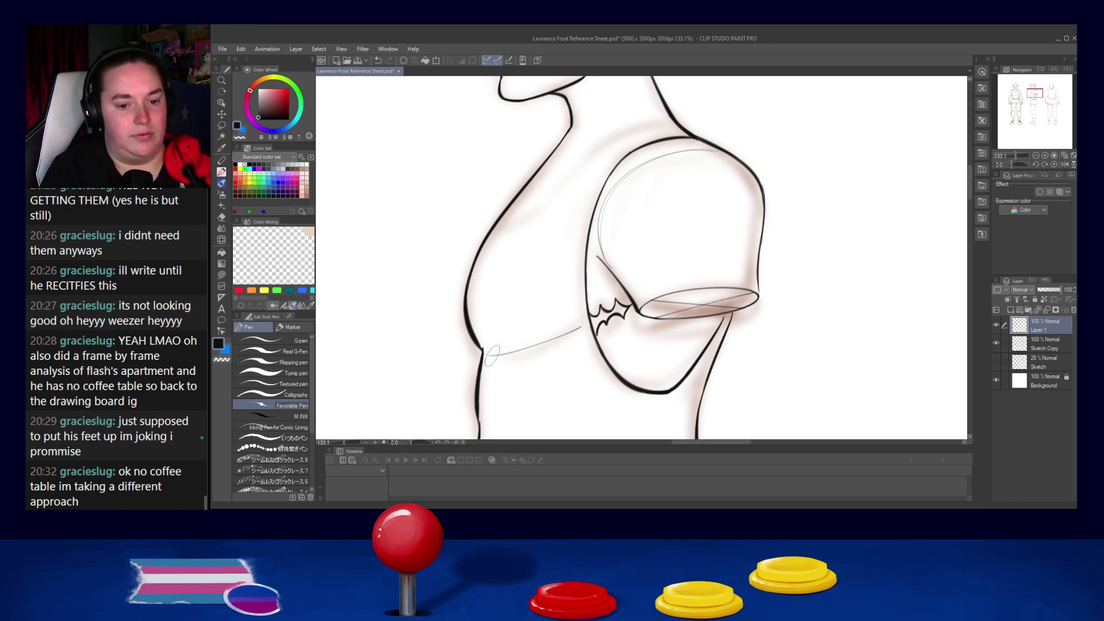
Step: Refine the front end of the under-chest crease with a short thin stroke near the torso outline
left_click_drag(482, 349, 557, 337)
key("ctrl+z")
key("ctrl+z")
key("ctrl+z")
key("ctrl+z")
key("ctrl+z")
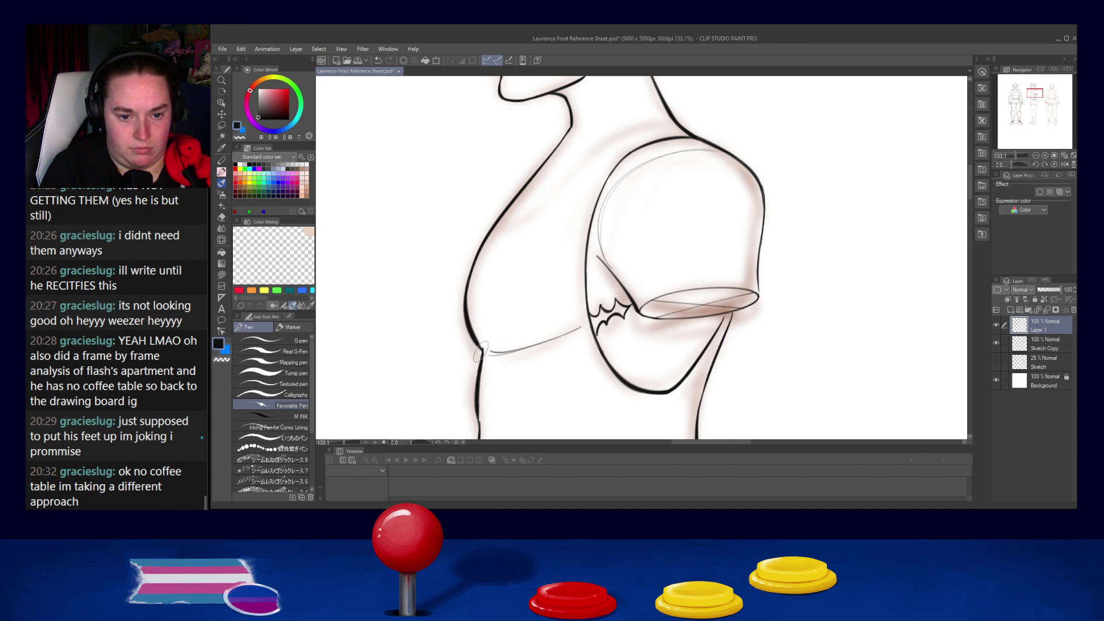
left_click_drag(477, 344, 483, 349)
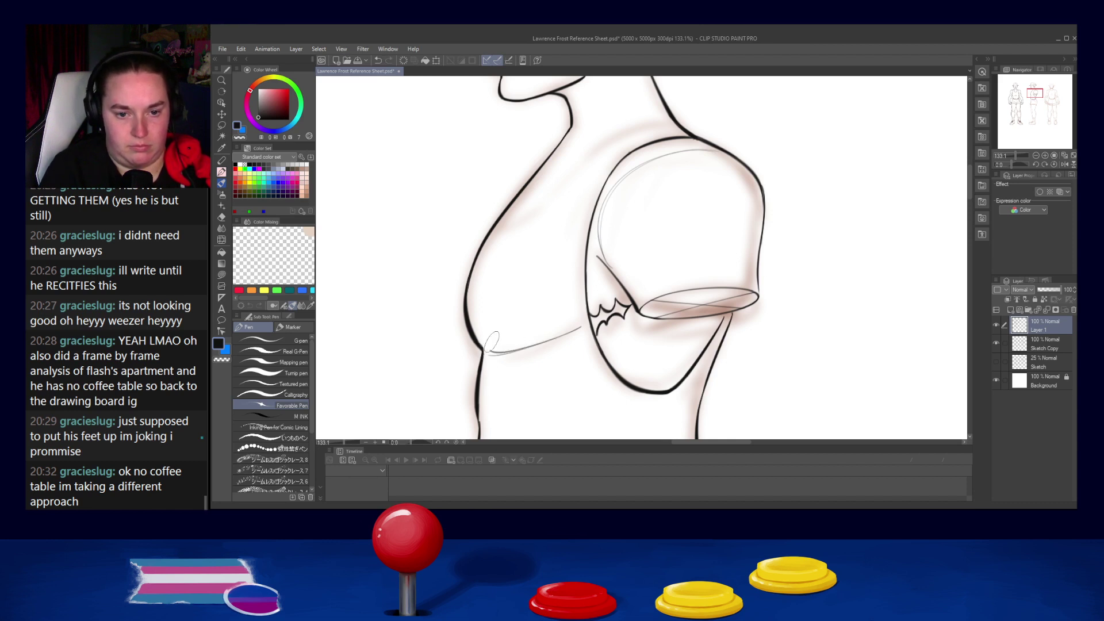
Step: Ink the tank top's curved neckline from the upper chest outline up to the back of the neck
left_click_drag(611, 386, 594, 252)
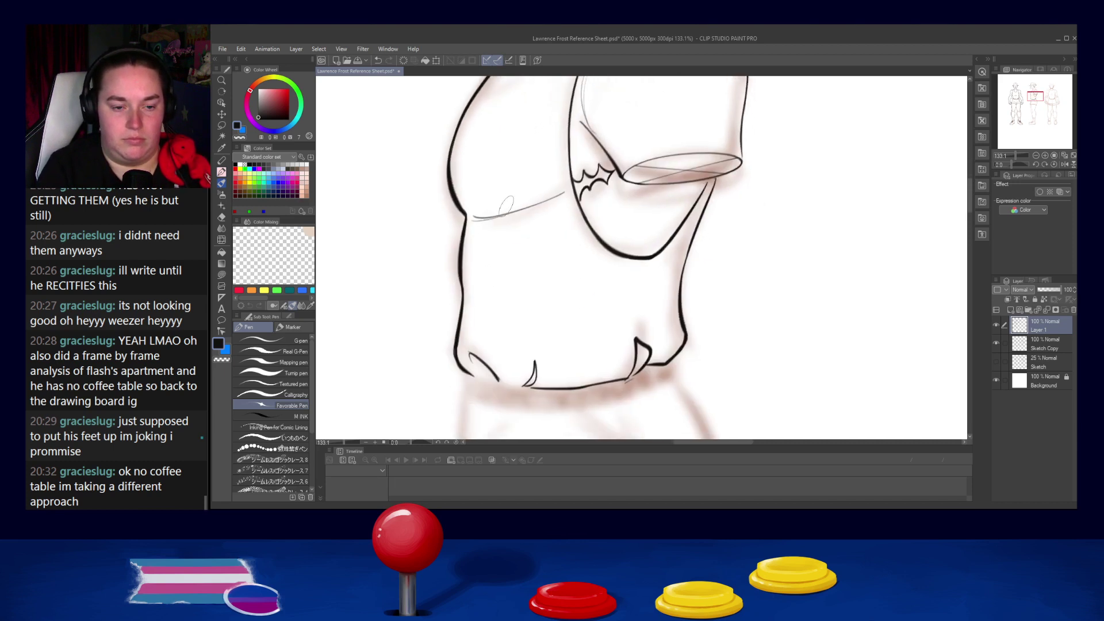
left_click_drag(497, 217, 473, 379)
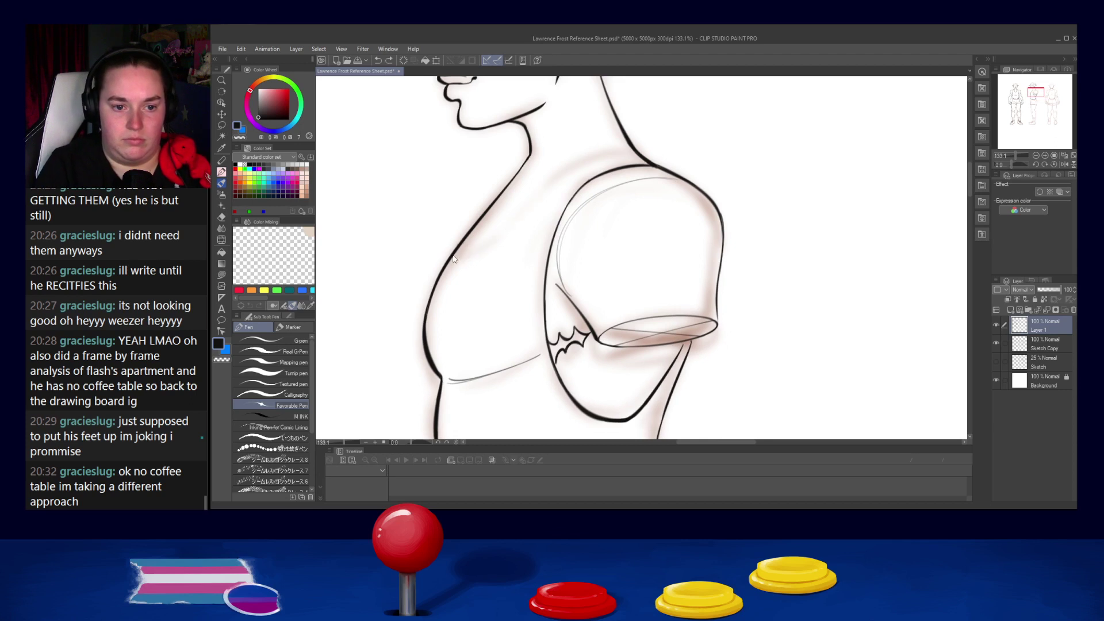
mouse_move(457, 254)
left_mouse_down()
mouse_move(489, 244)
mouse_move(586, 168)
left_mouse_up()
key("ctrl+z")
left_click_drag(480, 247, 632, 152)
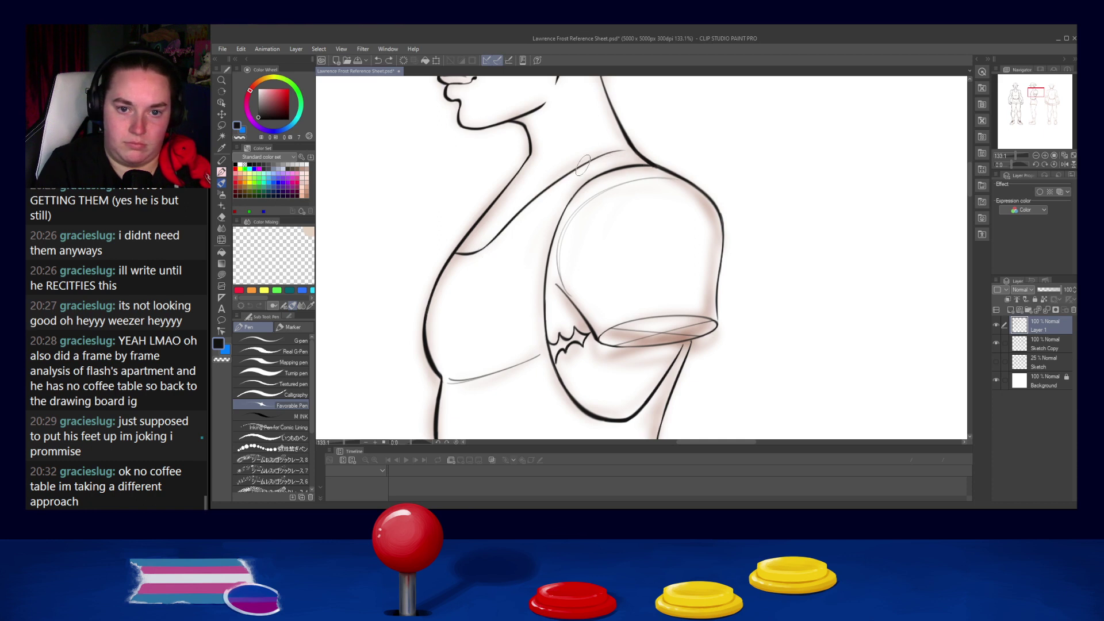
Step: Thicken the neckline and join its upper end to the shoulder line and its lower end to the chest outline
left_click_drag(591, 162, 647, 154)
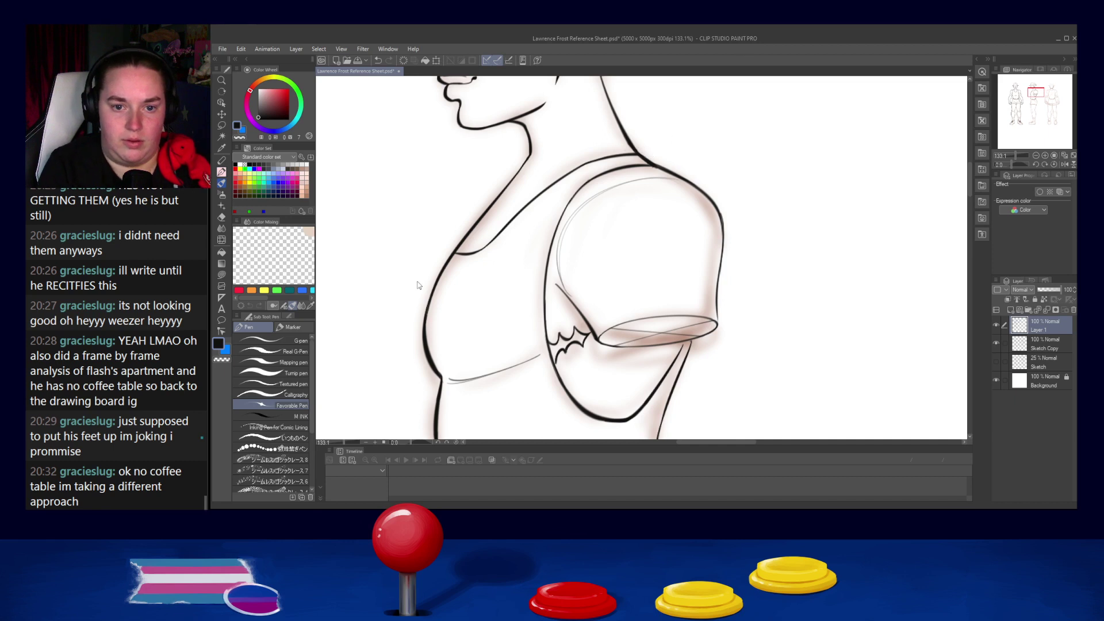
key("ctrl+z")
mouse_move(561, 176)
left_mouse_down()
mouse_move(611, 158)
mouse_move(601, 160)
left_mouse_up()
key("ctrl+z")
key("ctrl+z")
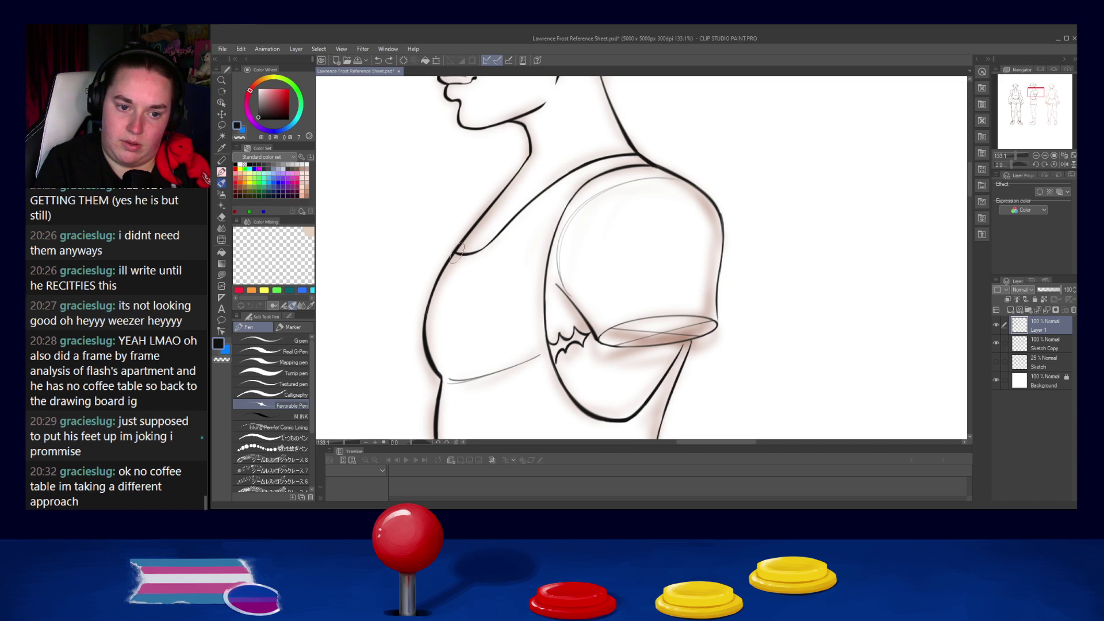
left_click_drag(457, 253, 502, 231)
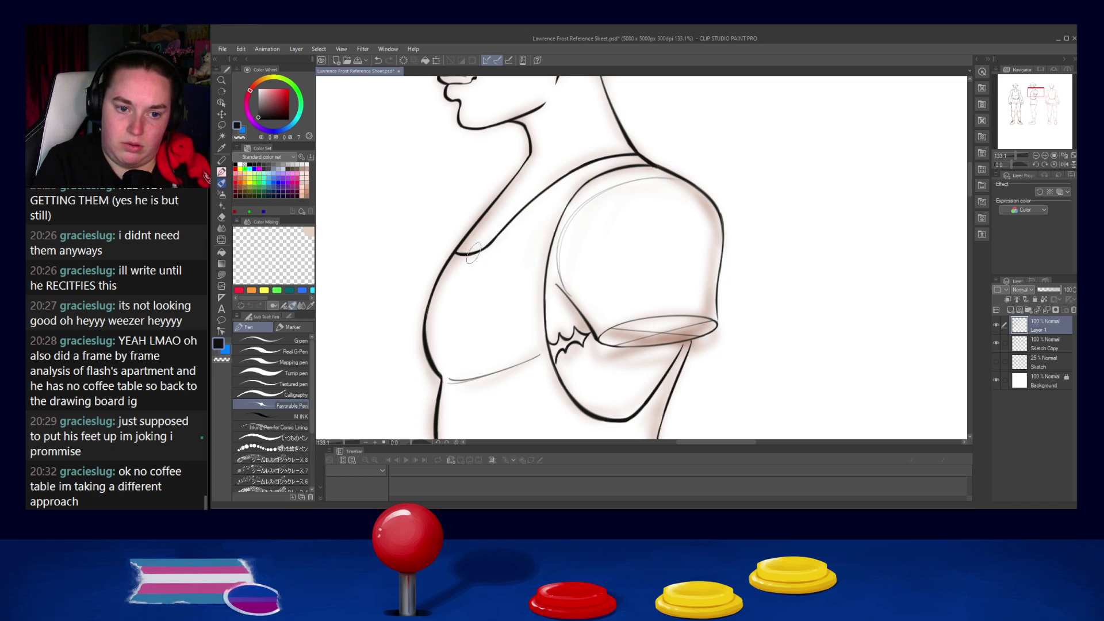
Step: Redraw the tank top's hem from the back fold forward with a soft wave and a small pointed fold near the middle
mouse_move(611, 164)
left_mouse_down()
mouse_move(607, 291)
mouse_move(609, 270)
left_mouse_up()
left_click_drag(619, 313, 580, 103)
left_click_drag(694, 403, 676, 217)
left_click_drag(553, 139, 606, 163)
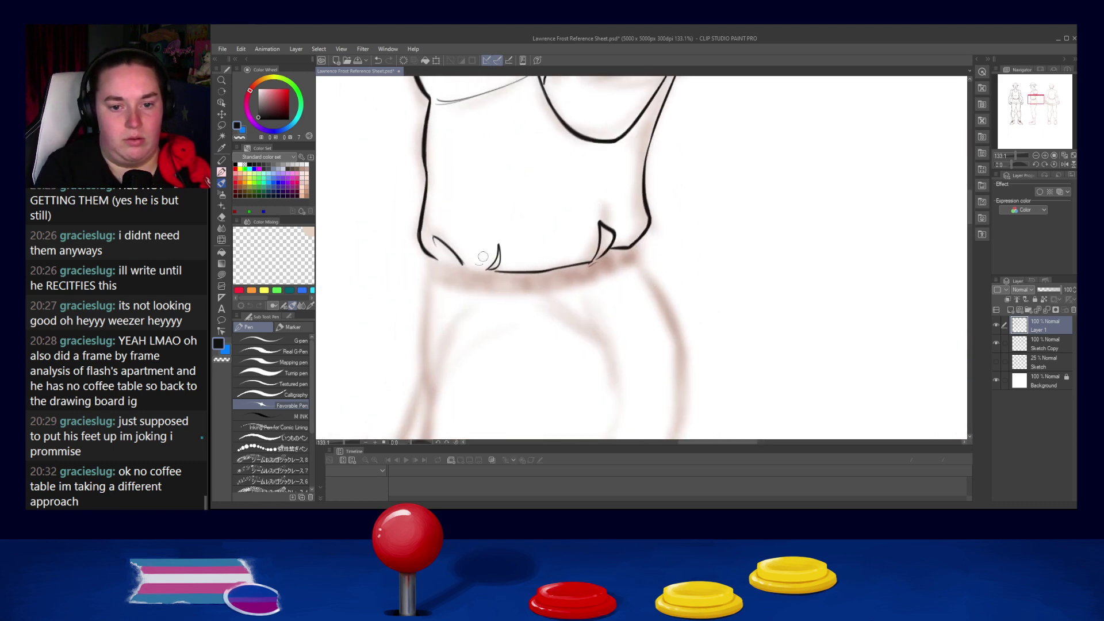
mouse_move(507, 246)
left_mouse_down()
mouse_move(505, 267)
mouse_move(476, 269)
left_mouse_up()
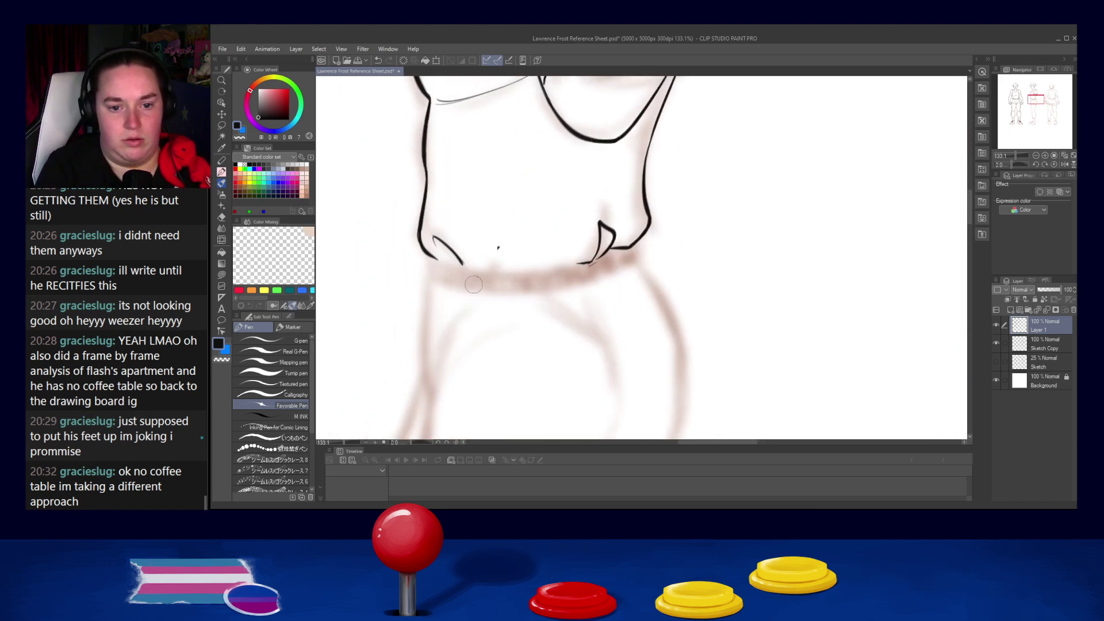
left_click_drag(587, 263, 503, 277)
key("ctrl+z")
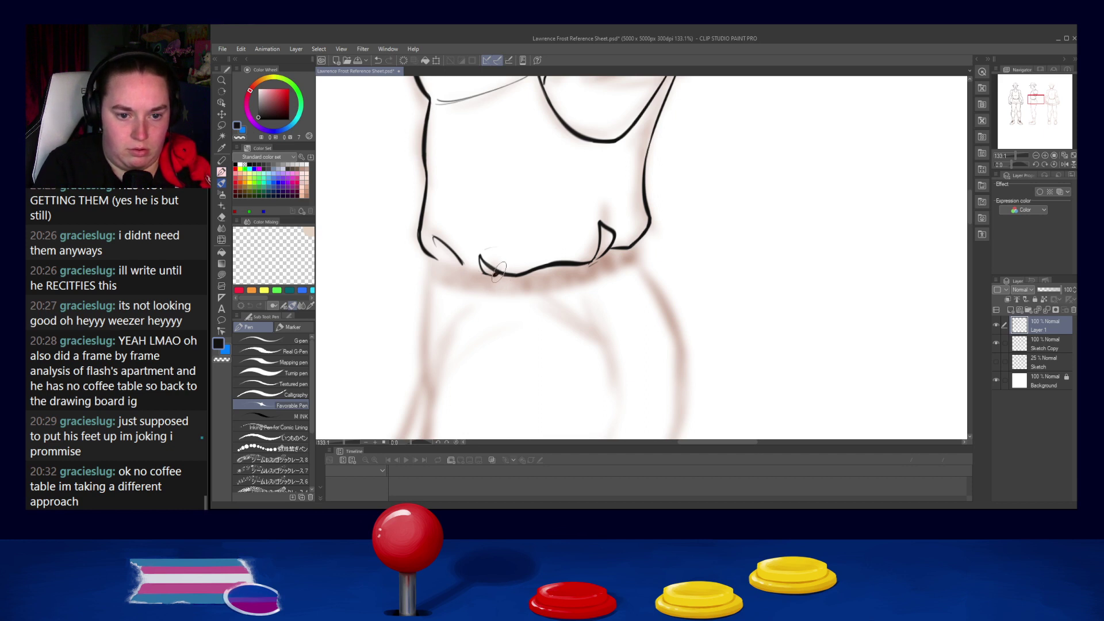
key("ctrl+z")
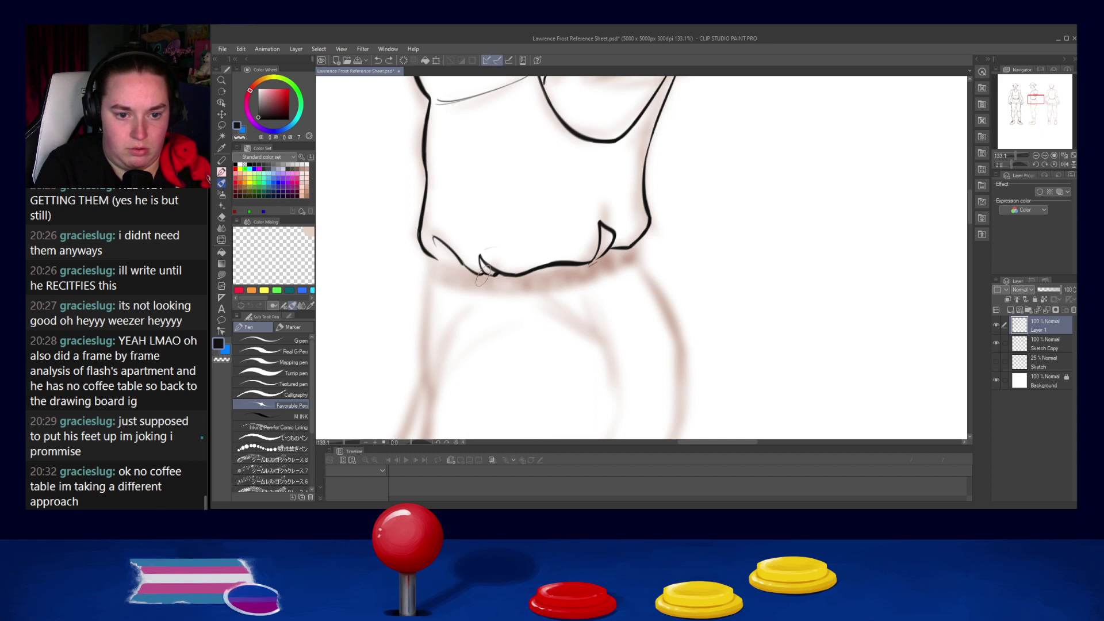
key("ctrl+z")
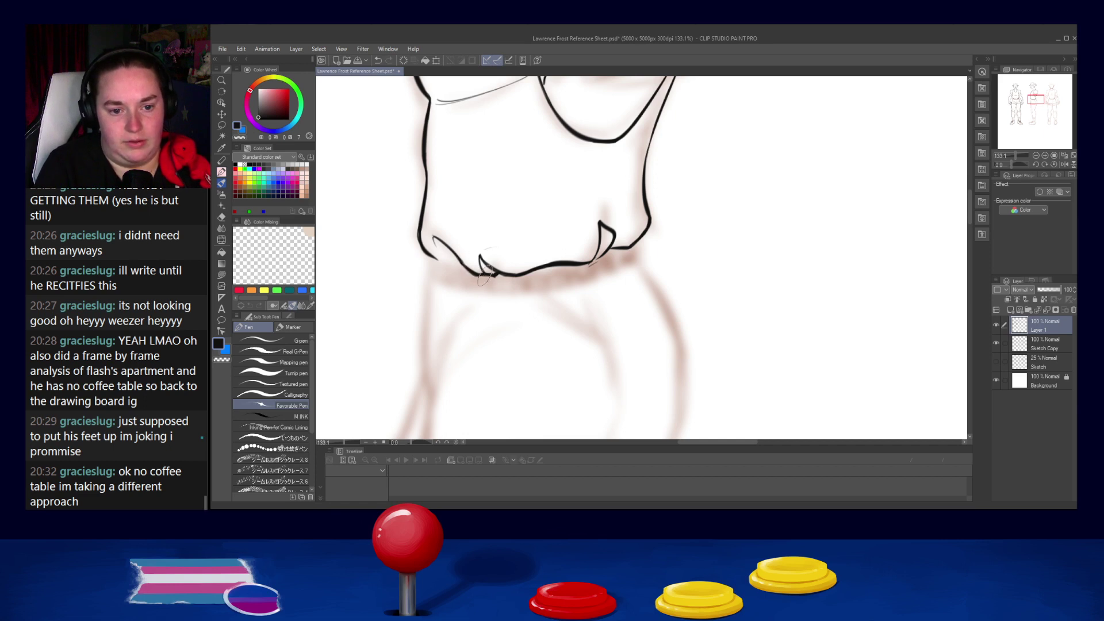
key("ctrl+z")
Step: Replace the hem's front fold with a curved tapered fold and join the hem to the front torso outline
left_click_drag(433, 237, 460, 268)
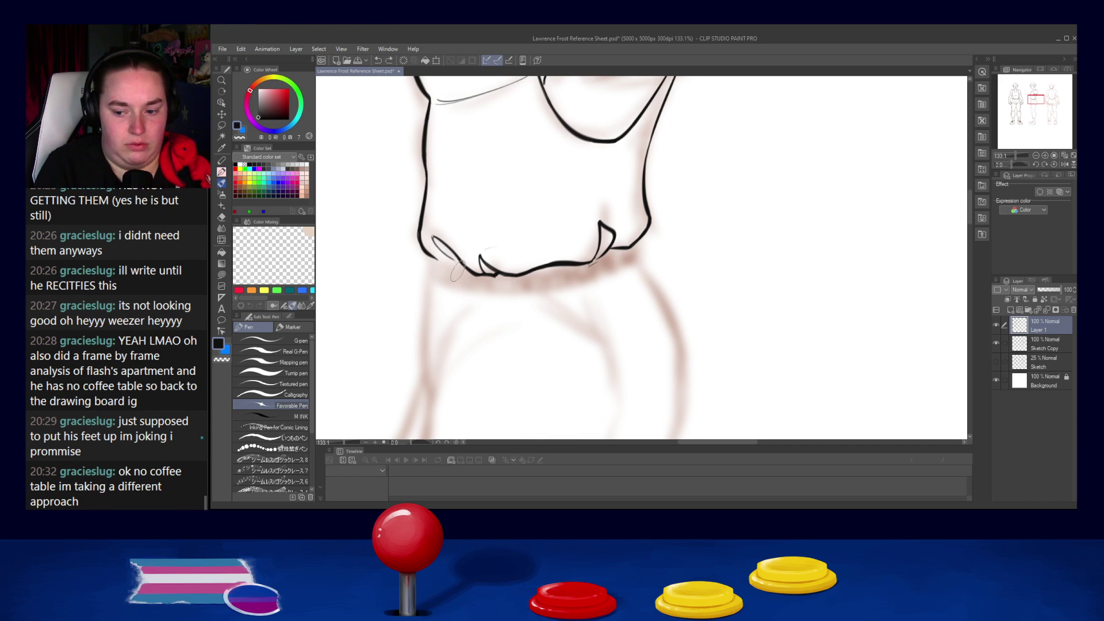
left_click_drag(443, 243, 456, 266)
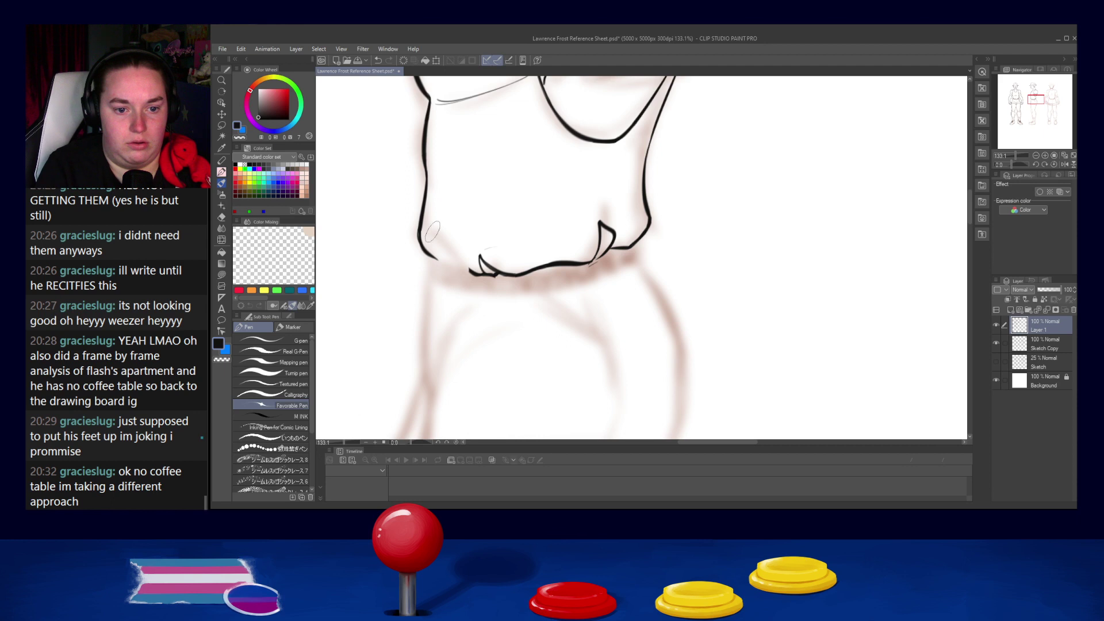
mouse_move(471, 272)
left_mouse_down()
mouse_move(448, 229)
mouse_move(467, 277)
left_mouse_up()
key("ctrl+z")
mouse_move(448, 235)
left_mouse_down()
mouse_move(470, 268)
mouse_move(445, 265)
left_mouse_up()
key("ctrl+z")
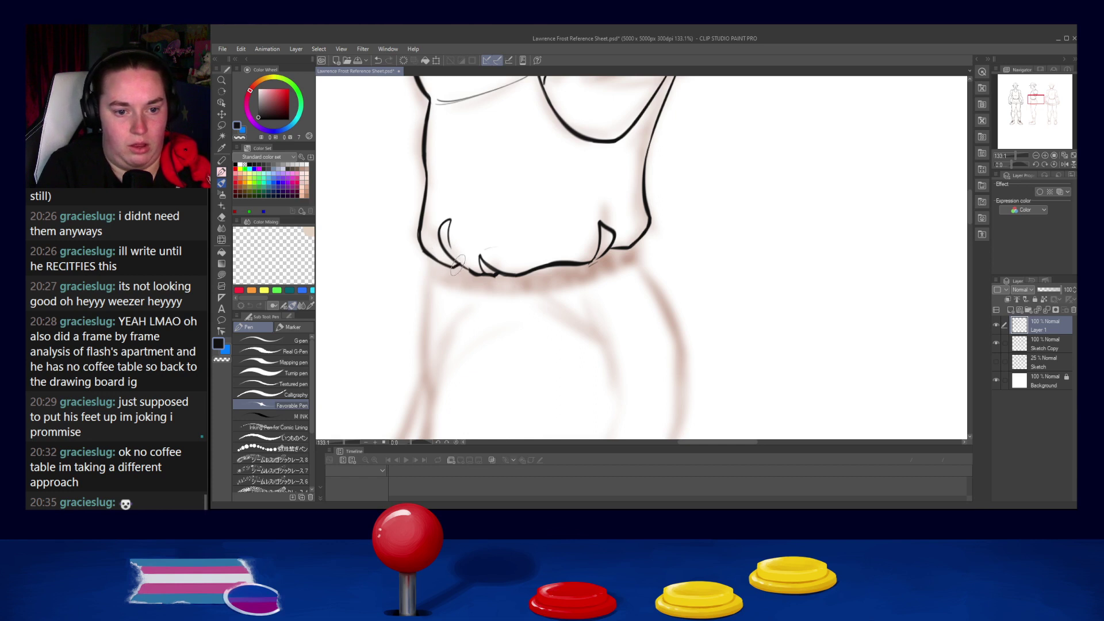
mouse_move(428, 254)
left_mouse_down()
mouse_move(454, 269)
mouse_move(420, 243)
left_mouse_up()
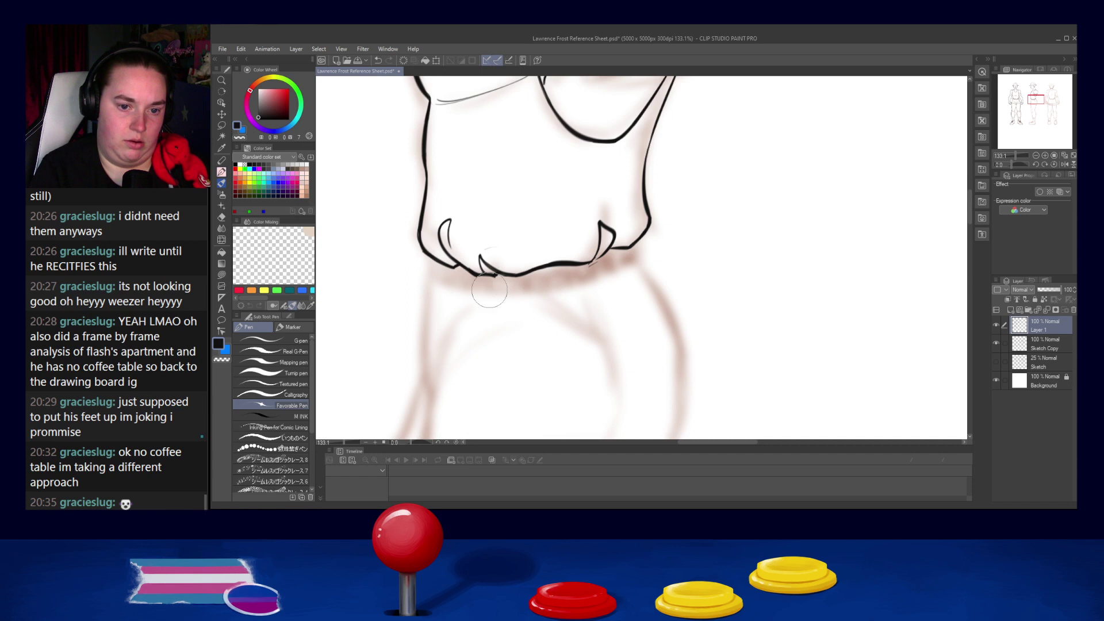
Step: Erase the hem's middle fold, close the gap in the hem line, and ink a small pointed notch there
mouse_move(491, 279)
left_mouse_down()
mouse_move(478, 259)
mouse_move(498, 259)
mouse_move(494, 245)
left_mouse_up()
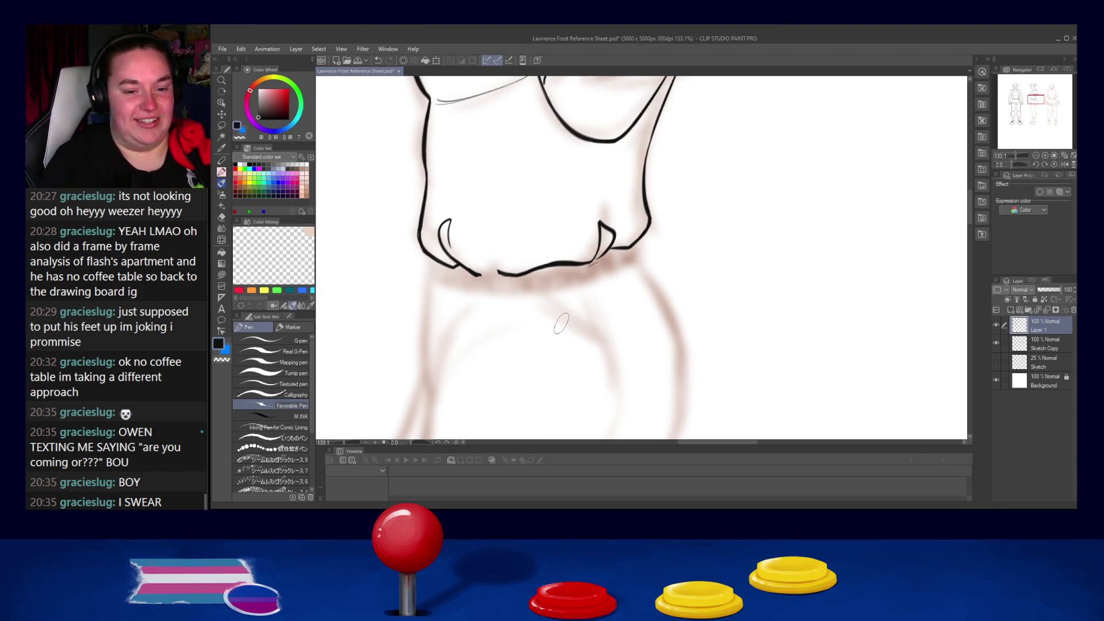
left_click_drag(477, 275, 499, 273)
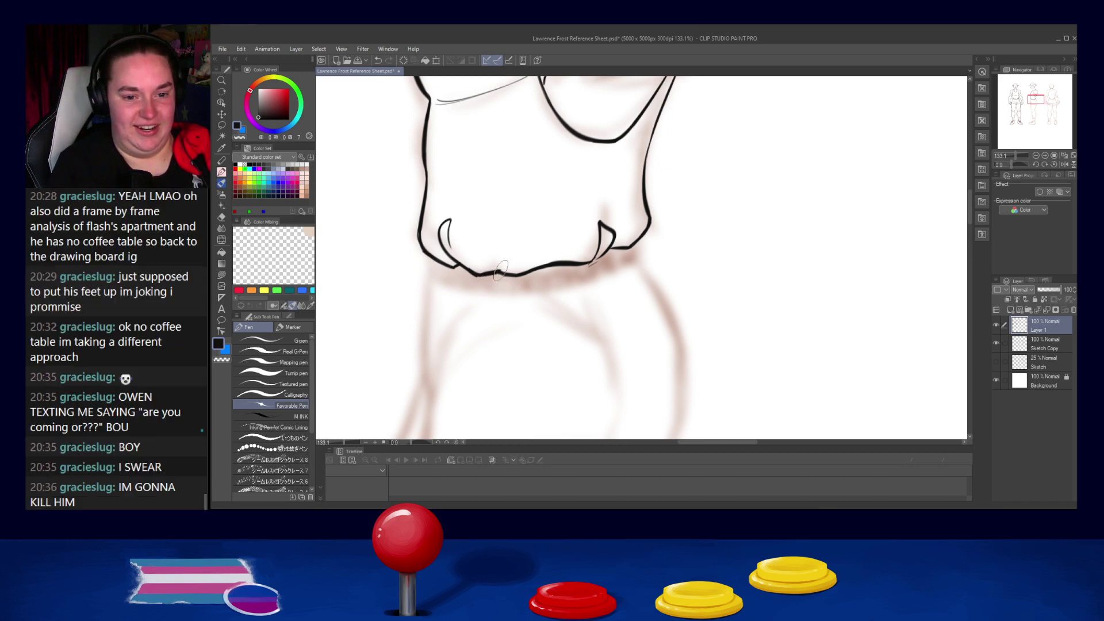
left_click_drag(496, 270, 511, 272)
key("ctrl+z")
key("ctrl+z")
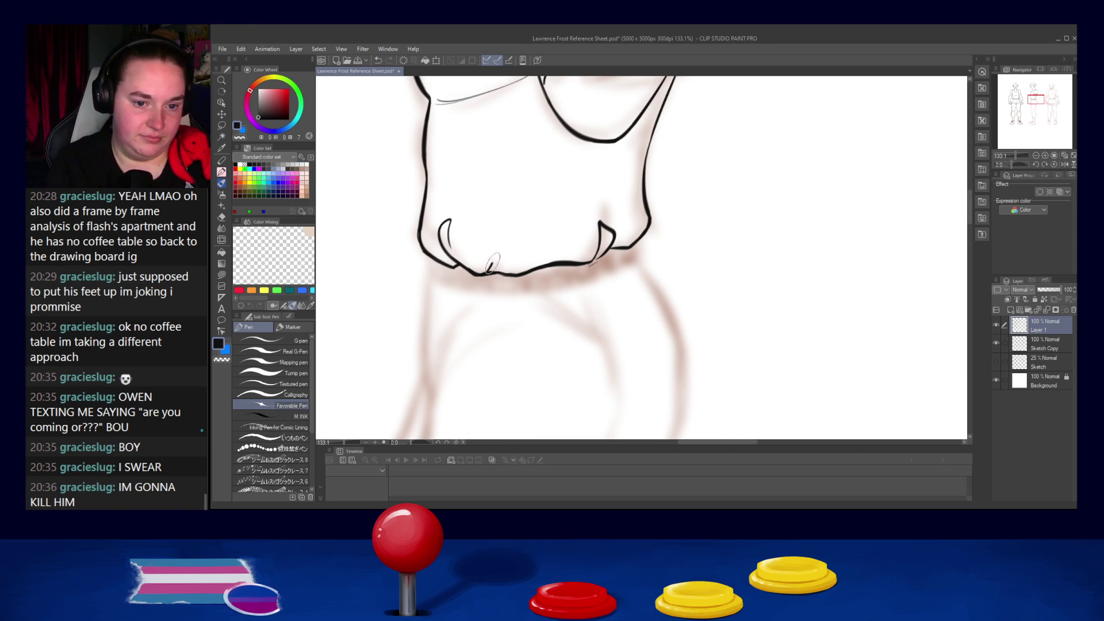
mouse_move(501, 265)
left_mouse_down()
mouse_move(530, 271)
mouse_move(502, 273)
left_mouse_up()
key("ctrl+z")
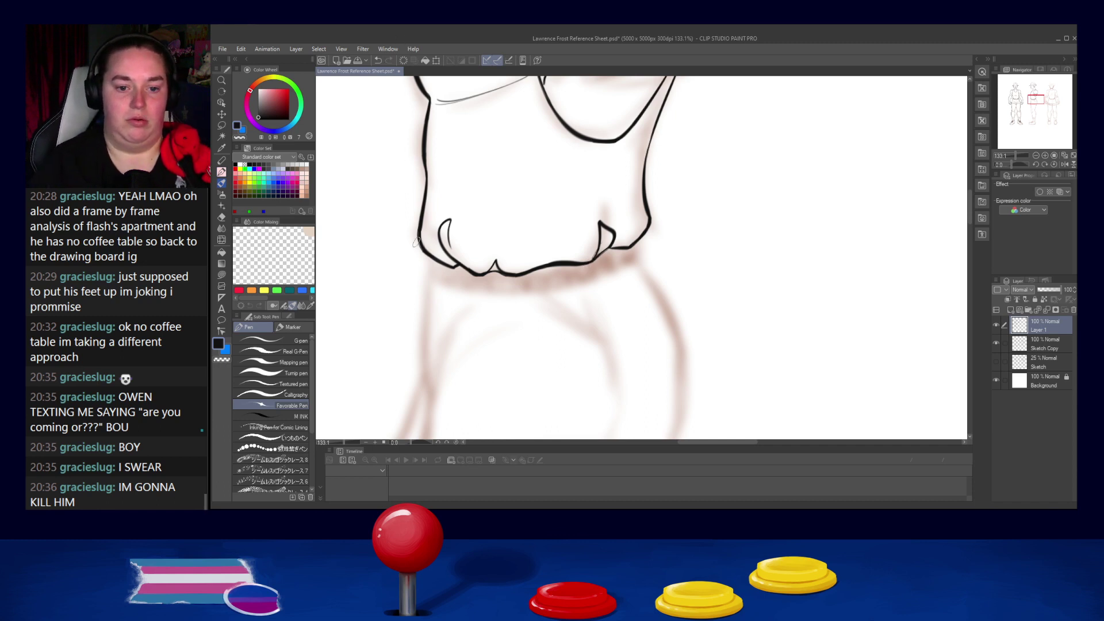
Step: Ink the short front and back ends of the shorts' waistband just below the tank top's hem
scroll(495, 308, "down", 3)
left_click_drag(591, 221, 629, 254)
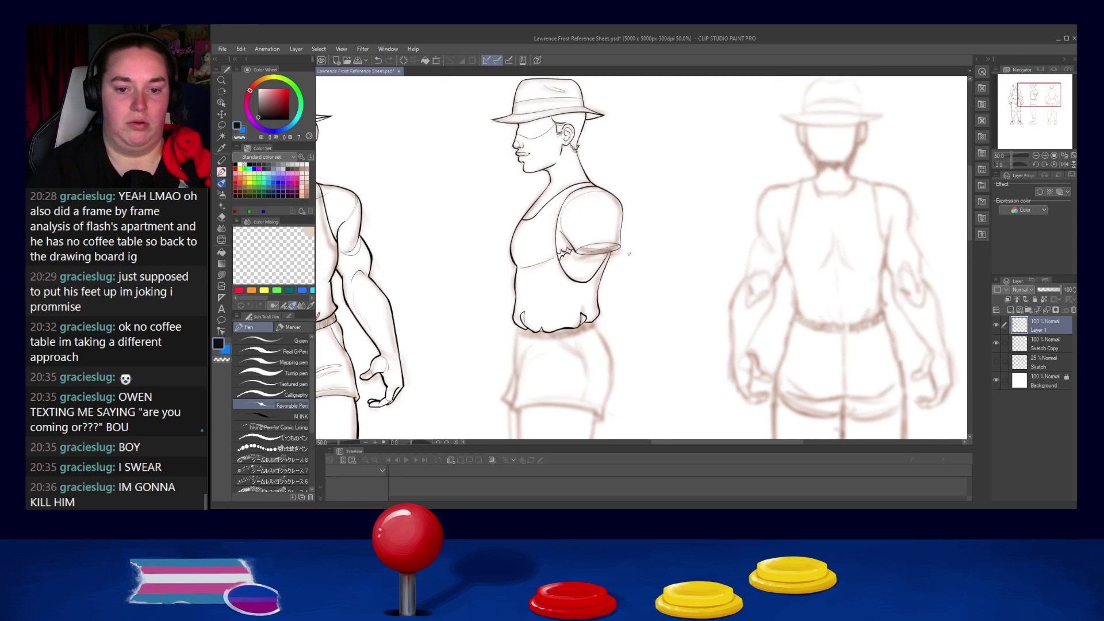
scroll(629, 253, "up", 6)
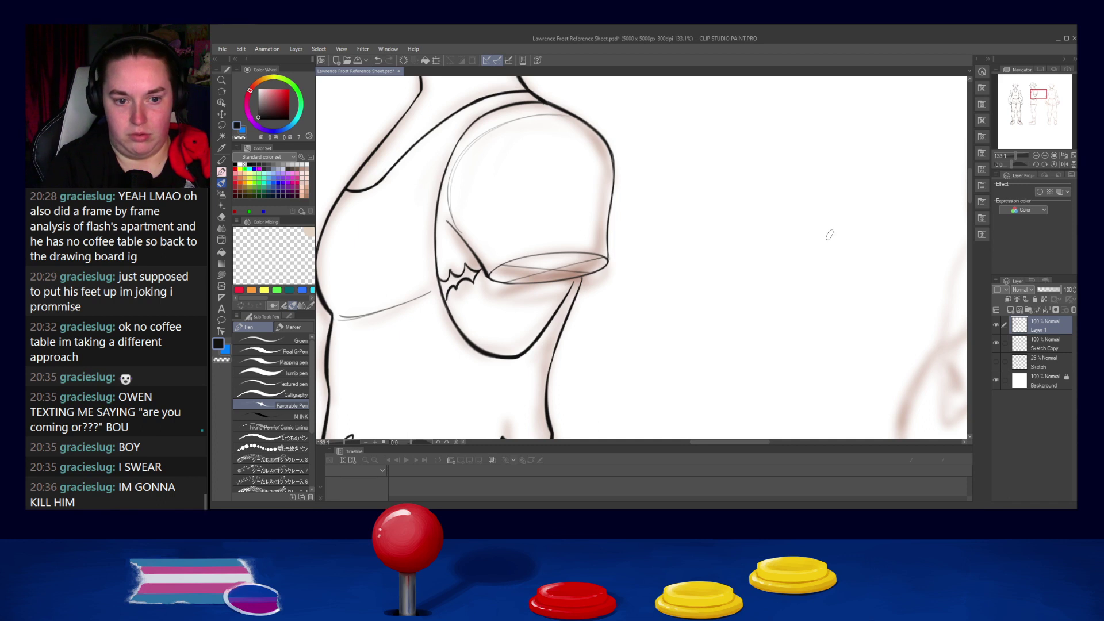
scroll(827, 236, "down", 7)
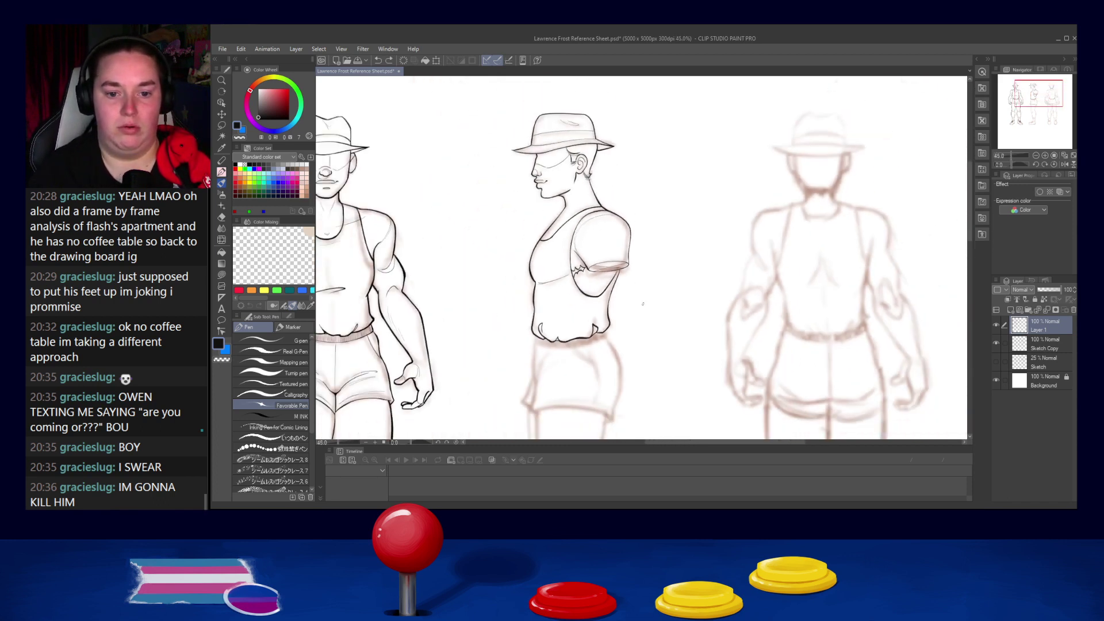
left_click_drag(744, 262, 758, 258)
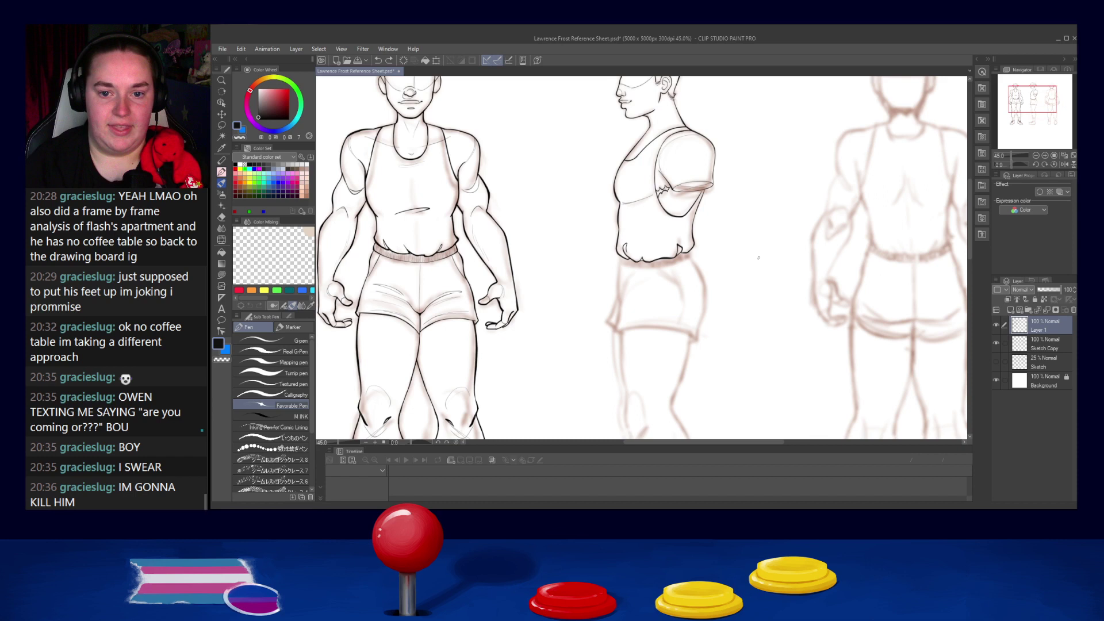
scroll(729, 186, "up", 8)
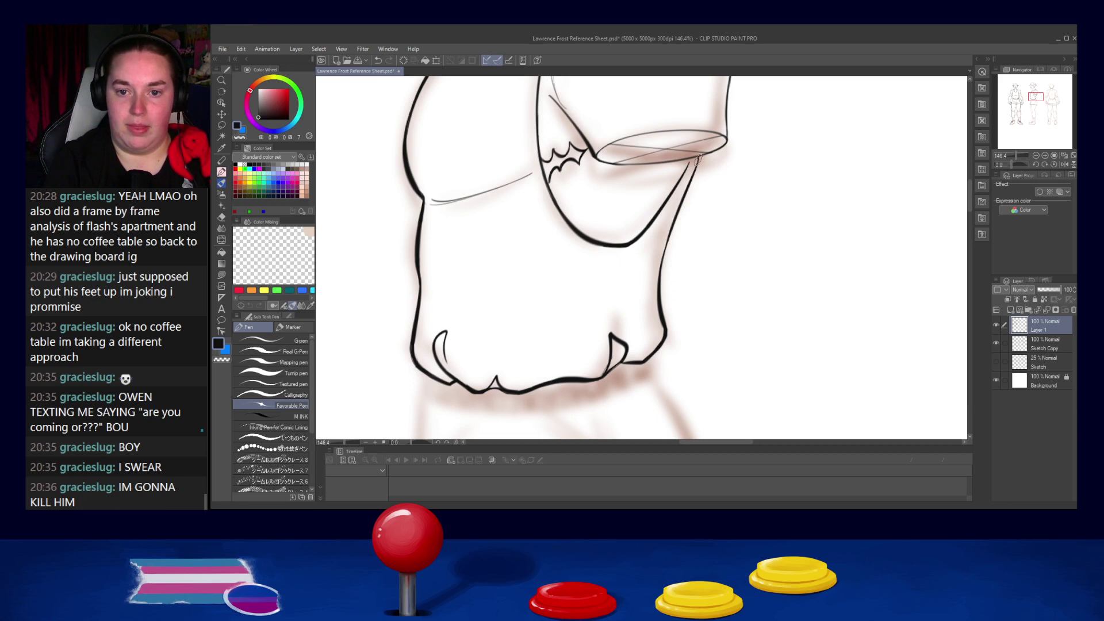
left_click_drag(592, 298, 598, 258)
scroll(599, 258, "up", 1)
scroll(599, 258, "down", 3)
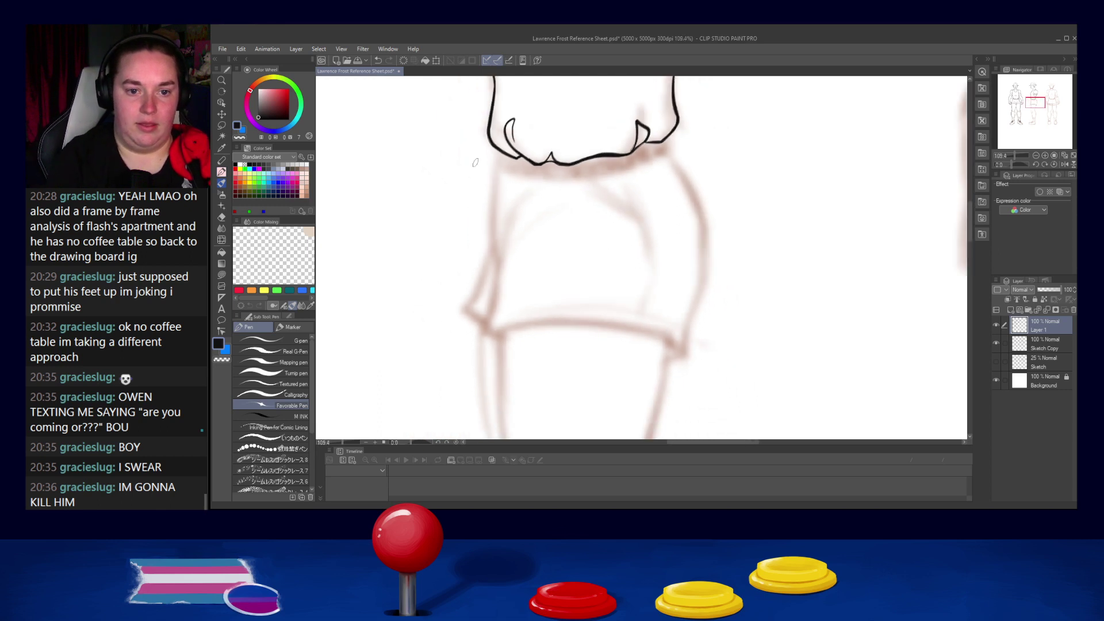
key("ctrl+z")
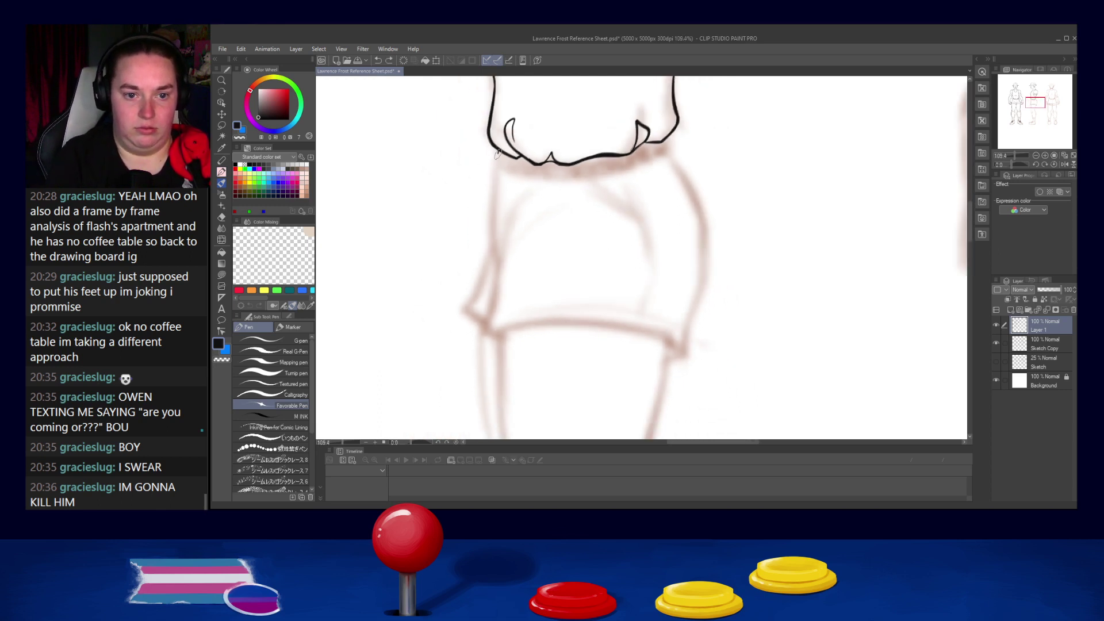
left_click_drag(498, 153, 499, 165)
left_click_drag(661, 139, 664, 150)
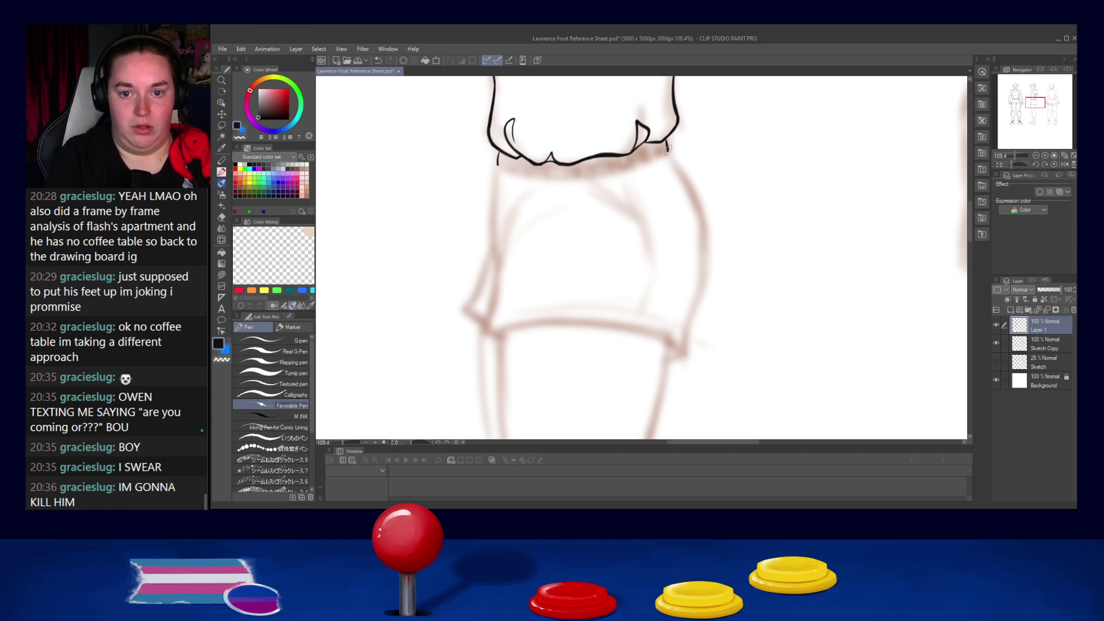
Step: Ink the waistband's curved lower edge, sweeping from its front end up to its back end
left_click_drag(498, 166, 585, 177)
key("ctrl+z")
mouse_move(497, 165)
left_mouse_down()
mouse_move(649, 161)
mouse_move(598, 173)
left_mouse_up()
key("ctrl+z")
key("ctrl+z")
left_click_drag(499, 166, 592, 172)
key("ctrl+z")
left_click_drag(493, 166, 595, 172)
key("ctrl+z")
left_click_drag(498, 164, 635, 167)
mouse_move(498, 165)
left_mouse_down()
mouse_move(520, 175)
mouse_move(628, 165)
left_mouse_up()
key("ctrl+z")
left_click_drag(498, 164, 594, 171)
key("ctrl+z")
left_click_drag(497, 163, 581, 174)
key("ctrl+z")
left_click_drag(498, 164, 562, 175)
key("ctrl+z")
mouse_move(497, 165)
left_mouse_down()
mouse_move(621, 167)
mouse_move(559, 177)
mouse_move(534, 175)
mouse_move(646, 166)
left_mouse_up()
key("ctrl+z")
key("ctrl+z")
left_click_drag(563, 176, 656, 160)
left_click_drag(577, 177, 613, 172)
key("ctrl+z")
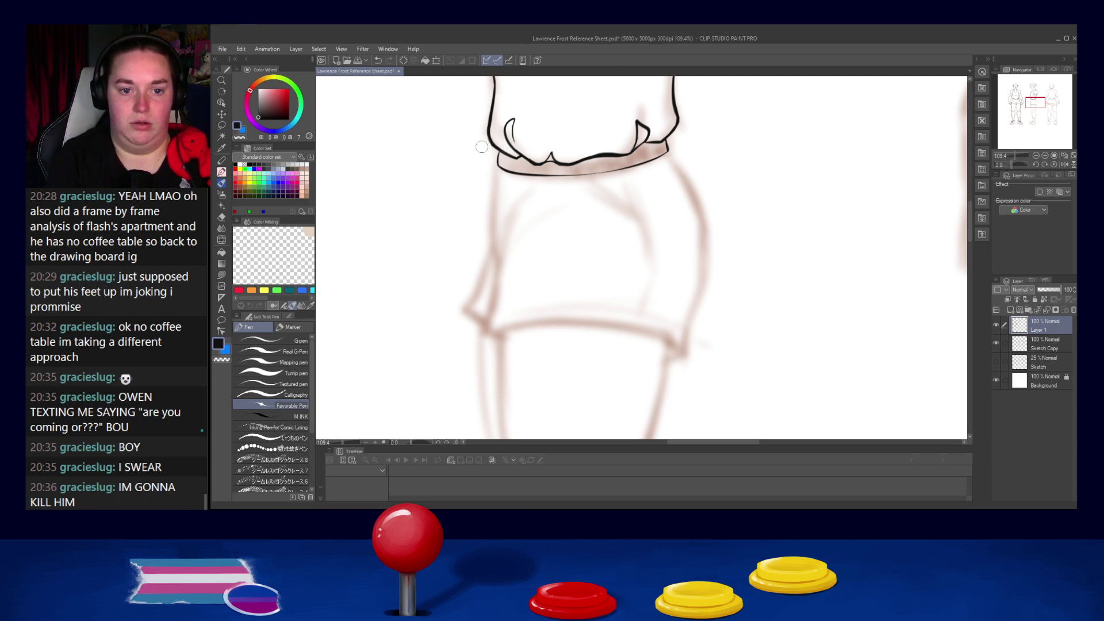
Step: Ink the front outline of the shorts from the waistband down to where the legs overlap
scroll(556, 229, "down", 2)
left_click_drag(499, 147, 497, 213)
key("ctrl+z")
left_click_drag(500, 147, 498, 242)
key("ctrl+z")
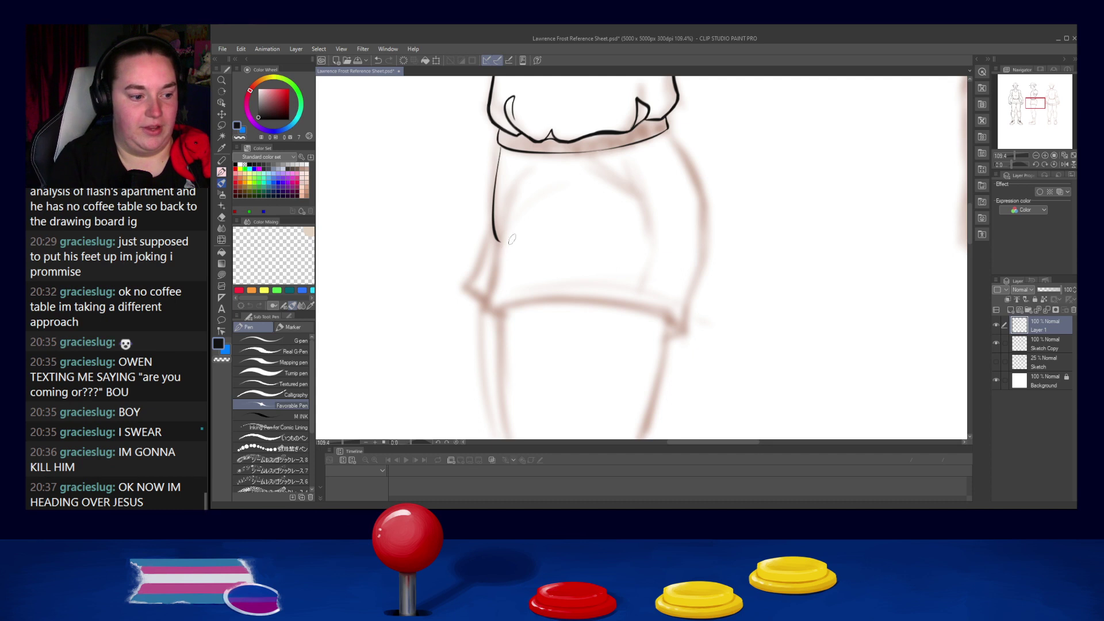
key("ctrl+z")
mouse_move(500, 146)
left_mouse_down()
mouse_move(495, 236)
mouse_move(494, 209)
left_mouse_up()
key("ctrl+z")
key("ctrl+z")
mouse_move(500, 158)
left_mouse_down()
mouse_move(495, 208)
mouse_move(495, 196)
left_mouse_up()
key("ctrl+z")
left_click_drag(501, 146, 494, 198)
key("ctrl+z")
key("ctrl+z")
Step: Ink the near leg's front edge as a curve from the hip crease down to the hem's front corner
left_click_drag(536, 168, 501, 245)
key("ctrl+z")
left_click_drag(502, 246, 542, 165)
key("ctrl+z")
mouse_move(498, 236)
left_mouse_down()
mouse_move(535, 175)
mouse_move(502, 256)
left_mouse_up()
key("ctrl+z")
key("ctrl+z")
left_click_drag(524, 168, 481, 309)
key("ctrl+z")
mouse_move(498, 264)
left_mouse_down()
mouse_move(486, 304)
mouse_move(506, 312)
left_mouse_up()
key("ctrl+z")
key("ctrl+z")
key("ctrl+z")
key("ctrl+z")
left_click_drag(504, 238, 481, 310)
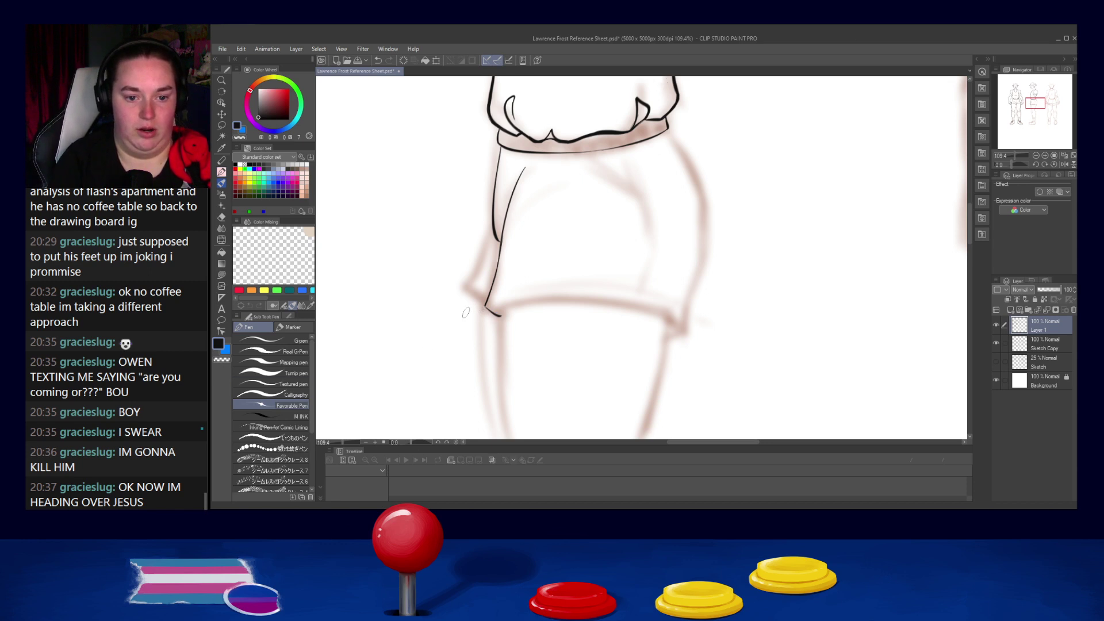
Step: Ink the near leg's curved hem from front to back, with short thick strokes turning under at both corners
mouse_move(486, 305)
left_mouse_down()
mouse_move(509, 319)
mouse_move(500, 316)
left_mouse_up()
key("ctrl+z")
key("ctrl+z")
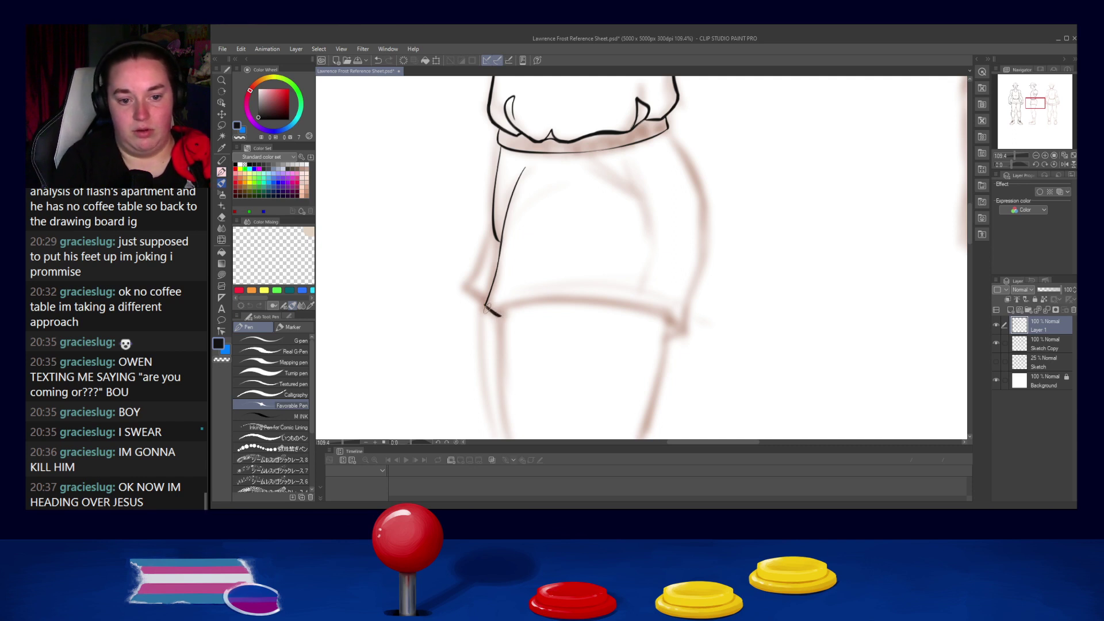
mouse_move(488, 305)
left_mouse_down()
mouse_move(522, 297)
mouse_move(680, 323)
left_mouse_up()
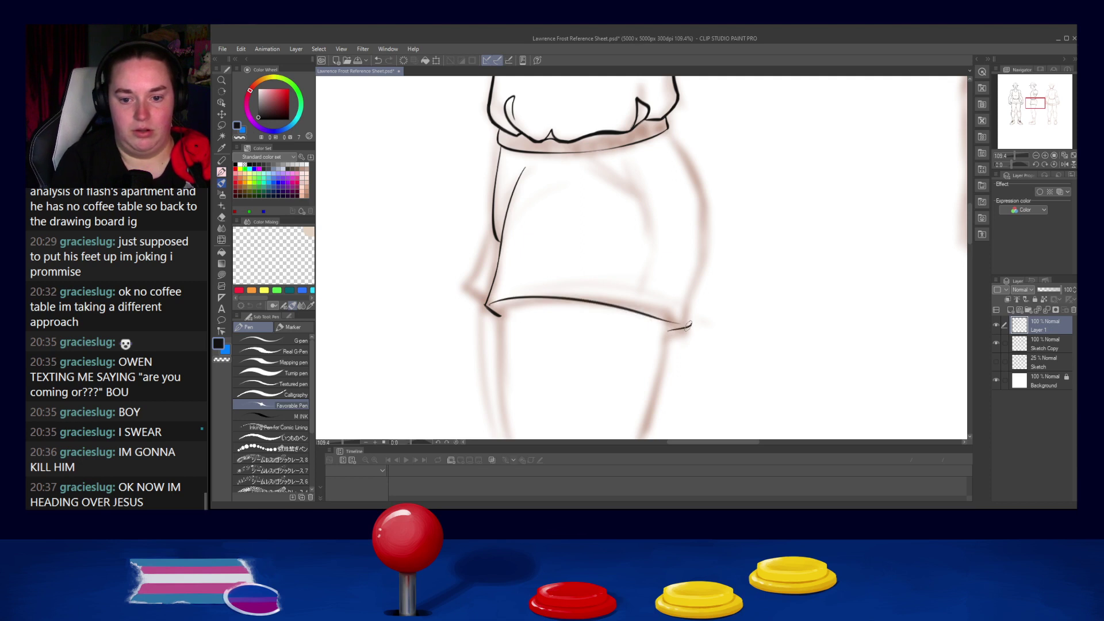
left_click_drag(667, 329, 690, 324)
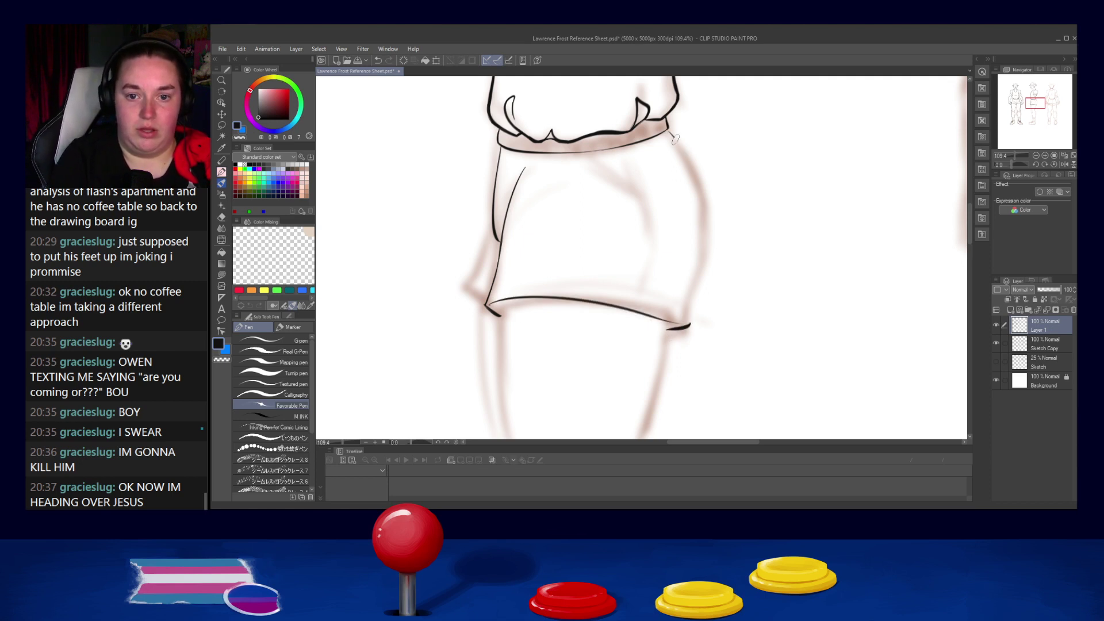
Step: Ink the rounded back outline of the shorts from the waistband over the seat to the hem's back corner
mouse_move(667, 130)
left_mouse_down()
mouse_move(712, 232)
mouse_move(706, 271)
left_mouse_up()
key("ctrl+z")
left_click_drag(667, 131, 698, 270)
key("ctrl+z")
left_click_drag(667, 131, 689, 284)
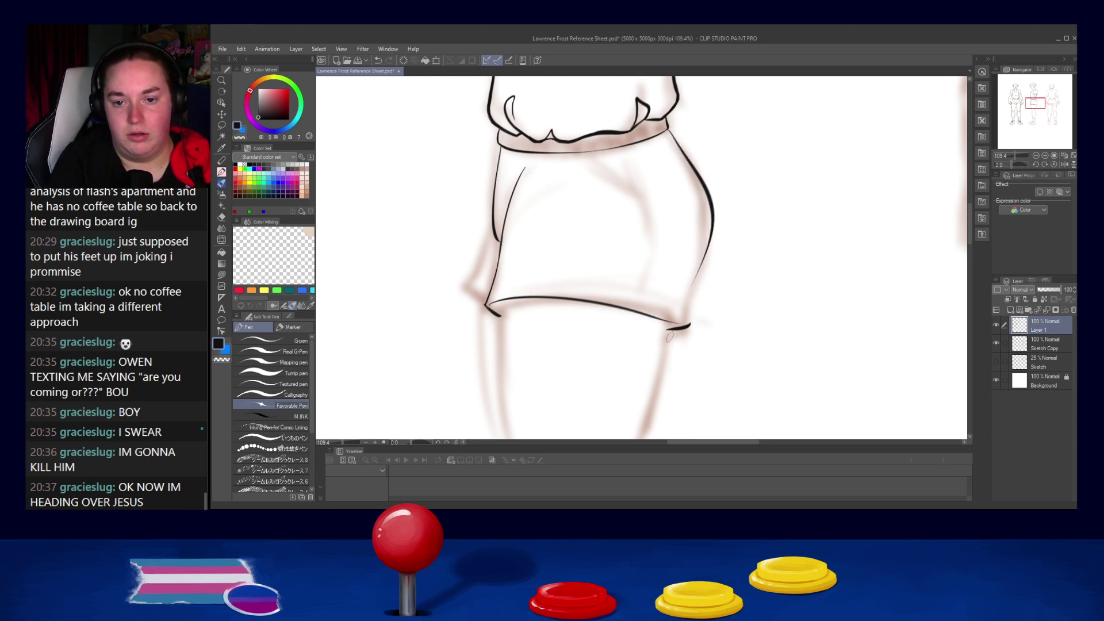
key("ctrl+z")
mouse_move(667, 132)
left_mouse_down()
mouse_move(709, 239)
mouse_move(688, 322)
left_mouse_up()
key("ctrl+z")
left_click_drag(701, 270, 690, 326)
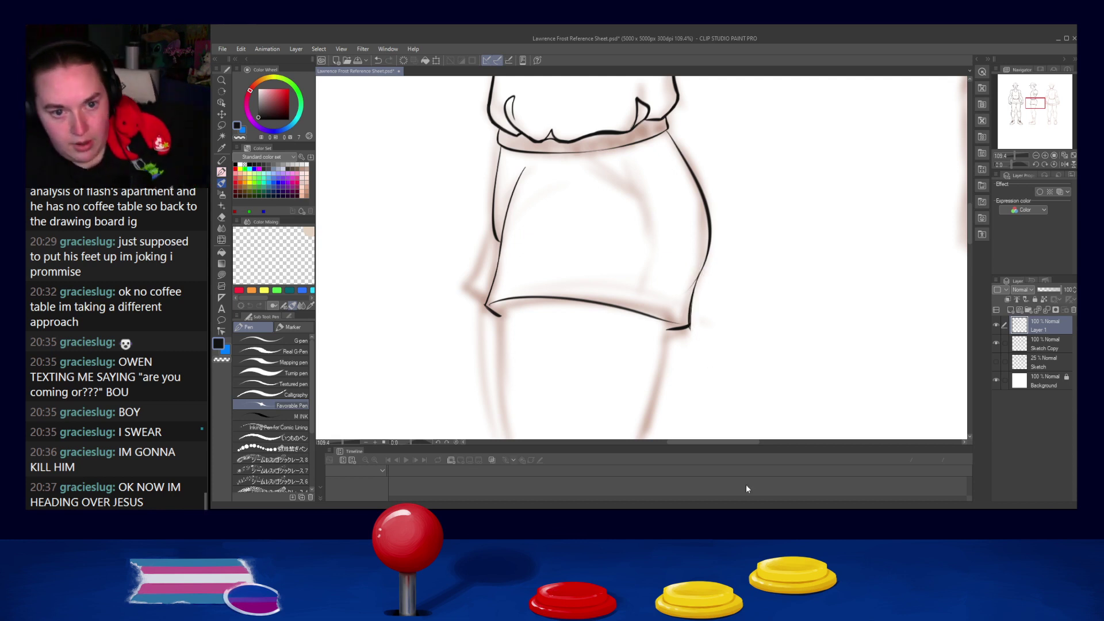
Step: Add thin creases to the shorts: diagonal ones at the hip, one across the thigh, and a pair above the hem
mouse_move(505, 241)
left_mouse_down()
mouse_move(549, 170)
mouse_move(506, 242)
mouse_move(566, 172)
left_mouse_up()
key("ctrl+z")
key("ctrl+z")
mouse_move(513, 225)
left_mouse_down()
mouse_move(583, 172)
mouse_move(513, 230)
mouse_move(603, 227)
mouse_move(532, 261)
mouse_move(638, 214)
left_mouse_up()
key("ctrl+z")
key("ctrl+z")
left_click_drag(509, 285, 658, 291)
Step: Ink the far leg of the shorts flaring out in front, with its short hem meeting the near leg
left_click_drag(494, 201, 459, 291)
key("ctrl+z")
mouse_move(496, 200)
left_mouse_down()
mouse_move(474, 276)
mouse_move(489, 300)
left_mouse_up()
key("ctrl+z")
key("ctrl+z")
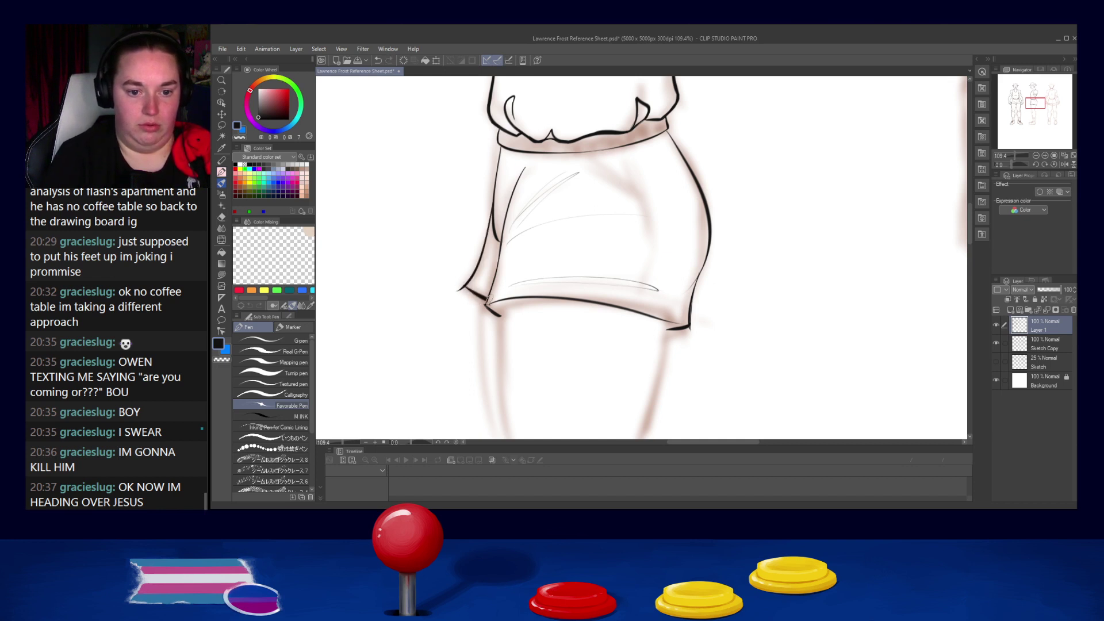
key("ctrl+z")
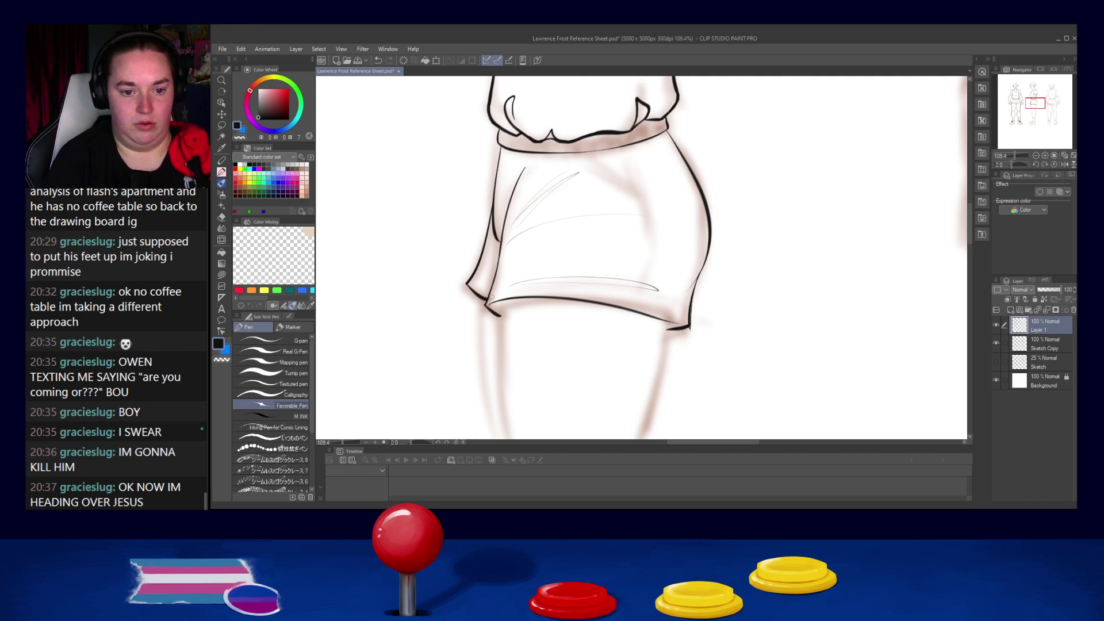
key("ctrl+z")
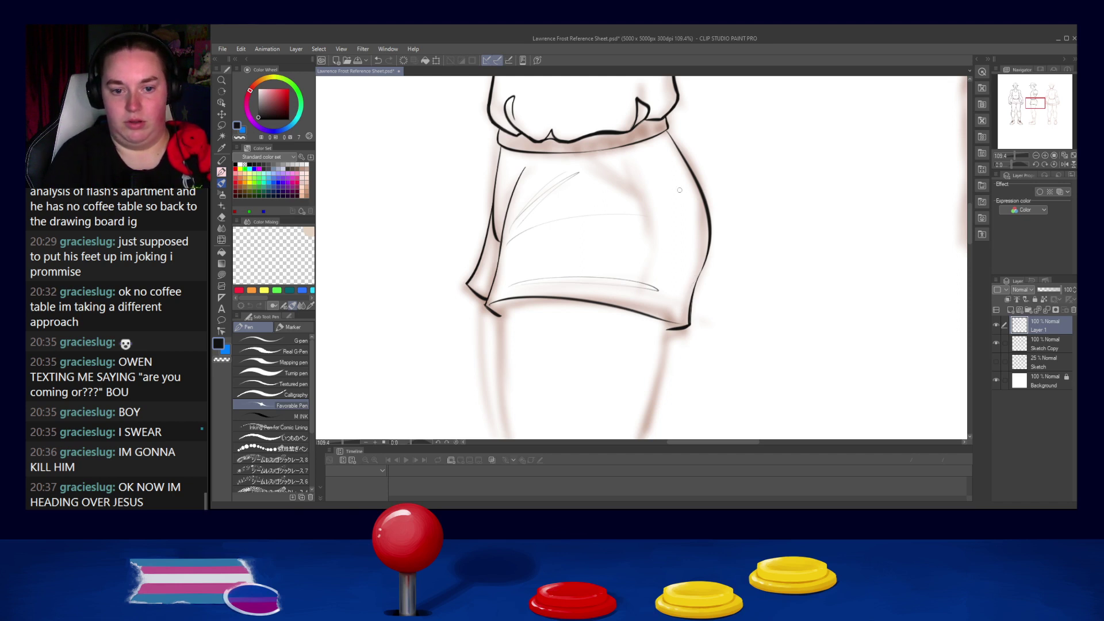
Step: Ink the curved pocket opening below the waistband and the side seam running from the waistband toward the hem
scroll(671, 384, "up", 5)
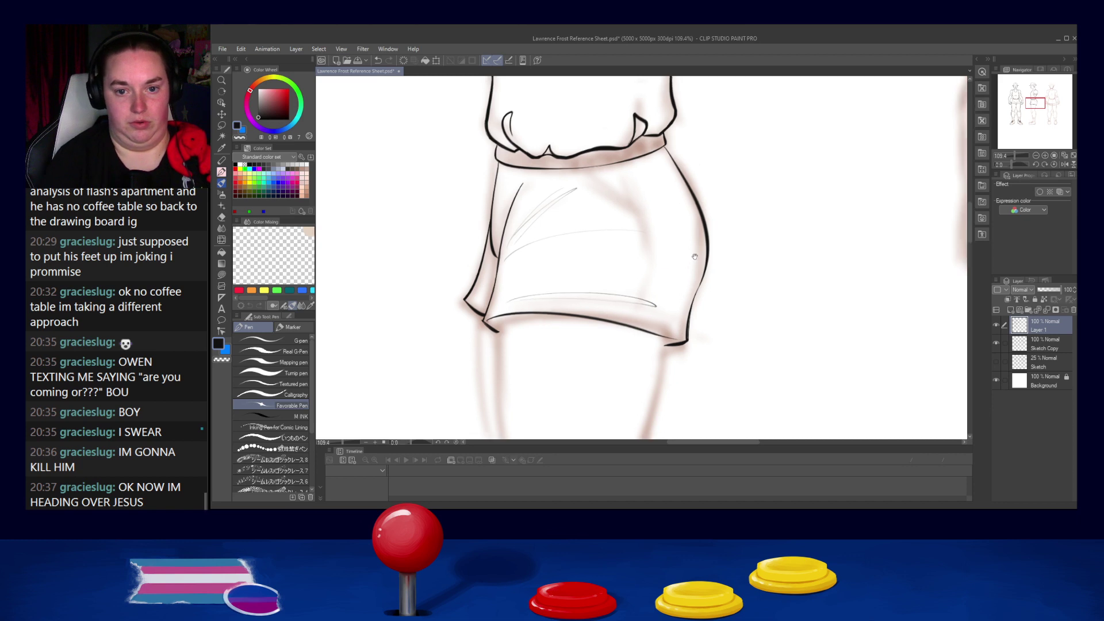
left_click_drag(589, 225, 637, 281)
key("ctrl+z")
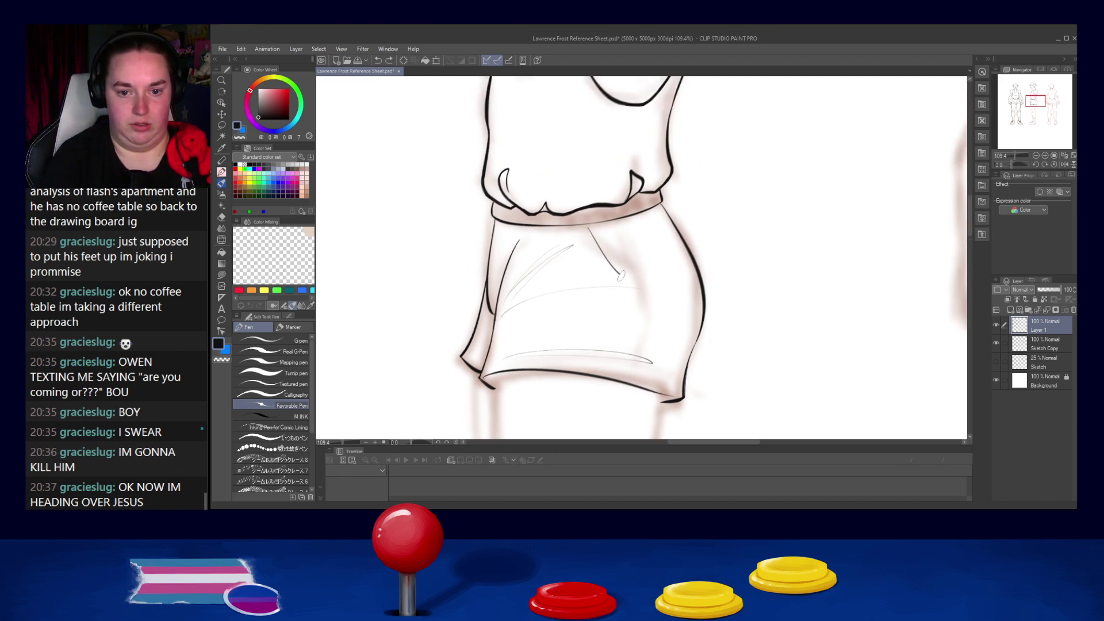
left_click_drag(624, 223, 638, 354)
key("ctrl+z")
left_click_drag(622, 223, 631, 388)
key("ctrl+z")
key("ctrl+z")
key("ctrl+z")
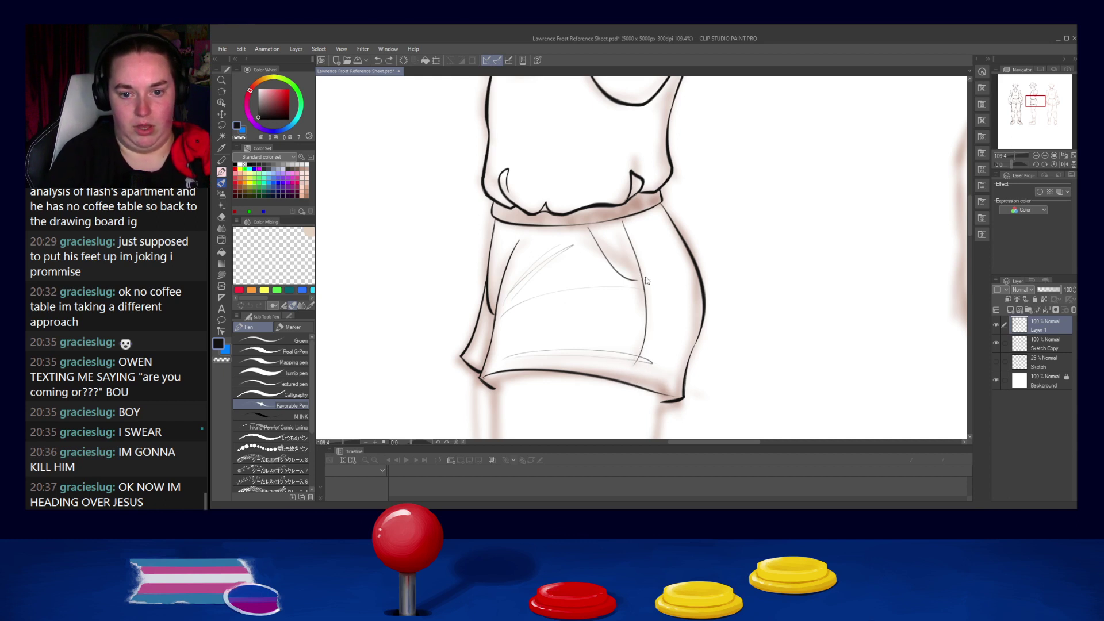
Step: Redraw the side seam of the side-view shorts, running from below the waistband toward the hem
left_click_drag(618, 224, 638, 376)
key("ctrl+z")
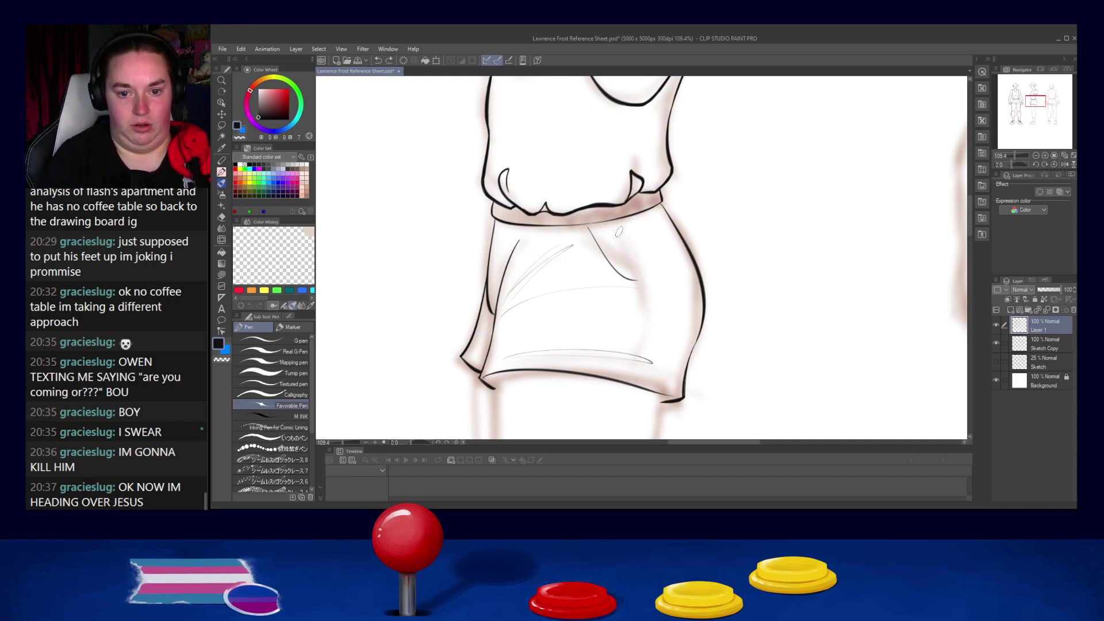
mouse_move(618, 228)
left_mouse_down()
mouse_move(634, 384)
mouse_move(653, 310)
mouse_move(646, 285)
left_mouse_up()
Step: Rework the diagonal creases at the hip of the side-view shorts
left_click_drag(434, 299, 706, 343)
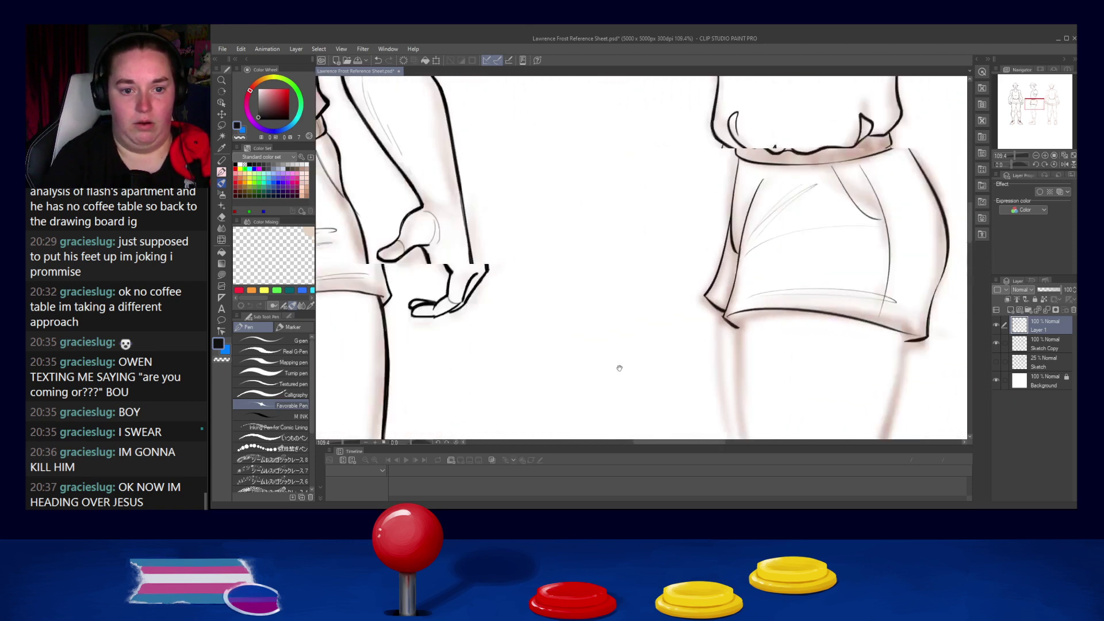
mouse_move(655, 253)
left_mouse_down()
mouse_move(723, 204)
mouse_move(674, 234)
left_mouse_up()
key("ctrl+z")
key("ctrl+z")
key("ctrl+z")
key("ctrl+z")
key("ctrl+z")
key("ctrl+z")
left_click_drag(717, 206, 676, 235)
key("ctrl+z")
key("ctrl+z")
key("ctrl+z")
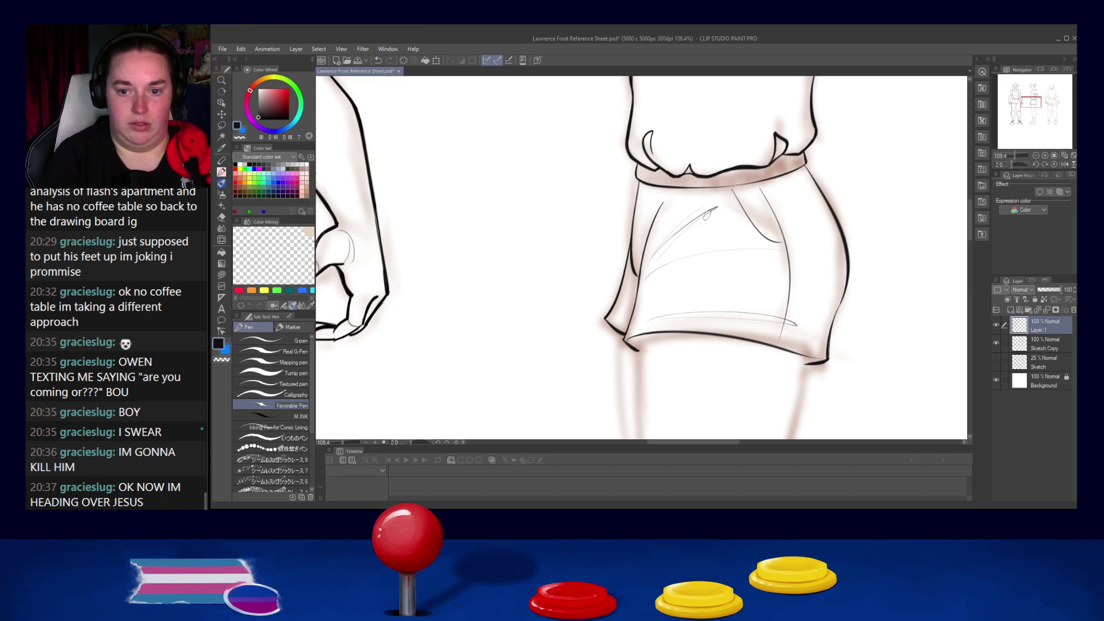
Step: Darken the front end of the curved crease crossing the thigh of the side-view shorts
left_click_drag(648, 276, 702, 252)
key("ctrl+z")
mouse_move(644, 281)
left_mouse_down()
mouse_move(744, 247)
mouse_move(653, 270)
mouse_move(749, 257)
mouse_move(684, 258)
mouse_move(713, 250)
left_mouse_up()
key("ctrl+z")
key("ctrl+z")
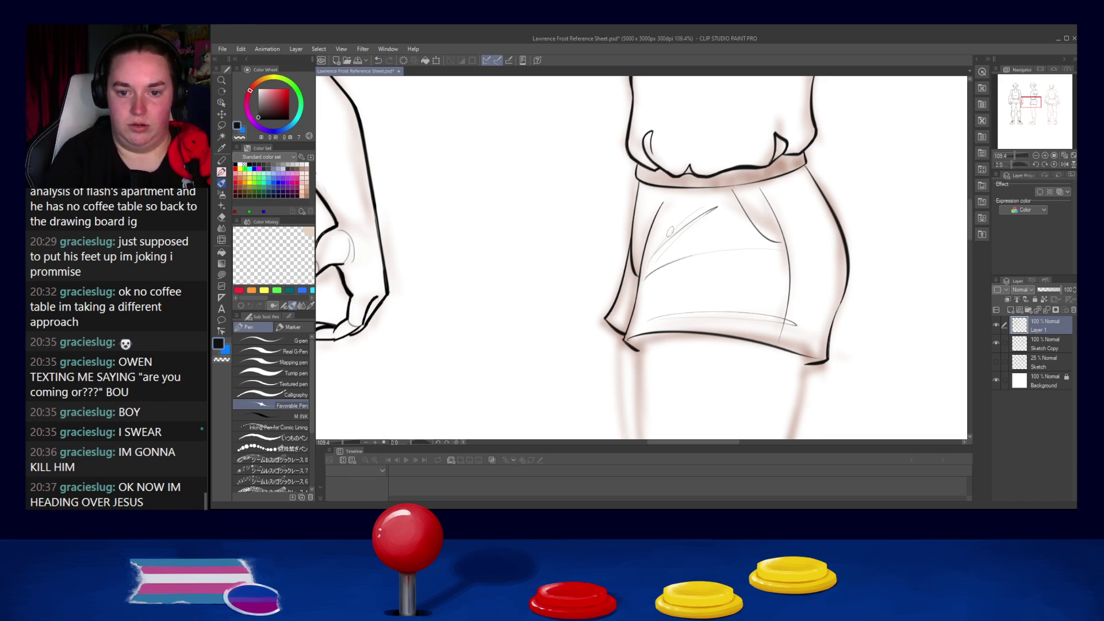
Step: Ink the front contour of the side view's near thigh from the shorts' hem down to the knee
scroll(721, 205, "down", 5)
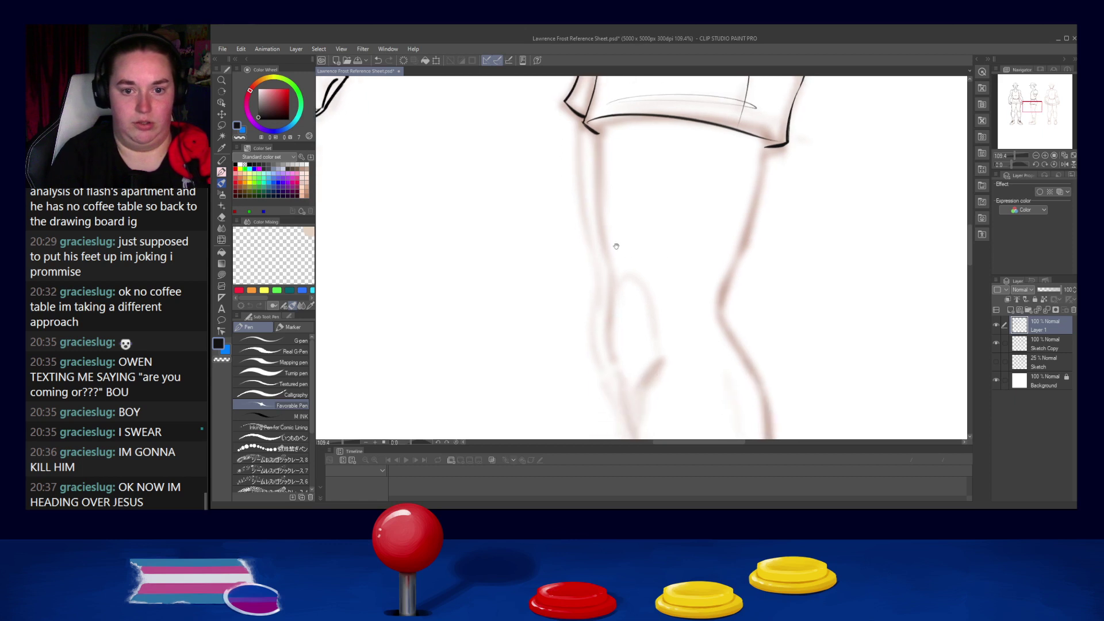
left_click_drag(601, 120, 611, 286)
key("ctrl+z")
left_click_drag(599, 118, 608, 296)
key("ctrl+z")
mouse_move(599, 121)
left_mouse_down()
mouse_move(627, 296)
mouse_move(592, 167)
mouse_move(617, 300)
left_mouse_up()
key("ctrl+z")
key("ctrl+z")
key("ctrl+z")
left_click_drag(598, 116, 620, 311)
key("ctrl+z")
left_click_drag(598, 117, 607, 308)
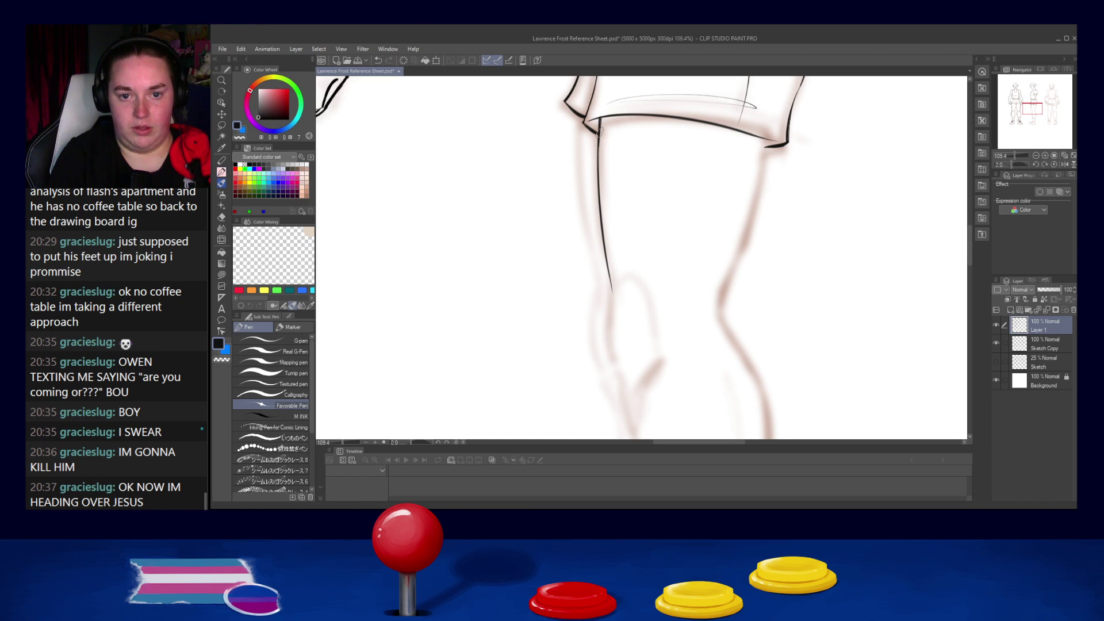
Step: Ink the back contour of the near thigh from the shorts' hem curving in toward the back of the knee
left_click_drag(762, 262, 752, 238)
left_click_drag(753, 121, 727, 232)
key("ctrl+z")
left_click_drag(758, 118, 719, 275)
key("ctrl+z")
left_click_drag(759, 117, 711, 281)
key("ctrl+z")
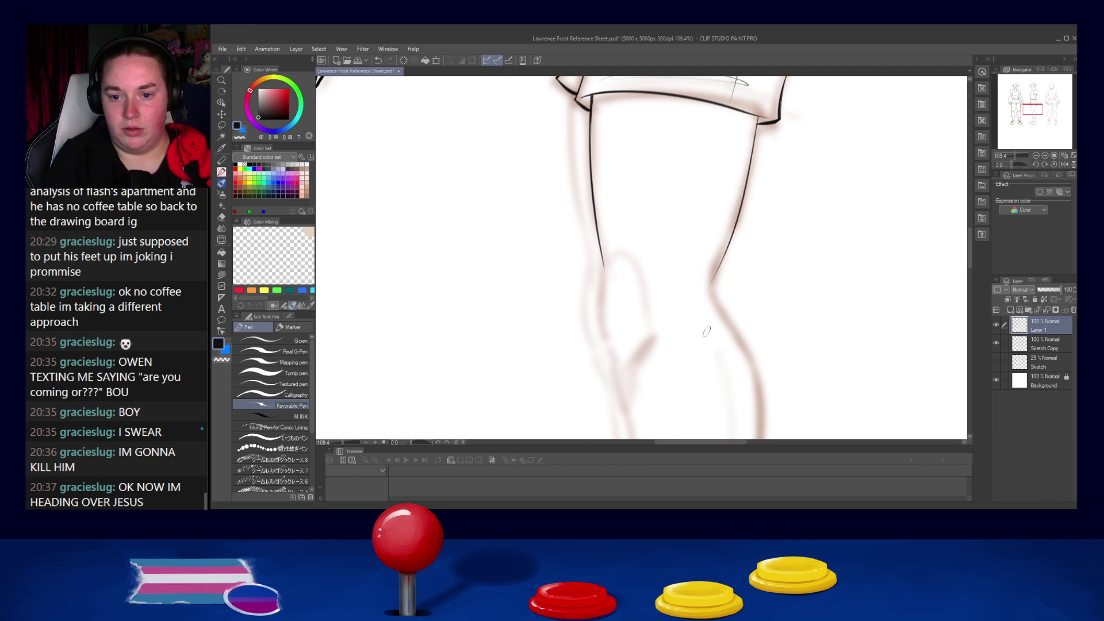
Step: Thicken the back contour of the near thigh where it leaves the shorts' hem
key("r")
mouse_move(796, 174)
left_mouse_down()
mouse_move(743, 120)
mouse_move(483, 179)
mouse_move(622, 176)
left_mouse_up()
key("ctrl+z")
key("ctrl+z")
mouse_move(479, 179)
left_mouse_down()
mouse_move(536, 175)
mouse_move(481, 183)
mouse_move(506, 177)
left_mouse_up()
key("ctrl+z")
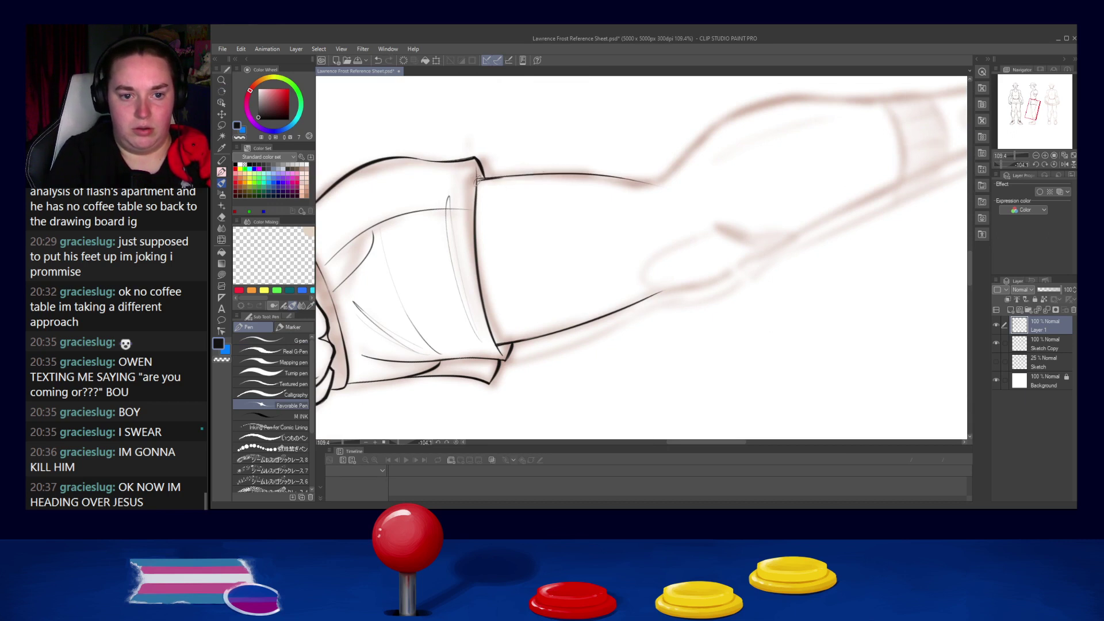
left_click_drag(484, 180, 548, 175)
left_click_drag(478, 181, 565, 176)
key("ctrl+z")
mouse_move(482, 181)
left_mouse_down()
mouse_move(568, 175)
mouse_move(556, 175)
left_mouse_up()
key("ctrl+z")
left_click_drag(482, 180, 598, 179)
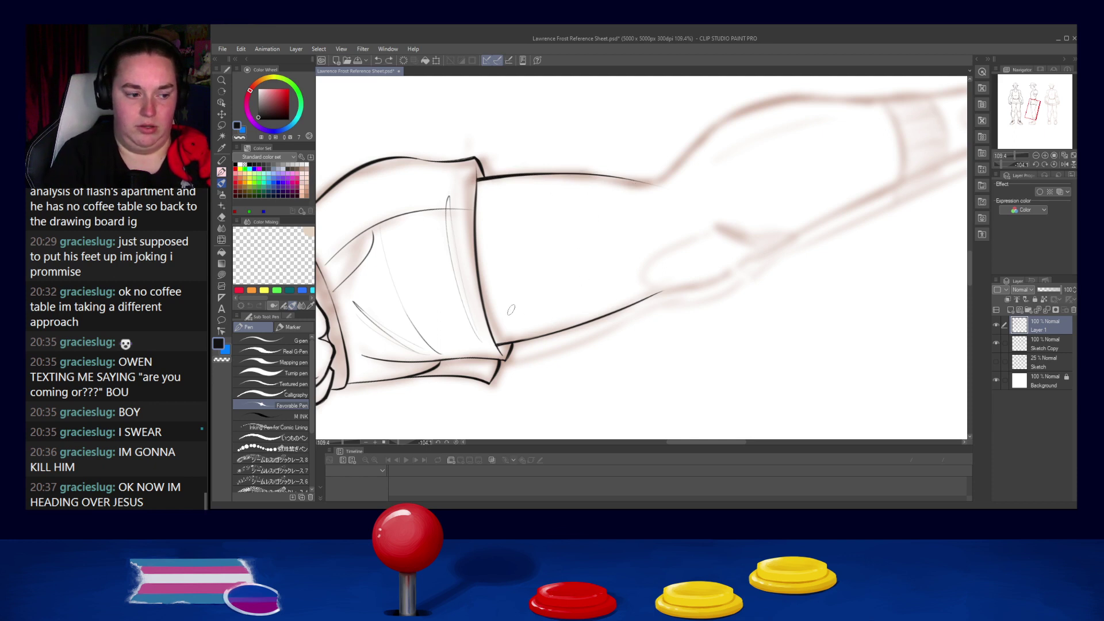
Step: Thicken the front contour of the near thigh just below the shorts' hem
key("r")
left_click_drag(650, 309, 604, 138)
left_click_drag(785, 178, 705, 200)
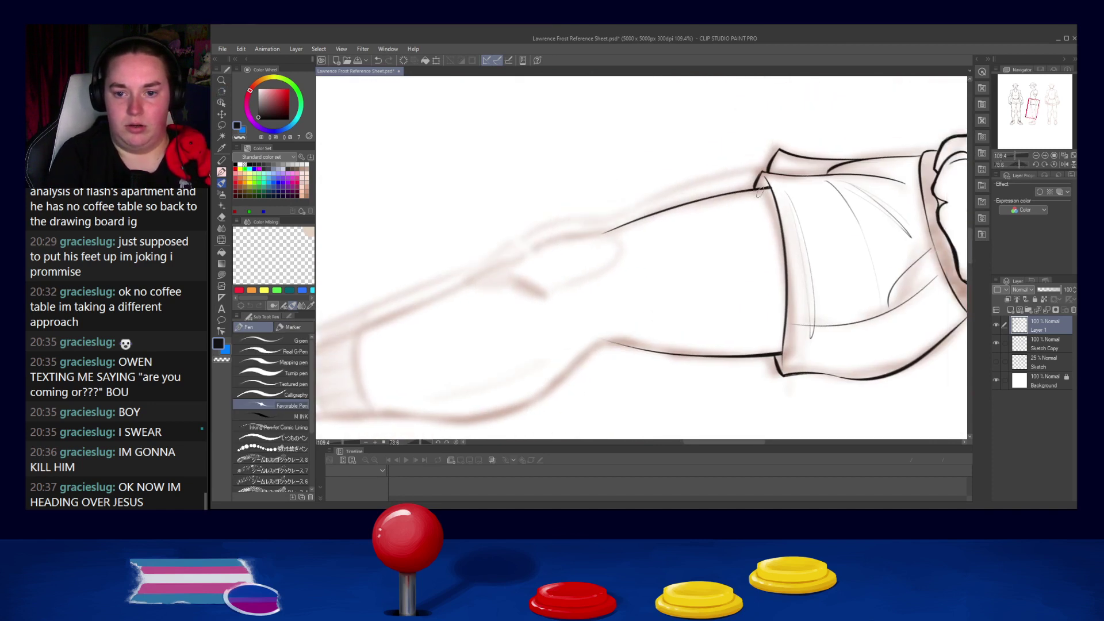
key("e")
key("p")
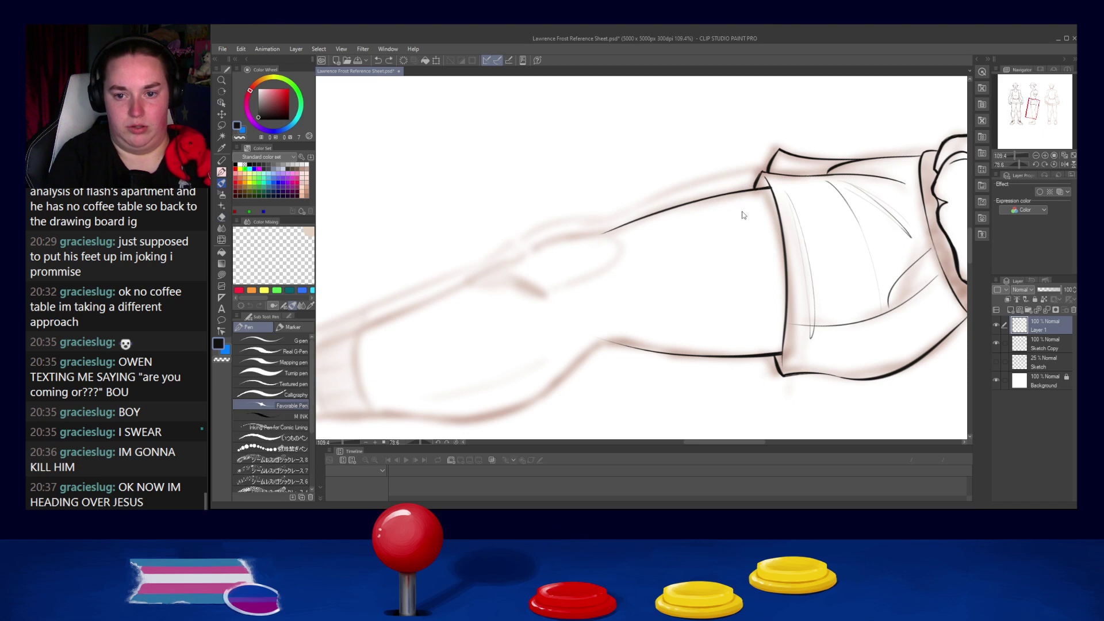
key("shift+space")
mouse_move(794, 196)
left_mouse_down()
mouse_move(680, 177)
mouse_move(594, 197)
mouse_move(614, 196)
mouse_move(590, 220)
left_mouse_up()
Step: Ink the front contour of the near knee, bulging from the end of the thigh line to below the kneecap
key("r")
key("shift+space")
key("shift+space")
key("shift+space")
left_click_drag(649, 193, 582, 223)
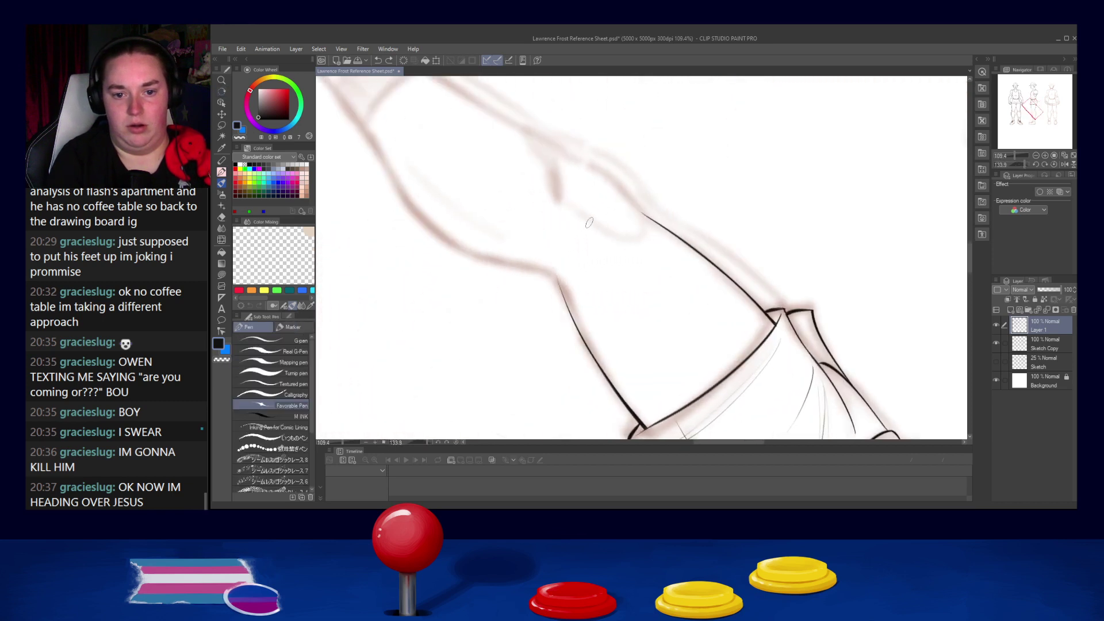
key("shift+space")
mouse_move(630, 181)
left_mouse_down()
mouse_move(493, 234)
mouse_move(534, 313)
left_mouse_up()
left_click_drag(739, 344, 742, 302)
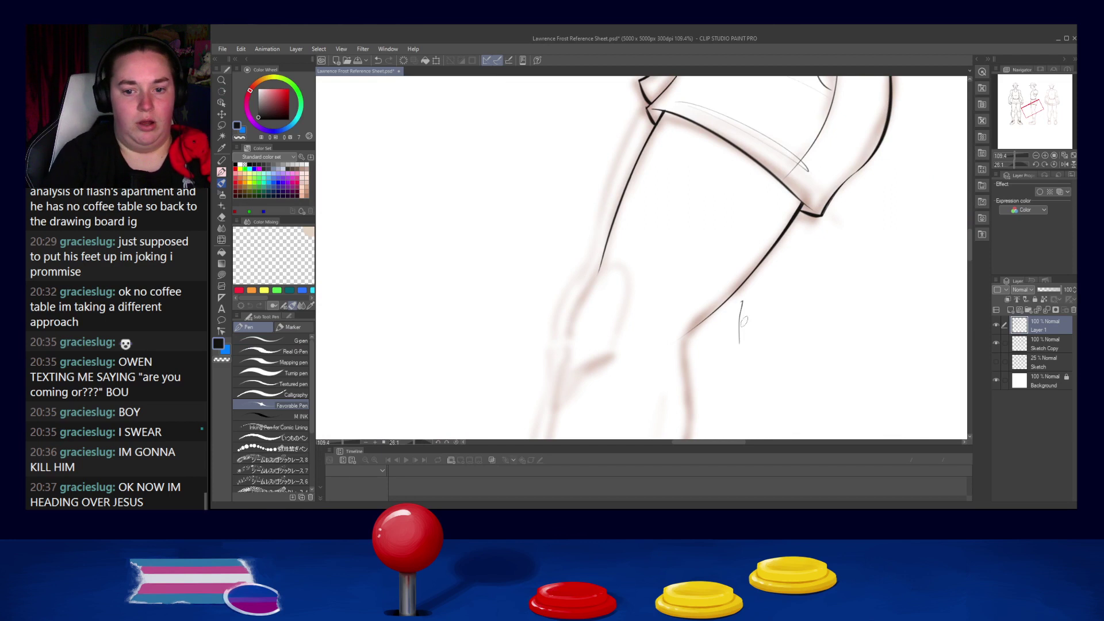
key("space")
left_click_drag(688, 363, 683, 308)
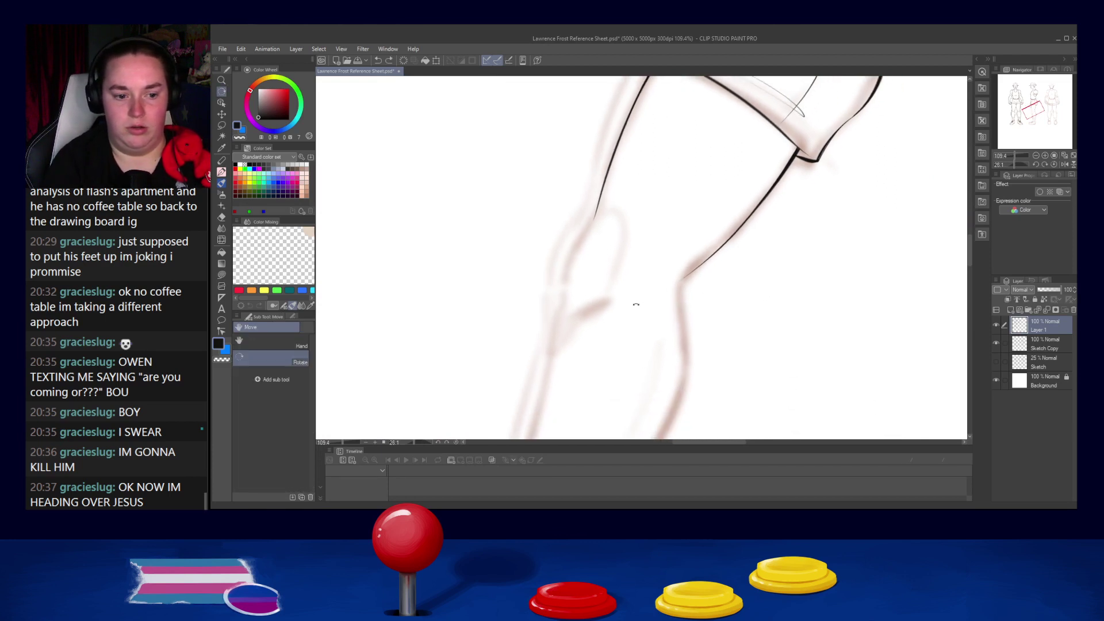
left_click_drag(754, 250, 715, 246)
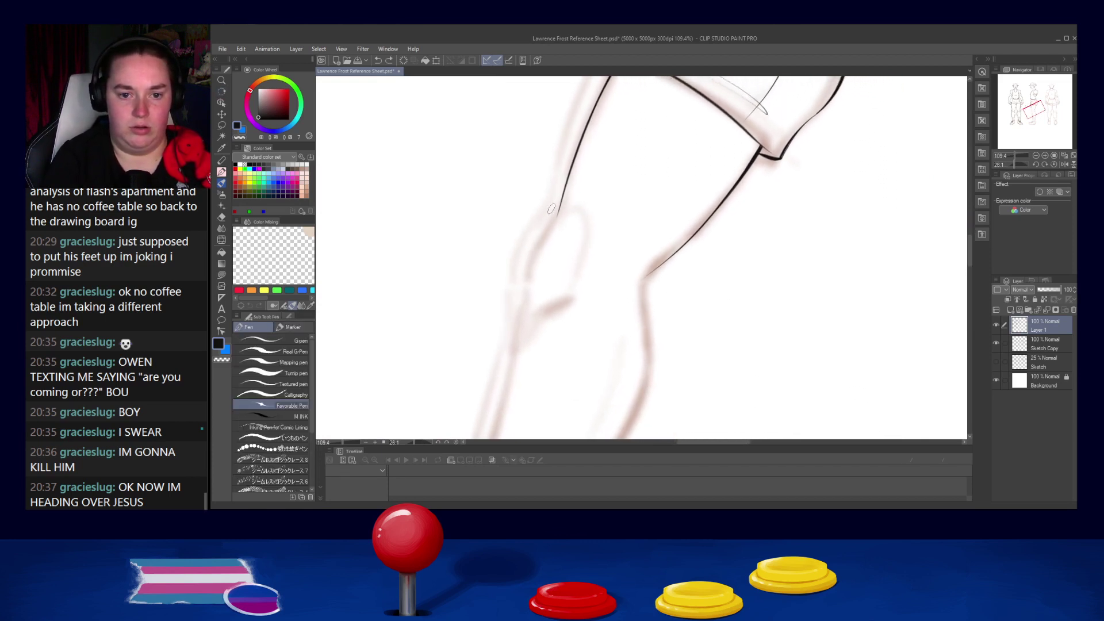
left_click_drag(558, 204, 524, 259)
key("ctrl+z")
mouse_move(557, 212)
left_mouse_down()
mouse_move(524, 266)
mouse_move(537, 245)
mouse_move(519, 315)
left_mouse_up()
key("ctrl+z")
key("ctrl+z")
Step: Ink a short, thick angled crease with thin accent lines below the kneecap
mouse_move(527, 268)
left_mouse_down()
mouse_move(519, 319)
mouse_move(574, 299)
left_mouse_up()
key("ctrl+z")
key("ctrl+z")
key("ctrl+z")
left_click_drag(541, 313, 523, 335)
key("ctrl+z")
mouse_move(524, 339)
left_mouse_down()
mouse_move(514, 352)
mouse_move(542, 314)
left_mouse_up()
Step: Thicken and smooth the contour where the front of the thigh meets the kneecap
left_click_drag(560, 213, 551, 222)
key("ctrl+z")
key("ctrl+z")
left_click_drag(597, 378, 515, 285)
left_click_drag(651, 180, 622, 216)
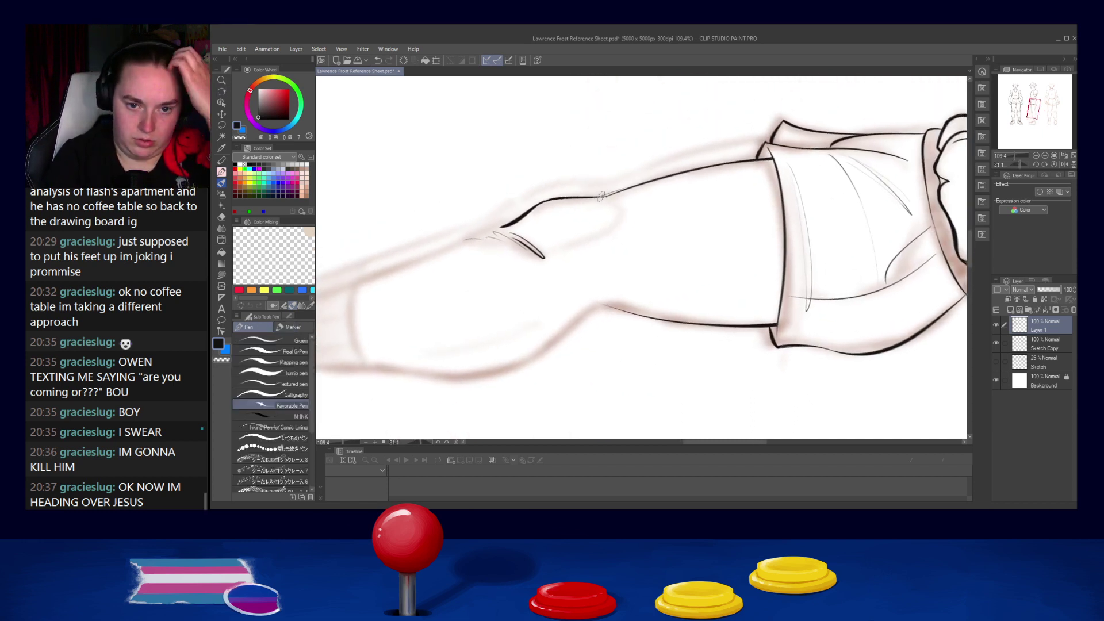
key("ctrl+z")
left_click_drag(602, 196, 644, 183)
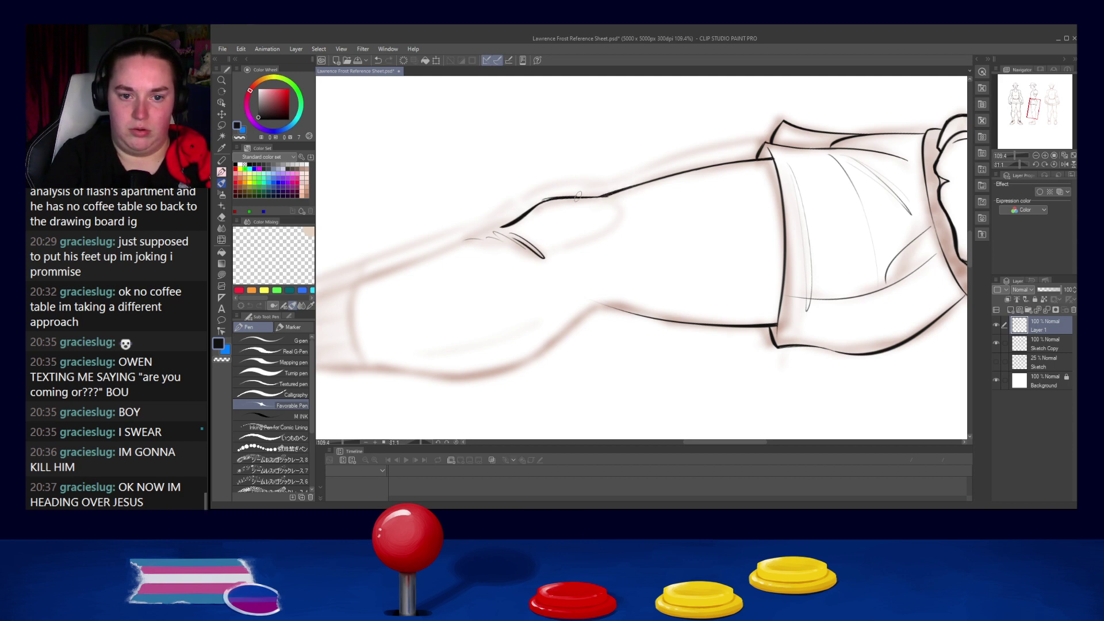
Step: Add a thin inner kneecap line sweeping from the end of the thigh line toward the crease below the knee
mouse_move(558, 199)
left_mouse_down()
mouse_move(612, 194)
mouse_move(585, 238)
left_mouse_up()
key("ctrl+z")
mouse_move(610, 197)
left_mouse_down()
mouse_move(622, 198)
mouse_move(566, 244)
mouse_move(579, 236)
left_mouse_up()
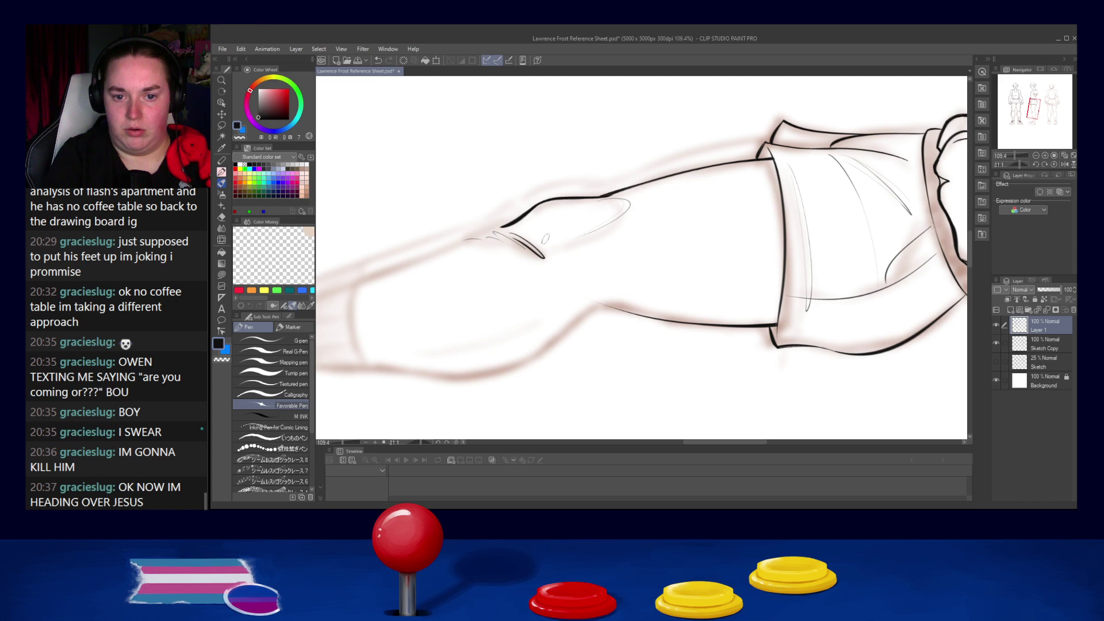
left_click_drag(598, 196, 546, 239)
key("ctrl+z")
key("ctrl+z")
mouse_move(604, 197)
left_mouse_down()
mouse_move(591, 249)
mouse_move(580, 233)
mouse_move(626, 196)
mouse_move(549, 251)
left_mouse_up()
key("ctrl+z")
key("ctrl+z")
key("ctrl+z")
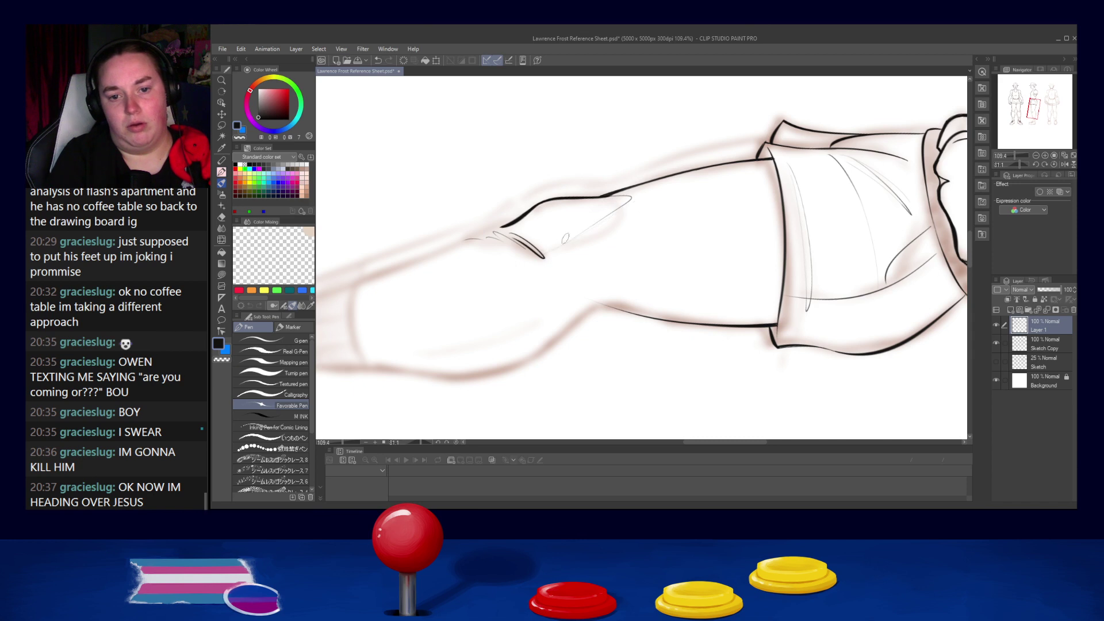
Step: Ink the shin contour of the near leg from below the knee down toward the sock
left_click_drag(444, 279, 546, 264)
key("ctrl+z")
left_click_drag(605, 213, 453, 266)
left_click_drag(562, 228, 436, 269)
key("ctrl+z")
mouse_move(605, 214)
left_mouse_down()
mouse_move(467, 254)
mouse_move(549, 235)
left_mouse_up()
key("ctrl+z")
left_click_drag(613, 209, 550, 232)
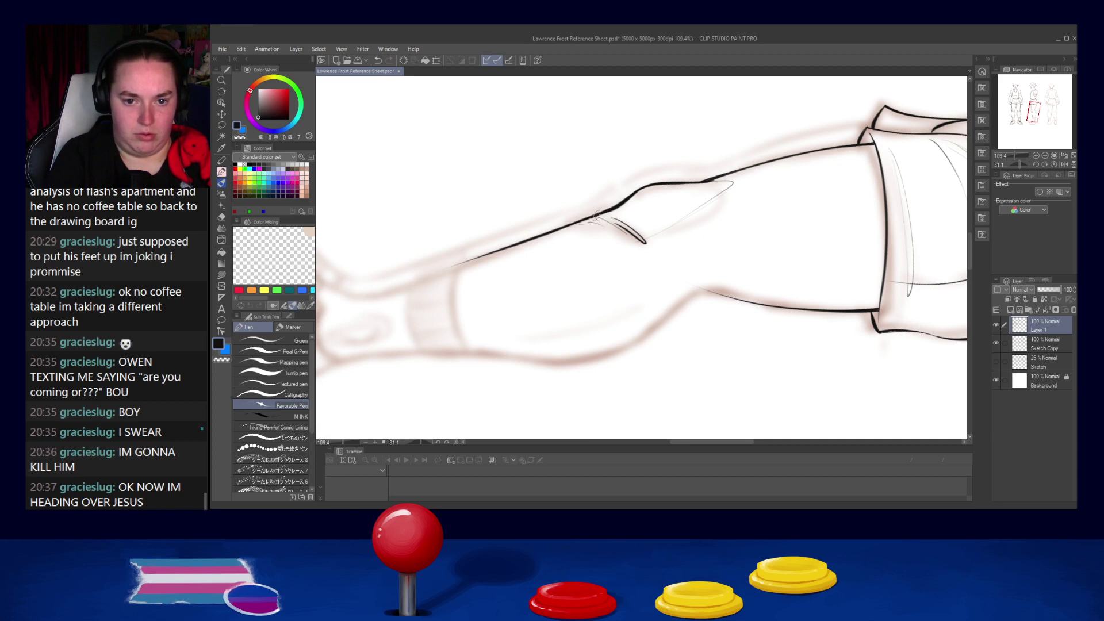
Step: Thicken the shin line of the near leg with repeated strokes from the knee toward the sock
left_click_drag(414, 302, 515, 276)
left_click_drag(671, 200, 460, 276)
key("ctrl+z")
left_click_drag(667, 202, 460, 265)
key("ctrl+z")
key("ctrl+z")
mouse_move(677, 197)
left_mouse_down()
mouse_move(464, 272)
mouse_move(592, 228)
mouse_move(443, 264)
mouse_move(629, 212)
mouse_move(437, 269)
mouse_move(689, 201)
mouse_move(440, 274)
left_mouse_up()
key("ctrl+z")
key("ctrl+z")
key("ctrl+z")
key("ctrl+z")
key("ctrl+z")
mouse_move(674, 197)
left_mouse_down()
mouse_move(449, 268)
mouse_move(661, 203)
left_mouse_up()
key("ctrl+z")
key("ctrl+z")
left_click_drag(562, 240, 680, 197)
key("ctrl+z")
left_click_drag(578, 236, 715, 185)
key("ctrl+z")
key("ctrl+z")
key("ctrl+z")
key("ctrl+z")
mouse_move(639, 212)
left_mouse_down()
mouse_move(705, 187)
mouse_move(526, 251)
left_mouse_up()
key("ctrl+z")
key("ctrl+z")
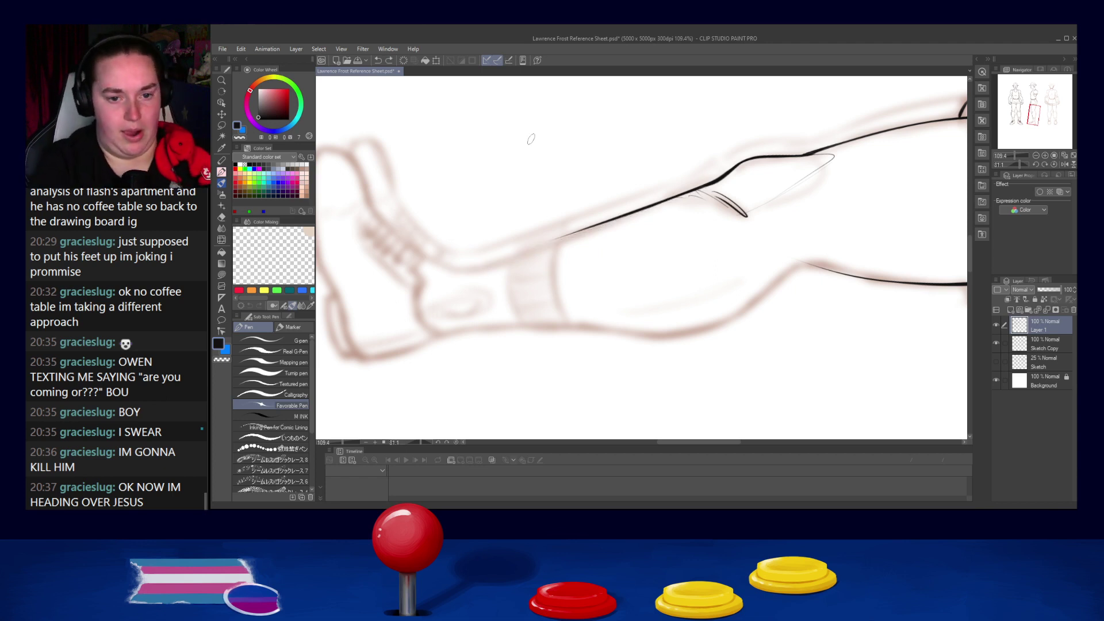
Step: Reset the canvas rotation and review the front, side and back figures from hats to shoes
left_click_drag(591, 287, 631, 163)
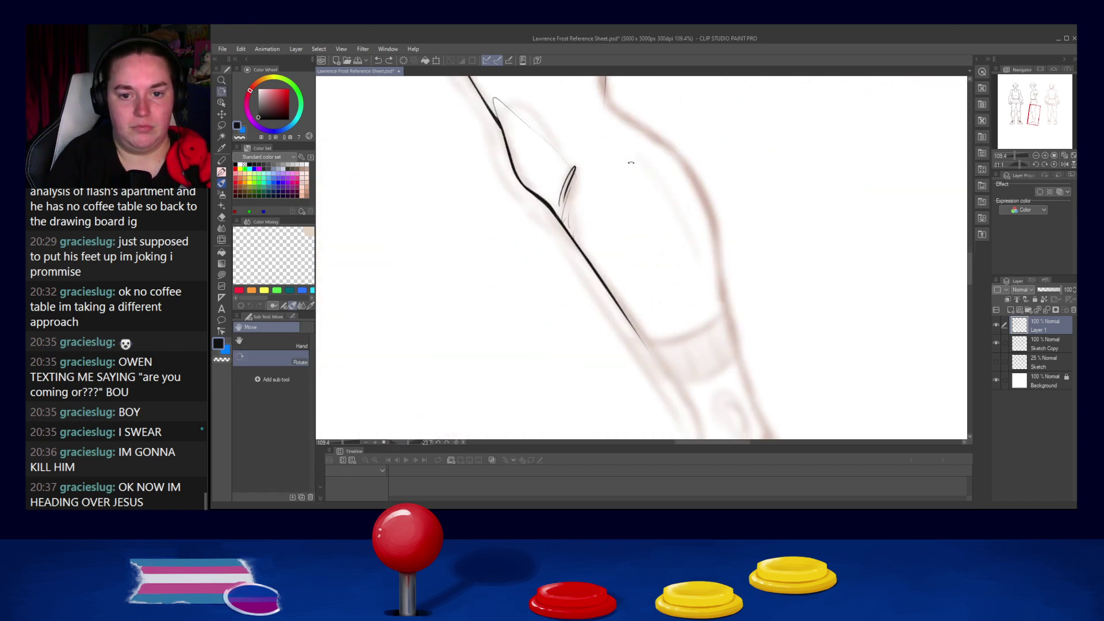
left_click_drag(456, 446, 456, 445)
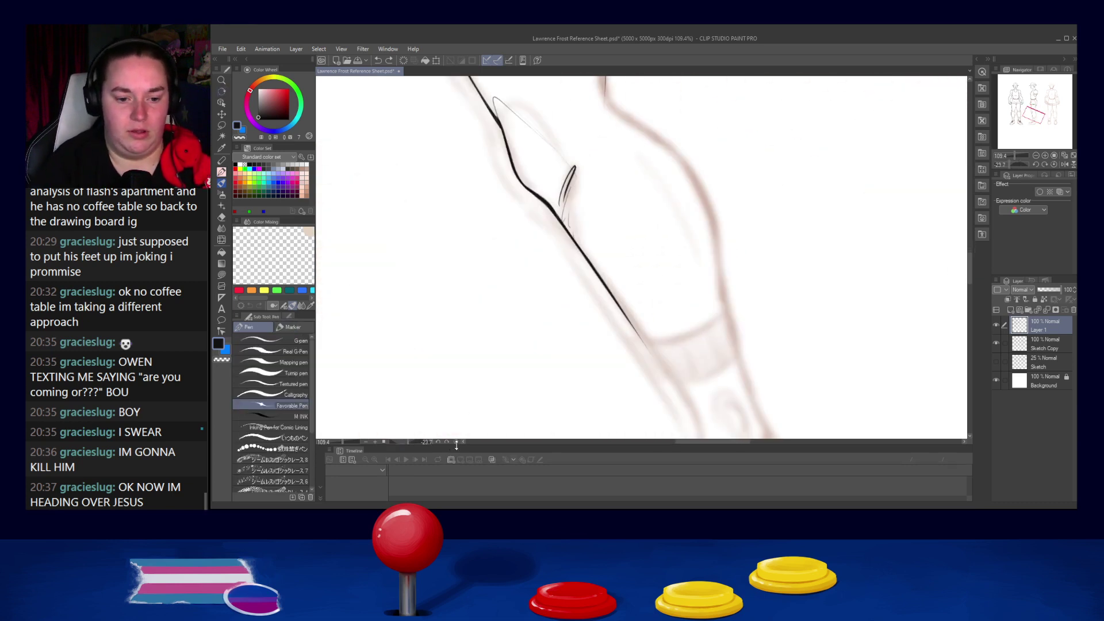
left_click(457, 441)
scroll(593, 290, "down", 5)
left_click_drag(822, 167, 697, 376)
left_click_drag(648, 289, 775, 309)
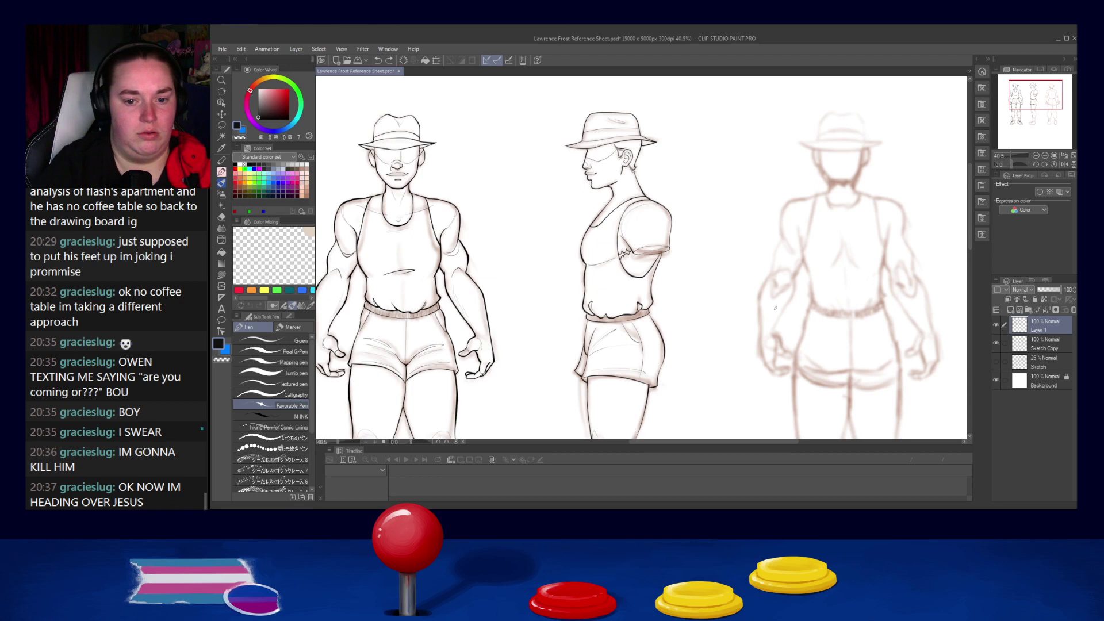
scroll(775, 308, "down", 5)
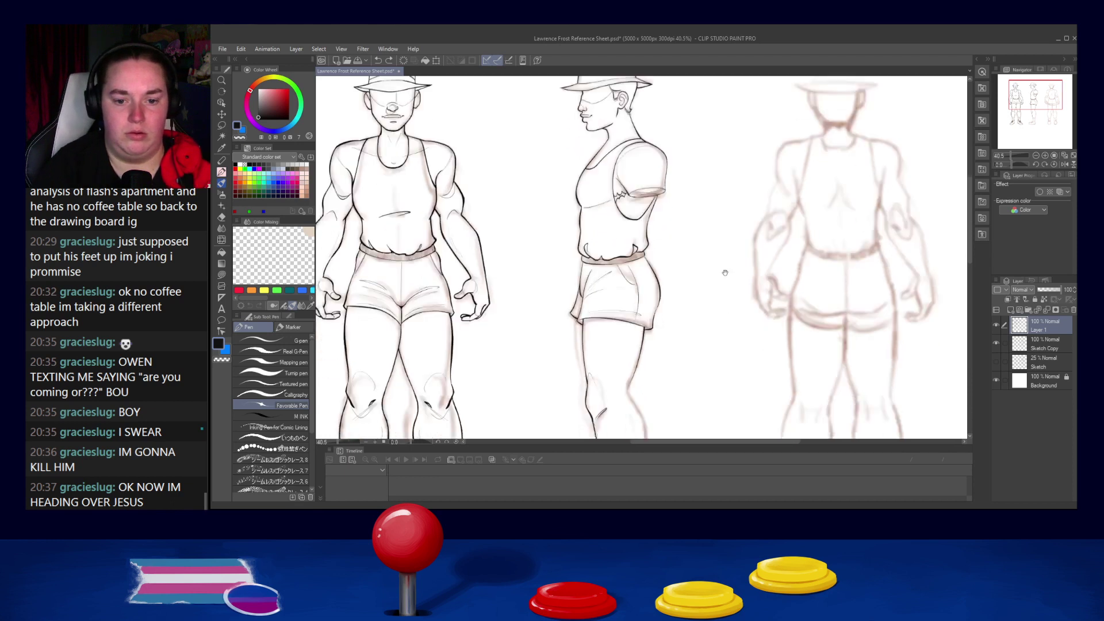
scroll(683, 220, "up", 1)
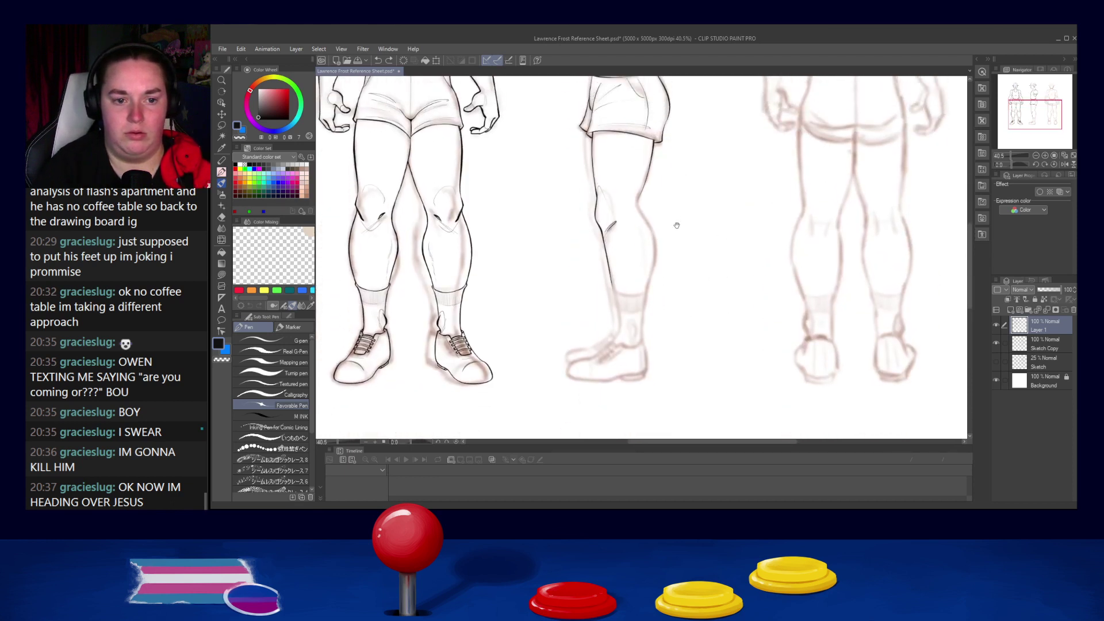
scroll(683, 220, "up", 3)
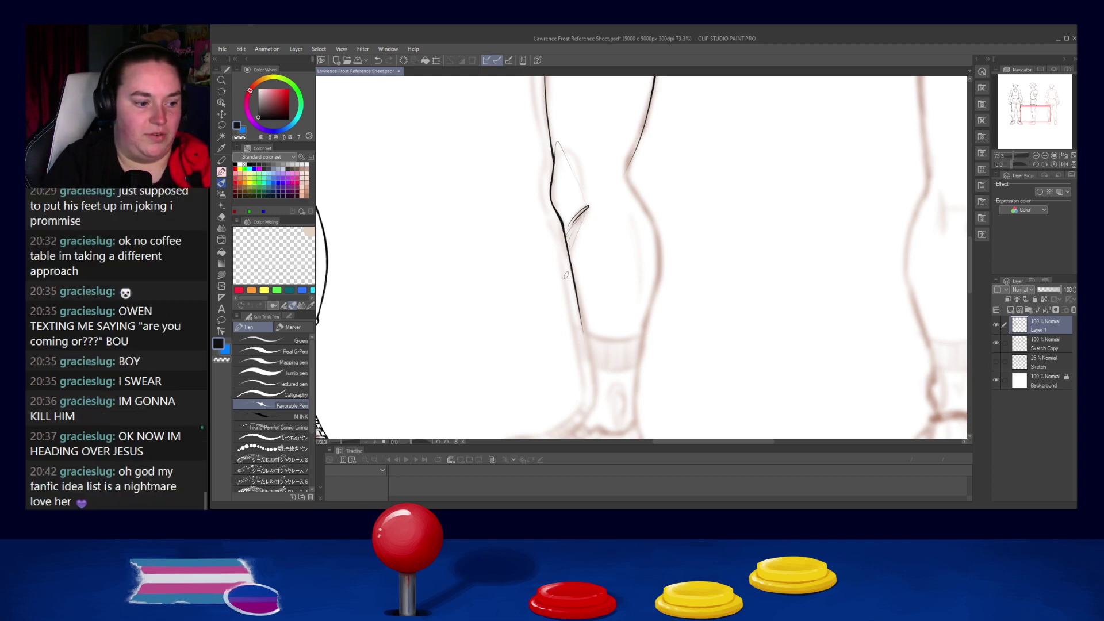
Step: Ink the inward curve at the back of the near knee, continuing from the thigh line
mouse_move(630, 349)
left_mouse_down()
mouse_move(596, 307)
mouse_move(595, 372)
left_mouse_up()
left_click_drag(597, 176, 605, 215)
key("ctrl+z")
key("ctrl+z")
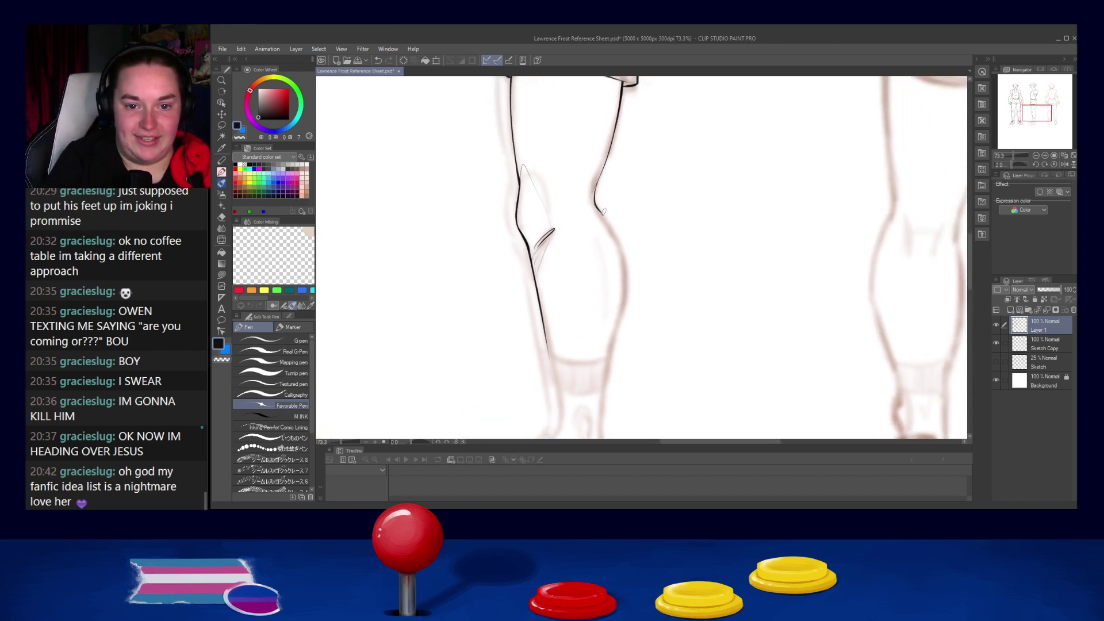
Step: Ink the rounded back contour of the calf from behind the knee down toward the sock
left_click_drag(597, 208, 627, 300)
key("ctrl+z")
key("ctrl+z")
left_click_drag(599, 209, 629, 308)
key("ctrl+z")
left_click_drag(600, 214, 621, 319)
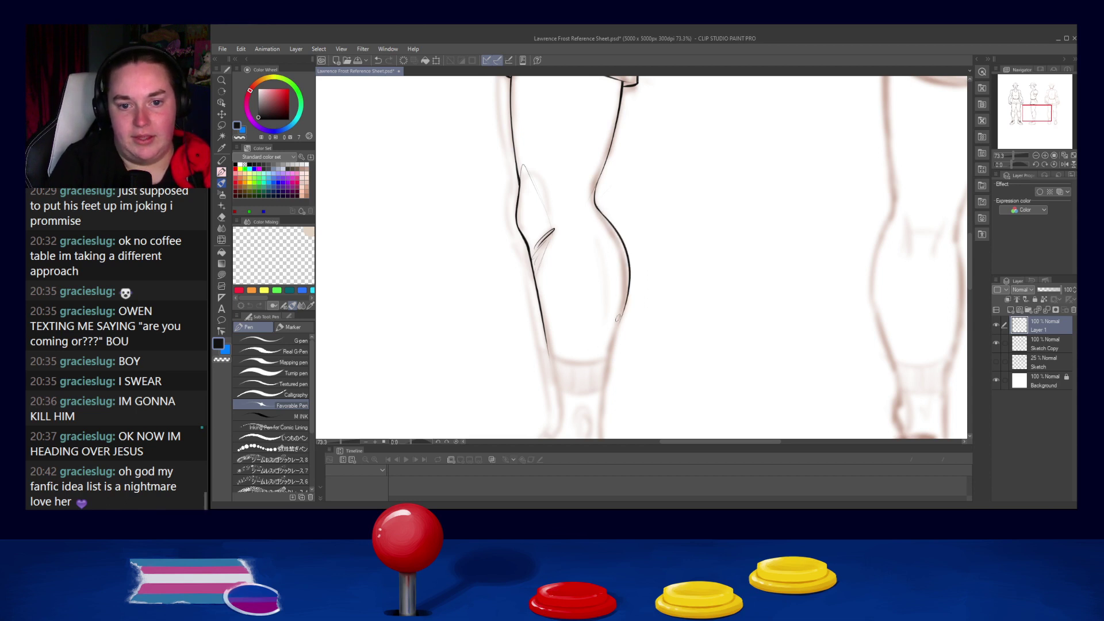
Step: Refine the join between the back of the knee and the upper calf line
mouse_move(598, 209)
left_mouse_down()
mouse_move(615, 227)
mouse_move(629, 281)
left_mouse_up()
key("ctrl+z")
mouse_move(596, 210)
left_mouse_down()
mouse_move(632, 273)
mouse_move(628, 251)
left_mouse_up()
key("ctrl+z")
key("ctrl+z")
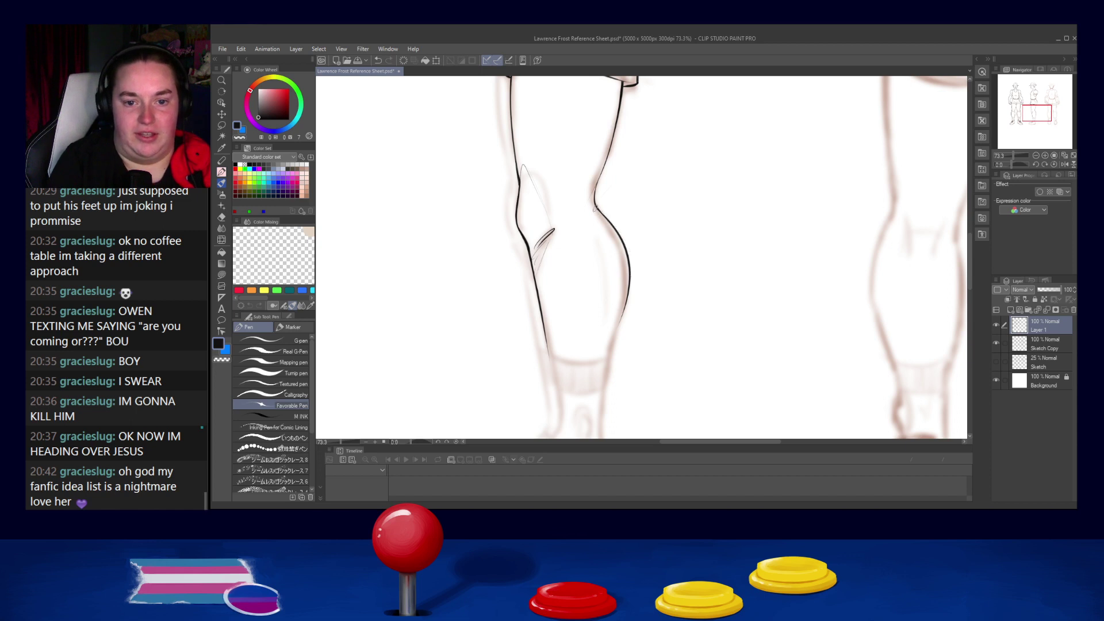
left_click_drag(598, 208, 606, 219)
key("ctrl+z")
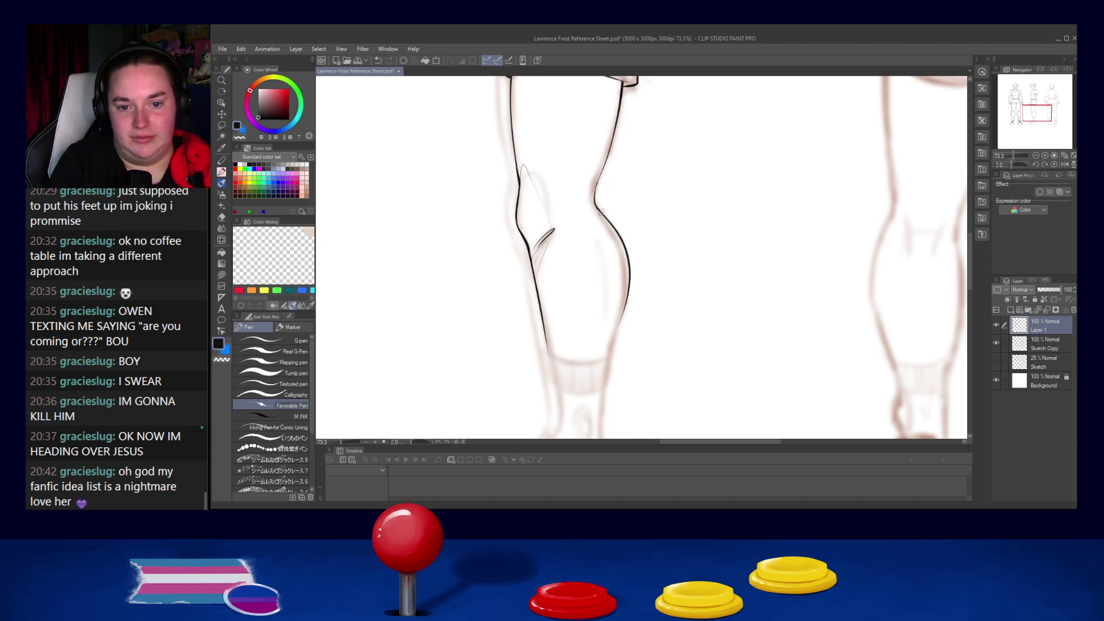
left_click_drag(662, 164, 798, 191)
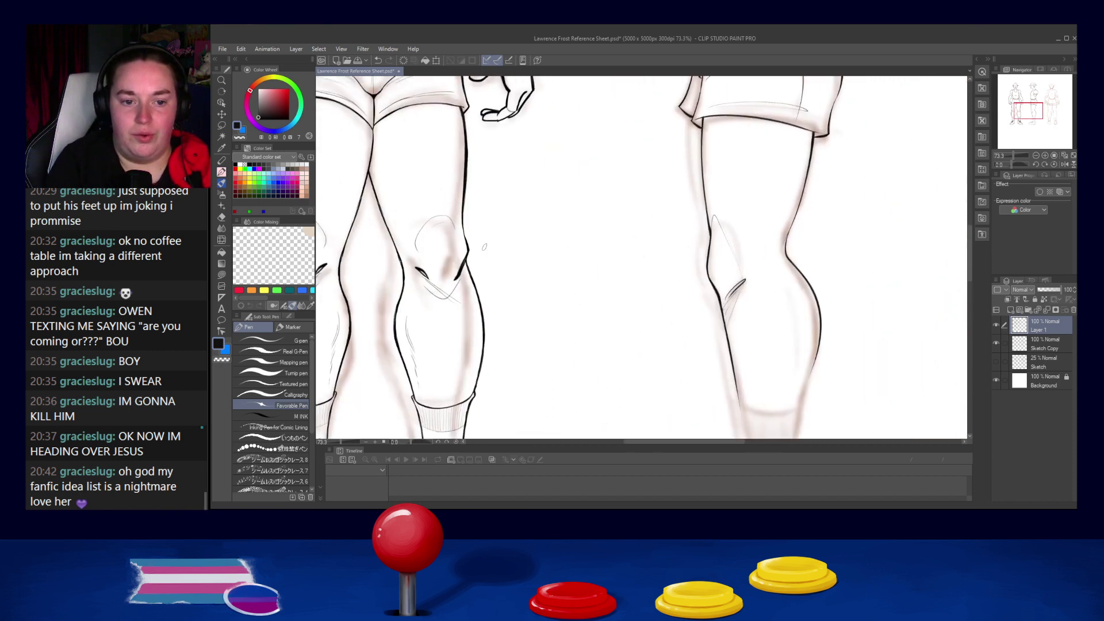
Step: Undo the stroke behind the side-view kneecap and rework the contour where the front of the knee meets the shin
mouse_move(750, 330)
left_mouse_down()
mouse_move(774, 272)
mouse_move(761, 264)
left_mouse_up()
key("ctrl+z")
key("ctrl+z")
key("ctrl+z")
key("ctrl+z")
key("ctrl+z")
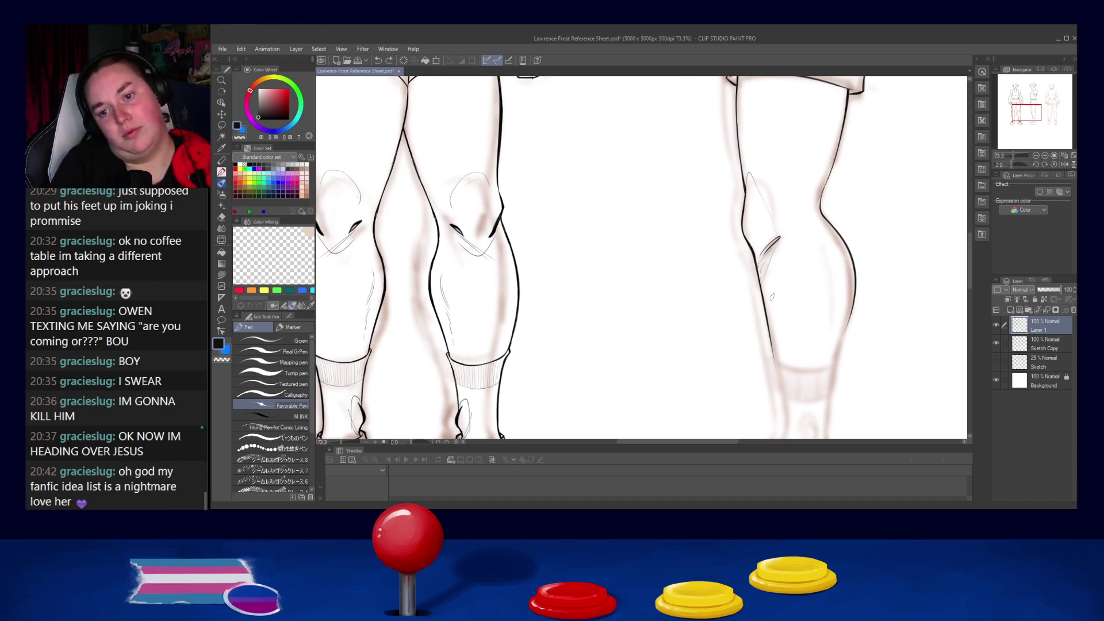
left_click_drag(842, 319, 738, 243)
mouse_move(656, 187)
left_mouse_down()
mouse_move(668, 274)
mouse_move(674, 248)
mouse_move(667, 231)
mouse_move(665, 277)
left_mouse_up()
left_click_drag(642, 167, 664, 236)
key("ctrl+z")
key("ctrl+z")
key("ctrl+z")
left_click_drag(646, 172, 673, 299)
key("ctrl+z")
left_click_drag(647, 175, 680, 312)
key("ctrl+z")
Step: Thicken the upper part of the front shin line below the near knee in the side view
key("shift+space")
mouse_move(641, 201)
left_mouse_down()
mouse_move(668, 208)
mouse_move(695, 244)
mouse_move(597, 301)
left_mouse_up()
key("ctrl+z")
left_click_drag(722, 246, 609, 298)
key("ctrl+z")
left_click_drag(725, 244, 573, 311)
key("ctrl+z")
left_click_drag(728, 240, 645, 284)
key("ctrl+z")
left_click_drag(728, 239, 653, 279)
key("ctrl+z")
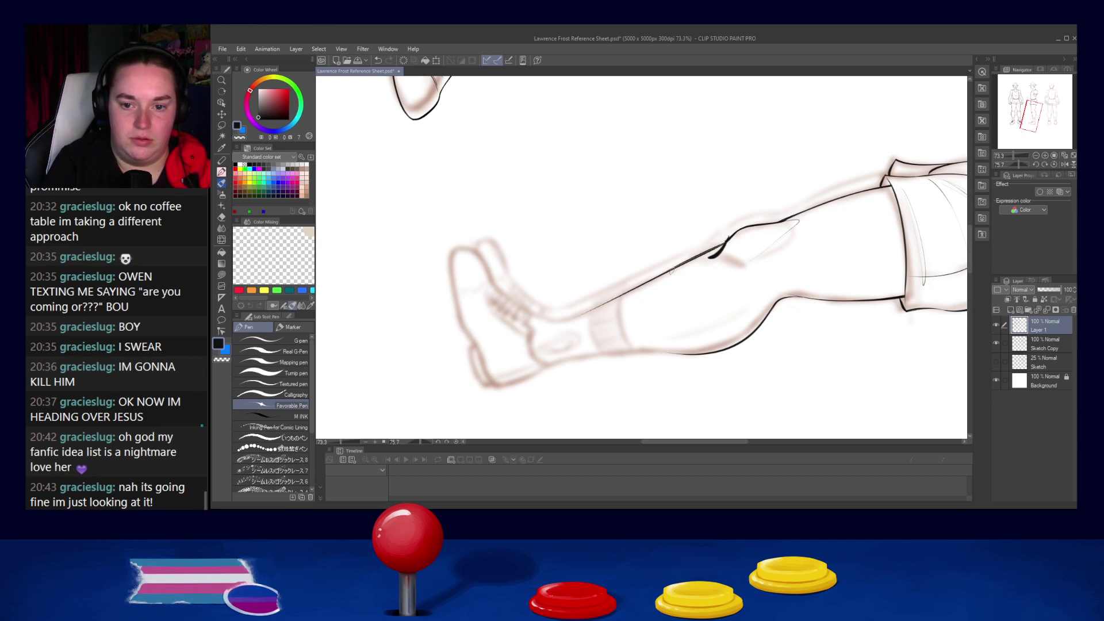
mouse_move(722, 243)
left_mouse_down()
mouse_move(667, 271)
mouse_move(720, 243)
mouse_move(662, 274)
left_mouse_up()
key("ctrl+z")
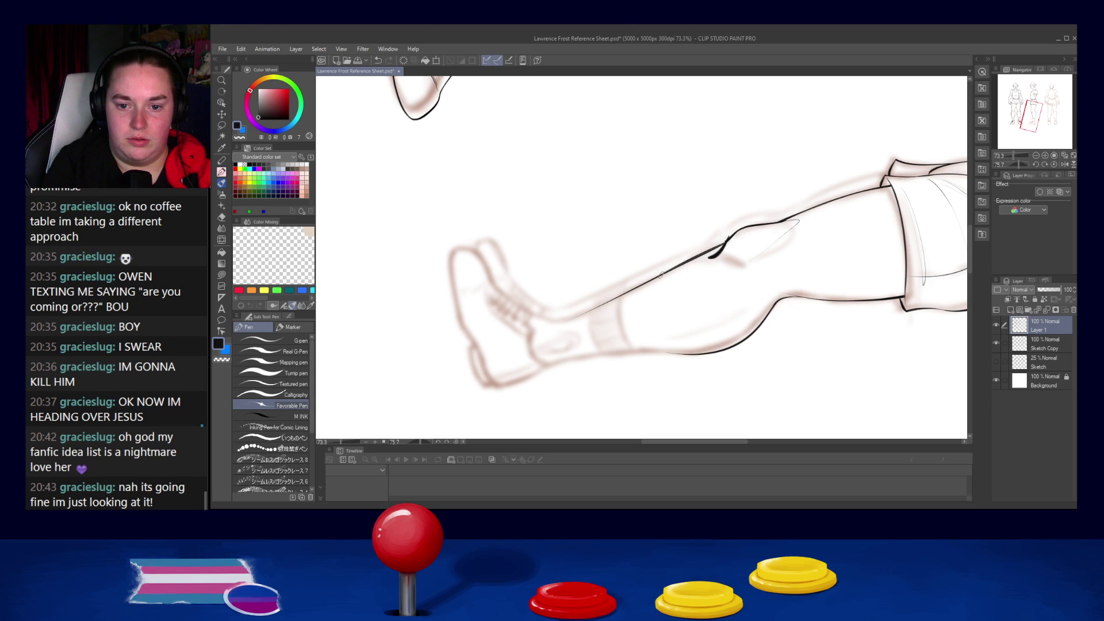
left_click_drag(718, 245, 681, 266)
key("ctrl+z")
key("ctrl+z")
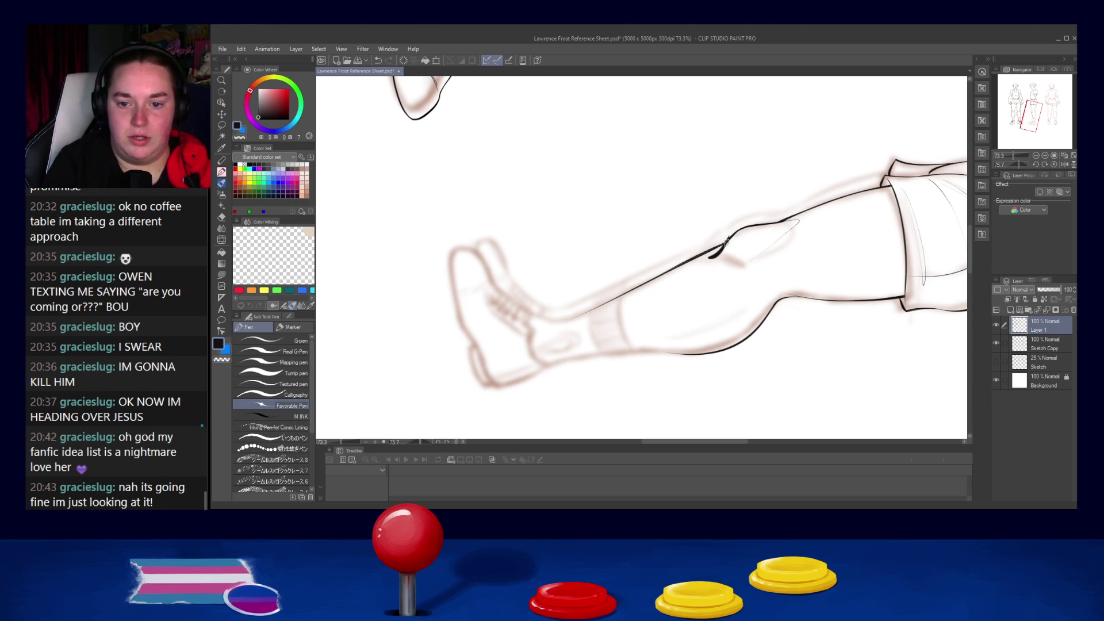
key("ctrl+z")
key("ctrl+z")
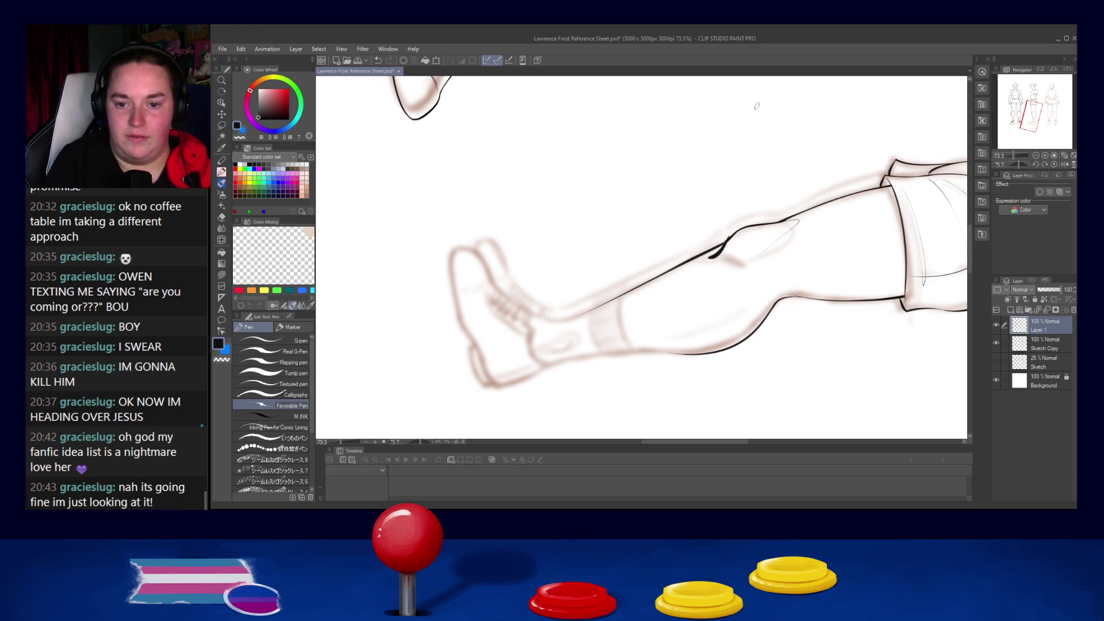
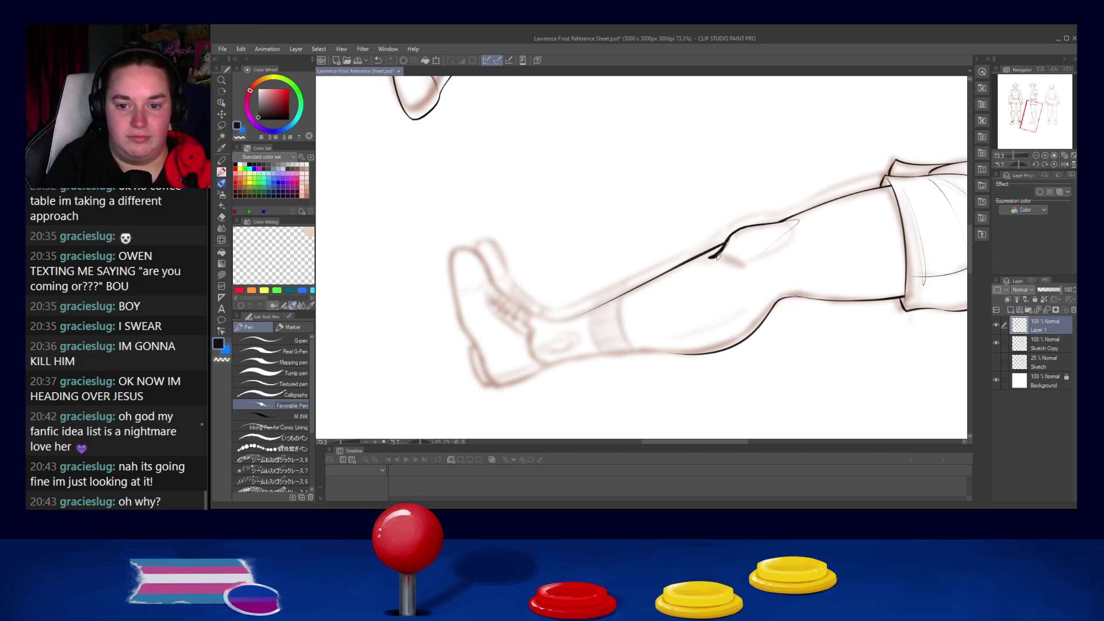
Step: Ink a short crease stroke beside the lower kneecap of the side-view leg
left_click_drag(669, 301, 692, 277)
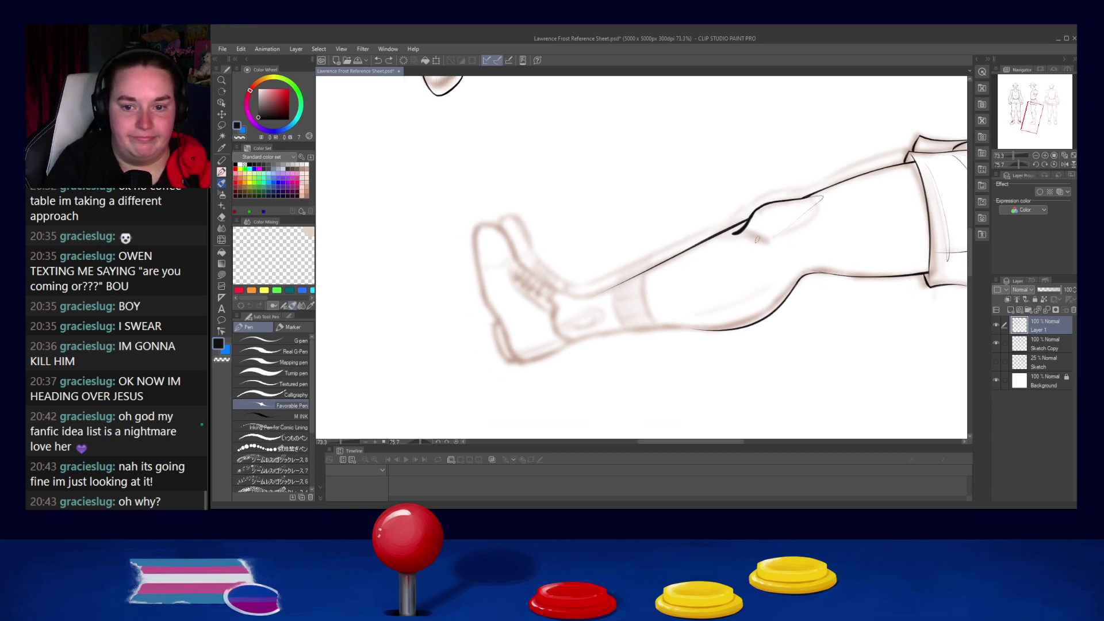
left_click_drag(748, 234, 772, 237)
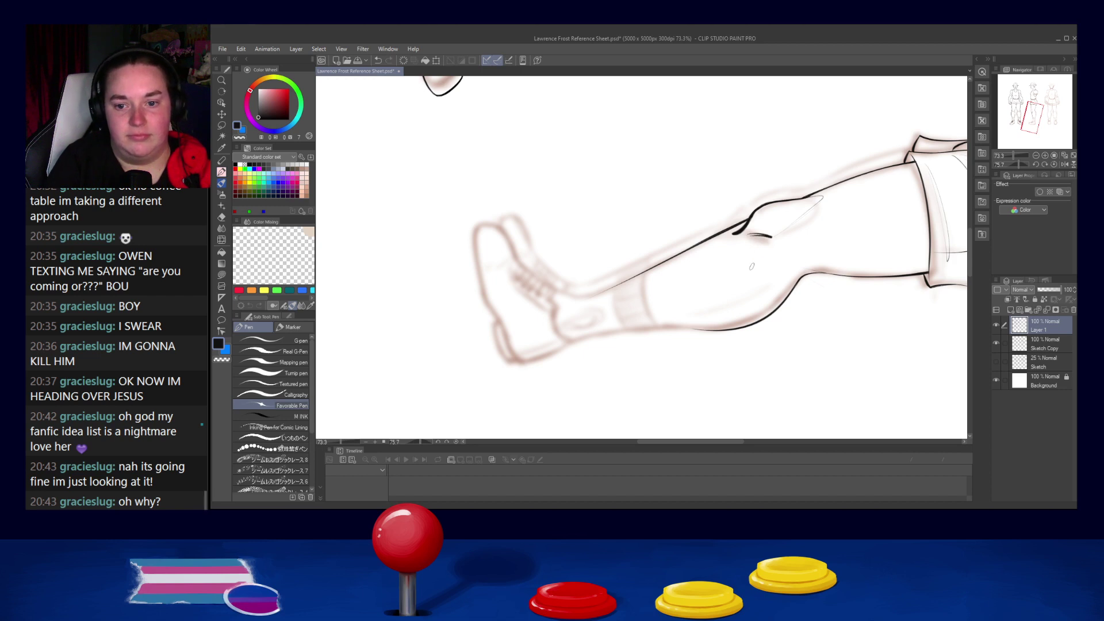
key("t")
left_click(817, 222)
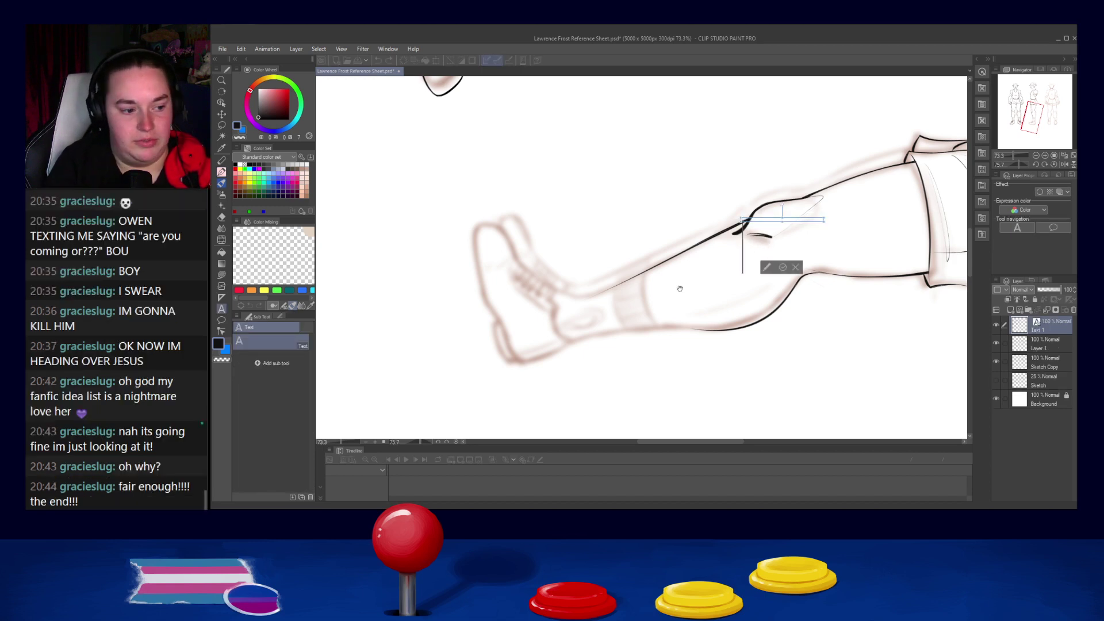
left_click_drag(743, 271, 685, 262)
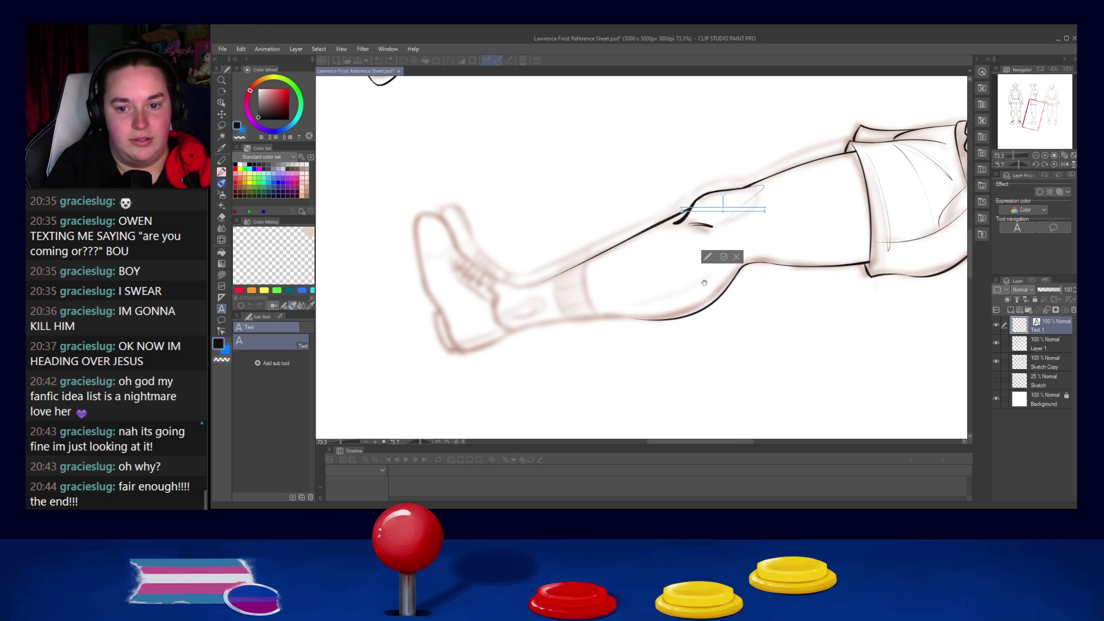
left_click(736, 256)
left_click_drag(723, 264, 633, 192)
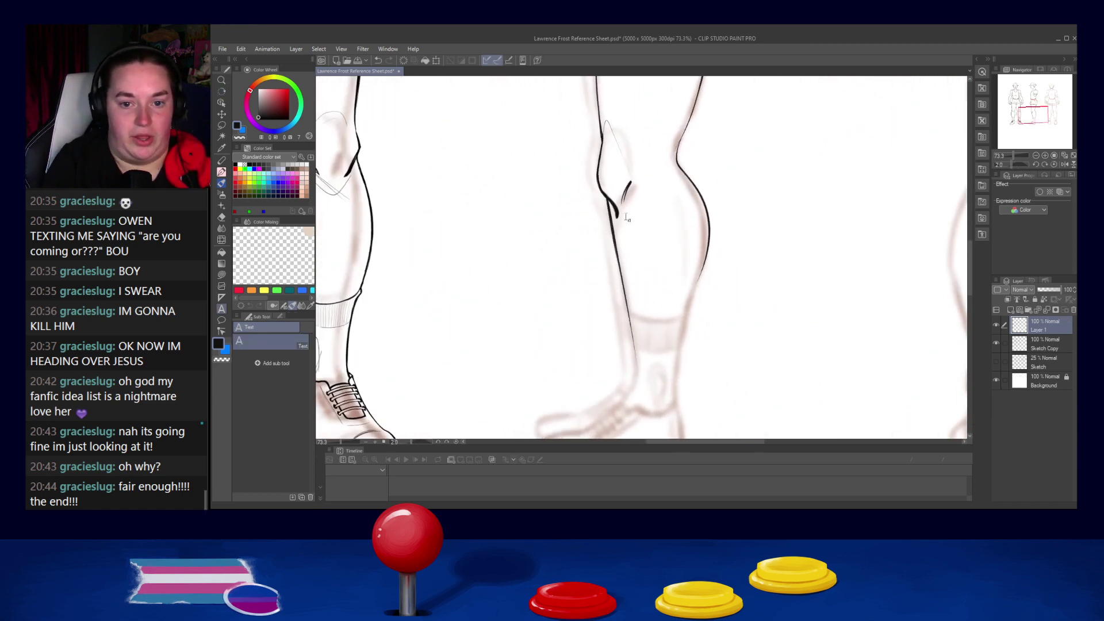
key("p")
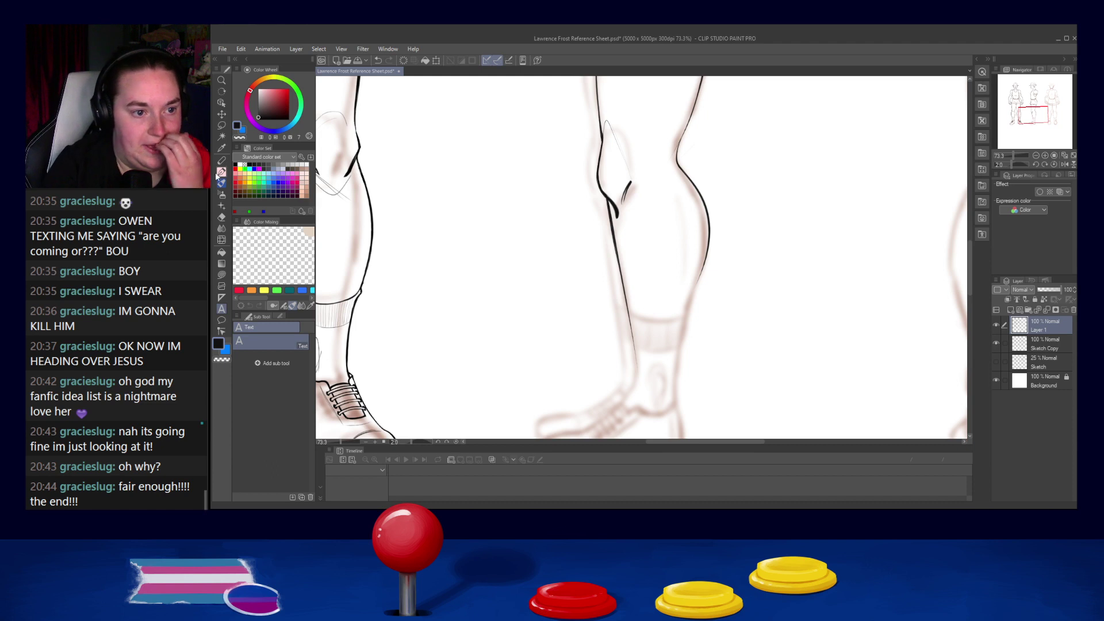
Step: Refine the hooked line under the kneecap where it joins the top of the side-view shin
left_click_drag(630, 196, 614, 237)
key("ctrl+z")
left_click_drag(632, 191, 604, 252)
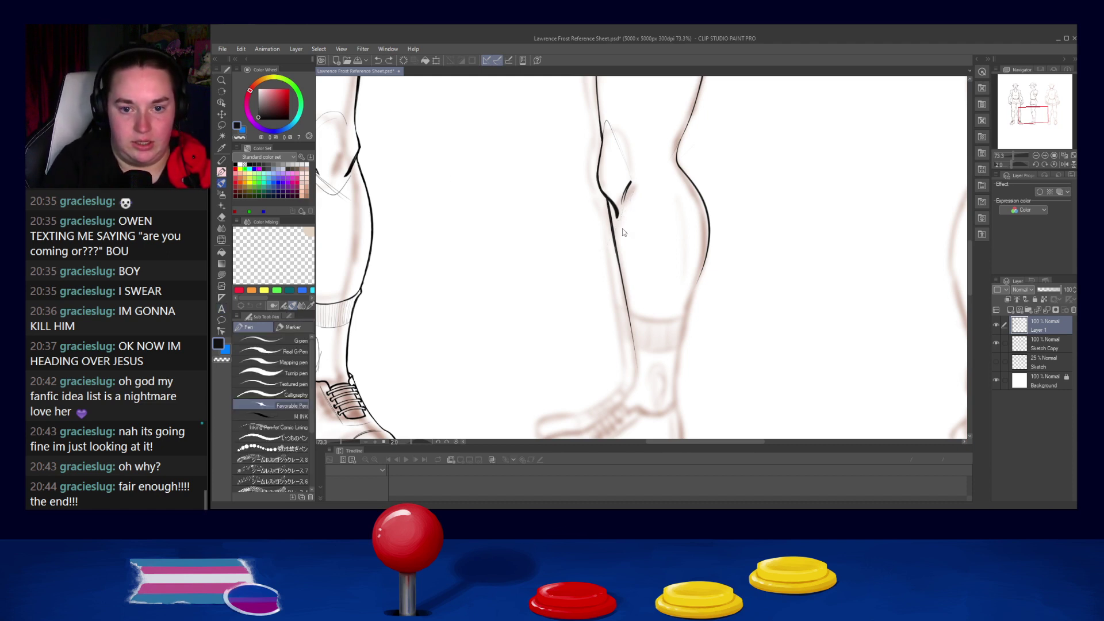
left_click_drag(662, 212, 739, 160)
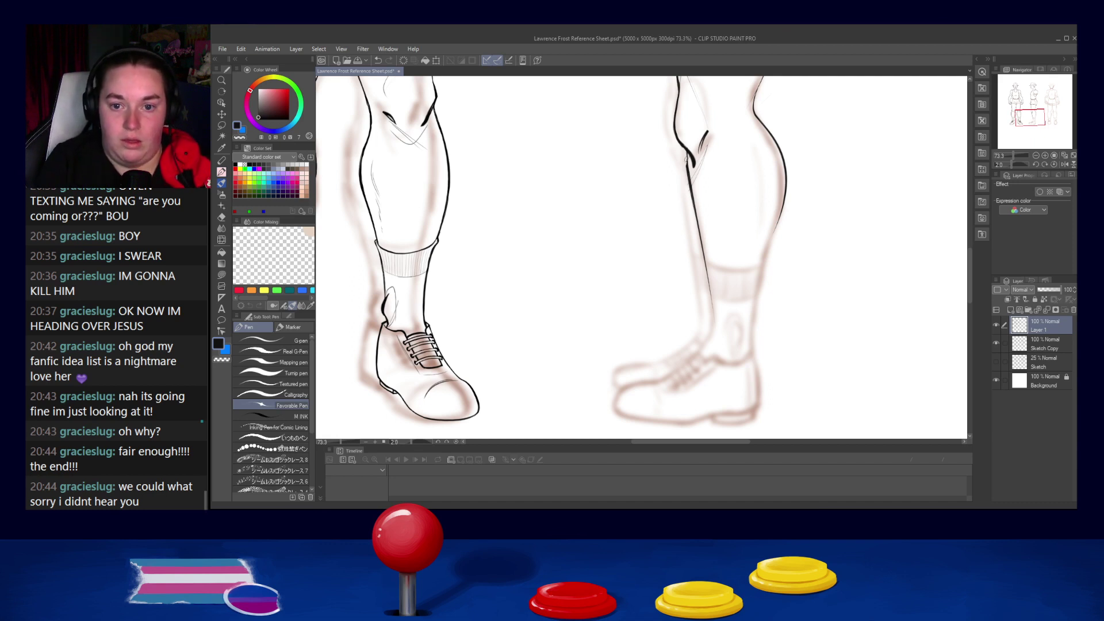
key("ctrl+z")
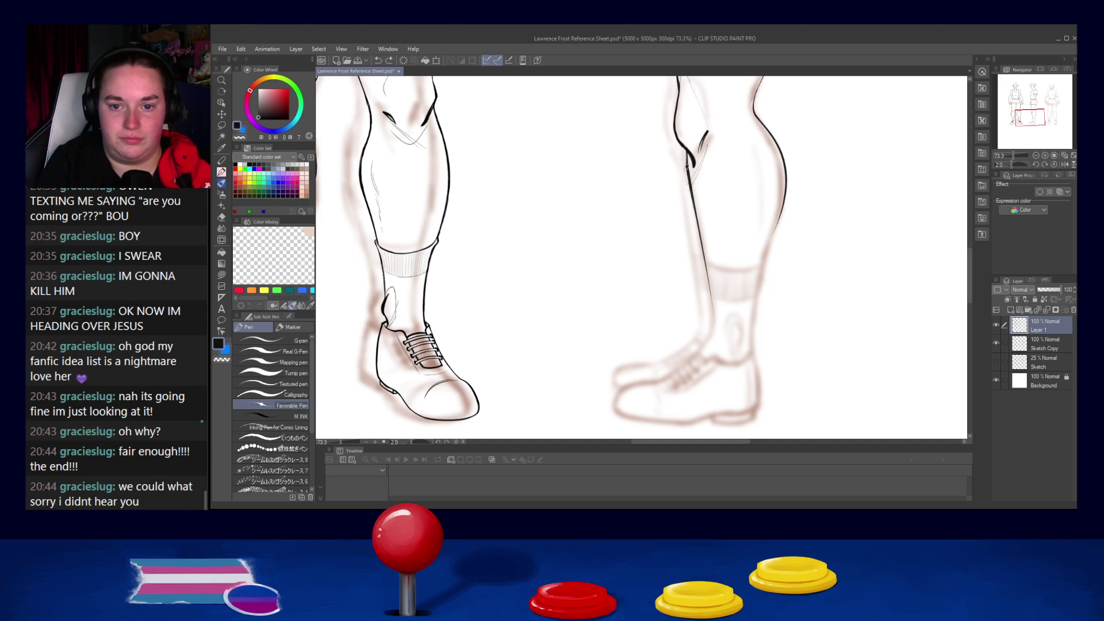
left_click_drag(688, 166, 685, 151)
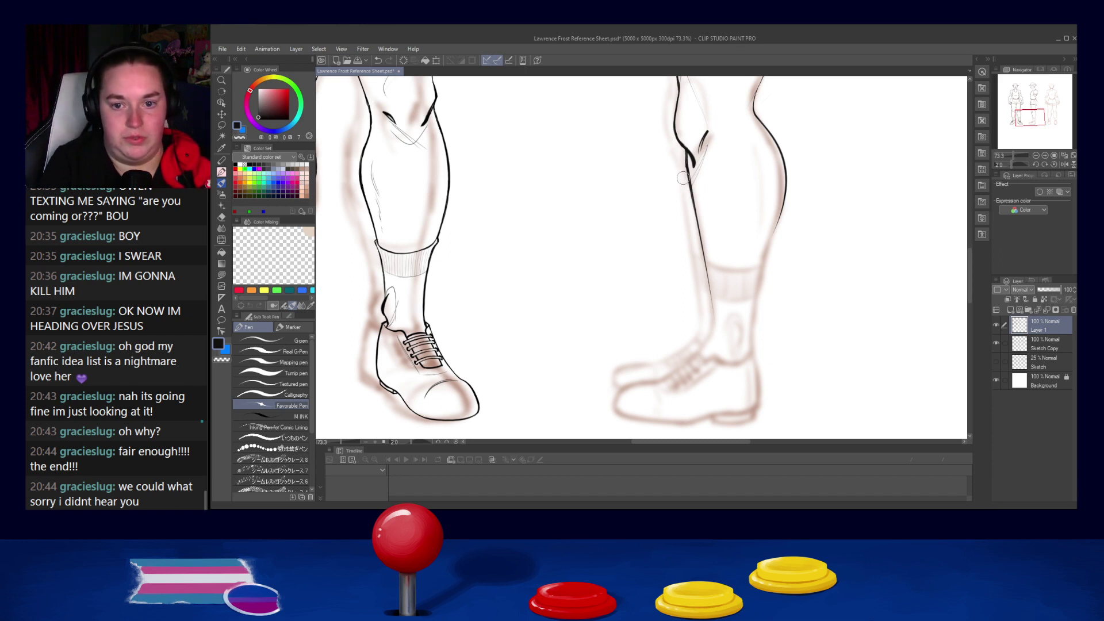
left_click_drag(730, 301, 679, 327)
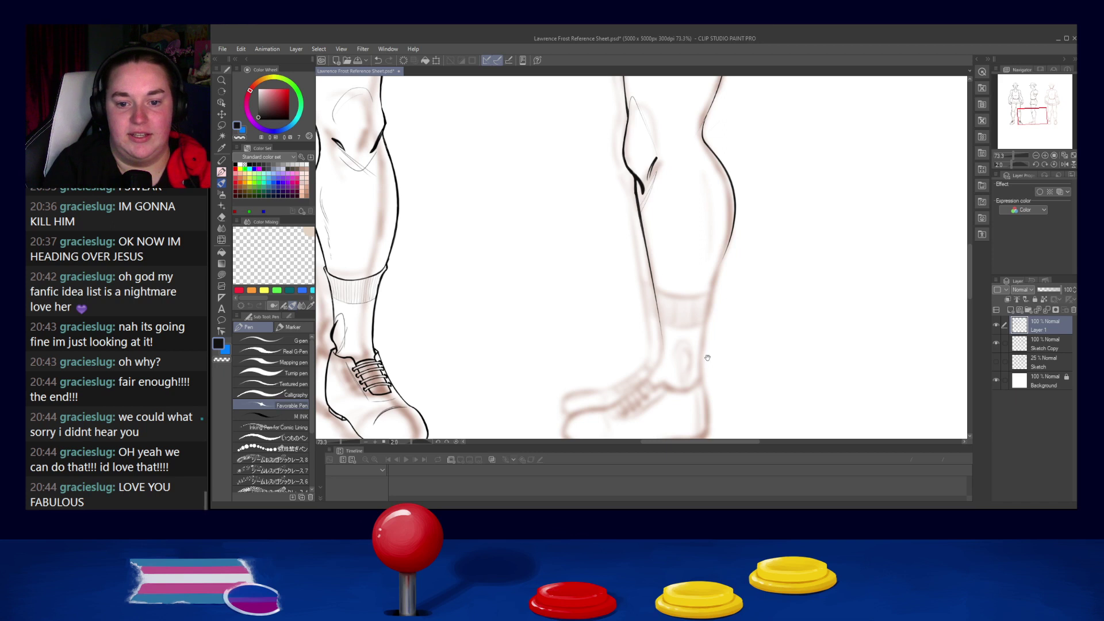
Step: Extend the back contour of the side-view calf down to the top of the sock
left_click_drag(707, 358, 679, 295)
key("ctrl+z")
left_click_drag(707, 185, 692, 274)
key("ctrl+z")
left_click_drag(713, 183, 689, 243)
key("ctrl+z")
key("ctrl+z")
mouse_move(713, 184)
left_mouse_down()
mouse_move(691, 235)
mouse_move(697, 229)
left_mouse_up()
key("ctrl+z")
key("ctrl+z")
left_click_drag(712, 185, 696, 228)
left_click_drag(709, 193, 694, 235)
key("ctrl+z")
mouse_move(712, 186)
left_mouse_down()
mouse_move(691, 250)
mouse_move(700, 220)
left_mouse_up()
key("ctrl+z")
key("ctrl+z")
Step: Thicken and smooth the lower calf line down to the back of the sock cuff
scroll(614, 257, "up", 1)
scroll(723, 209, "up", 2)
left_click_drag(765, 168, 695, 193)
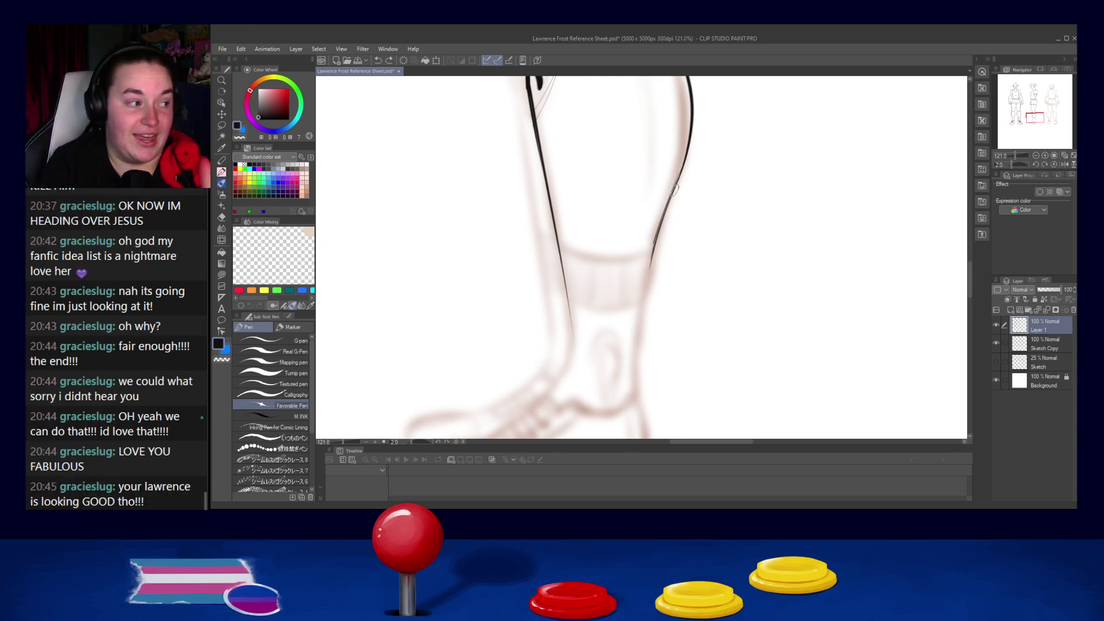
left_click_drag(680, 167, 663, 208)
key("ctrl+z")
key("ctrl+z")
left_click_drag(679, 171, 668, 209)
key("ctrl+z")
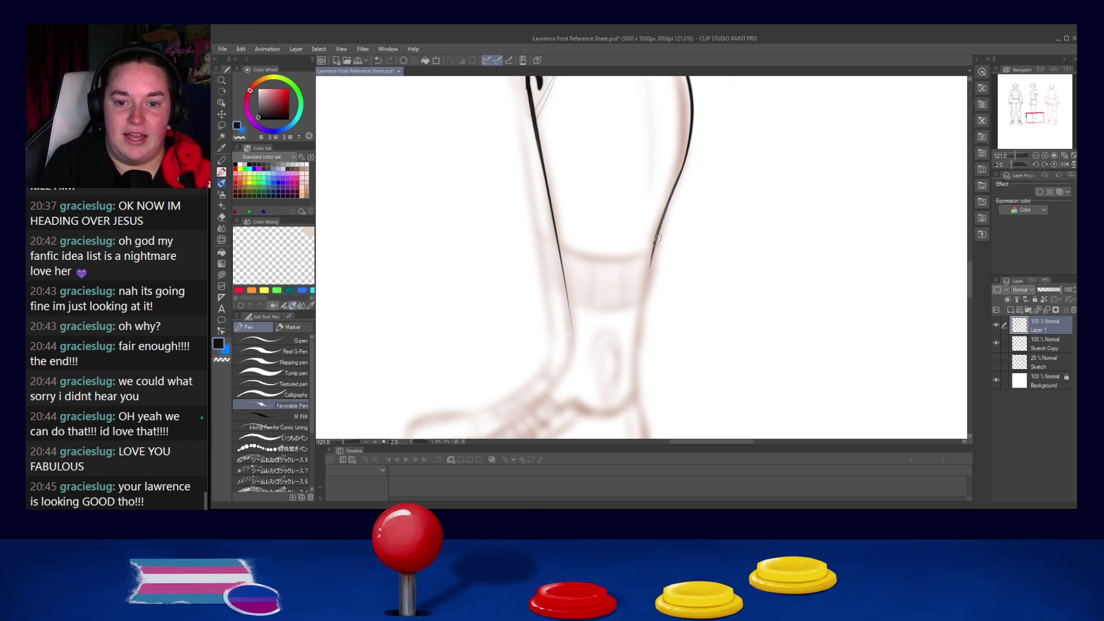
mouse_move(669, 200)
left_mouse_down()
mouse_move(649, 260)
mouse_move(666, 211)
mouse_move(649, 267)
left_mouse_up()
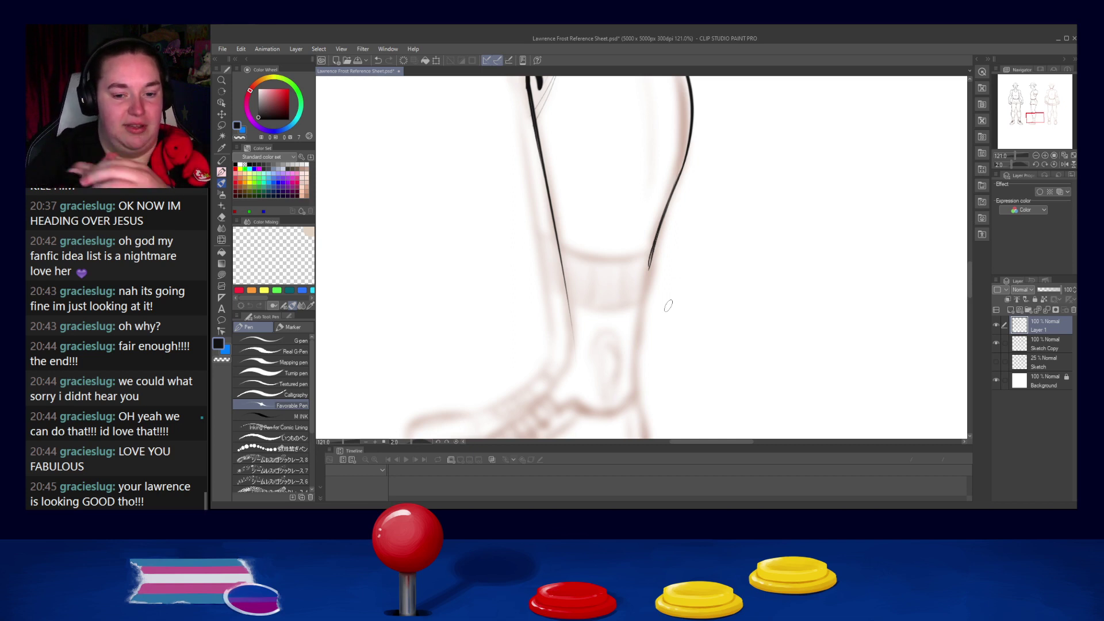
Step: Trim the calf line at the sock cuff and ink the raised front corner of the cuff on the shin line
key("shift+space")
left_click_drag(747, 278, 650, 314)
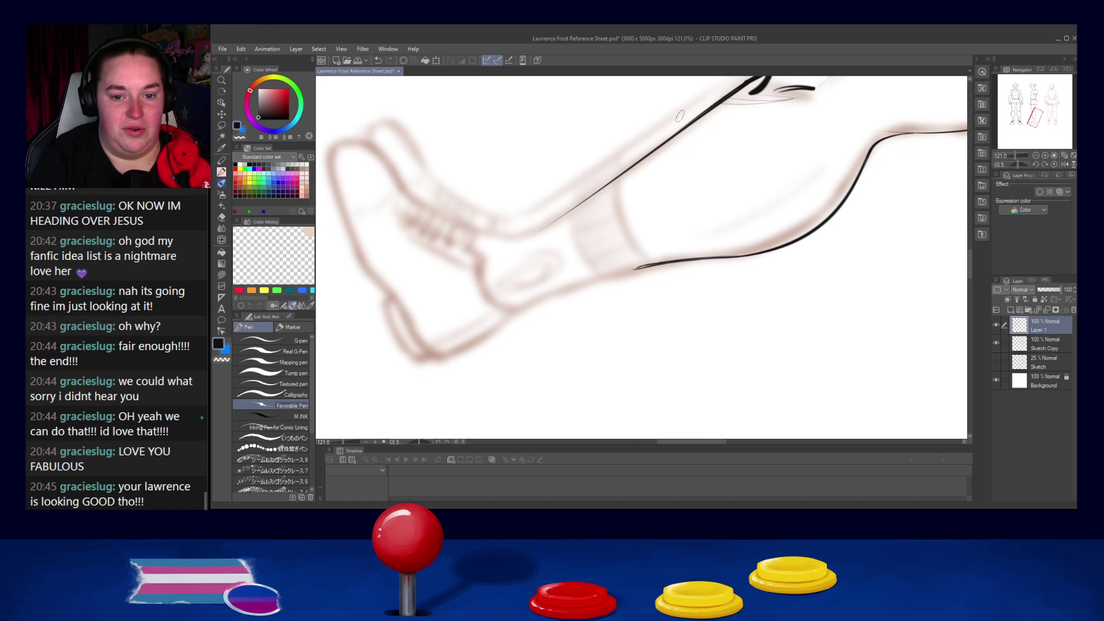
left_click_drag(626, 257, 640, 261)
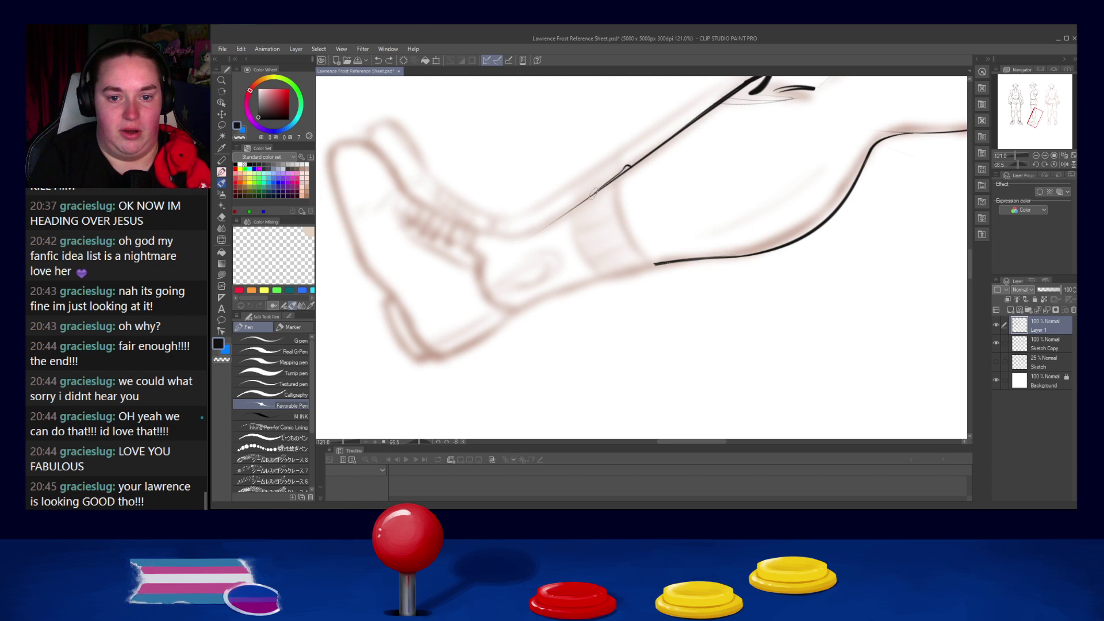
key("ctrl+z")
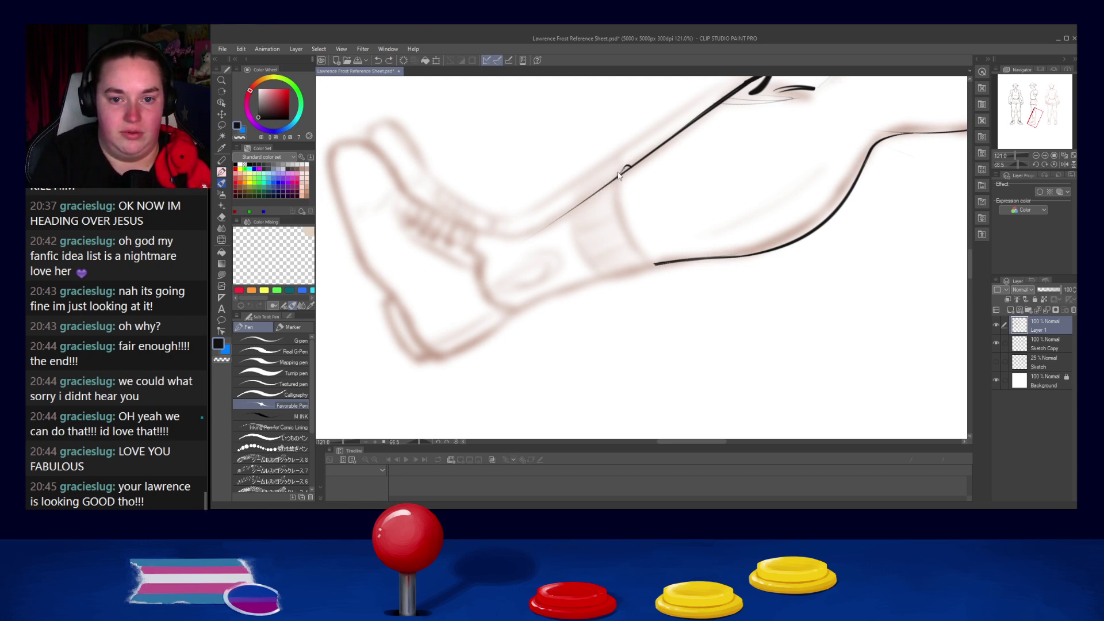
key("ctrl+z")
left_click_drag(607, 183, 622, 166)
key("ctrl+z")
key("ctrl+z")
key("ctrl+z")
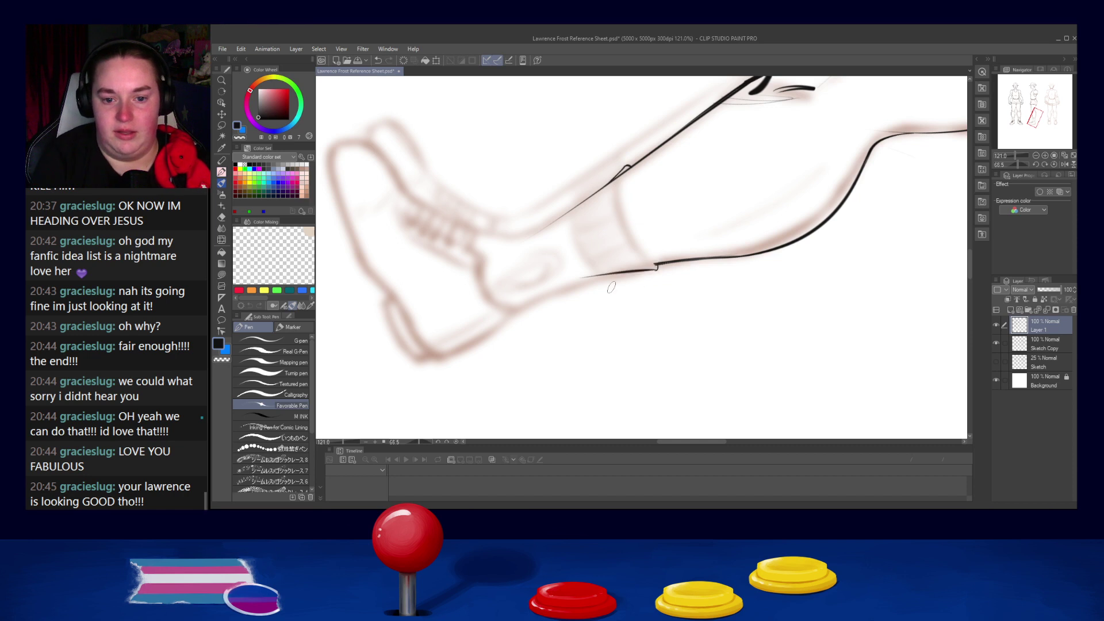
Step: Ink the back edge of the sock as one smooth line between the shoe's heel and the cuff
left_click_drag(517, 310, 608, 280)
key("ctrl+z")
left_click_drag(508, 312, 610, 274)
key("ctrl+z")
left_click_drag(511, 312, 652, 274)
key("ctrl+z")
mouse_move(510, 311)
left_mouse_down()
mouse_move(656, 272)
mouse_move(647, 272)
left_mouse_up()
key("ctrl+z")
key("ctrl+z")
key("ctrl+z")
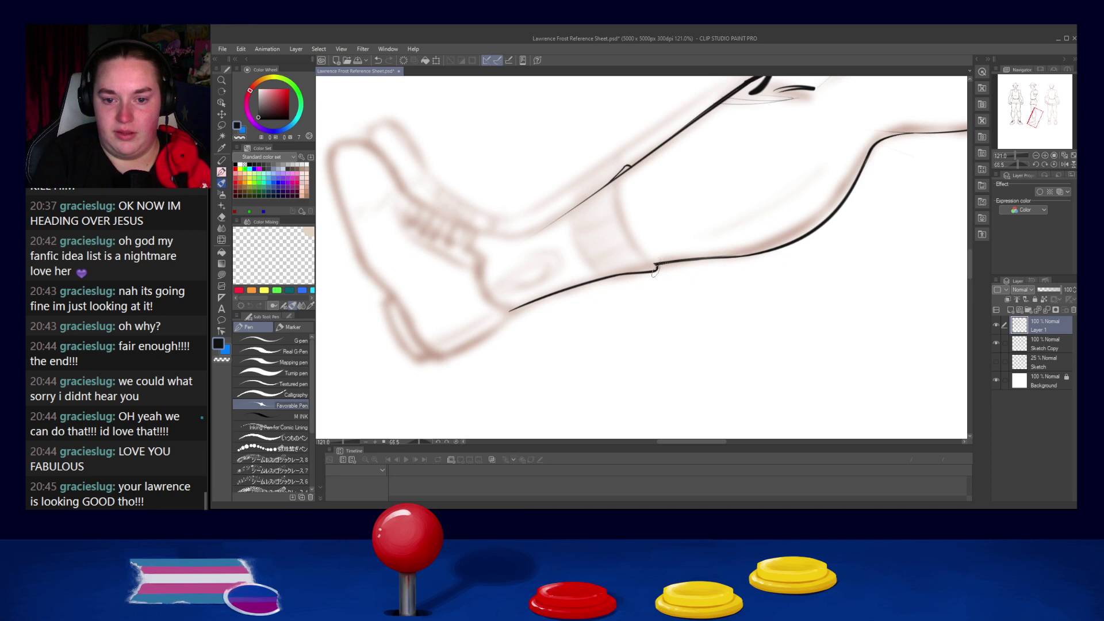
Step: Ink the curved top edge of the sock cuff across the leg and tidy both of its corners
mouse_move(627, 169)
left_mouse_down()
mouse_move(621, 203)
mouse_move(637, 246)
left_mouse_up()
key("ctrl+z")
mouse_move(628, 170)
left_mouse_down()
mouse_move(622, 209)
mouse_move(660, 267)
left_mouse_up()
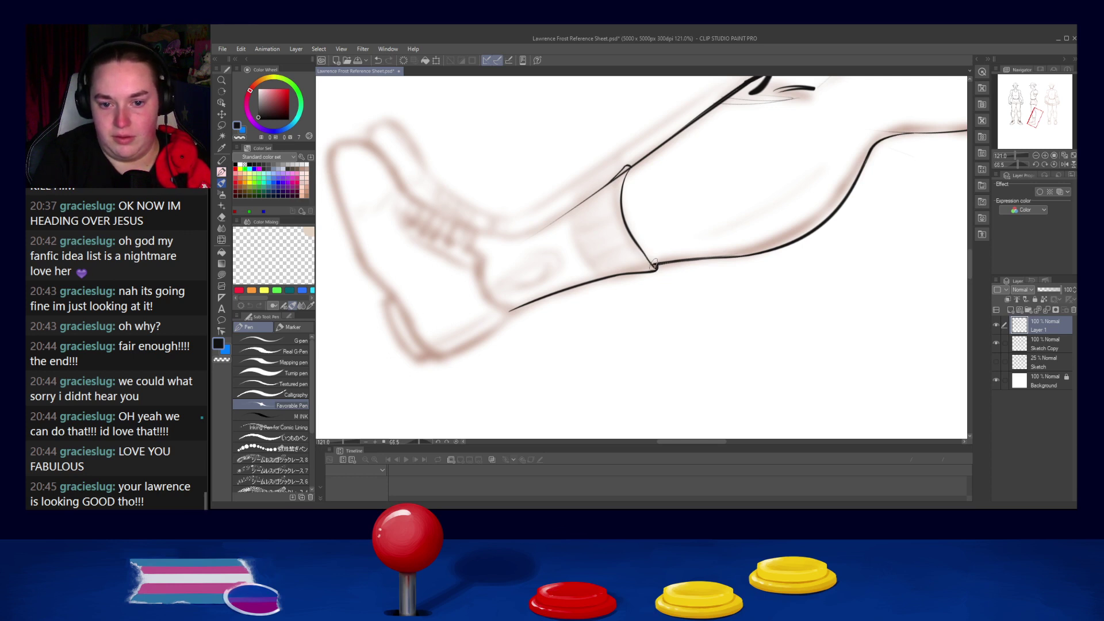
key("ctrl+z")
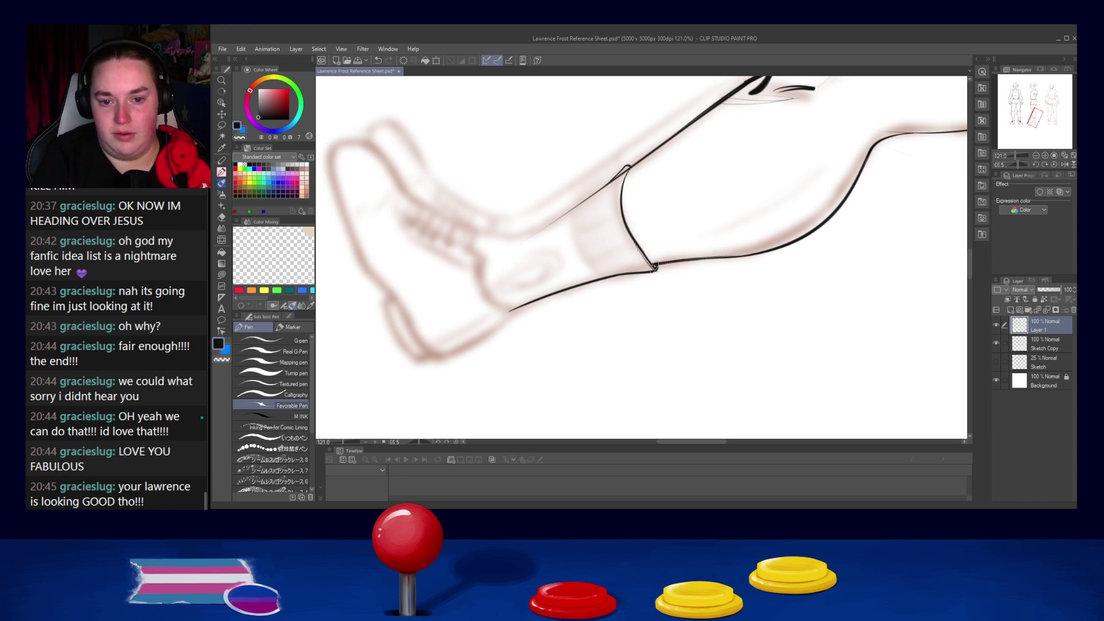
left_click_drag(634, 242, 640, 253)
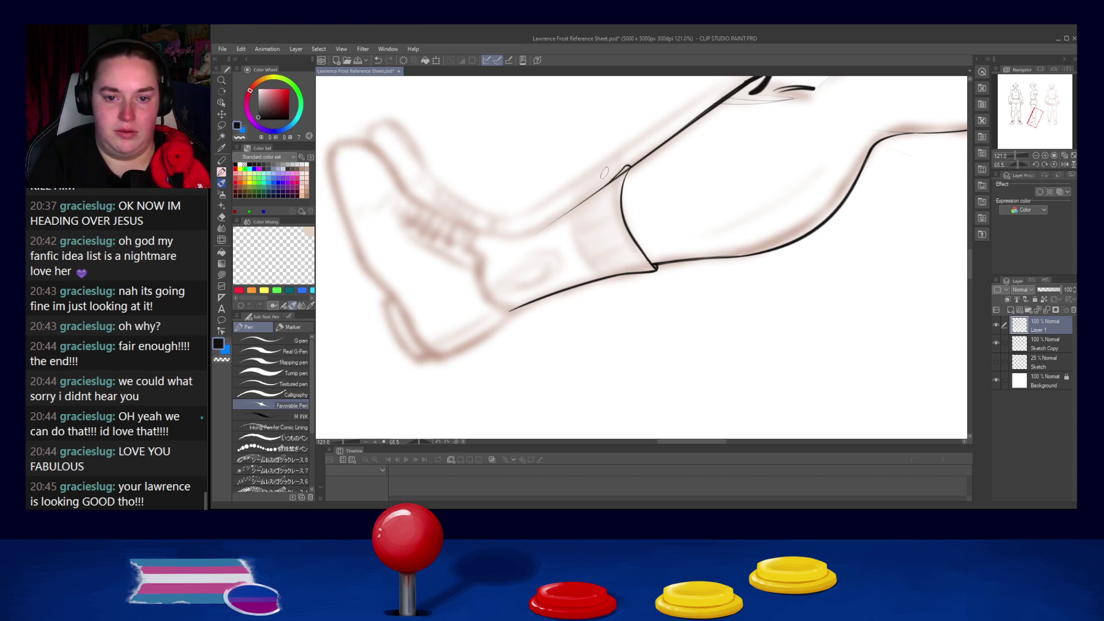
left_click_drag(625, 170, 630, 171)
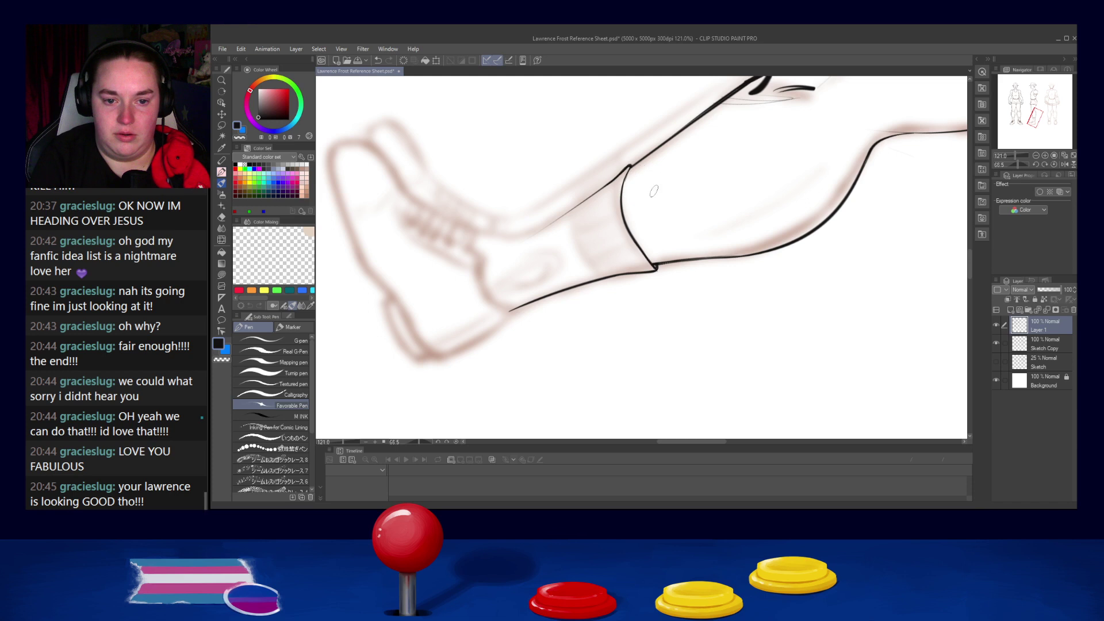
Step: Refine the front corner of the sock cuff where it meets the shin line
key("shift+space")
left_click_drag(742, 205, 632, 154)
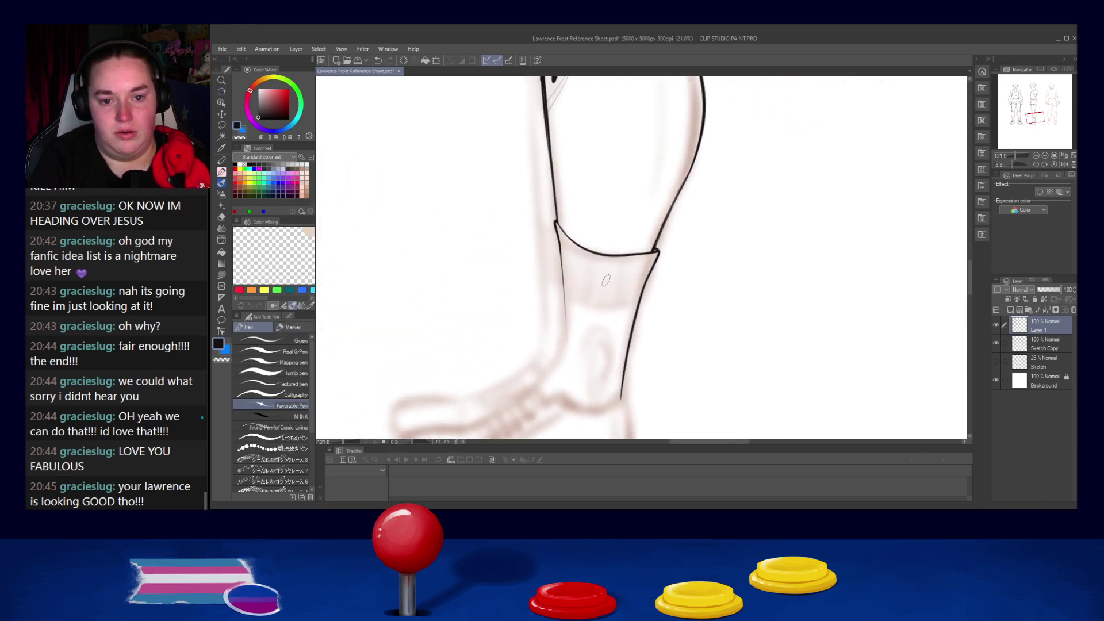
key("ctrl+z")
left_click_drag(555, 224, 568, 239)
key("ctrl+z")
key("ctrl+z")
Step: Round off the back corner of the sock cuff where it meets the calf line
key("space")
mouse_move(333, 299)
left_mouse_down()
mouse_move(821, 226)
mouse_move(797, 254)
mouse_move(910, 254)
mouse_move(543, 274)
left_mouse_up()
left_click_drag(851, 157, 688, 172)
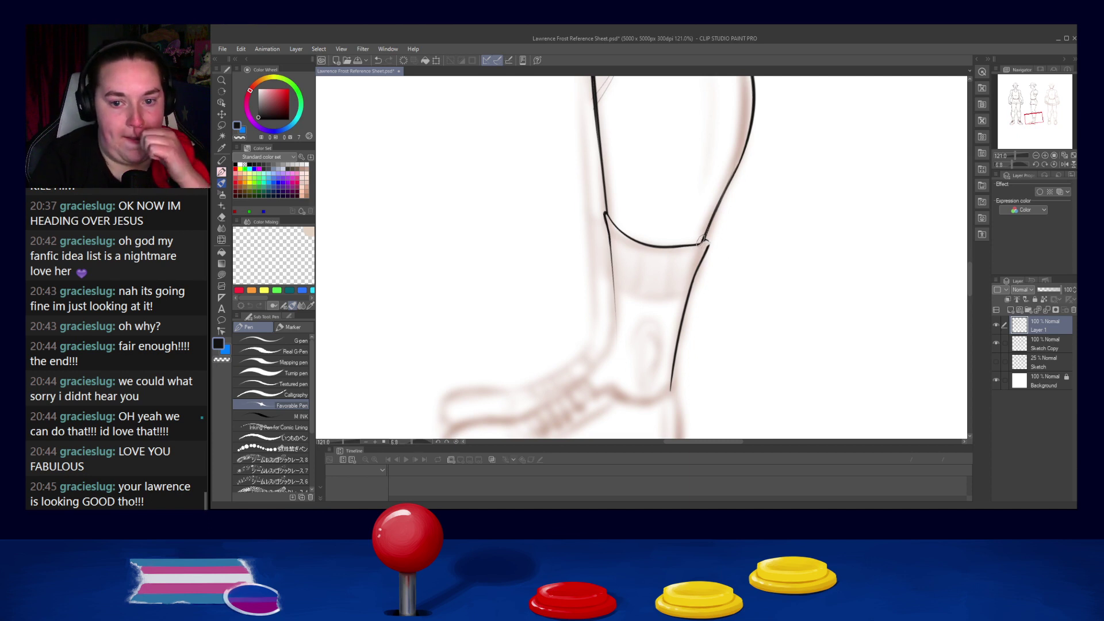
key("ctrl+z")
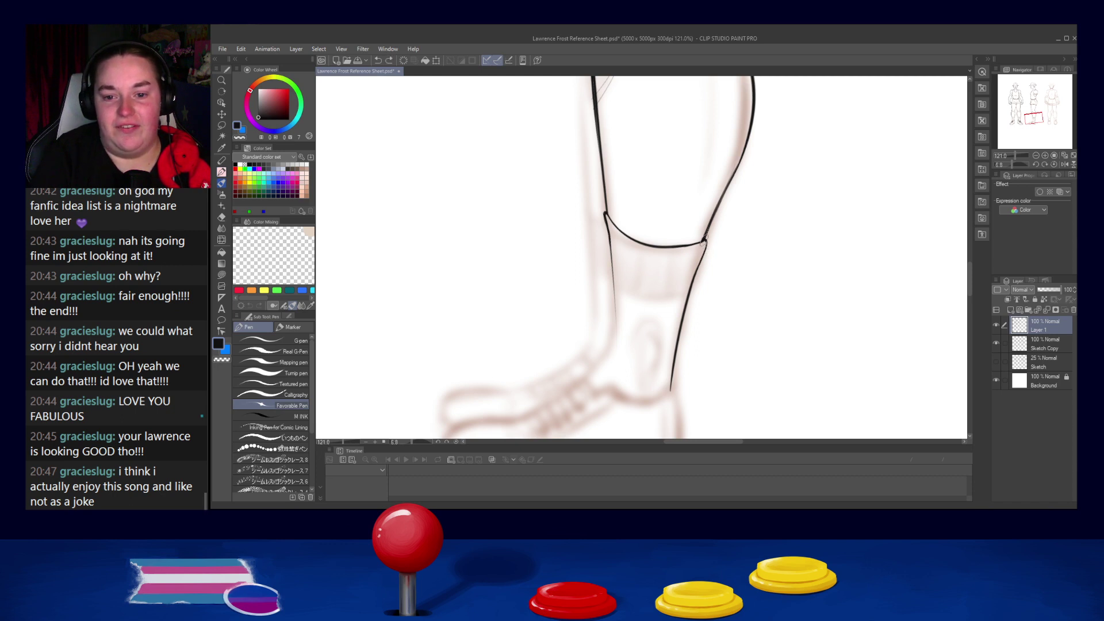
left_click_drag(706, 246, 694, 286)
key("ctrl+z")
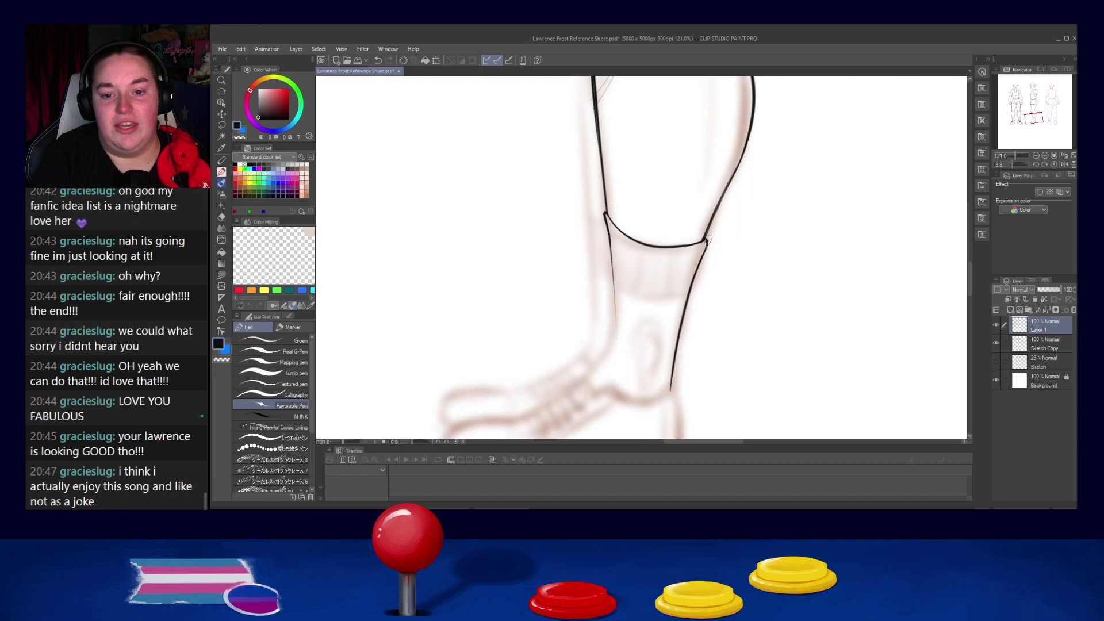
key("ctrl+z")
left_click_drag(707, 244, 695, 271)
key("ctrl+z")
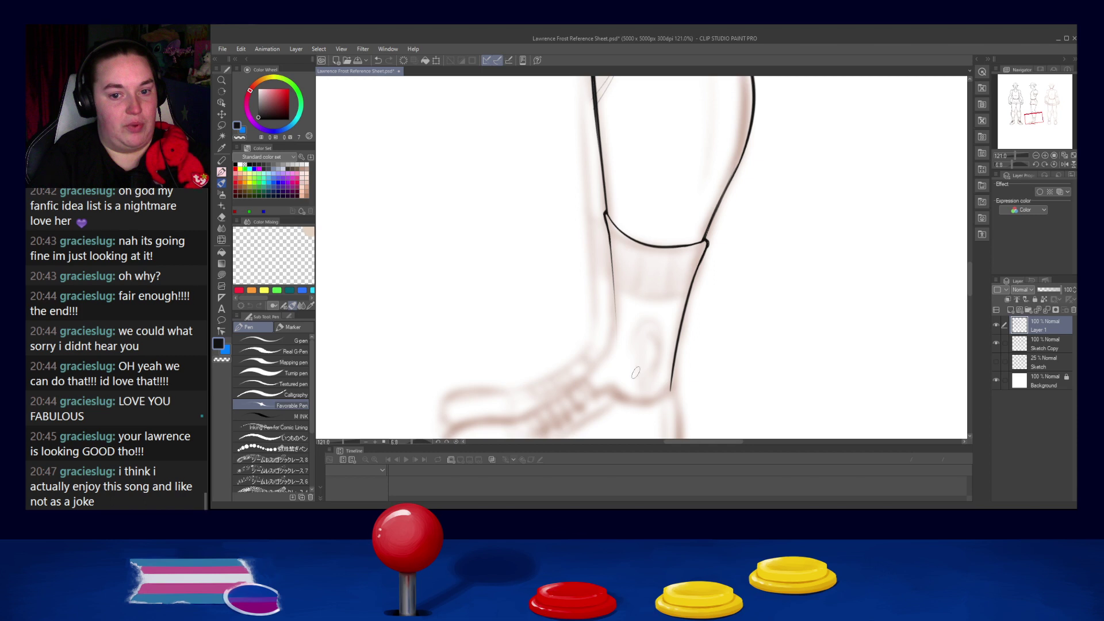
left_click_drag(652, 356, 646, 295)
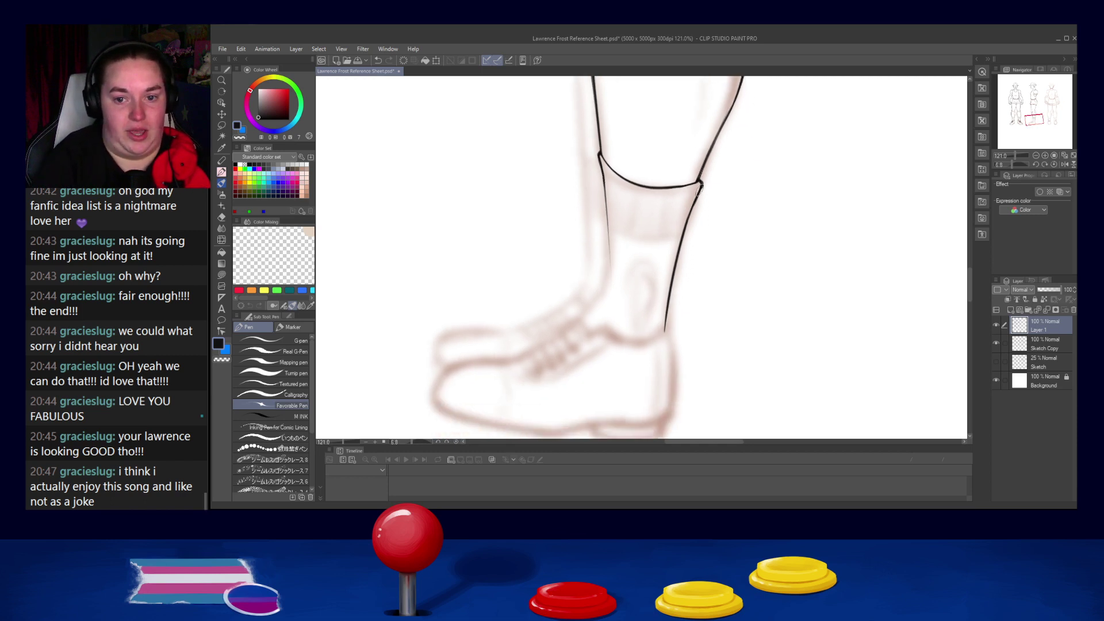
Step: Ink the front edge of the sock as a smooth line from the cuff down, curving forward over the ankle to the shoe
key("ctrl+z")
left_click_drag(601, 167, 617, 275)
key("ctrl+z")
left_click_drag(601, 165, 614, 278)
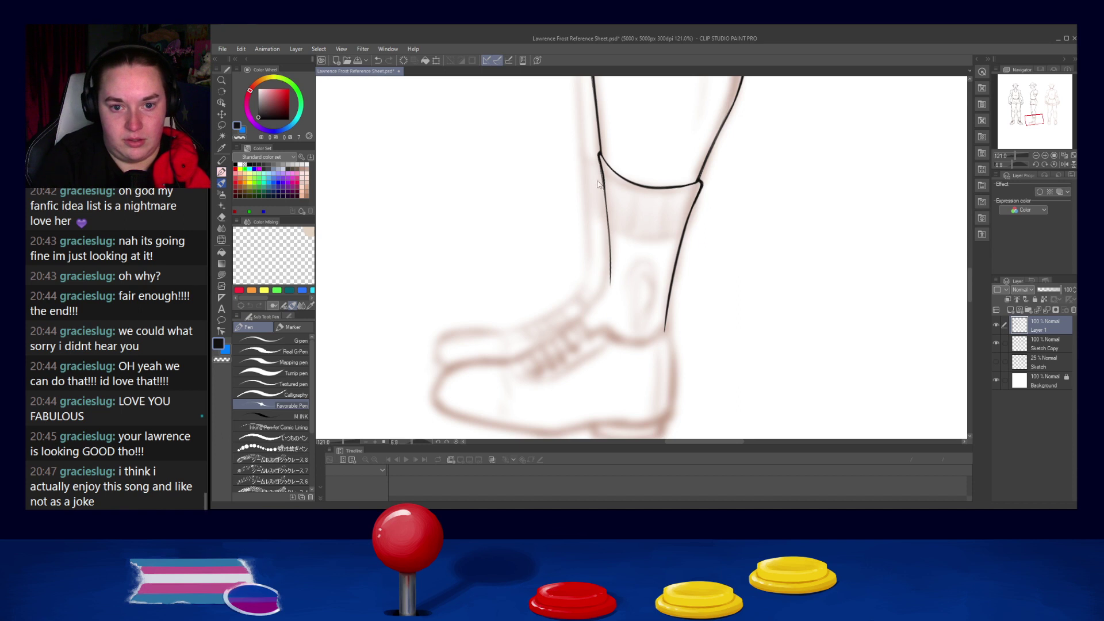
key("ctrl+z")
left_click_drag(601, 164, 610, 293)
key("ctrl+z")
left_click_drag(601, 166, 607, 296)
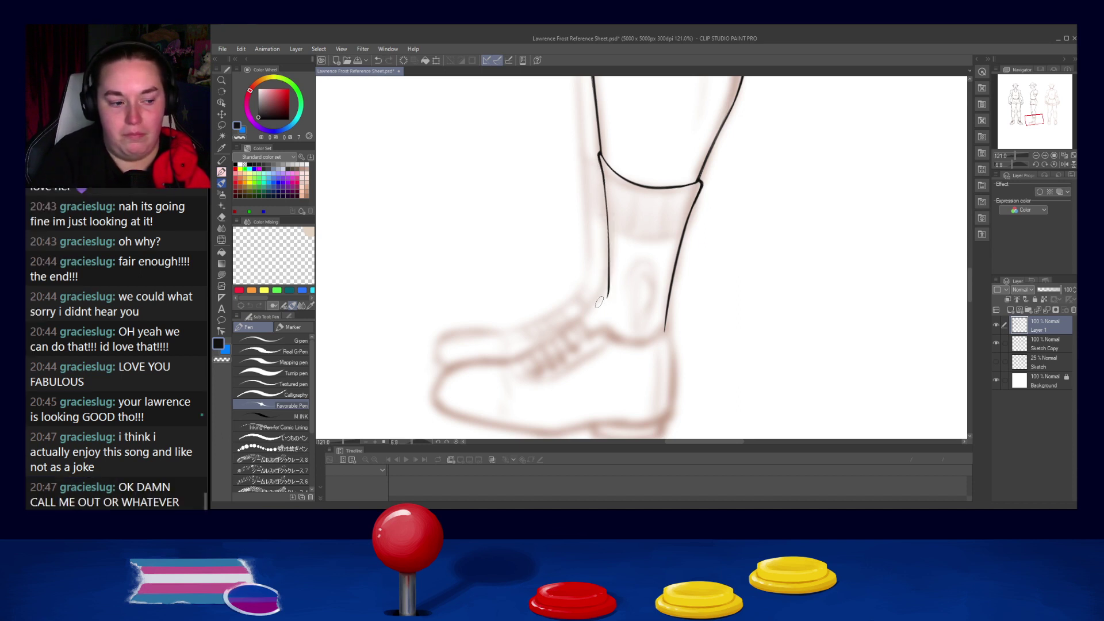
left_click_drag(607, 282, 580, 324)
key("ctrl+z")
key("ctrl+z")
key("ctrl+z")
left_click_drag(610, 278, 572, 327)
key("ctrl+z")
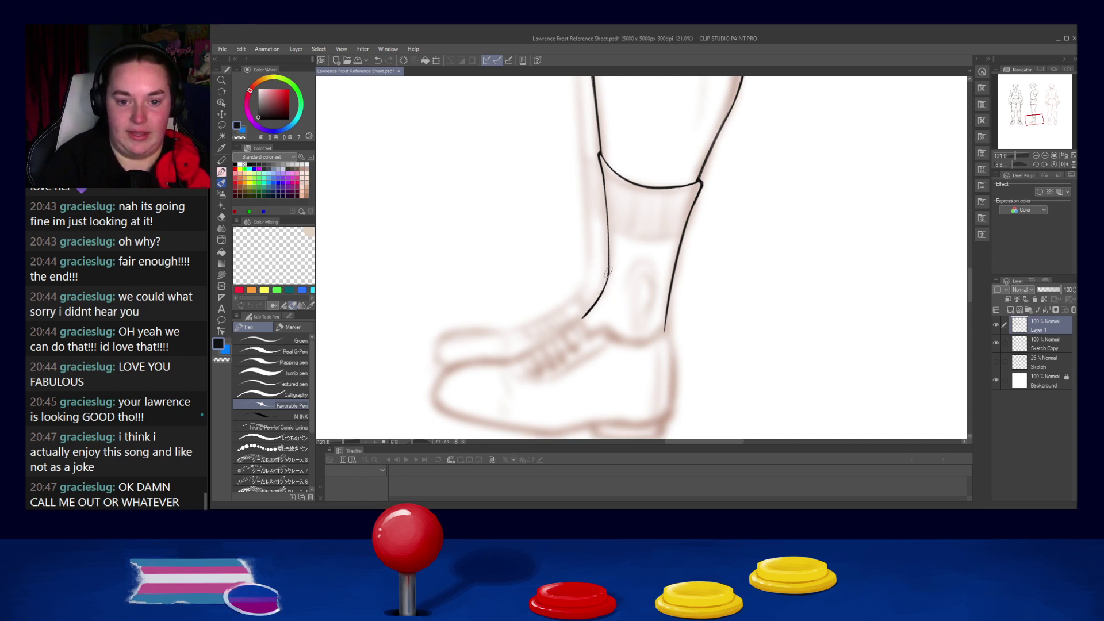
Step: Ink the ankle bone with a thin rounded outline on its front side and a heavier accent line on its back side
mouse_move(650, 260)
left_mouse_down()
mouse_move(649, 315)
mouse_move(645, 324)
mouse_move(651, 273)
mouse_move(638, 321)
left_mouse_up()
key("ctrl+z")
key("ctrl+z")
key("ctrl+z")
key("ctrl+z")
left_click_drag(648, 266, 636, 322)
key("ctrl+z")
left_click_drag(647, 270, 648, 327)
key("ctrl+z")
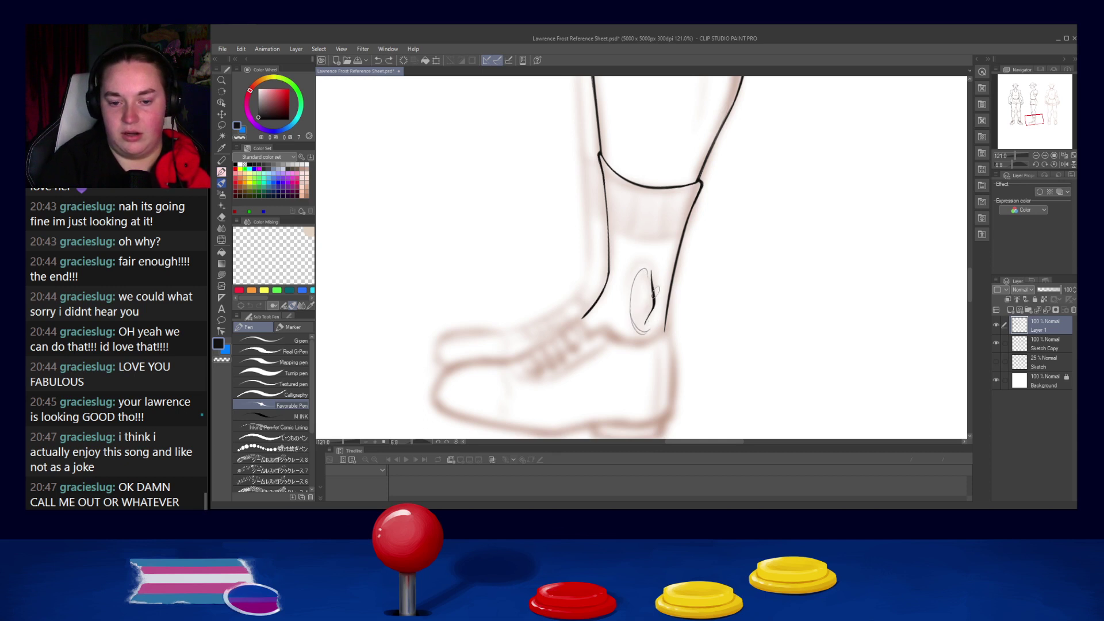
key("ctrl+z")
Step: Draw a thin curved line across the sock below the cuff opening to mark the lower edge of the ribbed band
left_click_drag(610, 222, 674, 230)
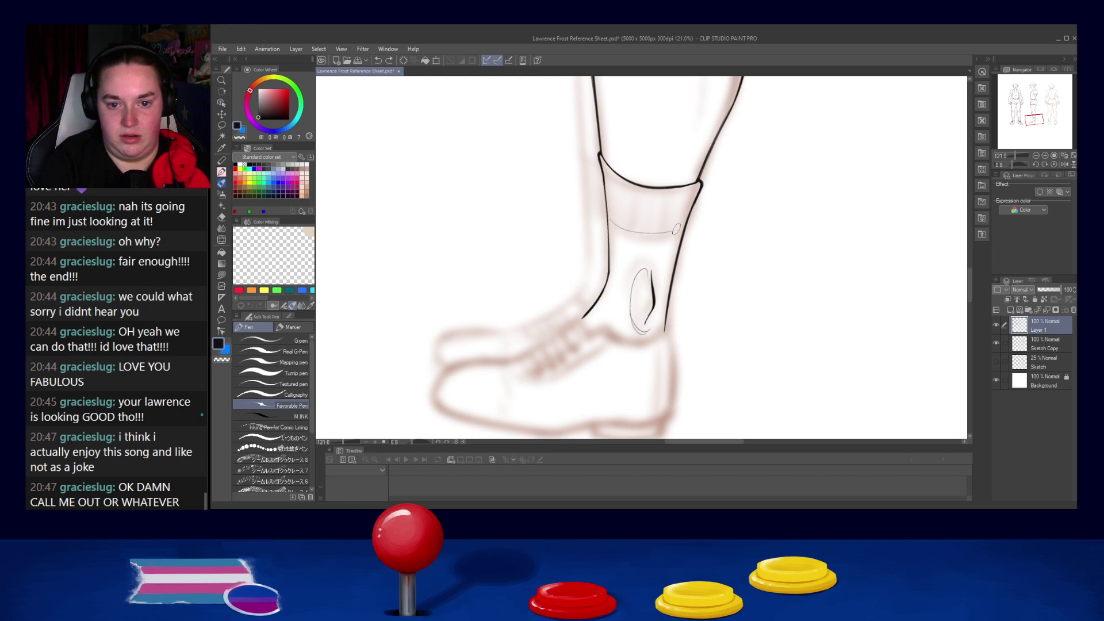
key("ctrl+z")
left_click_drag(609, 220, 681, 233)
key("ctrl+z")
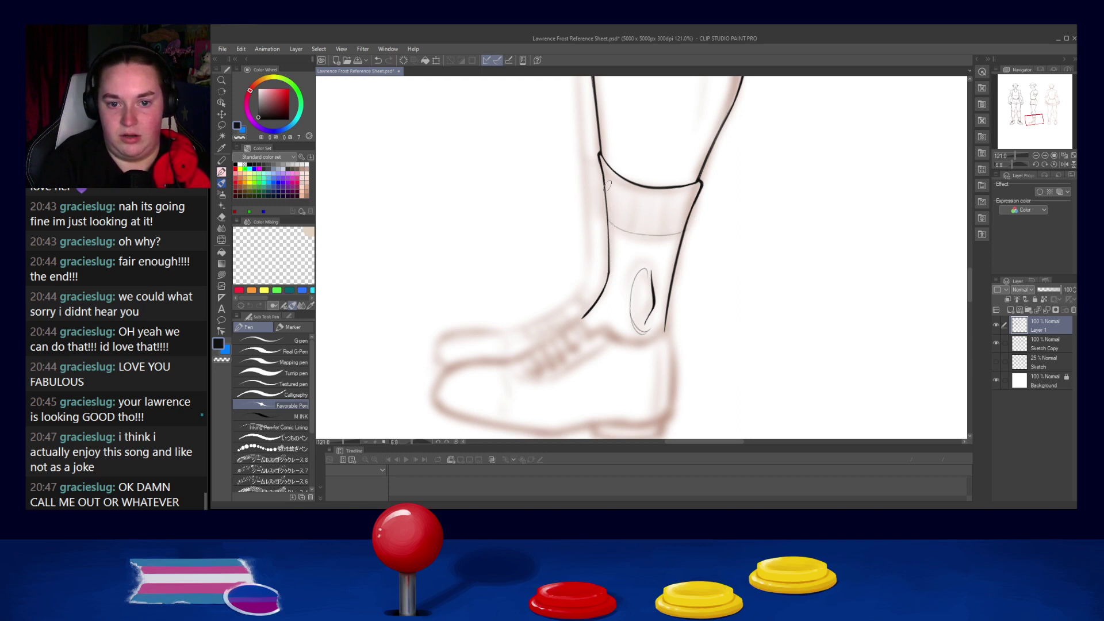
Step: Fill the sock cuff band with thin, evenly spaced vertical ribbing lines from the front edge to the back edge
left_click_drag(609, 189, 616, 229)
key("ctrl+z")
key("ctrl+z")
left_click_drag(608, 171, 622, 233)
key("ctrl+z")
mouse_move(622, 178)
left_mouse_down()
mouse_move(622, 232)
mouse_move(637, 239)
left_mouse_up()
key("ctrl+z")
left_click_drag(651, 192, 647, 237)
key("ctrl+z")
left_click_drag(651, 191, 649, 238)
left_click_drag(663, 192, 660, 236)
left_click_drag(675, 191, 664, 239)
mouse_move(682, 195)
left_mouse_down()
mouse_move(674, 221)
mouse_move(686, 230)
left_mouse_up()
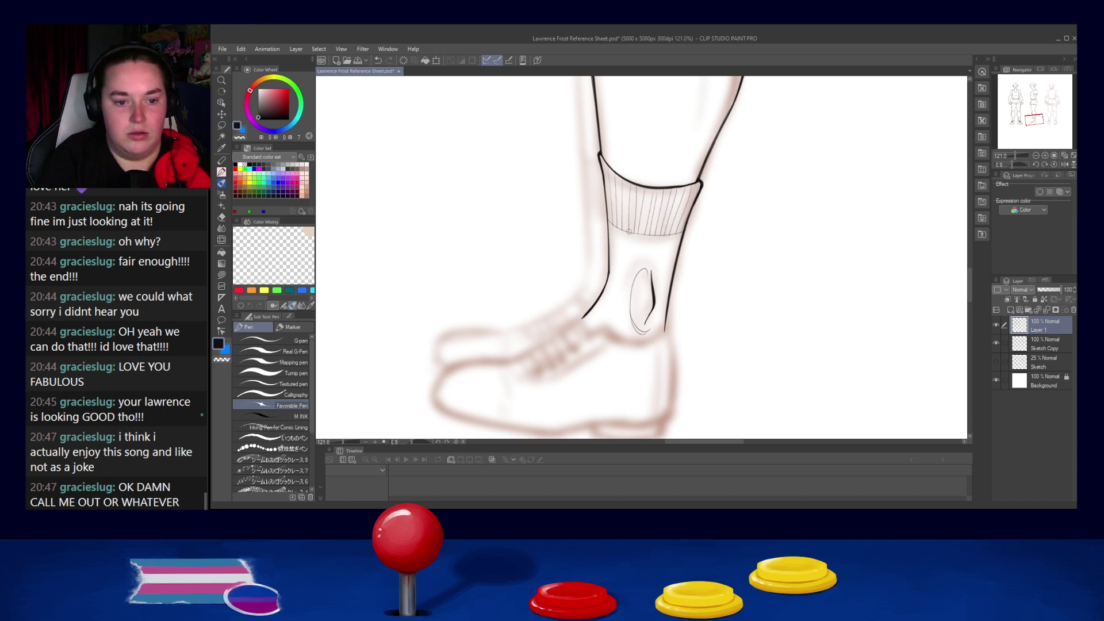
Step: Lasso the lower part of the cuff ribbing with its edge line and transform it upward to shorten the band
mouse_move(648, 249)
left_mouse_down()
mouse_move(853, 249)
mouse_move(564, 281)
mouse_move(769, 274)
mouse_move(757, 276)
mouse_move(508, 292)
left_mouse_up()
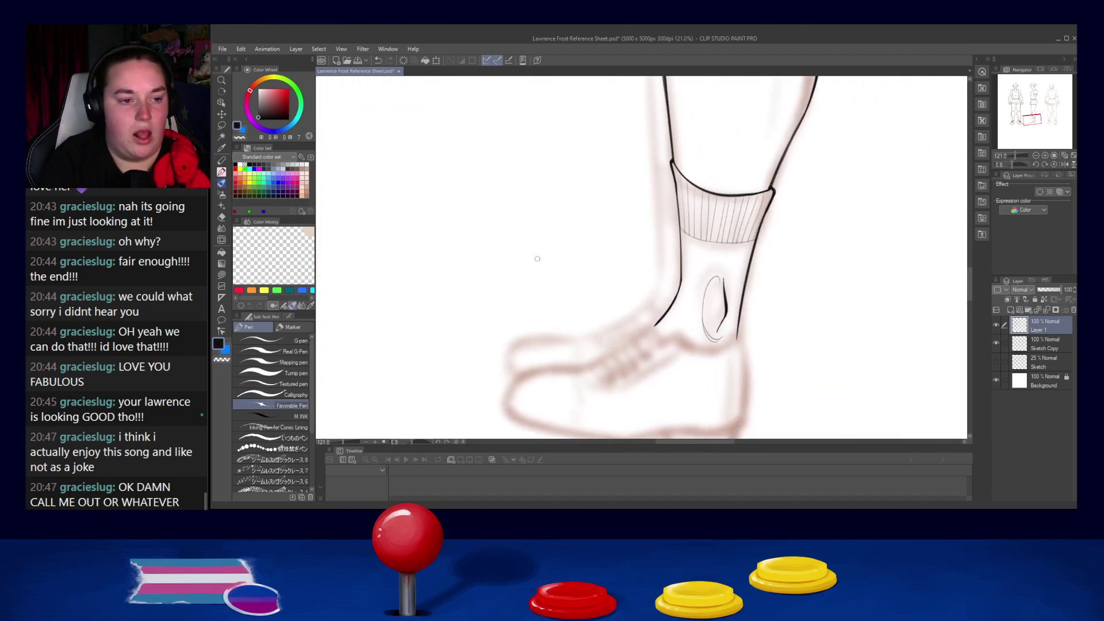
key("m")
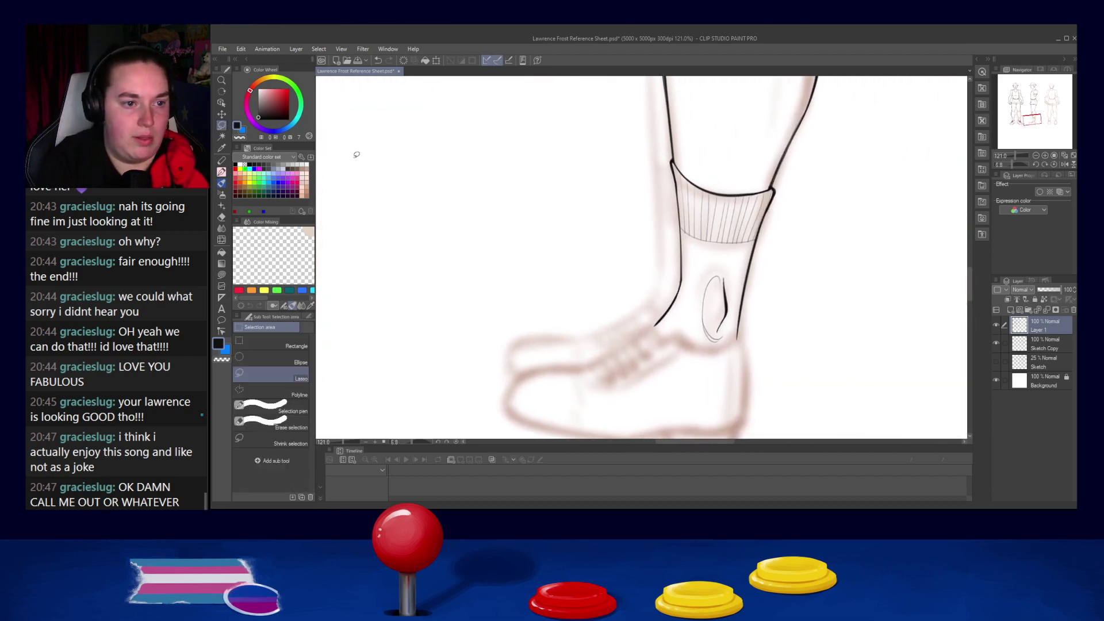
mouse_move(702, 203)
left_mouse_down()
mouse_move(682, 204)
mouse_move(711, 251)
mouse_move(745, 241)
mouse_move(703, 217)
left_mouse_up()
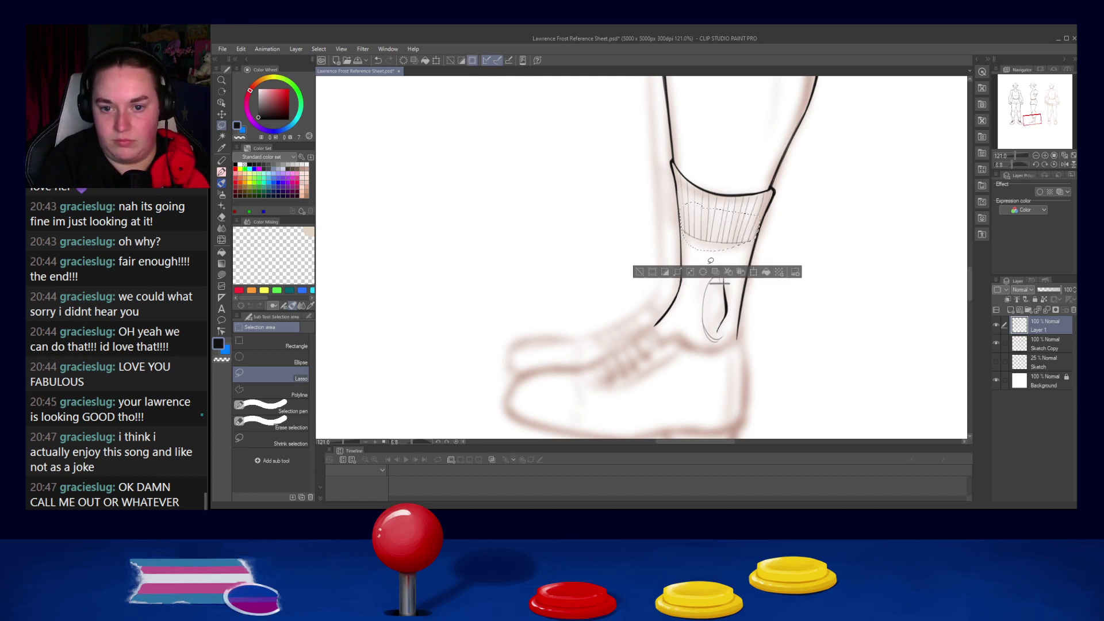
key("ctrl+t")
left_click_drag(715, 248, 718, 240)
key("ctrl+z")
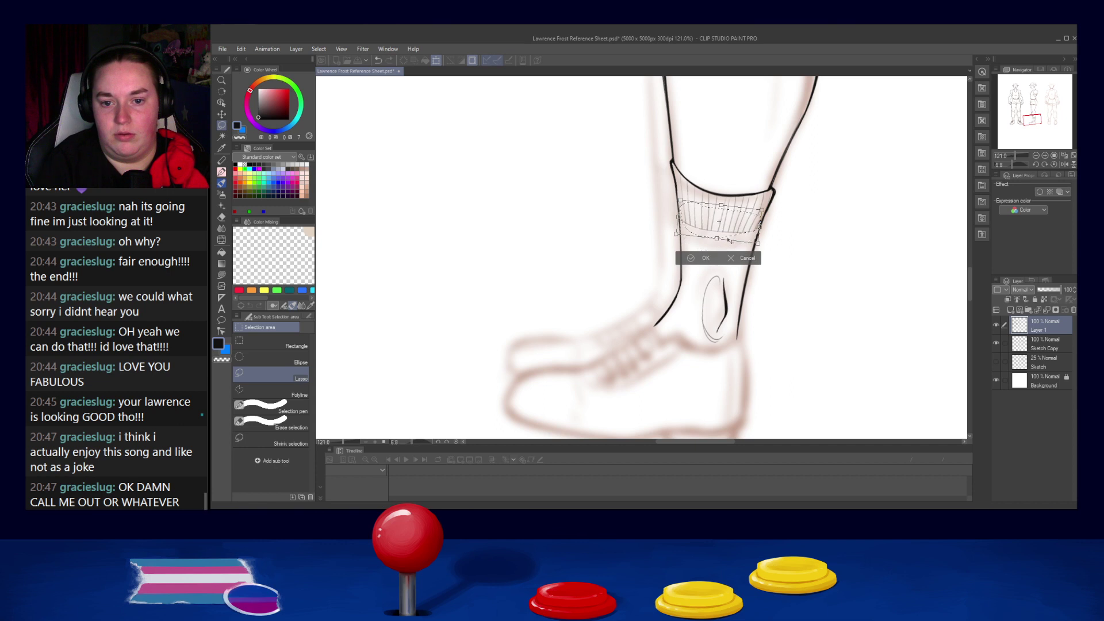
left_click_drag(580, 212, 603, 235)
key("Return")
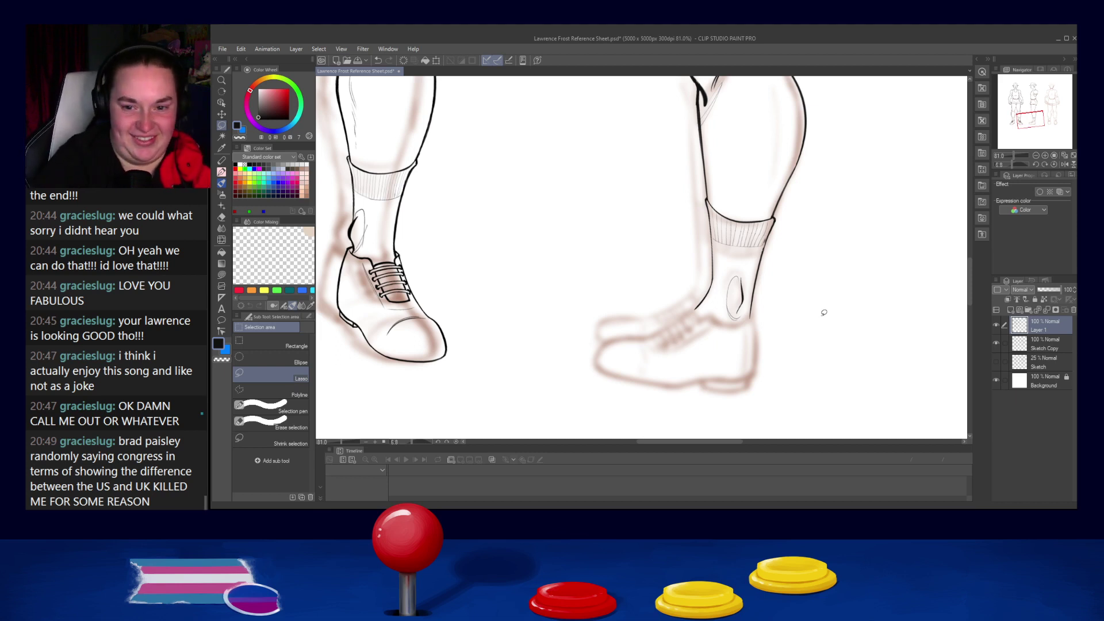
scroll(804, 221, "up", 4)
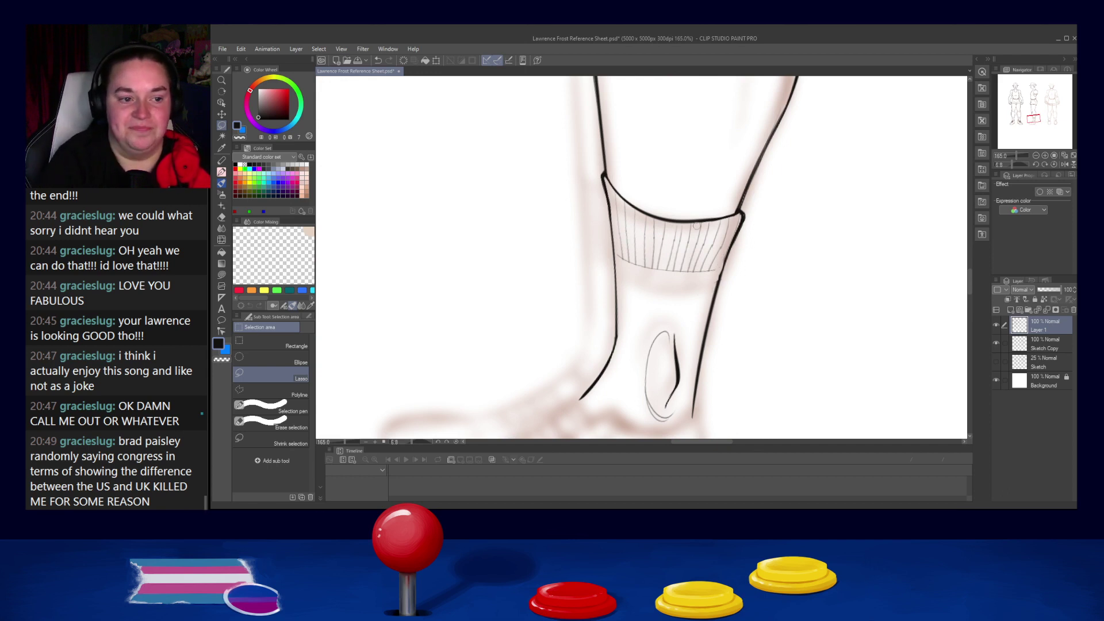
Step: Clear the ribbing lines from the sock cuff, leaving only the band's lower edge line
left_click(222, 171)
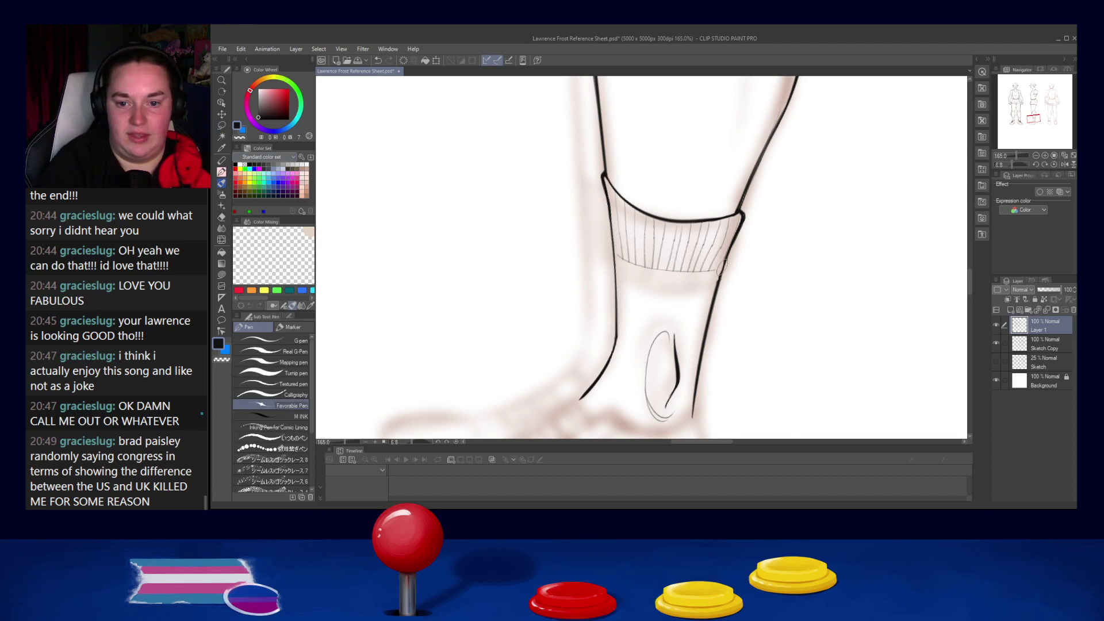
key("ctrl+z")
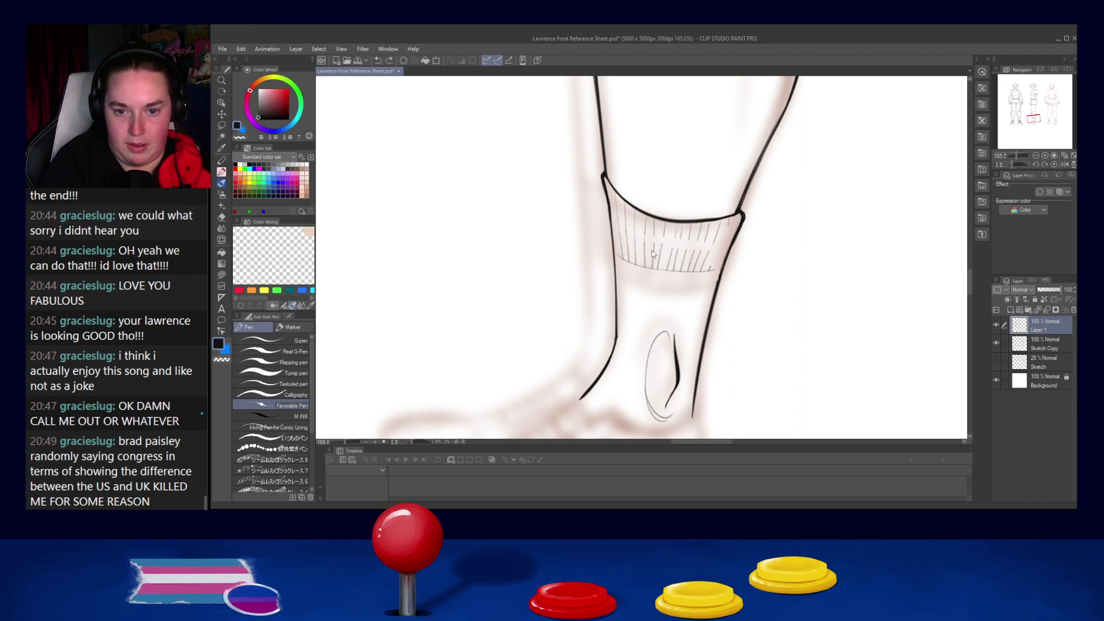
mouse_move(655, 242)
left_mouse_down()
mouse_move(627, 247)
mouse_move(633, 265)
mouse_move(674, 240)
mouse_move(650, 258)
mouse_move(706, 259)
mouse_move(627, 243)
mouse_move(715, 238)
mouse_move(622, 246)
mouse_move(615, 204)
mouse_move(648, 233)
mouse_move(722, 230)
left_mouse_up()
key("ctrl+z")
mouse_move(652, 222)
left_mouse_down()
mouse_move(620, 227)
mouse_move(619, 202)
mouse_move(669, 230)
mouse_move(644, 216)
mouse_move(709, 232)
mouse_move(684, 225)
mouse_move(732, 220)
mouse_move(682, 228)
mouse_move(734, 218)
left_mouse_up()
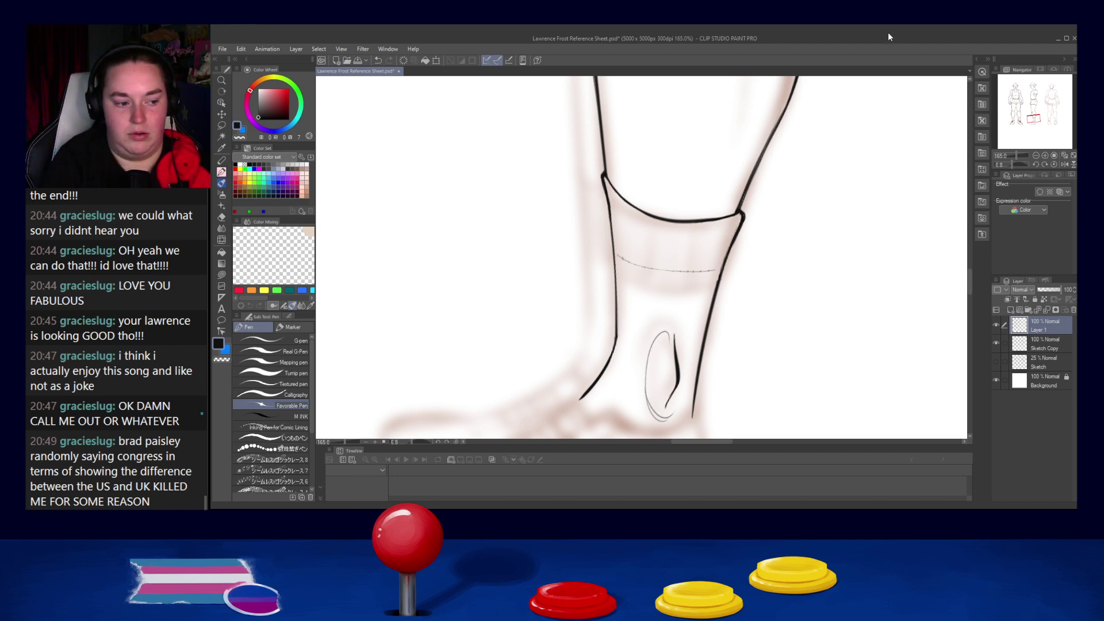
key("ctrl+z")
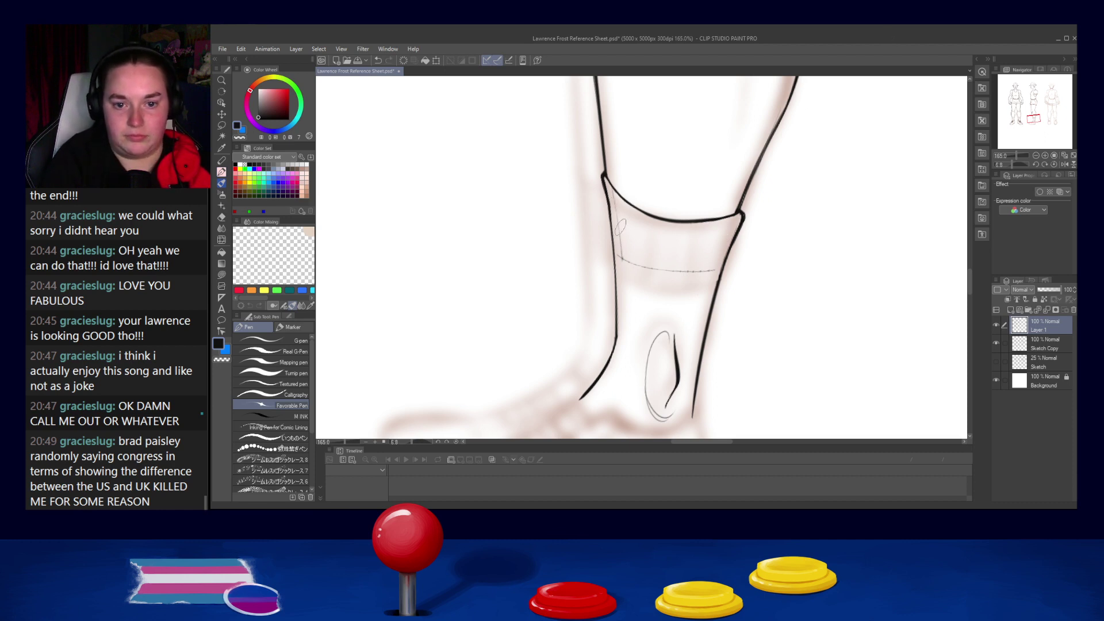
Step: Redraw closely spaced thin ribbing lines across the sock cuff and trim the ends that run below the band
mouse_move(613, 201)
left_mouse_down()
mouse_move(619, 258)
mouse_move(626, 265)
mouse_move(630, 253)
mouse_move(637, 267)
left_mouse_up()
mouse_move(639, 213)
left_mouse_down()
mouse_move(643, 275)
mouse_move(652, 271)
left_mouse_up()
left_click_drag(661, 214, 660, 279)
mouse_move(670, 218)
left_mouse_down()
mouse_move(662, 281)
mouse_move(671, 279)
left_mouse_up()
left_click_drag(689, 219, 683, 280)
left_click_drag(700, 219, 692, 277)
left_click_drag(711, 216, 701, 274)
mouse_move(722, 214)
left_mouse_down()
mouse_move(706, 270)
mouse_move(721, 269)
left_mouse_up()
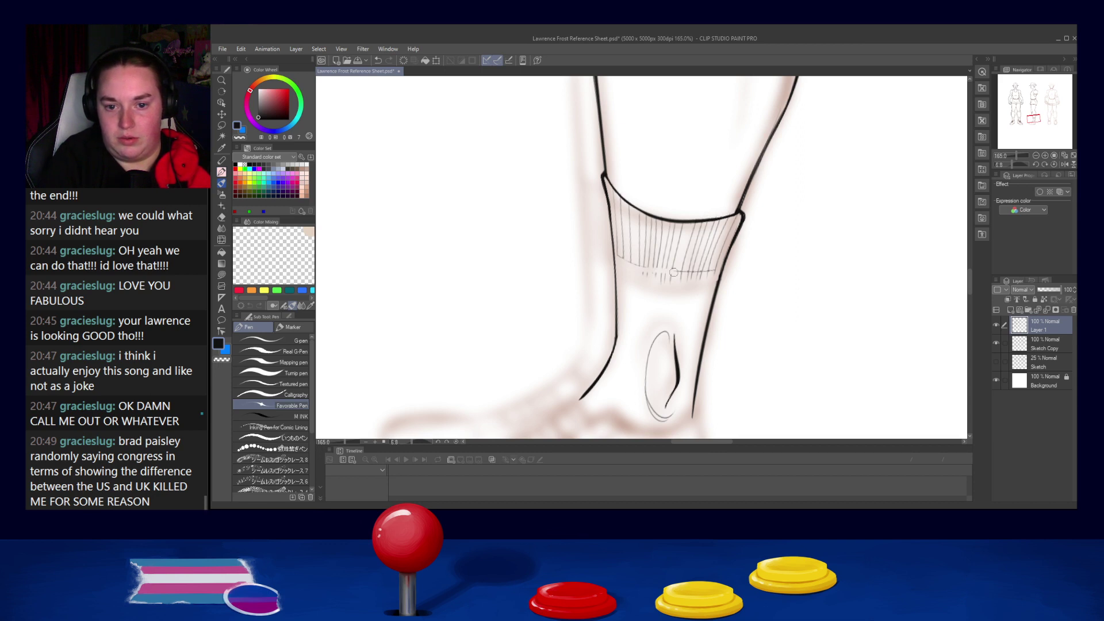
key("ctrl+z")
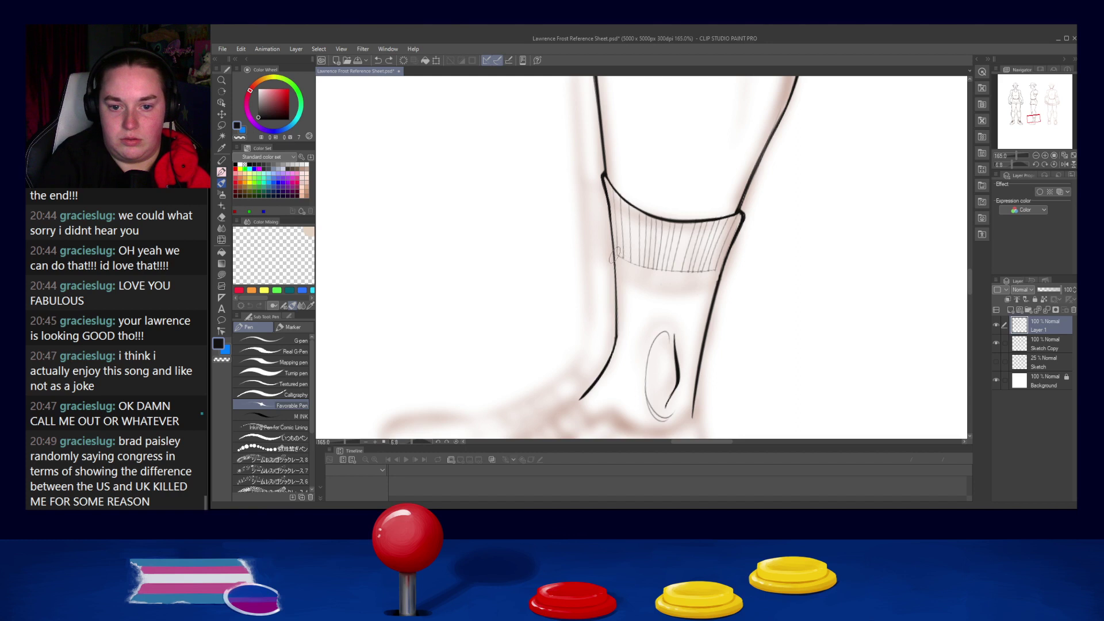
Step: Retrace the thin lower edge line of the ribbed cuff from the front to the back of the sock
left_click_drag(617, 257, 719, 270)
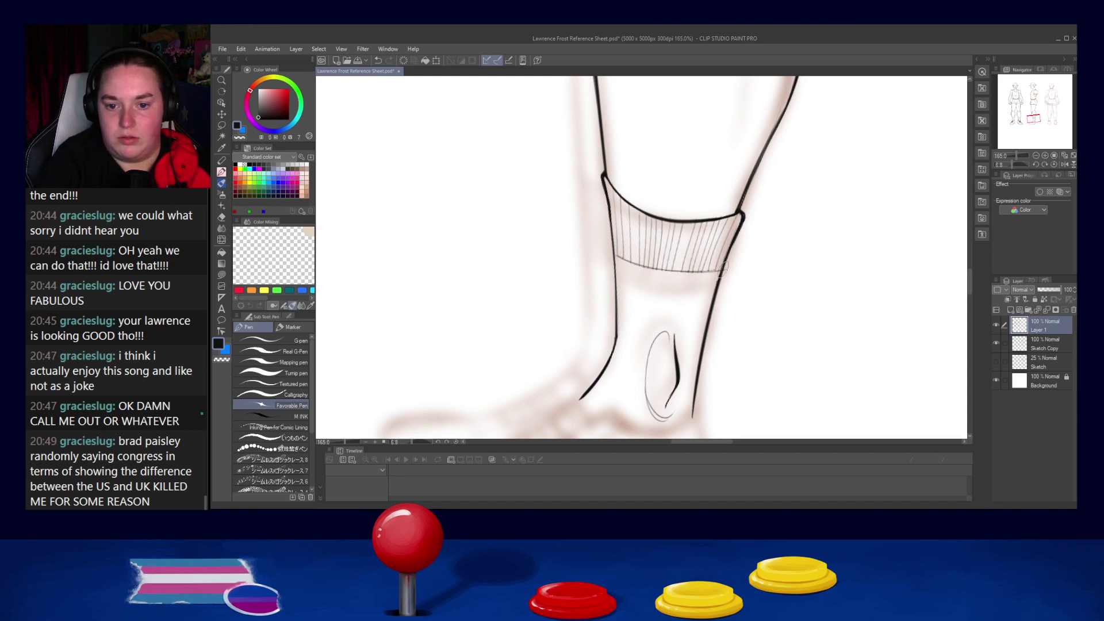
scroll(669, 238, "down", 3)
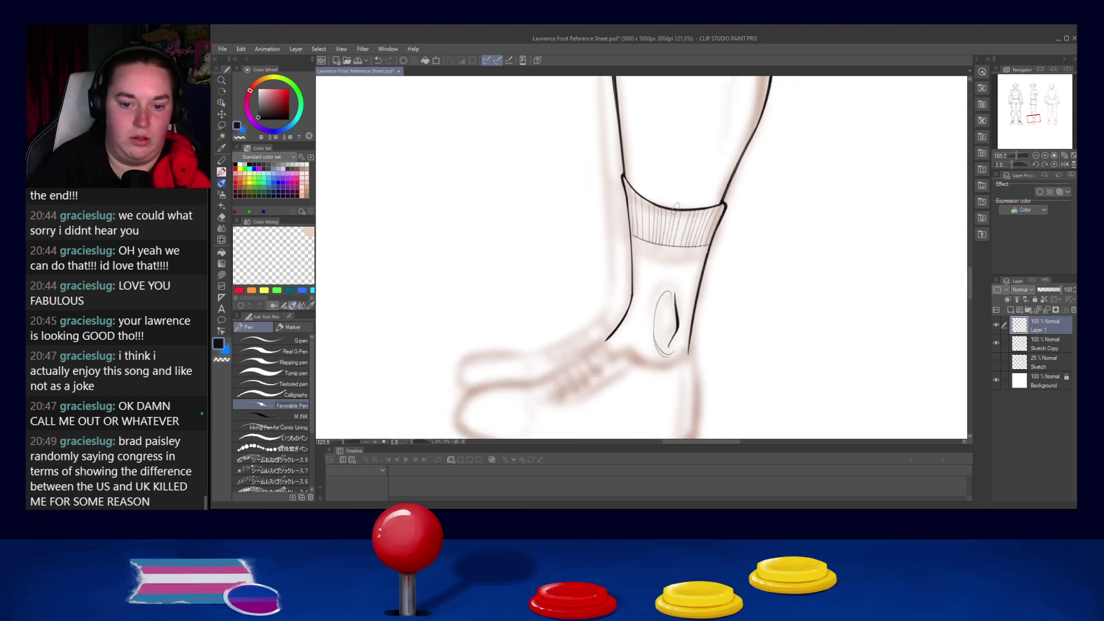
scroll(660, 273, "up", 5)
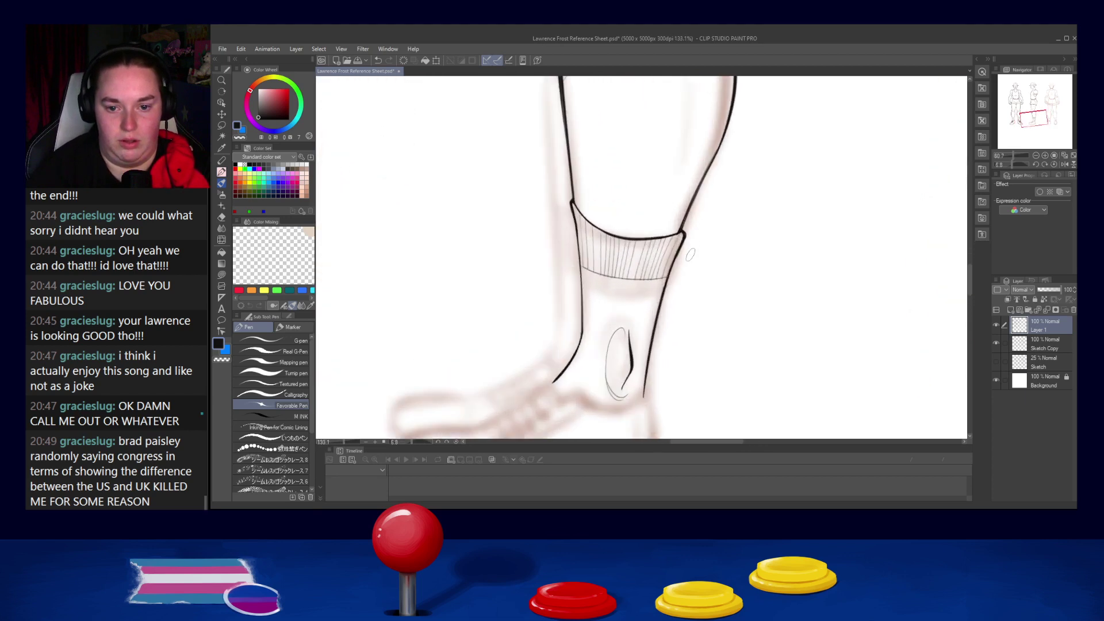
left_click_drag(544, 272, 574, 284)
key("ctrl+z")
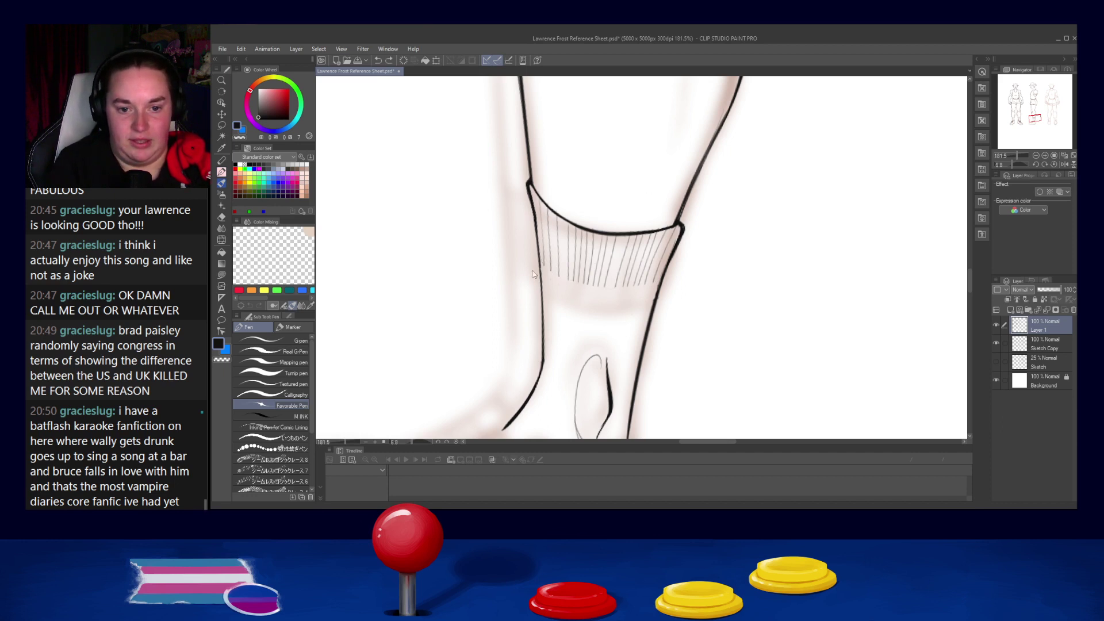
Step: Ink a fresh thin curve along the lower ends of the ribbing, starting from the sock's front edge
left_click_drag(541, 264, 602, 286)
key("ctrl+z")
key("ctrl+z")
key("ctrl+z")
left_click_drag(541, 263, 626, 288)
key("ctrl+z")
left_click_drag(541, 264, 602, 287)
key("ctrl+z")
left_click_drag(541, 265, 637, 289)
key("ctrl+z")
left_click_drag(541, 264, 627, 289)
key("ctrl+z")
left_click_drag(541, 265, 616, 286)
key("ctrl+z")
mouse_move(541, 264)
left_mouse_down()
mouse_move(626, 289)
mouse_move(674, 278)
mouse_move(611, 284)
mouse_move(679, 273)
mouse_move(613, 290)
mouse_move(680, 274)
mouse_move(616, 287)
mouse_move(661, 281)
left_mouse_up()
key("ctrl+z")
key("ctrl+z")
key("ctrl+z")
key("ctrl+z")
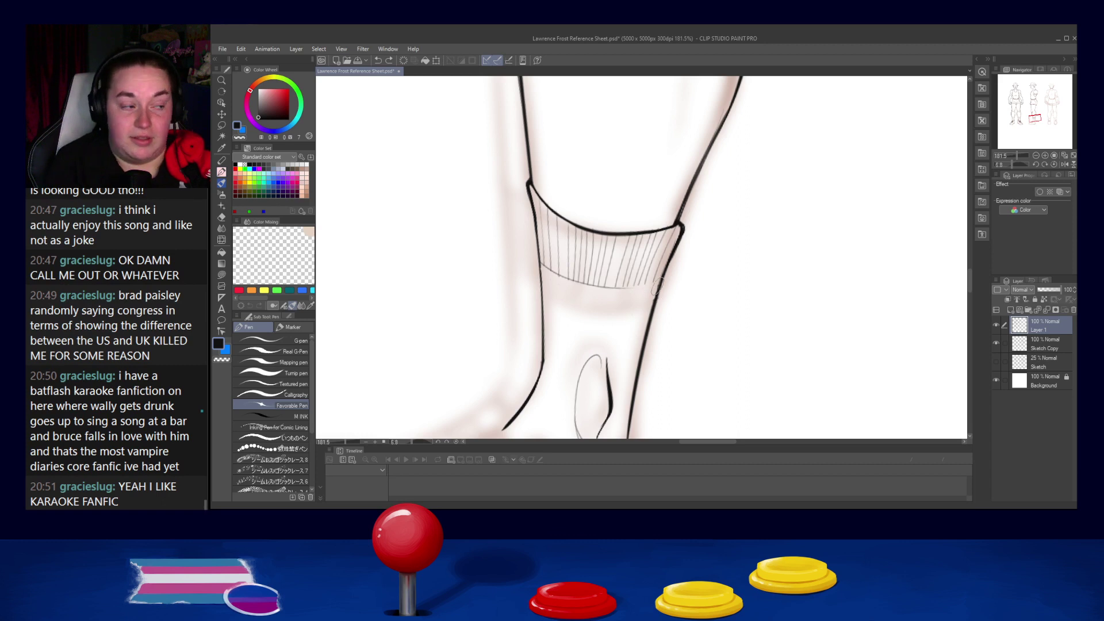
Step: Complete the ribbed band's lower edge by joining its curve to the back line of the sock
key("ctrl+z")
left_click_drag(621, 287, 661, 280)
key("ctrl+z")
key("ctrl+z")
key("ctrl+z")
key("ctrl+z")
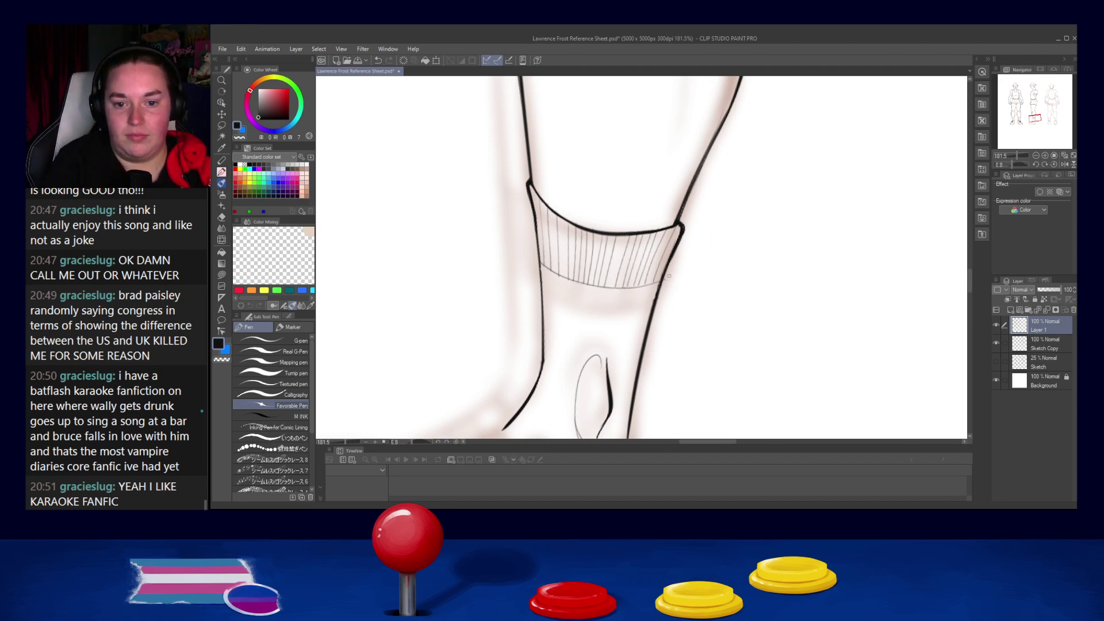
Step: Redraw the curve at the front of the ankle with a heavier line running down to the top of the shoe's lacing
mouse_move(638, 391)
left_mouse_down()
mouse_move(658, 293)
mouse_move(658, 228)
left_mouse_up()
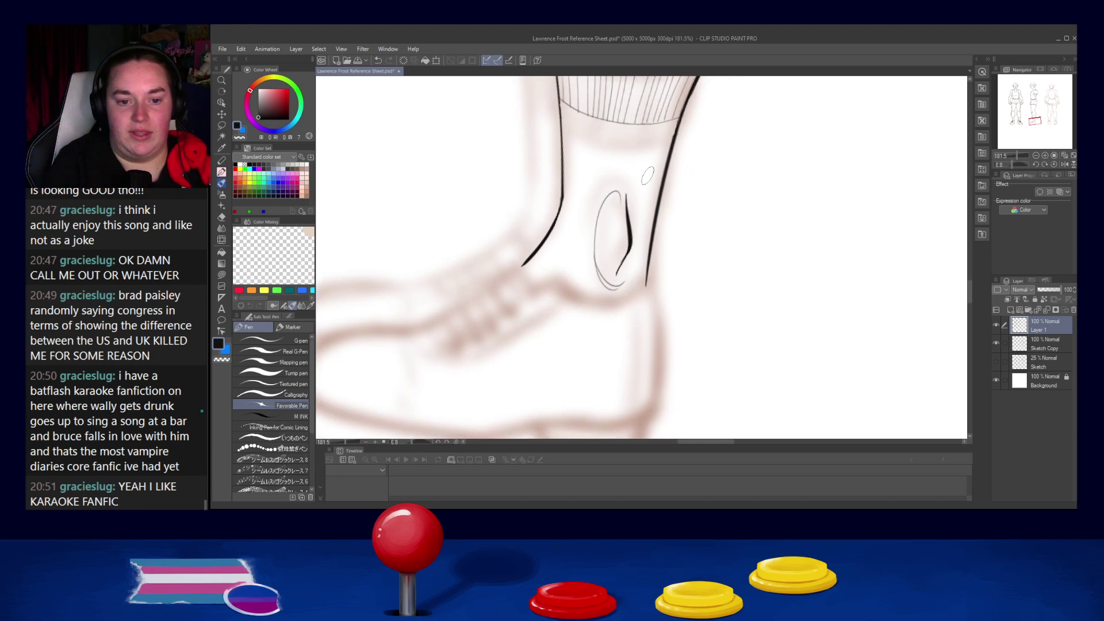
left_click_drag(531, 292, 568, 269)
key("ctrl+z")
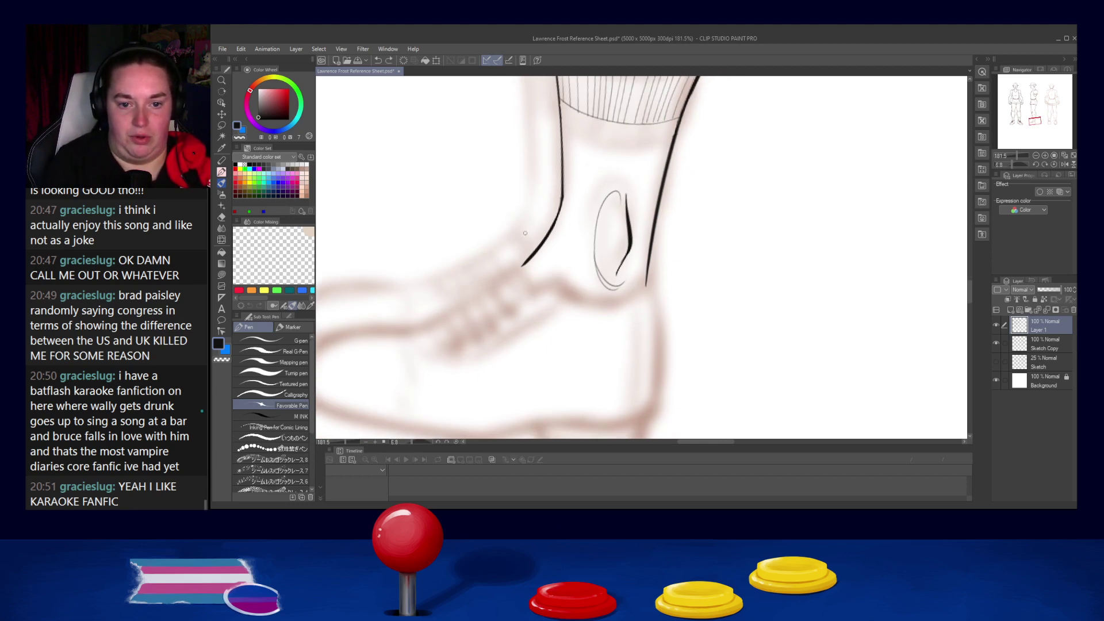
key("ctrl+z")
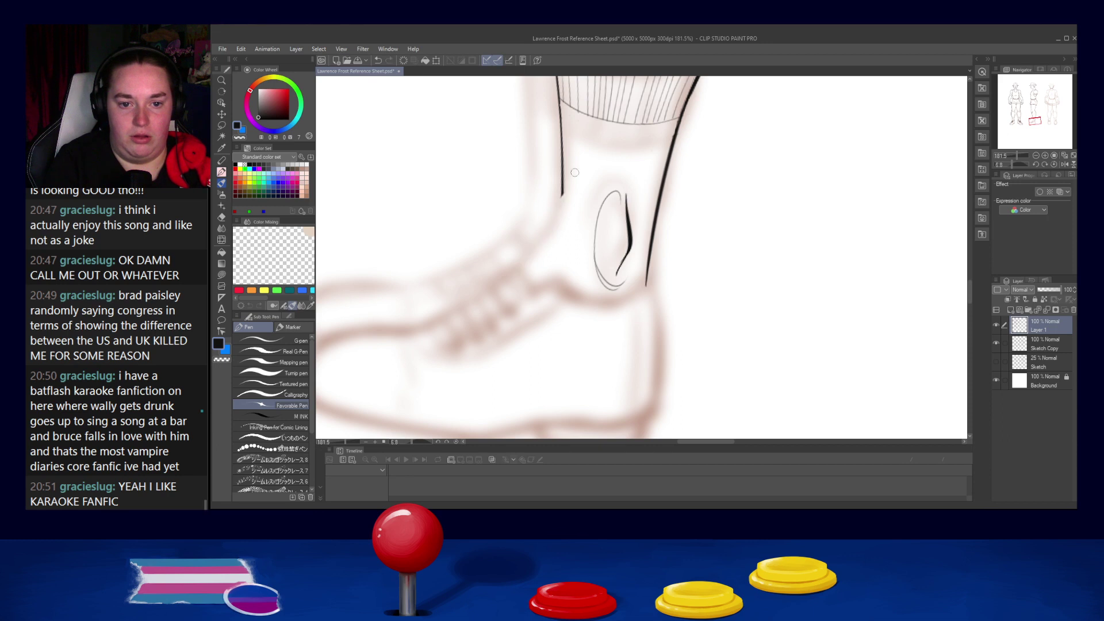
mouse_move(561, 193)
left_mouse_down()
mouse_move(528, 266)
mouse_move(536, 257)
left_mouse_up()
key("ctrl+z")
key("ctrl+z")
left_click_drag(562, 196, 524, 266)
key("ctrl+z")
key("ctrl+z")
left_click_drag(562, 197, 523, 270)
key("ctrl+z")
key("ctrl+z")
key("ctrl+z")
left_click_drag(551, 231, 524, 272)
key("ctrl+z")
key("ctrl+z")
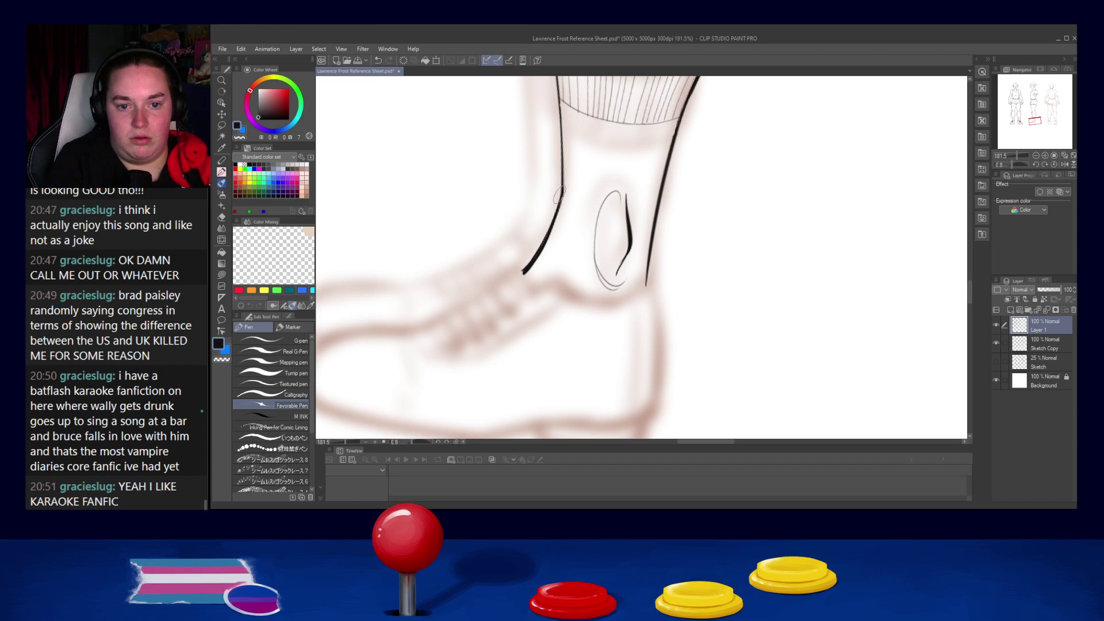
Step: Ink the short top edge of the shoe's lacing flap and the sloping instep line from there toward the toe
left_click_drag(523, 269, 534, 293)
key("ctrl+z")
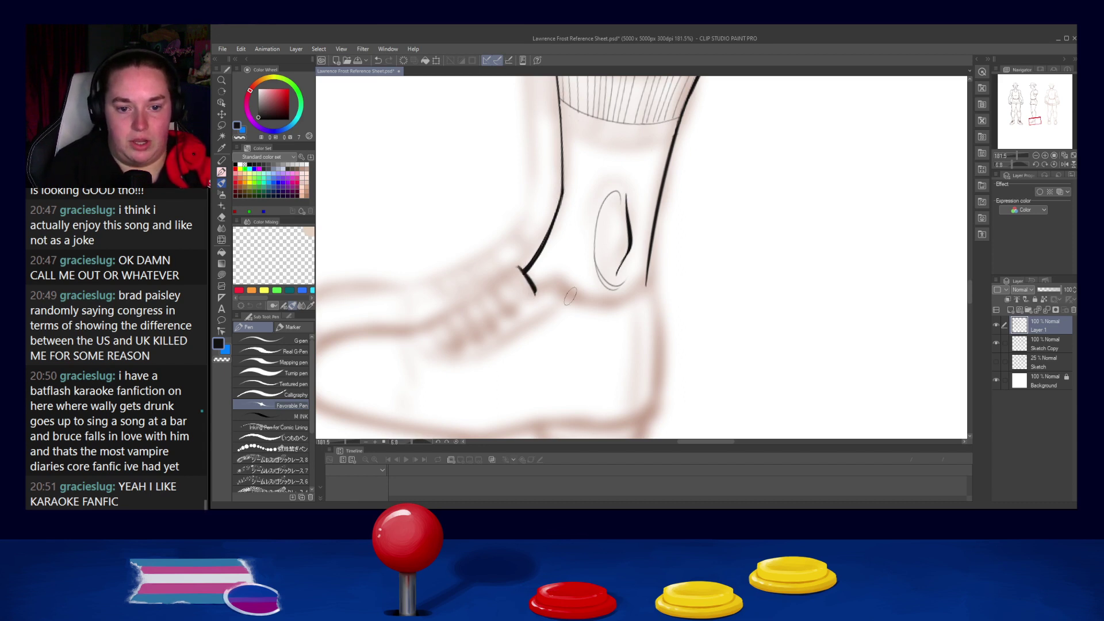
left_click_drag(490, 345, 505, 332)
left_click_drag(530, 259, 463, 311)
key("ctrl+z")
left_click_drag(530, 259, 429, 320)
key("ctrl+z")
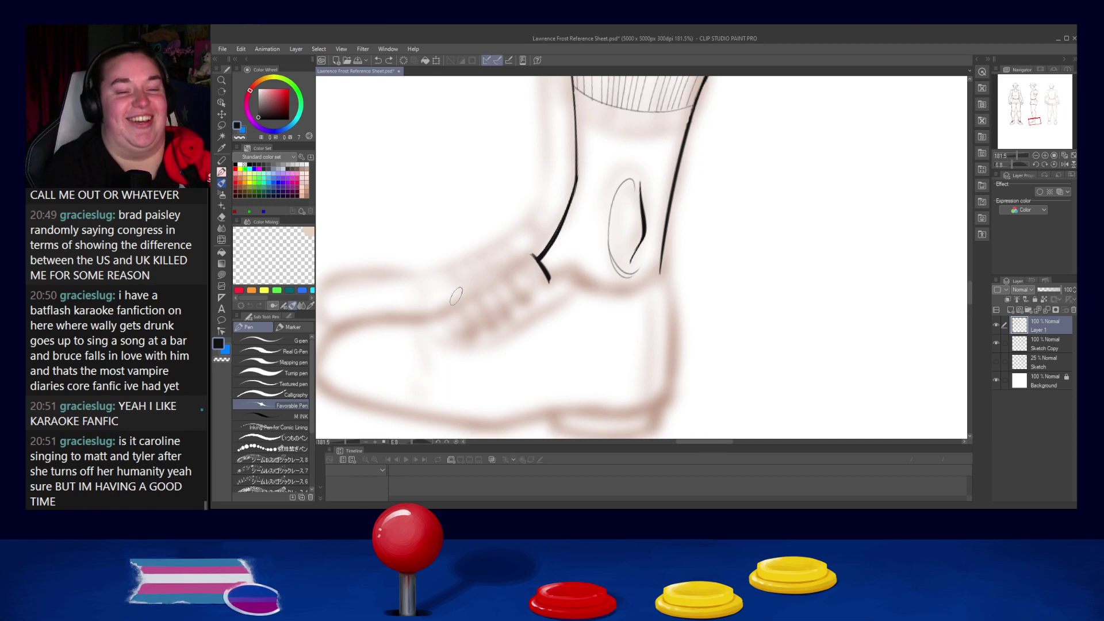
left_click_drag(533, 255, 427, 324)
key("ctrl+z")
key("ctrl+z")
left_click_drag(534, 253, 426, 322)
left_click_drag(531, 255, 431, 318)
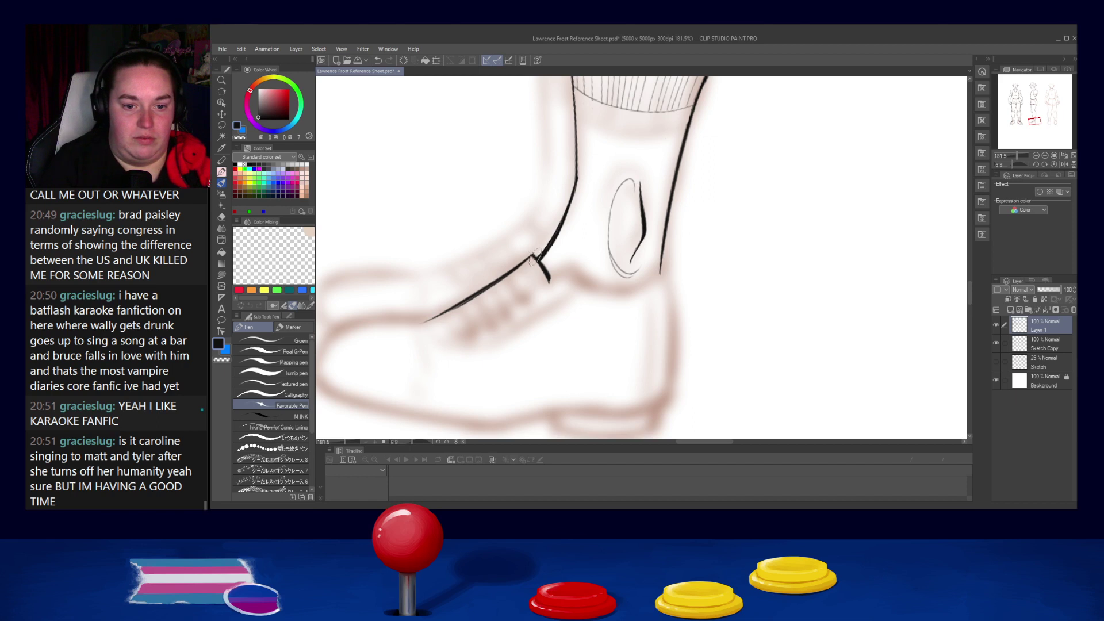
Step: Ink the upper toe outline of the shoe, continuing from the instep line and rounding down to the tip
left_click_drag(430, 331, 510, 314)
mouse_move(399, 334)
left_mouse_down()
mouse_move(464, 300)
mouse_move(512, 303)
mouse_move(549, 280)
left_mouse_up()
key("ctrl+z")
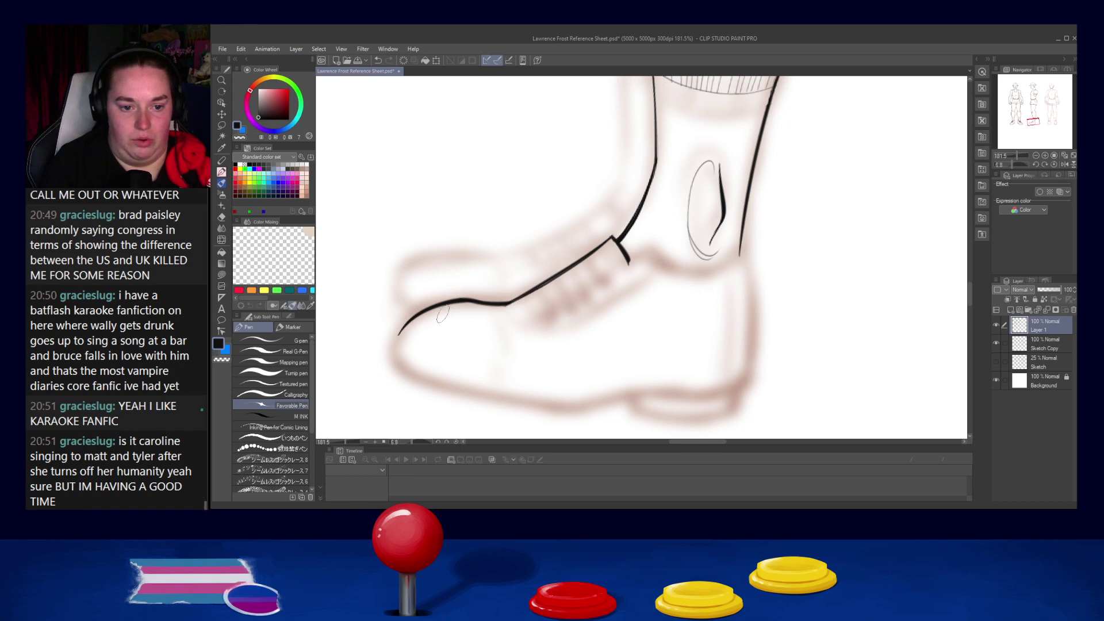
Step: Ink the front part of the shoe's bottom edge from the toe tip back toward the arch
left_click_drag(432, 389, 411, 359)
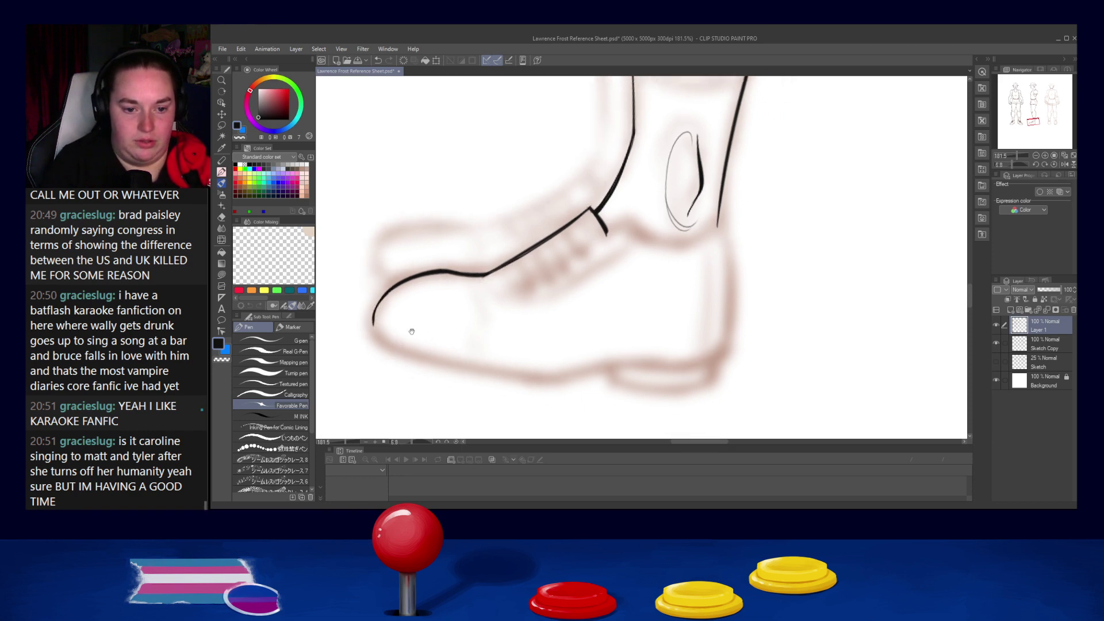
left_click_drag(370, 320, 500, 369)
key("ctrl+z")
left_click_drag(370, 322, 520, 370)
key("ctrl+z")
left_click_drag(371, 325, 532, 375)
key("ctrl+z")
mouse_move(372, 327)
left_mouse_down()
mouse_move(506, 375)
mouse_move(584, 364)
left_mouse_up()
key("ctrl+z")
Step: Extend the shoe's bottom edge from the arch along the top of the heel block to the back of the shoe
left_click_drag(509, 376, 630, 353)
key("ctrl+z")
left_click_drag(509, 376, 665, 365)
key("ctrl+z")
mouse_move(510, 375)
left_mouse_down()
mouse_move(656, 363)
mouse_move(703, 370)
left_mouse_up()
key("ctrl+z")
left_click_drag(633, 363, 709, 365)
key("ctrl+z")
left_click_drag(634, 363, 718, 358)
key("ctrl+z")
left_click_drag(620, 364, 721, 357)
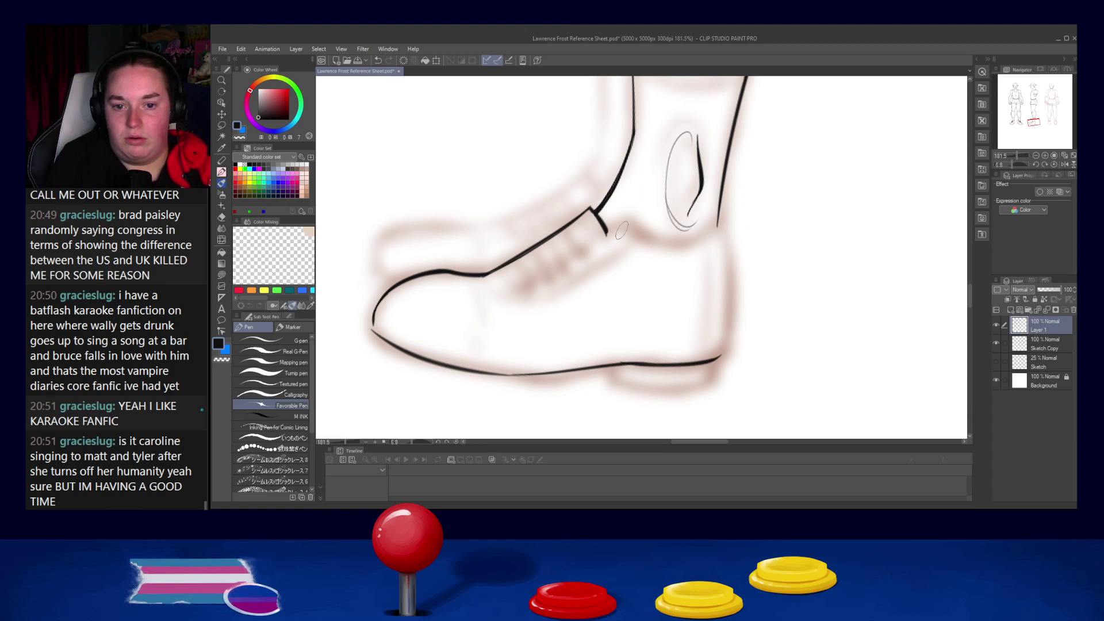
Step: Ink the lower edge of the shoe's lacing flap and the curved collar line around the ankle to the heel
mouse_move(622, 223)
left_mouse_down()
mouse_move(504, 293)
mouse_move(610, 232)
left_mouse_up()
key("ctrl+z")
key("ctrl+z")
mouse_move(509, 288)
left_mouse_down()
mouse_move(608, 232)
mouse_move(702, 238)
mouse_move(716, 228)
left_mouse_up()
key("ctrl+z")
Step: Ink the back of the shoe from the collar down around the heel to the sole line
mouse_move(639, 233)
left_mouse_down()
mouse_move(705, 235)
mouse_move(642, 237)
mouse_move(703, 242)
mouse_move(667, 244)
mouse_move(725, 230)
mouse_move(738, 250)
mouse_move(730, 227)
mouse_move(716, 358)
left_mouse_up()
key("ctrl+z")
key("ctrl+z")
key("ctrl+z")
key("ctrl+z")
left_click_drag(728, 246, 717, 359)
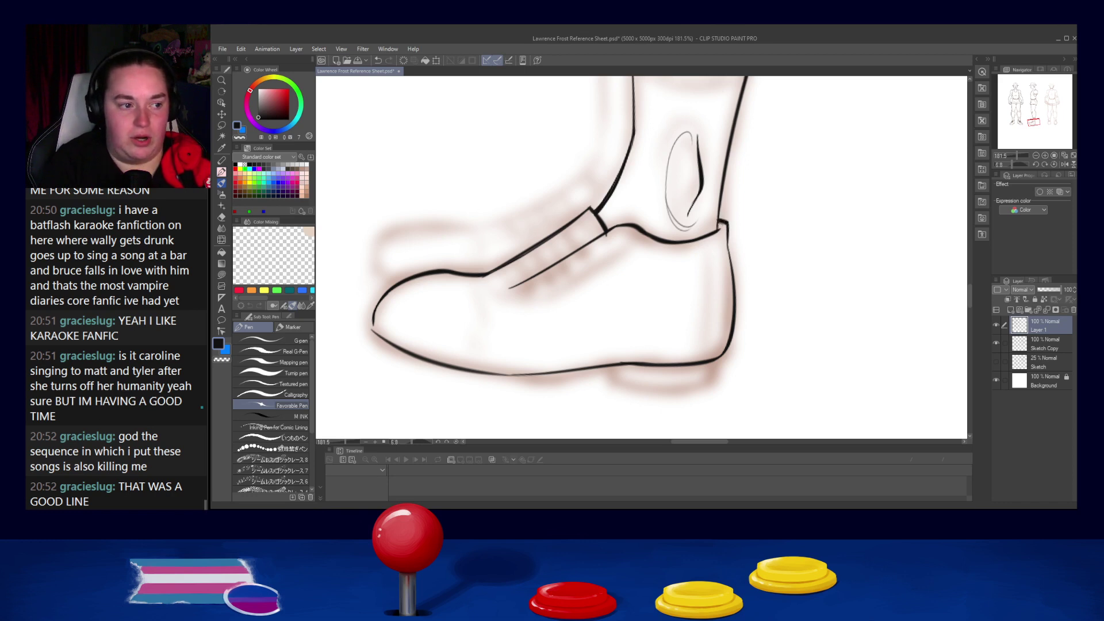
Step: Join the lacing flap to the collar and ink the flap's short front edge at the instep
left_click_drag(615, 229, 596, 240)
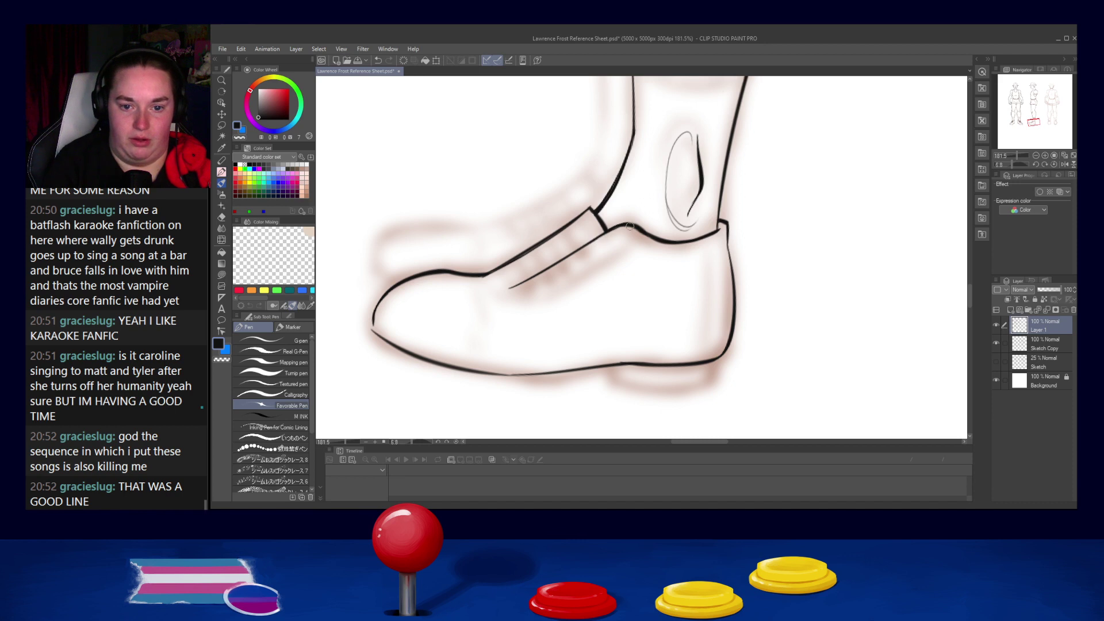
left_click_drag(494, 272, 509, 288)
key("ctrl+z")
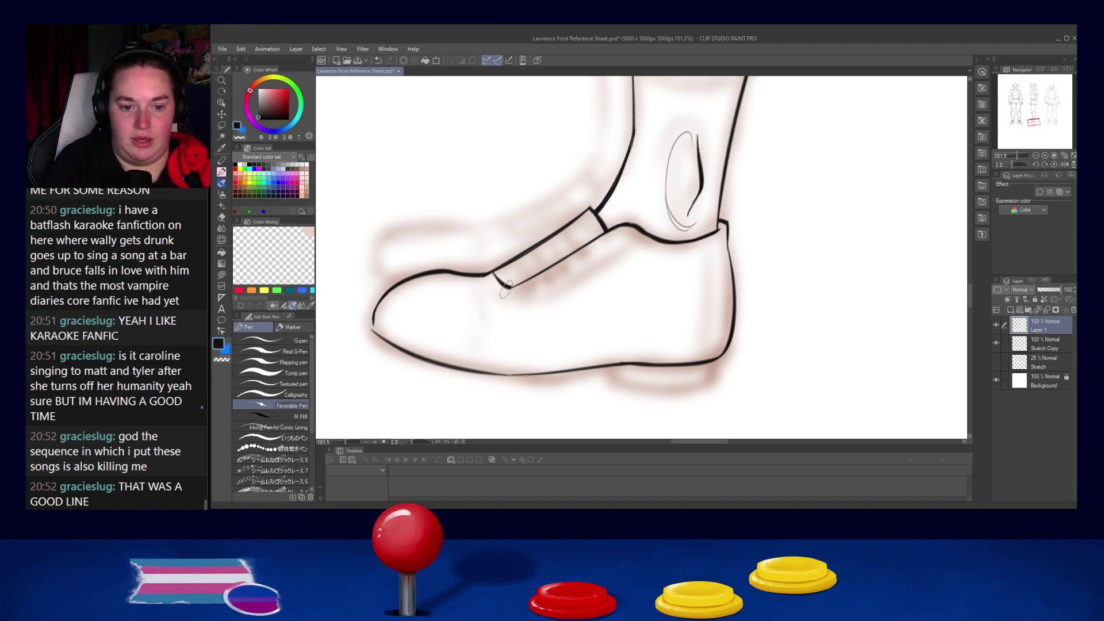
Step: Draw a thin seam line around the front of the lacing flap and back beneath it toward the collar
left_click_drag(433, 323, 746, 314)
left_click_drag(674, 316, 419, 315)
left_click_drag(776, 299, 484, 298)
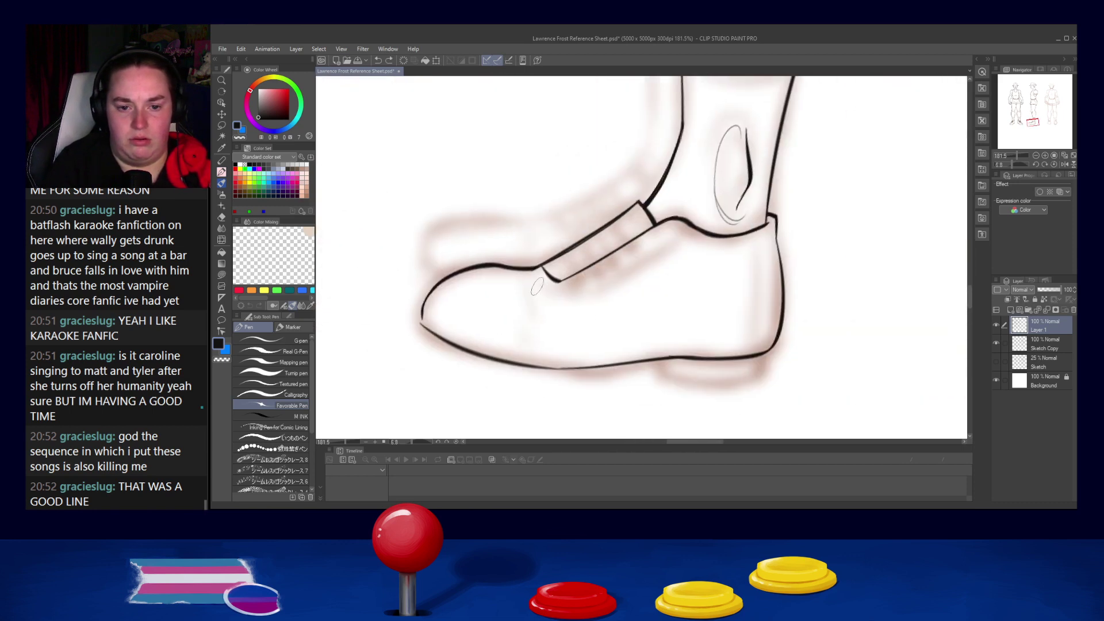
left_click_drag(530, 268, 554, 295)
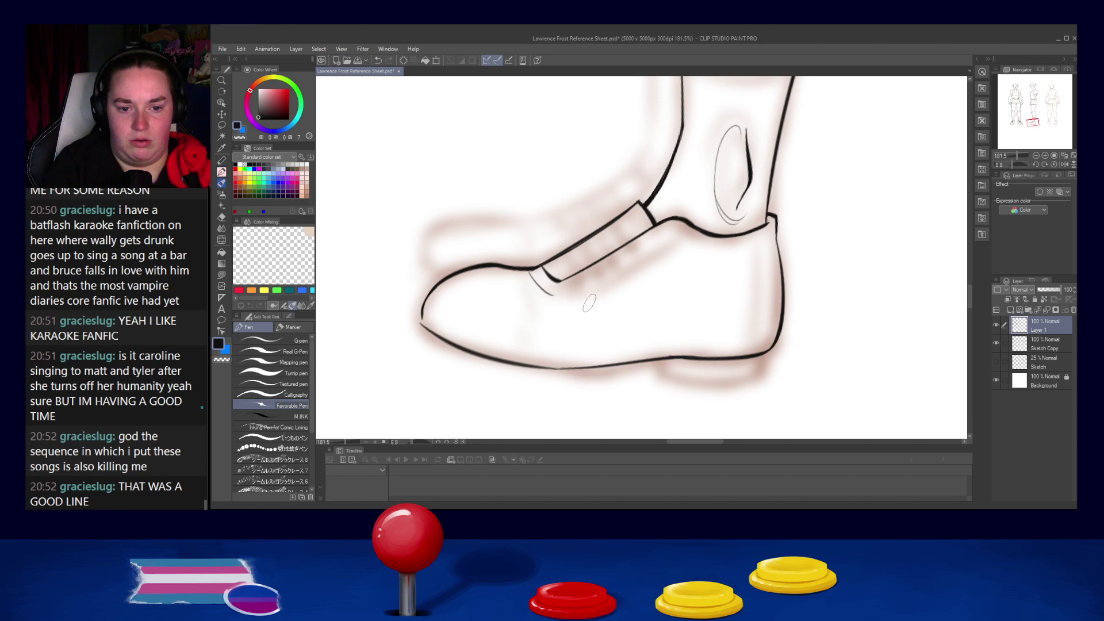
left_click_drag(676, 241, 550, 299)
key("ctrl+z")
Step: Ink the slanted lace strokes across the flap and begin the dark eyelets at its ankle end
mouse_move(560, 257)
left_mouse_down()
mouse_move(576, 285)
mouse_move(590, 254)
mouse_move(606, 266)
mouse_move(639, 239)
mouse_move(607, 231)
mouse_move(631, 252)
mouse_move(626, 226)
mouse_move(639, 235)
mouse_move(621, 224)
mouse_move(647, 243)
left_mouse_up()
key("ctrl+z")
key("ctrl+z")
key("ctrl+z")
key("ctrl+z")
key("ctrl+z")
key("ctrl+z")
key("ctrl+z")
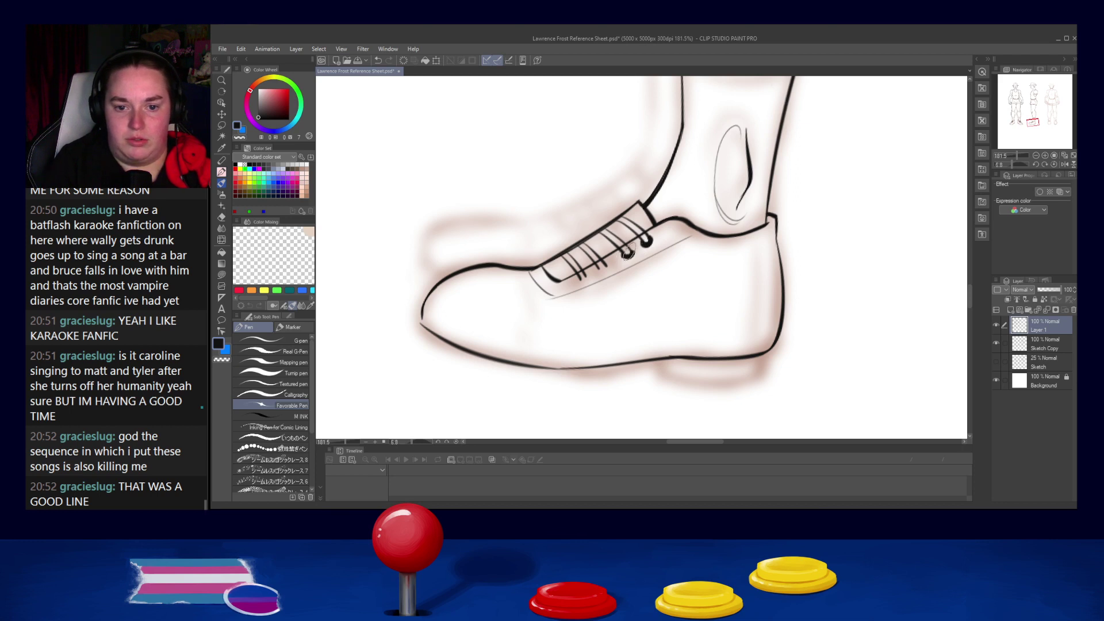
Step: Ink the remaining dark eyelets along the flap's lower edge and finish the lace ends running into them
key("ctrl+z")
key("ctrl+z")
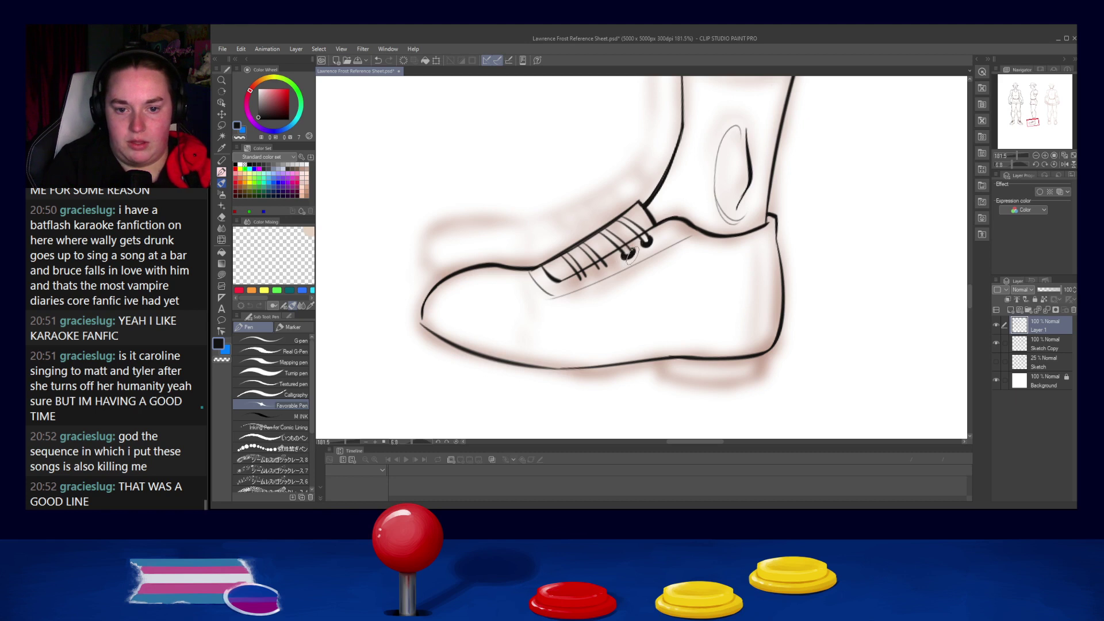
left_click_drag(598, 270, 607, 266)
key("ctrl+z")
key("ctrl+z")
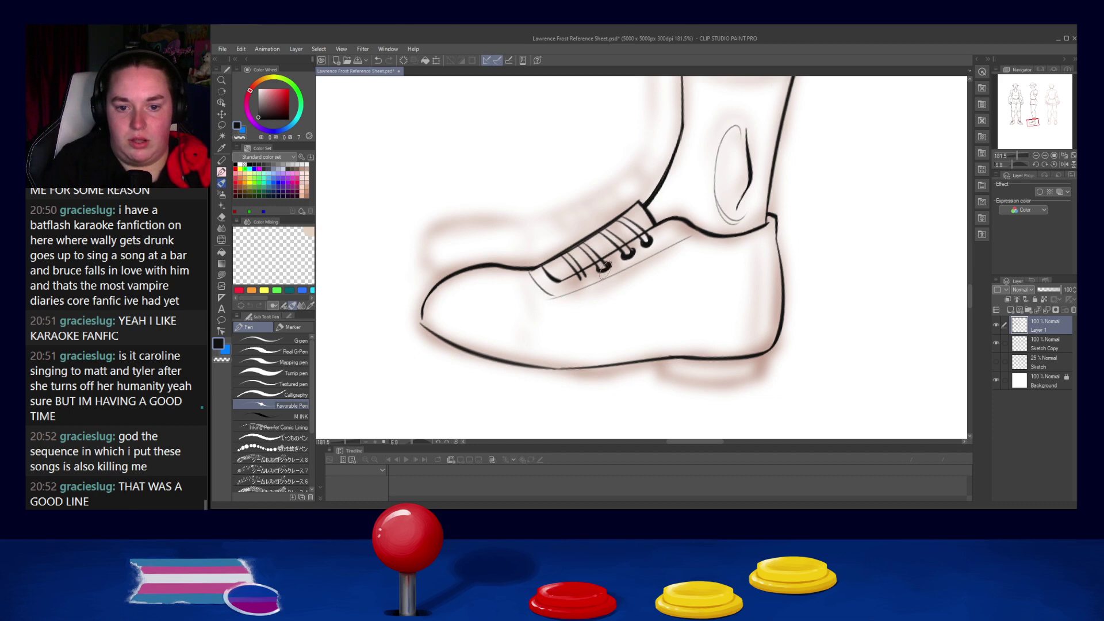
left_click_drag(603, 264, 582, 279)
key("ctrl+z")
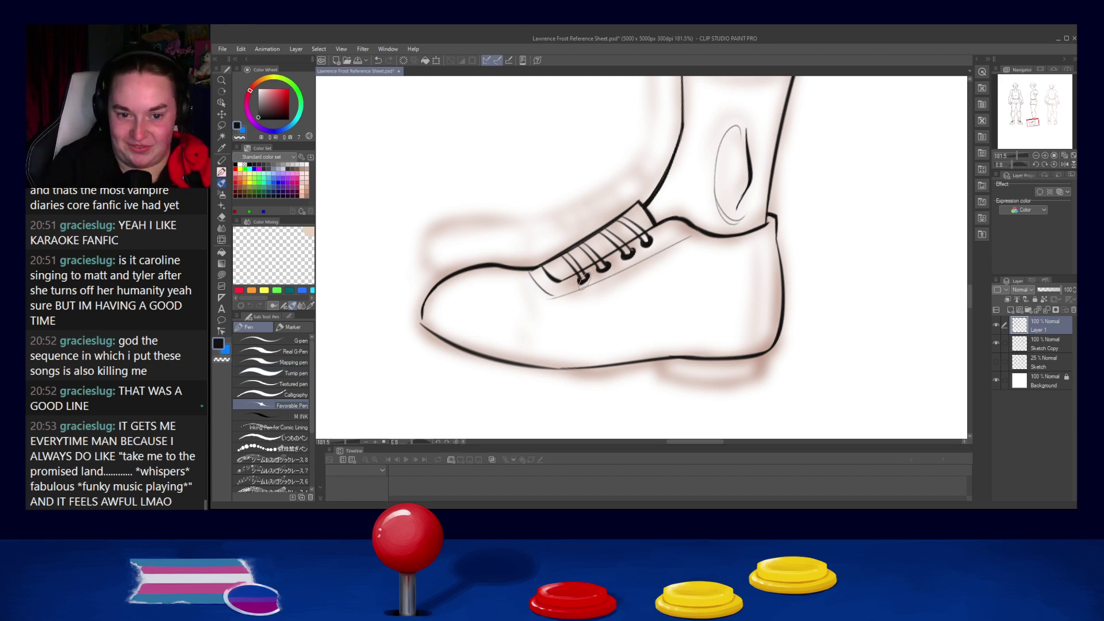
left_click_drag(583, 276, 581, 278)
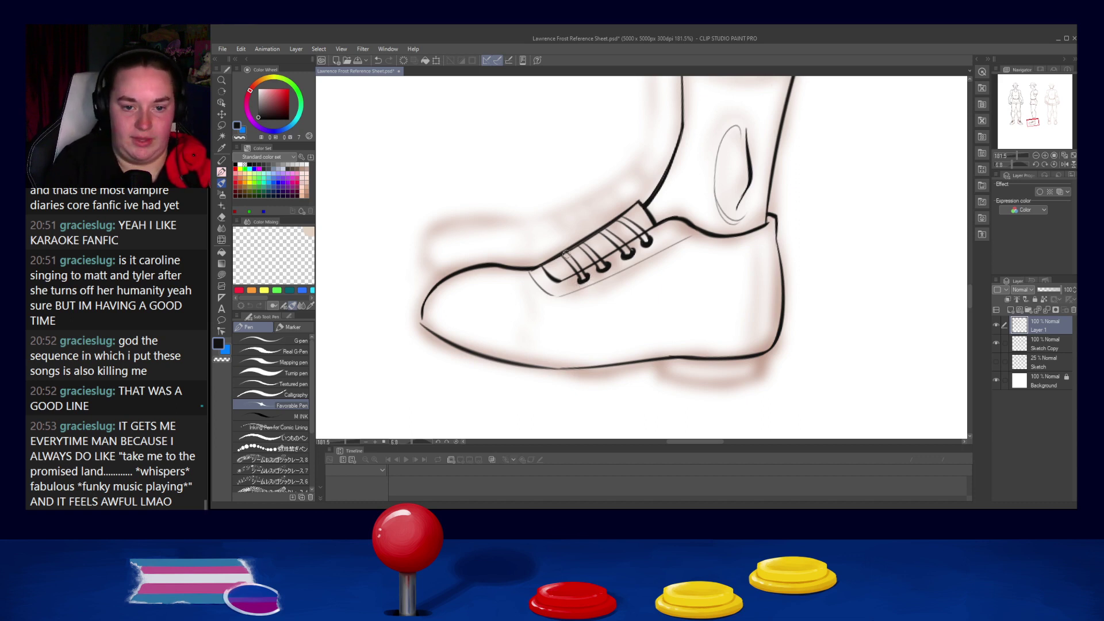
key("ctrl+z")
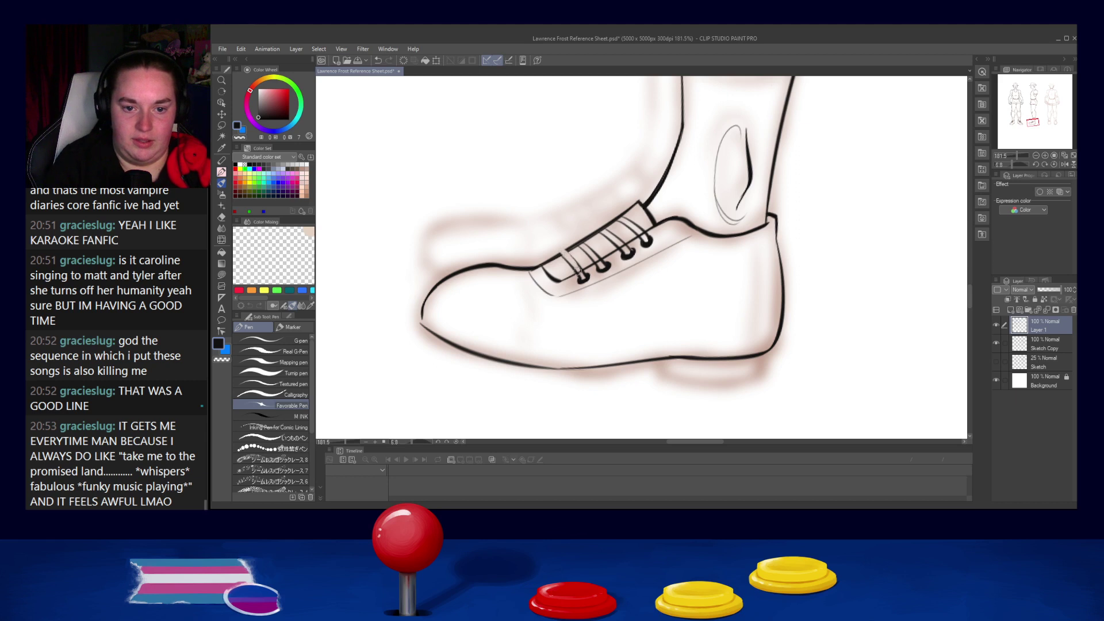
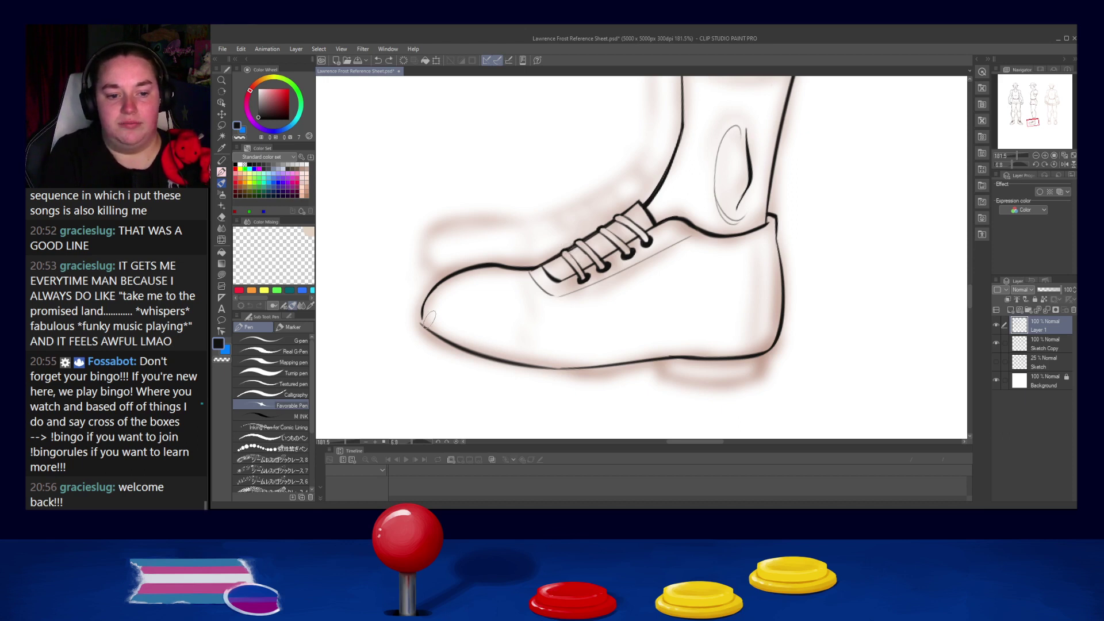
Step: Close the outline gap at the shoe's toe tip and touch up the bottom edge under the ball of the foot
mouse_move(422, 323)
left_mouse_down()
mouse_move(435, 335)
mouse_move(424, 318)
left_mouse_up()
key("ctrl+z")
key("ctrl+z")
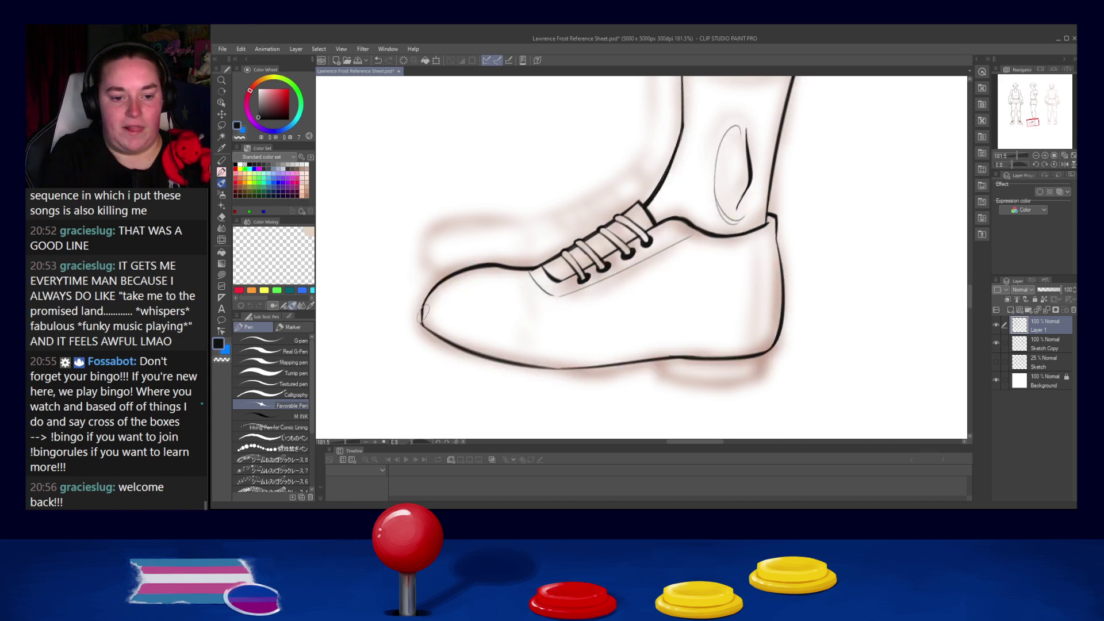
left_click_drag(423, 326, 425, 314)
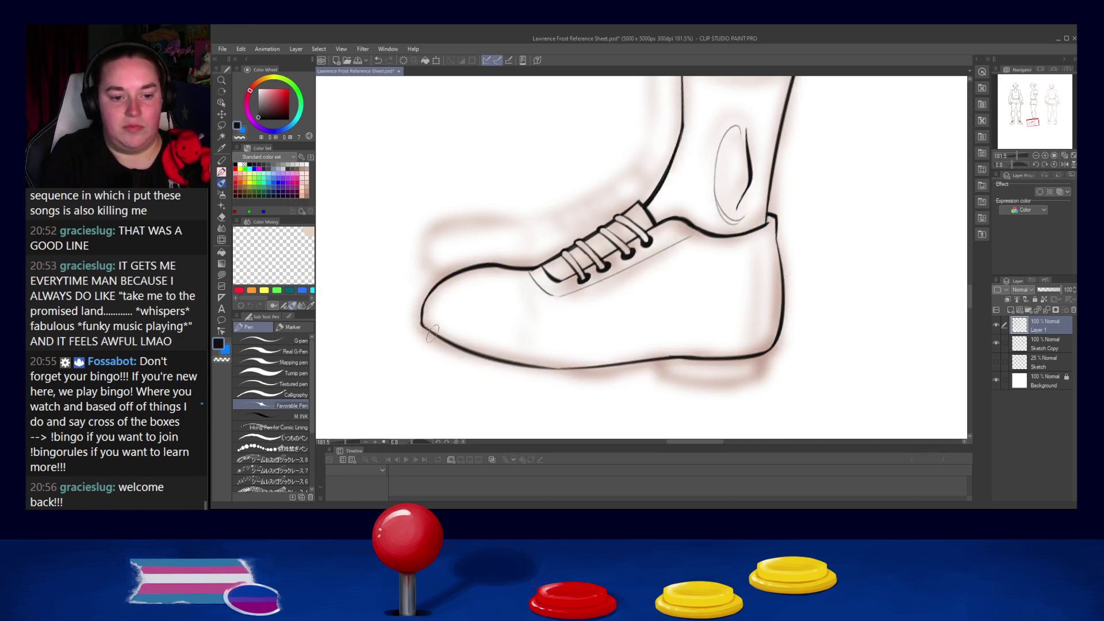
left_click_drag(533, 365, 608, 367)
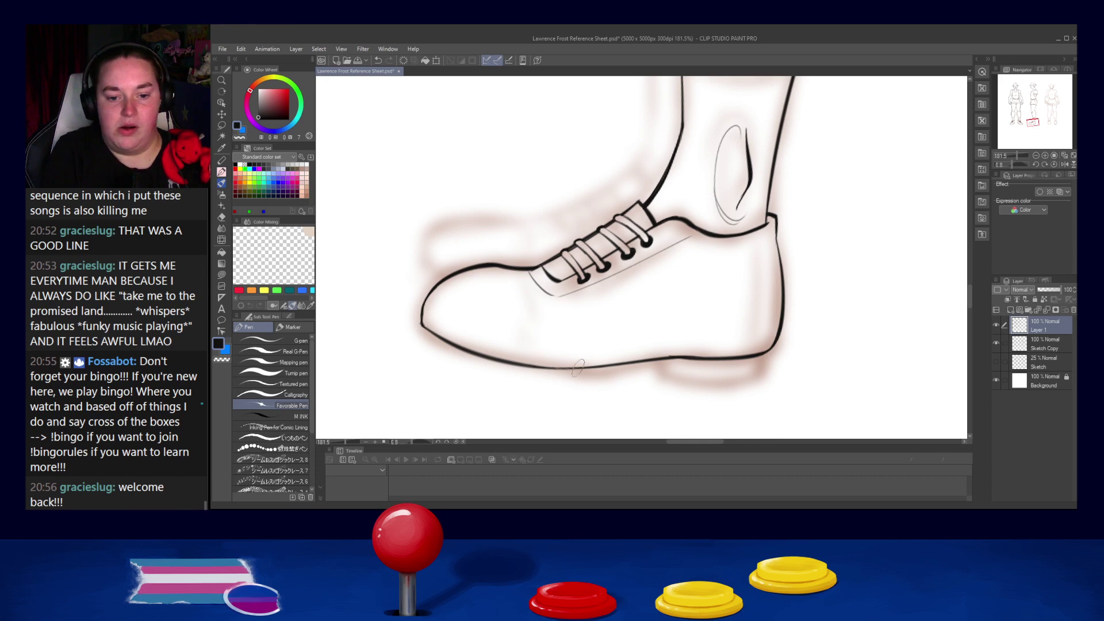
key("ctrl+z")
Step: Ink the short vertical front edge of the shoe's heel block
left_click_drag(669, 368, 747, 371)
key("ctrl+z")
key("ctrl+z")
key("ctrl+z")
key("ctrl+z")
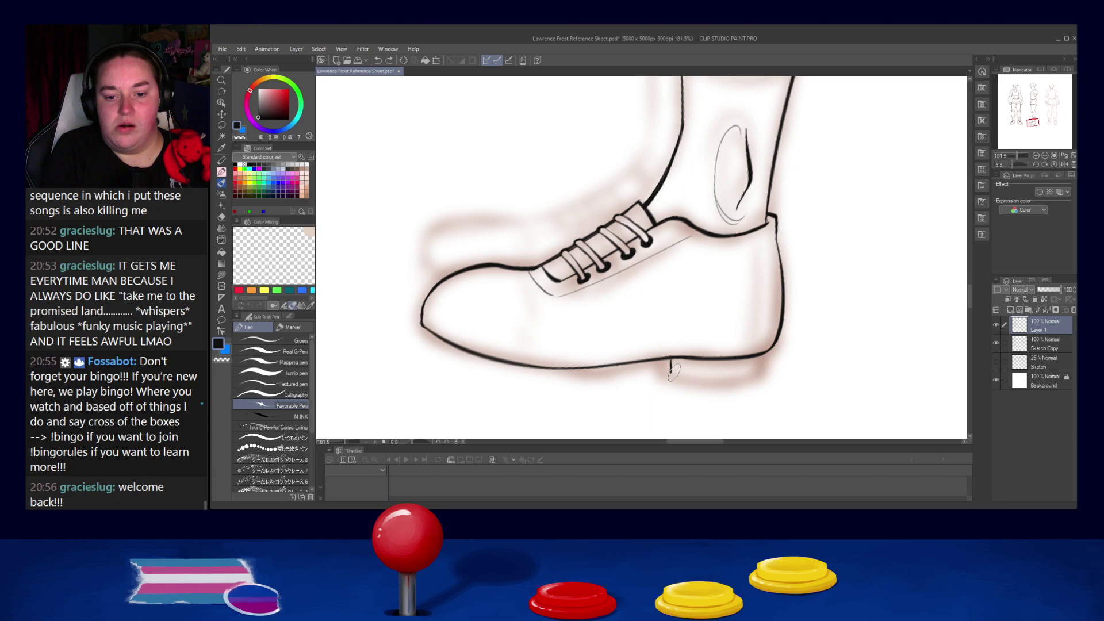
Step: Ink the heel block's bottom and back edges and clean up its corners
mouse_move(672, 361)
left_mouse_down()
mouse_move(672, 373)
mouse_move(741, 373)
left_mouse_up()
key("ctrl+z")
left_click_drag(671, 372, 777, 372)
key("ctrl+z")
mouse_move(671, 369)
left_mouse_down()
mouse_move(766, 361)
mouse_move(764, 371)
left_mouse_up()
key("ctrl+z")
left_click_drag(667, 360, 671, 371)
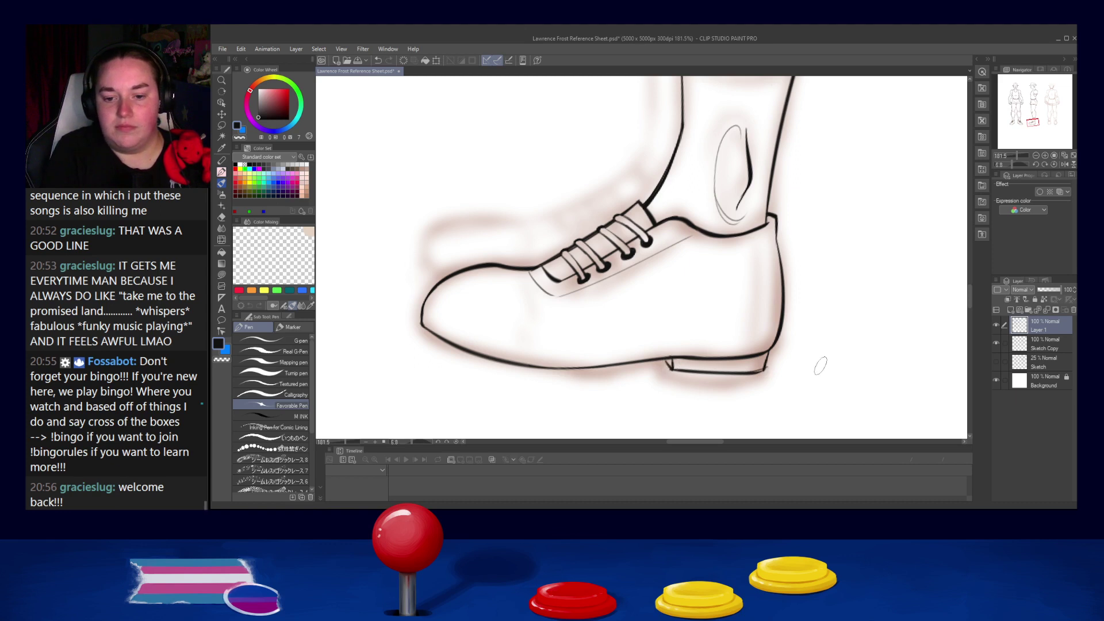
mouse_move(764, 369)
left_mouse_down()
mouse_move(752, 374)
mouse_move(767, 363)
left_mouse_up()
key("ctrl+z")
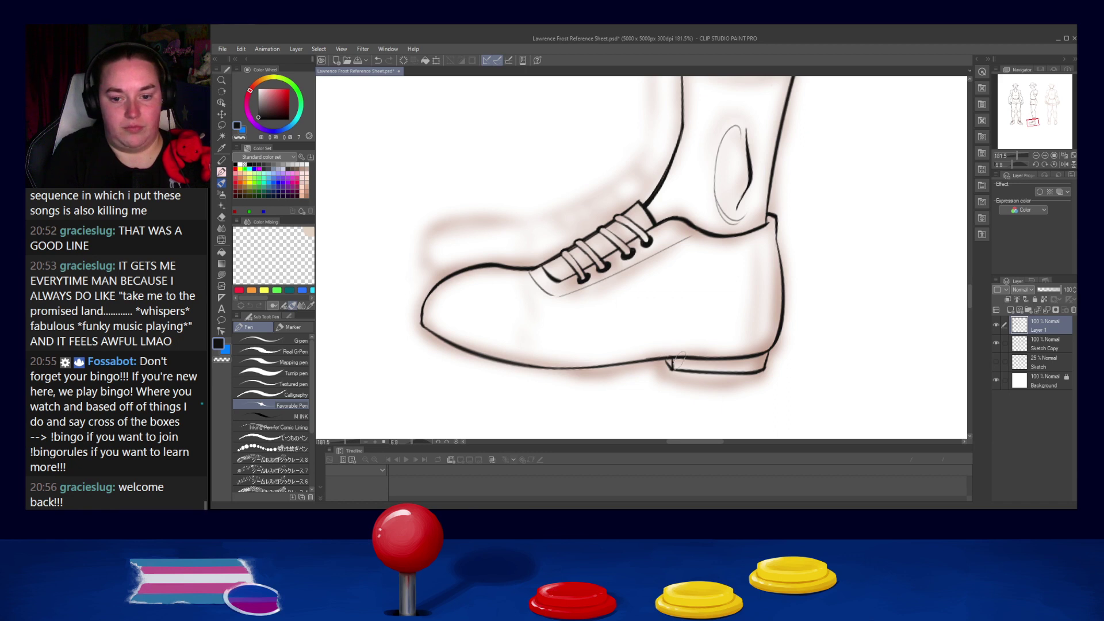
key("ctrl+z")
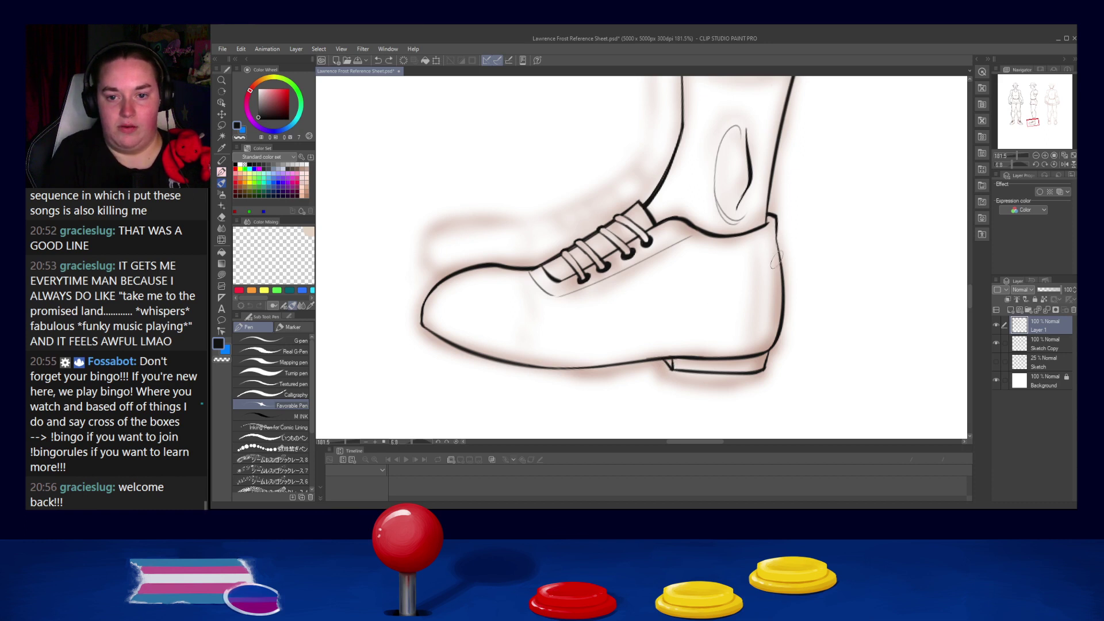
Step: Examine the side view's inked leg and shoe against the full figures with the canvas rotation reset
left_click_drag(786, 177, 781, 255)
scroll(781, 255, "down", 3)
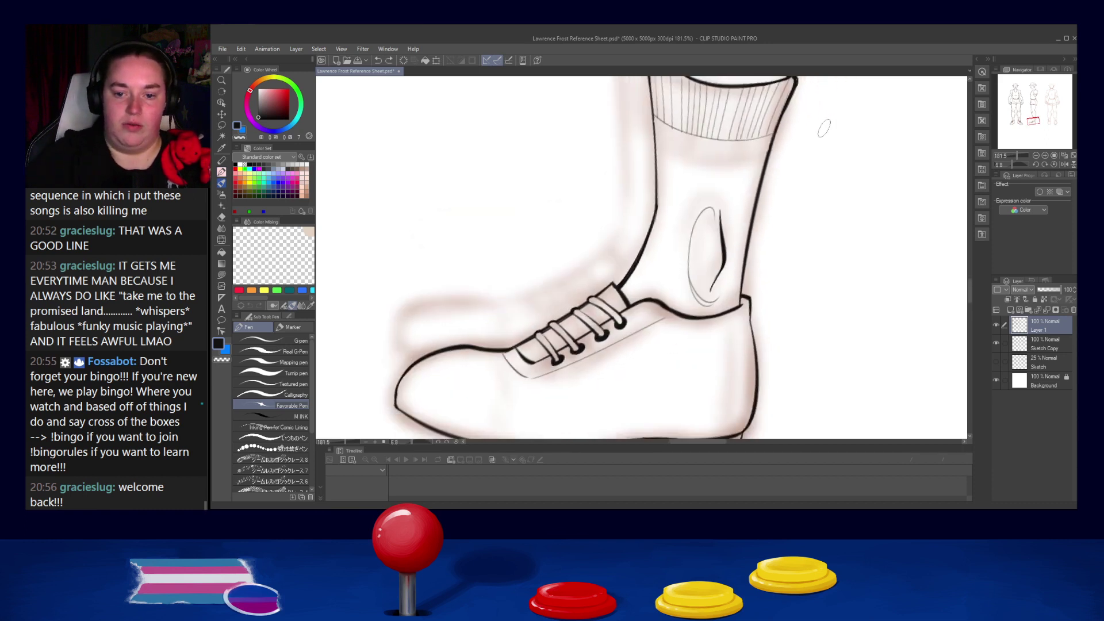
scroll(832, 119, "down", 2)
scroll(733, 218, "down", 1)
left_click_drag(744, 216, 775, 368)
scroll(788, 336, "down", 2)
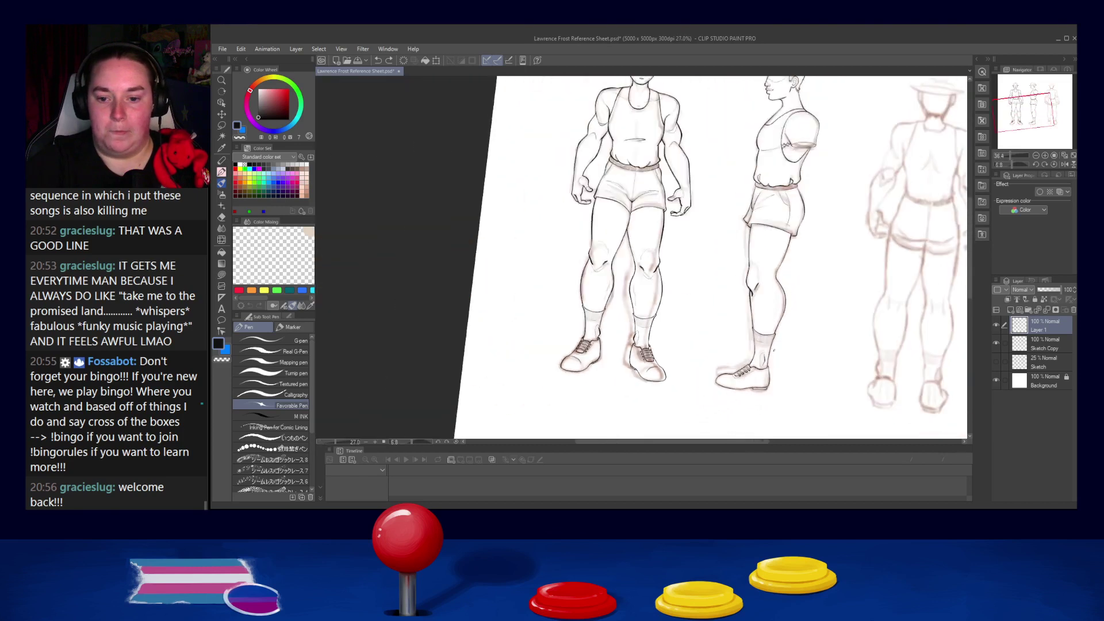
left_click(457, 443)
scroll(717, 289, "up", 4)
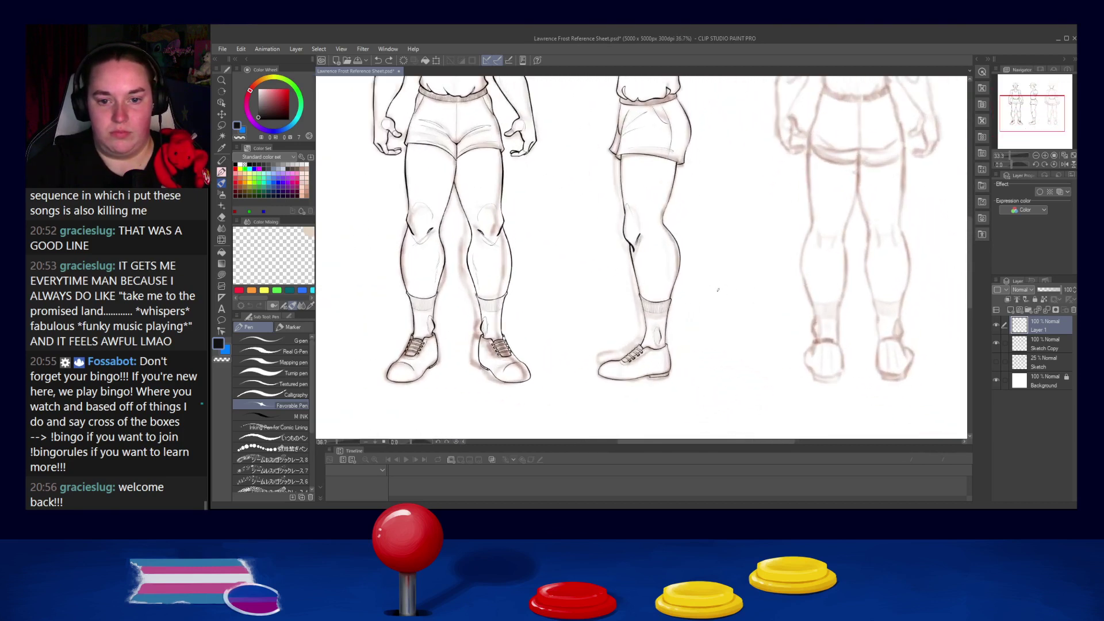
scroll(717, 289, "up", 1)
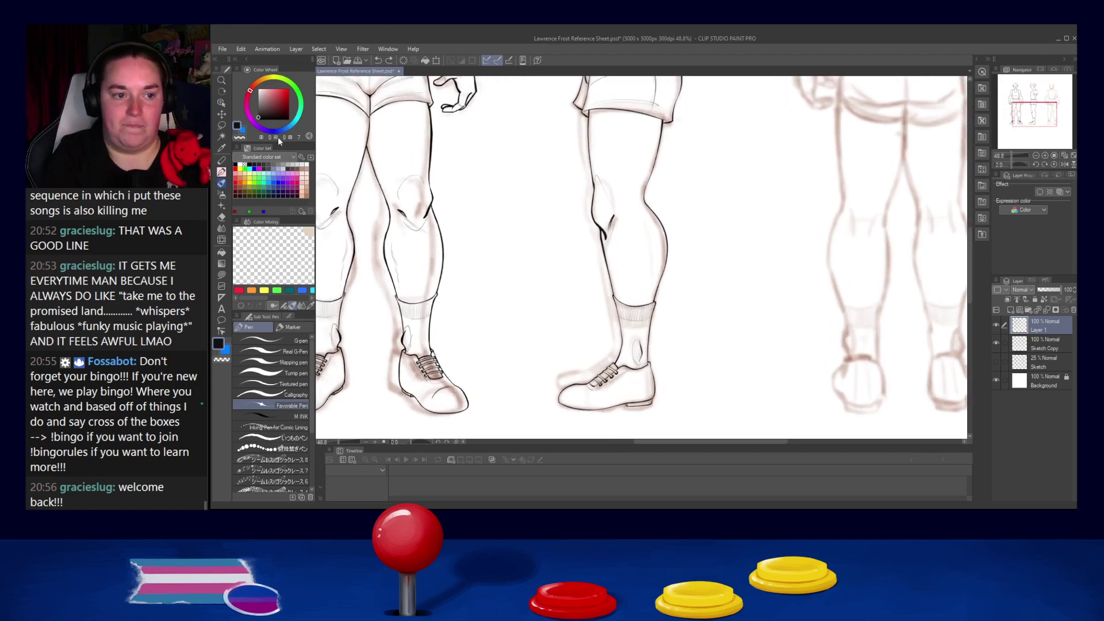
Step: Lasso the front part of the side view's leg line art from the shorts hem down to the shoe's toe
left_click(222, 126)
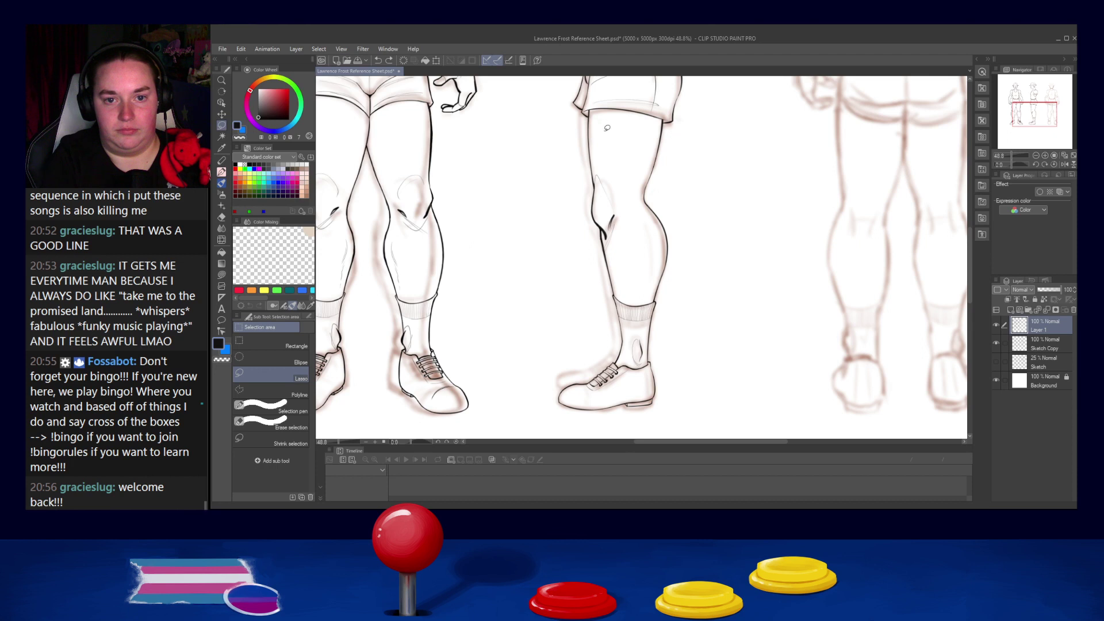
mouse_move(591, 118)
left_mouse_down()
mouse_move(530, 353)
mouse_move(563, 418)
mouse_move(581, 427)
mouse_move(560, 403)
mouse_move(636, 366)
mouse_move(622, 308)
left_mouse_up()
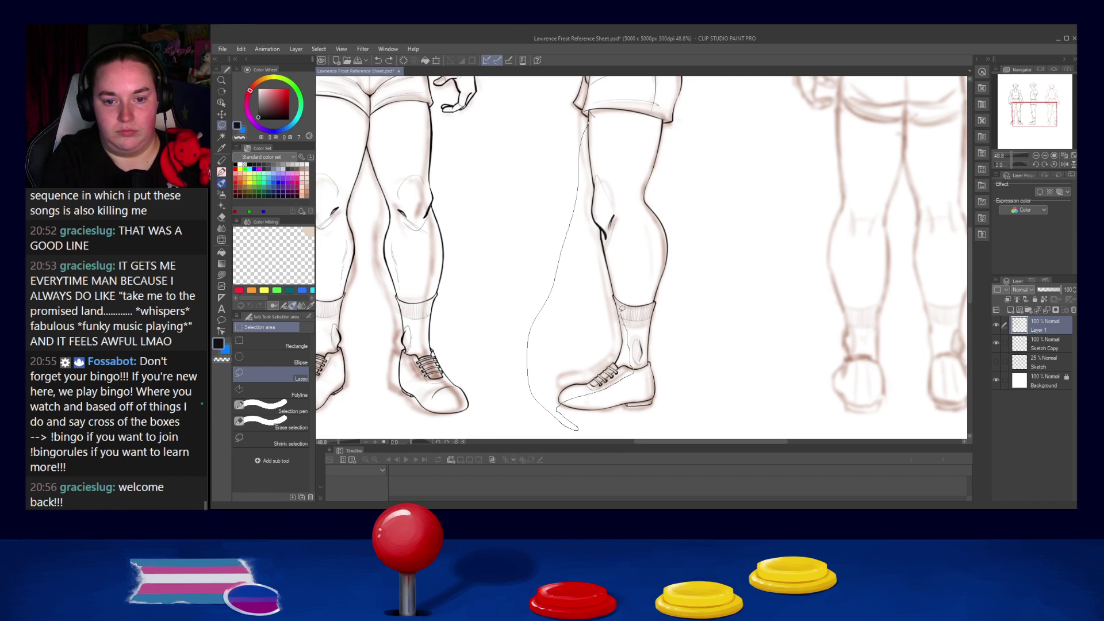
left_click_drag(633, 218, 593, 114)
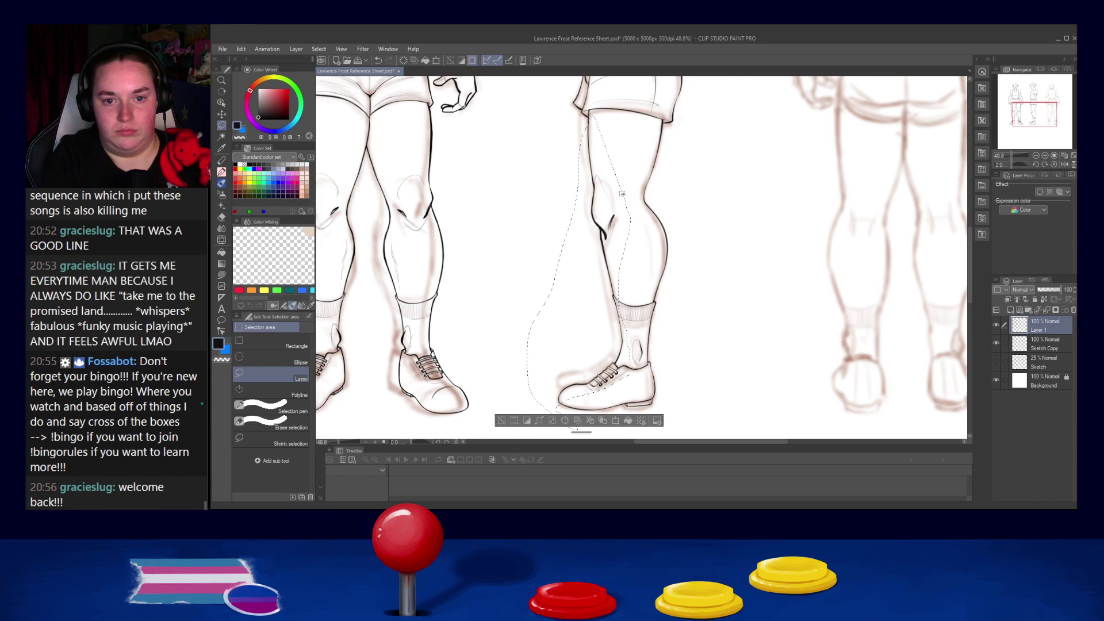
left_click(594, 119)
key("ctrl+z")
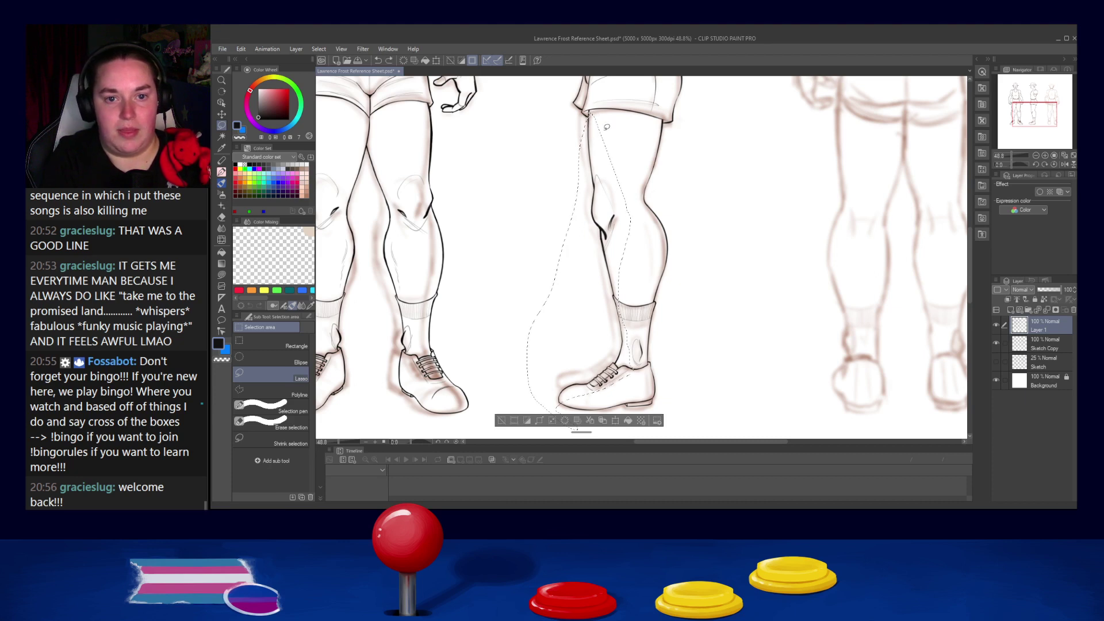
Step: Copy the selected leg line art and paste it onto a new layer
key("ctrl+c")
key("ctrl+v")
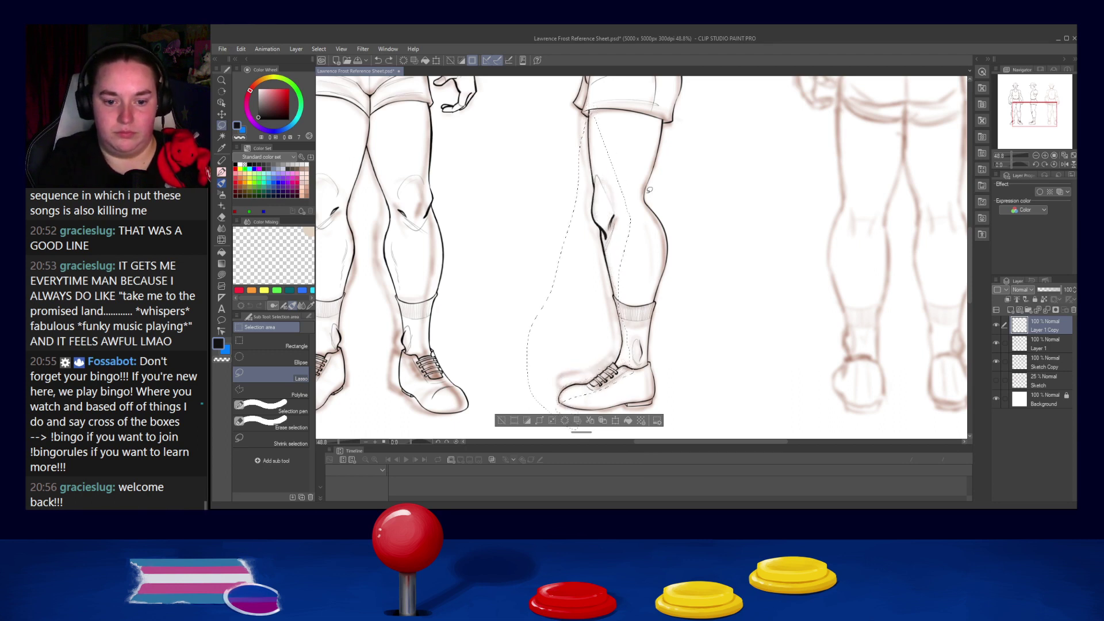
key("ctrl+z")
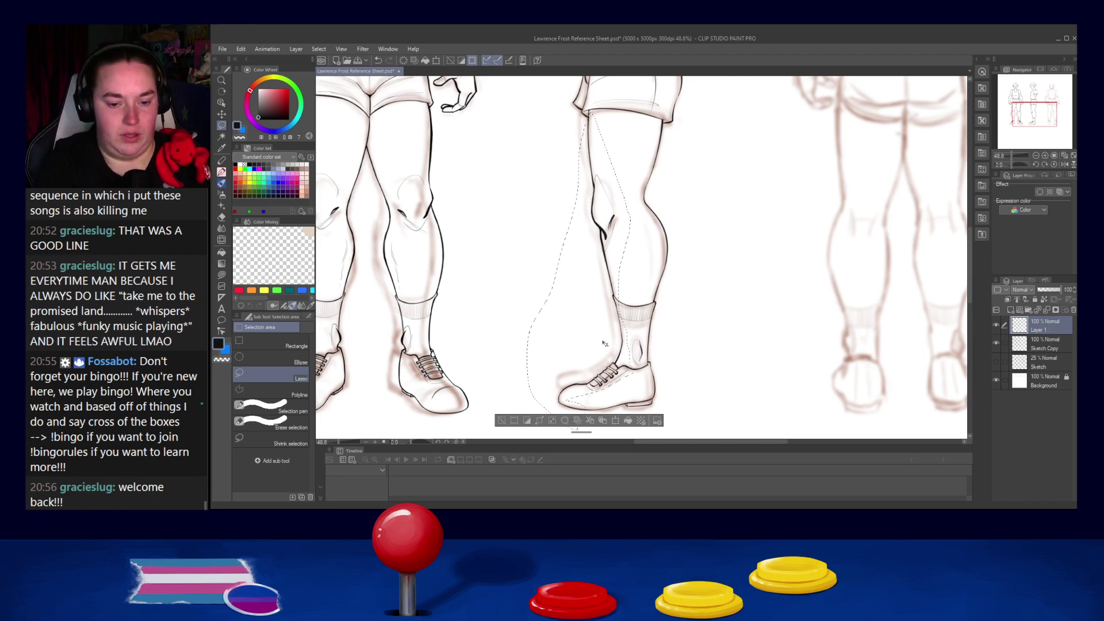
key("ctrl+v")
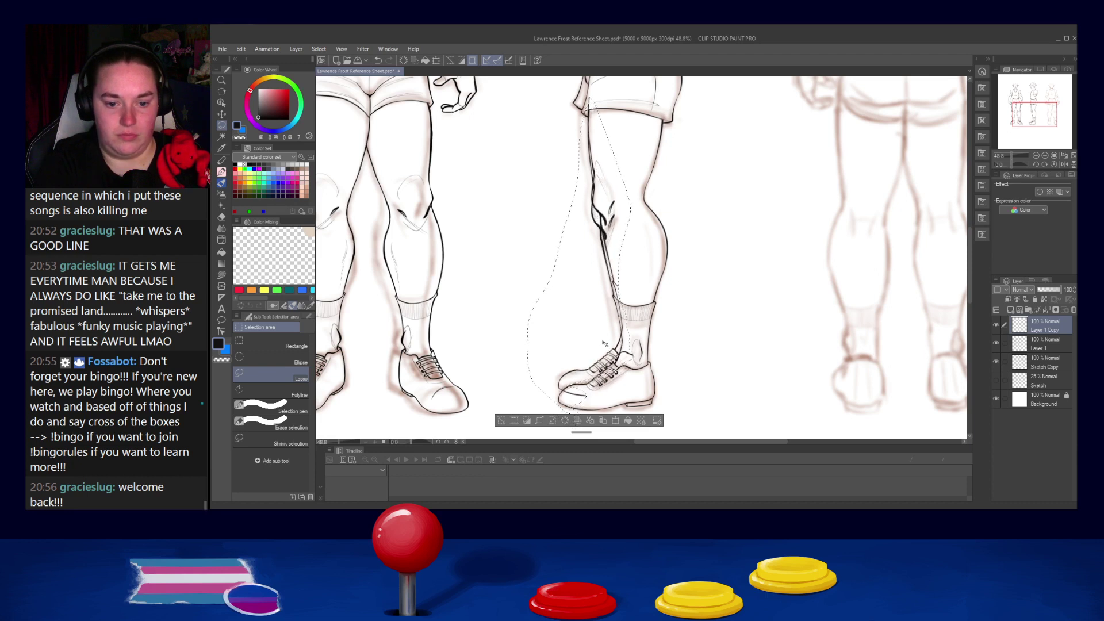
Step: Nudge the pasted leg copy horizontally so it sits slightly in front of the near leg as the far leg
key("ctrl+Left")
key("ctrl+Left")
key("ctrl+Left")
key("ctrl+Left")
key("ctrl+Left")
key("ctrl+Left")
key("ctrl+Left")
key("ctrl+Left")
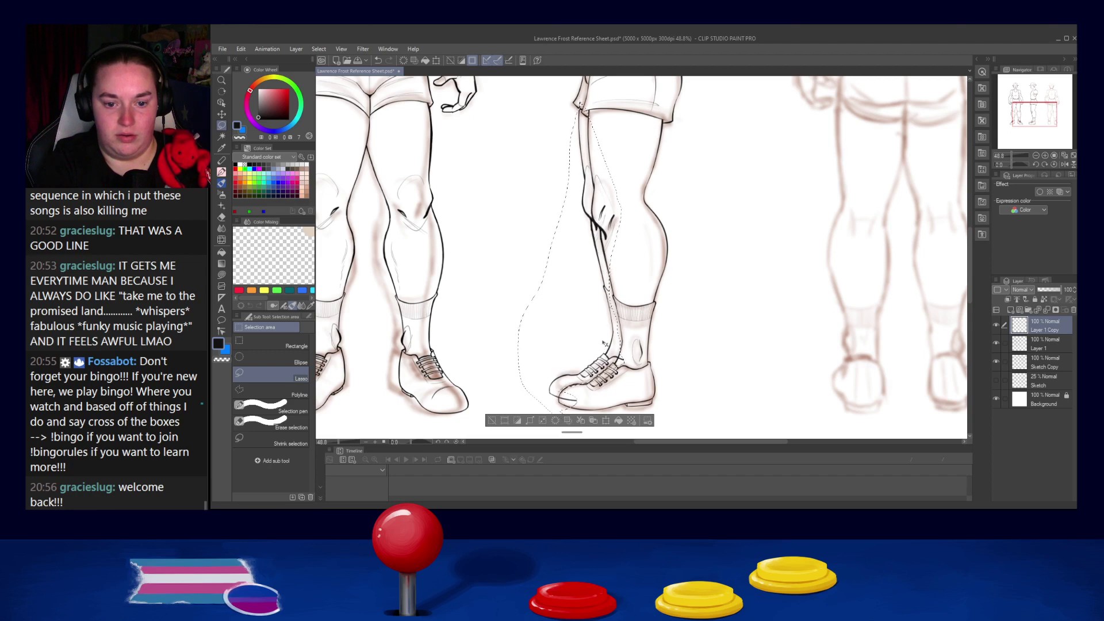
key("Right")
key("Right")
key("Right")
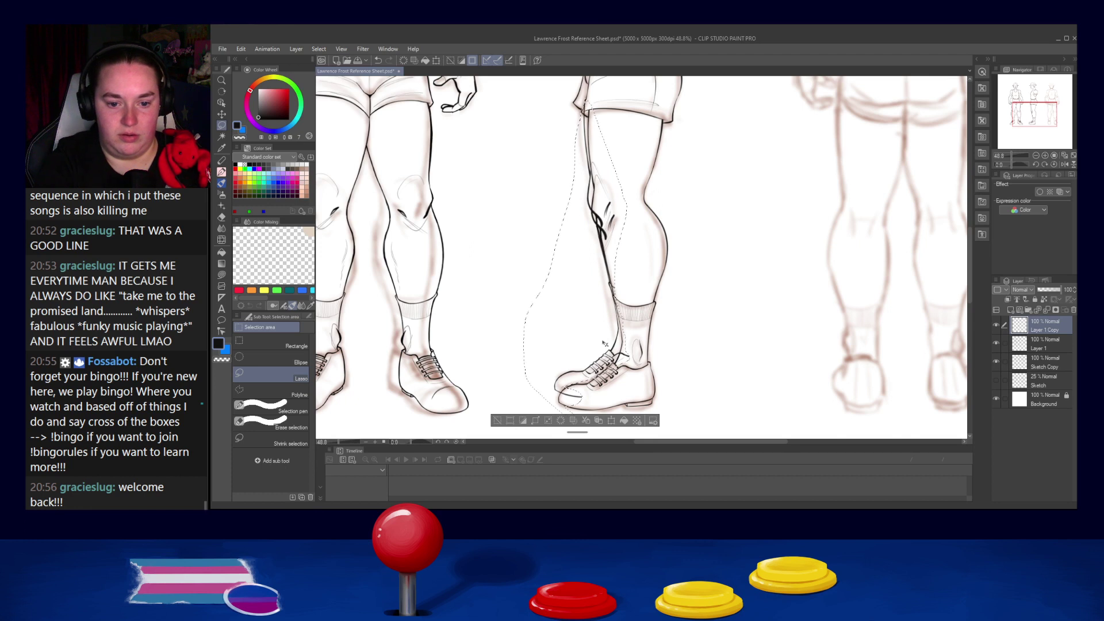
Step: Transform the far leg copy, pulling its upper front corner outward and slightly down so the leg slants toward the front
key("ctrl+t")
scroll(569, 122, "up", 1)
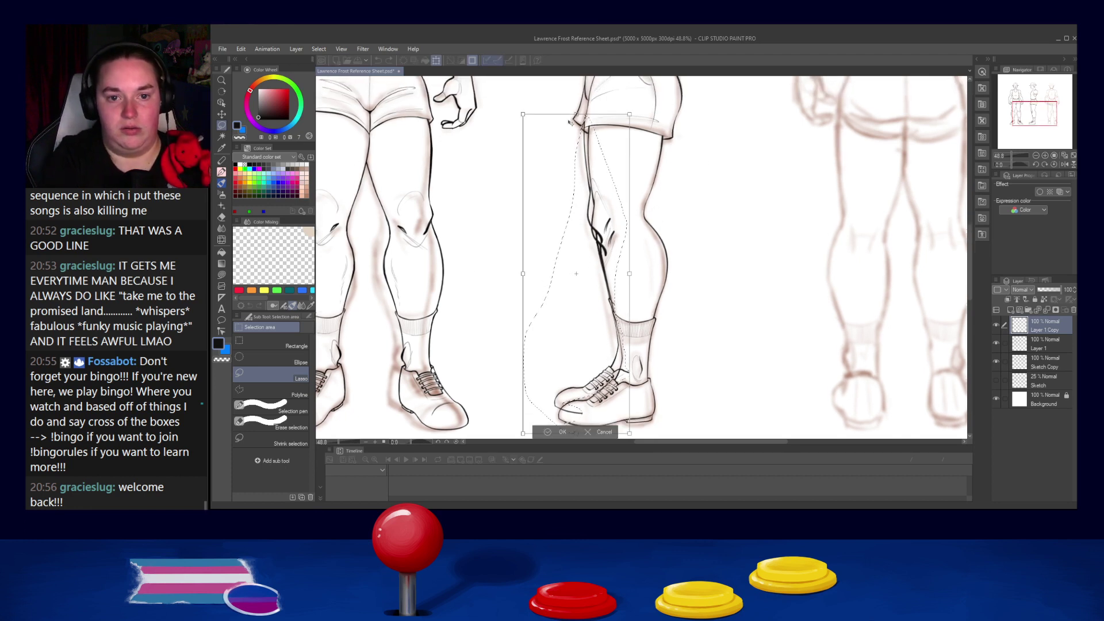
left_click_drag(523, 115, 509, 126)
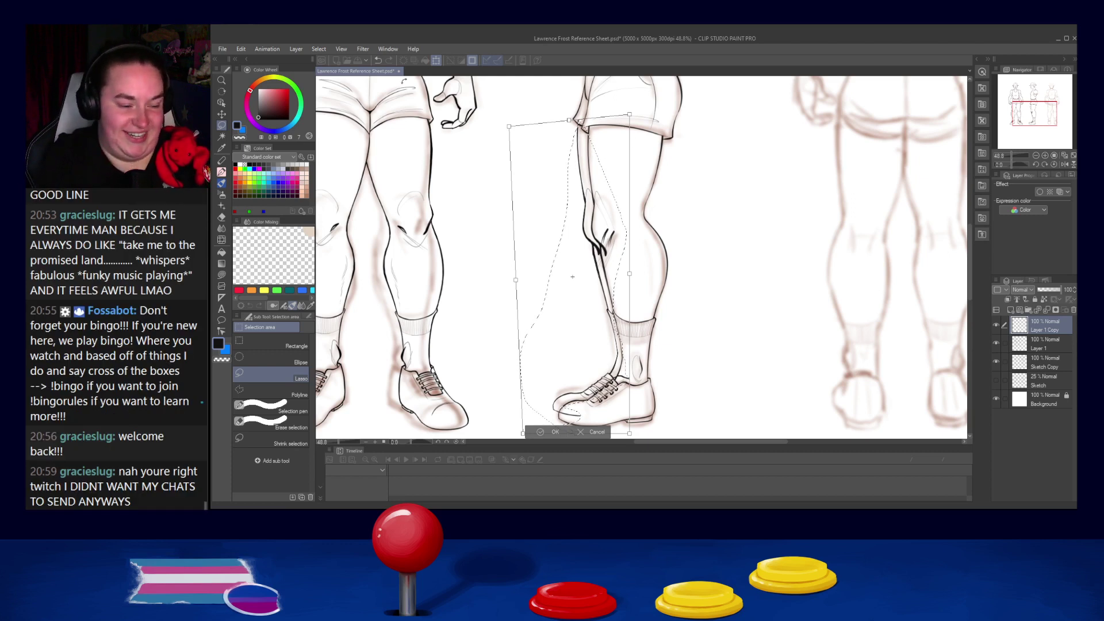
key("Return")
left_click_drag(583, 371, 576, 342)
Step: Distort the lower edge of the far leg copy, raising its front corner and pulling its rear corner forward, and apply the transform
key("ctrl+t")
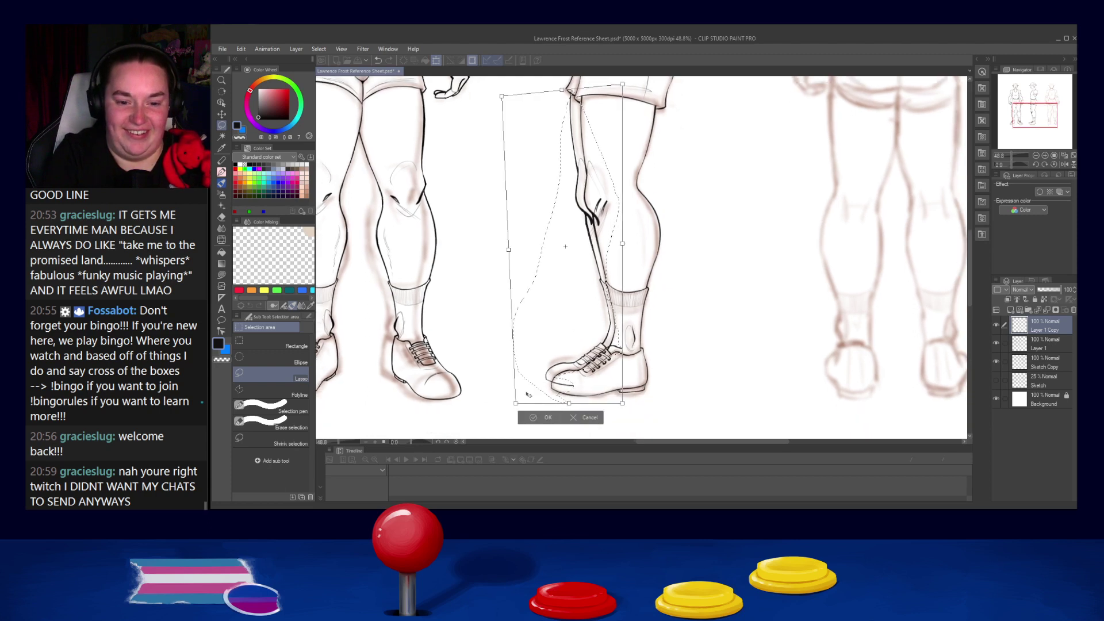
left_click_drag(516, 404, 518, 392)
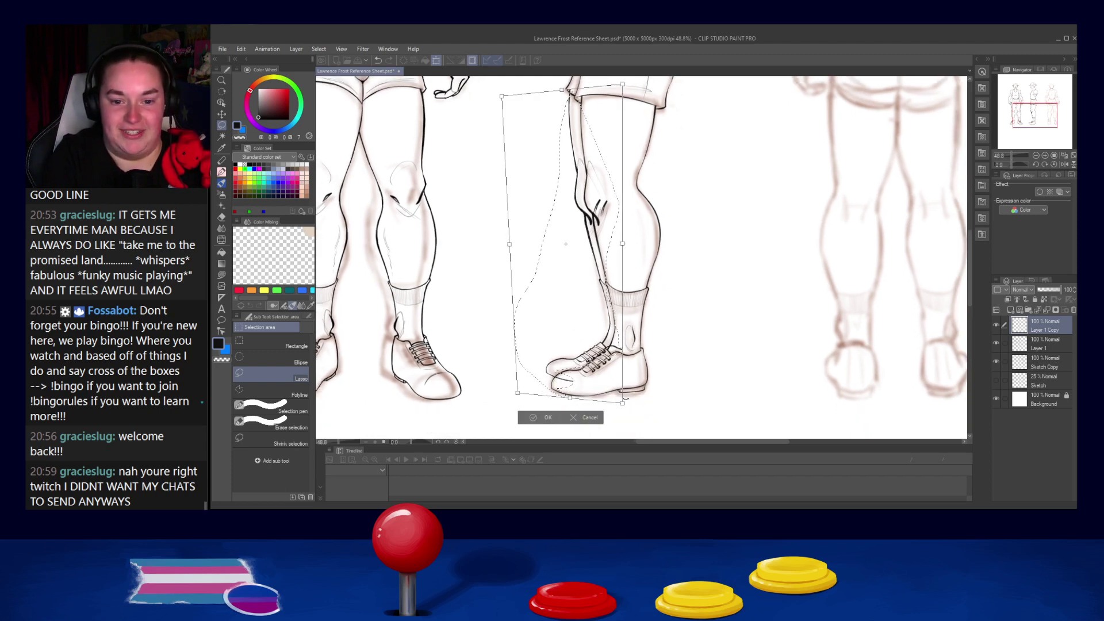
left_click_drag(625, 405, 609, 406)
left_click(550, 412)
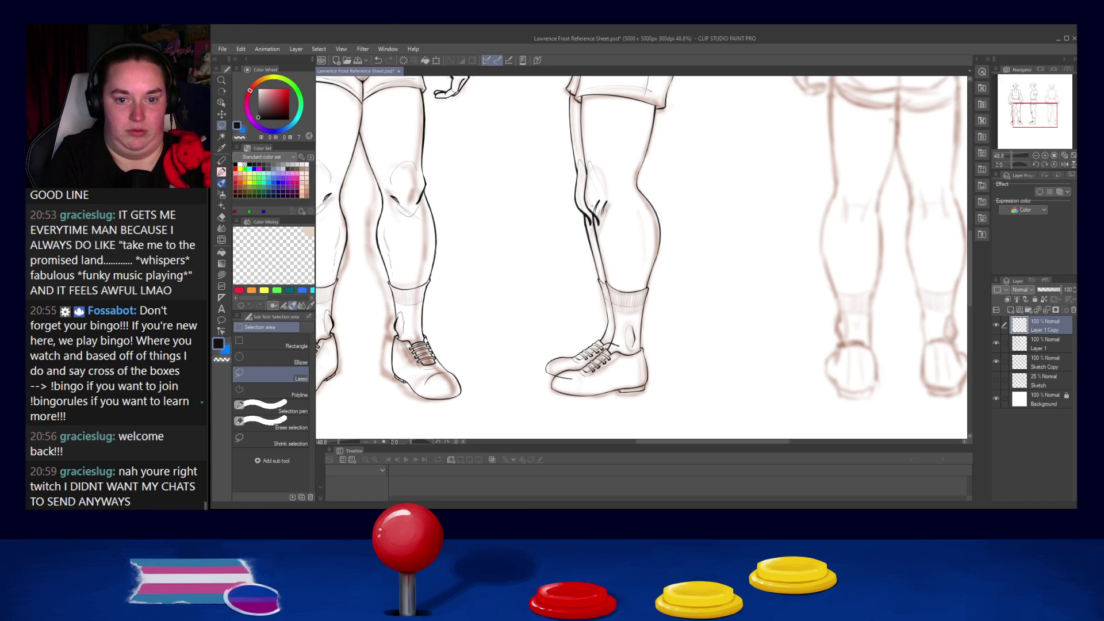
Step: Clear the copied lines overlapping the near leg's knee and tidy the far leg's line where it meets the shorts hem
key("ctrl+z")
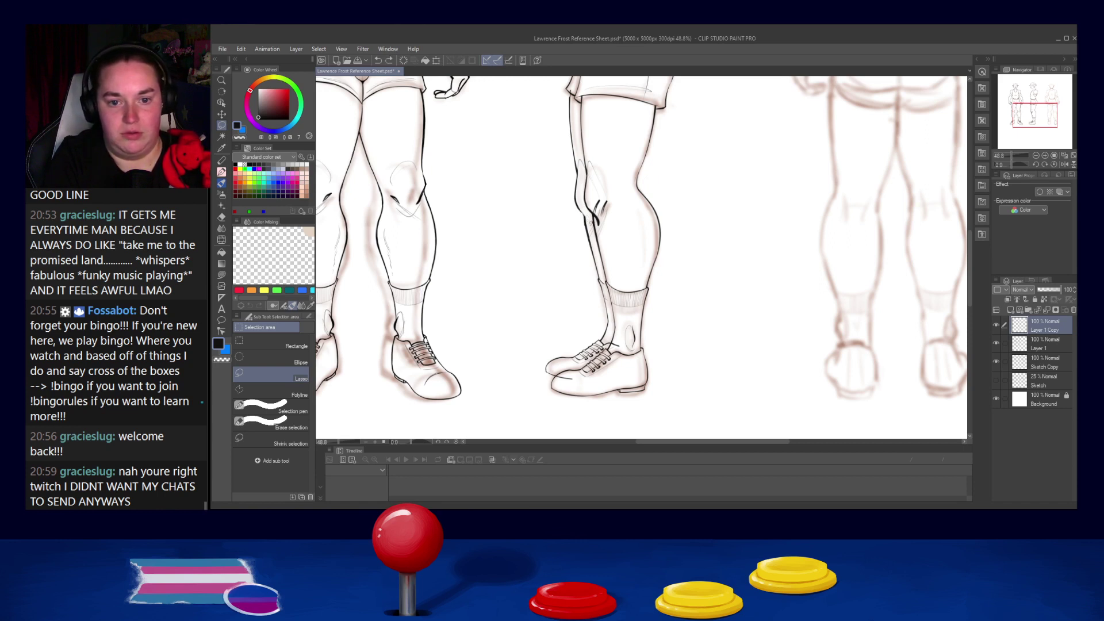
key("ctrl+y")
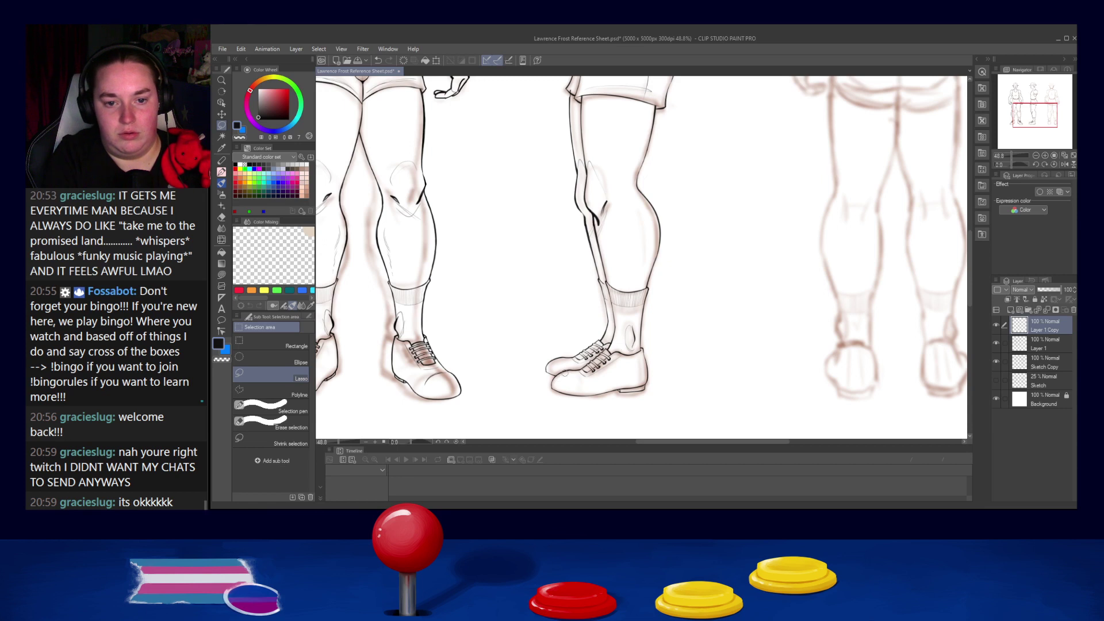
scroll(767, 144, "up", 3)
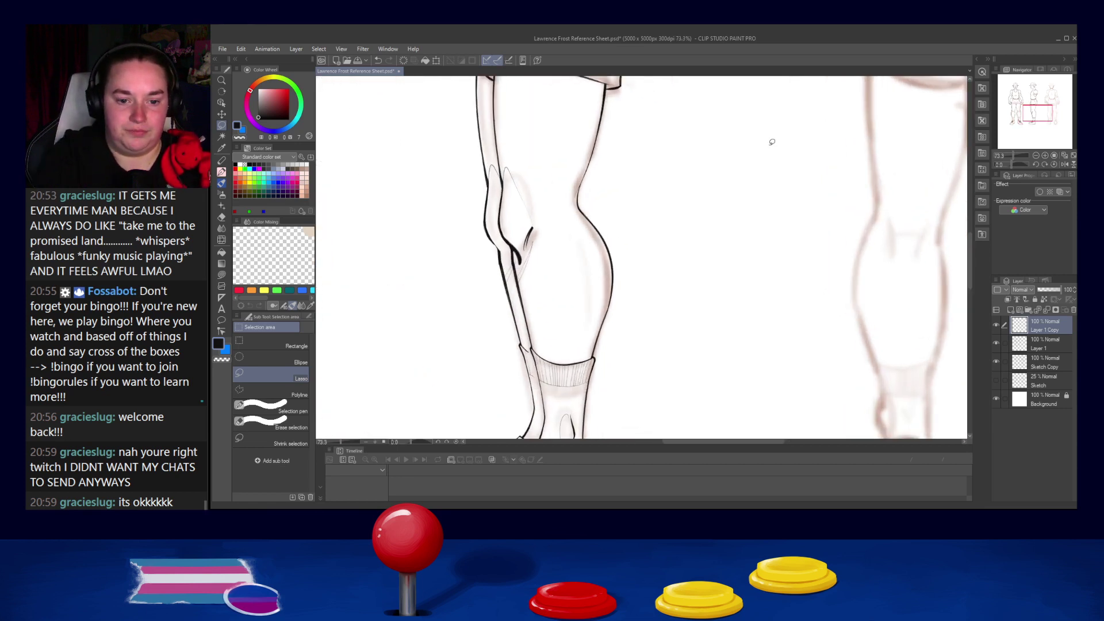
left_click(222, 171)
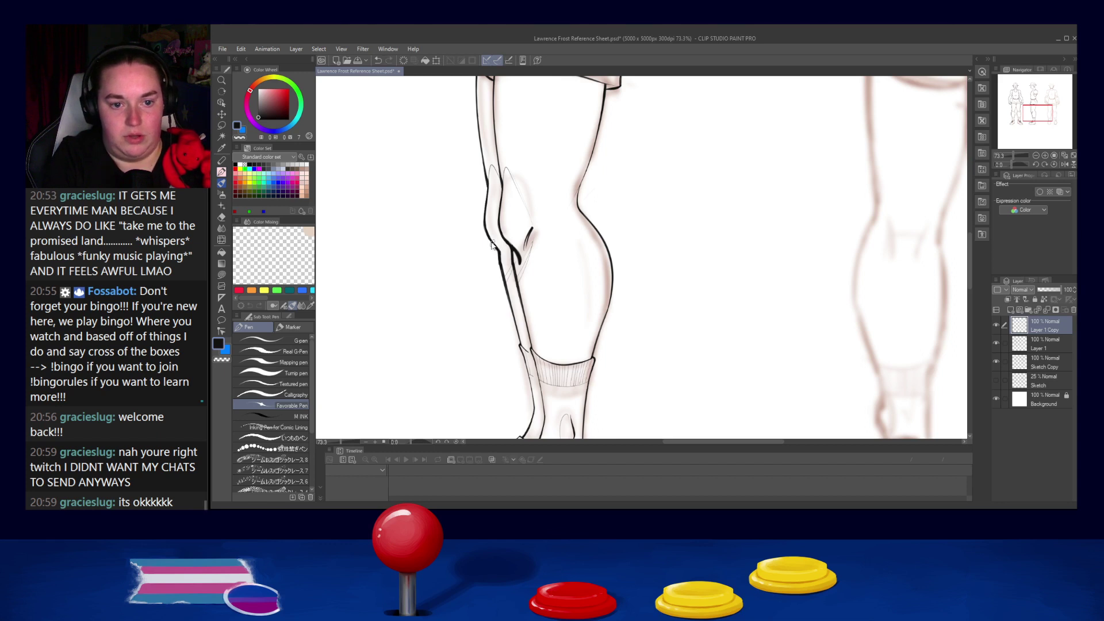
left_click_drag(546, 180, 565, 273)
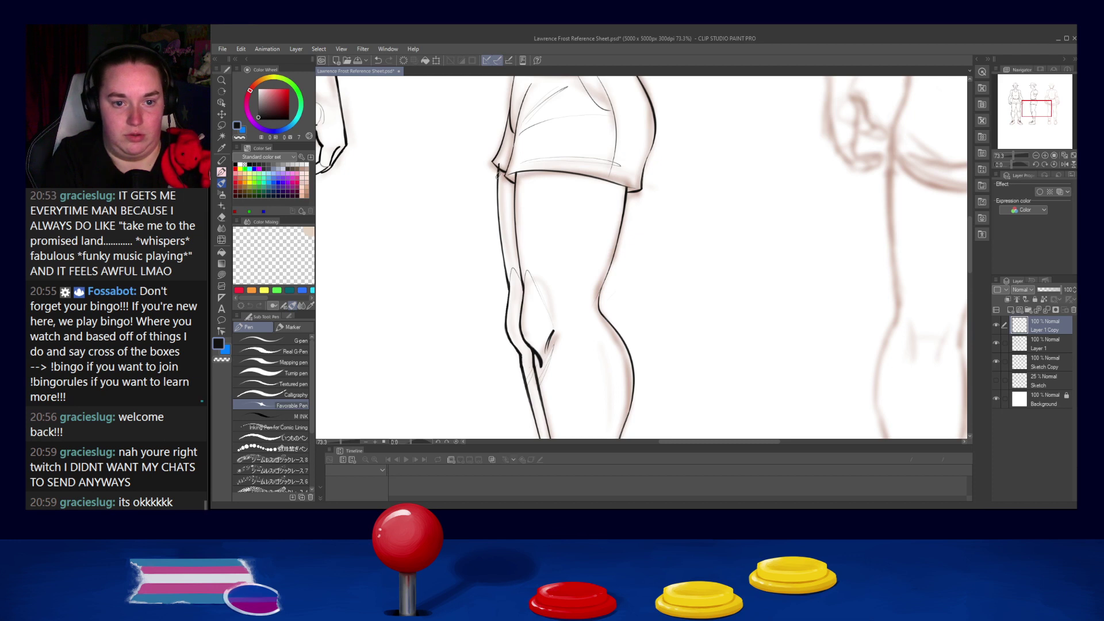
key("ctrl+z")
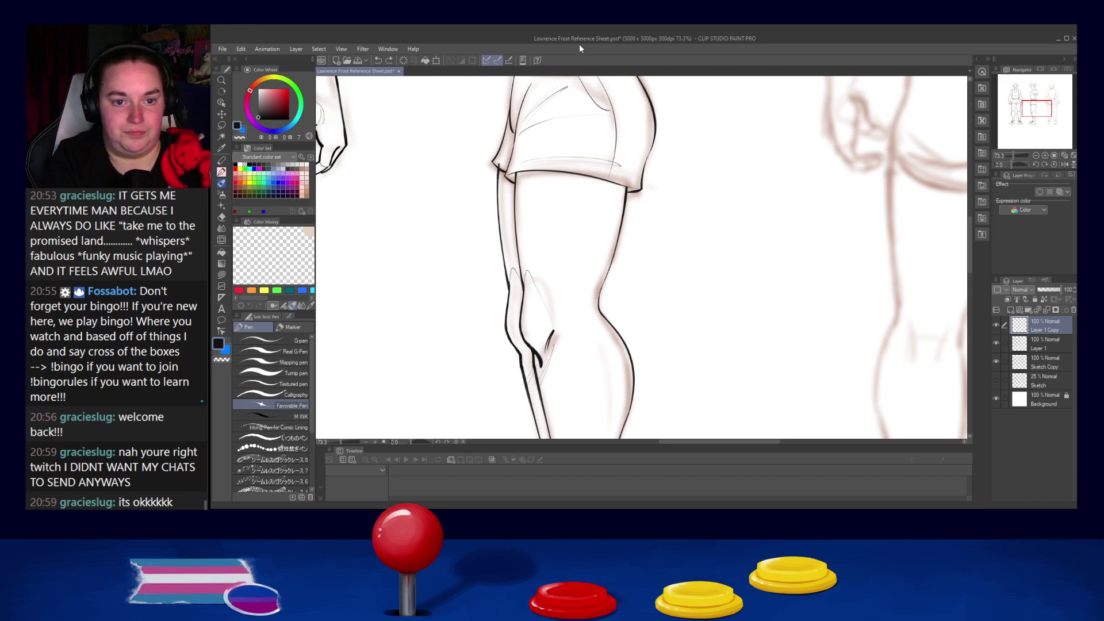
left_click_drag(497, 168, 501, 162)
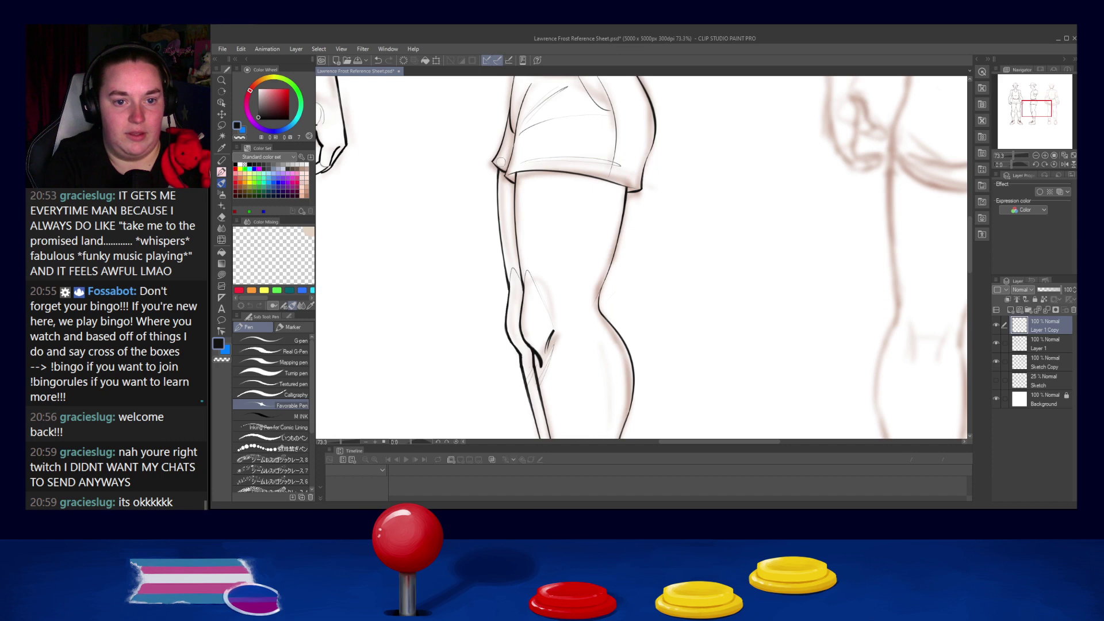
Step: Merge the far leg copy layer down into Layer 1
mouse_move(564, 319)
left_mouse_down()
mouse_move(554, 277)
mouse_move(570, 312)
left_mouse_up()
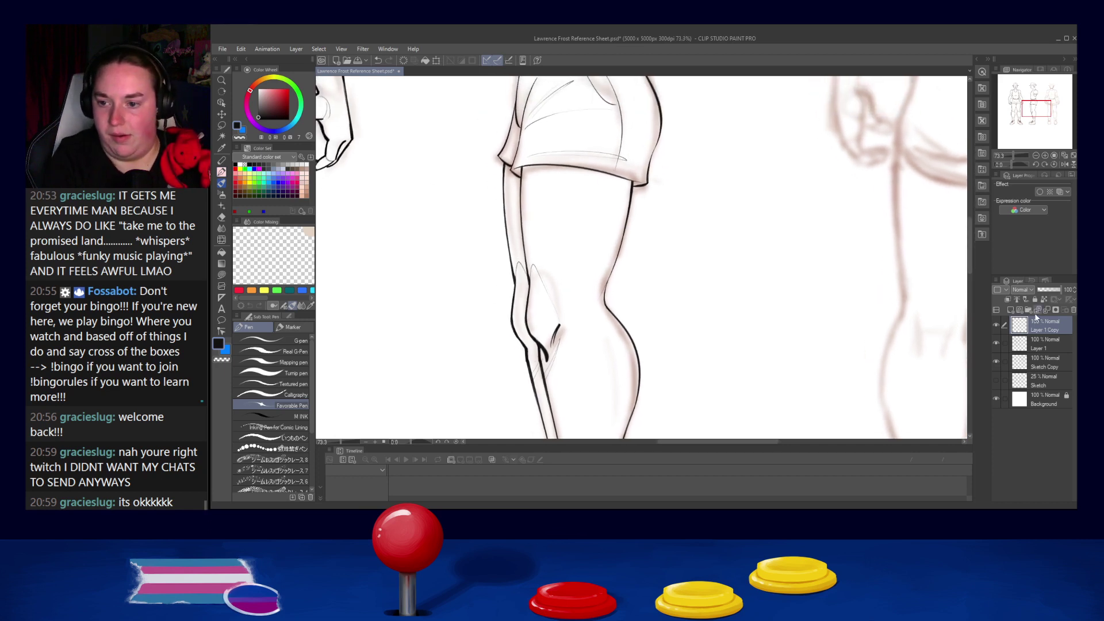
left_click_drag(696, 362, 693, 130)
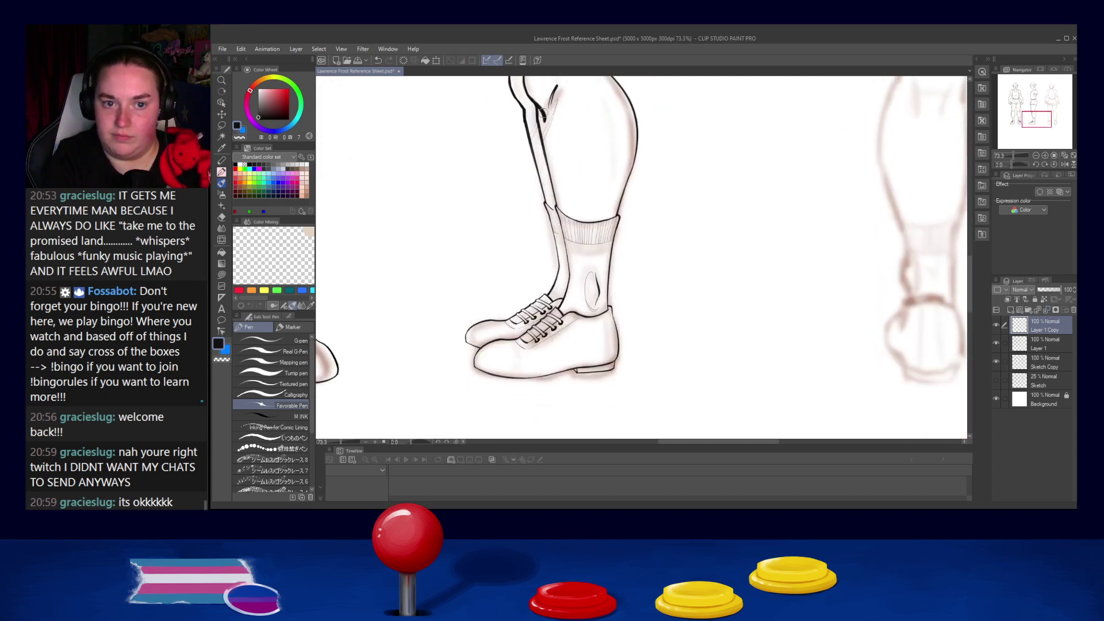
key("ctrl+e")
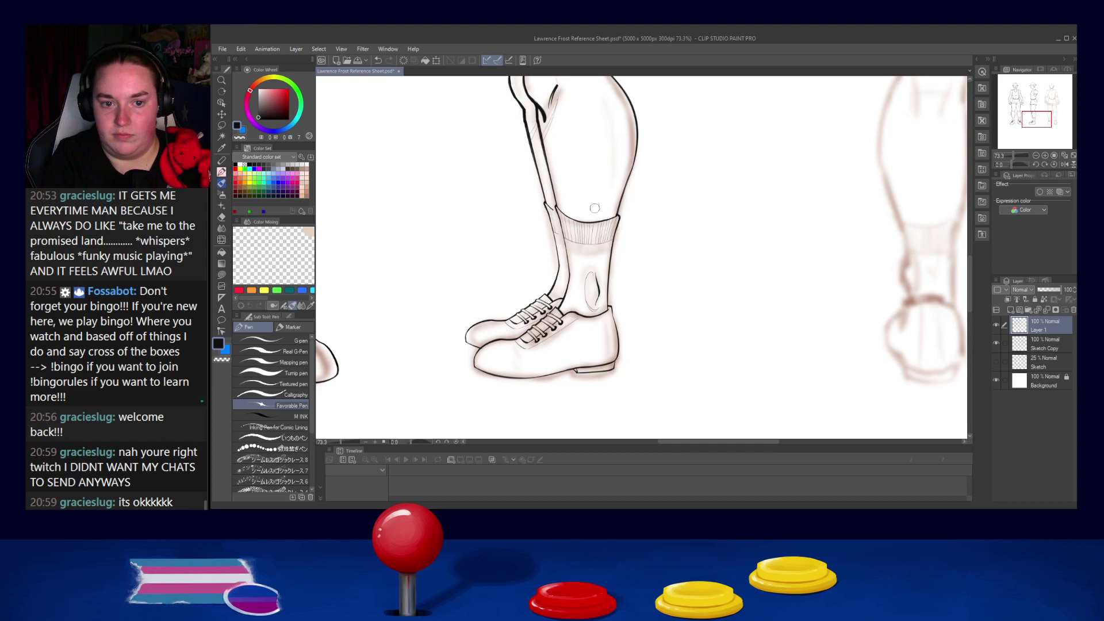
Step: Touch up the top of the far thigh's front line just below the side view's shorts hem
left_click_drag(560, 130, 575, 343)
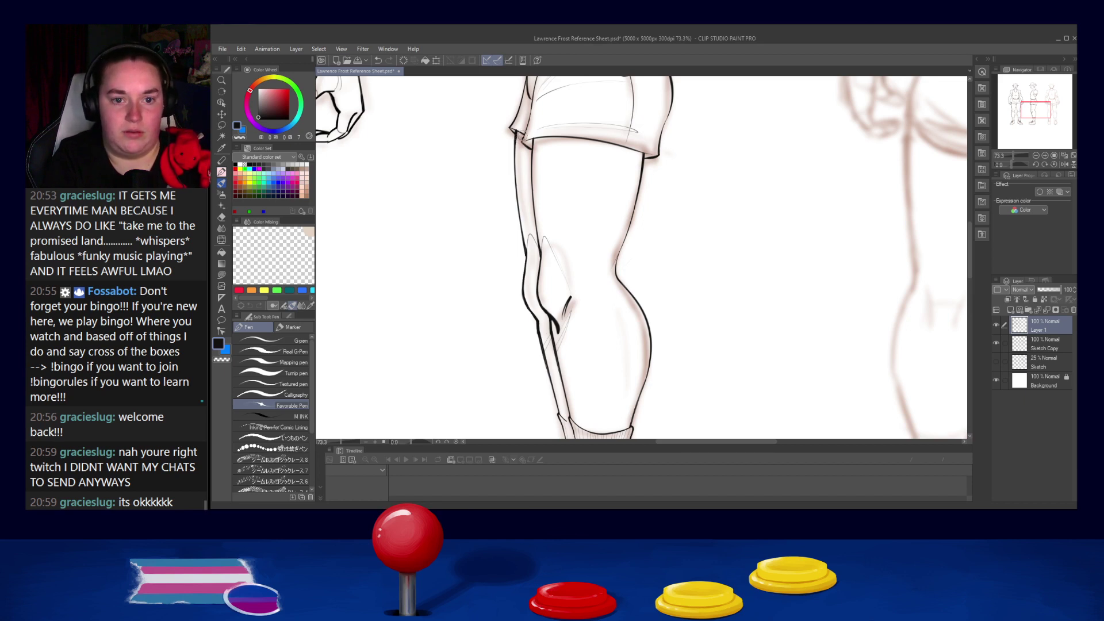
scroll(527, 160, "up", 4)
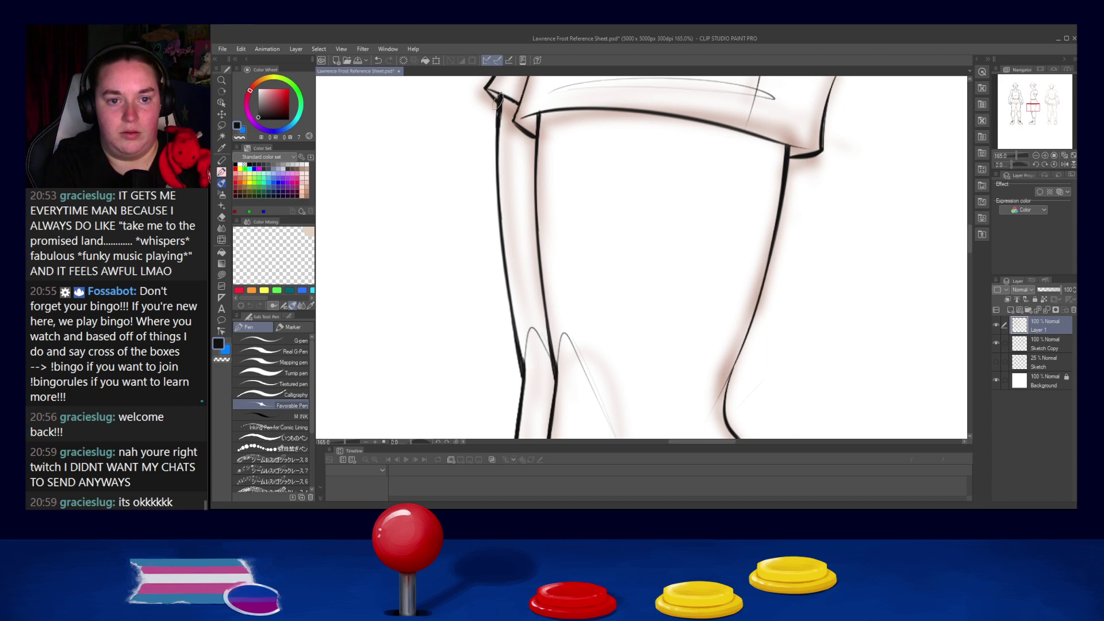
left_click_drag(502, 97, 497, 137)
key("ctrl+z")
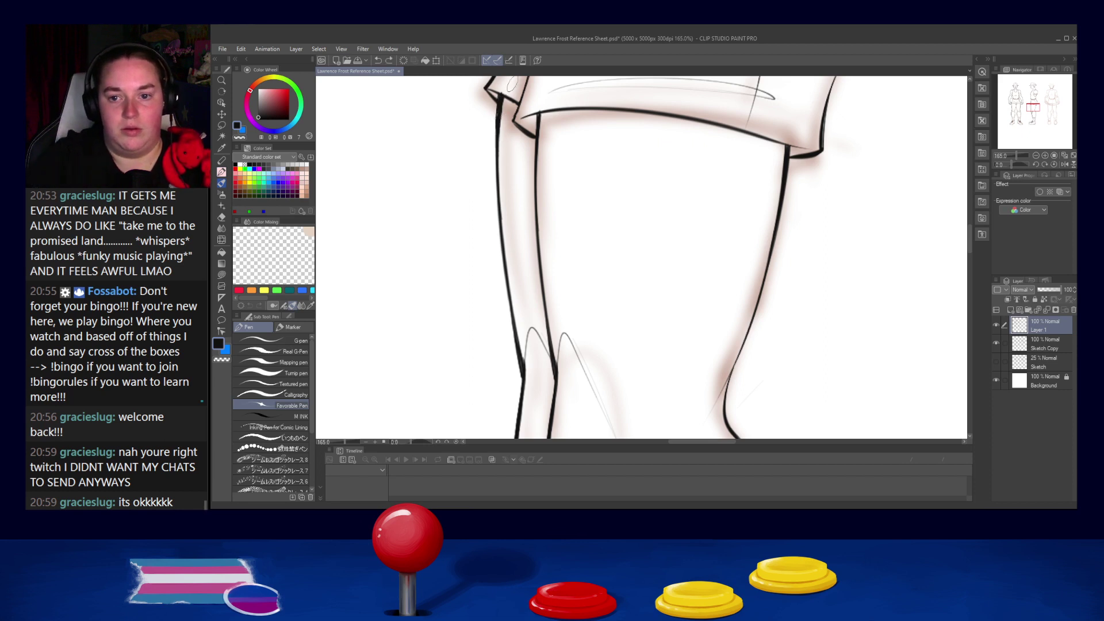
Step: Ink thin vertical ribbing lines on the far leg's sock cuff, undoing and redrawing strokes that miss
scroll(844, 299, "down", 4)
scroll(843, 299, "down", 2)
left_click_drag(843, 299, 723, 61)
left_click_drag(757, 192, 751, 178)
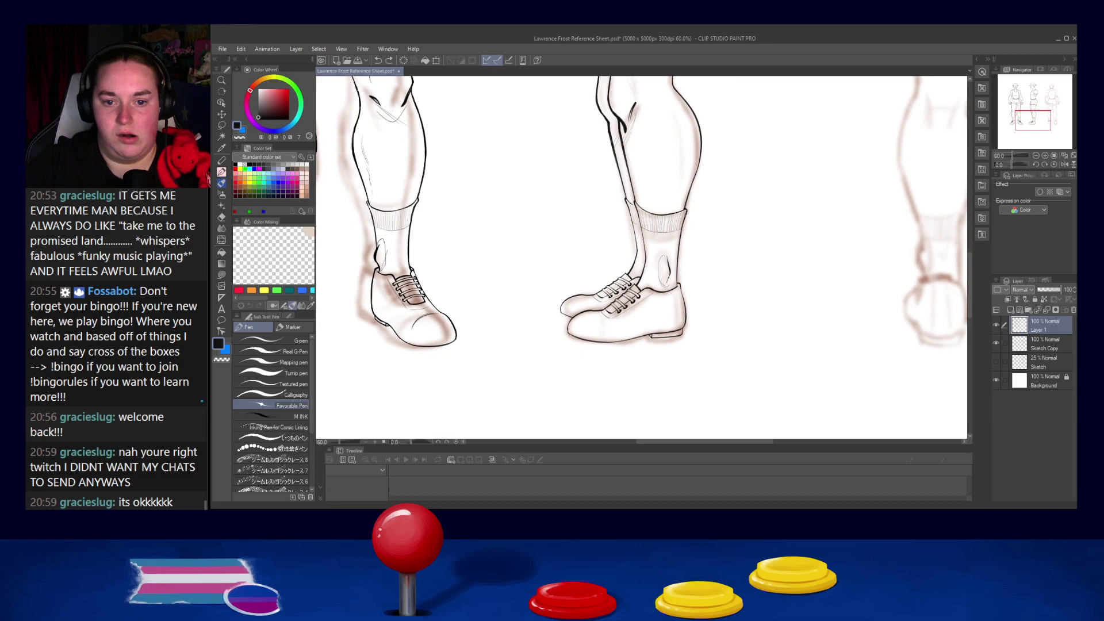
scroll(651, 208, "up", 2)
scroll(652, 208, "up", 4)
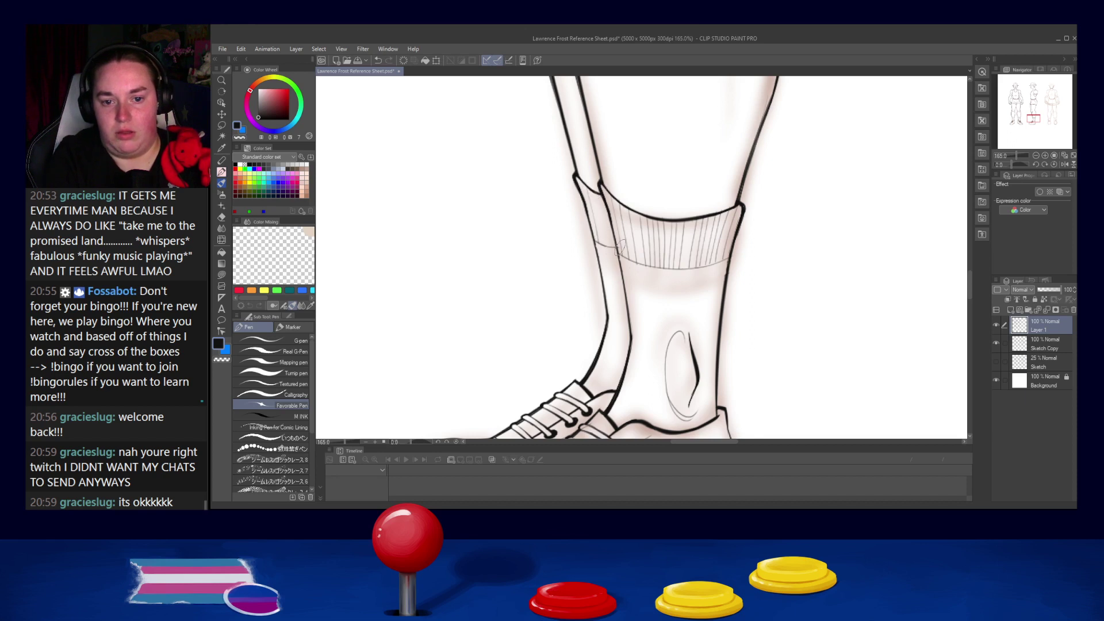
left_click_drag(596, 200, 605, 244)
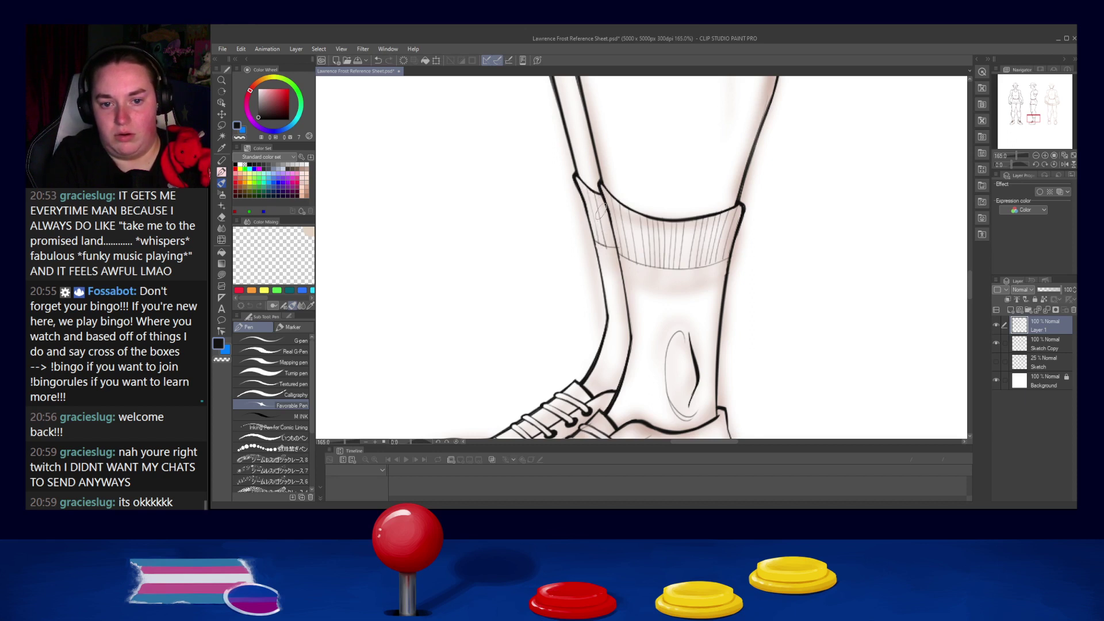
key("ctrl+z")
left_click_drag(596, 197, 614, 243)
key("ctrl+z")
left_click_drag(601, 199, 610, 247)
key("ctrl+z")
key("ctrl+z")
left_click_drag(599, 195, 613, 247)
key("ctrl+z")
Step: Redraw the near leg's front ankle line as a smooth curve running from the sock down to the shoe's laces
scroll(763, 244, "down", 8)
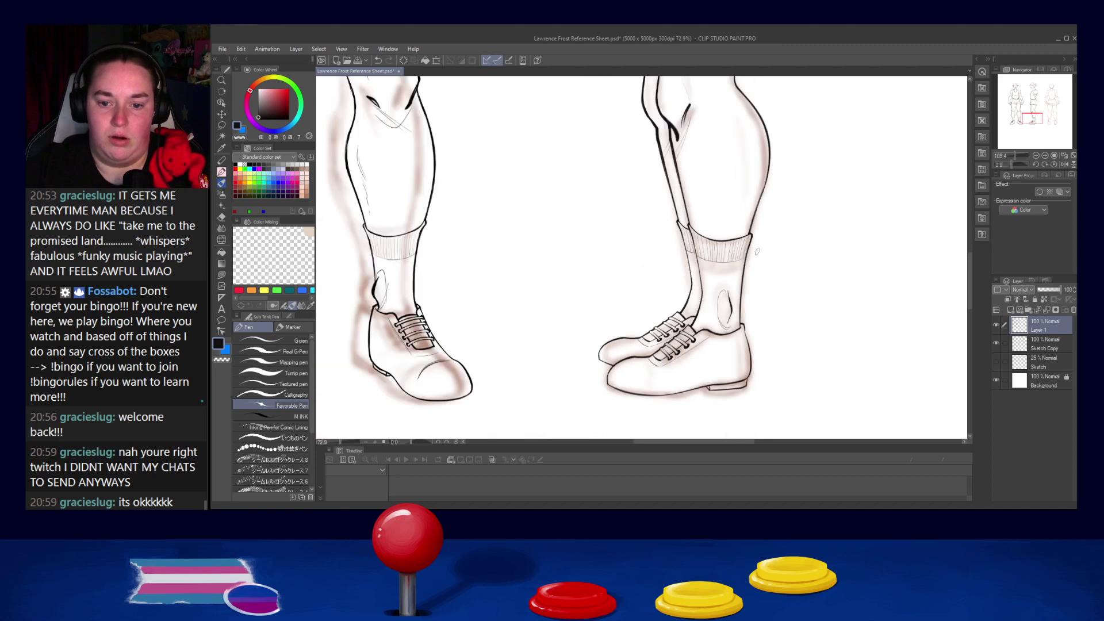
scroll(811, 232, "up", 5)
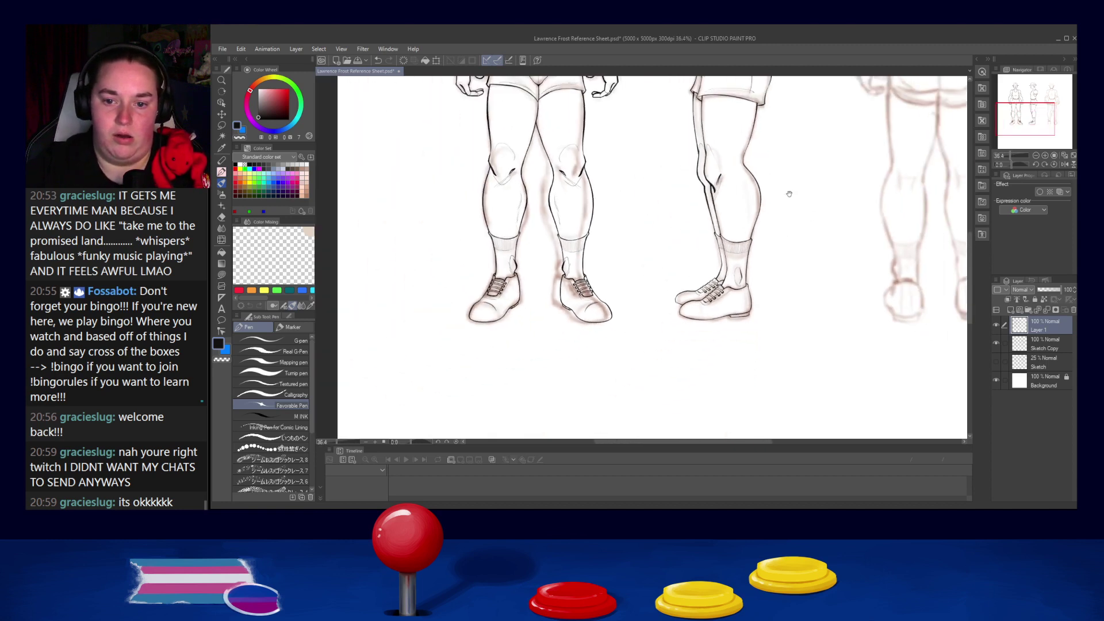
scroll(693, 296, "up", 3)
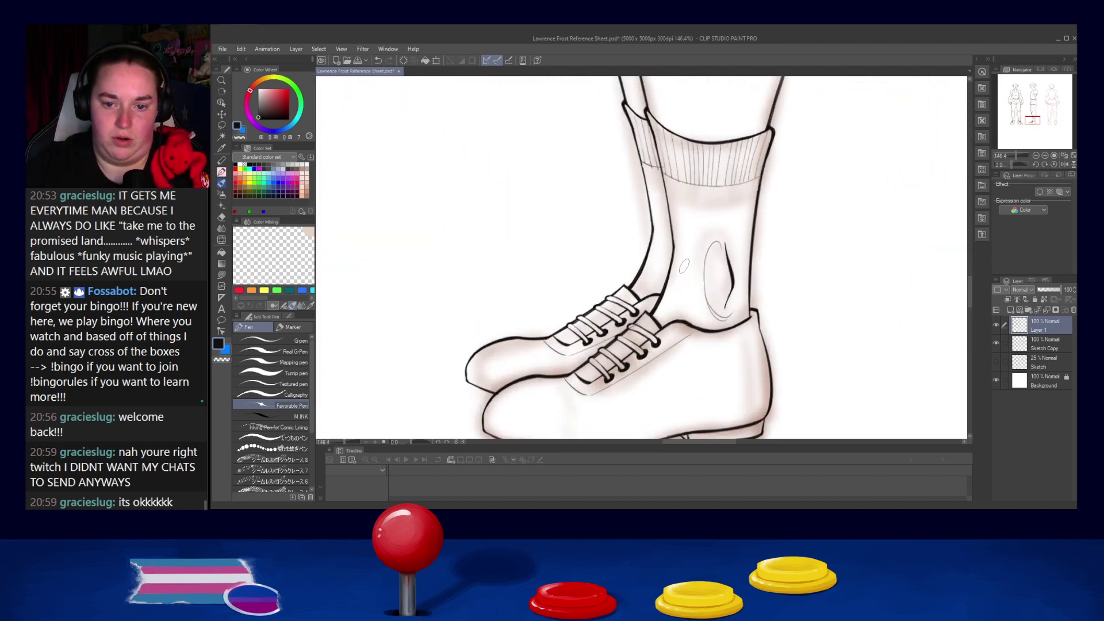
left_click_drag(669, 220, 670, 292)
key("ctrl+z")
key("ctrl+z")
key("ctrl+z")
mouse_move(672, 236)
left_mouse_down()
mouse_move(665, 307)
mouse_move(671, 290)
mouse_move(654, 313)
left_mouse_up()
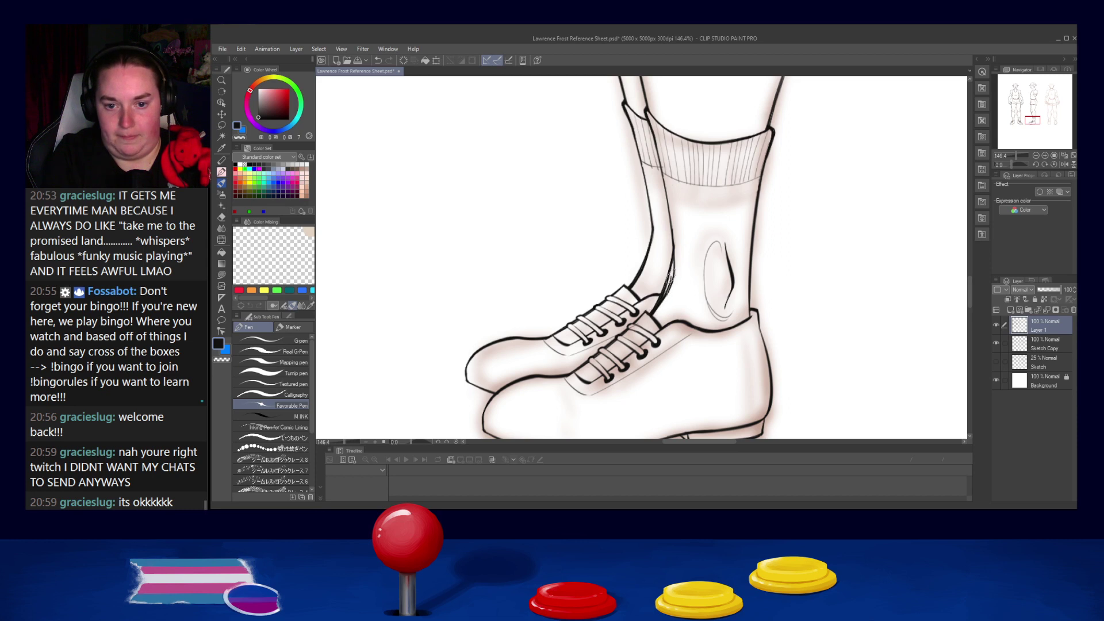
left_click_drag(676, 248, 668, 286)
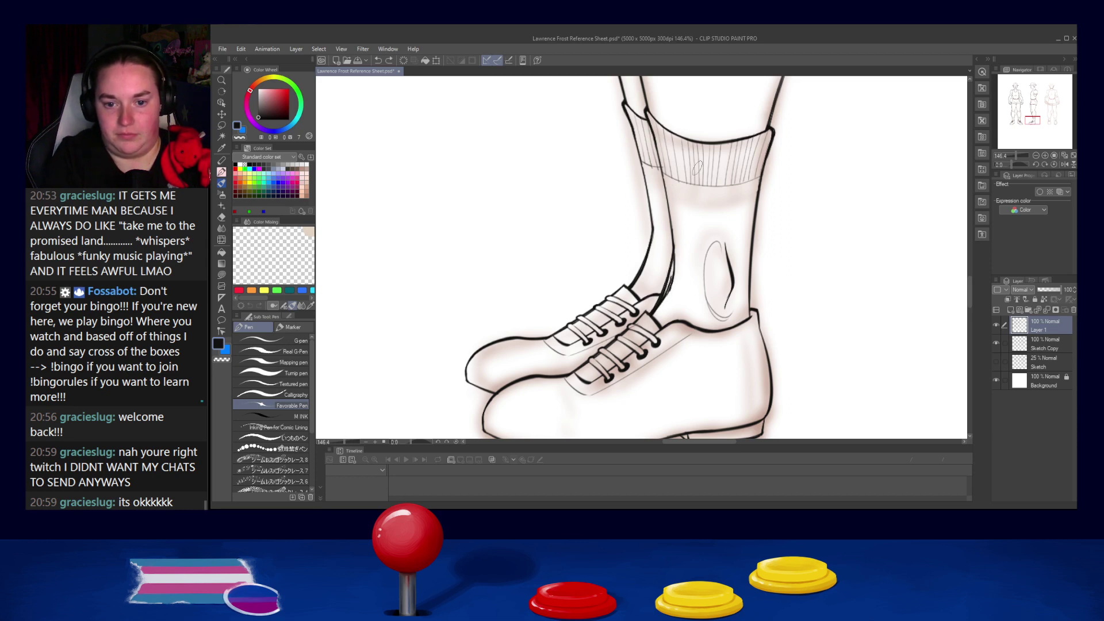
left_click_drag(670, 247, 668, 266)
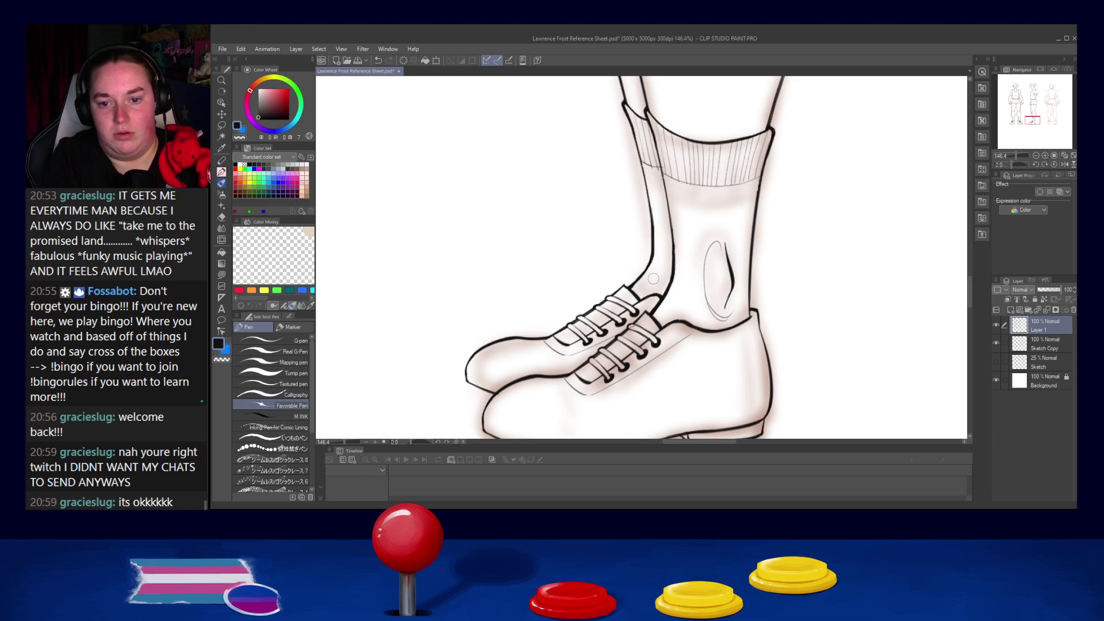
Step: Ink thin vertical ribbing lines across the side view's shorts waistband, from the front edge to the back
scroll(667, 201, "down", 5)
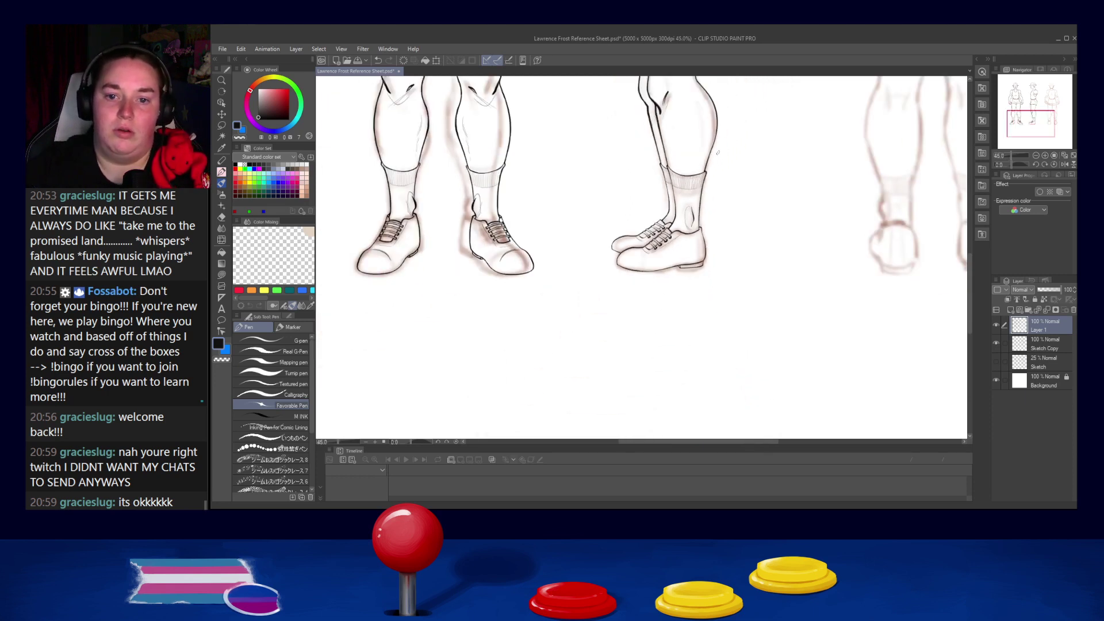
left_click_drag(744, 136, 744, 313)
scroll(704, 291, "down", 2)
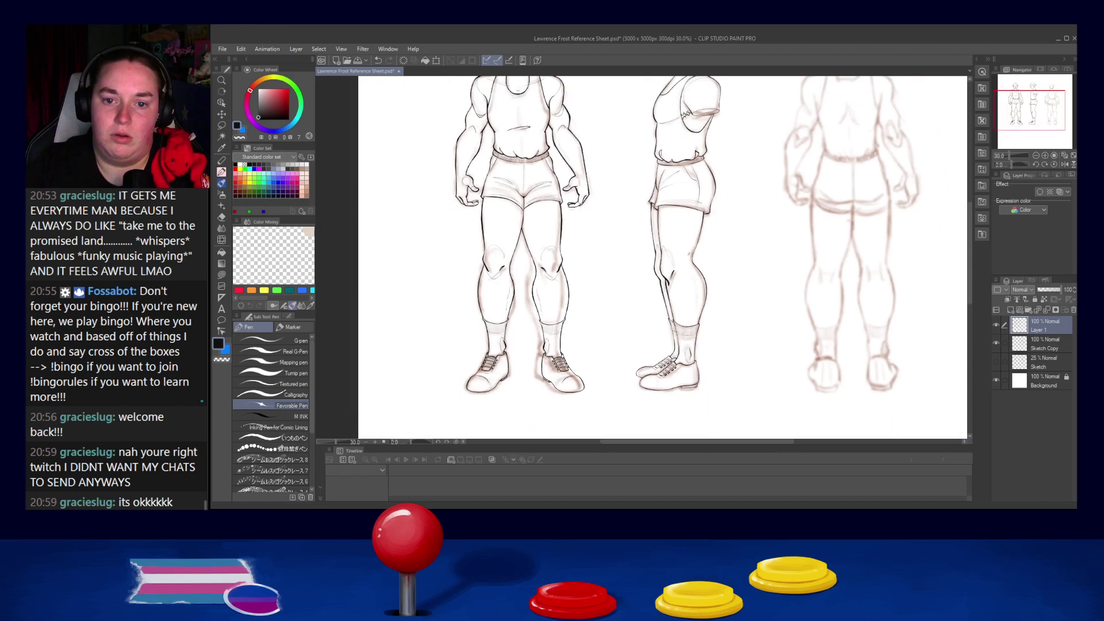
scroll(679, 157, "up", 5)
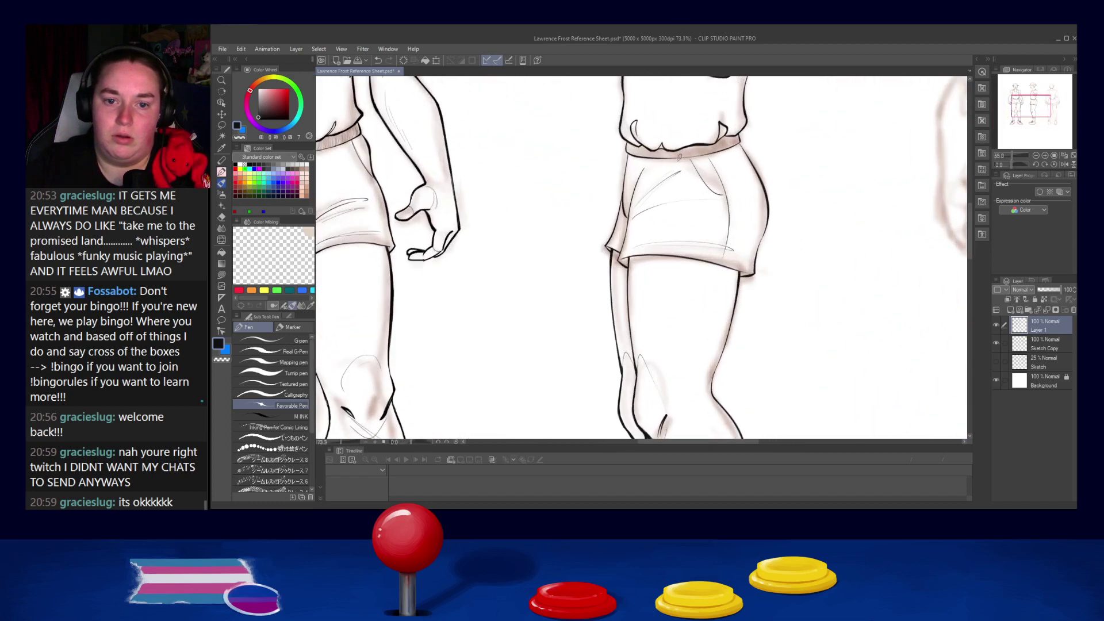
scroll(679, 157, "down", 3)
left_click_drag(765, 126, 736, 261)
scroll(684, 347, "up", 4)
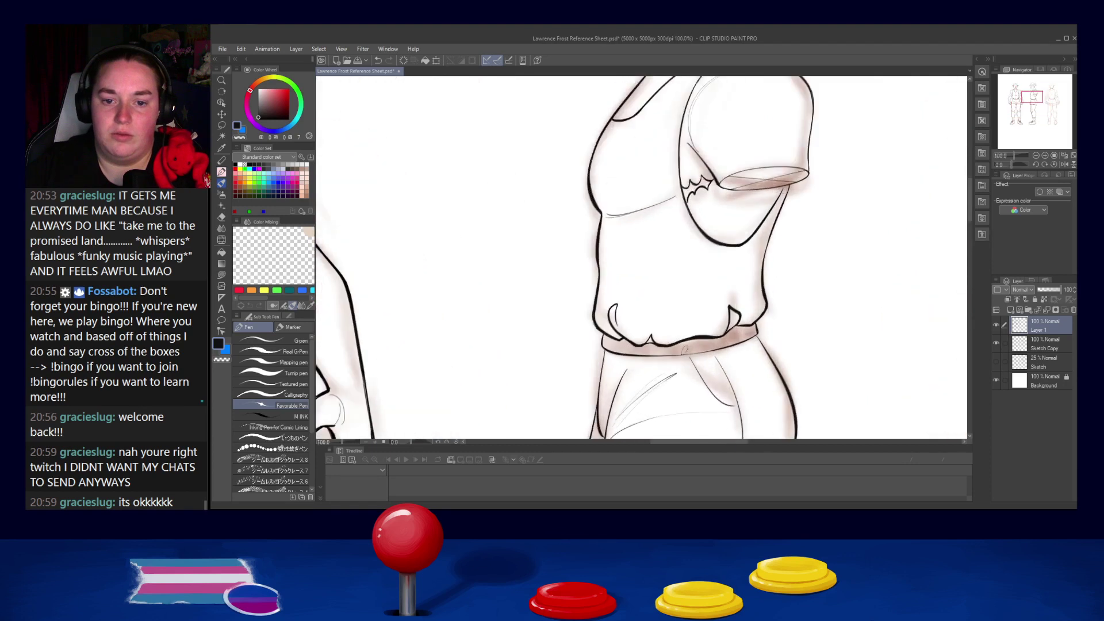
left_click_drag(684, 347, 665, 249)
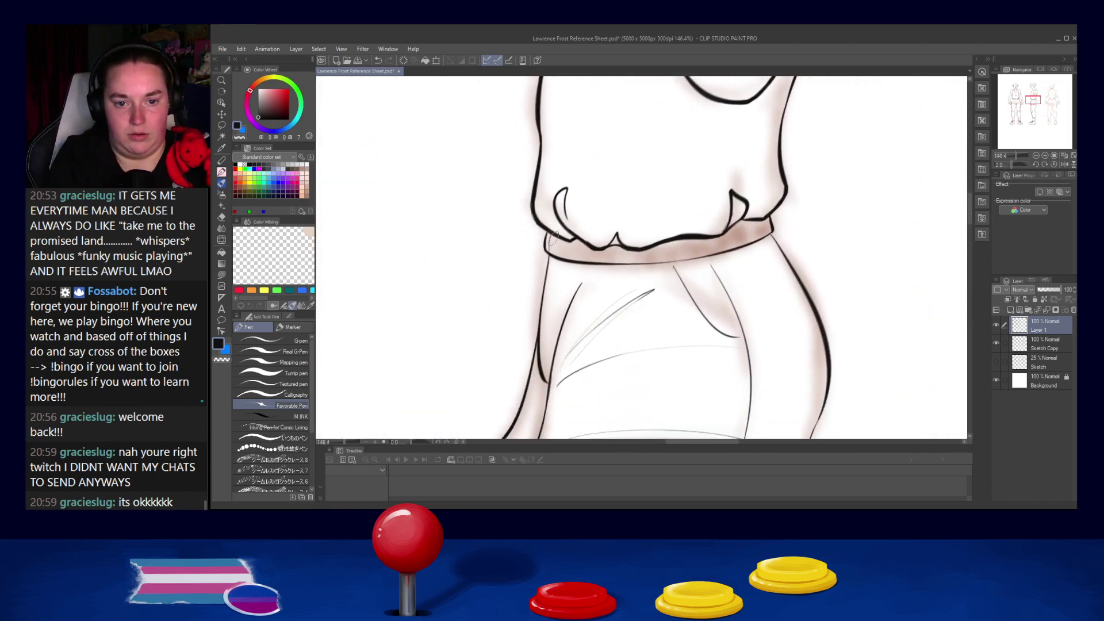
left_click_drag(550, 249, 550, 255)
left_click_drag(555, 236, 560, 258)
mouse_move(566, 240)
left_mouse_down()
mouse_move(574, 262)
mouse_move(582, 237)
mouse_move(582, 260)
mouse_move(590, 250)
mouse_move(607, 259)
mouse_move(580, 253)
mouse_move(577, 240)
mouse_move(576, 259)
mouse_move(588, 244)
mouse_move(592, 263)
mouse_move(609, 246)
mouse_move(613, 263)
mouse_move(646, 261)
mouse_move(620, 248)
mouse_move(632, 265)
mouse_move(640, 256)
mouse_move(625, 256)
mouse_move(630, 248)
mouse_move(629, 263)
mouse_move(646, 248)
mouse_move(644, 263)
mouse_move(652, 248)
mouse_move(660, 260)
mouse_move(665, 250)
mouse_move(683, 257)
mouse_move(679, 237)
mouse_move(685, 262)
mouse_move(687, 237)
mouse_move(693, 258)
mouse_move(700, 236)
mouse_move(699, 256)
mouse_move(685, 260)
mouse_move(700, 253)
mouse_move(671, 262)
mouse_move(762, 234)
left_mouse_up()
key("ctrl+z")
key("ctrl+z")
key("ctrl+z")
key("ctrl+z")
key("ctrl+z")
key("ctrl+z")
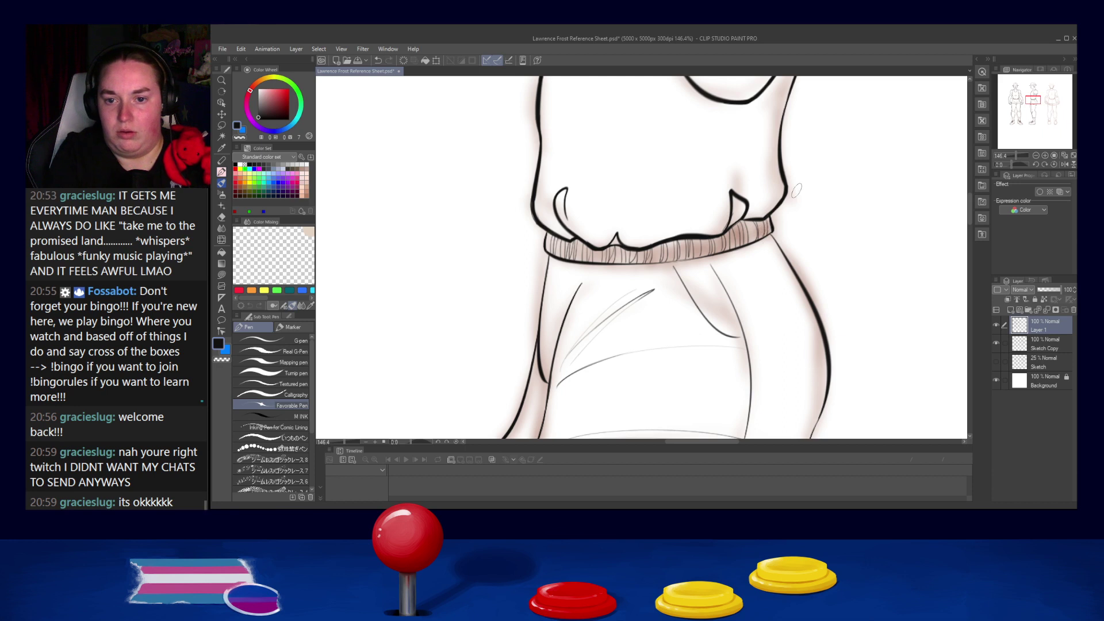
Step: Hide the Sketch Copy layer to review the front and side views' line art with all figures in view
scroll(867, 184, "down", 3)
left_click_drag(868, 185, 777, 276)
scroll(757, 269, "down", 2)
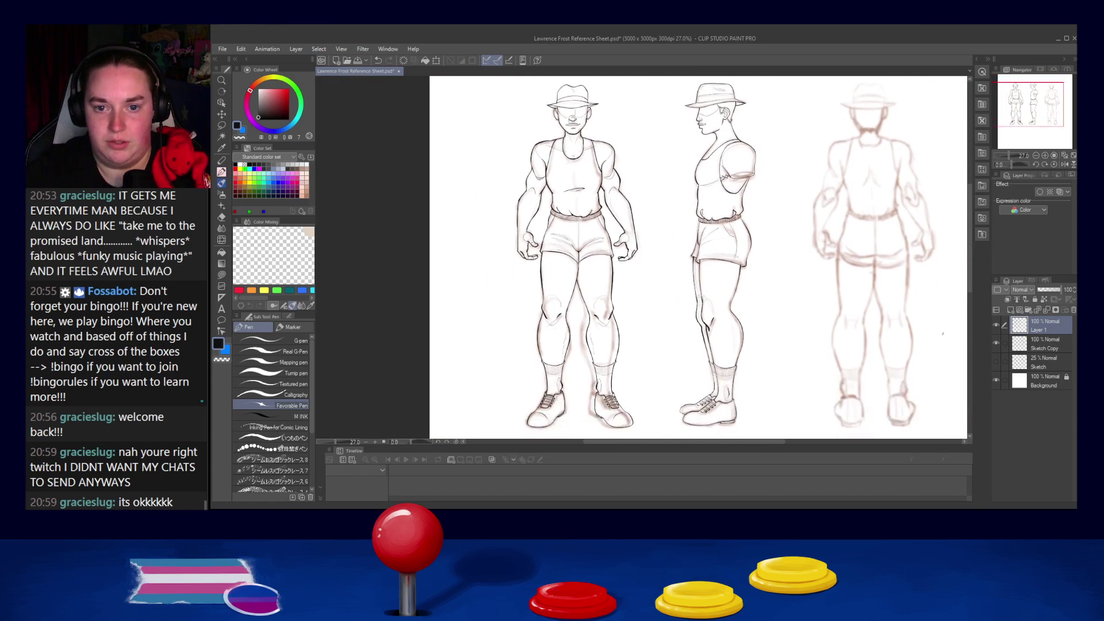
left_click(995, 343)
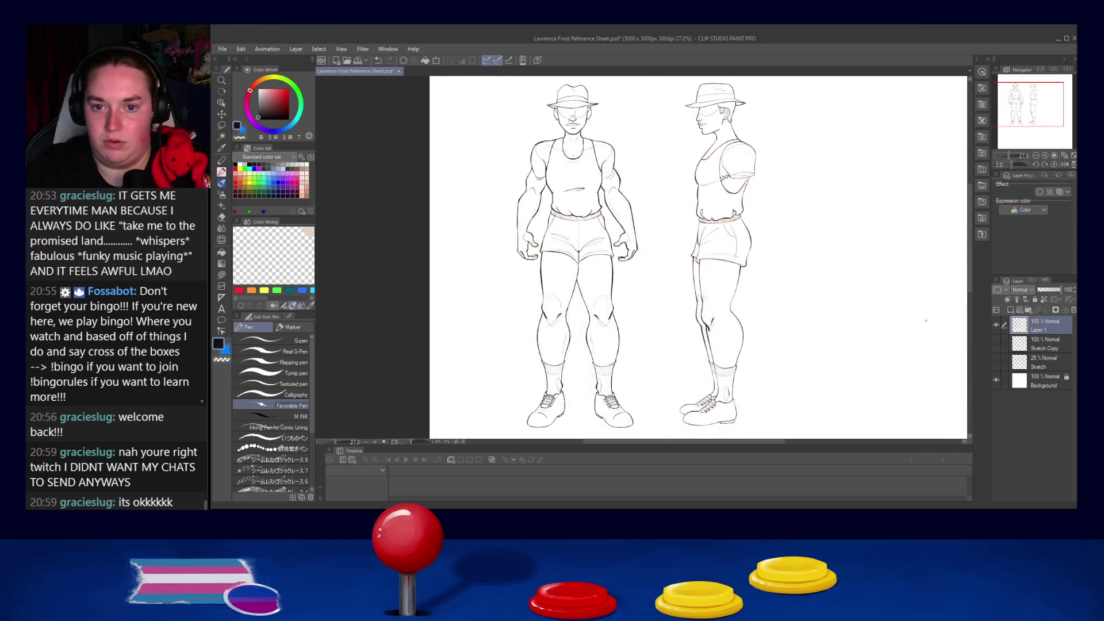
Step: Erase the side view's rear shoulder outline and redraw it as a smooth curve running down to the upper arm, undoing strokes that miss
scroll(745, 128, "up", 3)
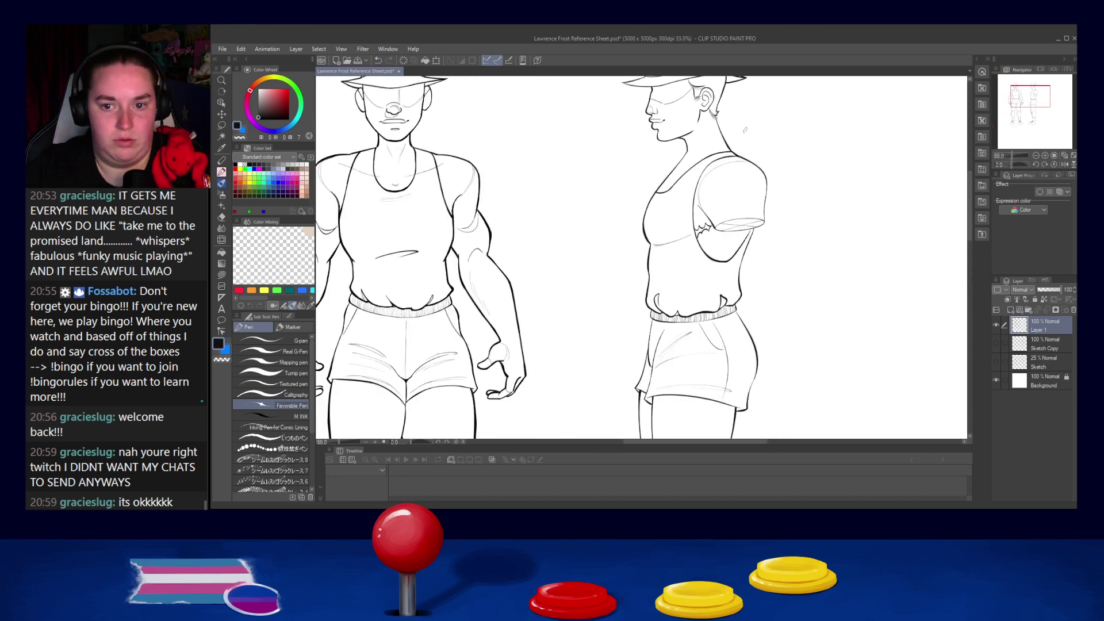
scroll(746, 130, "up", 3)
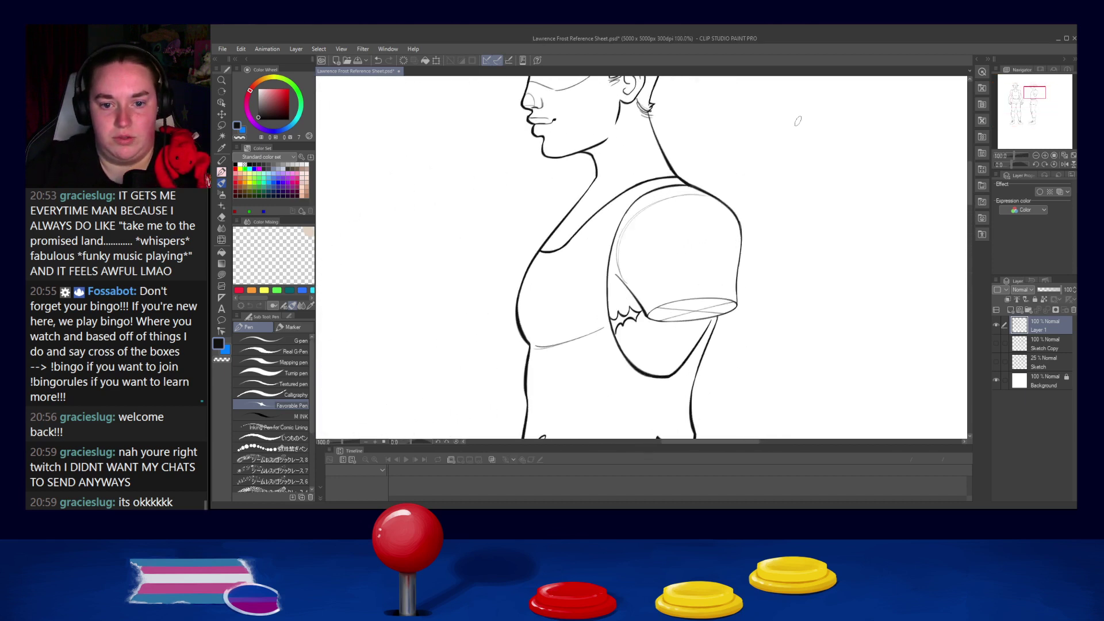
left_click_drag(732, 213, 745, 262)
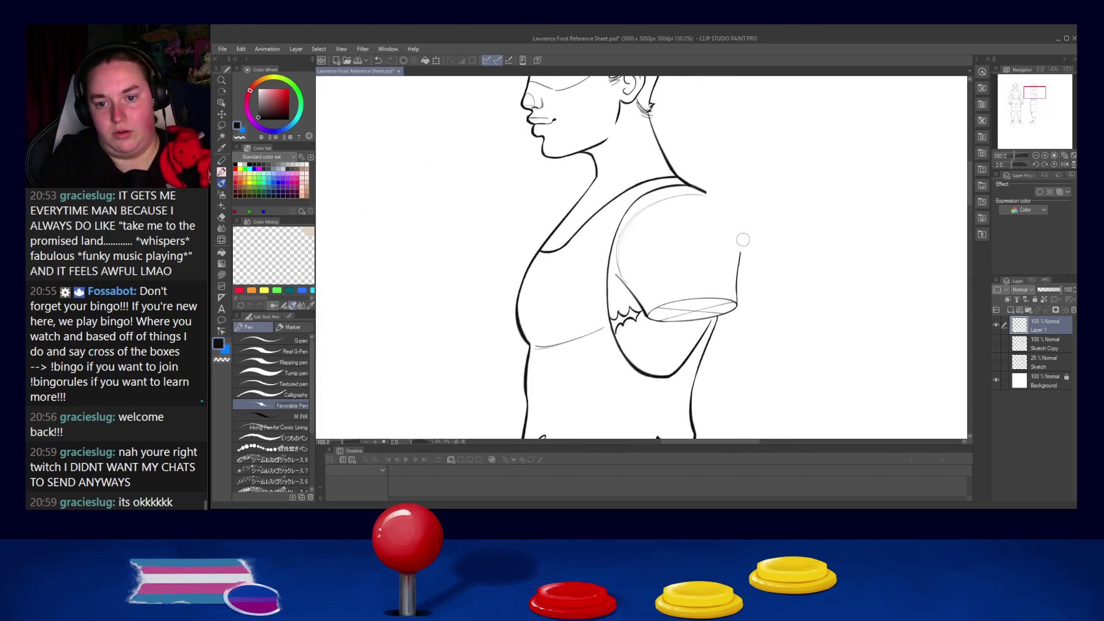
mouse_move(706, 193)
left_mouse_down()
mouse_move(736, 248)
mouse_move(738, 231)
mouse_move(738, 273)
left_mouse_up()
key("ctrl+z")
key("ctrl+z")
key("ctrl+z")
left_click_drag(706, 193, 729, 285)
key("ctrl+z")
left_click_drag(706, 193, 731, 280)
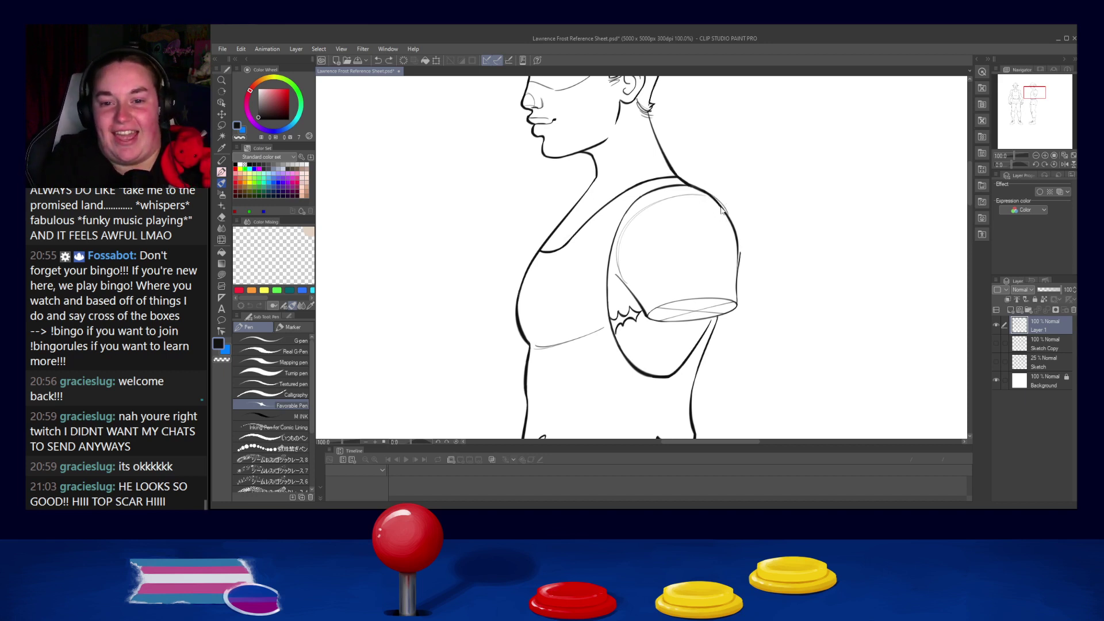
Step: Refine the redrawn shoulder curve's thickness and clean up its join with the back edge of the upper arm
left_click_drag(704, 191, 730, 217)
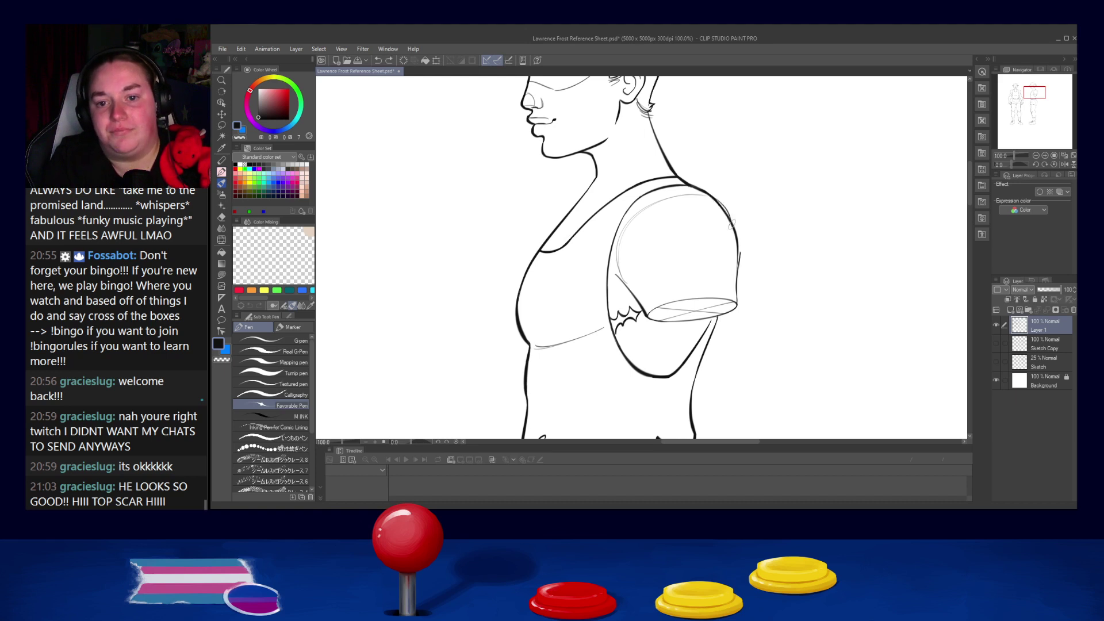
left_click_drag(709, 194, 731, 224)
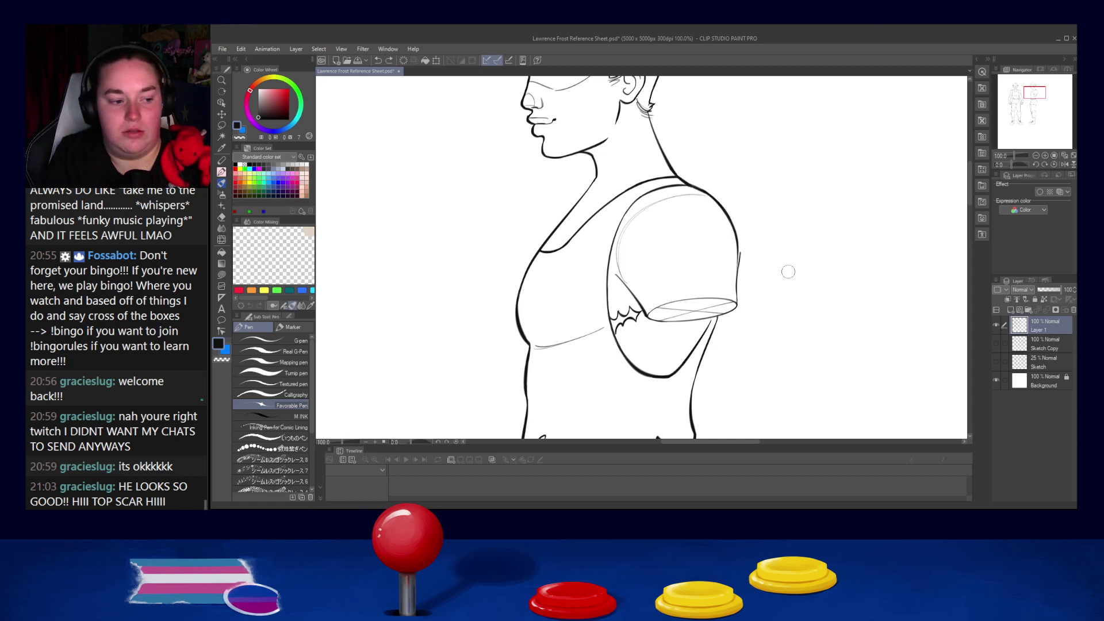
left_click_drag(746, 241, 738, 305)
key("ctrl+z")
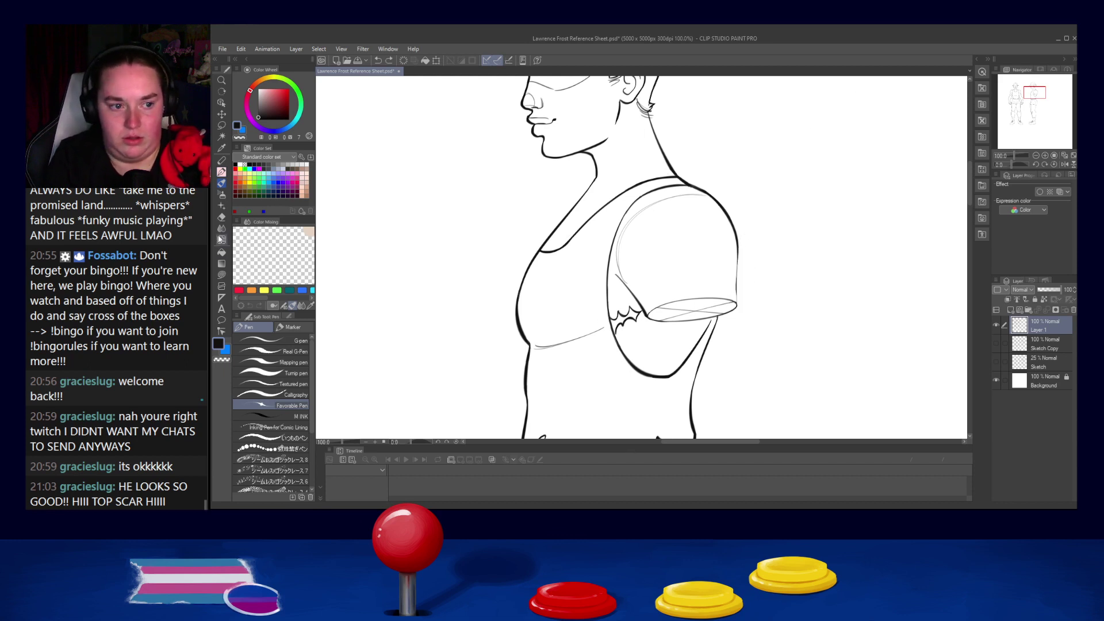
left_click_drag(737, 259, 737, 308)
key("ctrl+z")
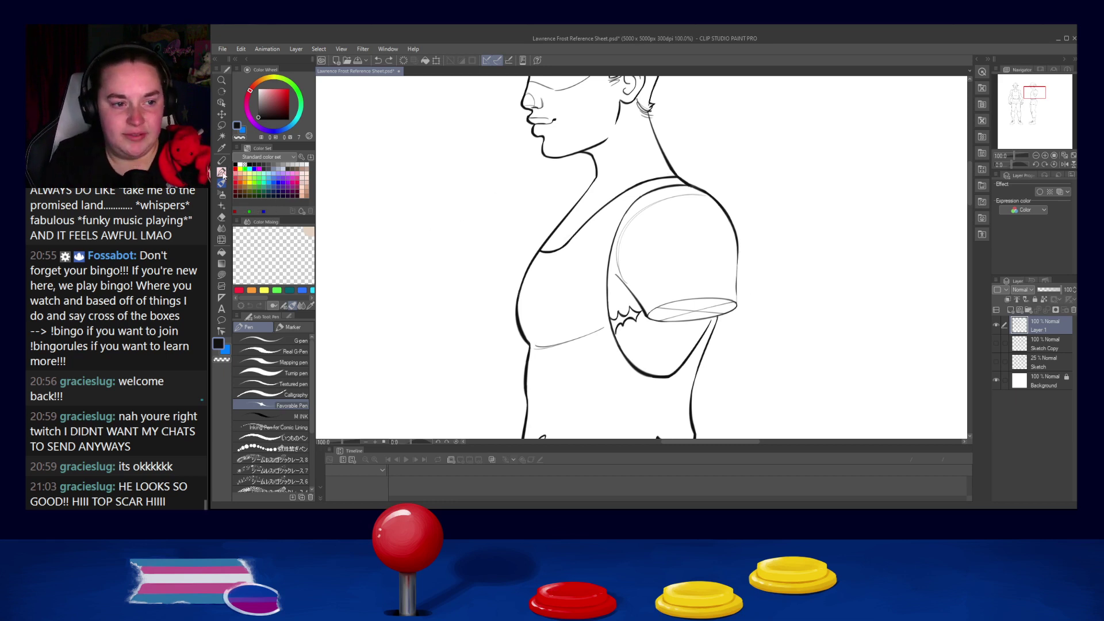
mouse_move(473, 269)
left_mouse_down()
mouse_move(697, 270)
mouse_move(630, 335)
left_mouse_up()
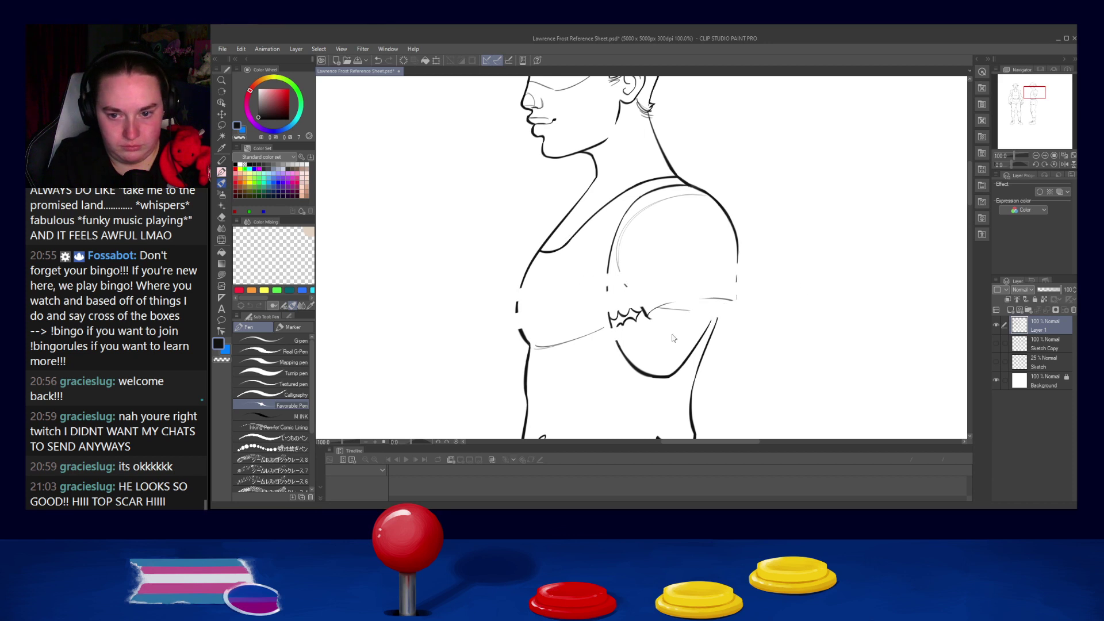
key("ctrl+z")
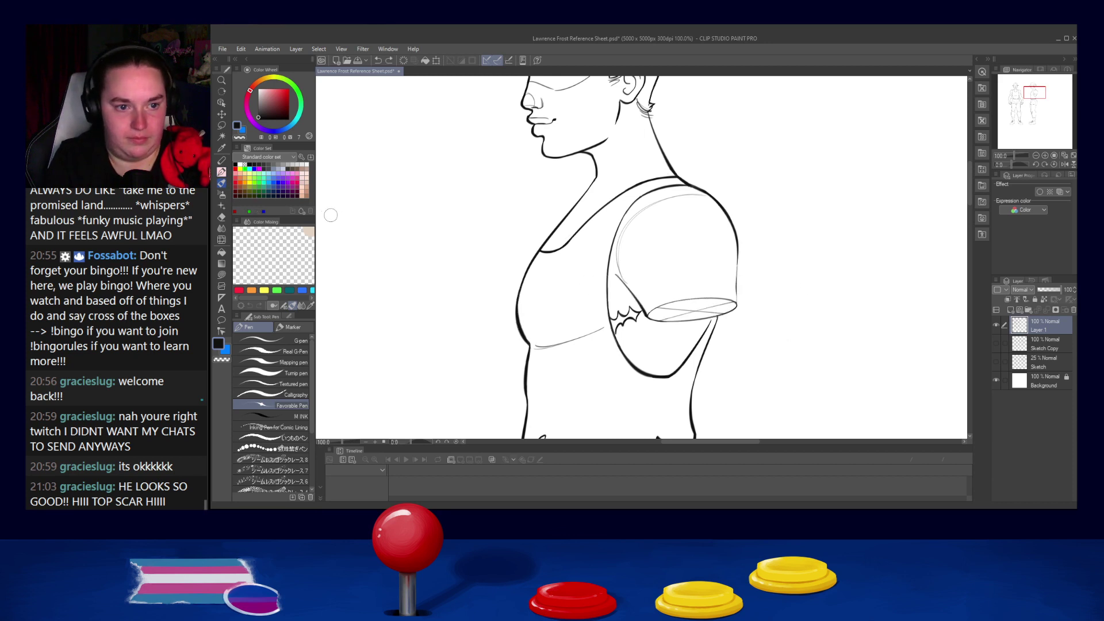
left_click(278, 111)
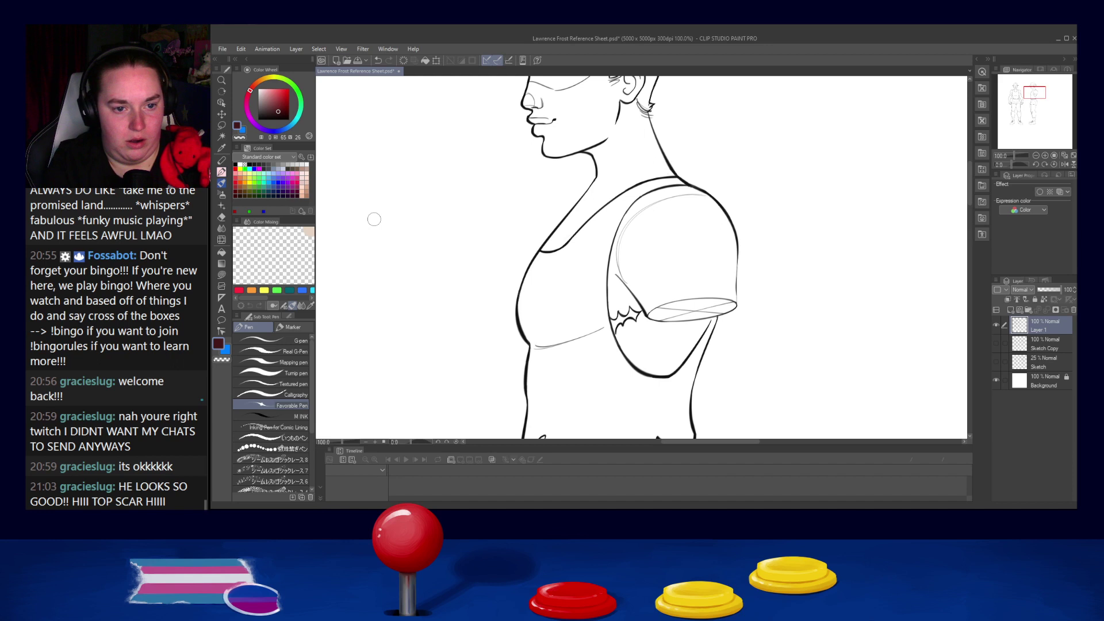
left_click_drag(420, 235, 429, 282)
key("ctrl+z")
left_click(263, 165)
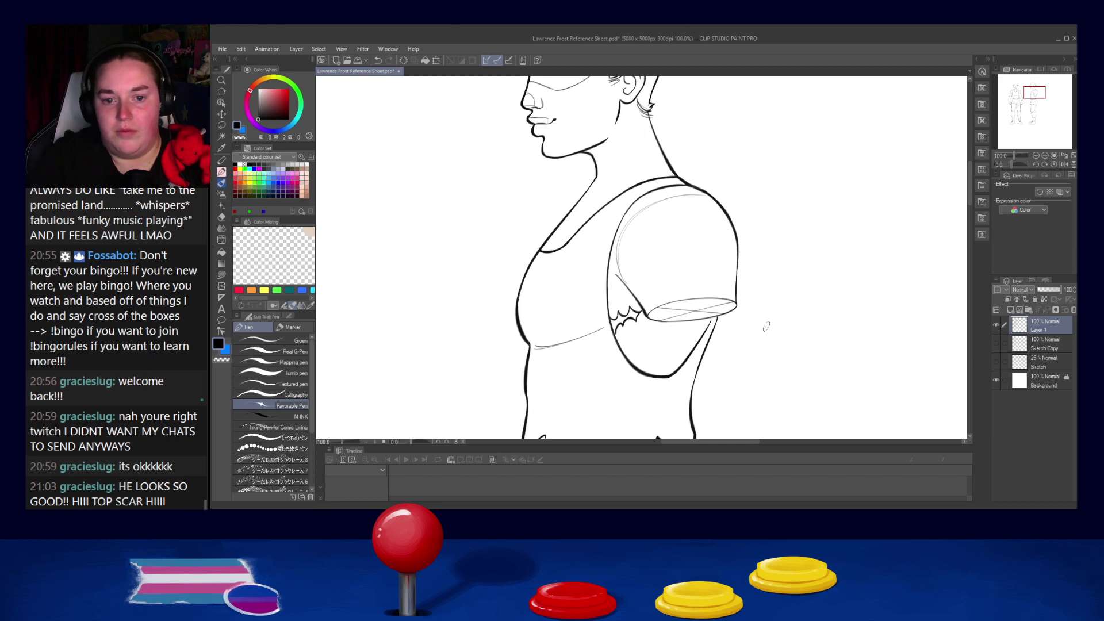
Step: Examine the heads, shoulders and torsos of the front and side views for line art and posture consistency
scroll(800, 146, "down", 5)
scroll(718, 136, "up", 3)
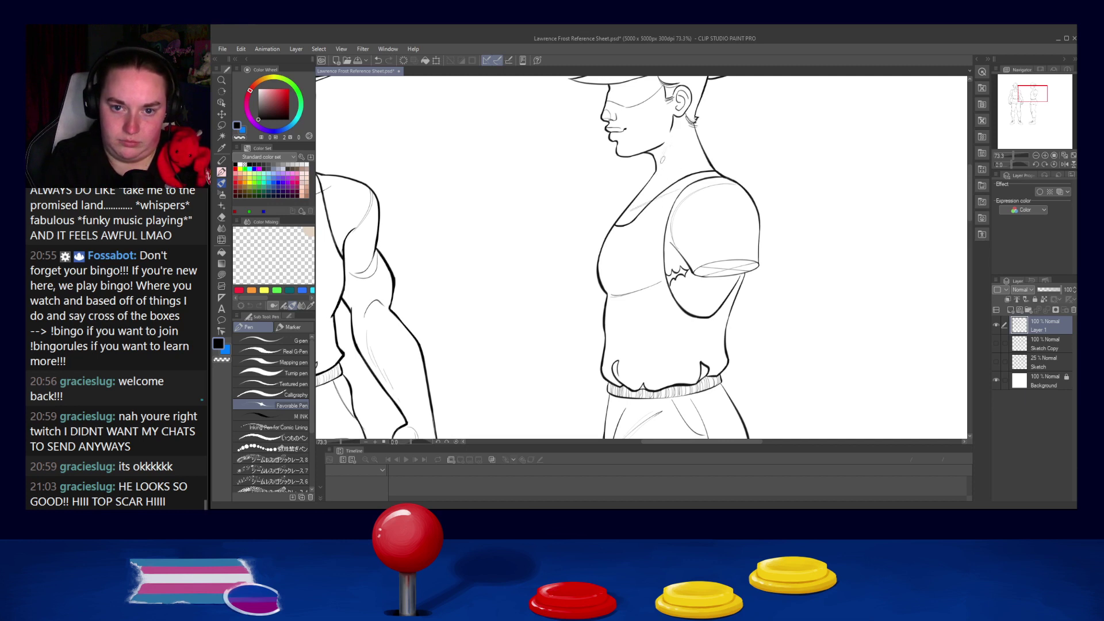
mouse_move(627, 199)
left_mouse_down()
mouse_move(673, 253)
mouse_move(701, 260)
mouse_move(742, 246)
left_mouse_up()
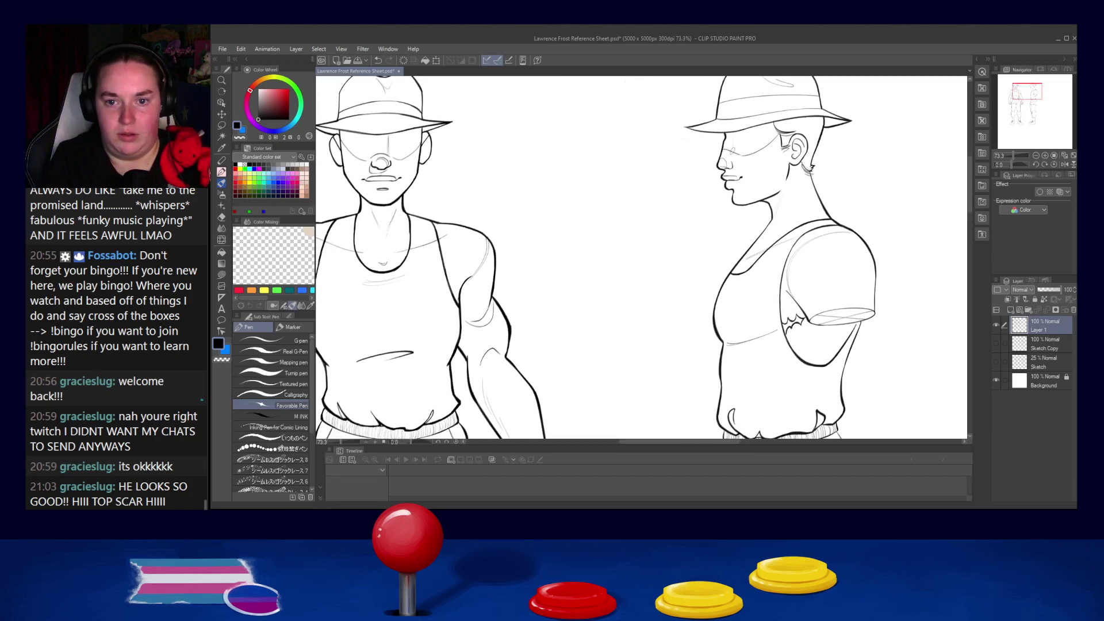
left_click_drag(743, 150, 745, 145)
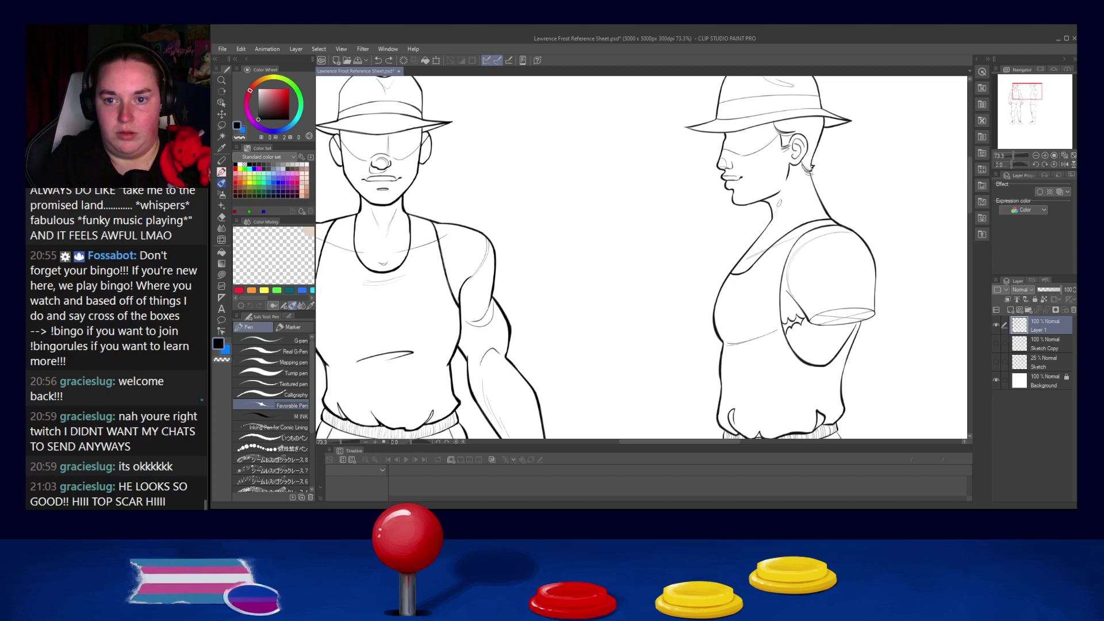
scroll(850, 208, "down", 2)
left_click_drag(880, 292, 833, 230)
scroll(833, 229, "down", 1)
left_click_drag(845, 285, 743, 286)
Step: Lasso-select the side view's body from the neck down, including the arm stump and both shoes
left_click(221, 125)
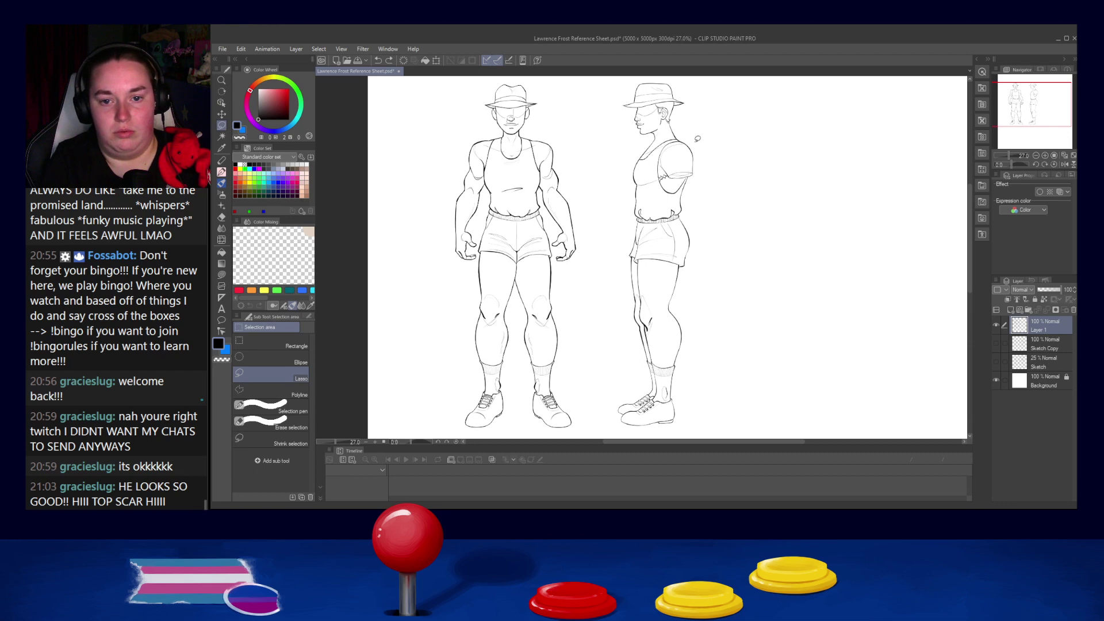
mouse_move(682, 133)
left_mouse_down()
mouse_move(641, 140)
mouse_move(590, 273)
mouse_move(586, 357)
mouse_move(716, 396)
left_mouse_up()
scroll(690, 360, "down", 2)
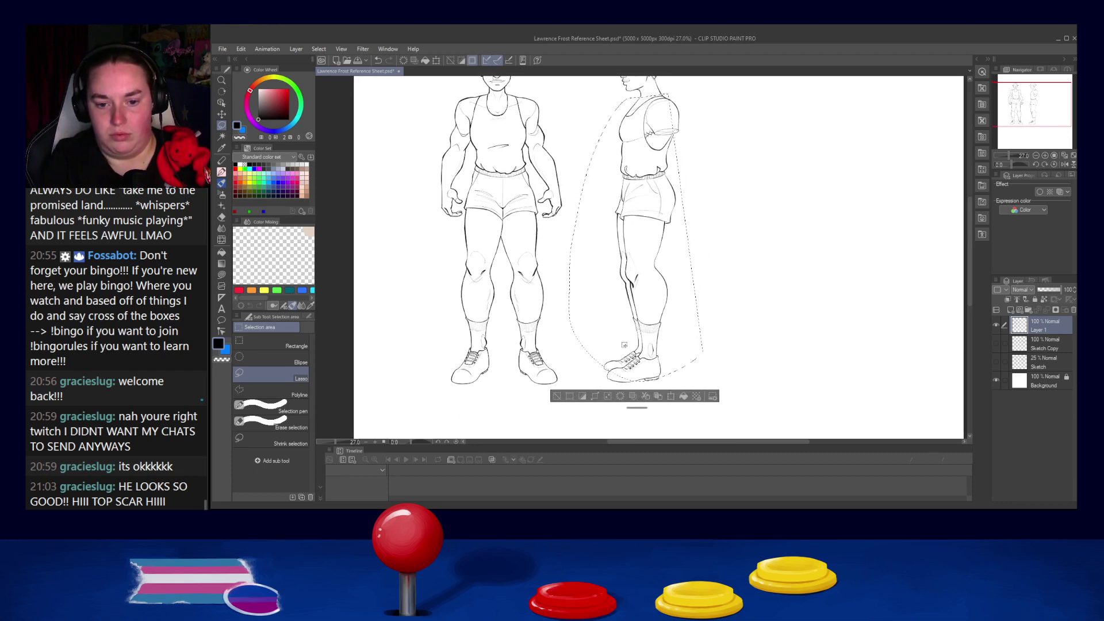
key("ctrl+t")
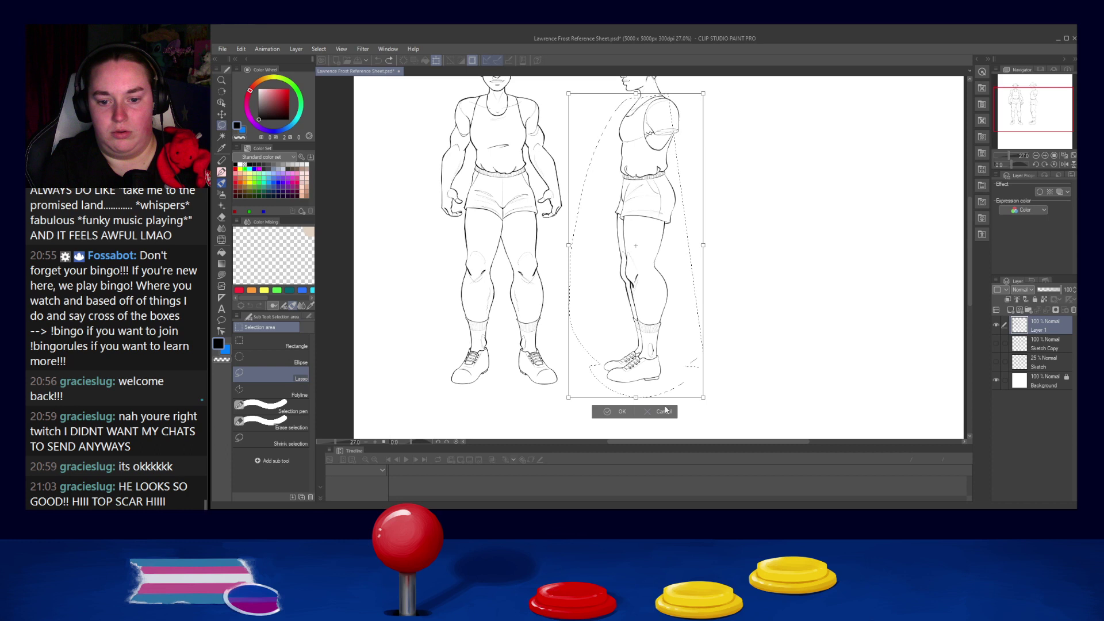
left_click(664, 411)
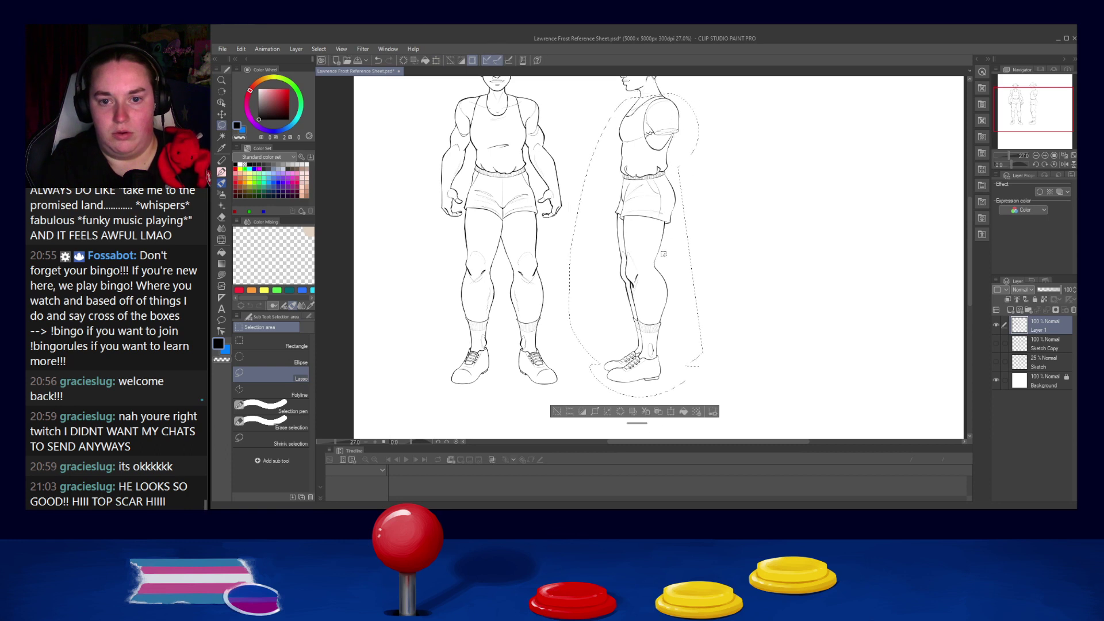
Step: Skew the selected side-view body slightly so its feet shift toward the figure's back, apply the transform and deselect
key("ctrl+t")
left_click_drag(635, 398, 647, 398)
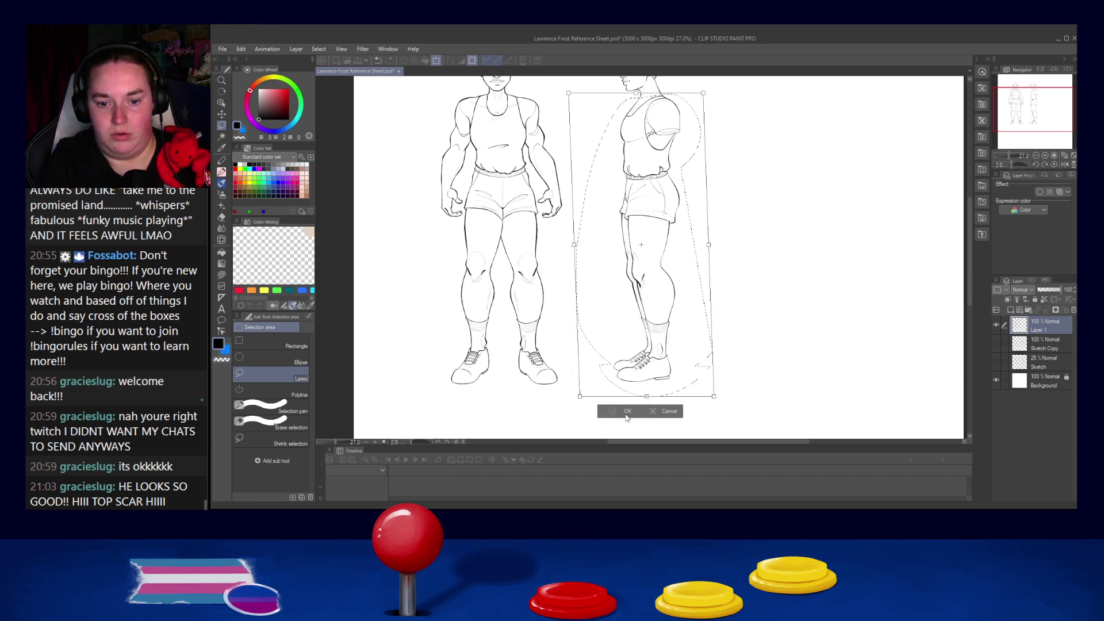
left_click(623, 410)
scroll(860, 257, "up", 1)
key("ctrl+d")
scroll(861, 257, "down", 2)
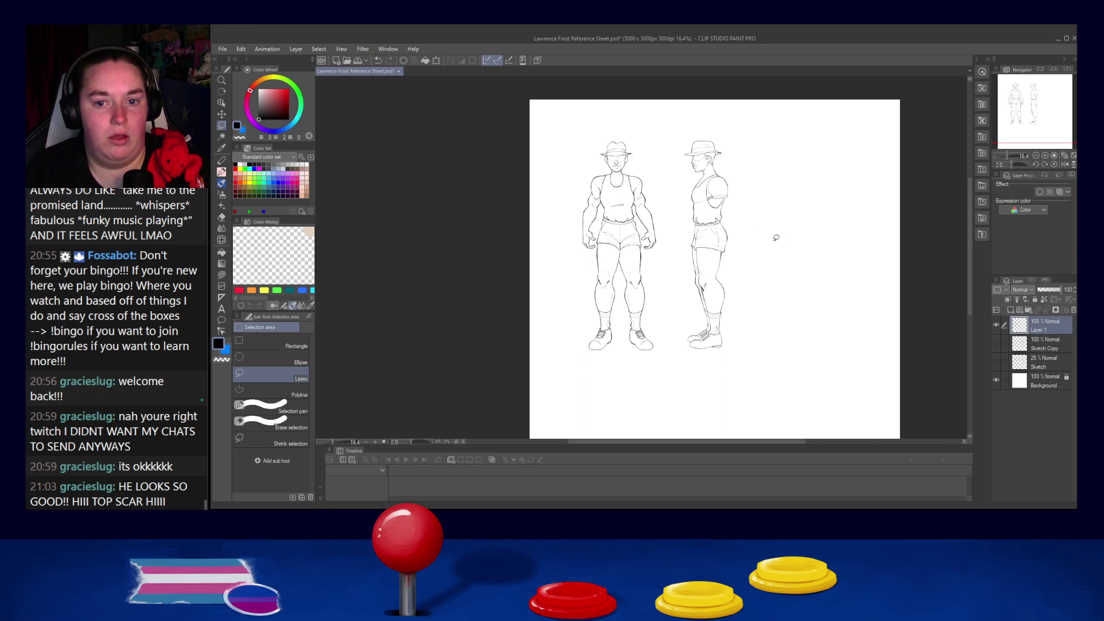
scroll(737, 202, "up", 2)
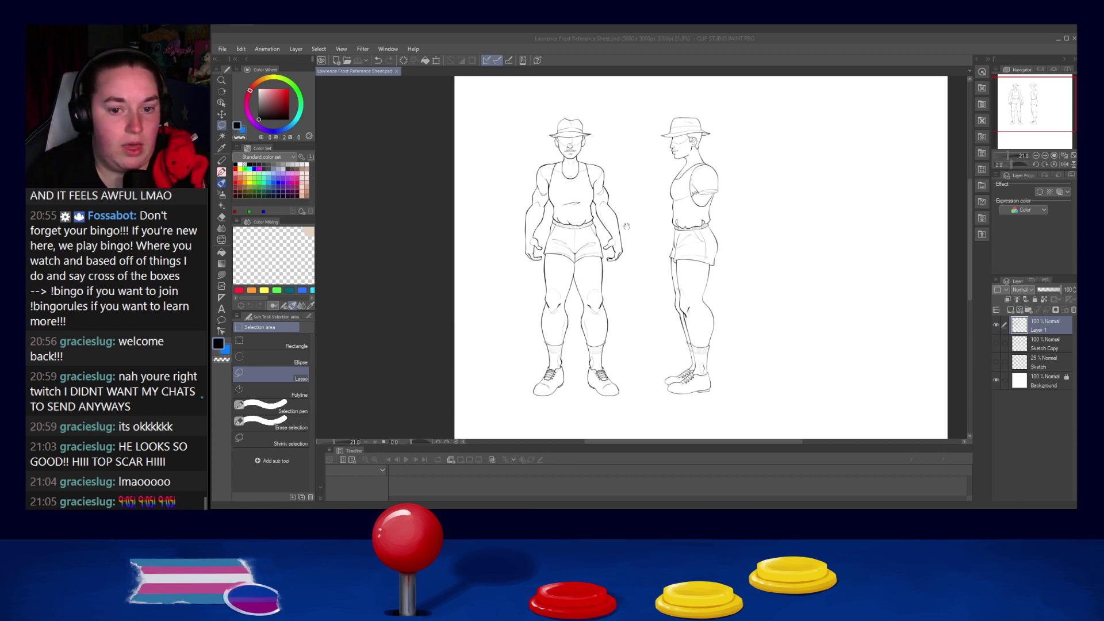
left_click(442, 104)
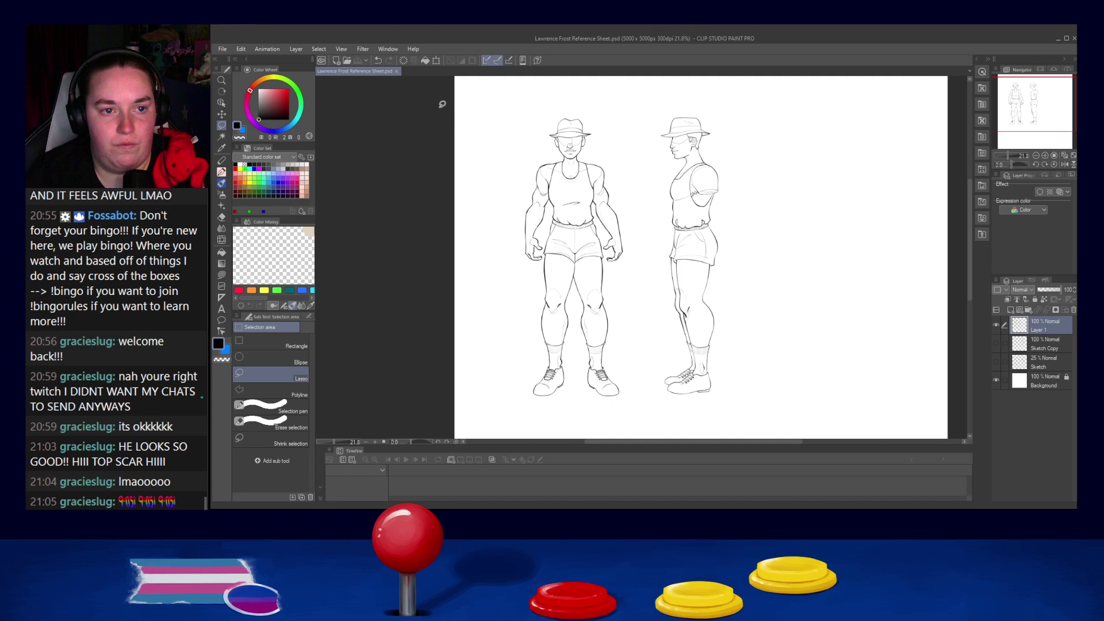